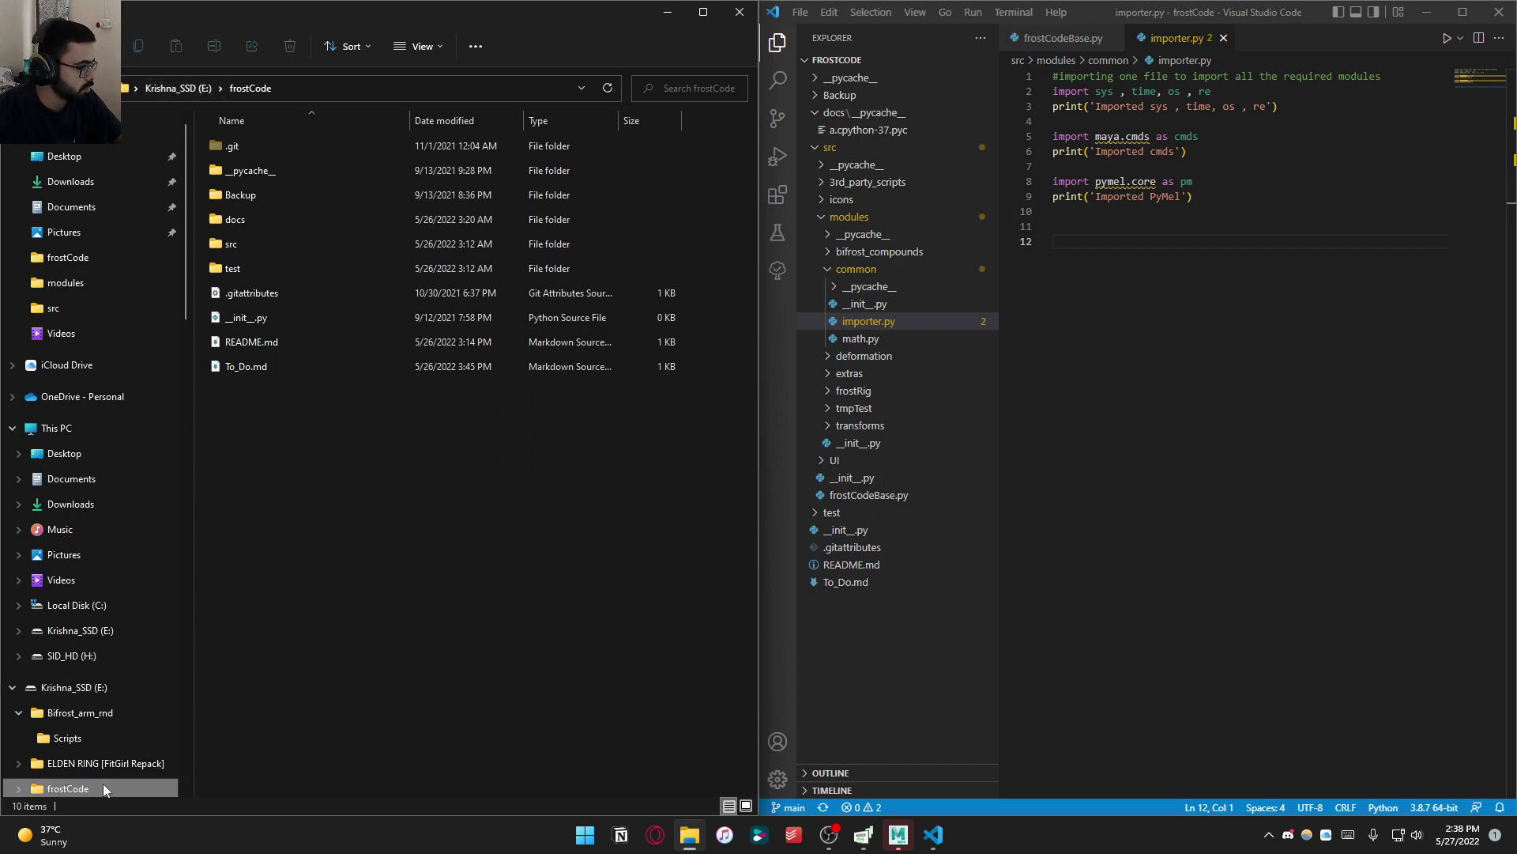
Highlight README.md and To_Do.md in turn in the frostCode folder, and clear the selection
{"action": "left_click", "coordinate": [346, 344]}
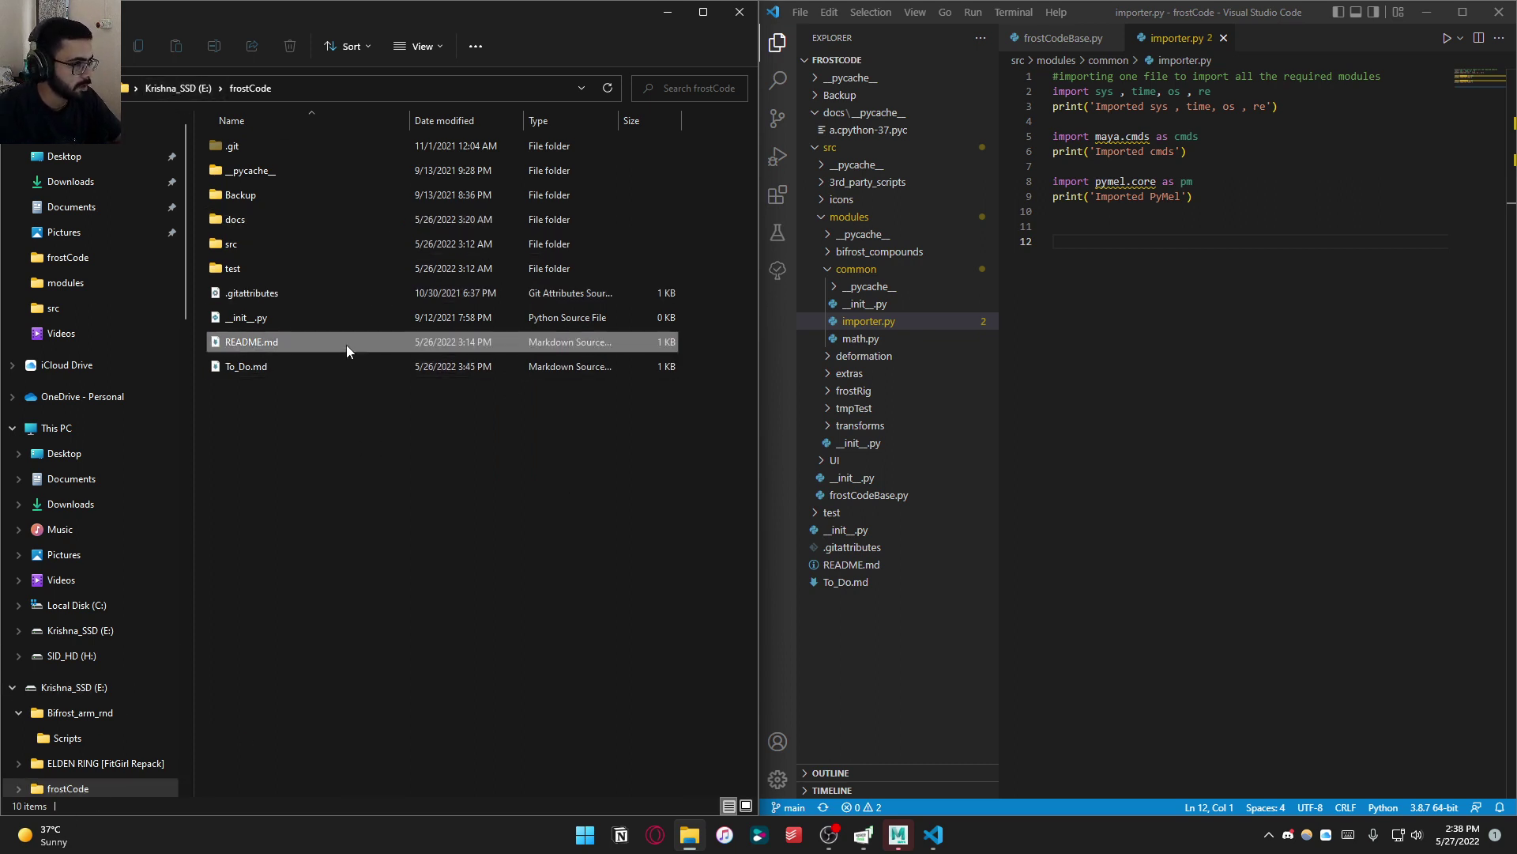
{"action": "left_click", "coordinate": [343, 370]}
{"action": "left_click", "coordinate": [262, 423]}
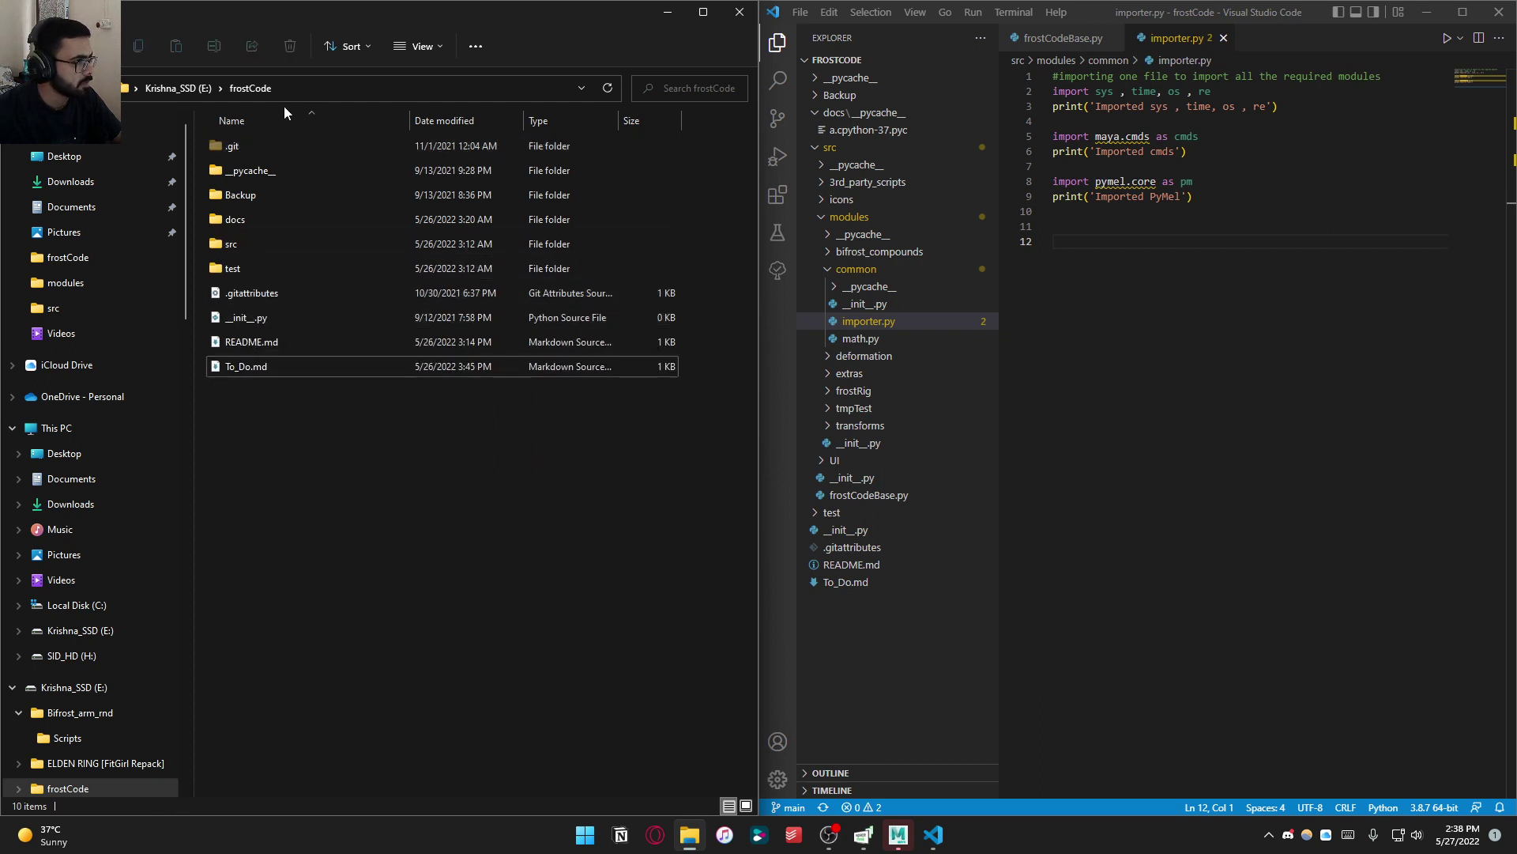
Switch to the Opera GX browser and bring up the YouTube home page
{"action": "left_click", "coordinate": [655, 835]}
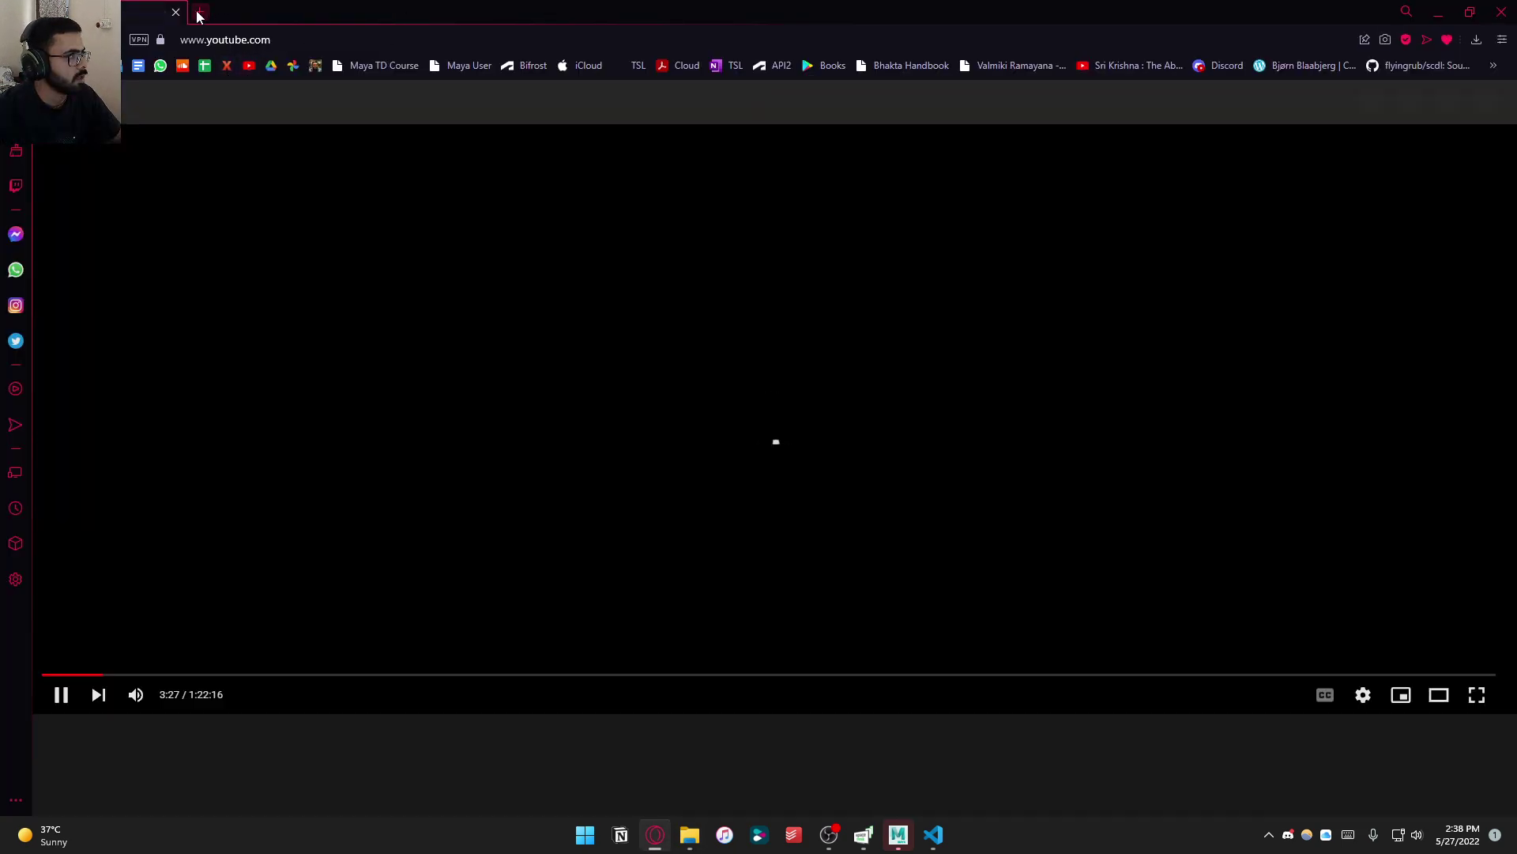
{"action": "left_click", "coordinate": [200, 12]}
{"action": "left_click", "coordinate": [161, 8]}
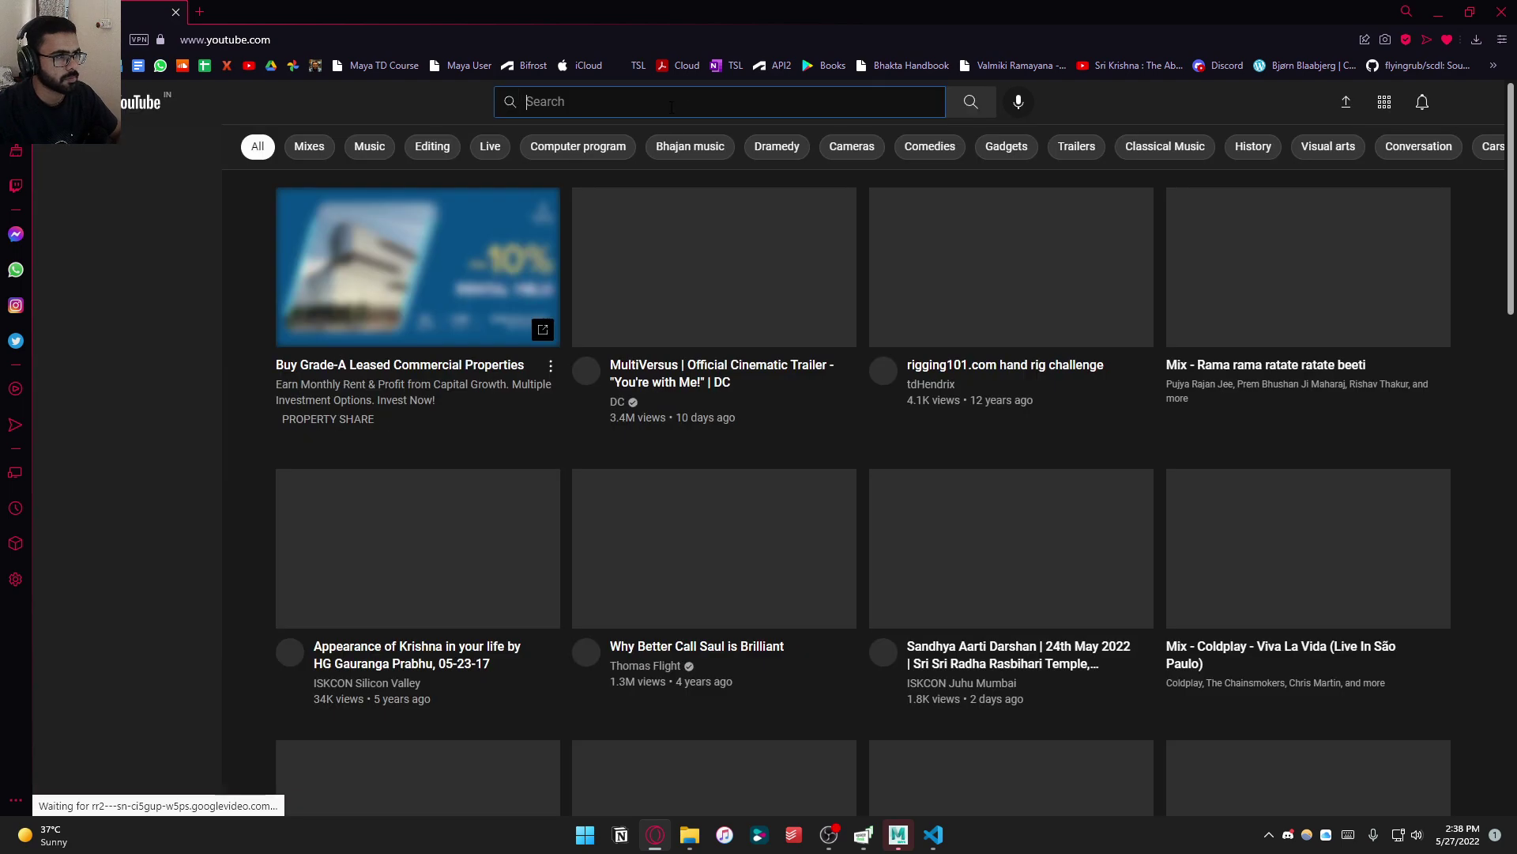
Search YouTube for "how to setup git python project"
{"action": "type", "text": "how in"}
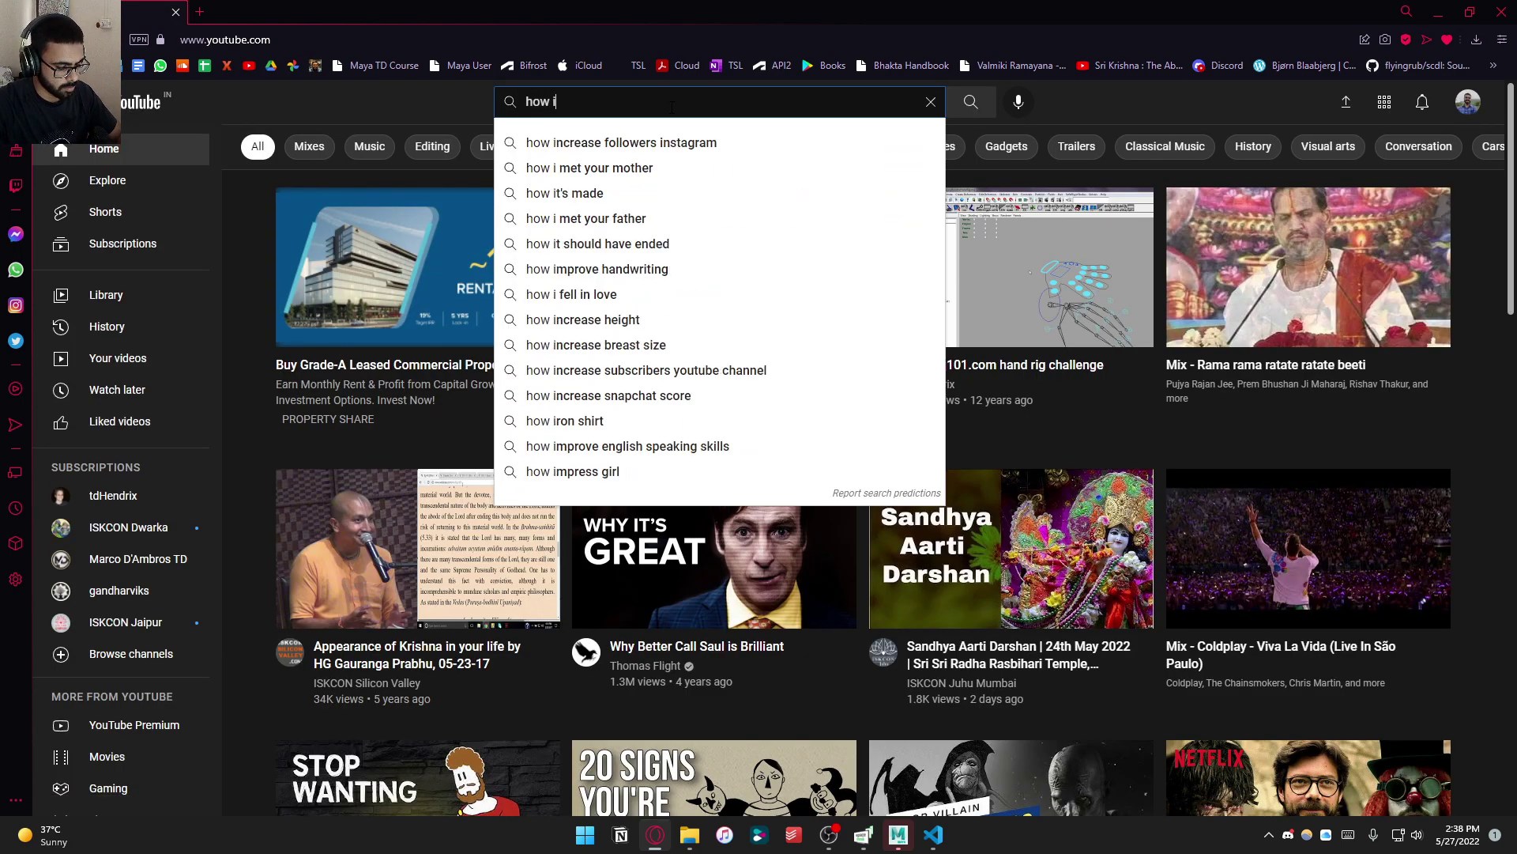
{"action": "key", "text": "BackSpace"}
{"action": "key", "text": "BackSpace"}
{"action": "type", "text": "to s"}
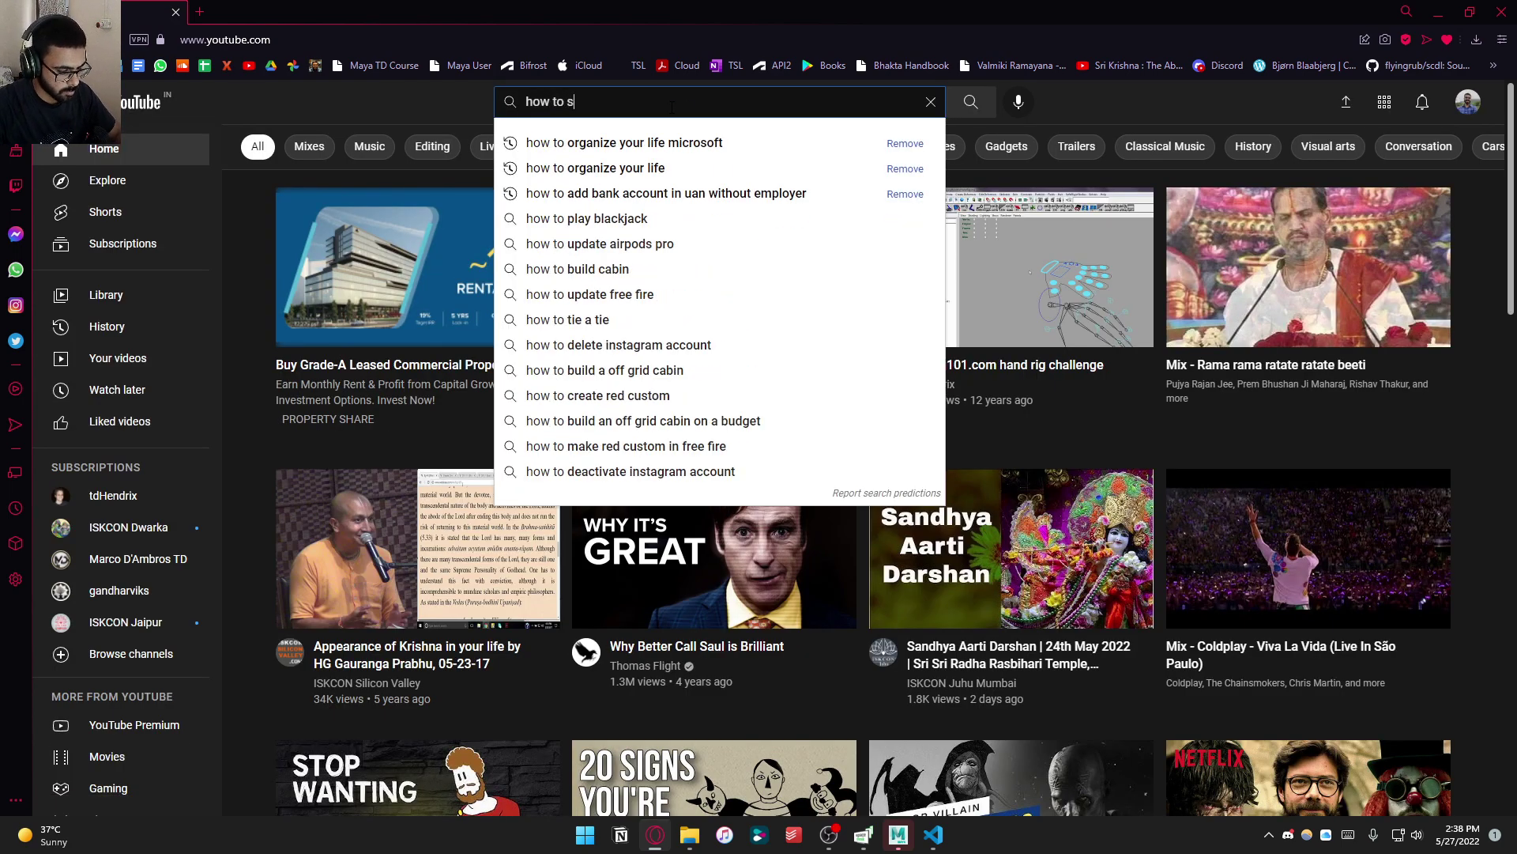
{"action": "type", "text": "etup git for"}
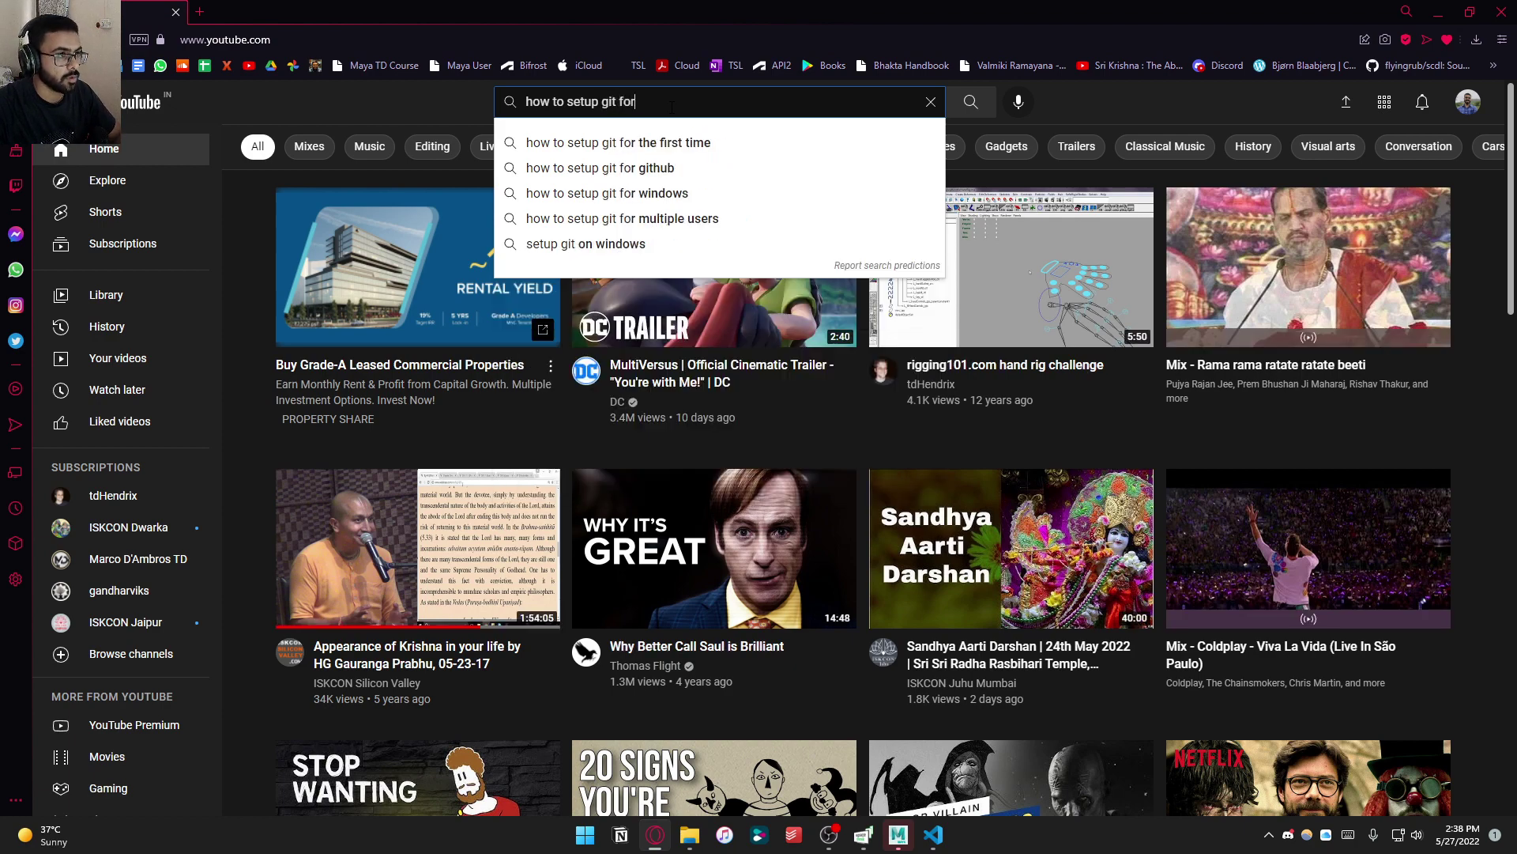
{"action": "key", "text": "Down"}
{"action": "key", "text": "Down"}
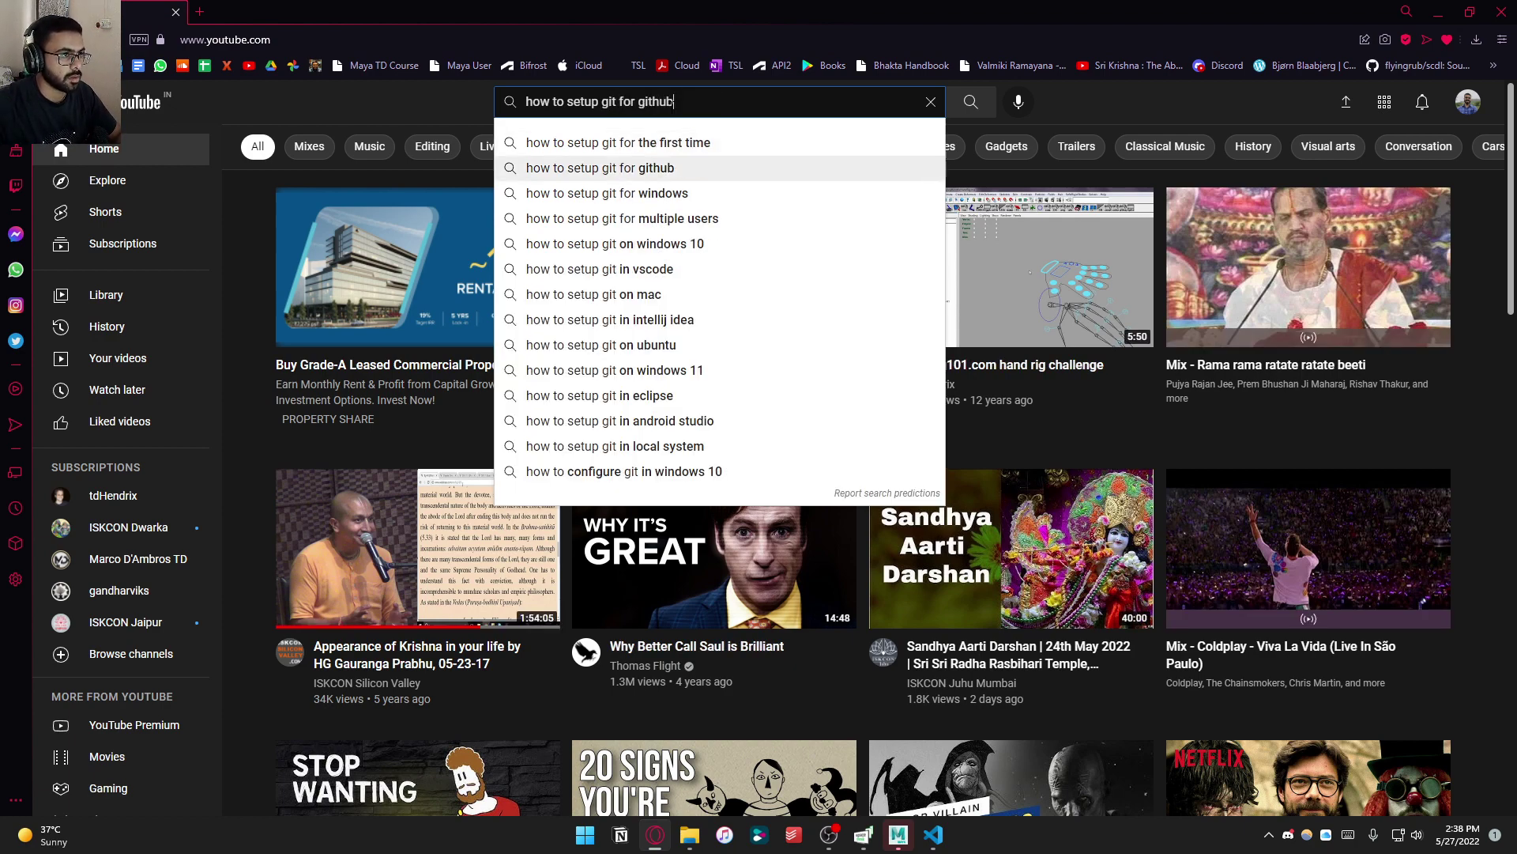
{"action": "key", "text": "BackSpace"}
{"action": "key", "text": "BackSpace"}
{"action": "key", "text": "BackSpace"}
{"action": "key", "text": "BackSpace"}
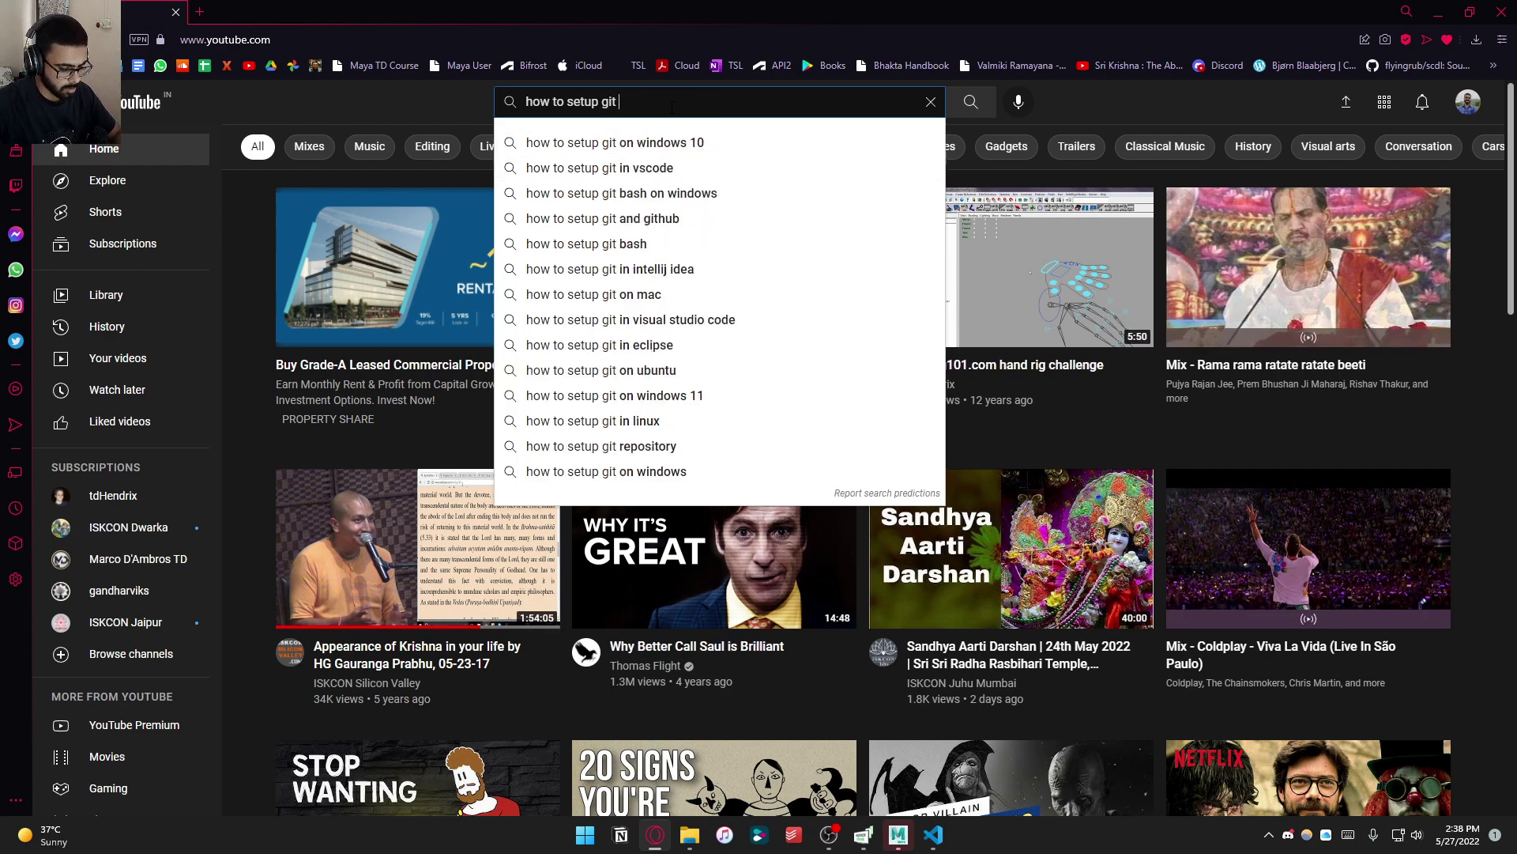
{"action": "type", "text": "python p"}
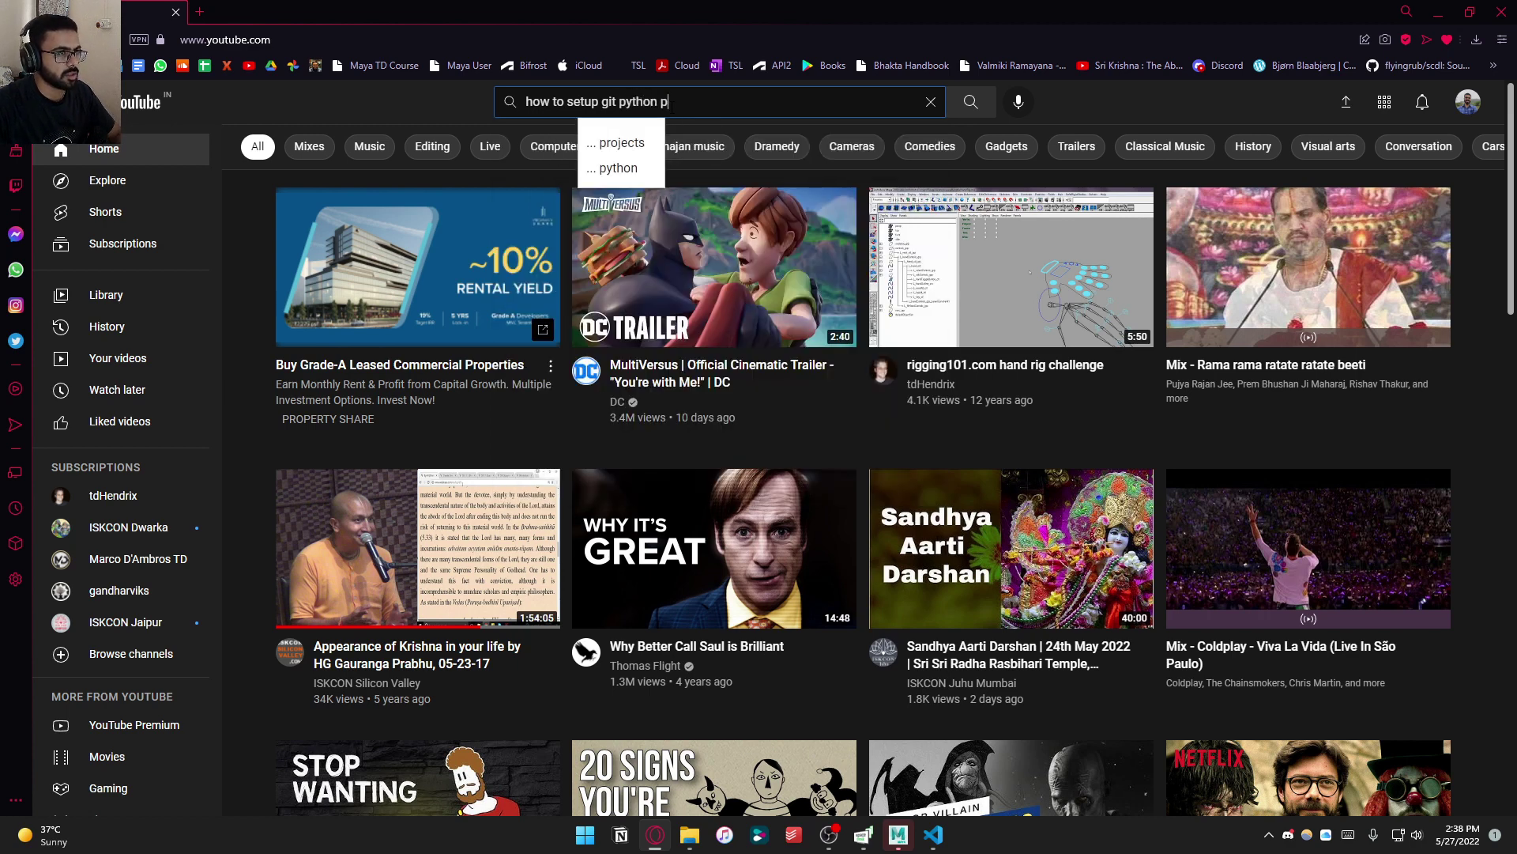
{"action": "type", "text": "rojects"}
{"action": "key", "text": "BackSpace"}
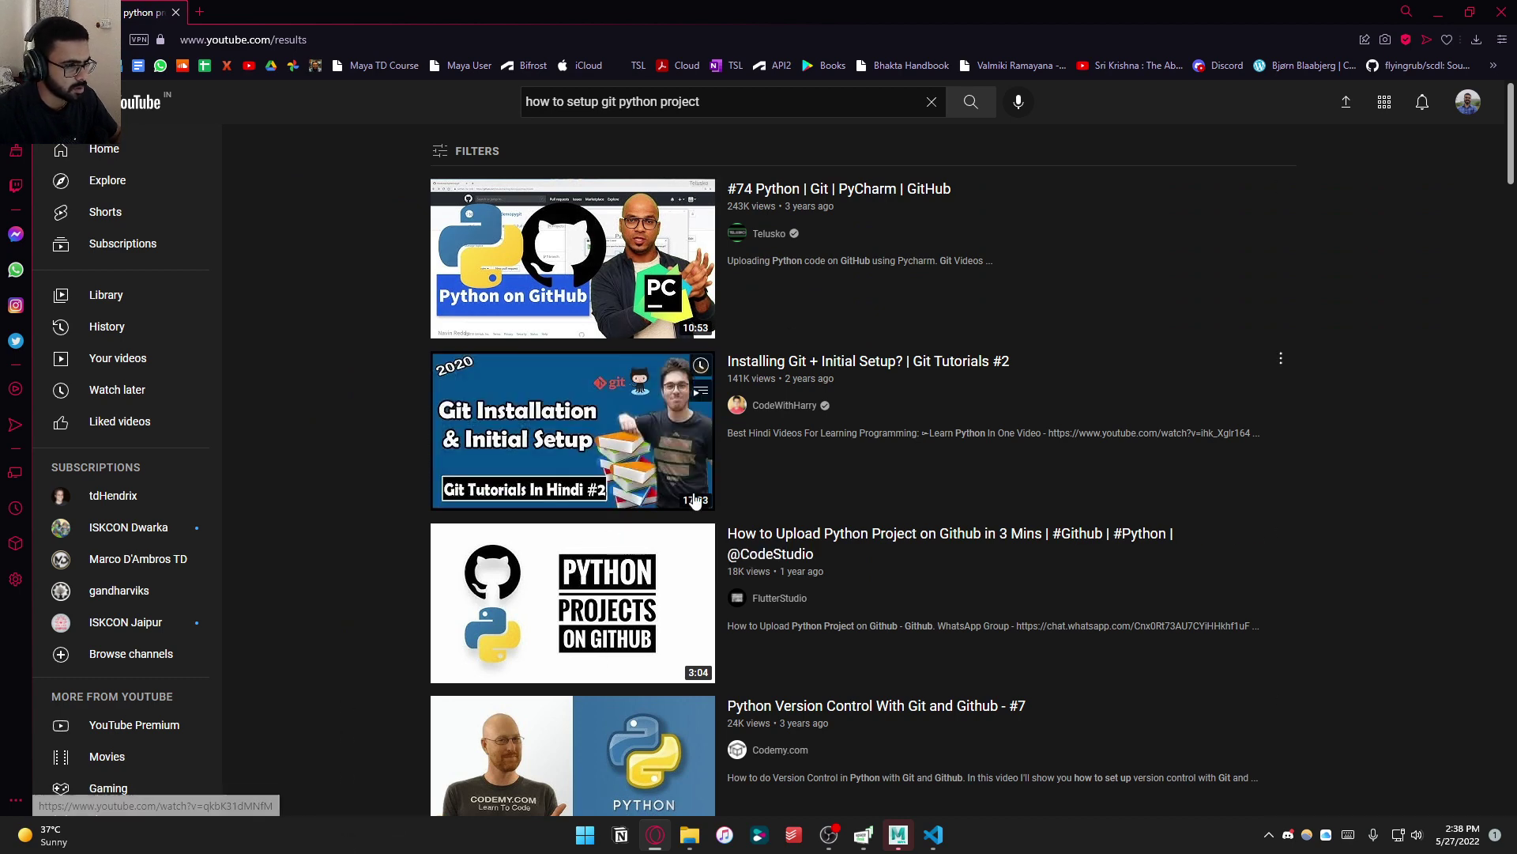
Search the web for "git hub desktop" in a new tab and open the GitHub Desktop website
{"action": "left_click", "coordinate": [200, 14]}
{"action": "type", "text": "g"}
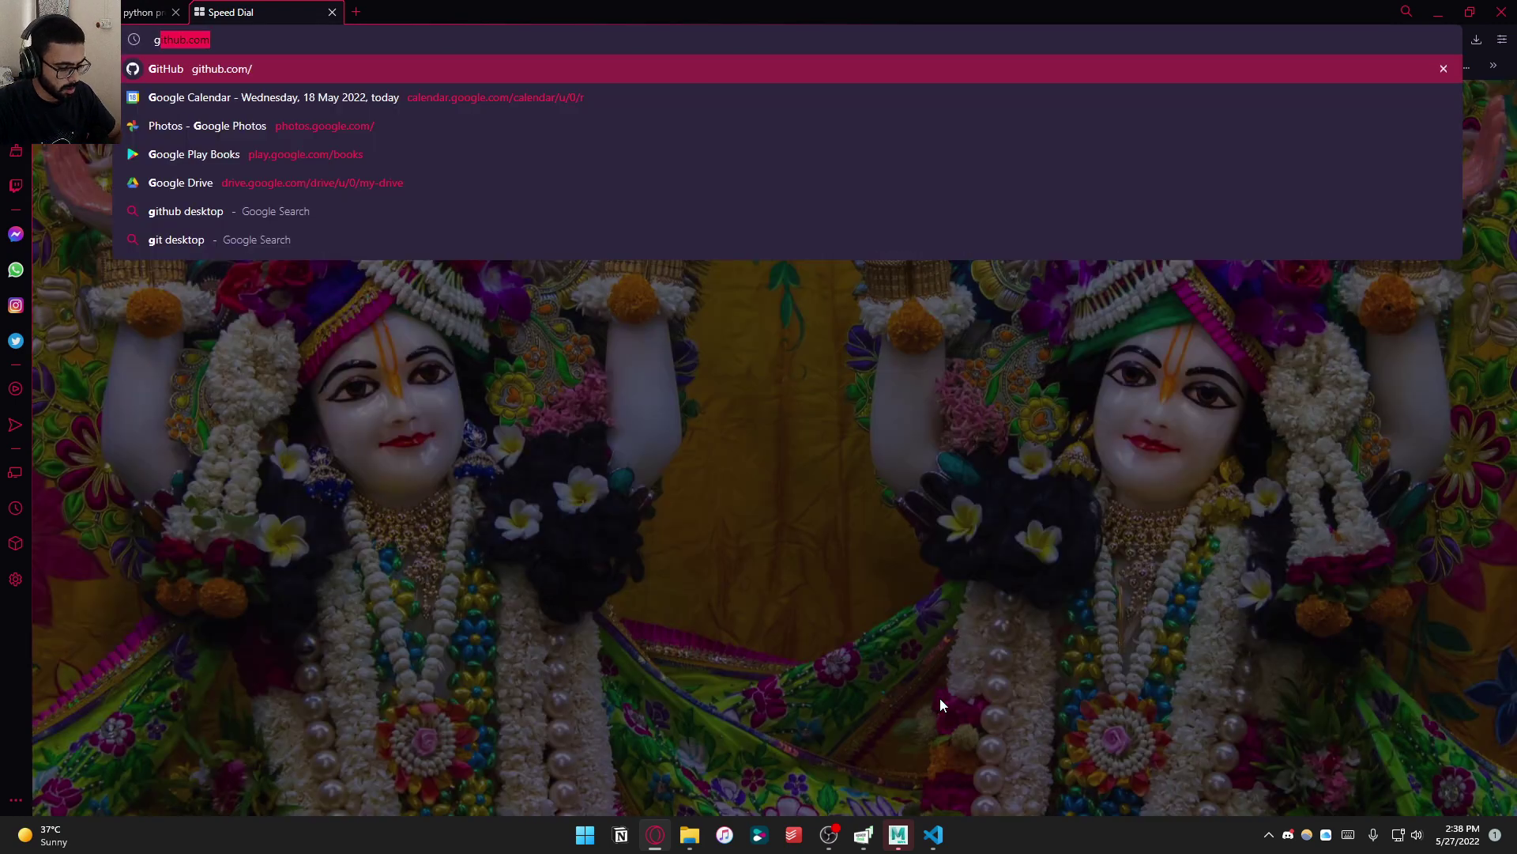
{"action": "type", "text": "it h"}
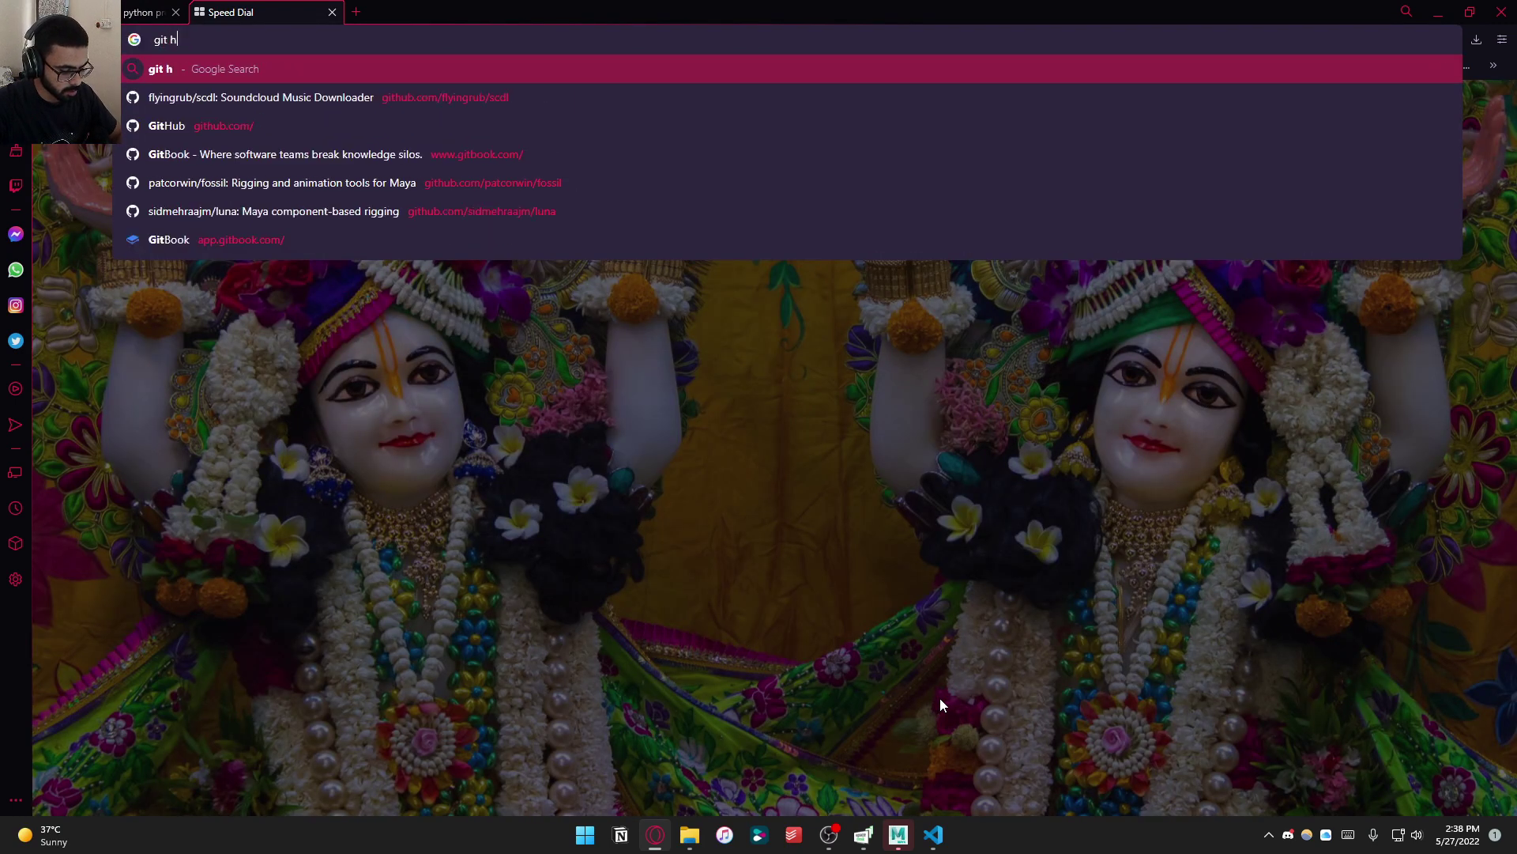
{"action": "type", "text": "ub desktop"}
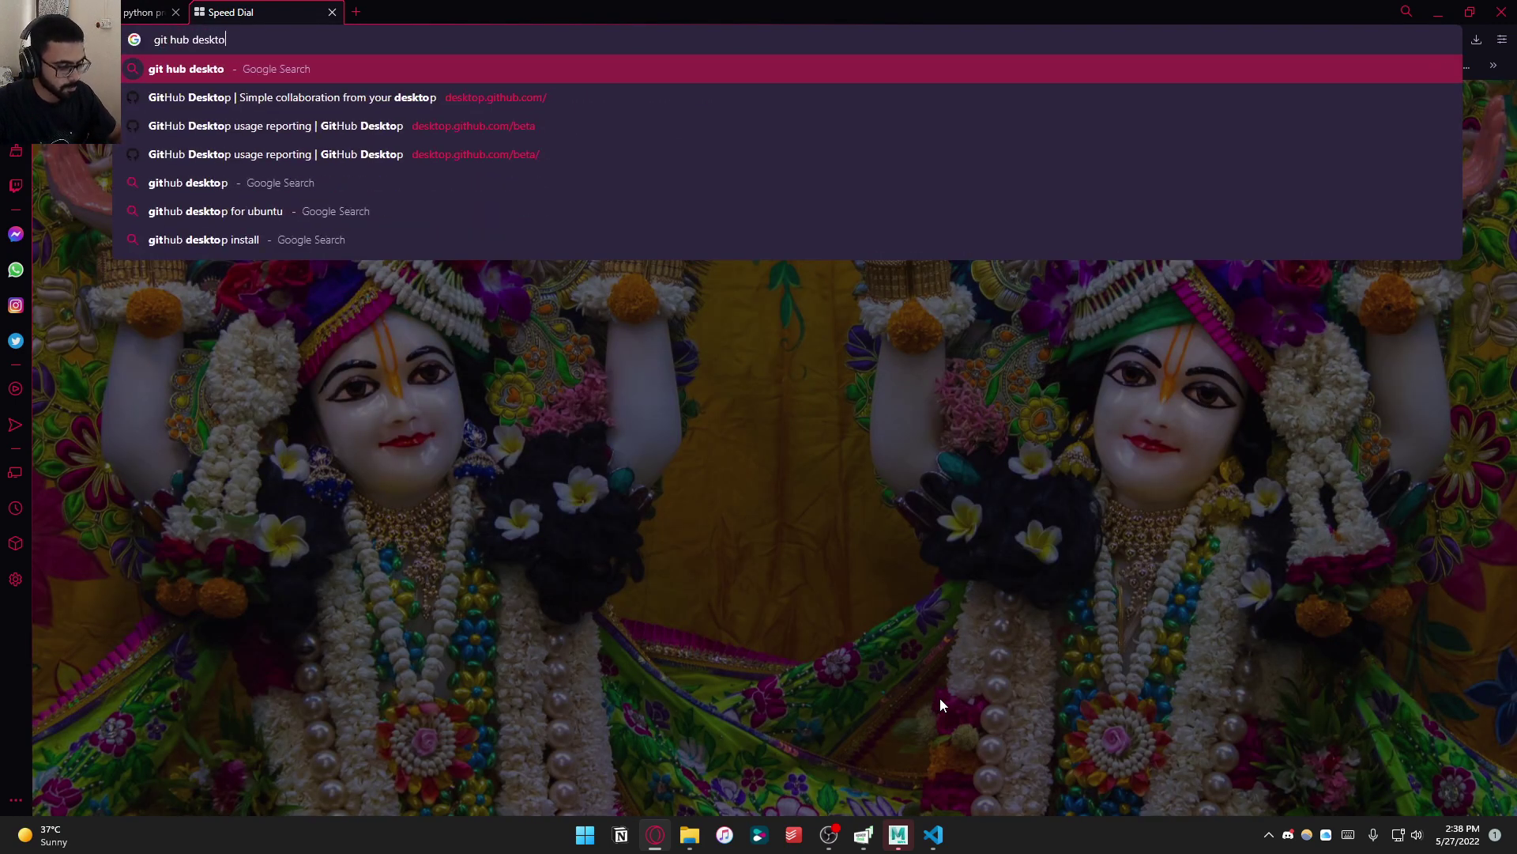
{"action": "key", "text": "Return"}
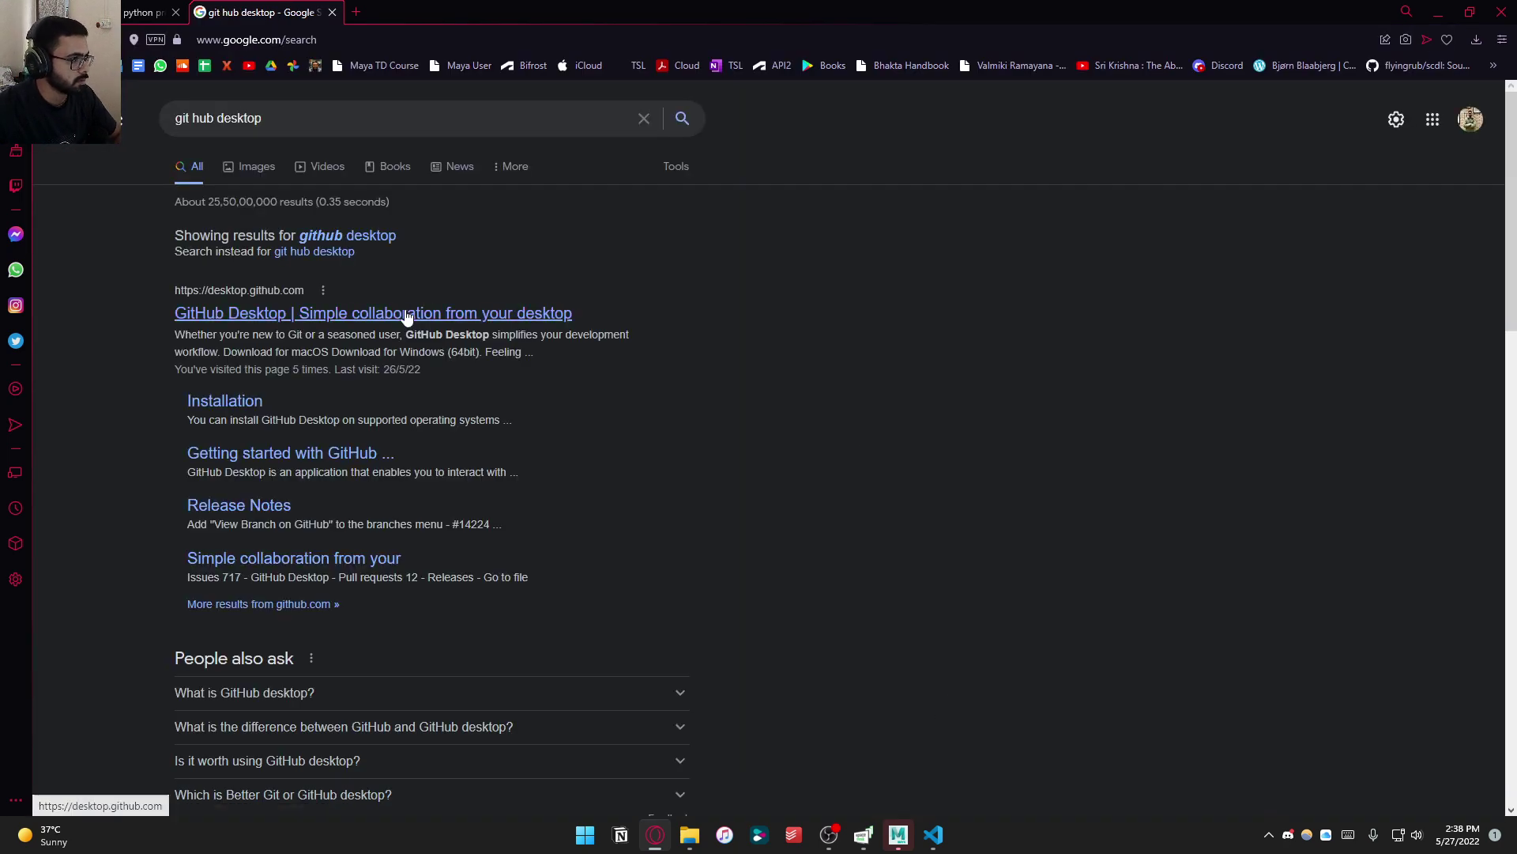
{"action": "left_click", "coordinate": [406, 314]}
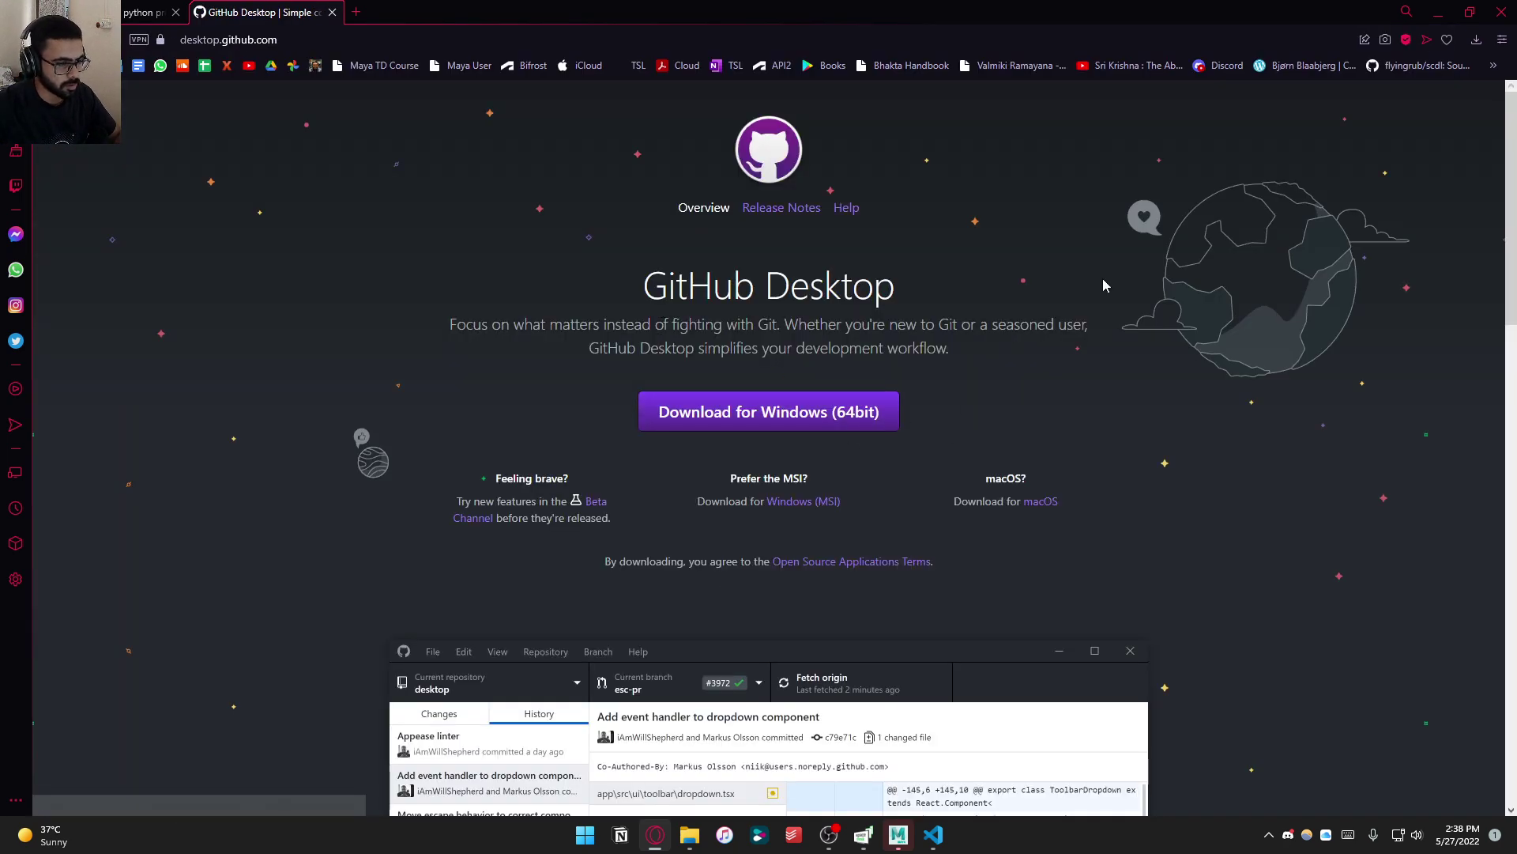
Launch GitHub Desktop, and check Source Control in Visual Studio Code before going back to its file explorer
{"action": "key", "text": "super"}
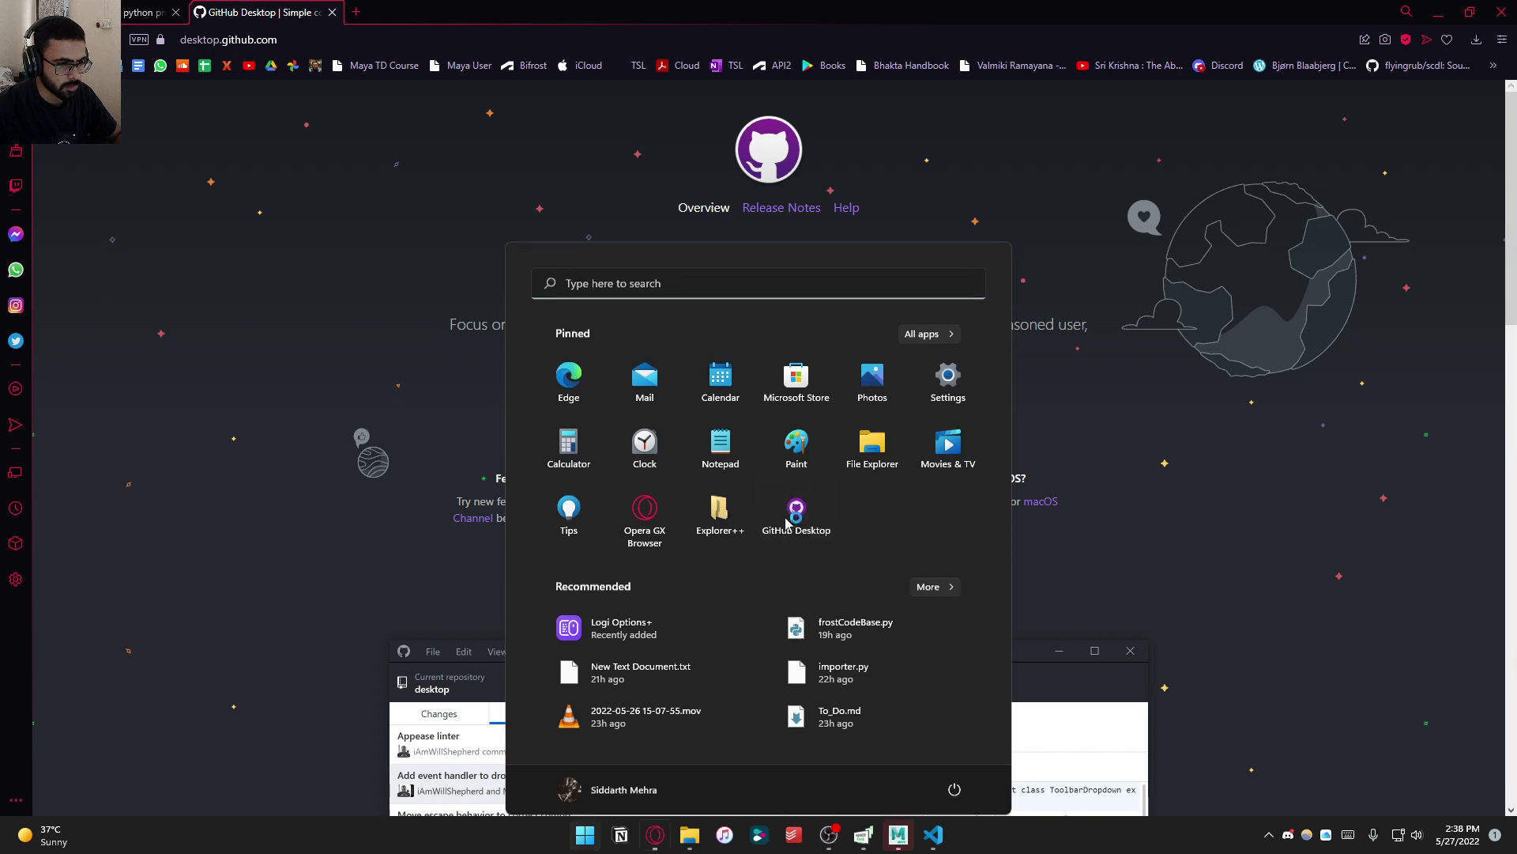
{"action": "left_click", "coordinate": [794, 510]}
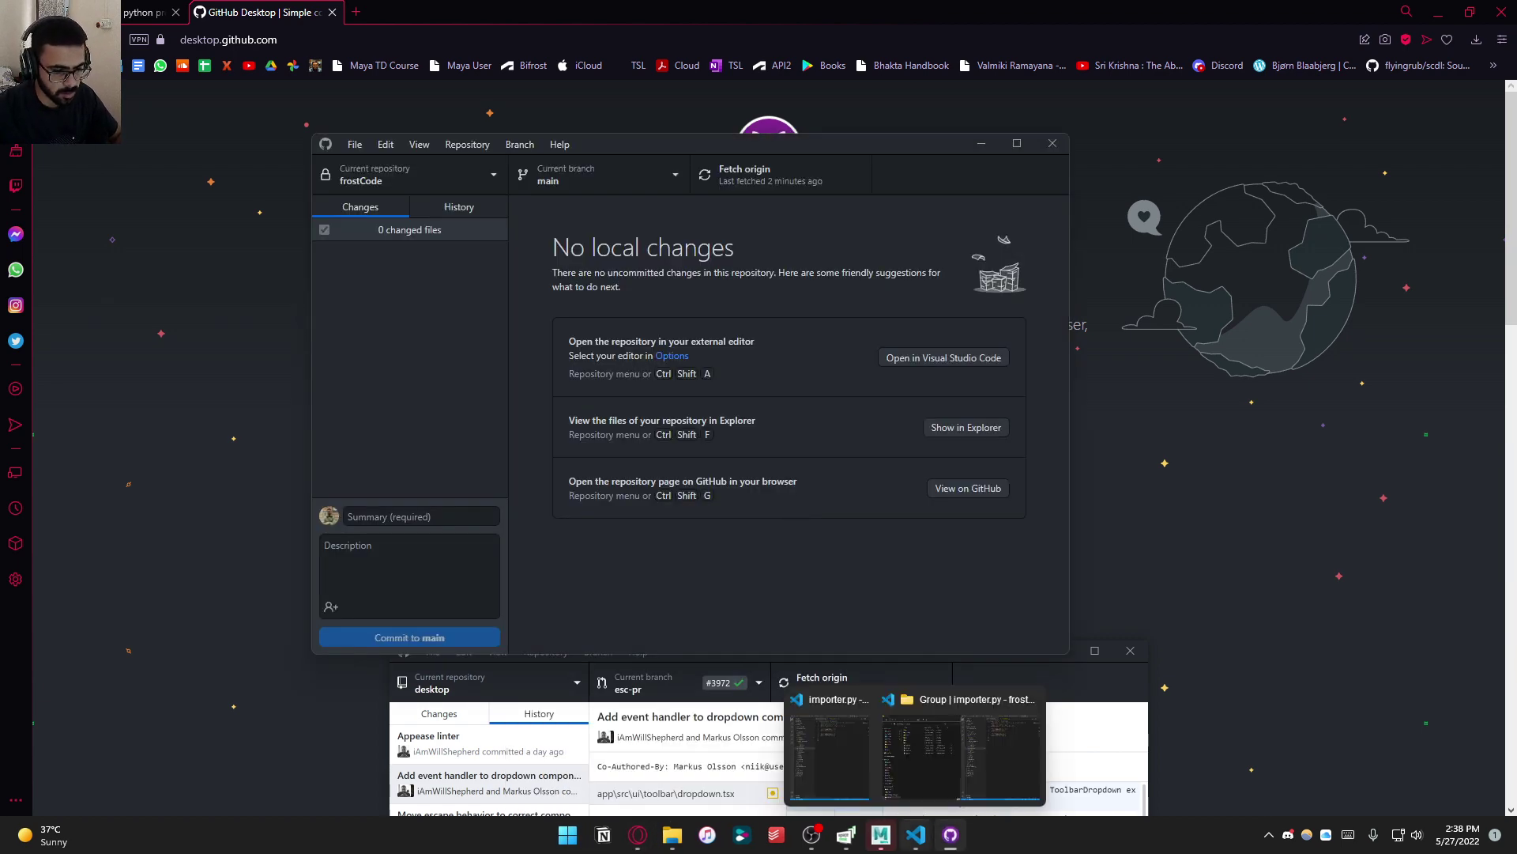
{"action": "left_click", "coordinate": [915, 833]}
{"action": "left_click", "coordinate": [778, 120]}
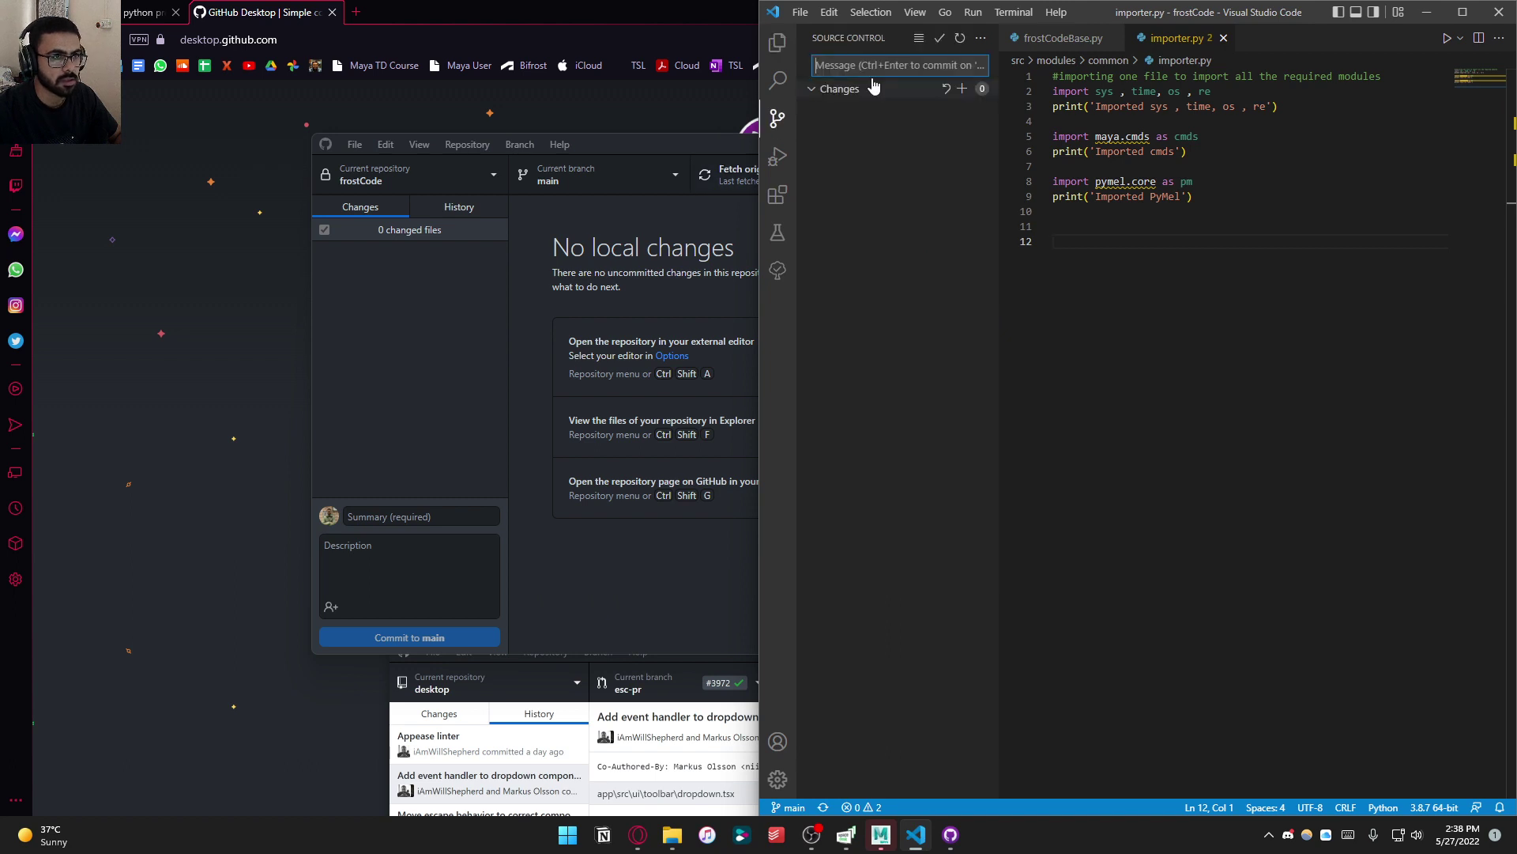
{"action": "left_click", "coordinate": [776, 51]}
Return to GitHub Desktop and check the frostCode repository's history and changes
{"action": "left_click", "coordinate": [373, 330]}
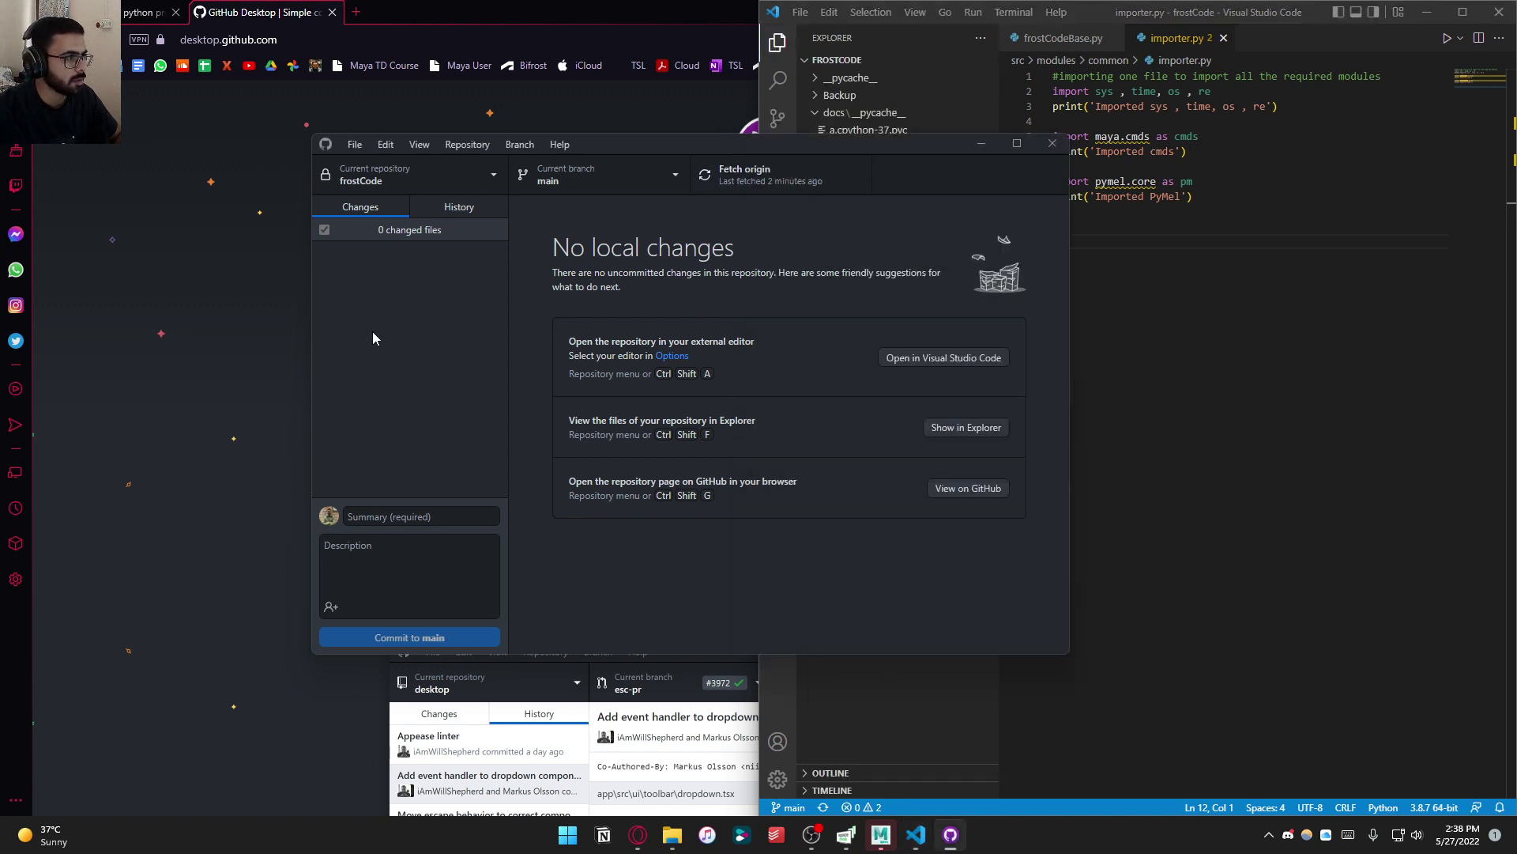
{"action": "left_click", "coordinate": [433, 204]}
{"action": "left_click", "coordinate": [358, 207]}
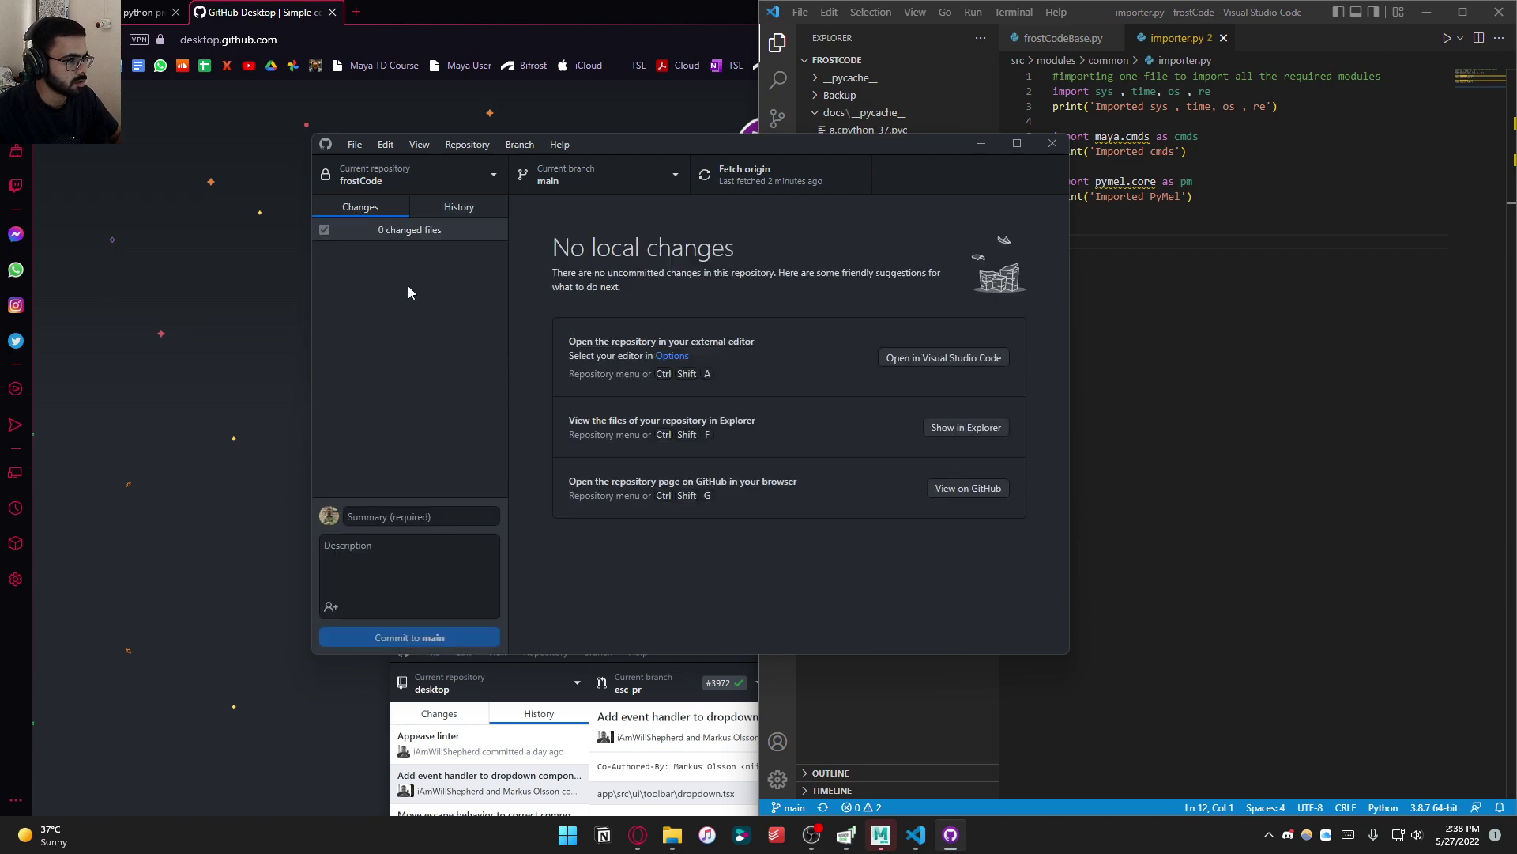
Switch back to the browser, go to github.com and open the frostCode repository page
{"action": "left_click", "coordinate": [212, 270]}
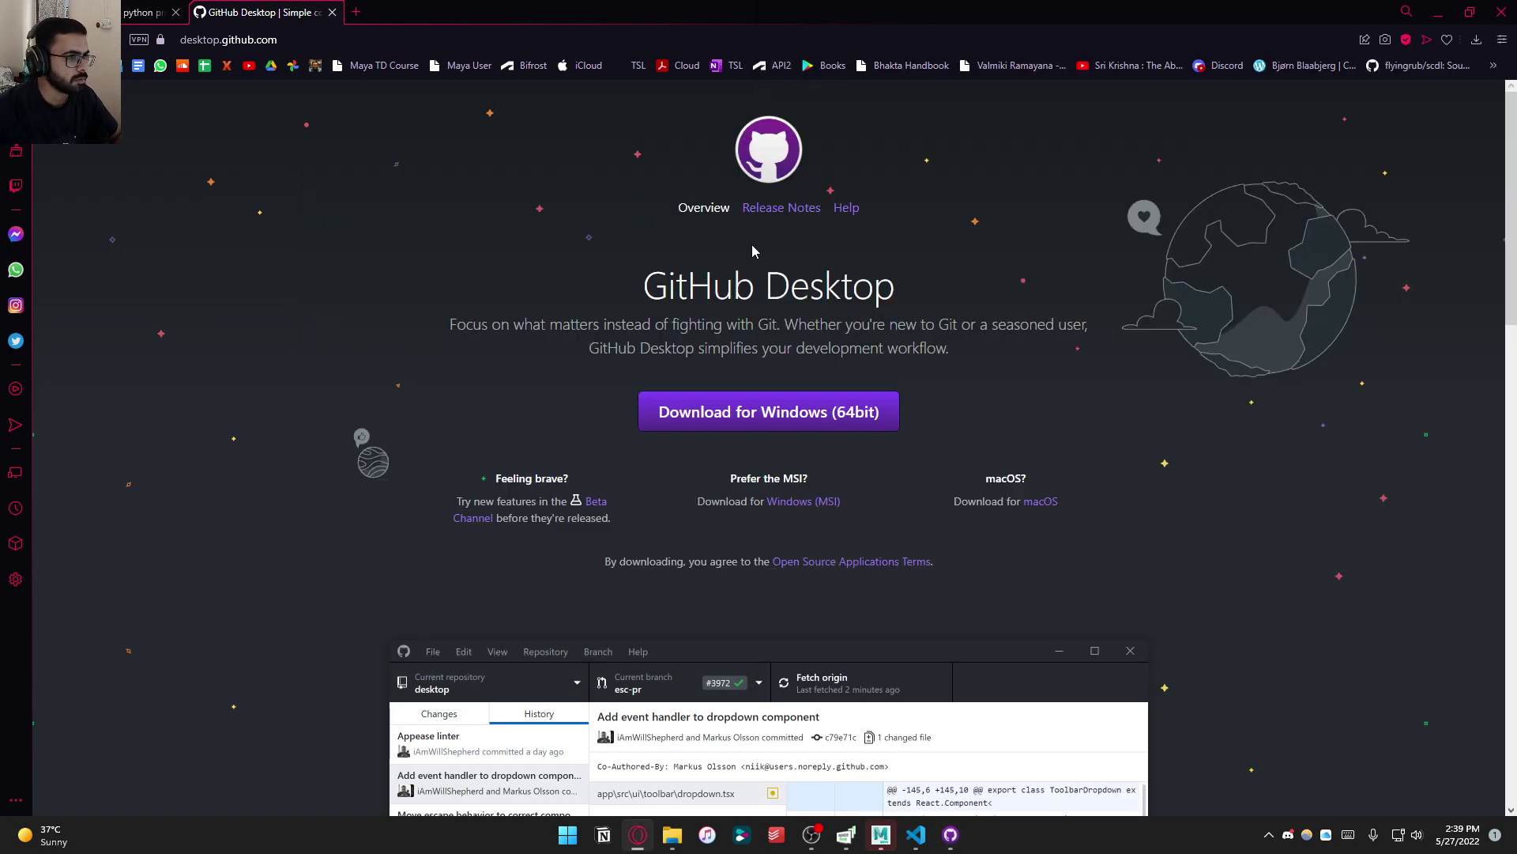
{"action": "left_click", "coordinate": [329, 31]}
{"action": "type", "text": "github.com"}
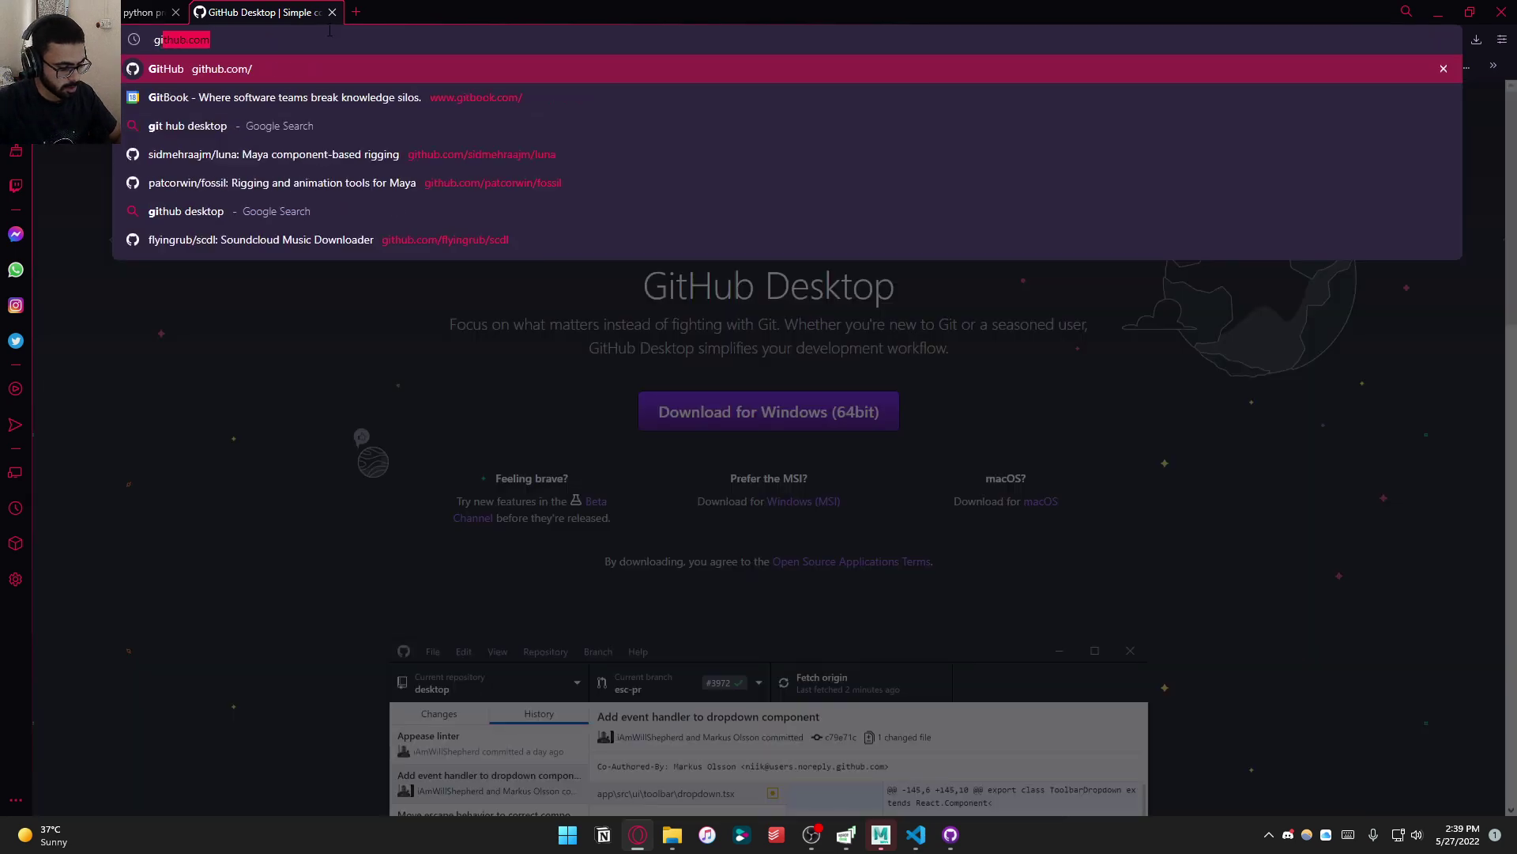
{"action": "key", "text": "Return"}
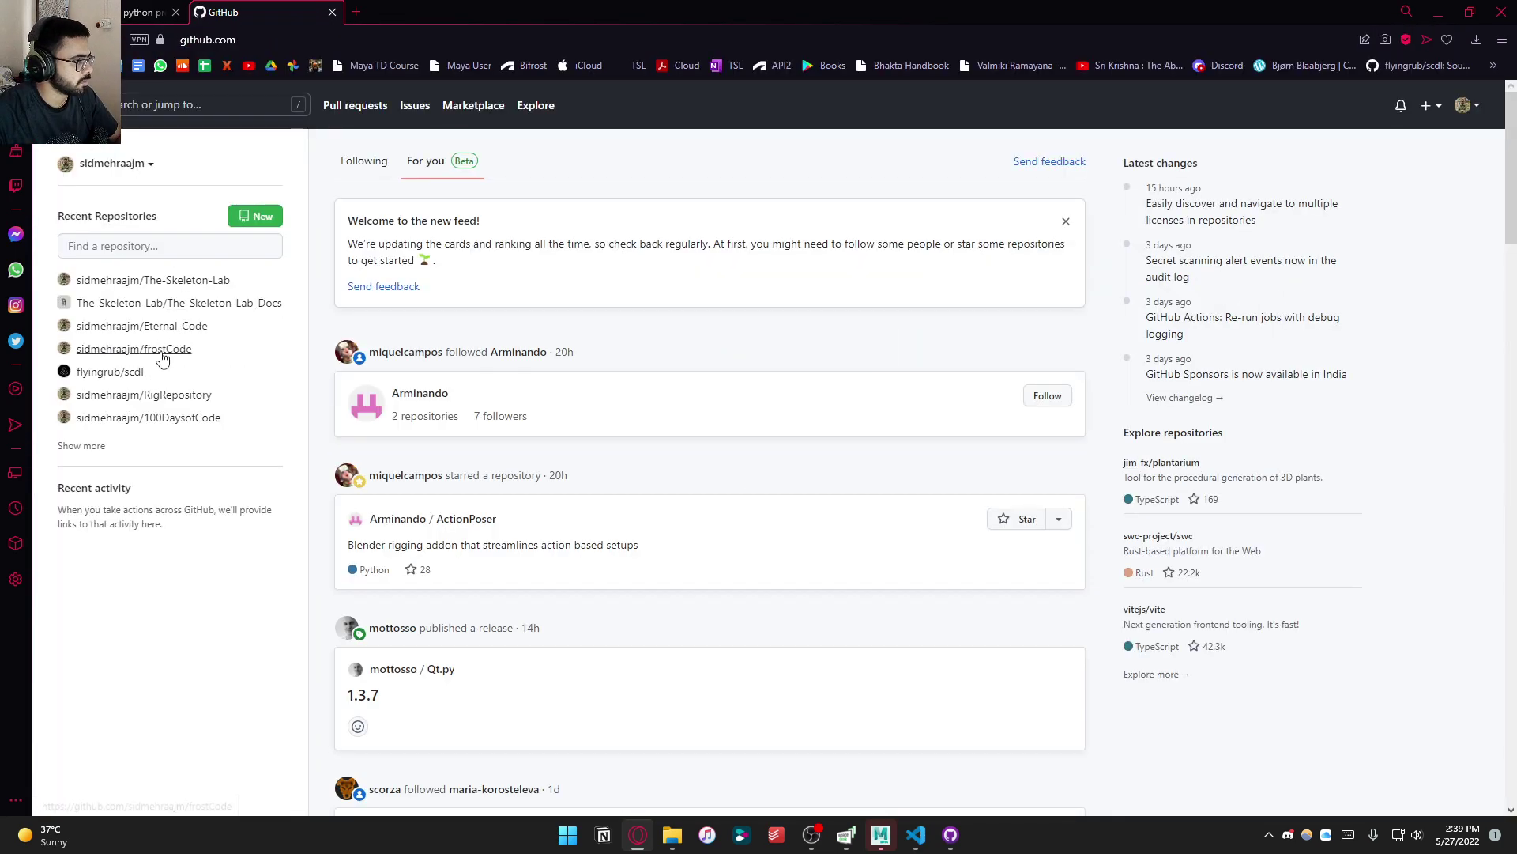
{"action": "left_click", "coordinate": [135, 348]}
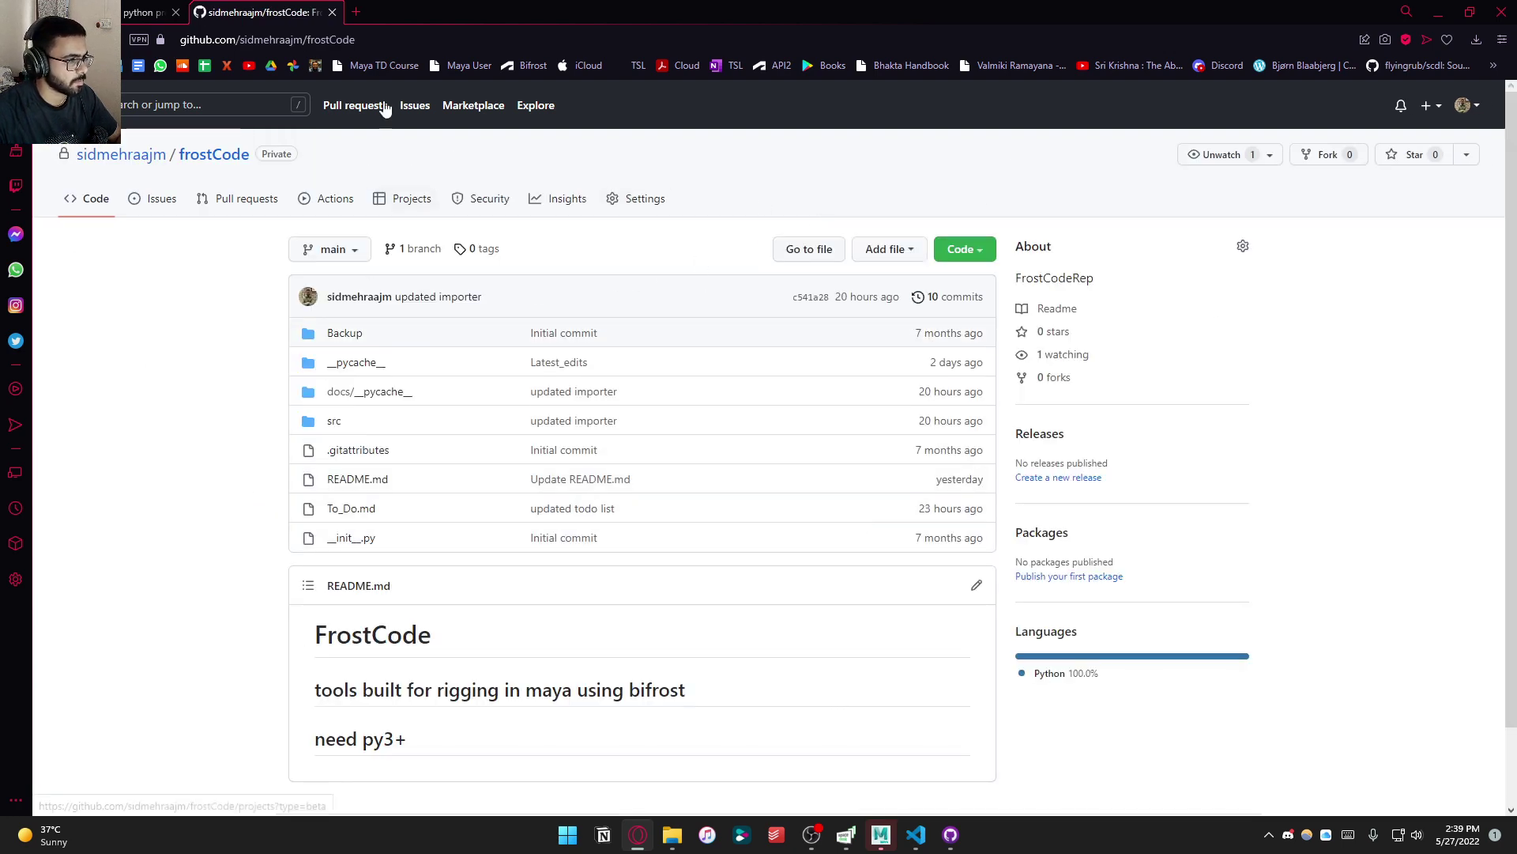
Close the YouTube and GitHub tabs, minimize the browser and close GitHub Desktop
{"action": "left_click", "coordinate": [355, 12]}
{"action": "key", "text": "ctrl+w"}
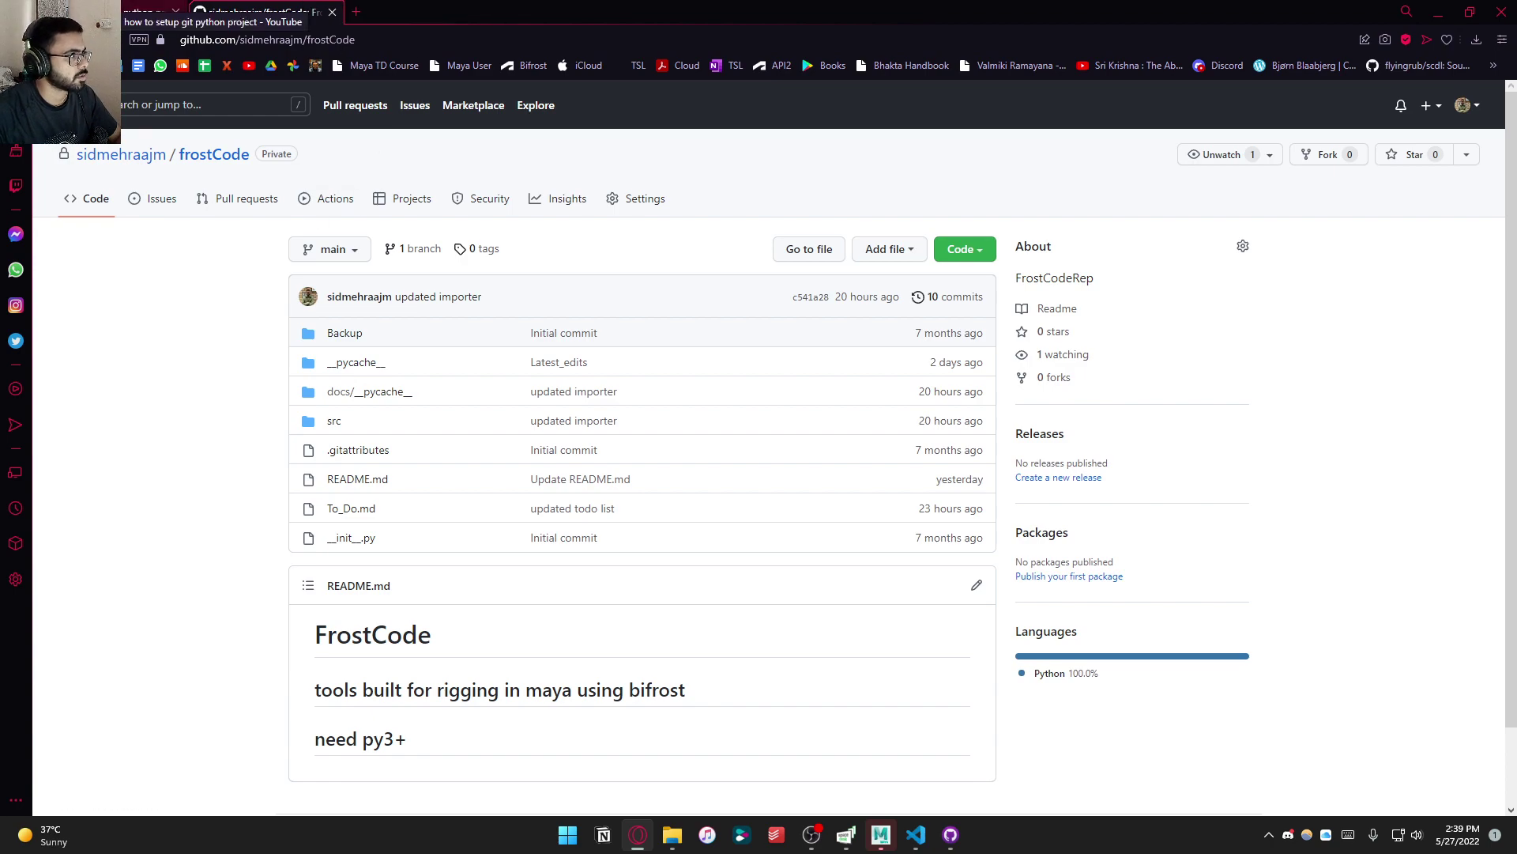
{"action": "middle_click", "coordinate": [143, 8]}
{"action": "middle_click", "coordinate": [142, 8]}
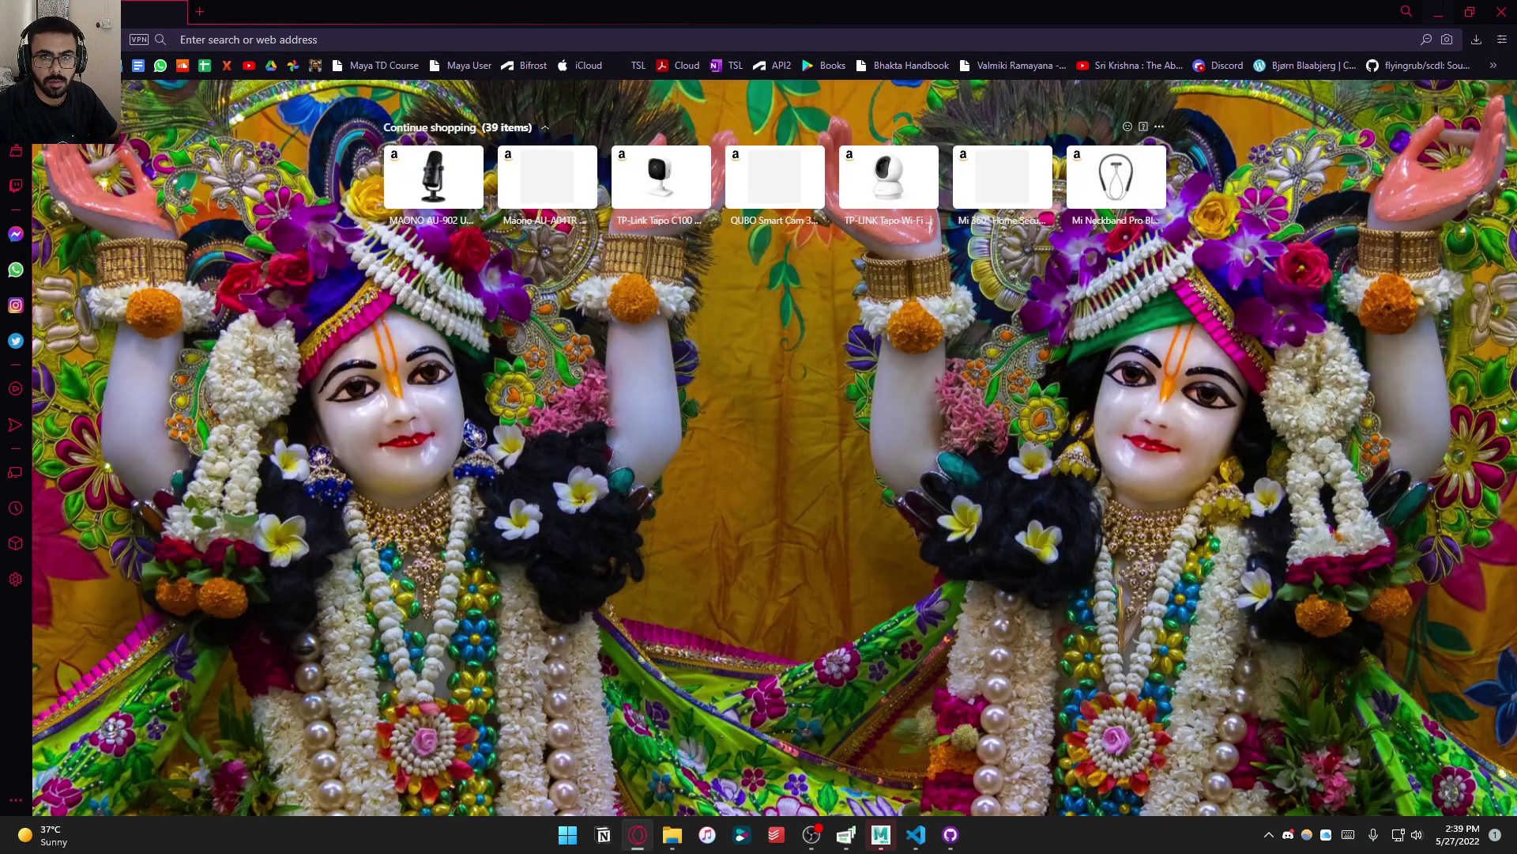
{"action": "left_click", "coordinate": [1440, 17]}
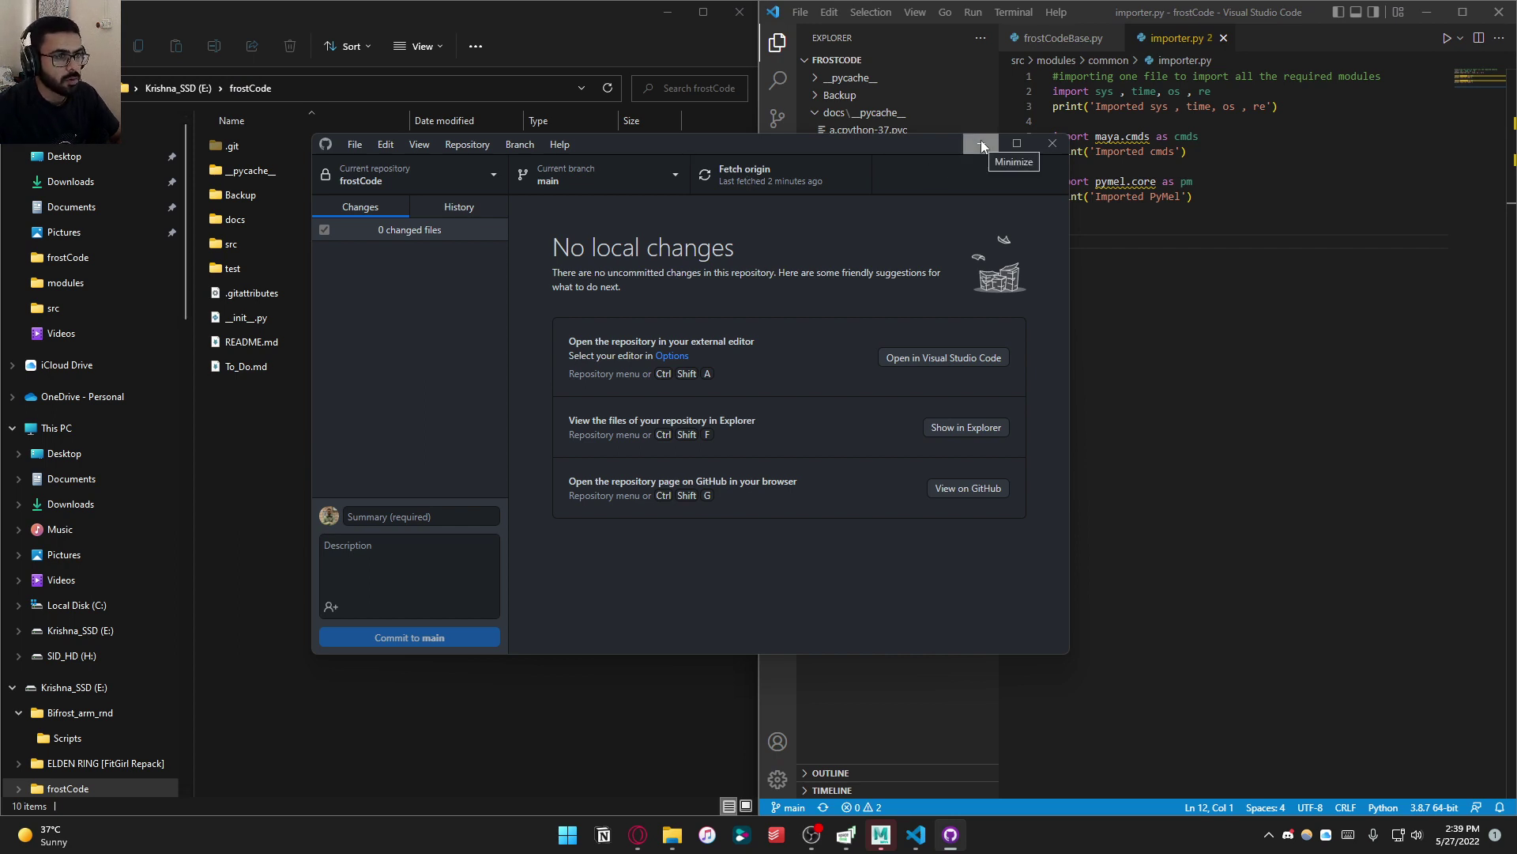
{"action": "left_click", "coordinate": [1052, 143]}
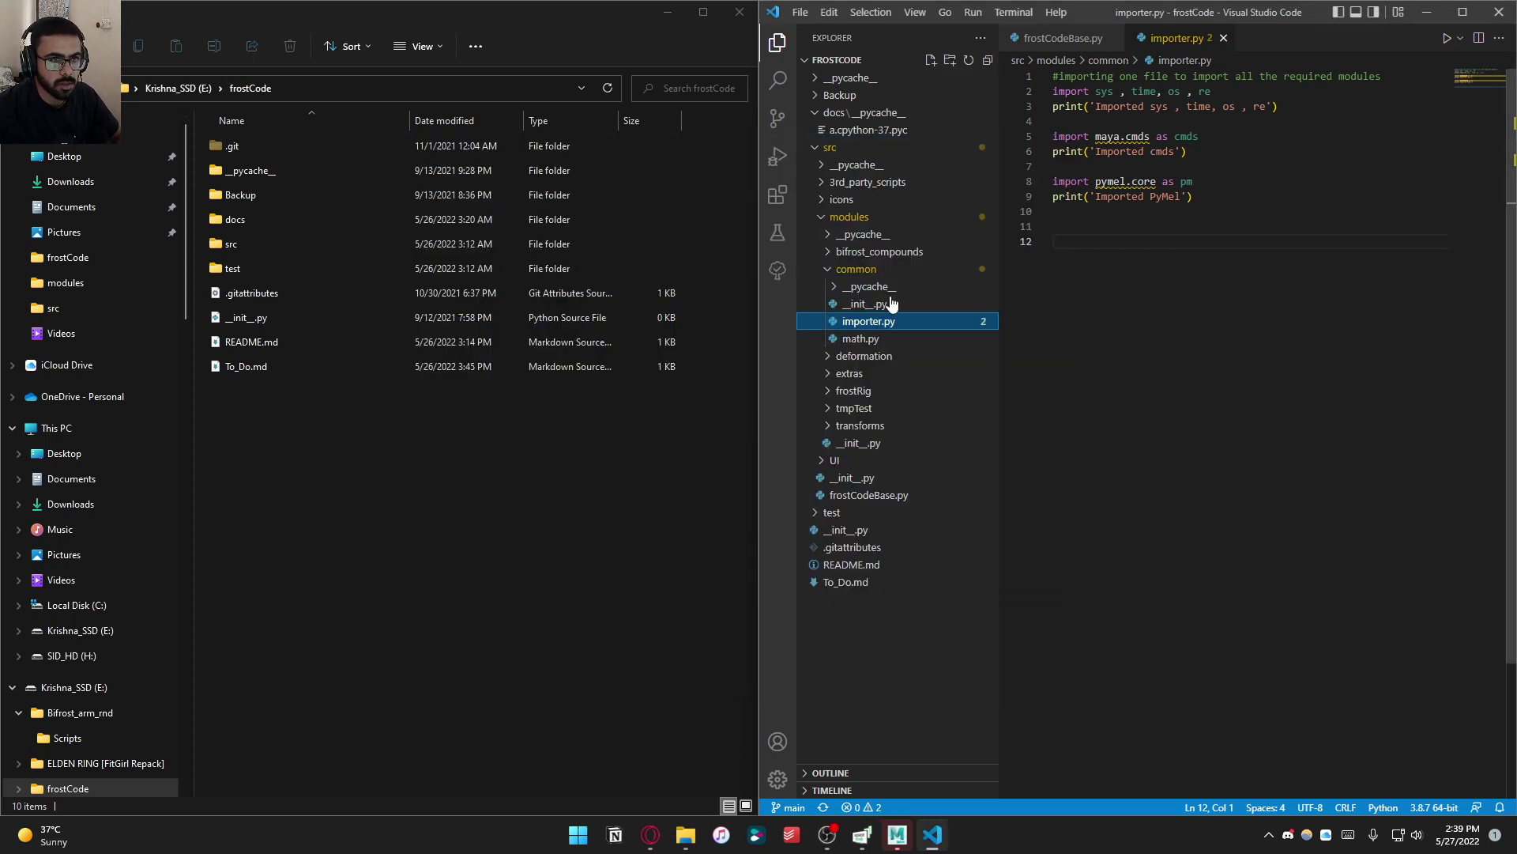
Bring up frostCodeBase.py in Visual Studio Code and return to the frostCode folder in File Explorer
{"action": "left_click", "coordinate": [567, 476]}
{"action": "left_click", "coordinate": [1122, 316]}
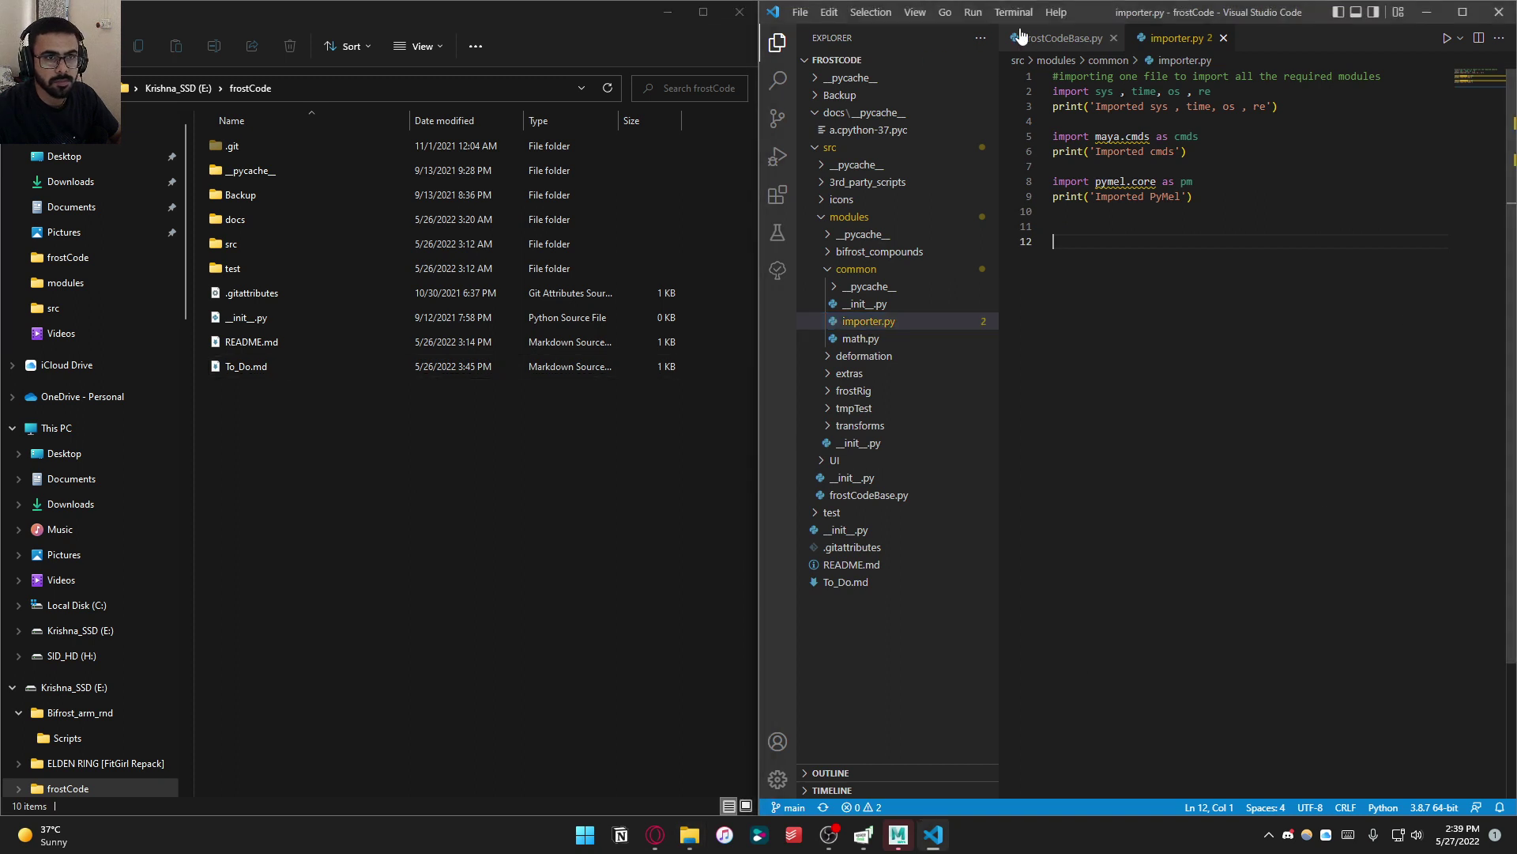
{"action": "left_click", "coordinate": [1020, 36]}
{"action": "left_click", "coordinate": [443, 474]}
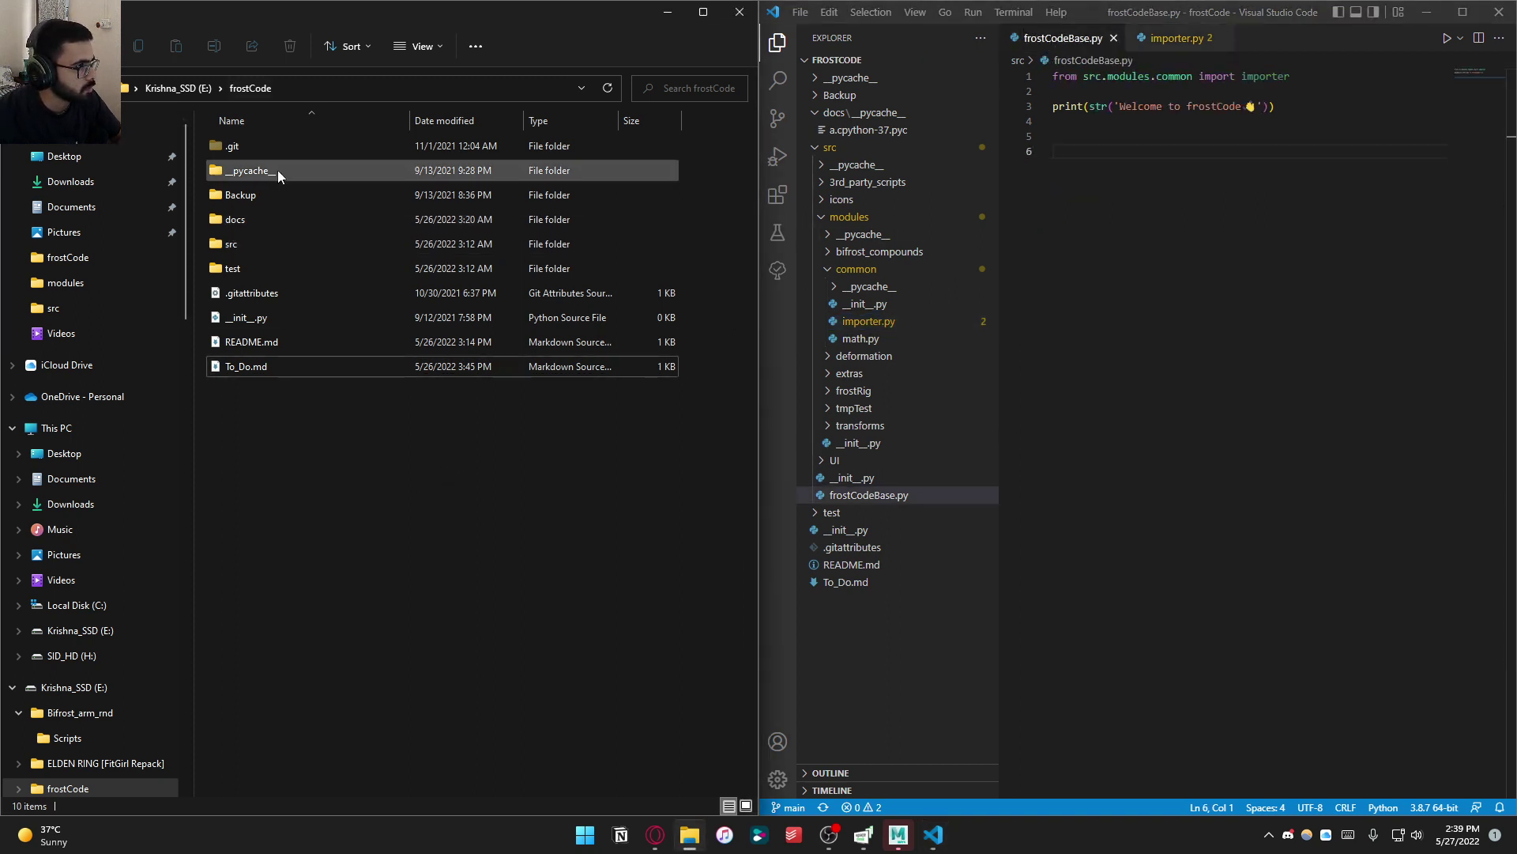
Highlight the docs, src and test folders of frostCode in turn and open the docs folder
{"action": "left_click", "coordinate": [269, 225]}
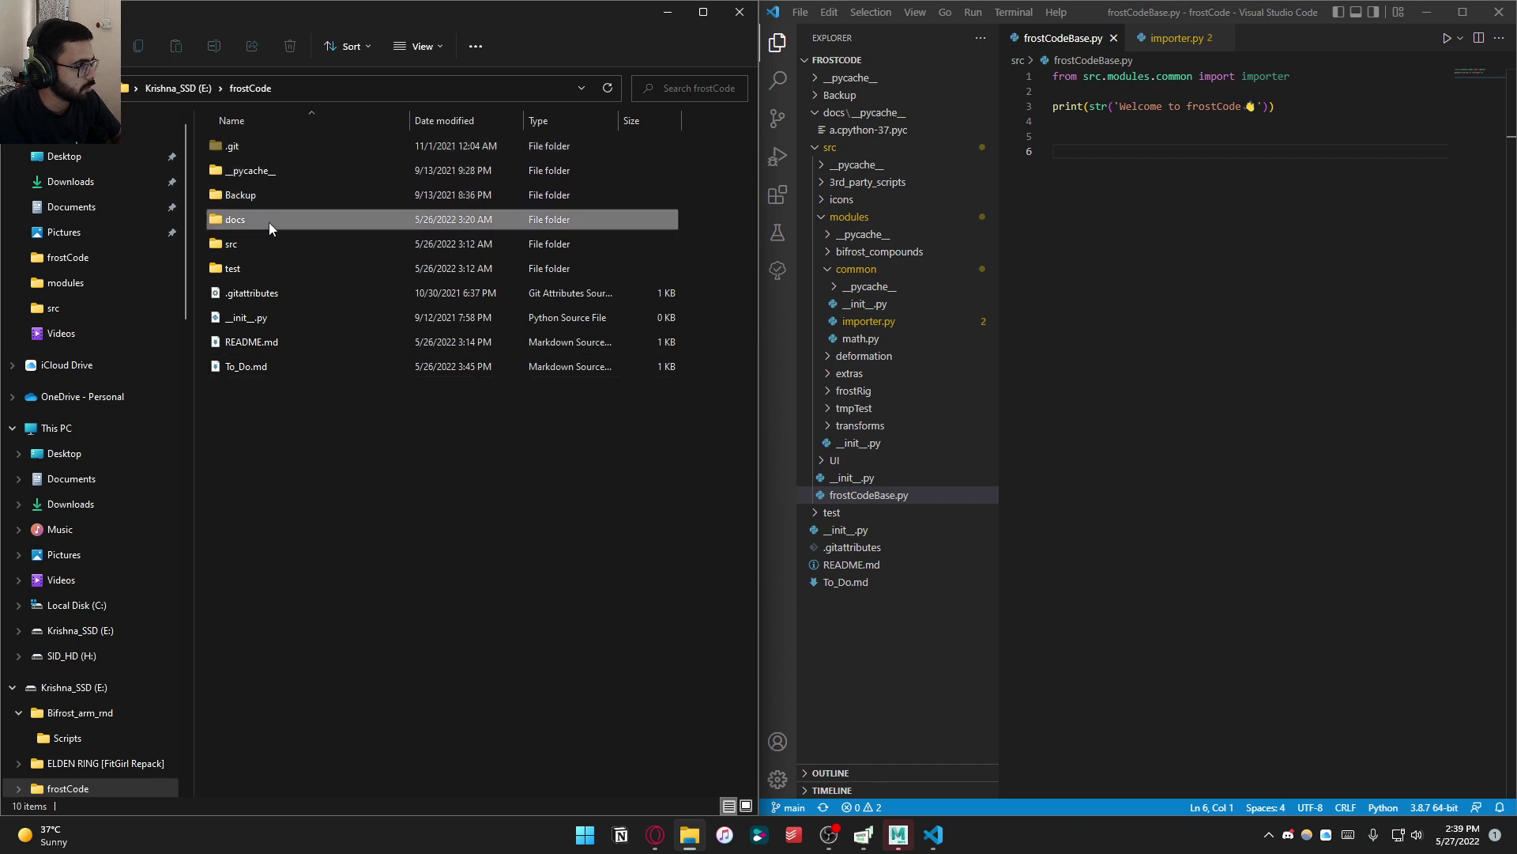
{"action": "left_click", "coordinate": [264, 248]}
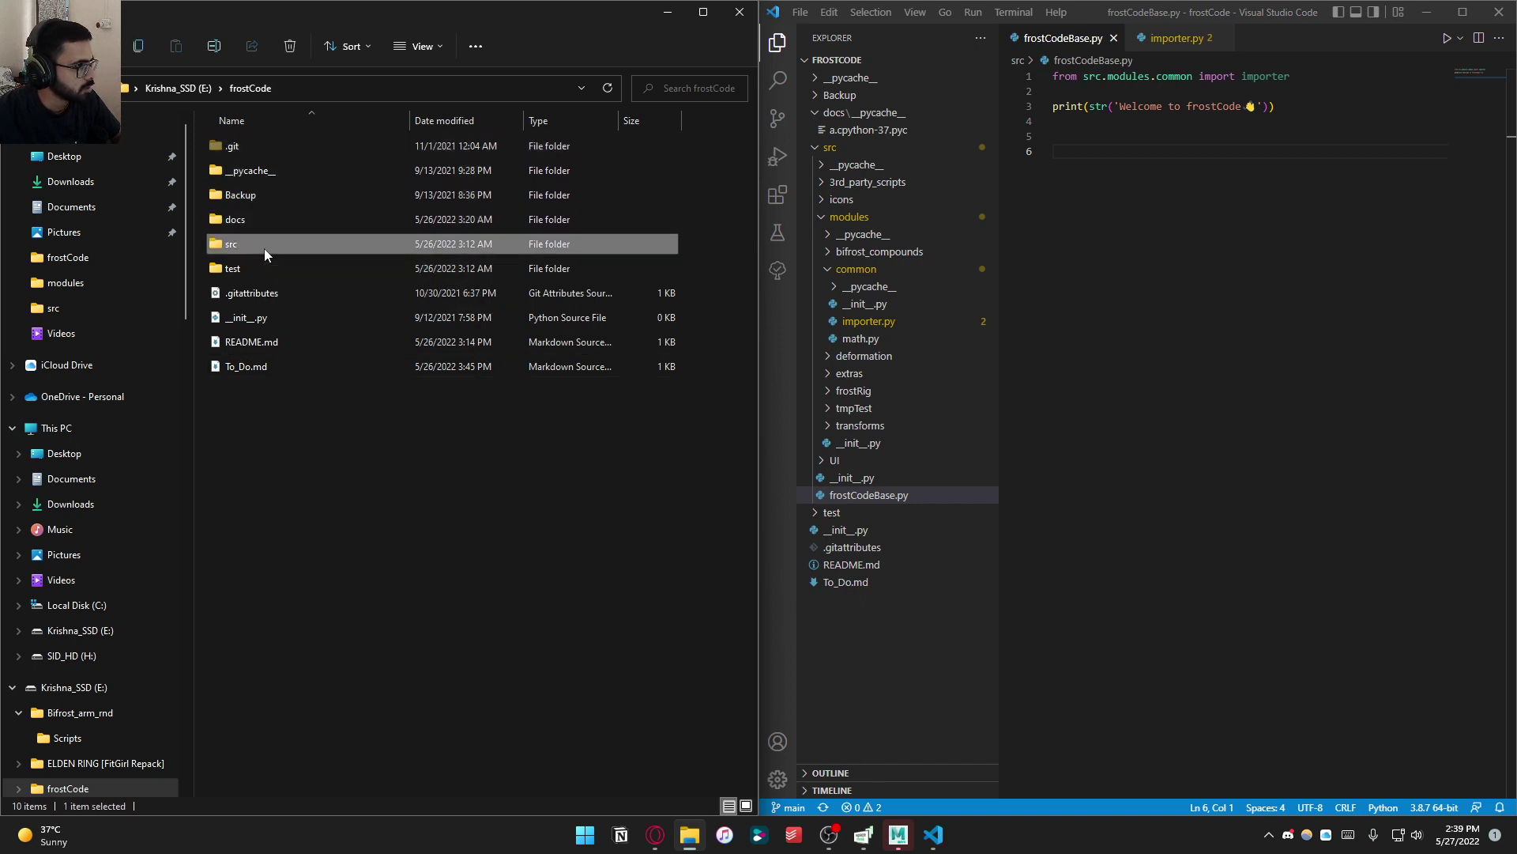
{"action": "left_click", "coordinate": [254, 272]}
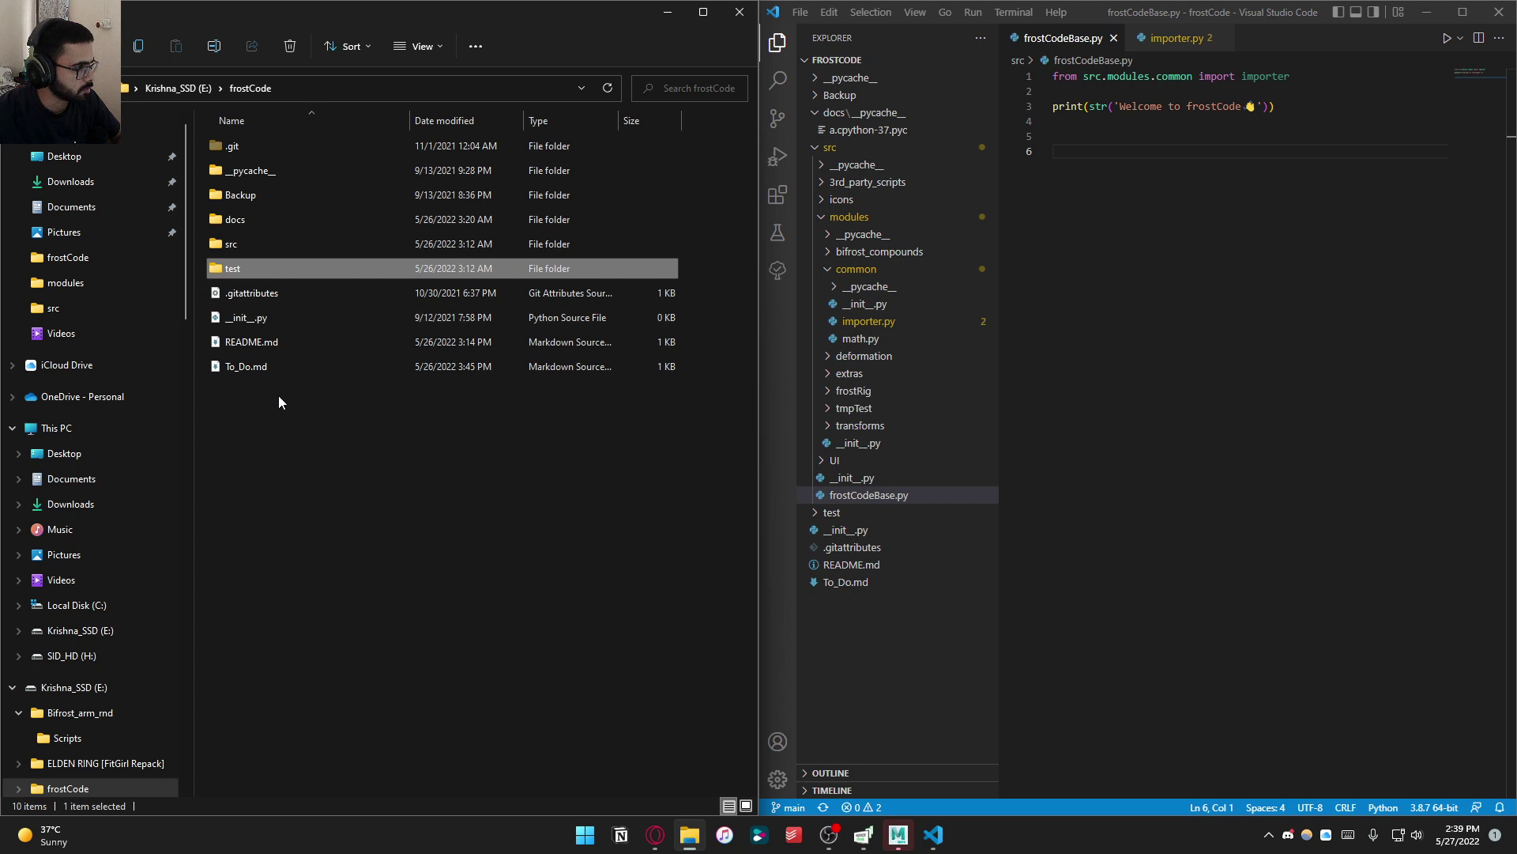
{"action": "double_click", "coordinate": [238, 219]}
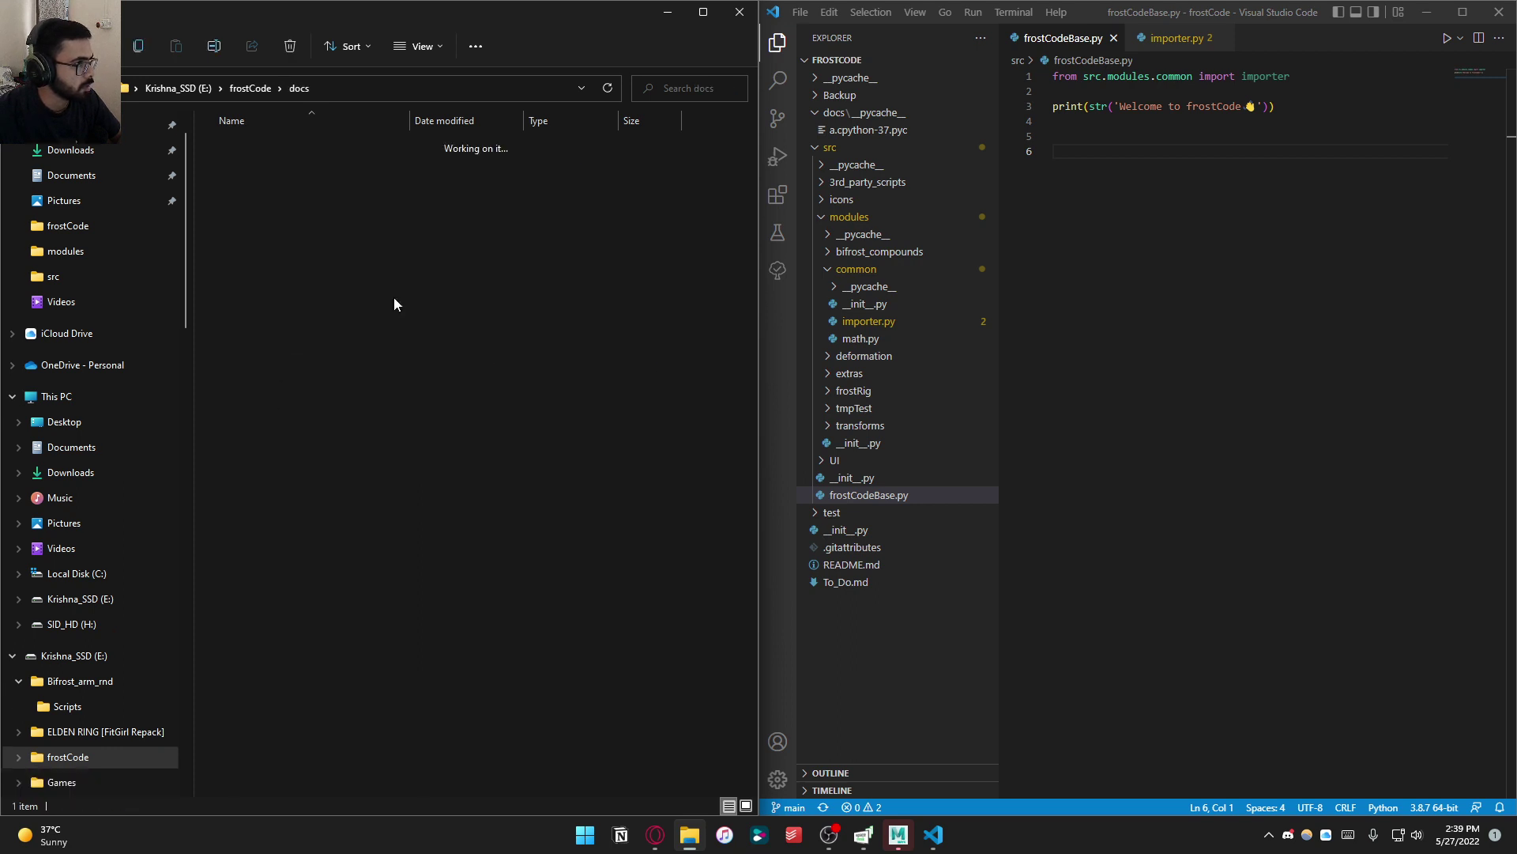
Go back from the docs folder to frostCode and open its src folder
{"action": "mouse_move", "coordinate": [460, 339]}
{"action": "left_mouse_down"}
{"action": "mouse_move", "coordinate": [242, 136]}
{"action": "mouse_move", "coordinate": [261, 150]}
{"action": "mouse_move", "coordinate": [261, 213]}
{"action": "mouse_move", "coordinate": [248, 193]}
{"action": "left_mouse_up"}
{"action": "mouse_move", "coordinate": [326, 254]}
{"action": "left_mouse_down"}
{"action": "mouse_move", "coordinate": [458, 402]}
{"action": "mouse_move", "coordinate": [202, 155]}
{"action": "left_mouse_up"}
{"action": "left_click", "coordinate": [237, 84]}
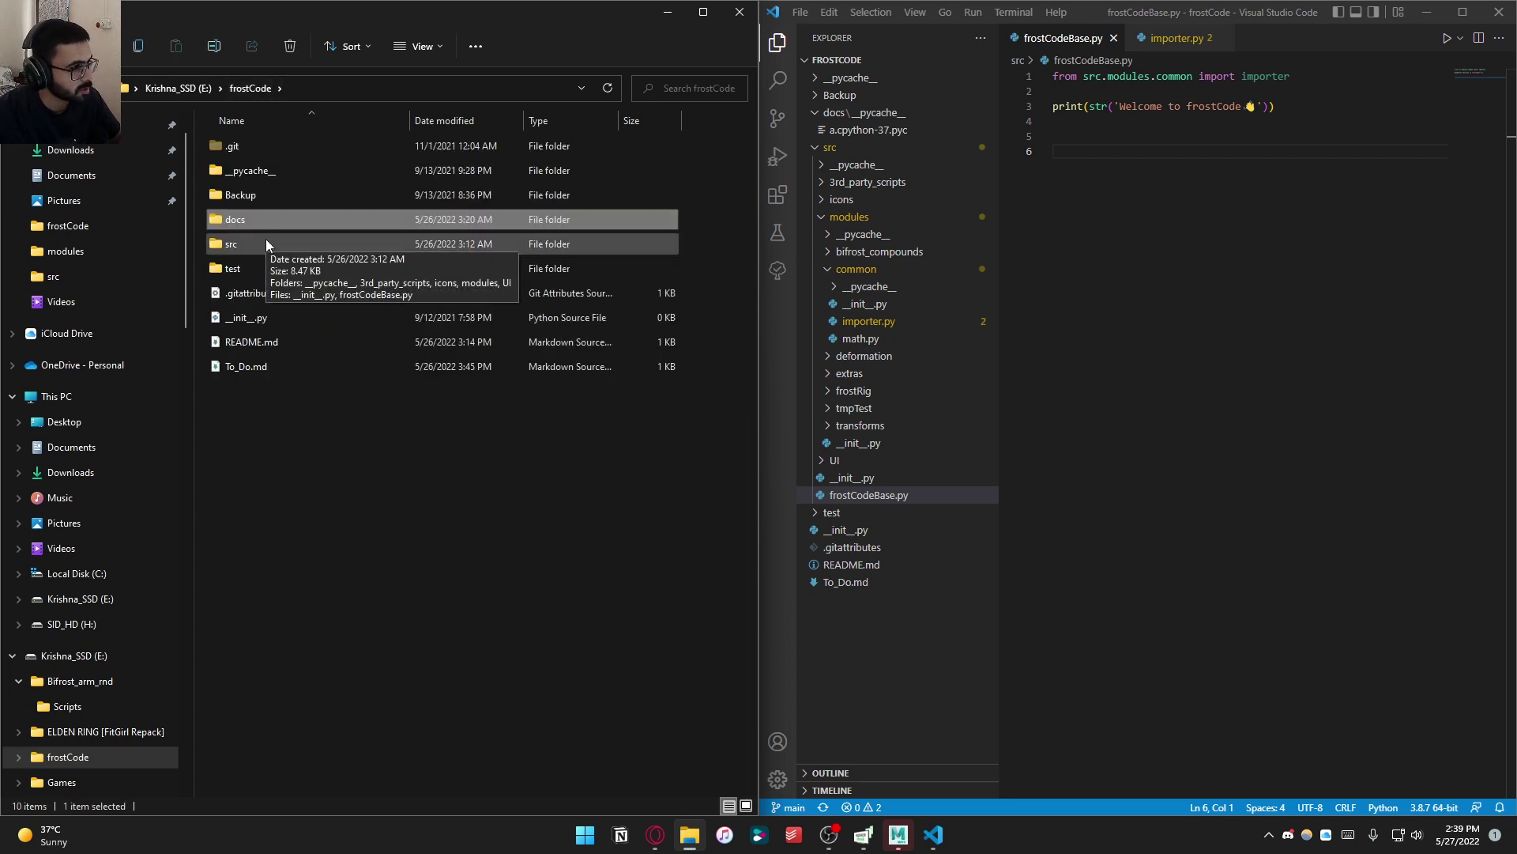
{"action": "double_click", "coordinate": [267, 246]}
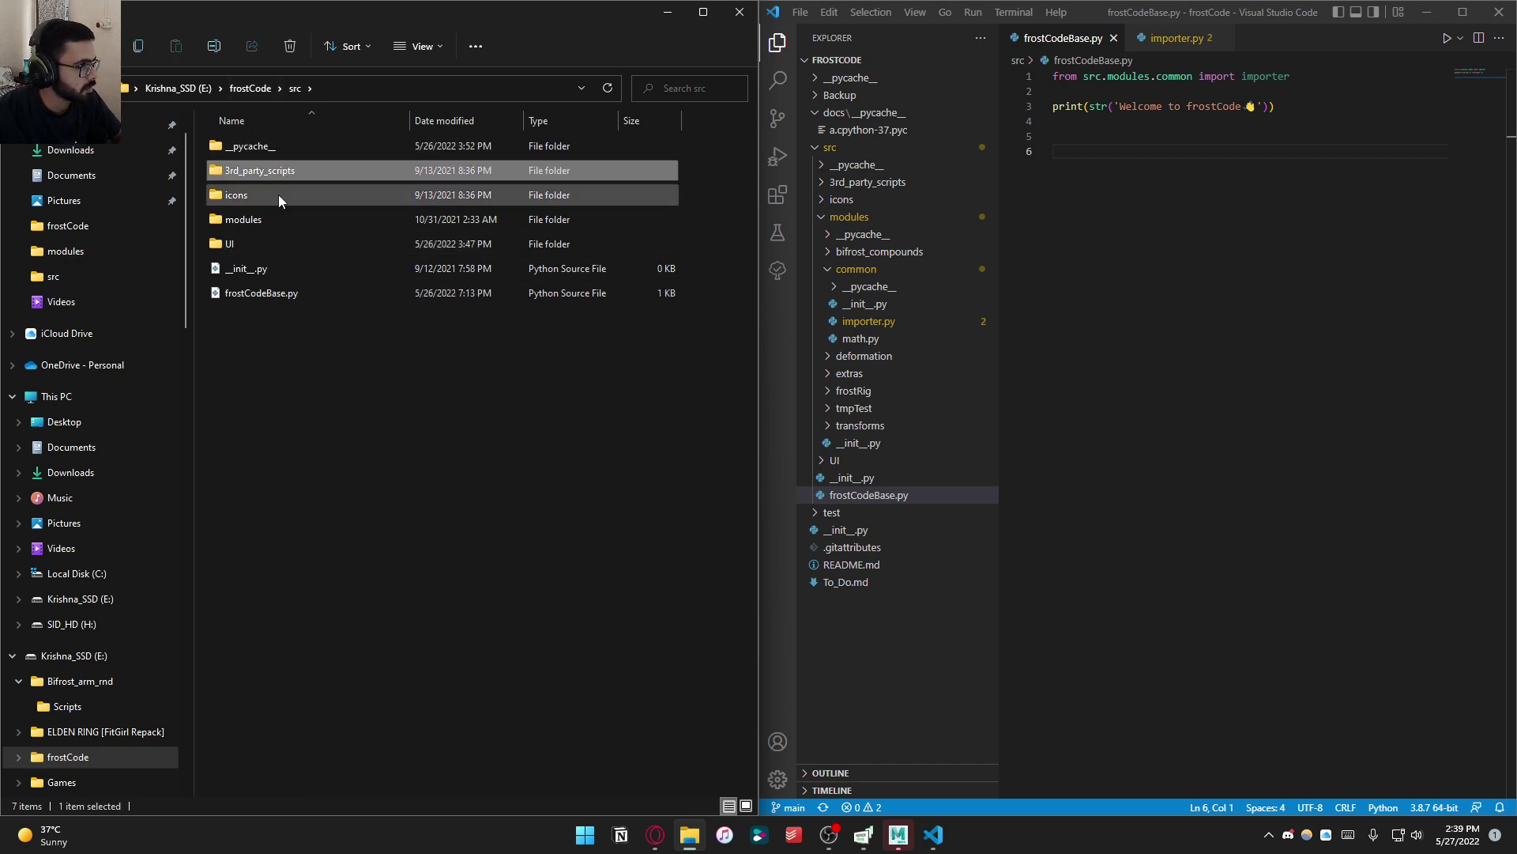
Look inside the icons folder of src and return to src
{"action": "left_click", "coordinate": [278, 194]}
{"action": "double_click", "coordinate": [269, 197]}
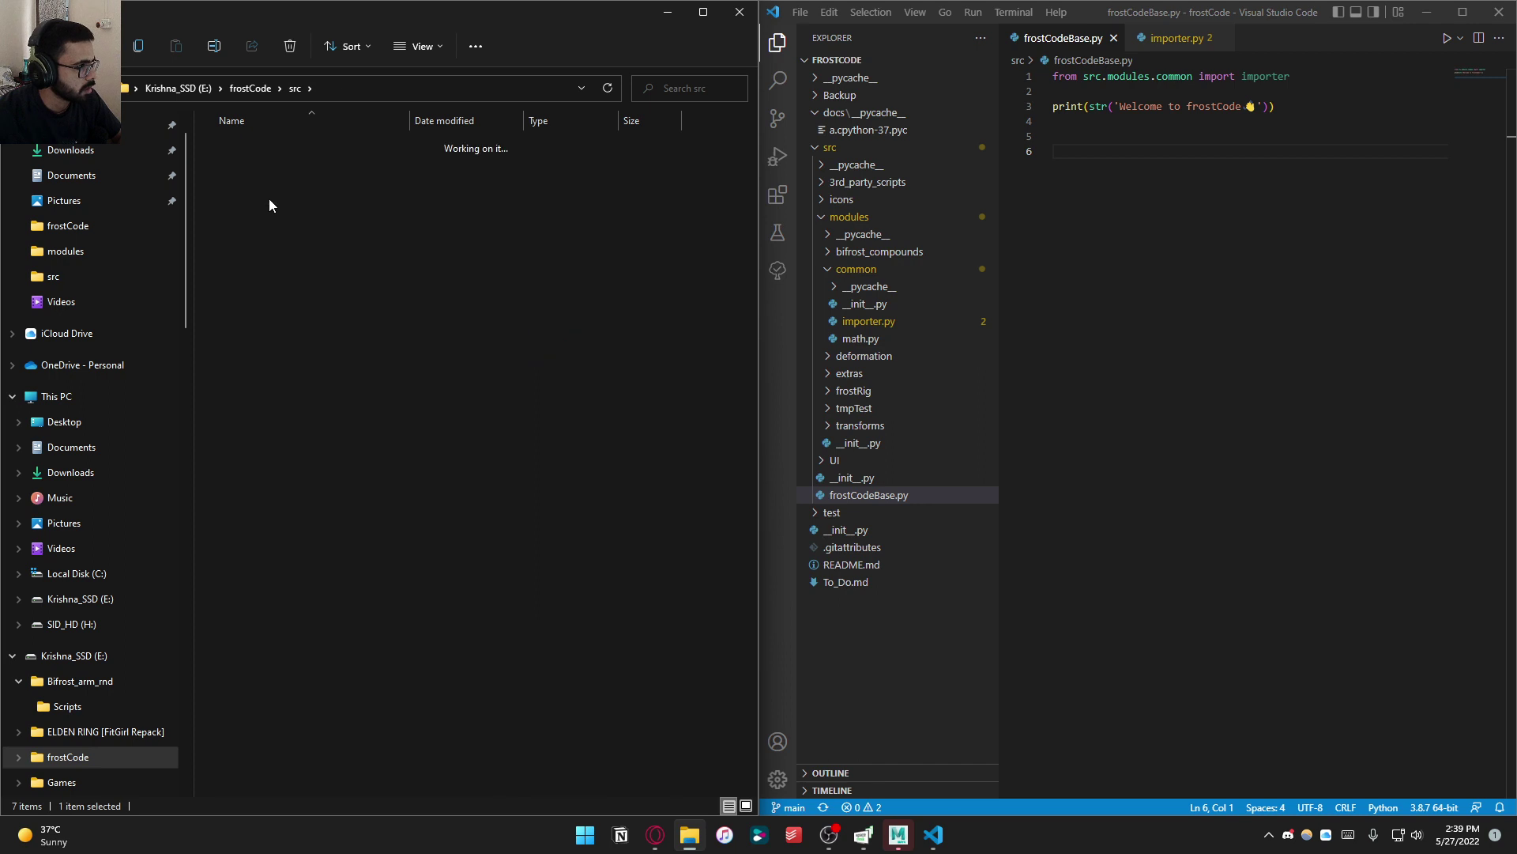
{"action": "key", "text": "alt+Left"}
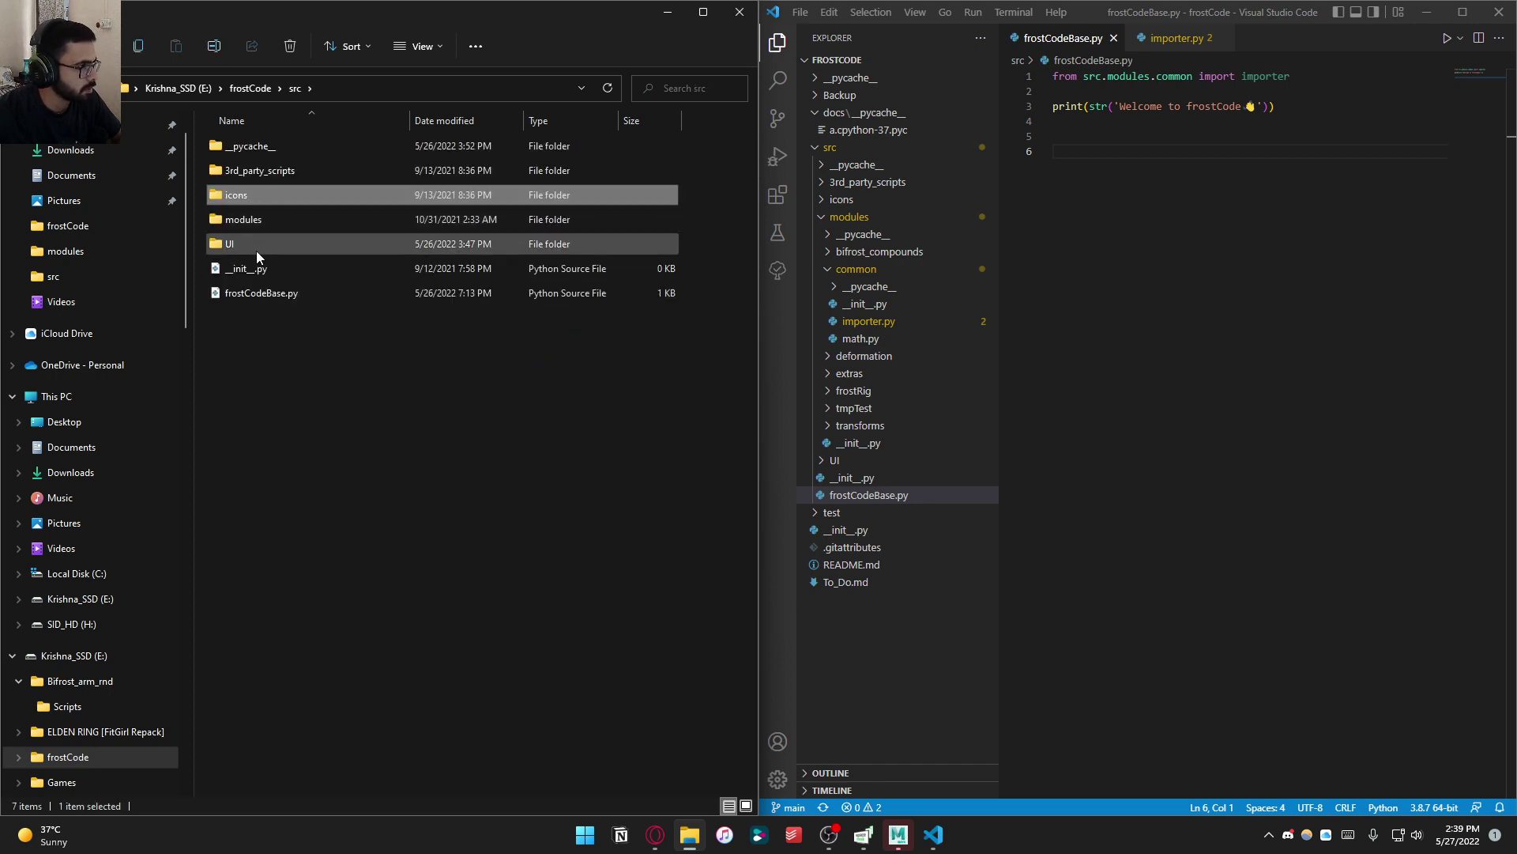
Open the modules folder in src, highlight its subfolders and select bifrost_compounds
{"action": "left_click", "coordinate": [256, 249]}
{"action": "left_click", "coordinate": [269, 220]}
{"action": "double_click", "coordinate": [269, 220]}
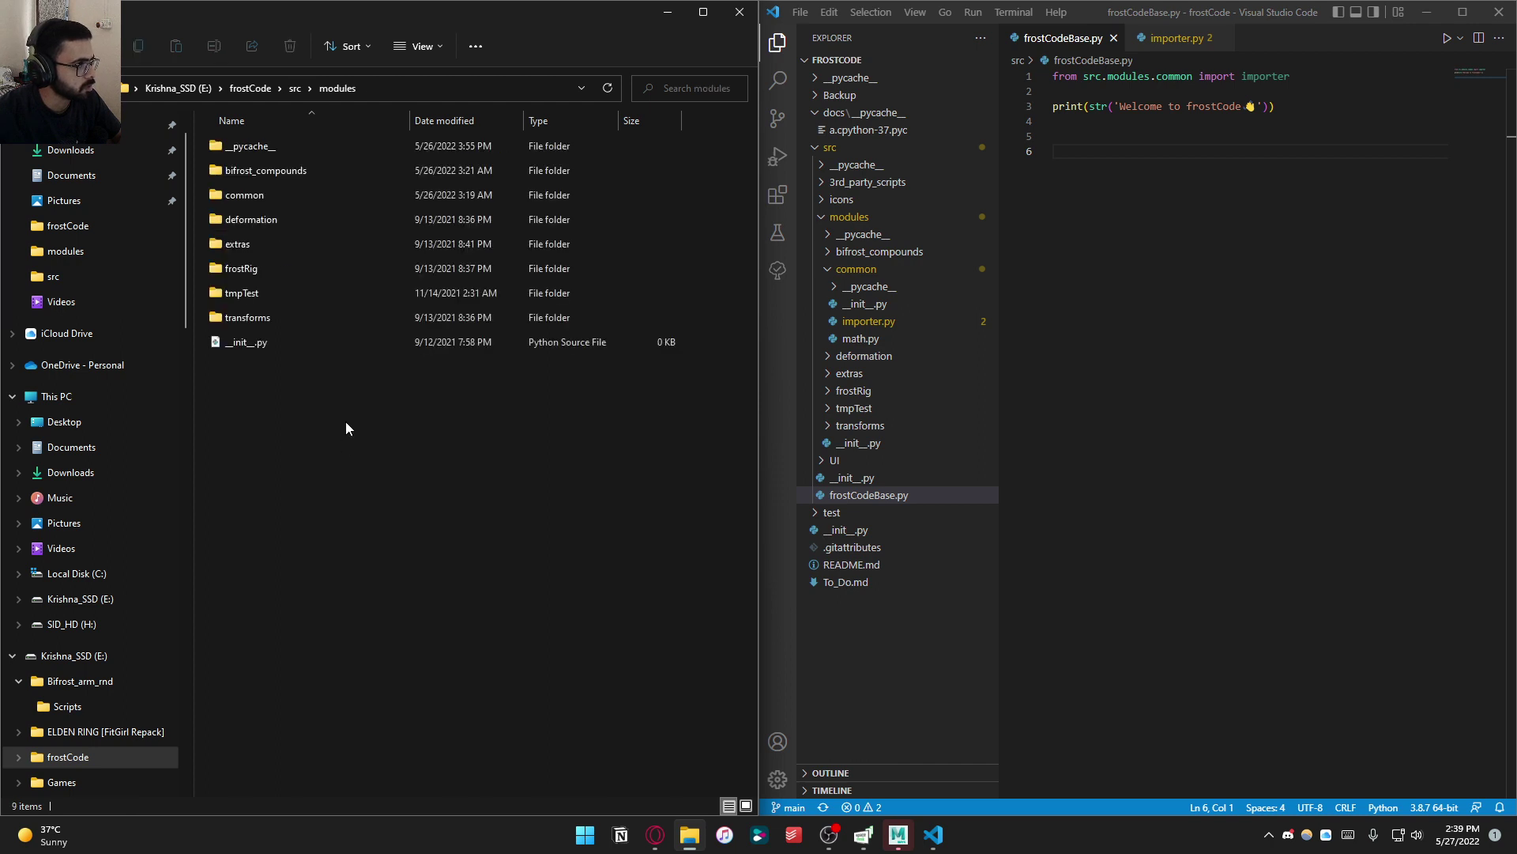
{"action": "left_click_drag", "start_coordinate": [348, 421], "coordinate": [277, 220]}
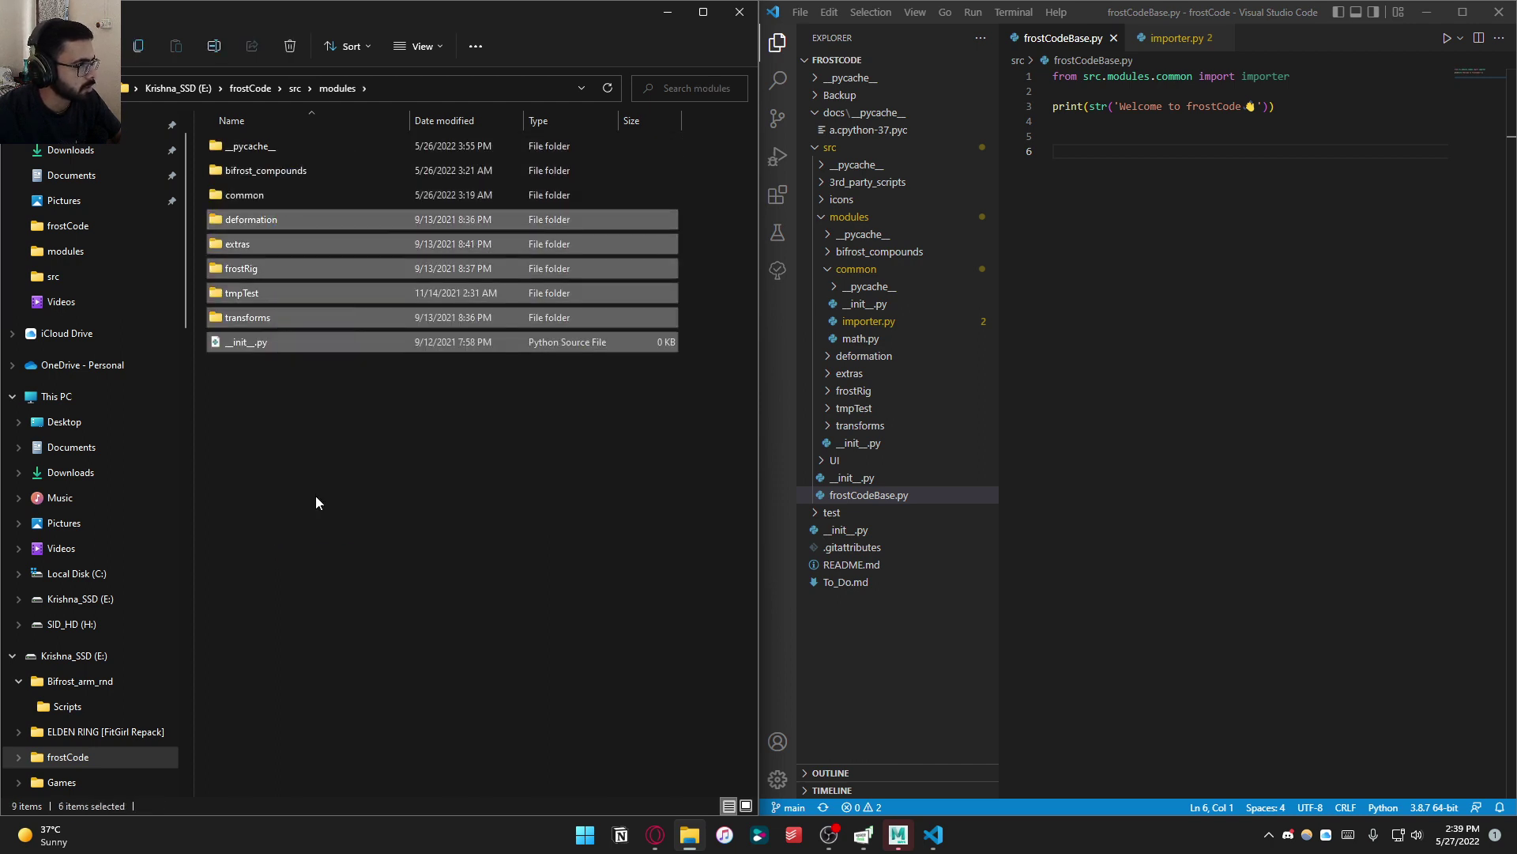
{"action": "left_click", "coordinate": [315, 496]}
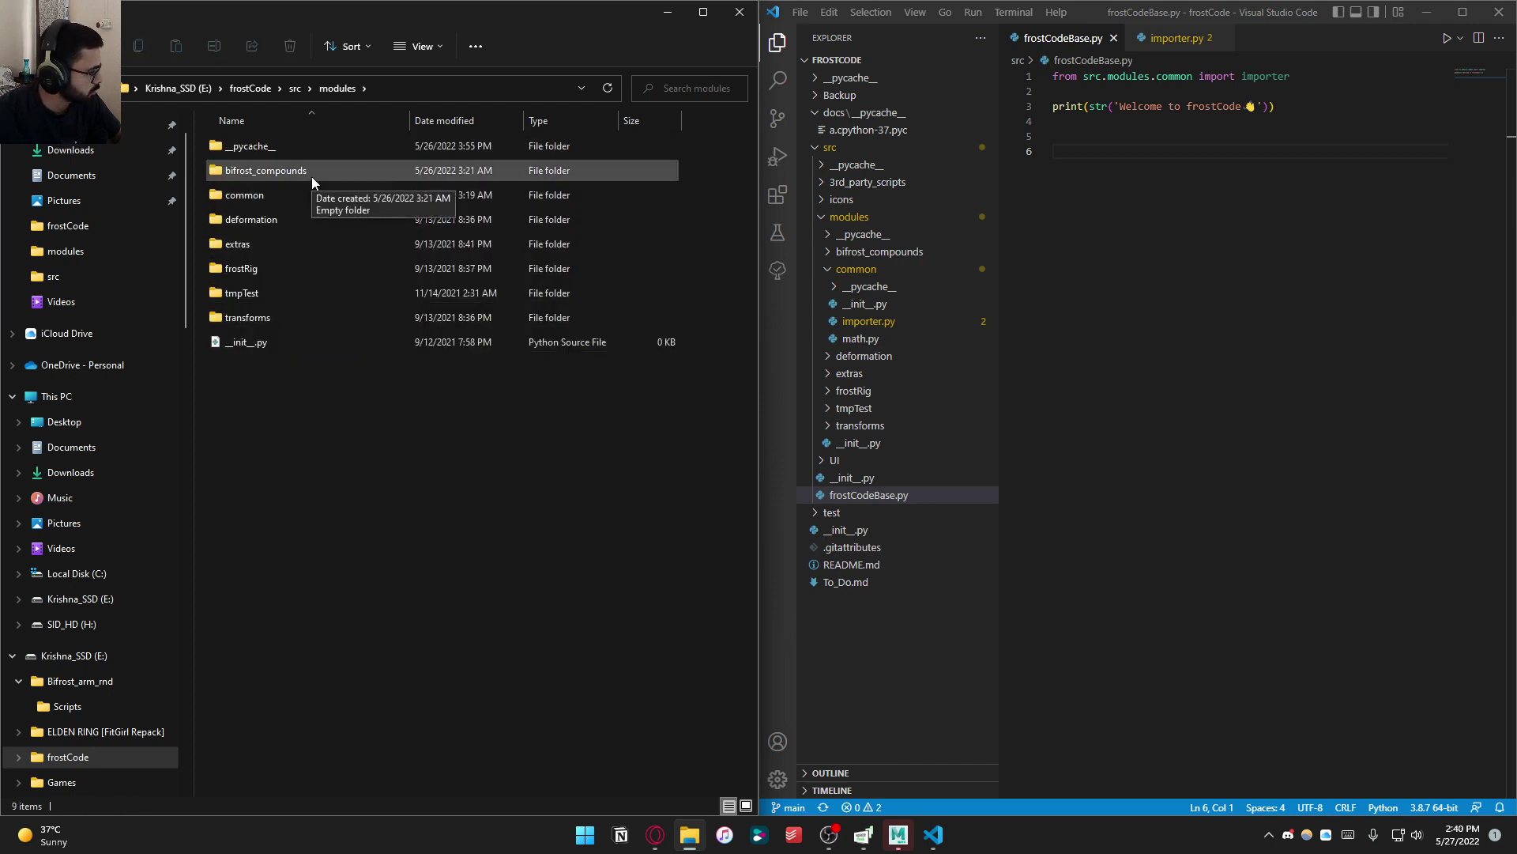
{"action": "left_click", "coordinate": [311, 178]}
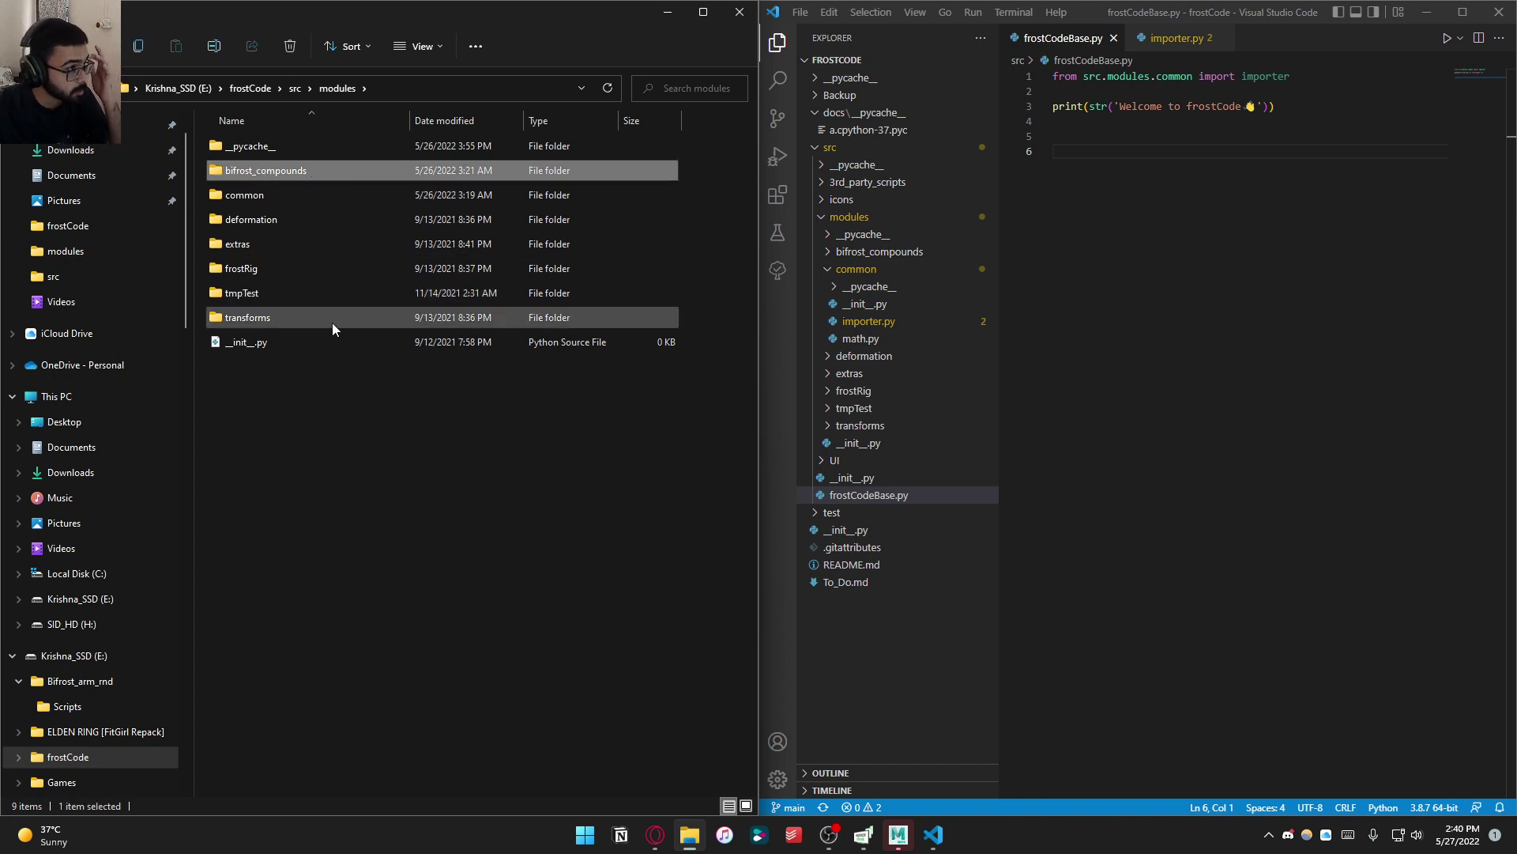
Open the common folder, point out importer.py and go back up to modules
{"action": "left_click", "coordinate": [292, 198]}
{"action": "double_click", "coordinate": [292, 197]}
{"action": "left_click_drag", "start_coordinate": [290, 265], "coordinate": [234, 188]}
{"action": "left_click", "coordinate": [269, 197]}
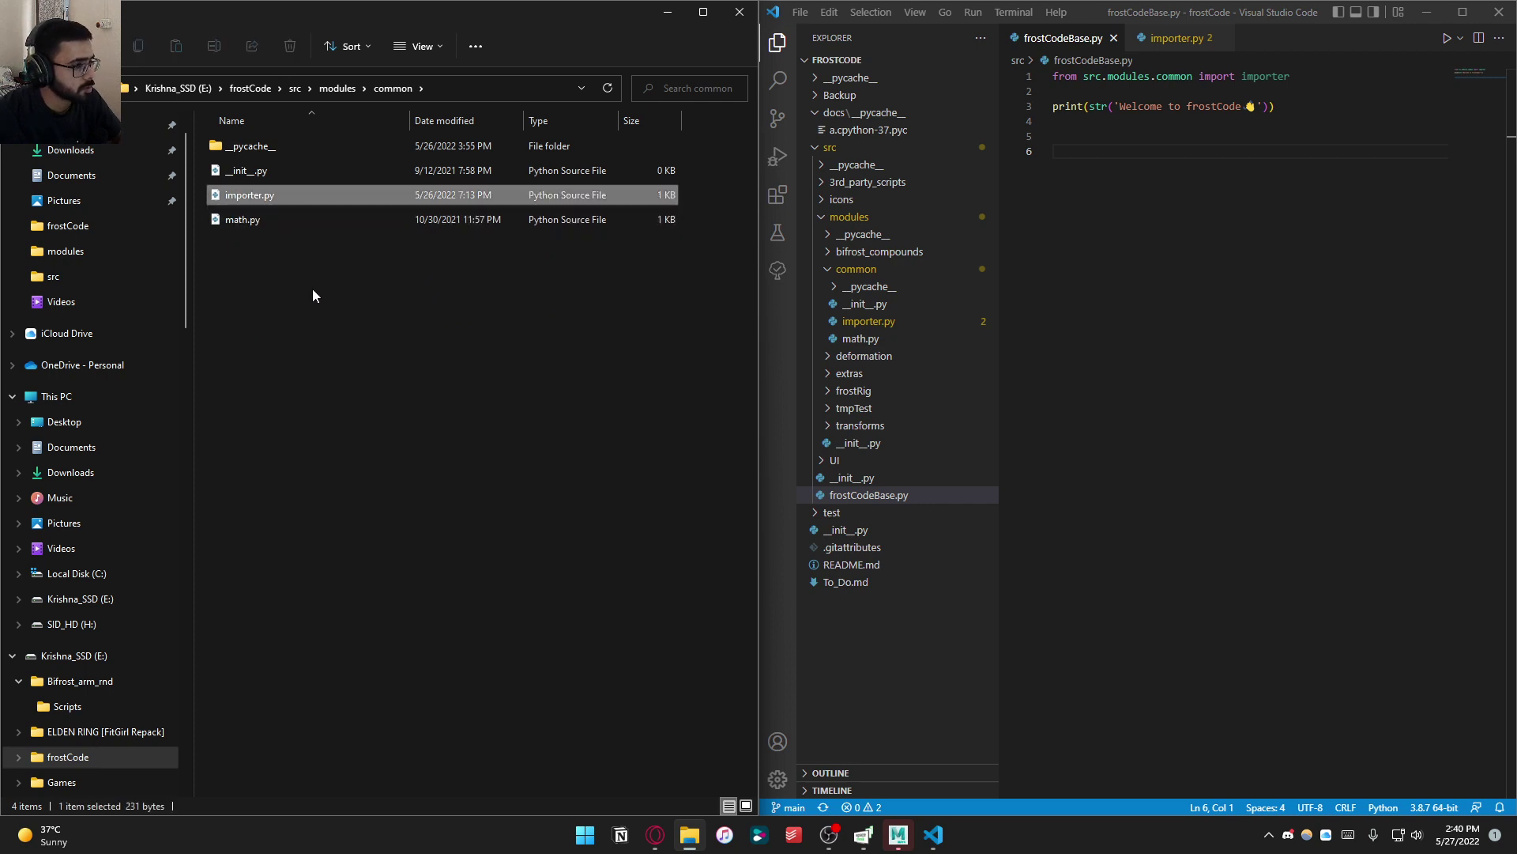
{"action": "left_click", "coordinate": [312, 288]}
{"action": "key", "text": "alt+Up"}
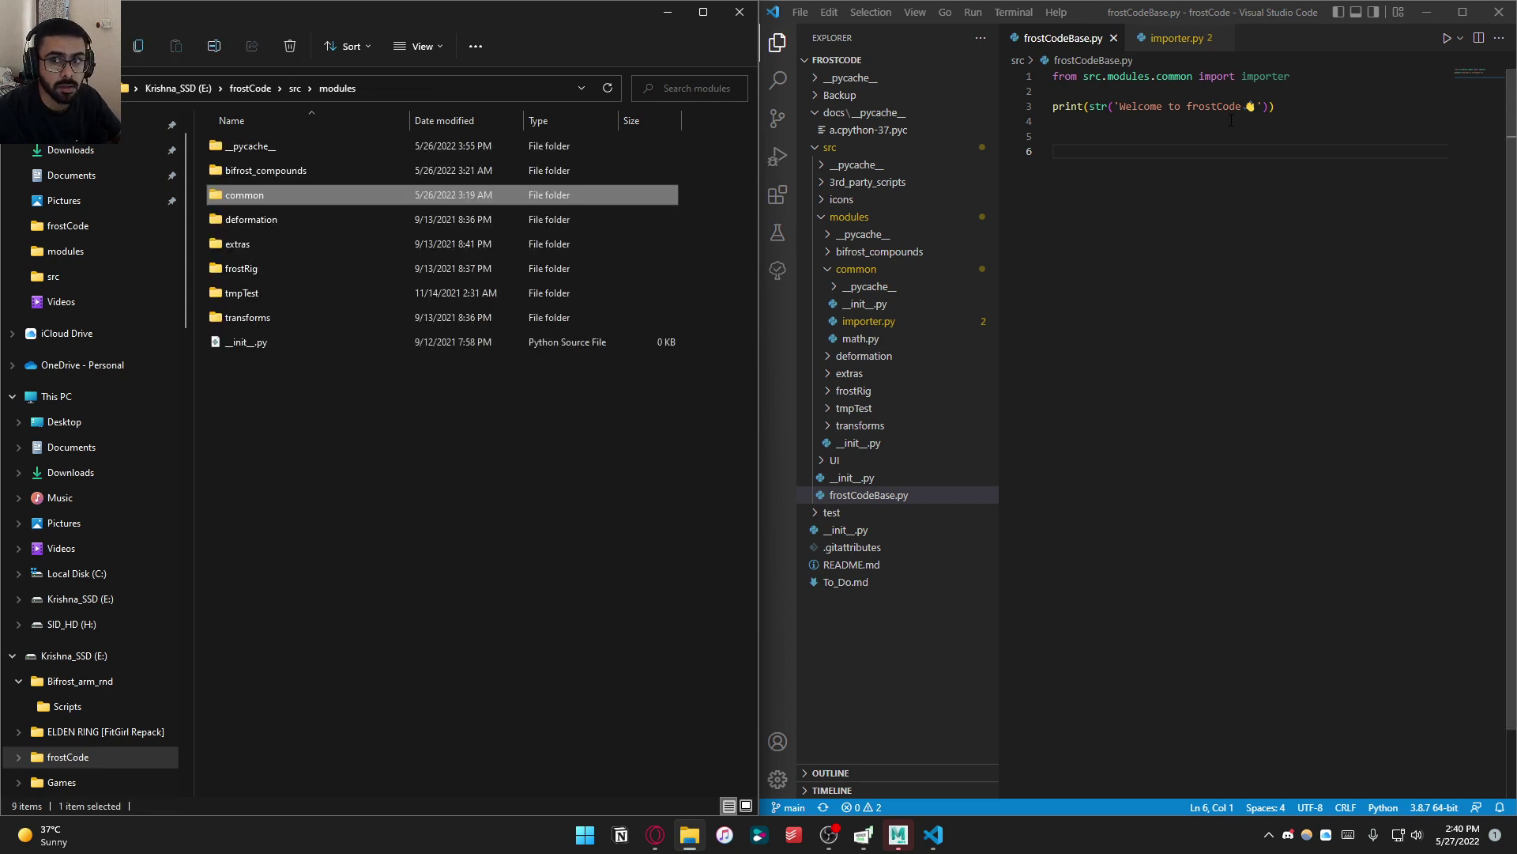
Show importer.py in Visual Studio Code, highlight its first import lines and return to frostCodeBase.py
{"action": "left_click", "coordinate": [1179, 37]}
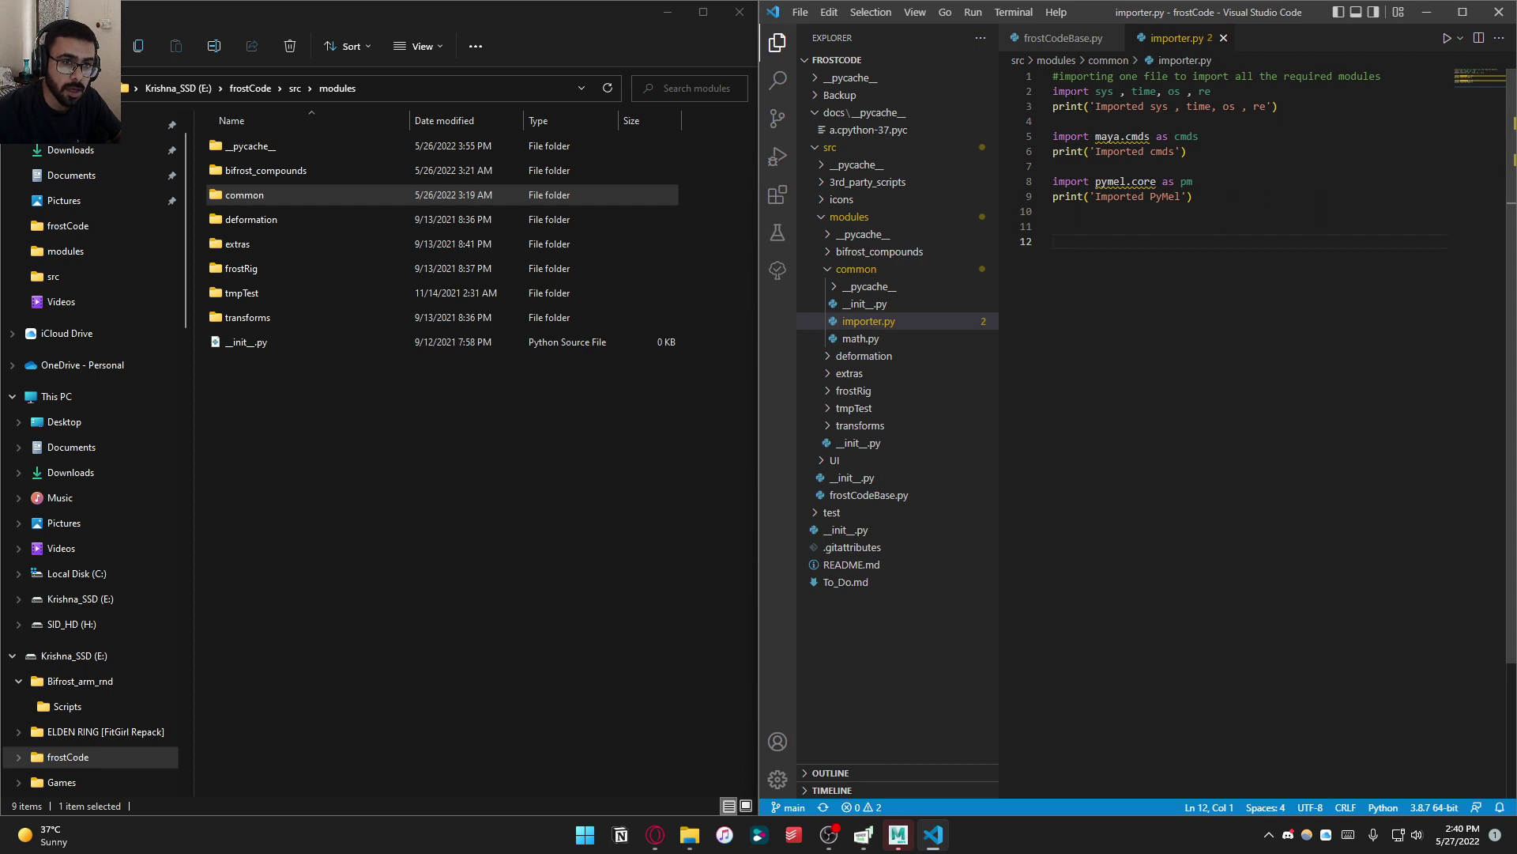
{"action": "left_click_drag", "start_coordinate": [1300, 110], "coordinate": [1053, 76]}
{"action": "left_click", "coordinate": [1095, 120]}
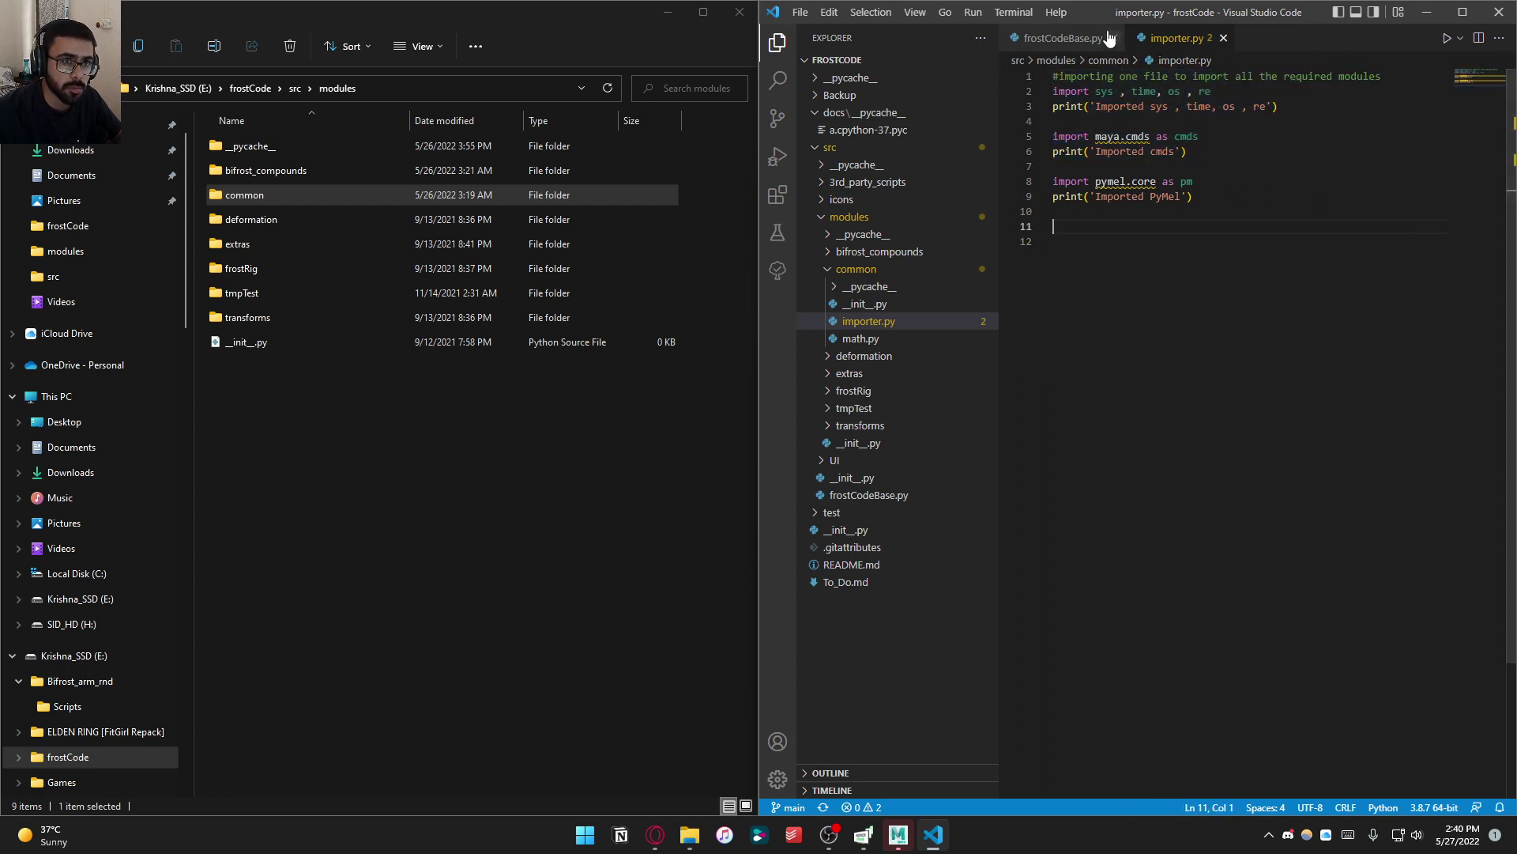
{"action": "left_click", "coordinate": [1075, 38]}
Return to the src folder in File Explorer and select frostCodeBase.py
{"action": "left_click", "coordinate": [323, 330]}
{"action": "left_click", "coordinate": [309, 88]}
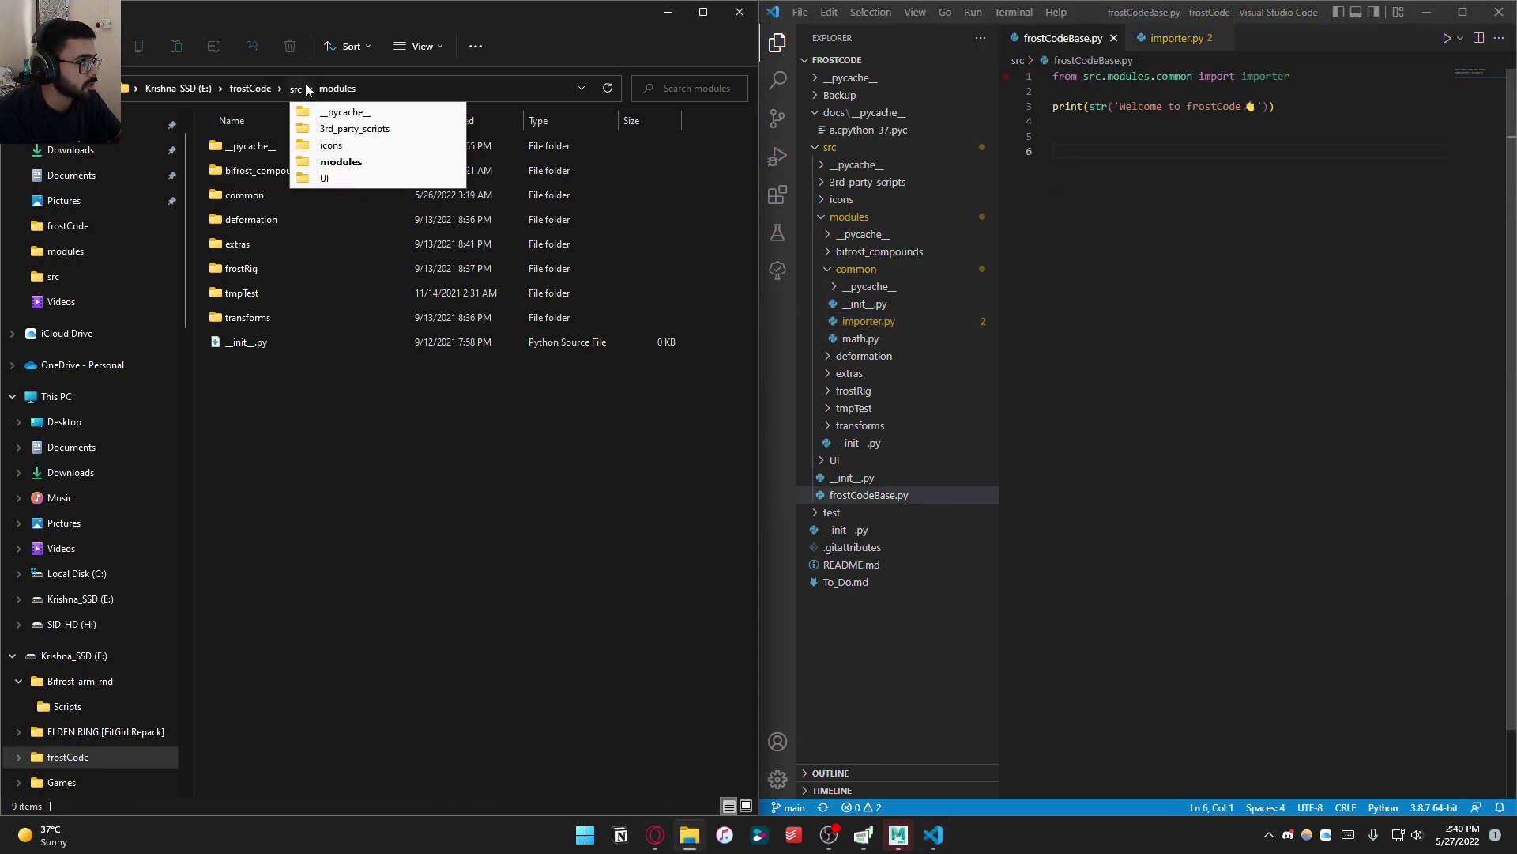
{"action": "left_click", "coordinate": [296, 89]}
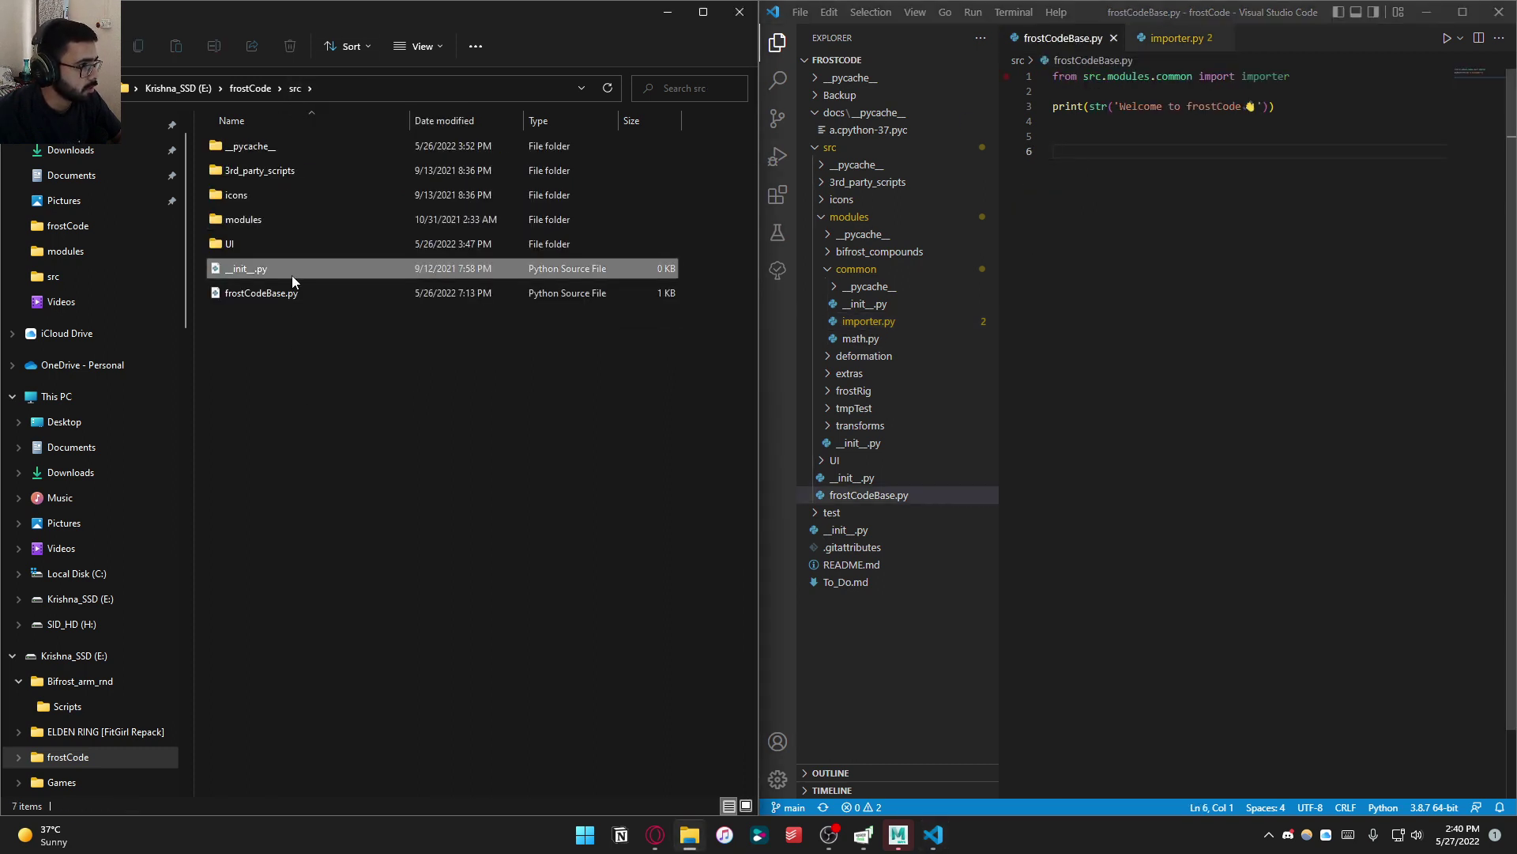
{"action": "left_click", "coordinate": [288, 292]}
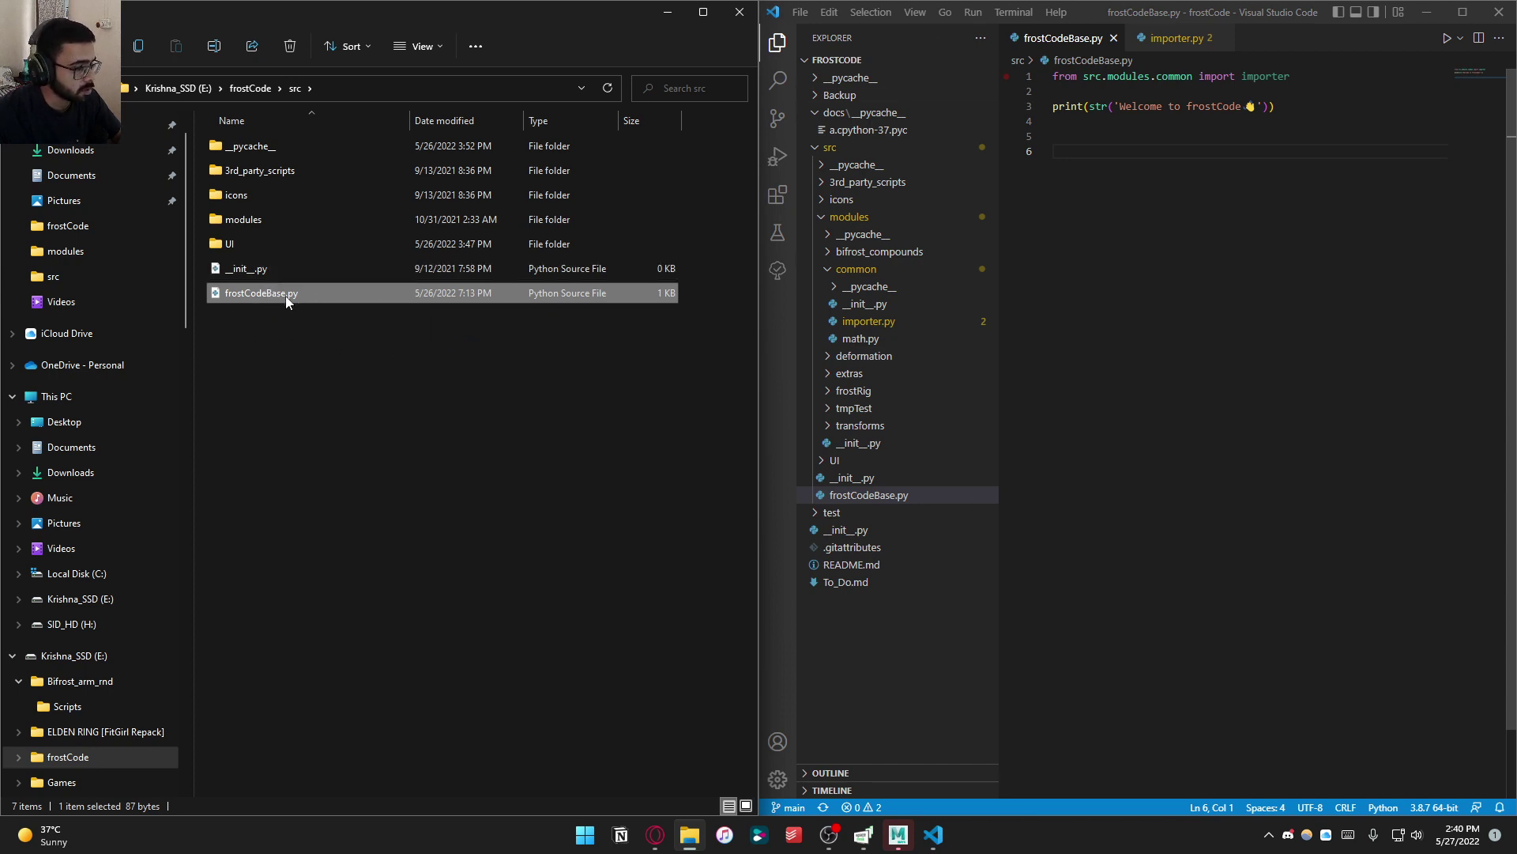
Switch to Maya, clear away the node editor and Bifrost windows, and show the Script Editor script that imports frostCodeBase
{"action": "left_click", "coordinate": [899, 834]}
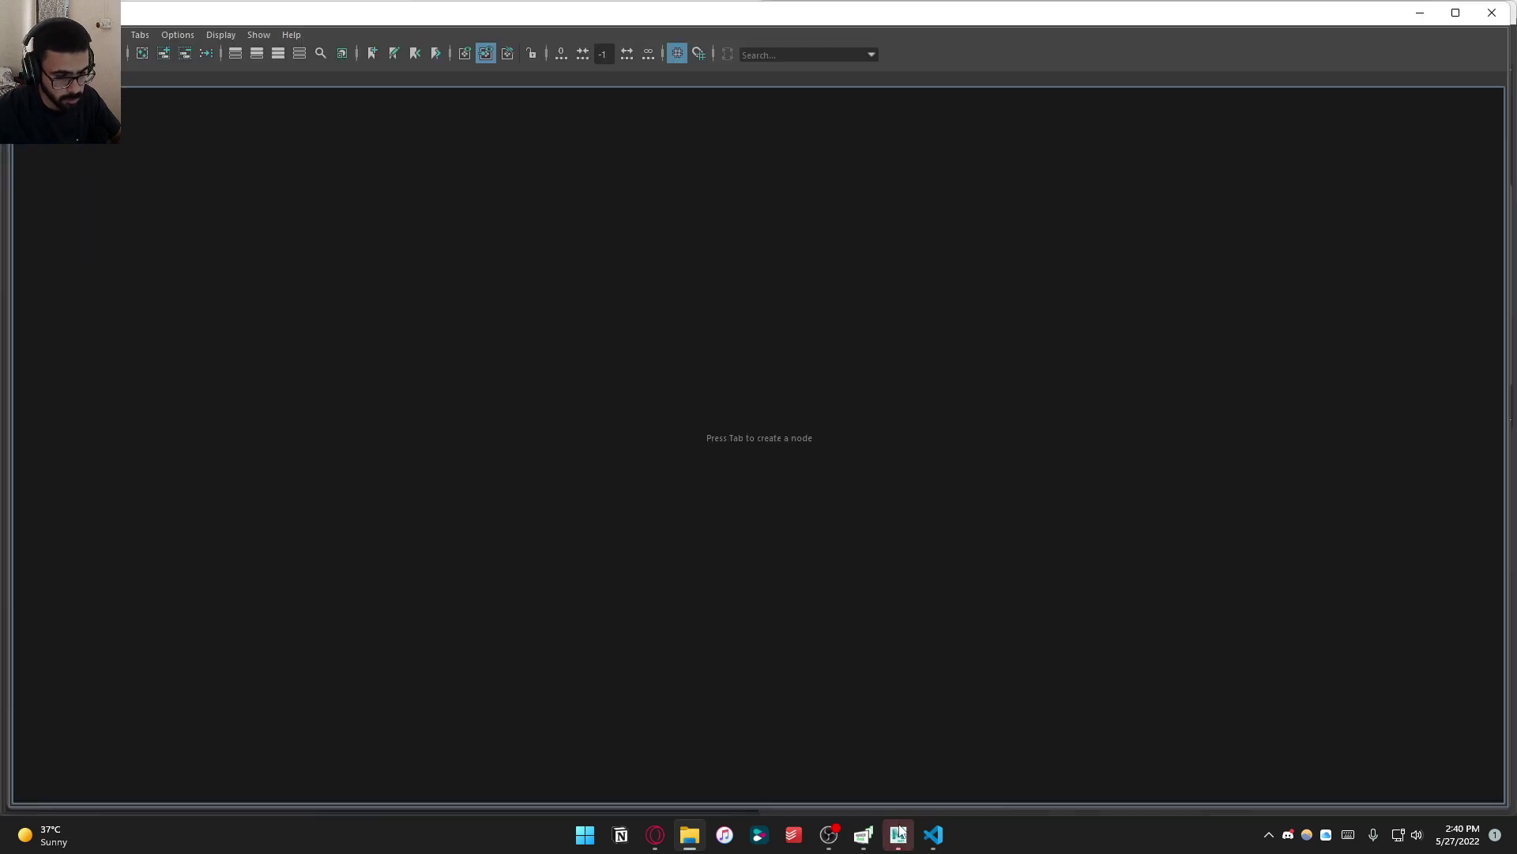
{"action": "left_click", "coordinate": [1414, 13]}
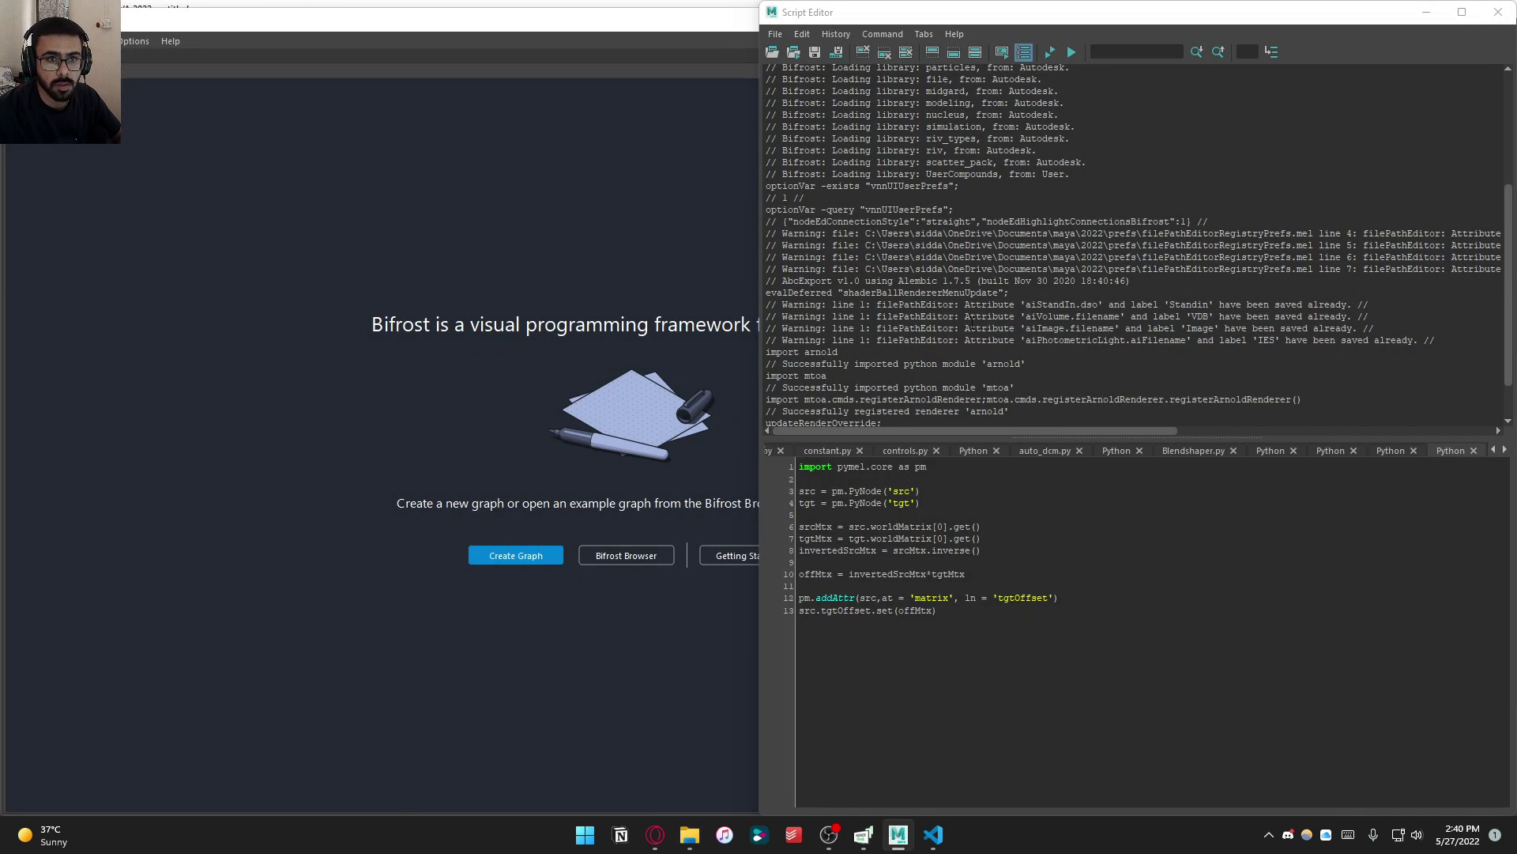
{"action": "left_click", "coordinate": [620, 435]}
{"action": "left_click", "coordinate": [1497, 10]}
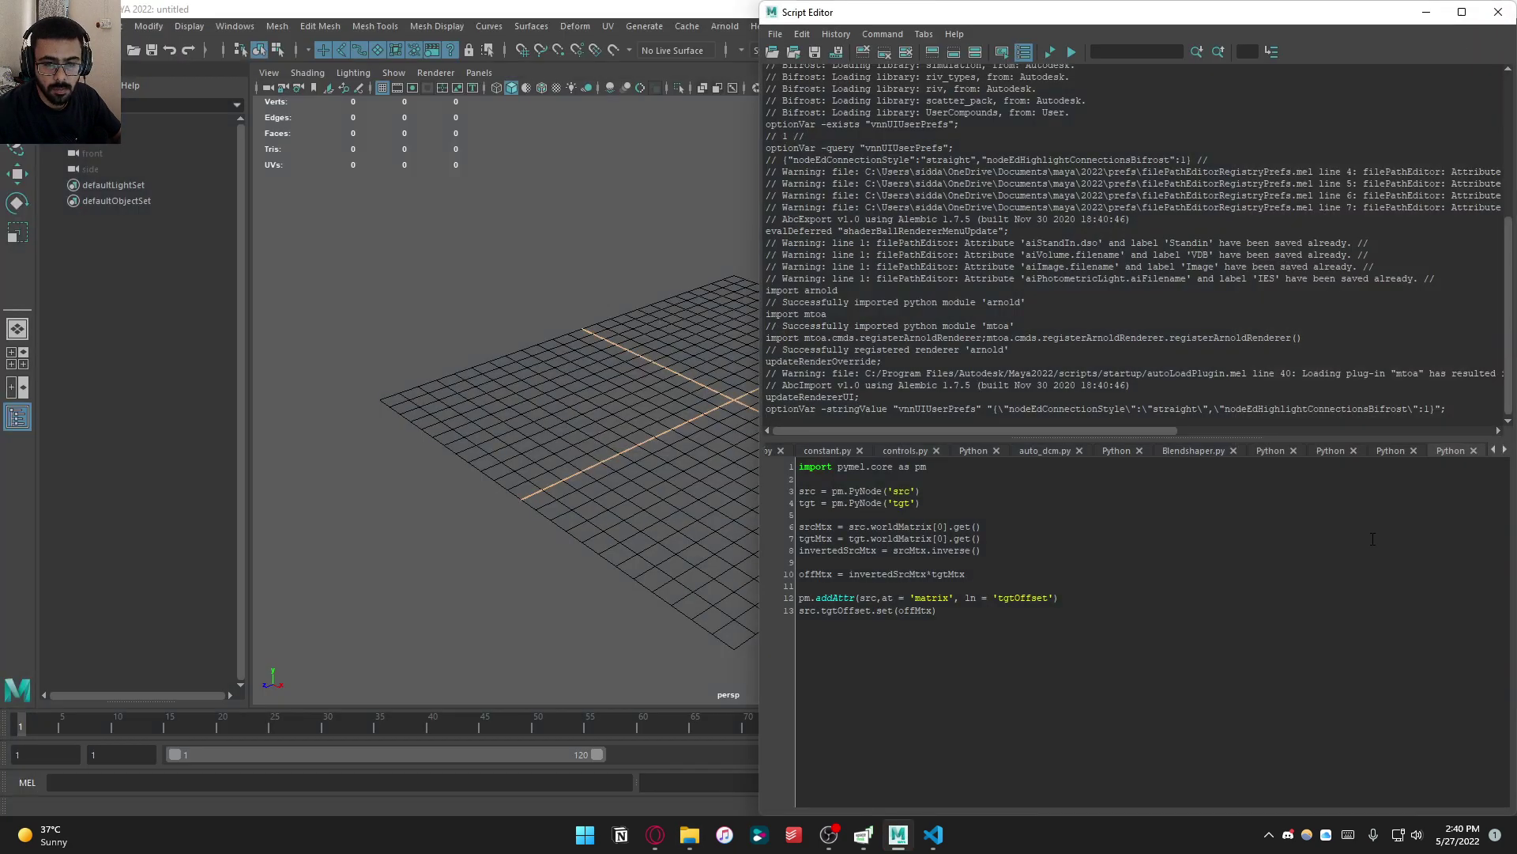
{"action": "left_click", "coordinate": [1390, 451]}
{"action": "left_click", "coordinate": [657, 546]}
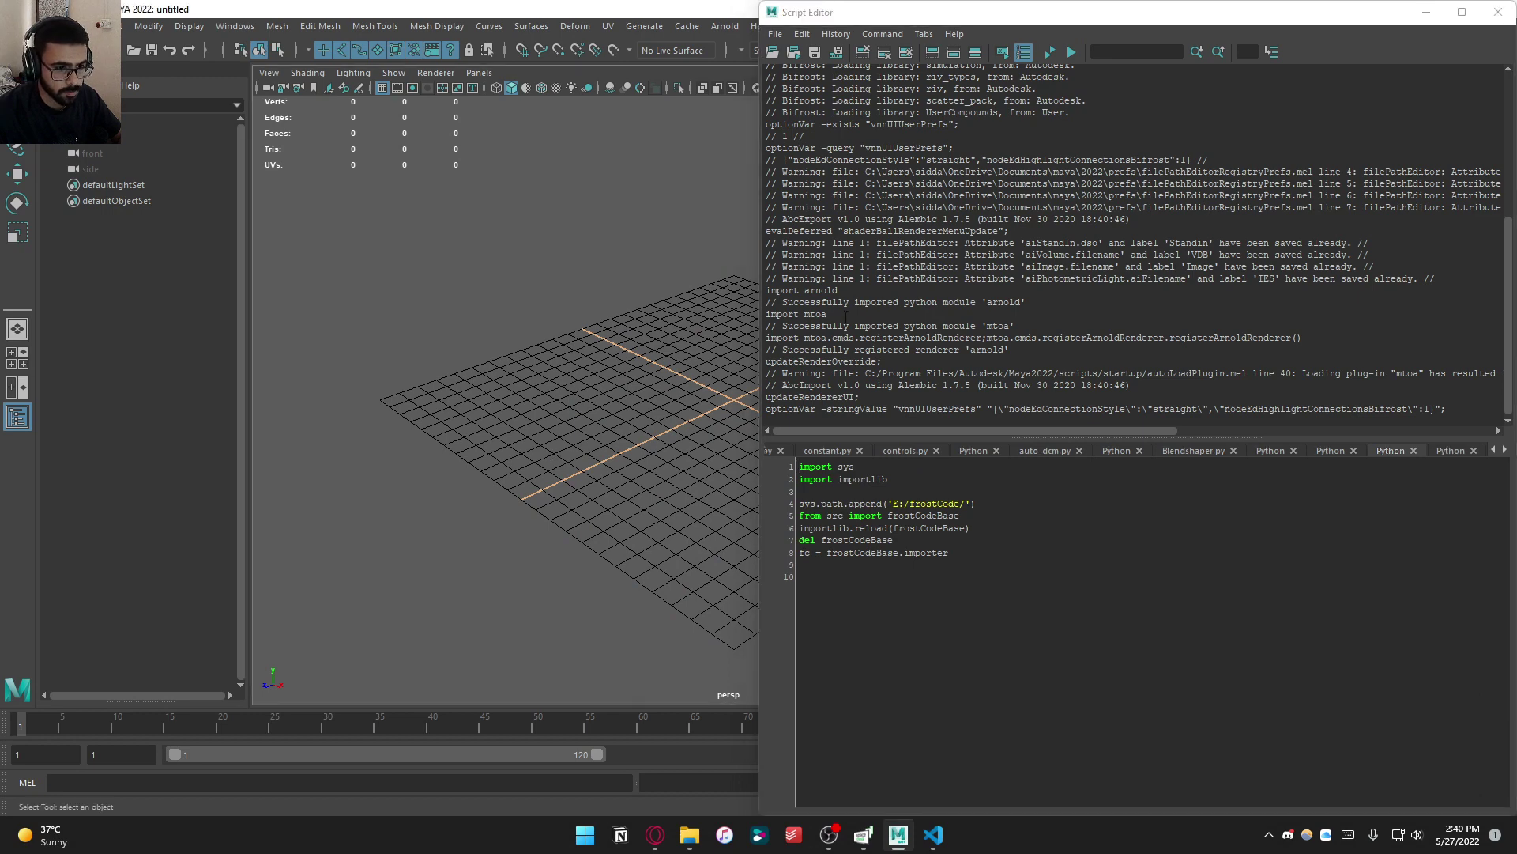
{"action": "left_click", "coordinate": [1426, 12]}
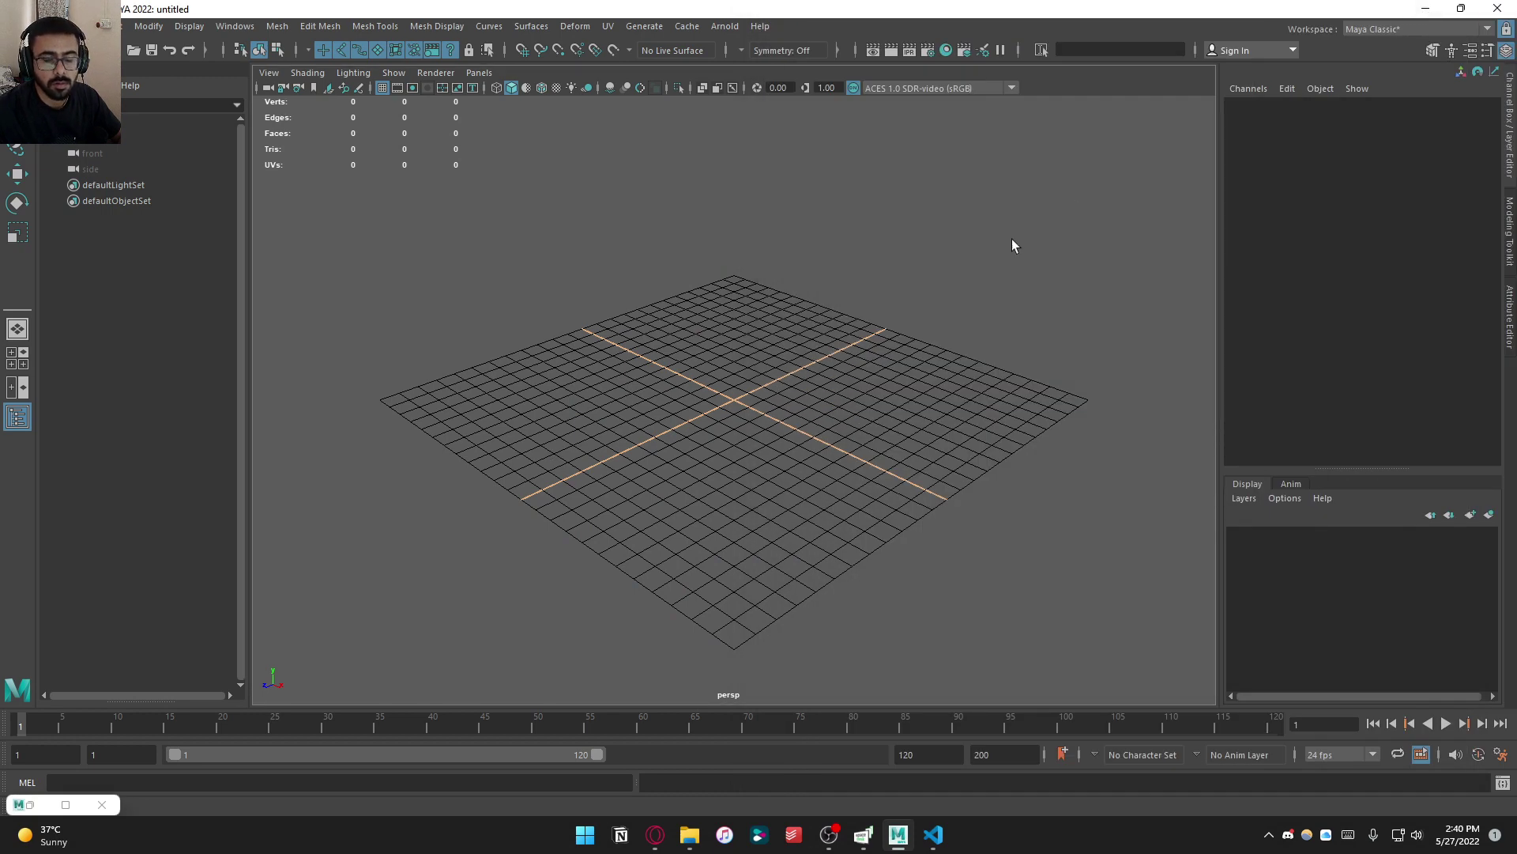
{"action": "key", "text": "super"}
{"action": "key", "text": "super"}
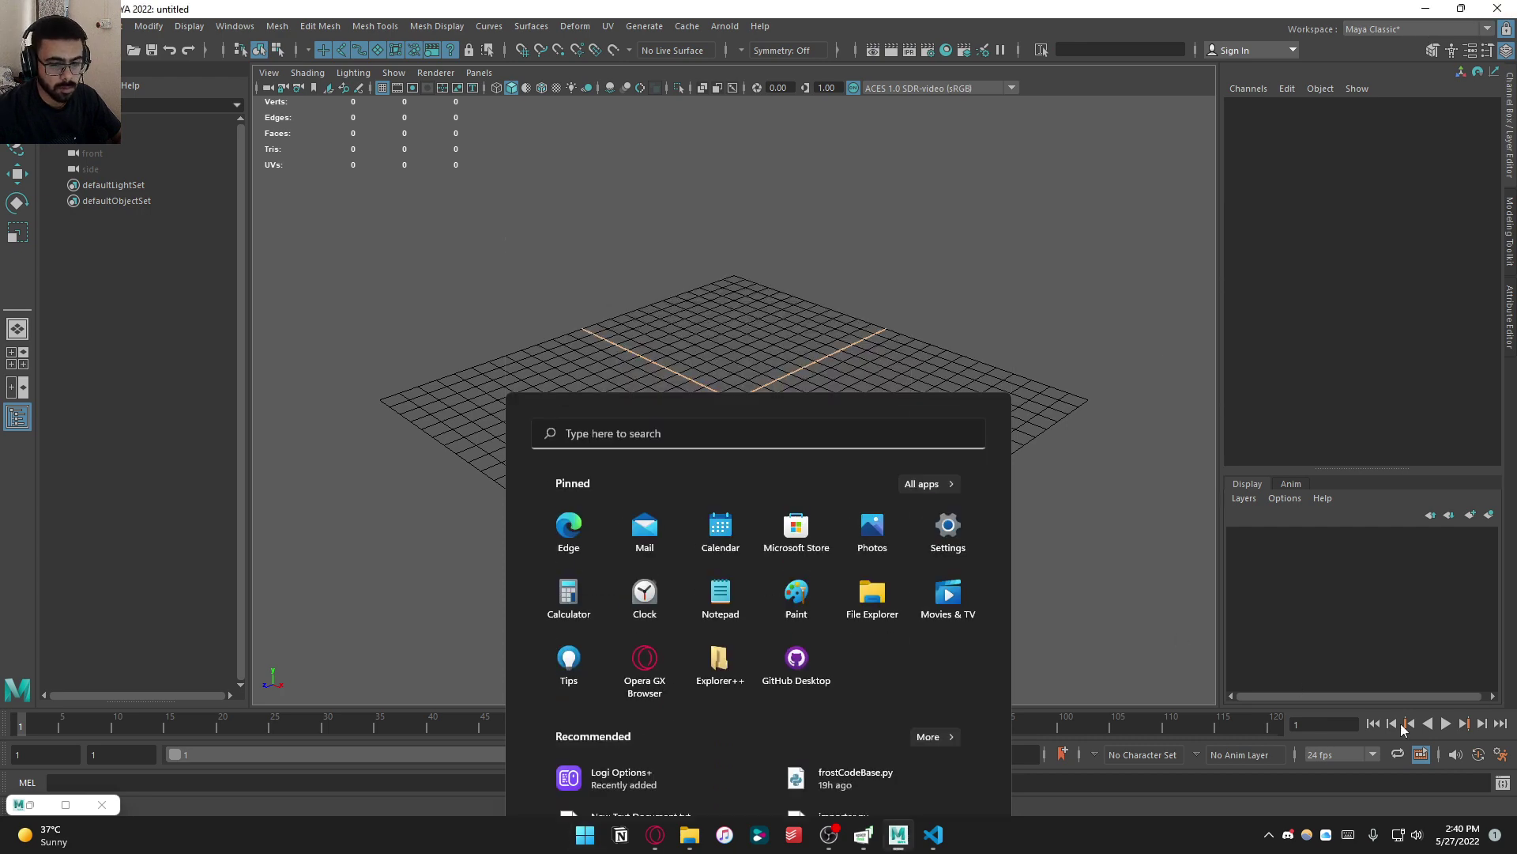
{"action": "left_click", "coordinate": [1502, 782]}
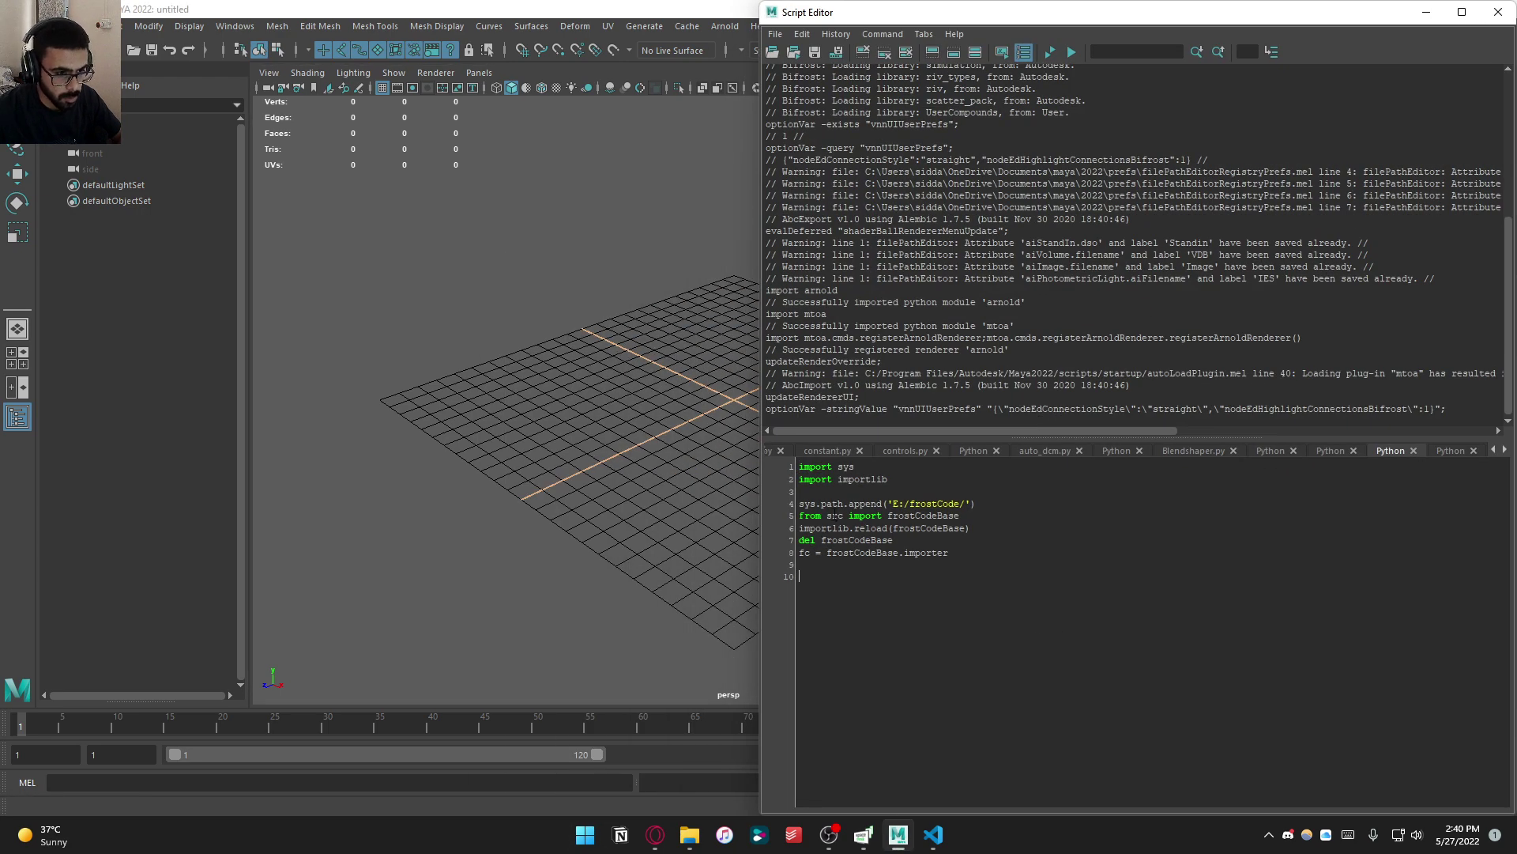
Run the sys and importlib import lines of the script, followed by sys.path.append('E:/frostCode/')
{"action": "left_click_drag", "start_coordinate": [910, 474], "coordinate": [799, 466]}
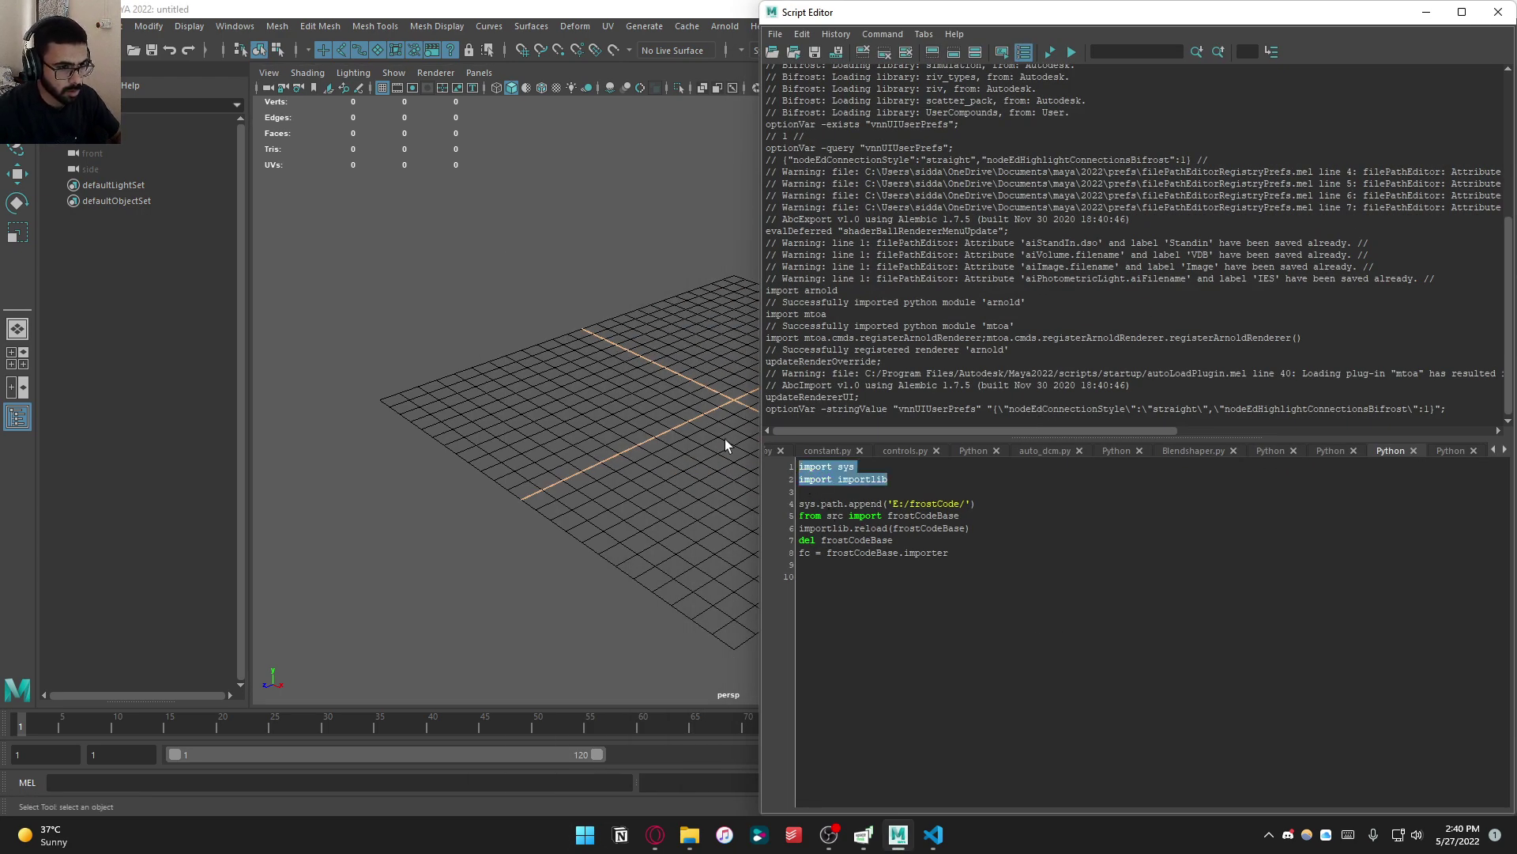
{"action": "key", "text": "ctrl+Return"}
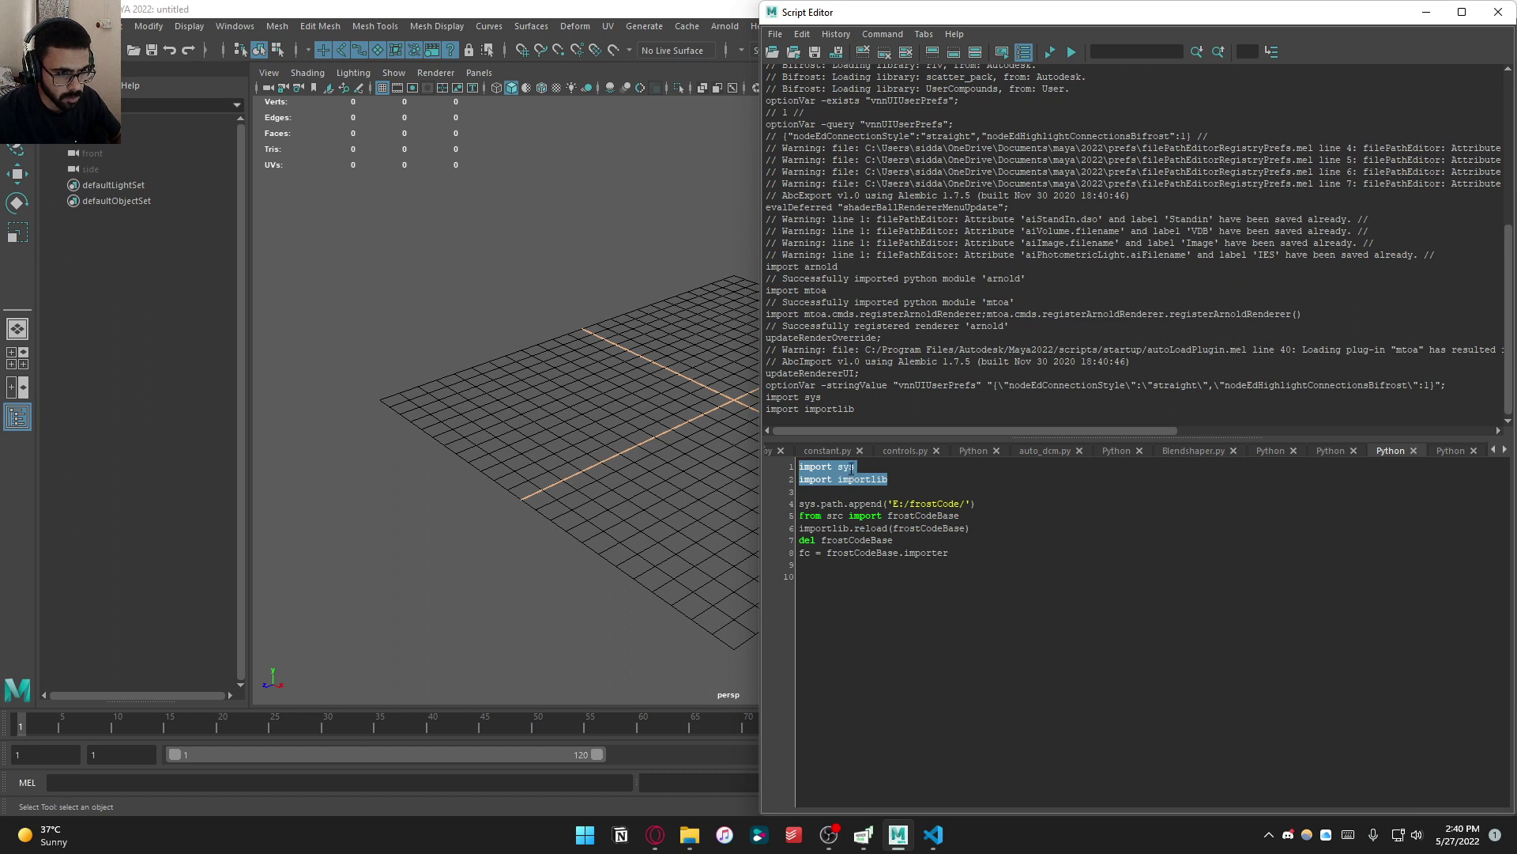
{"action": "left_click", "coordinate": [878, 480]}
{"action": "triple_click", "coordinate": [846, 504]}
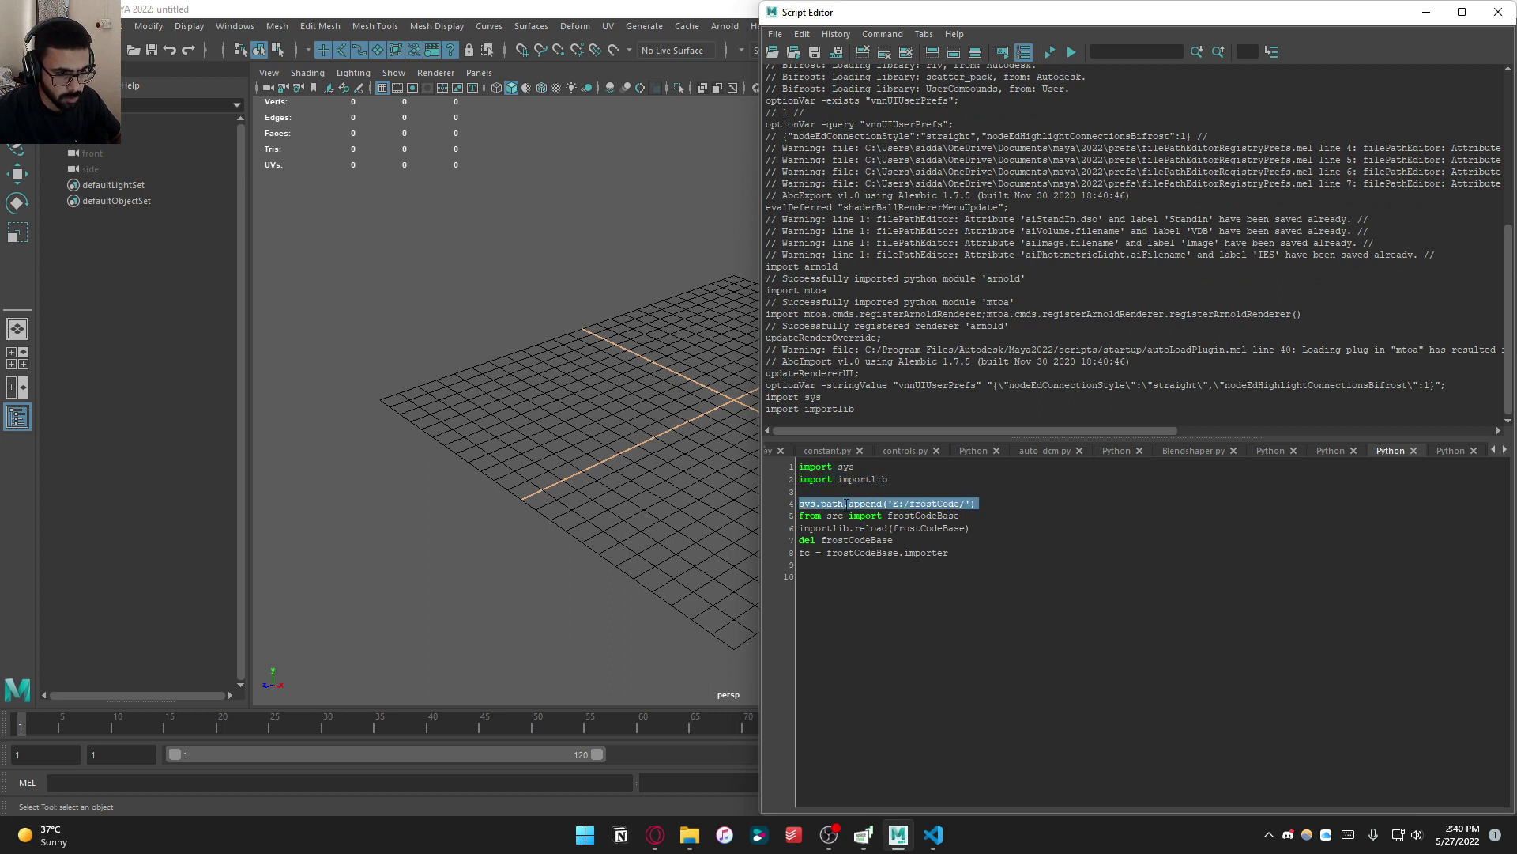
{"action": "key", "text": "ctrl+Return"}
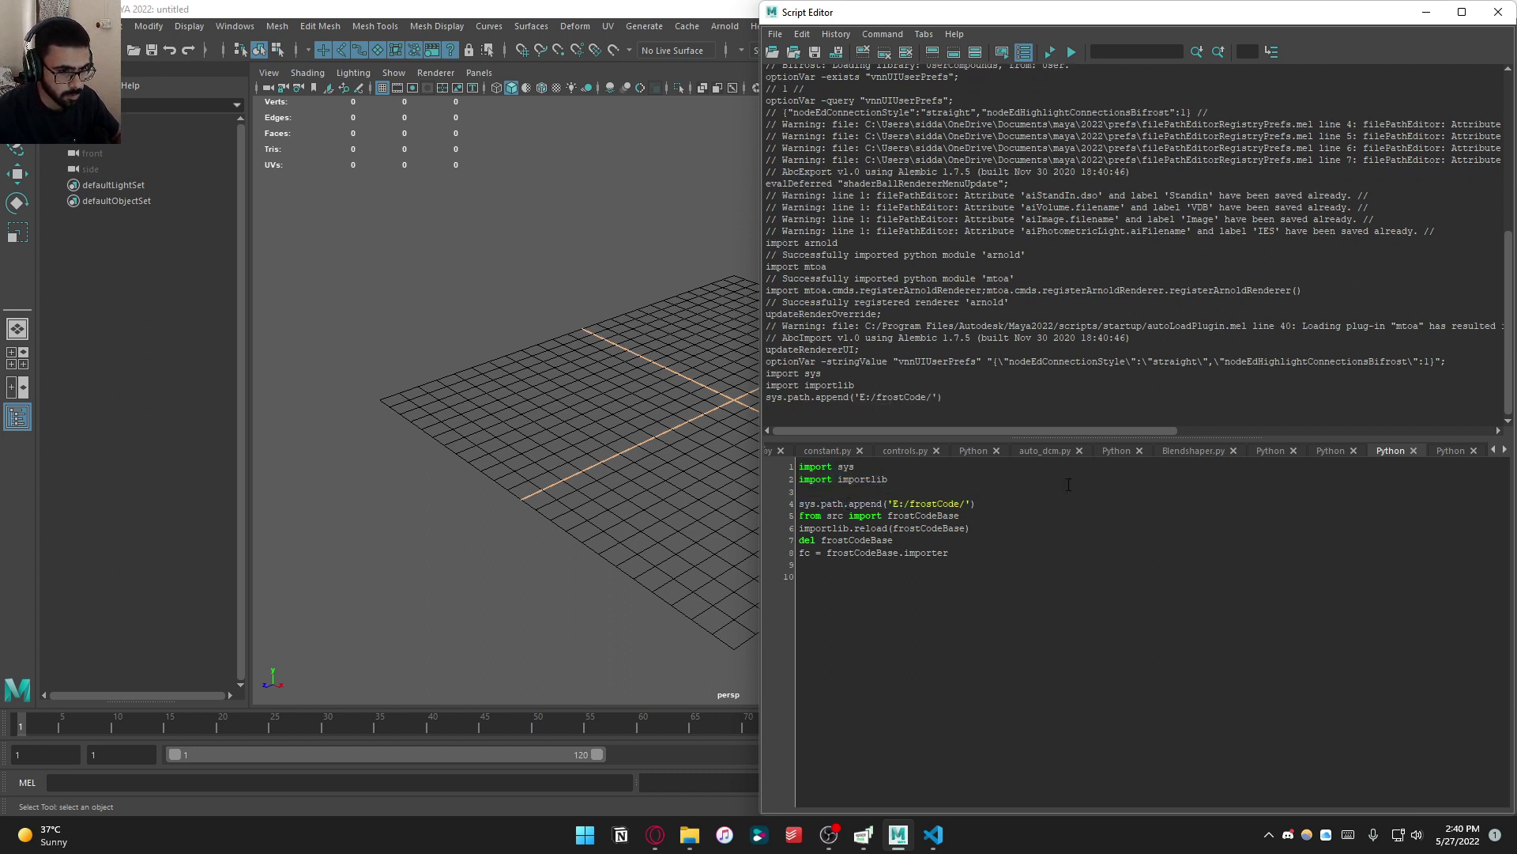
Show the frostCode folder in File Explorer, open src and select frostCodeBase.py
{"action": "left_click", "coordinate": [689, 835]}
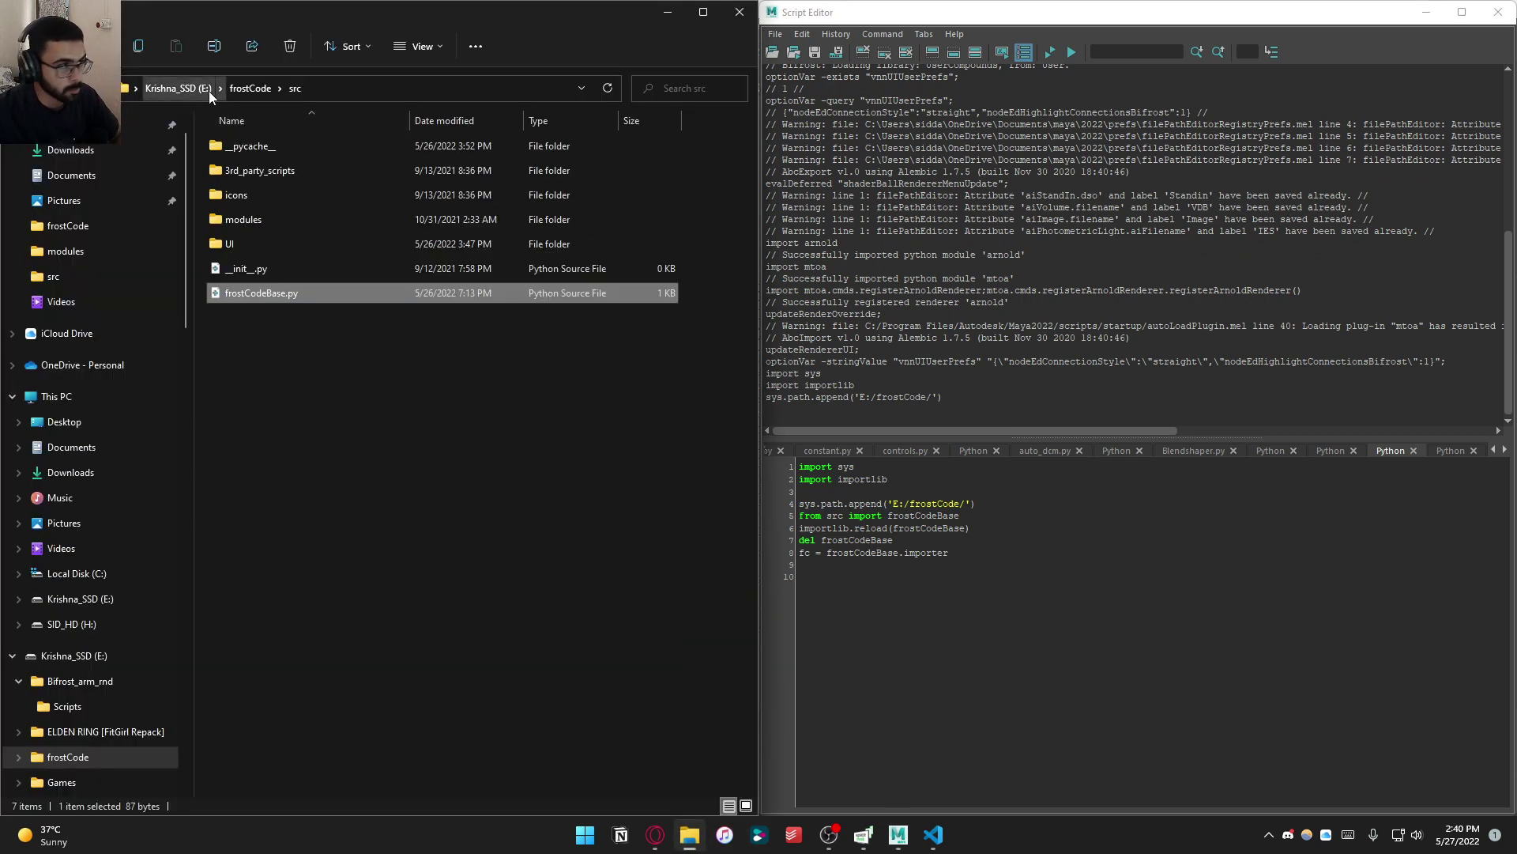
{"action": "left_click", "coordinate": [249, 88]}
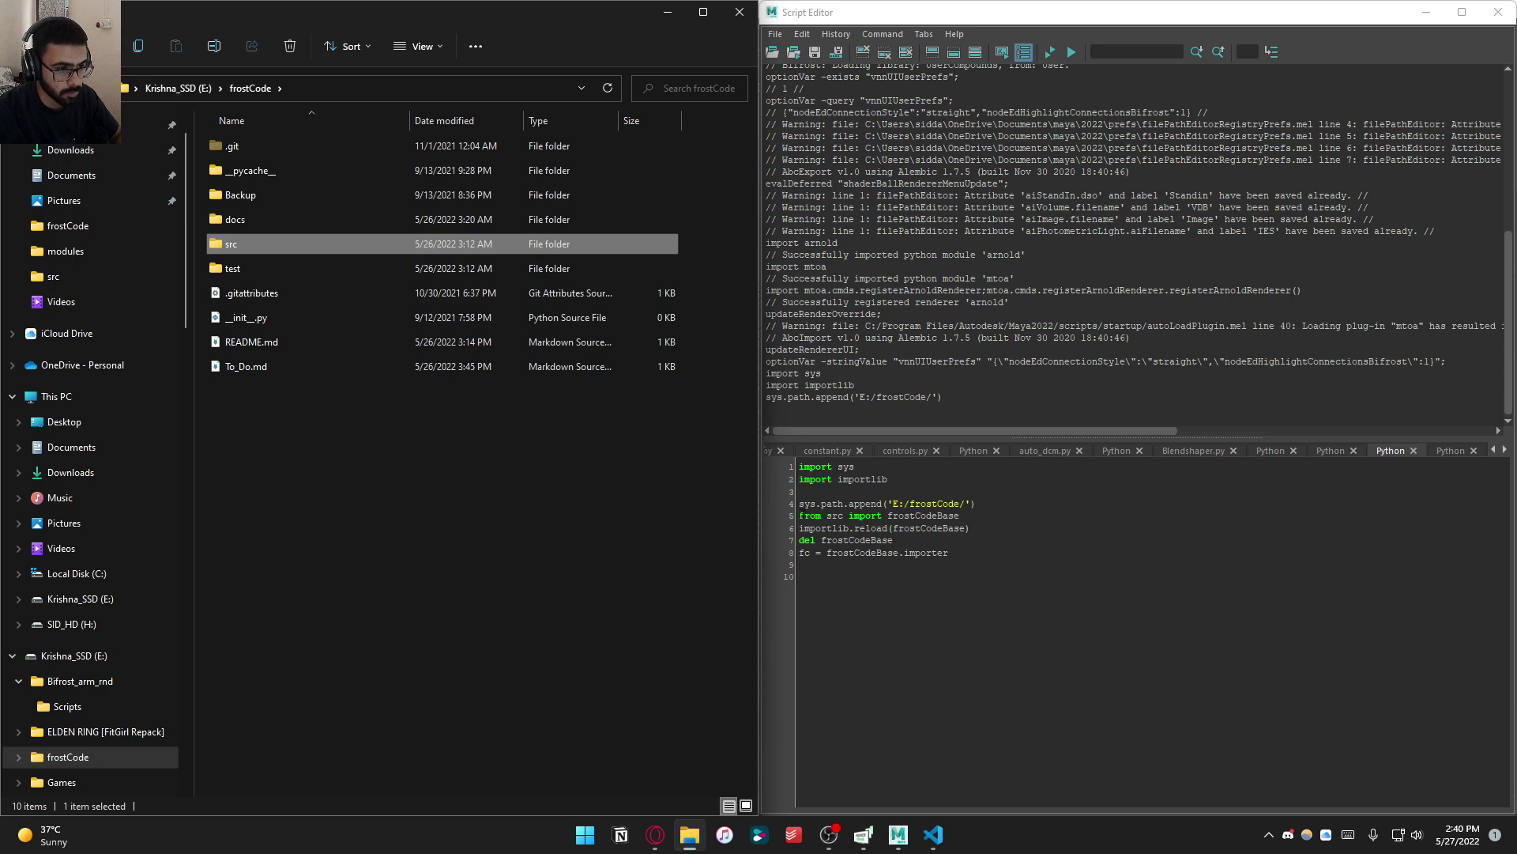
{"action": "left_click", "coordinate": [298, 478]}
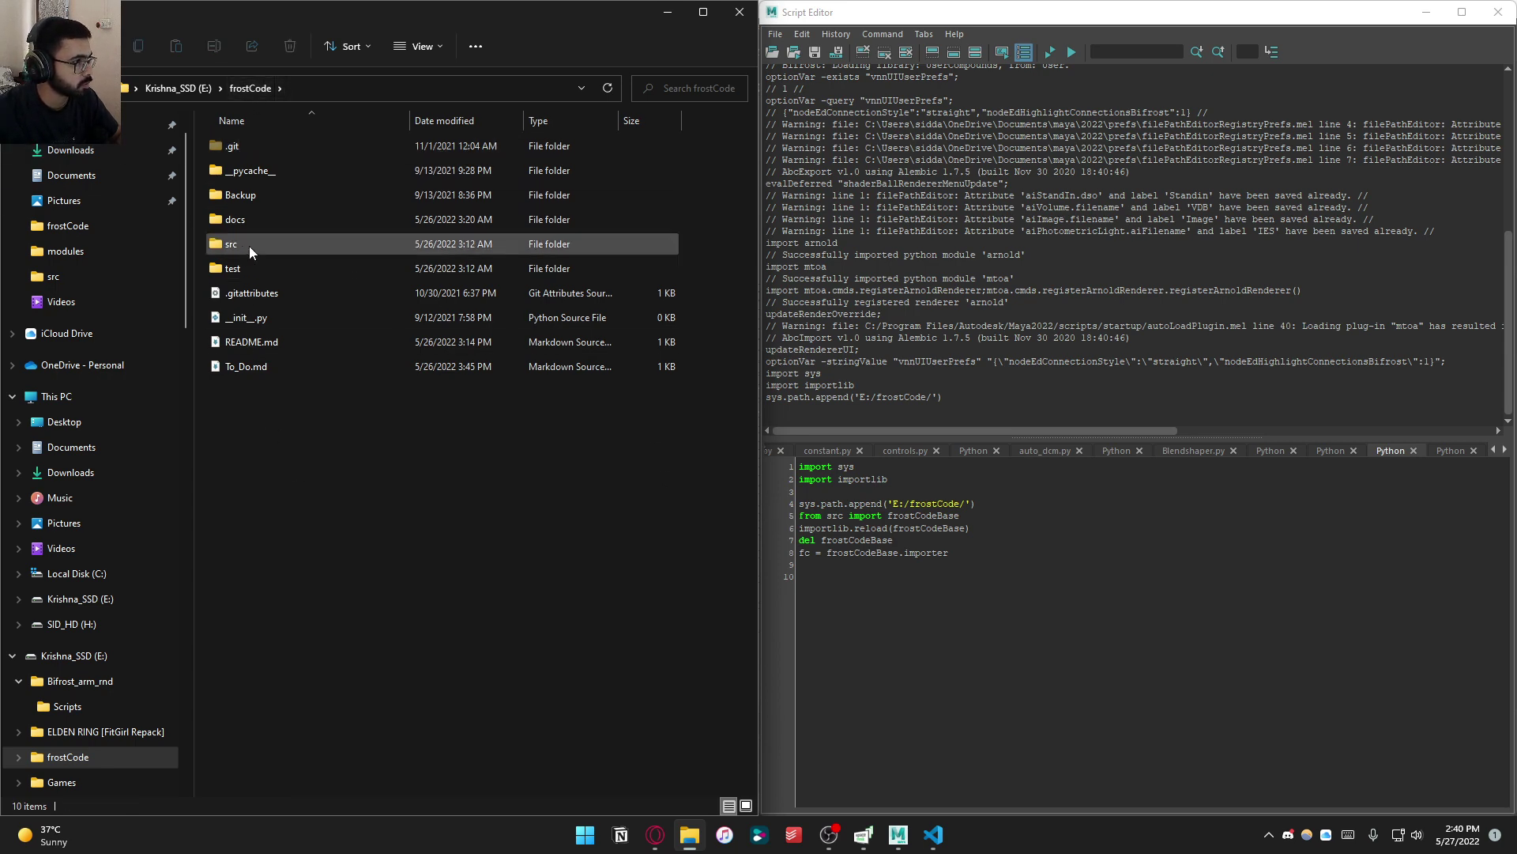
{"action": "double_click", "coordinate": [251, 252]}
{"action": "left_click", "coordinate": [366, 300]}
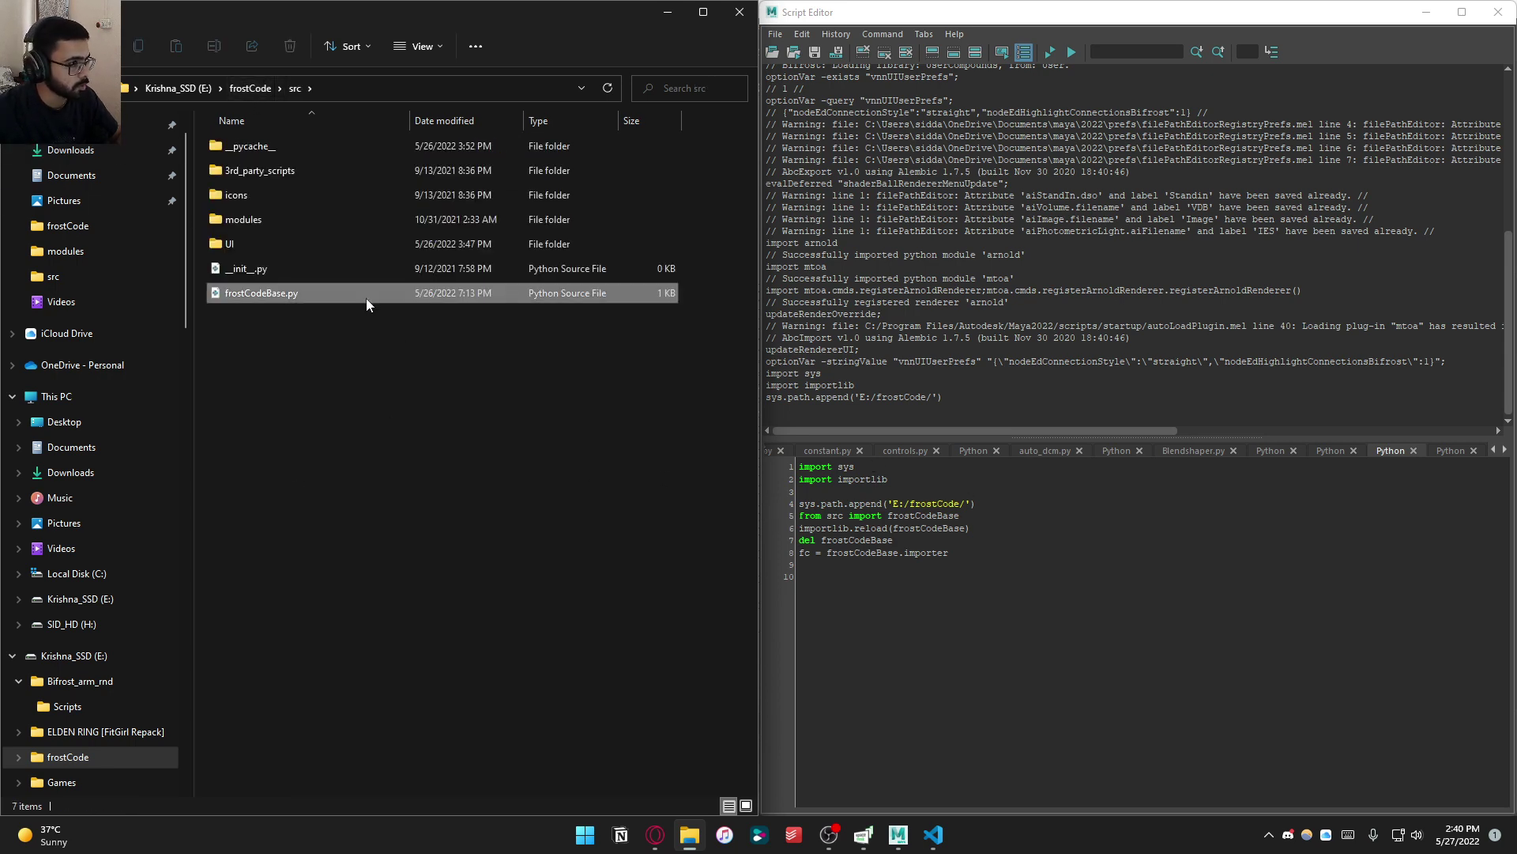
Clear the Script Editor history and run the line "from src import frostCodeBase"
{"action": "left_click", "coordinate": [954, 528]}
{"action": "left_click", "coordinate": [862, 52]}
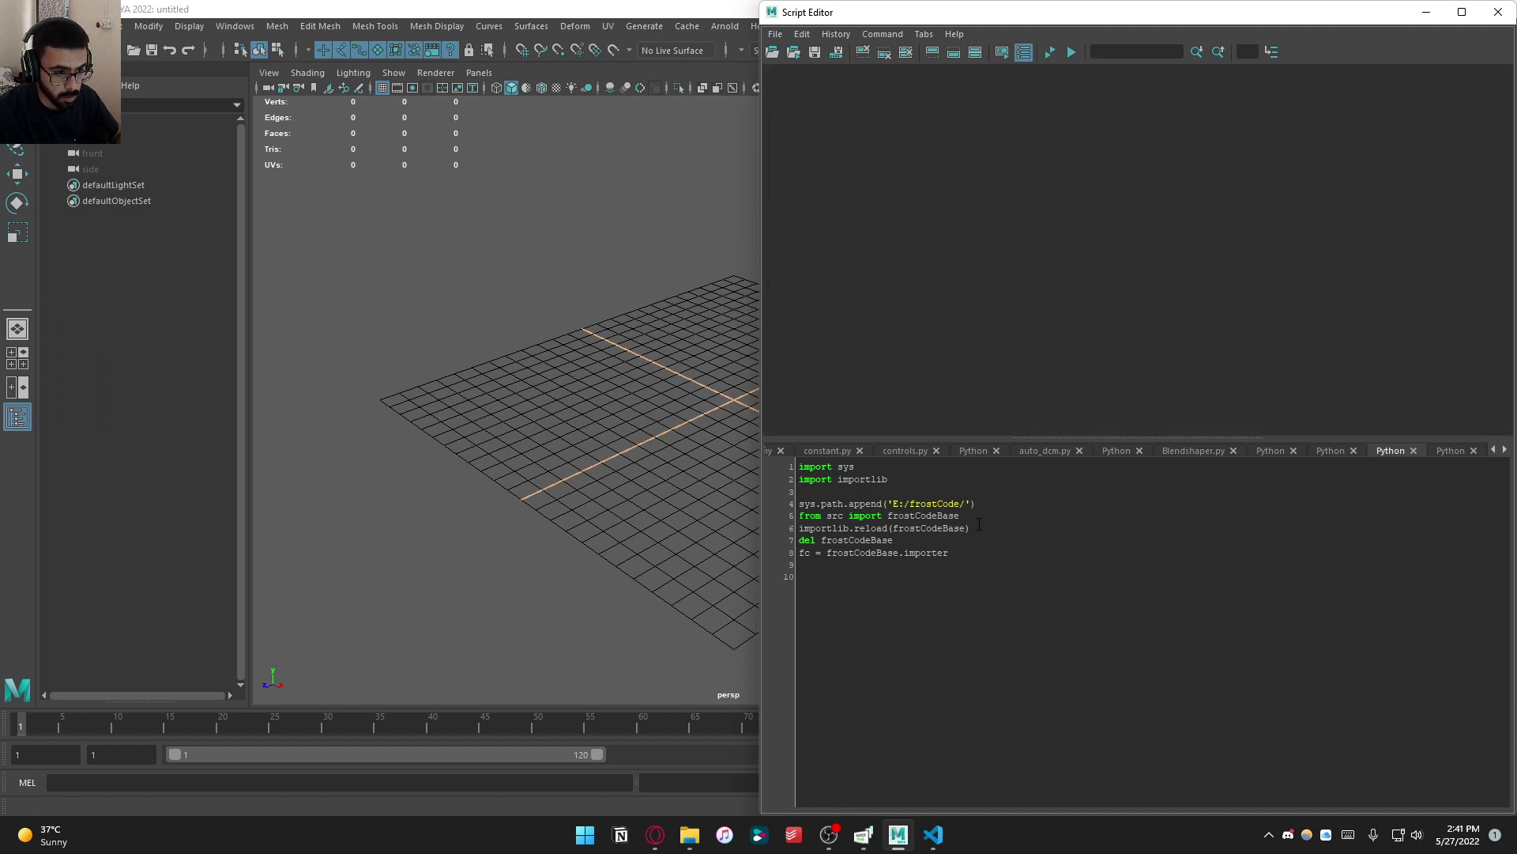
{"action": "triple_click", "coordinate": [969, 513]}
{"action": "key", "text": "ctrl+Return"}
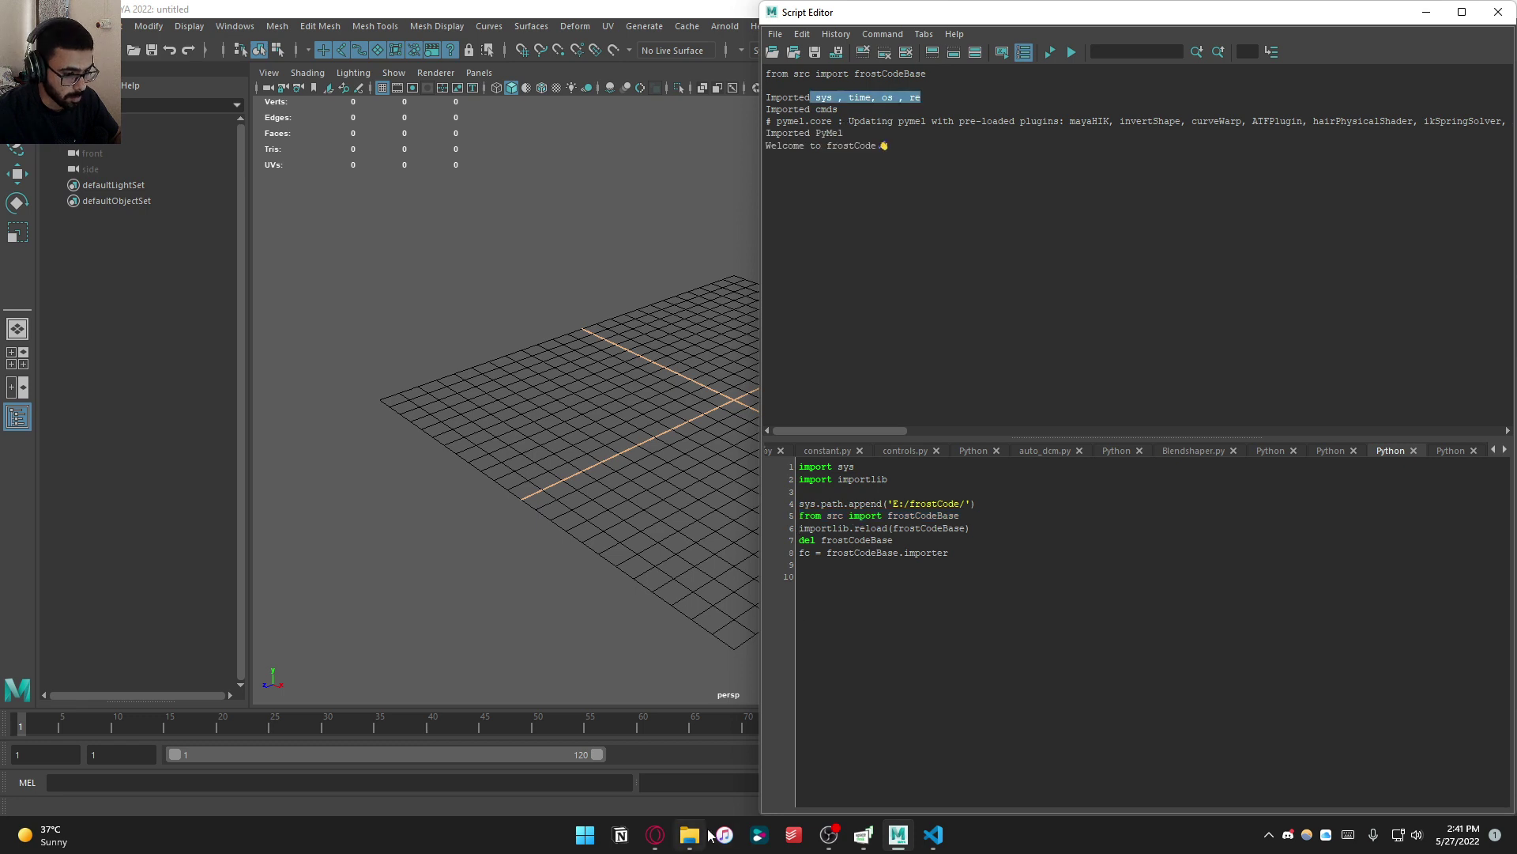
Switch to Visual Studio Code, open importer.py and highlight all its import and print lines
{"action": "left_click", "coordinate": [933, 834]}
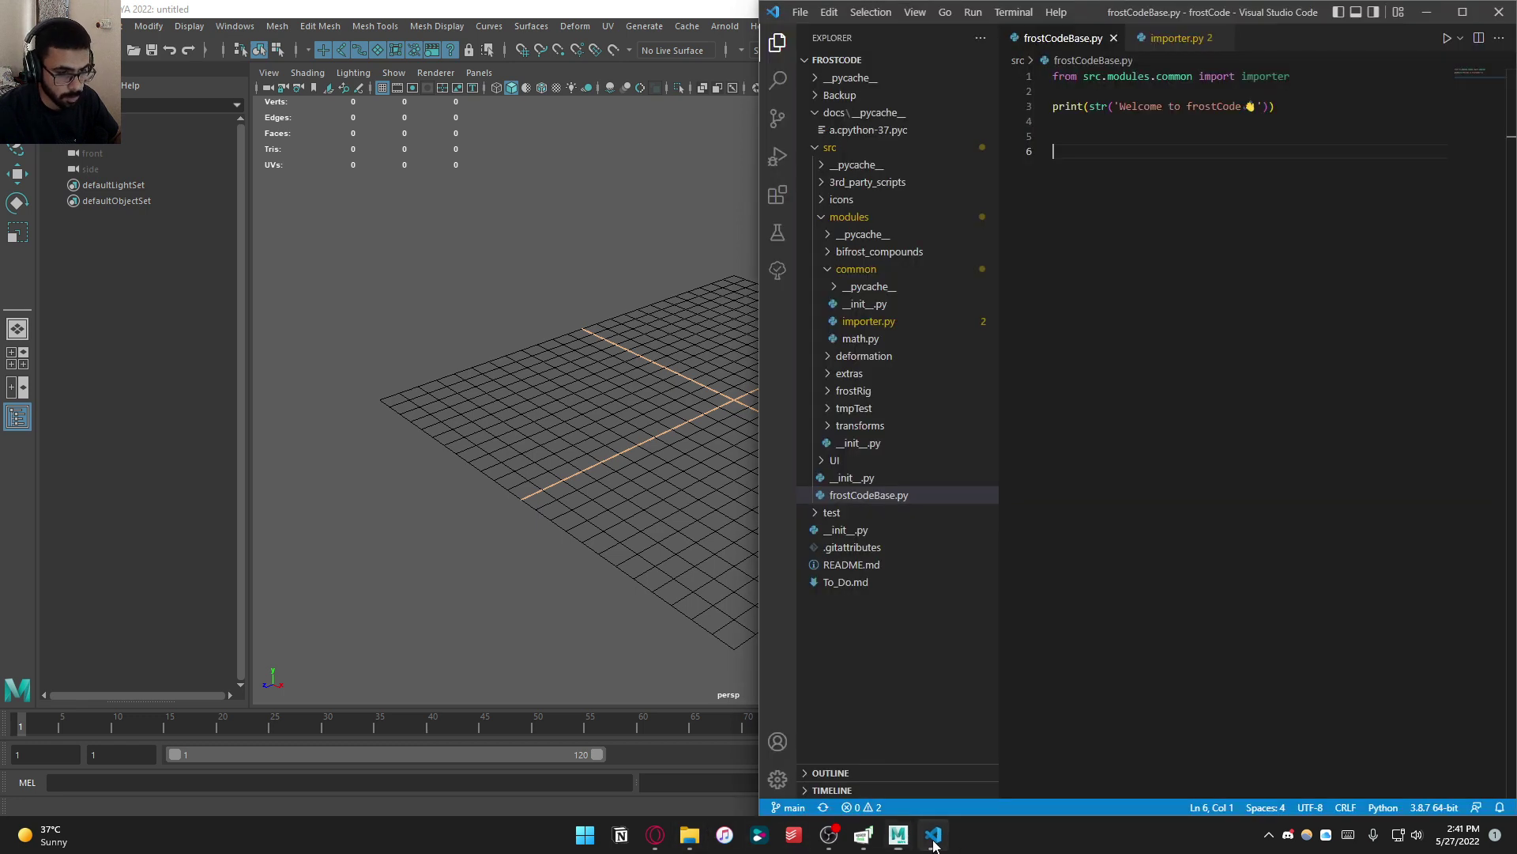
{"action": "left_click", "coordinate": [1178, 38]}
{"action": "left_click_drag", "start_coordinate": [1107, 242], "coordinate": [1010, 41]}
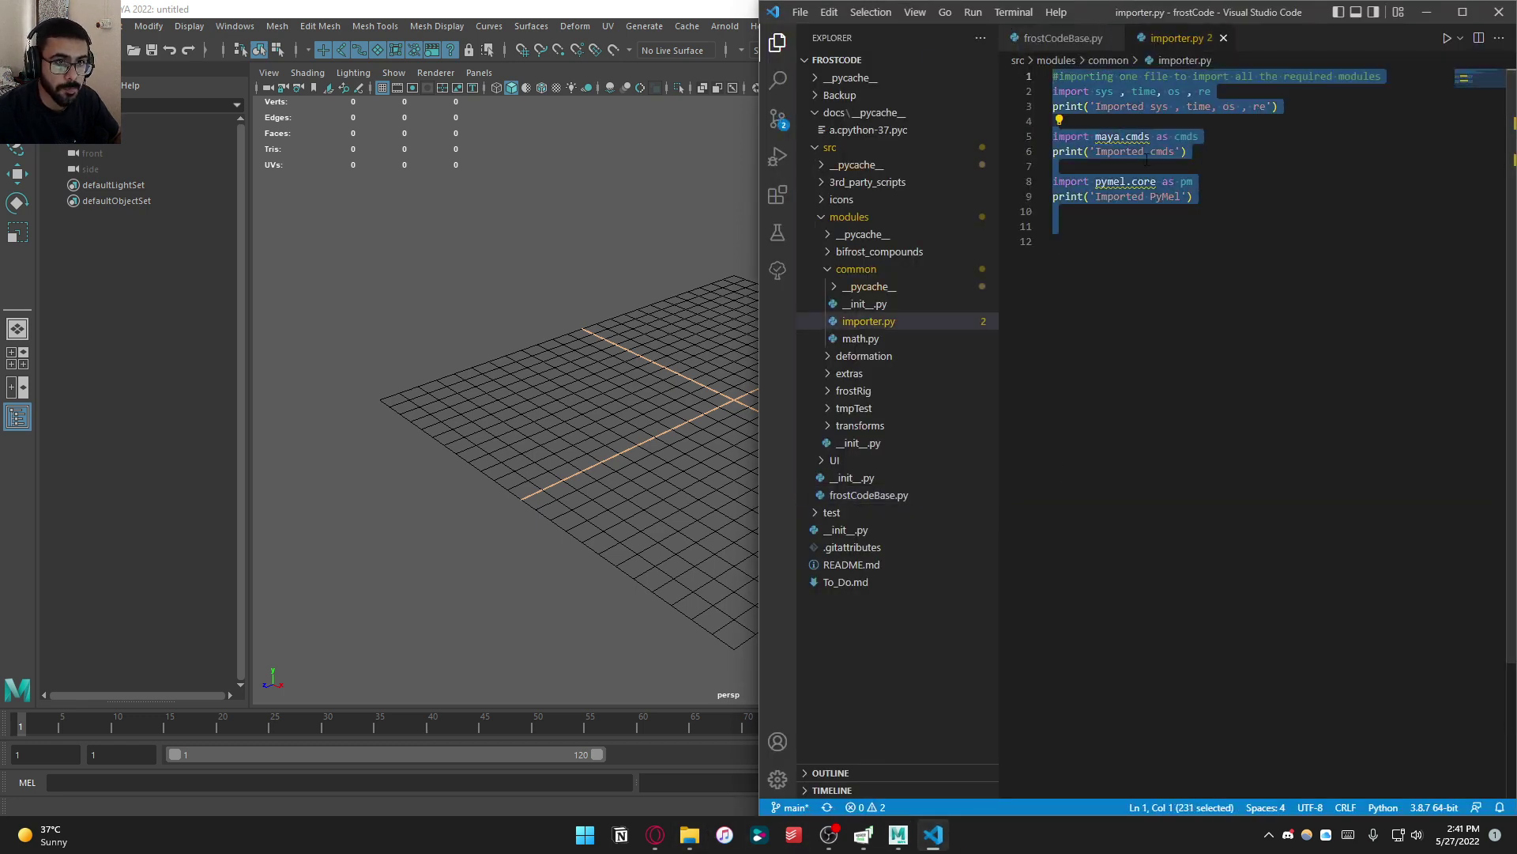
{"action": "left_click", "coordinate": [1106, 245]}
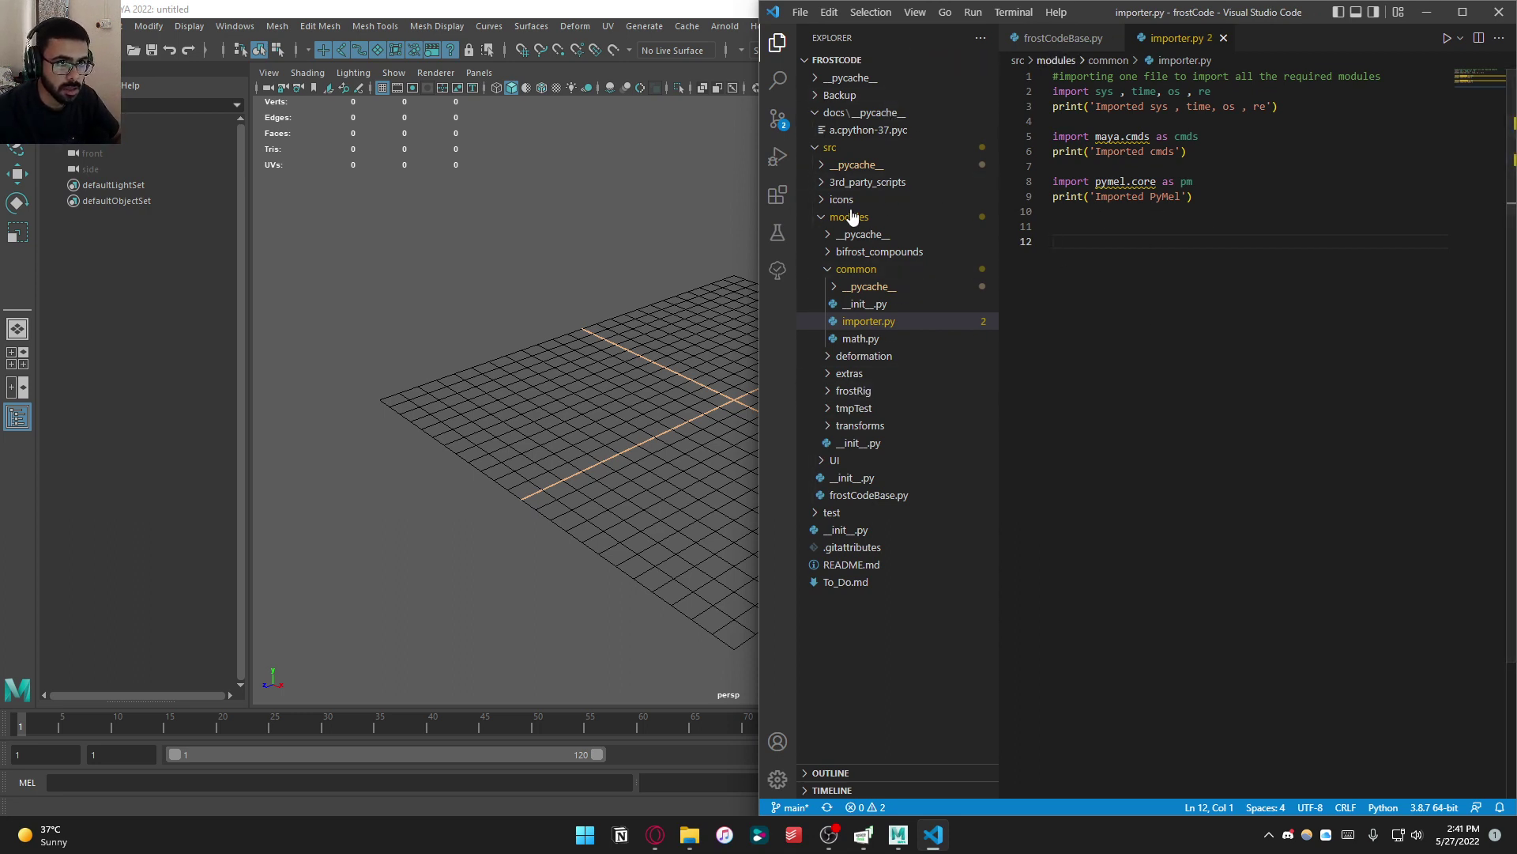
Switch back to Maya's Script Editor and highlight the line "fc = frostCodeBase.importer" and its assigned expression
{"action": "key", "text": "alt+Tab"}
{"action": "key", "text": "ctrl+a"}
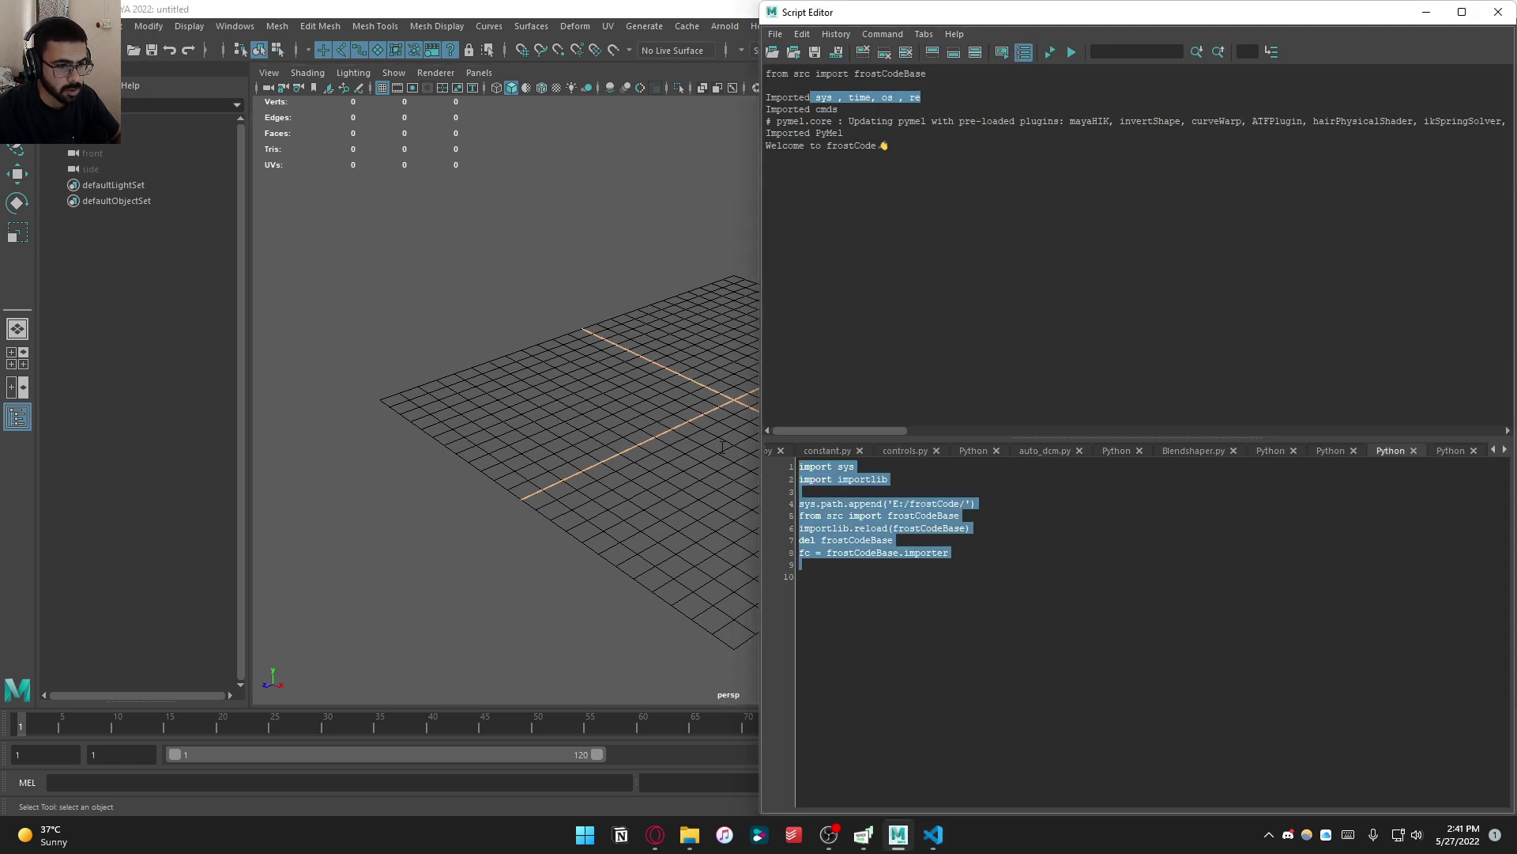
{"action": "left_click", "coordinate": [1032, 571]}
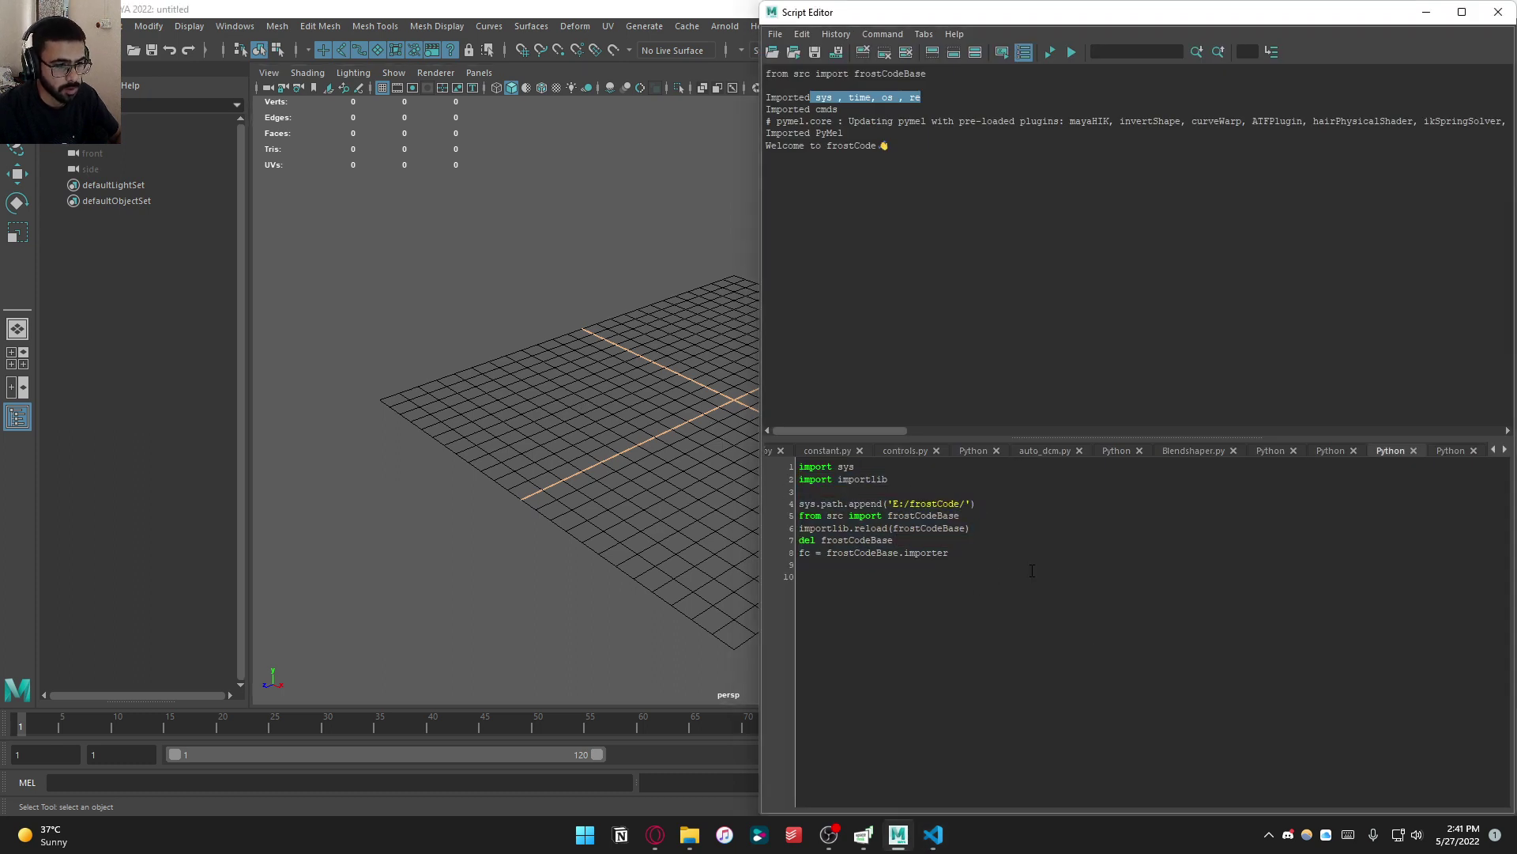
{"action": "triple_click", "coordinate": [820, 556]}
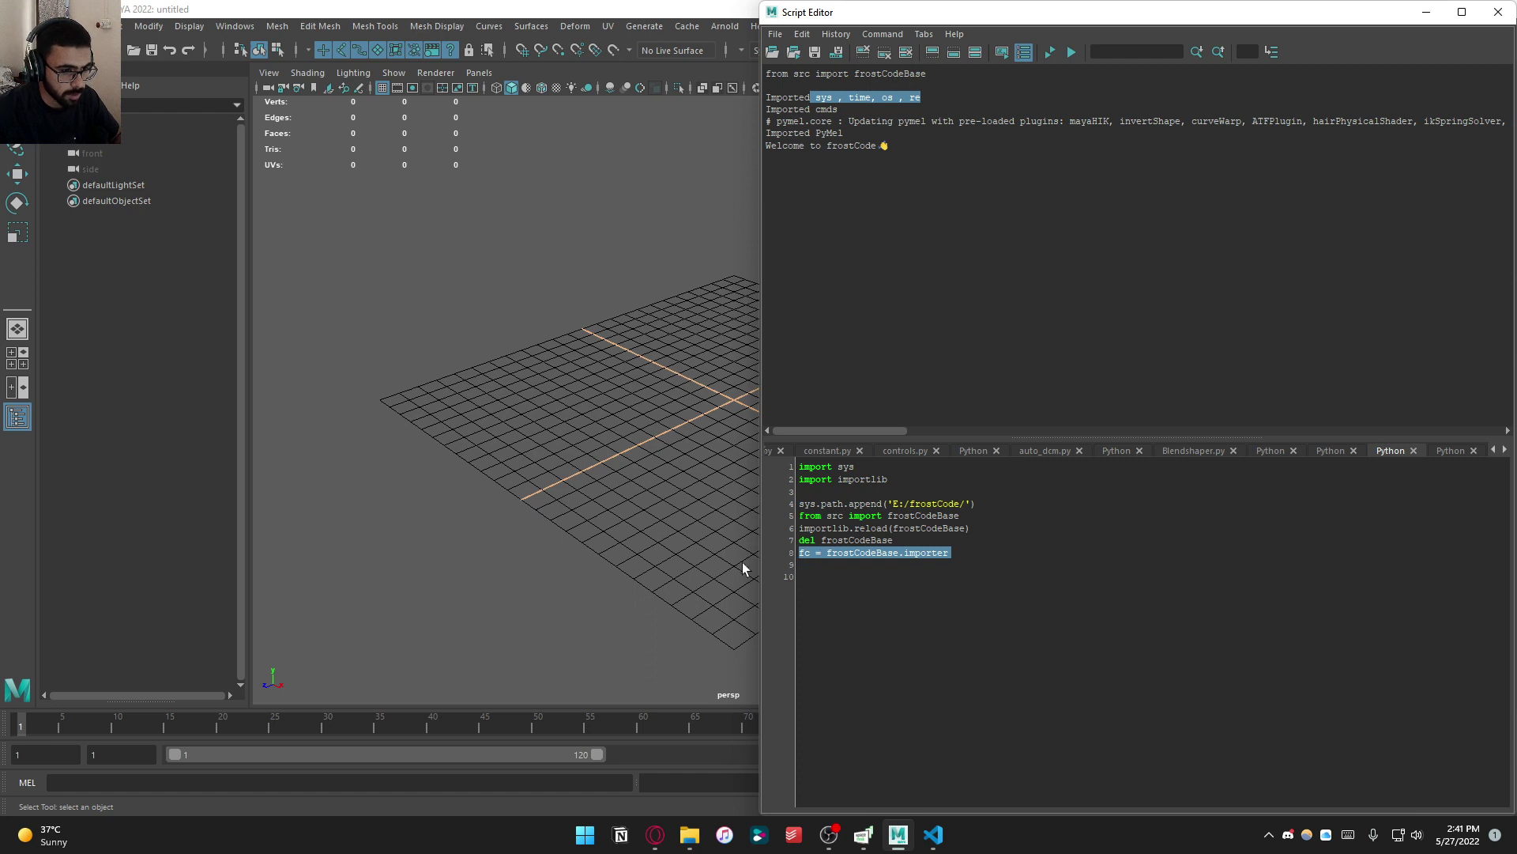
{"action": "left_click", "coordinate": [806, 568]}
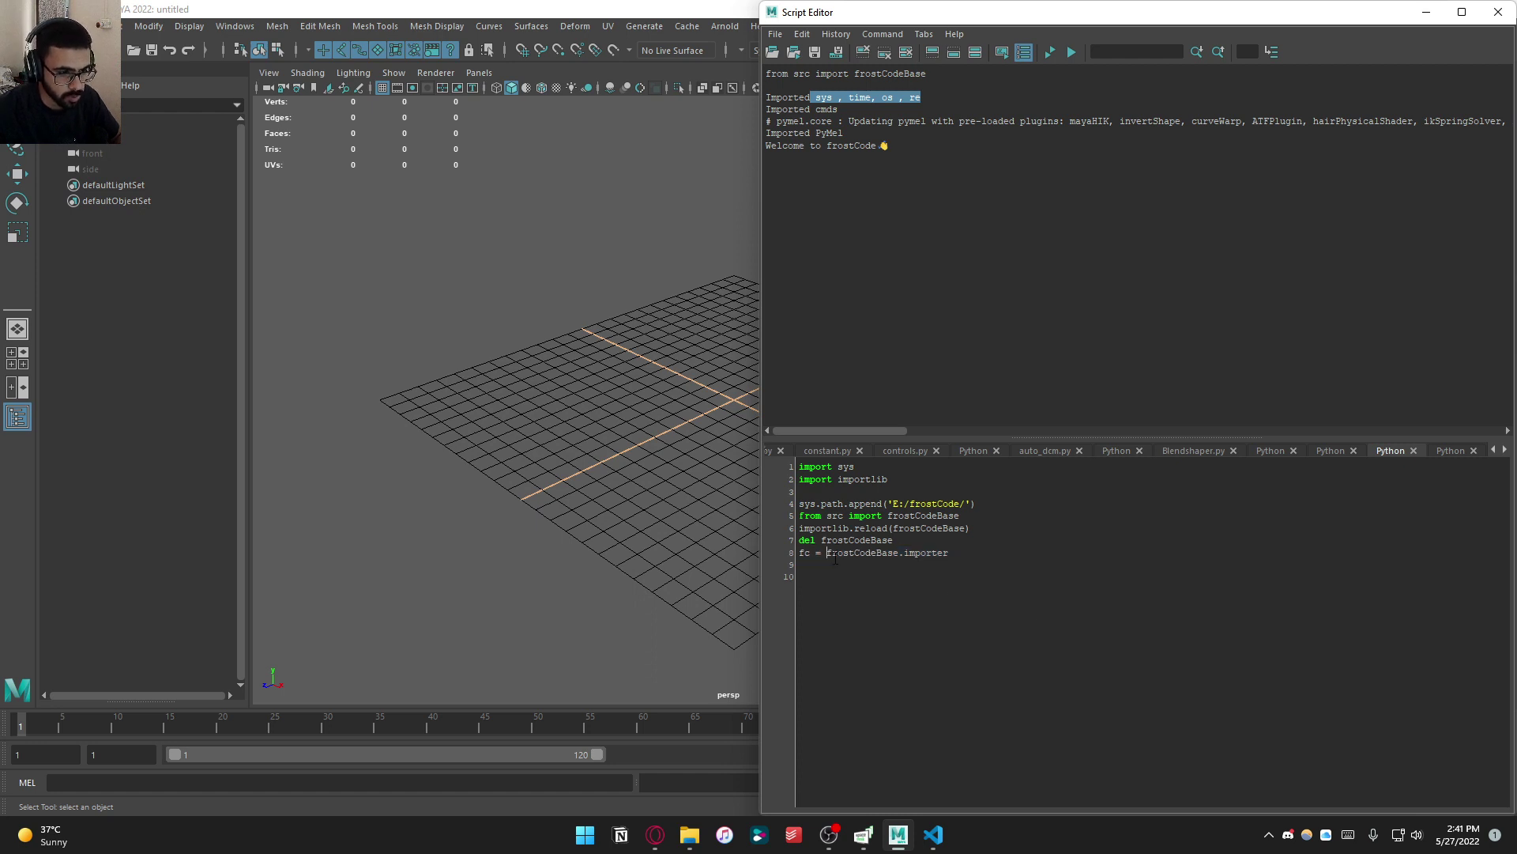
{"action": "double_click", "coordinate": [959, 553]}
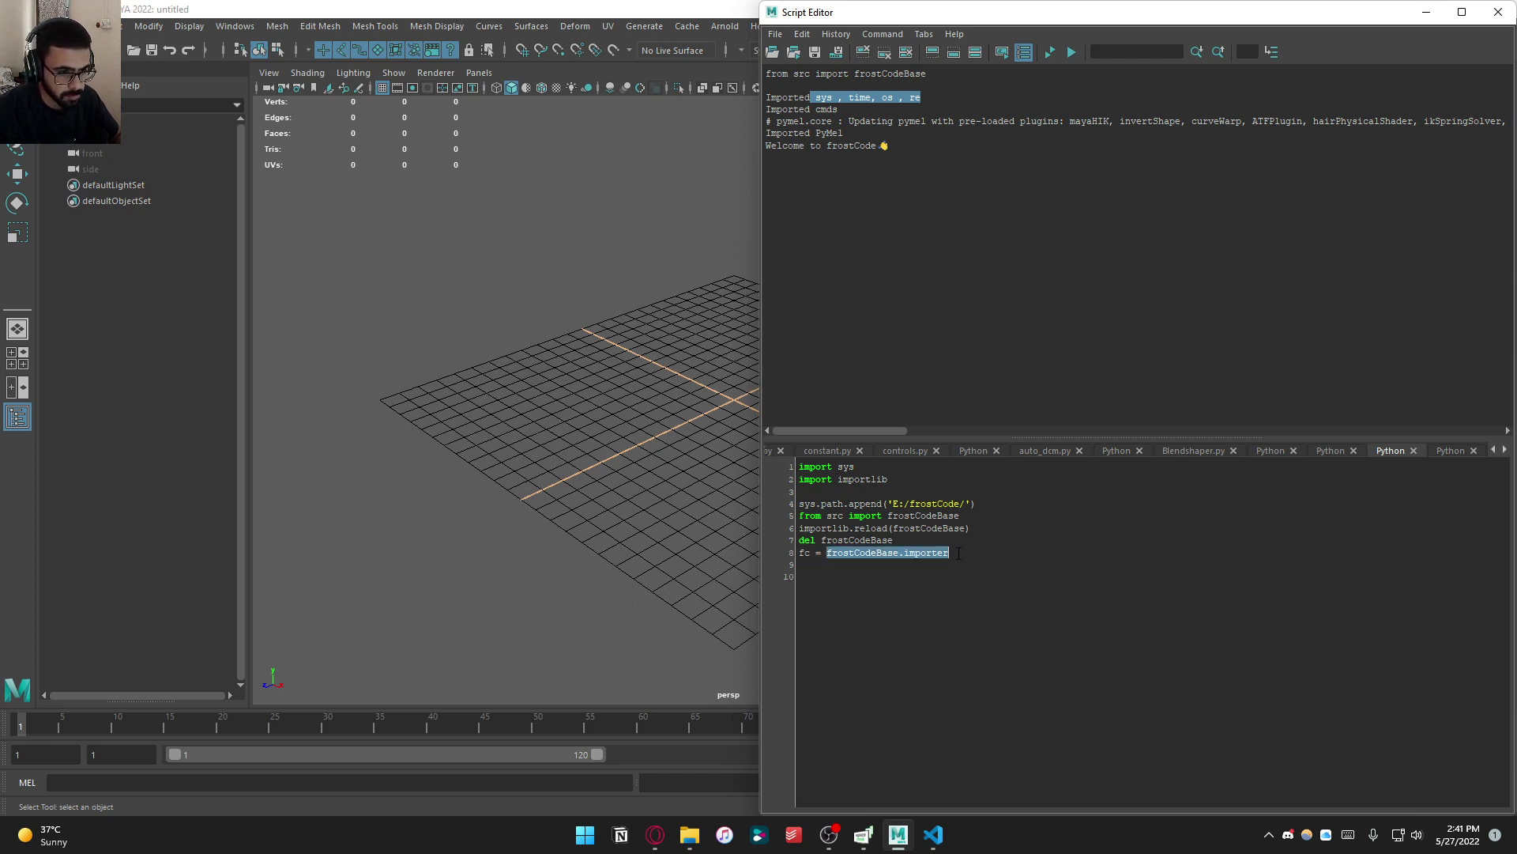
Add "as fc" to the "from src import frostCodeBase" line and run that line
{"action": "left_click", "coordinate": [894, 536]}
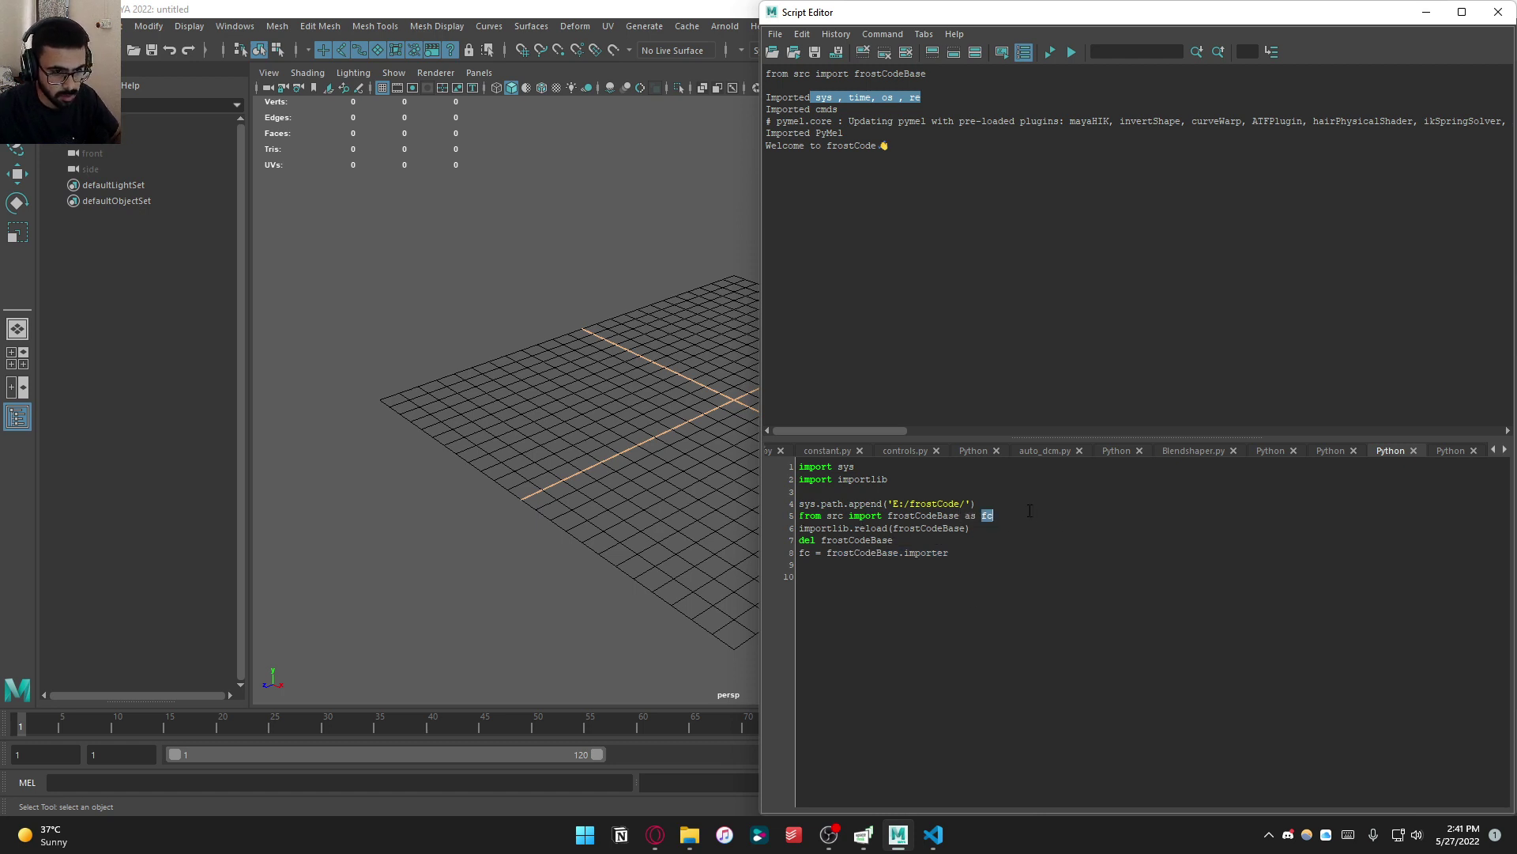
{"action": "key", "text": "shift+Home"}
{"action": "key", "text": "ctrl+Return"}
Add the line "fc.importer.pm.circle()" at the end of the script and run it to create a NURBS circle
{"action": "left_click", "coordinate": [861, 643]}
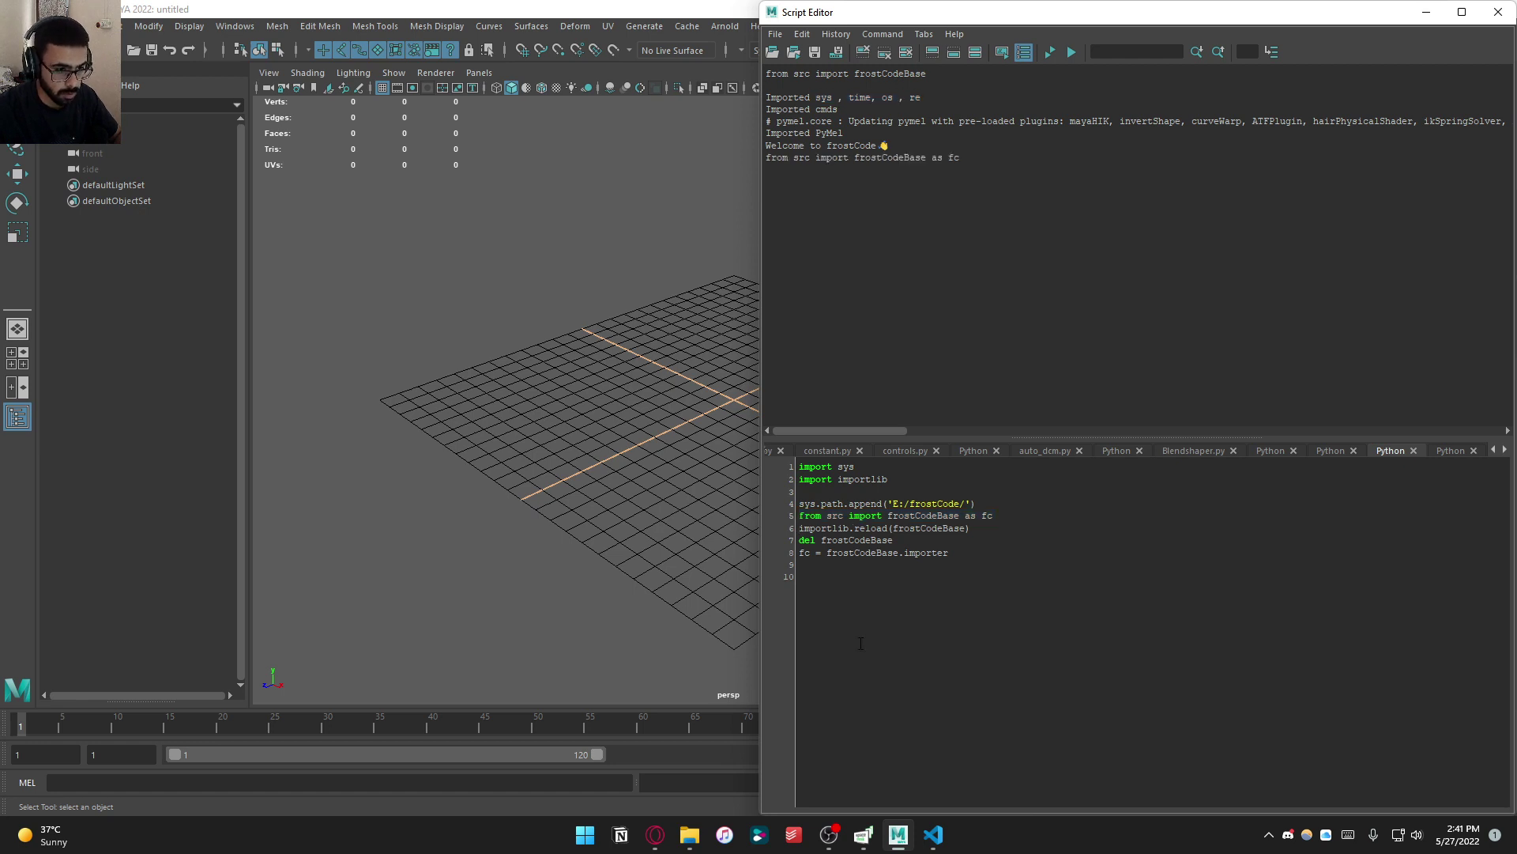
{"action": "type", "text": "fc.importer"}
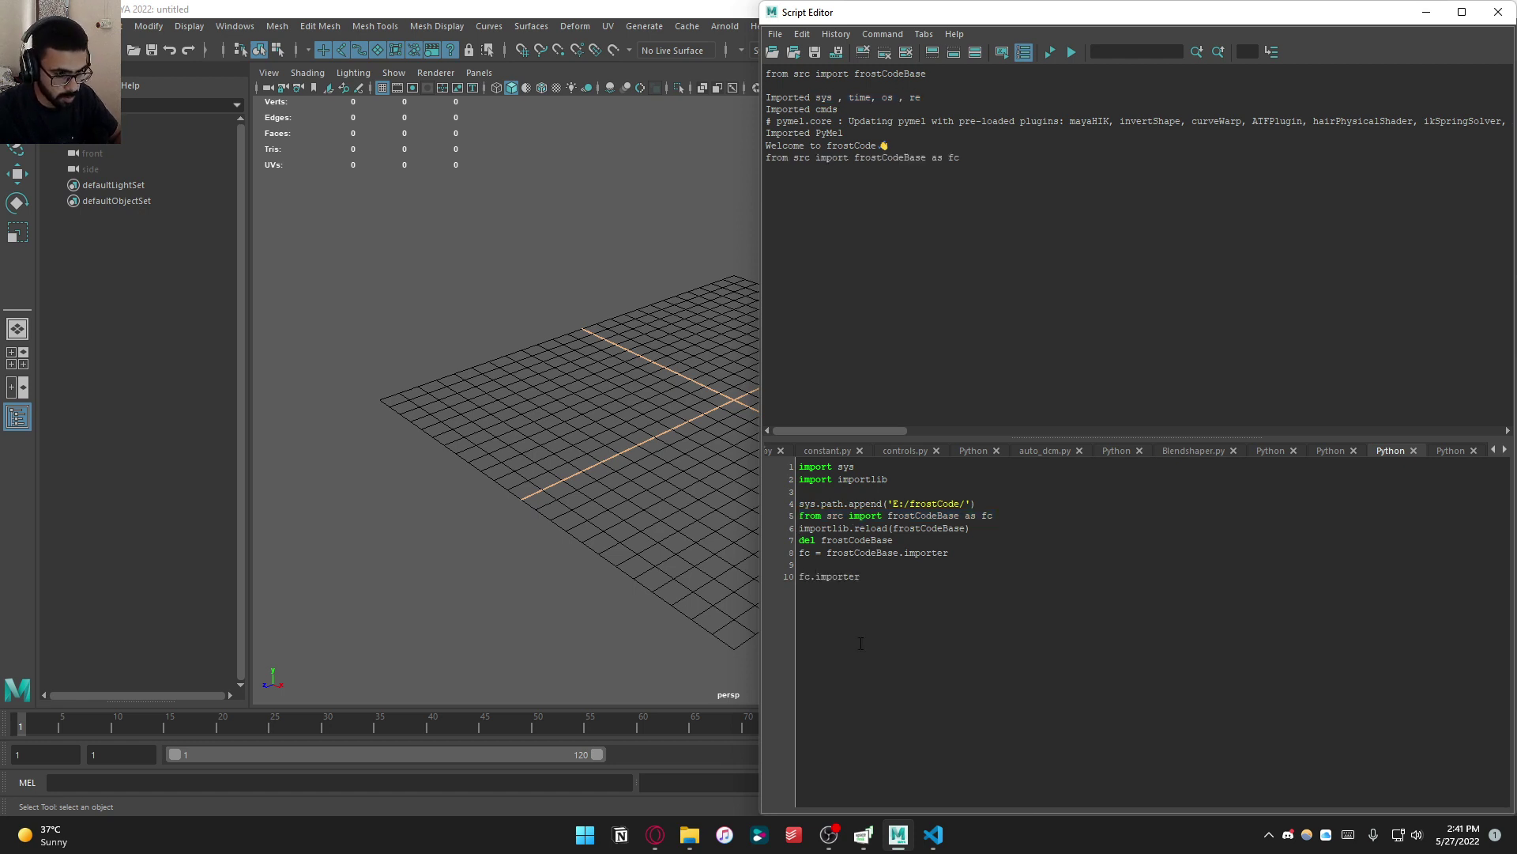
{"action": "type", "text": "."}
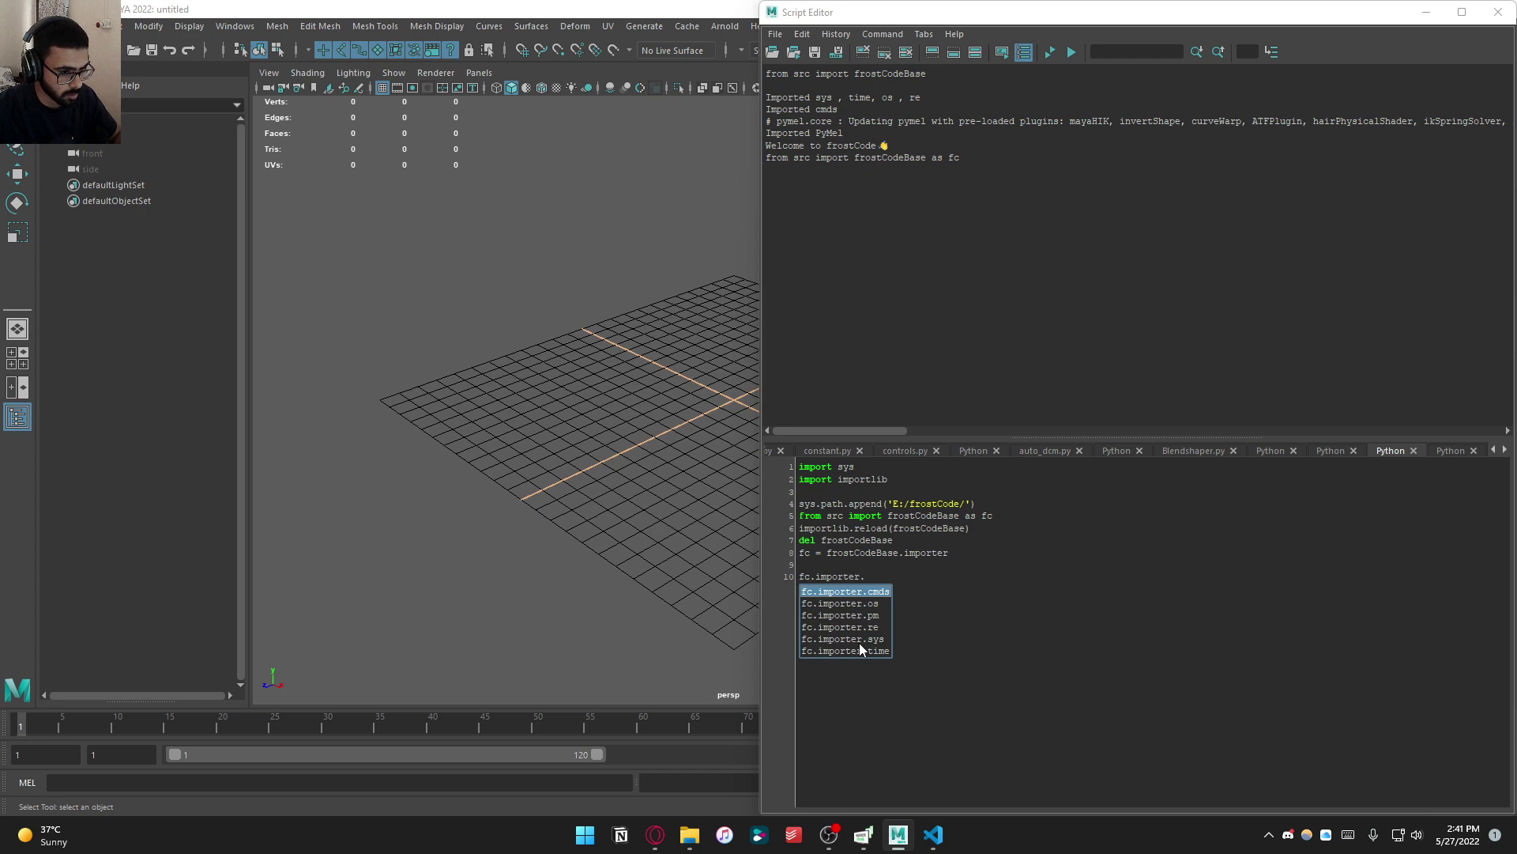
{"action": "key", "text": "Down"}
{"action": "key", "text": "Down"}
{"action": "key", "text": "Return"}
{"action": "type", "text": "."}
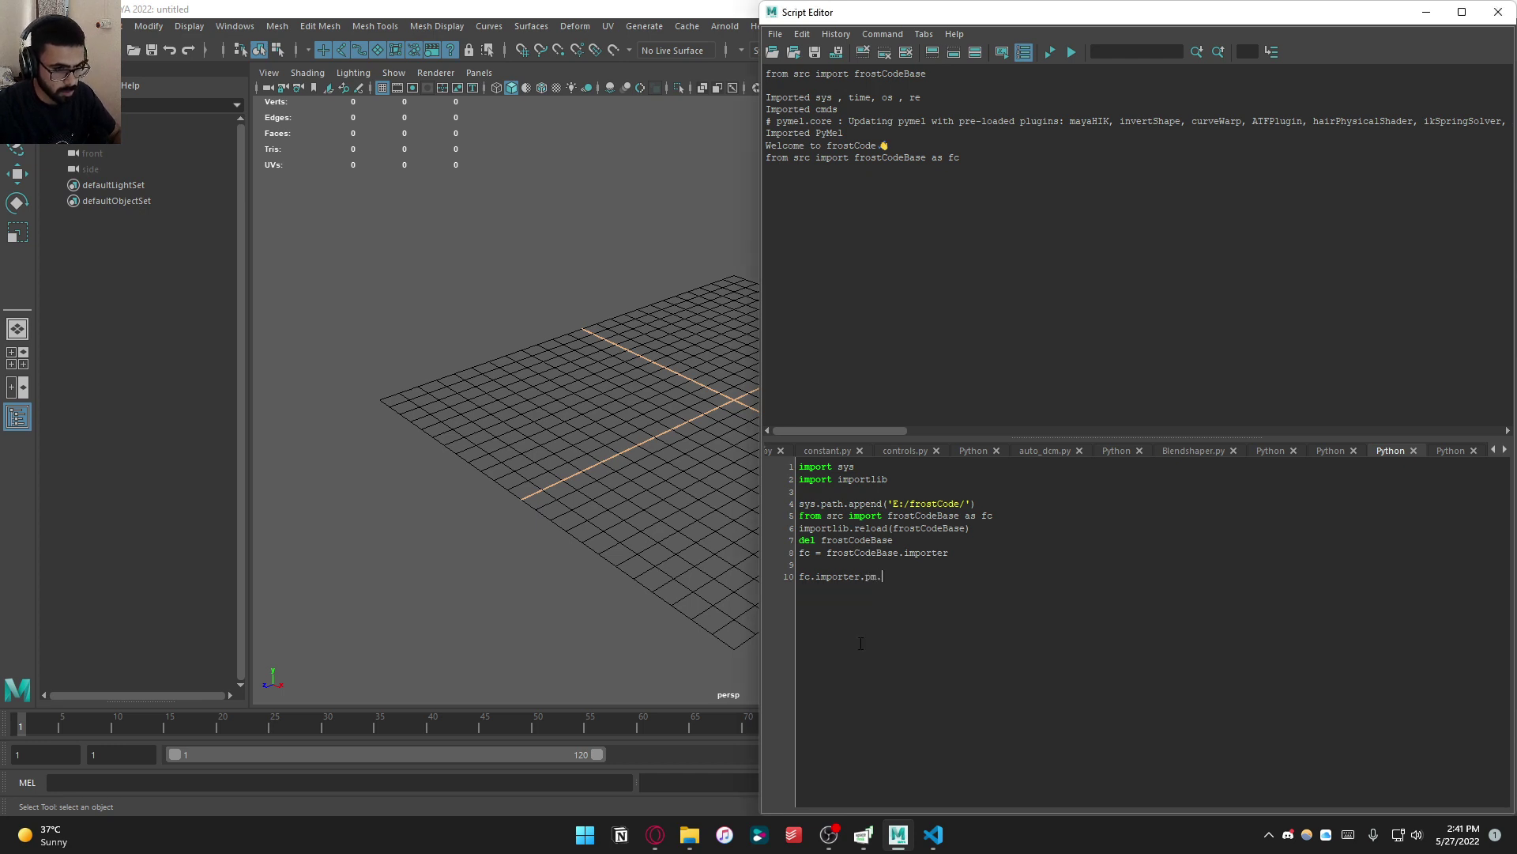
{"action": "type", "text": "circle("}
{"action": "key", "text": "Return"}
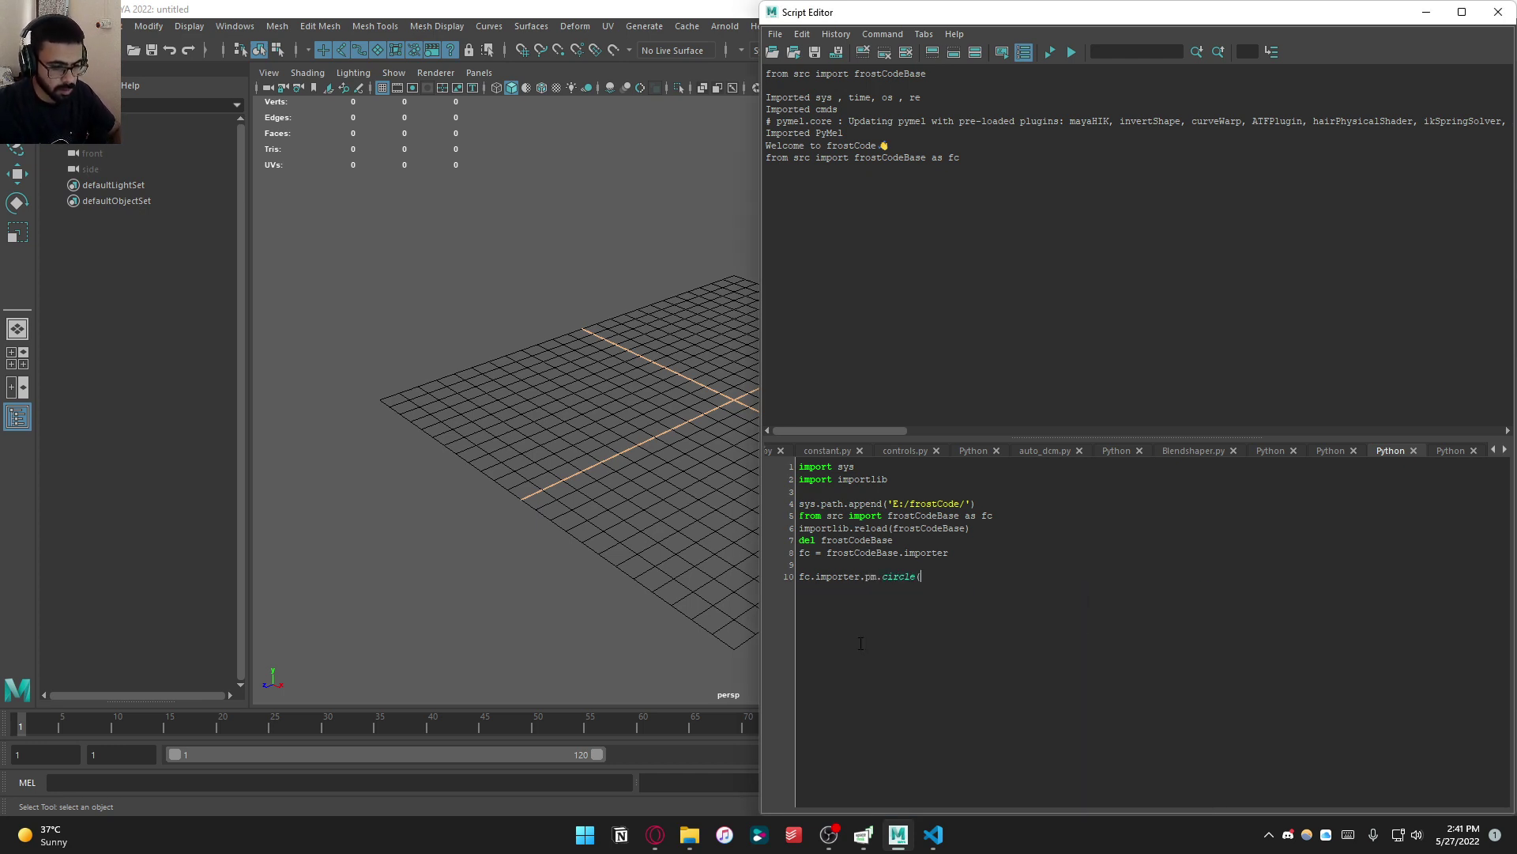
{"action": "key", "text": "shift+Home"}
{"action": "key", "text": "ctrl+Return"}
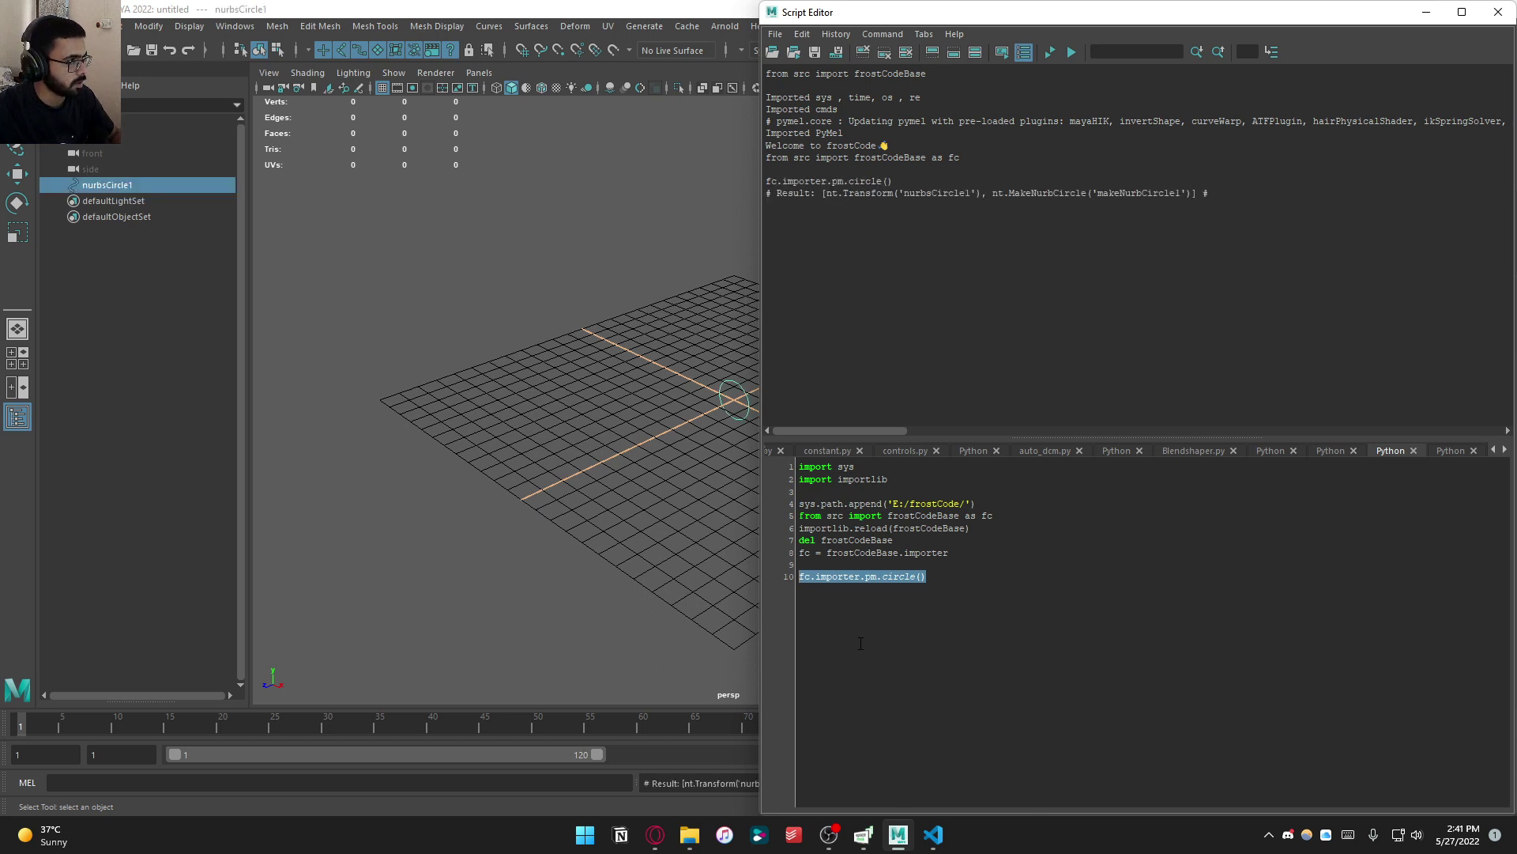
Delete the NURBS circle from the scene
{"action": "left_click", "coordinate": [435, 304]}
{"action": "left_click", "coordinate": [162, 190]}
{"action": "key", "text": "Delete"}
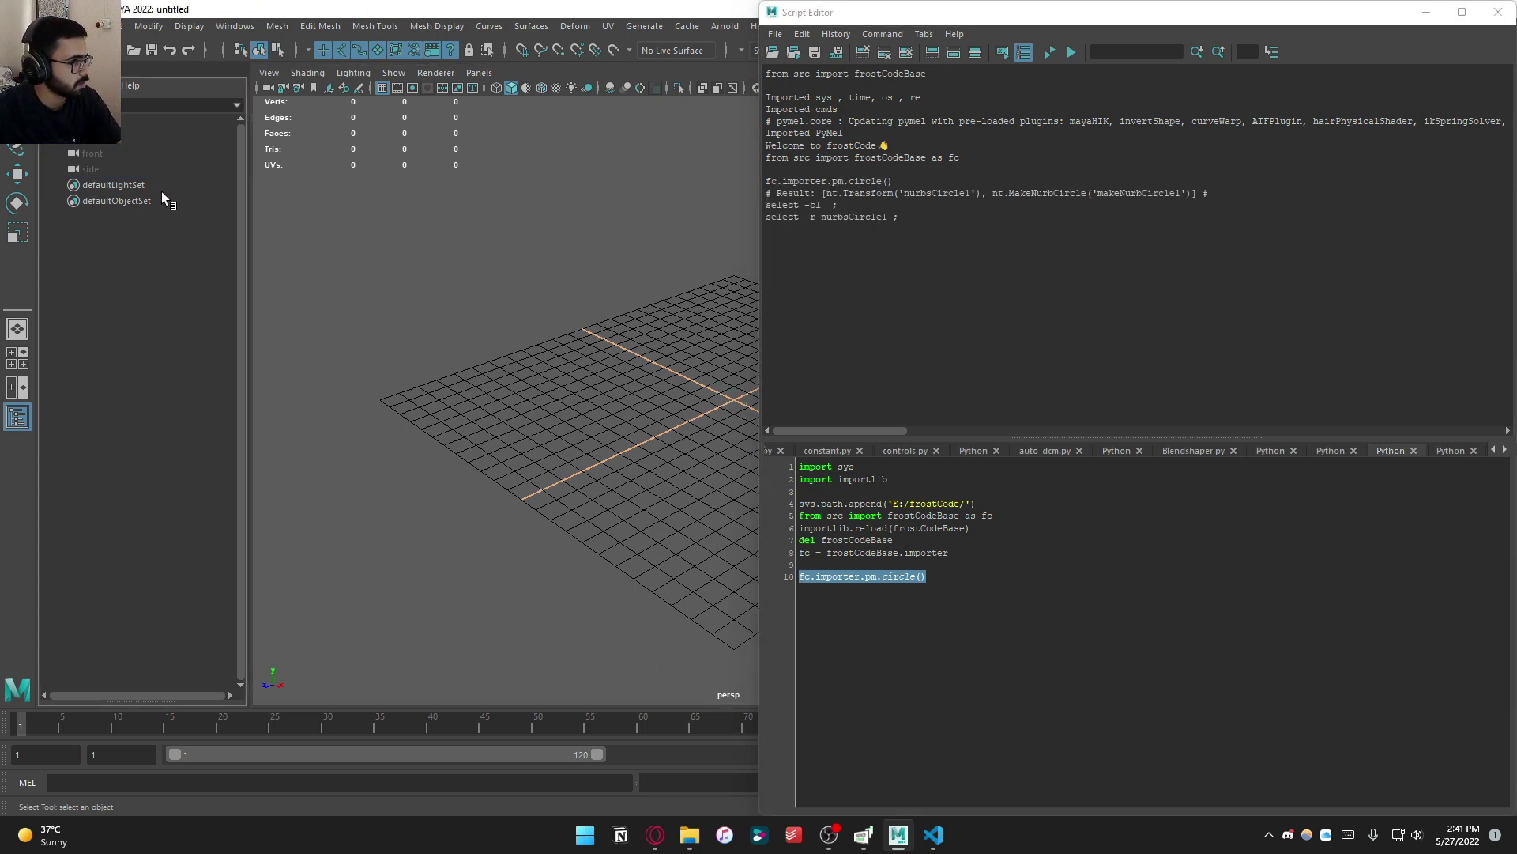
Remove the lines "fc.importer.pm.circle()" and "fc = frostCodeBase.importer" from the script
{"action": "left_click", "coordinate": [994, 588]}
{"action": "left_click_drag", "start_coordinate": [795, 591], "coordinate": [785, 579]}
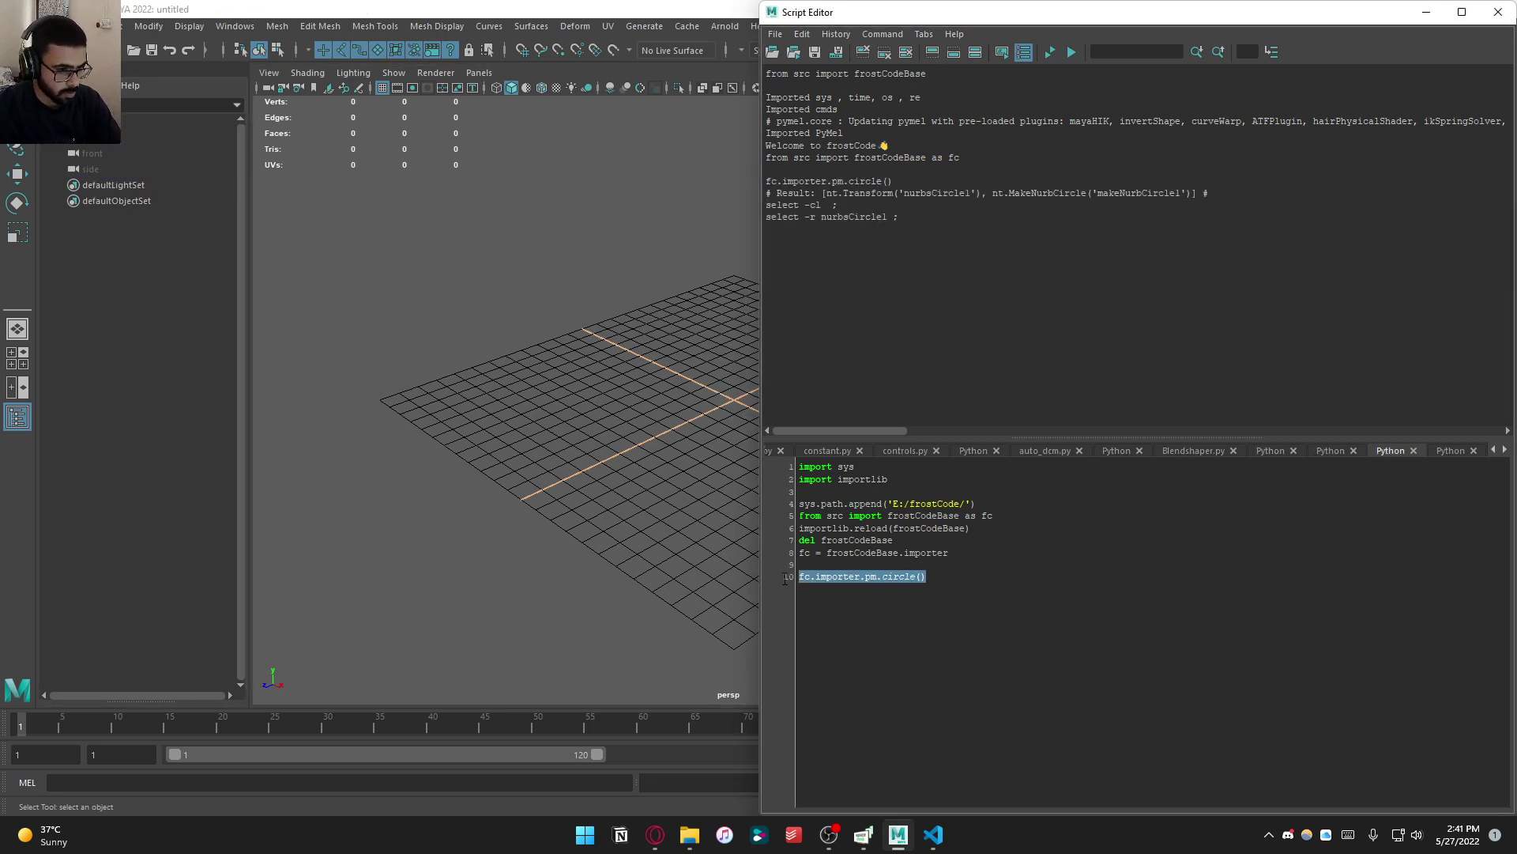
{"action": "key", "text": "BackSpace"}
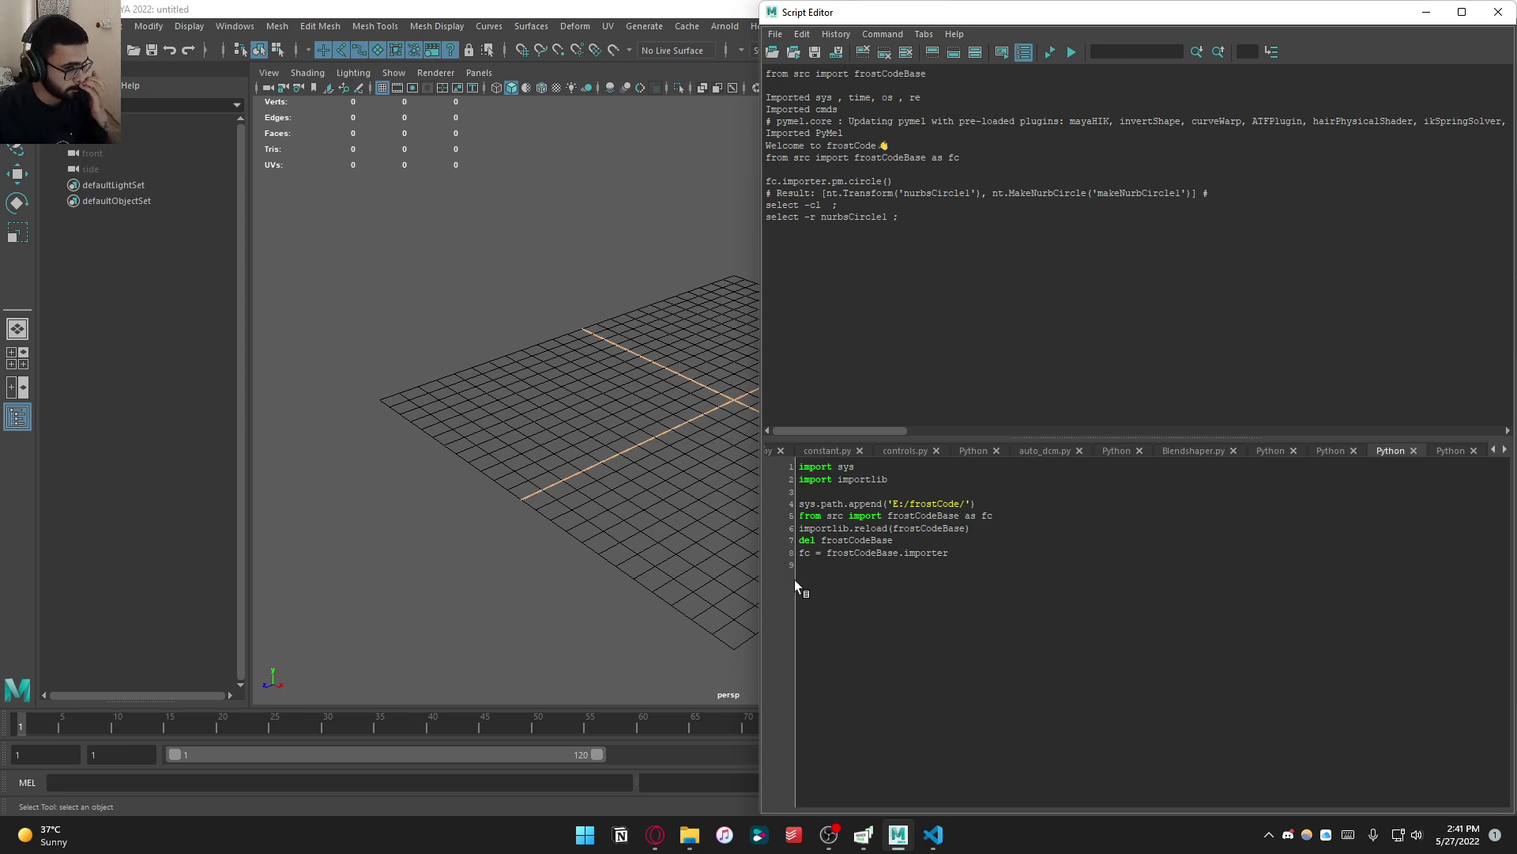
{"action": "triple_click", "coordinate": [822, 553]}
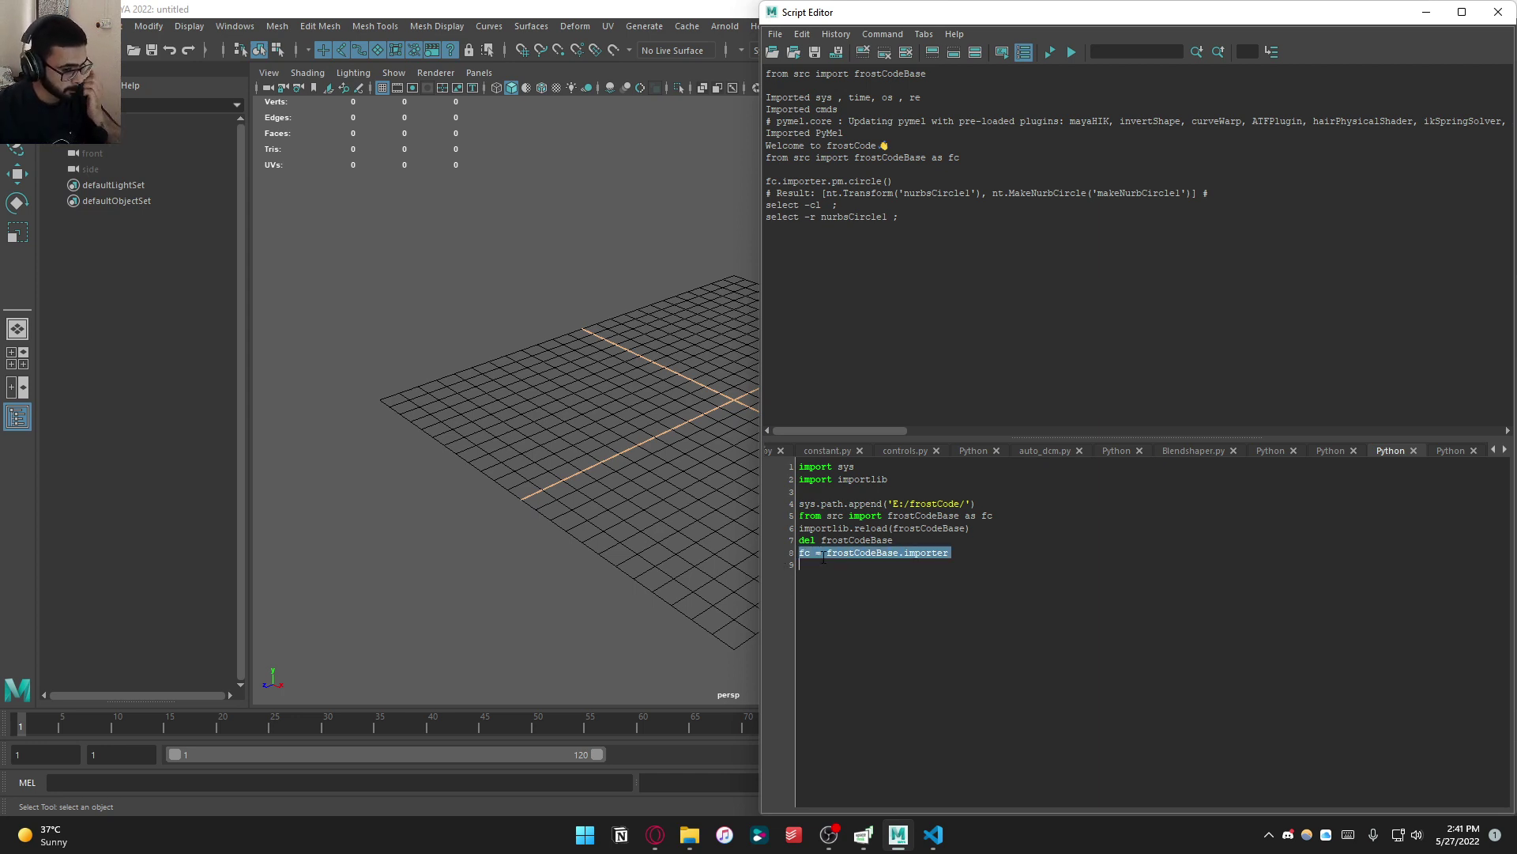
{"action": "key", "text": "BackSpace"}
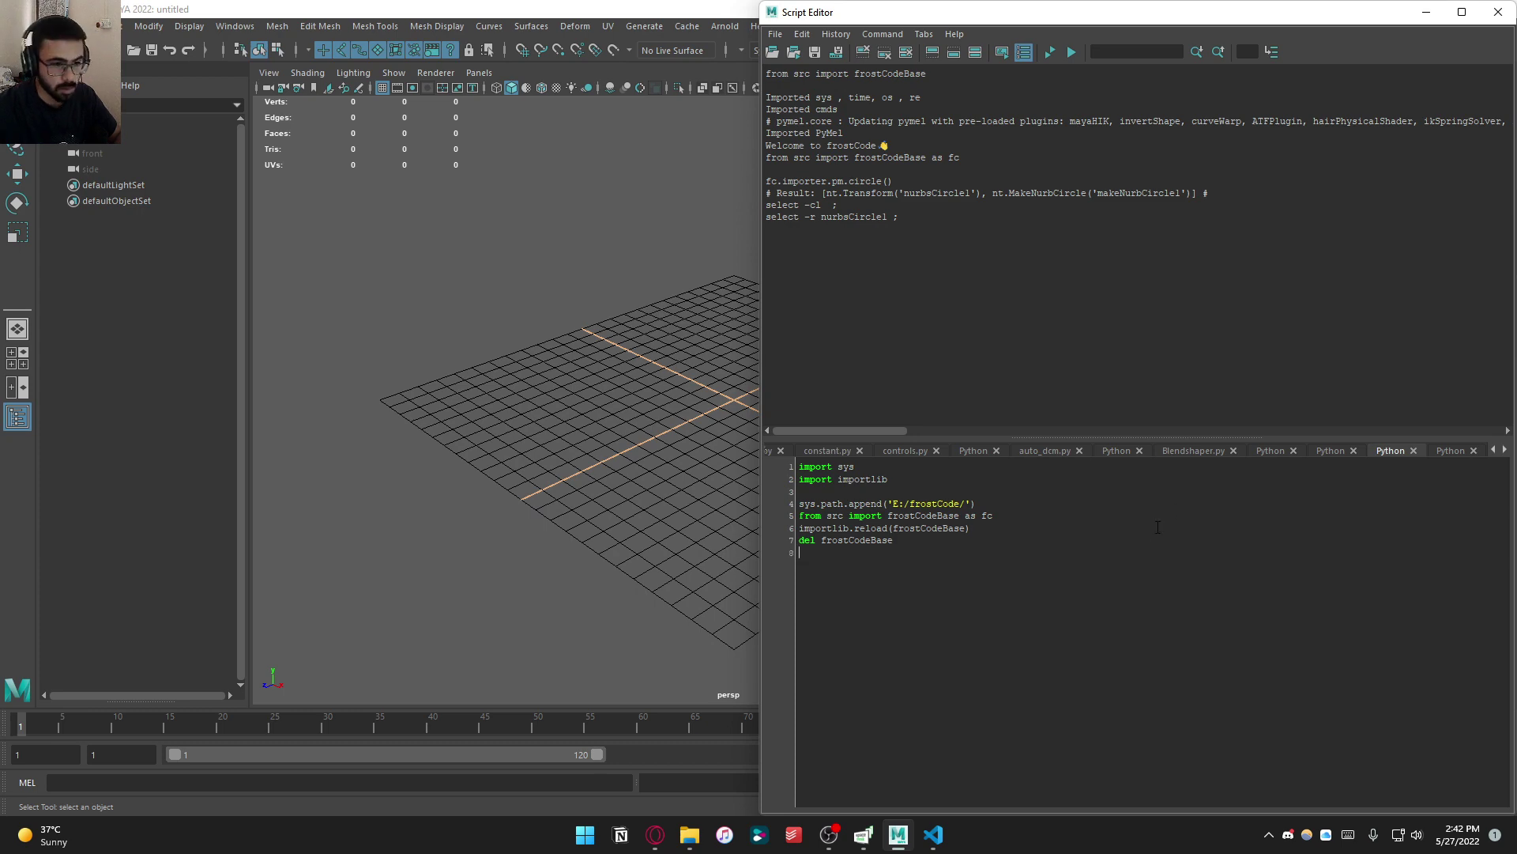
Show the Python script with the src and tgt offset matrix code and minimize the Script Editor
{"action": "left_click", "coordinate": [1451, 450]}
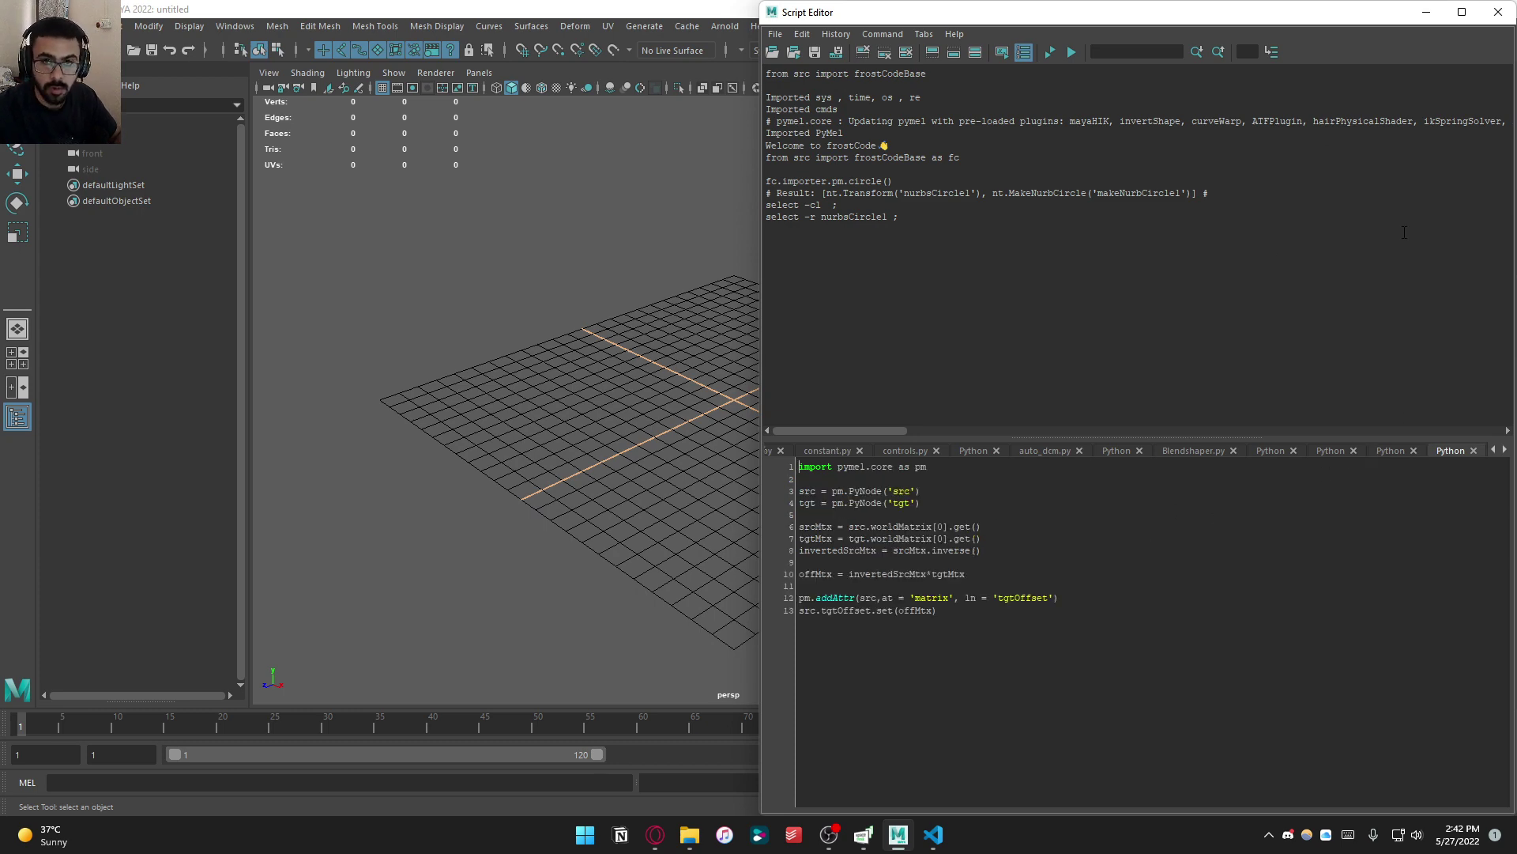
{"action": "left_click", "coordinate": [1427, 12]}
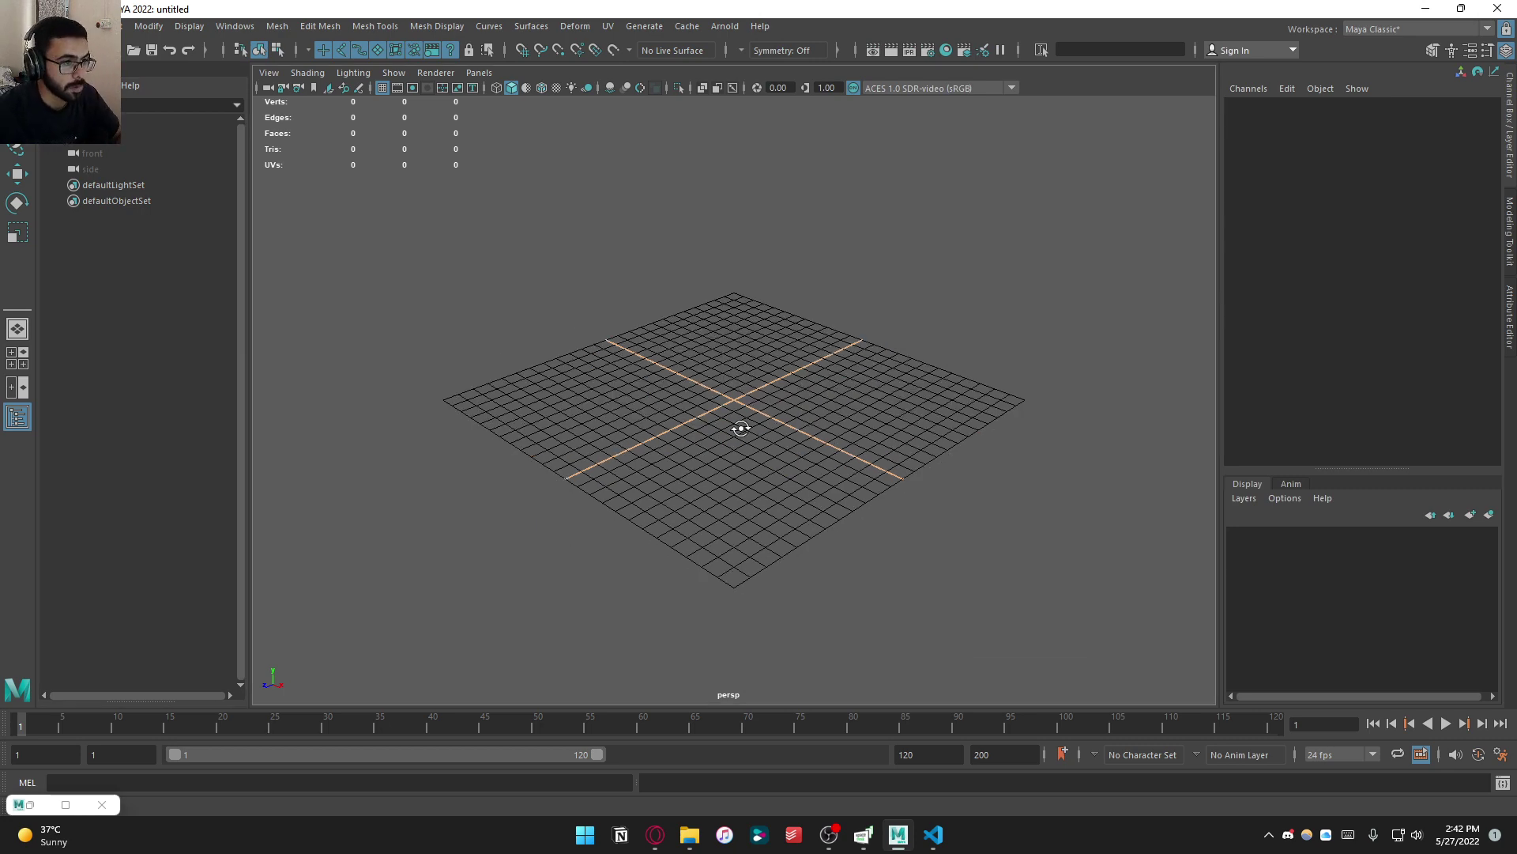
{"action": "left_click_drag", "start_coordinate": [738, 427], "coordinate": [856, 423], "text": "alt"}
{"action": "right_click_drag", "start_coordinate": [934, 429], "coordinate": [922, 430], "text": "shift"}
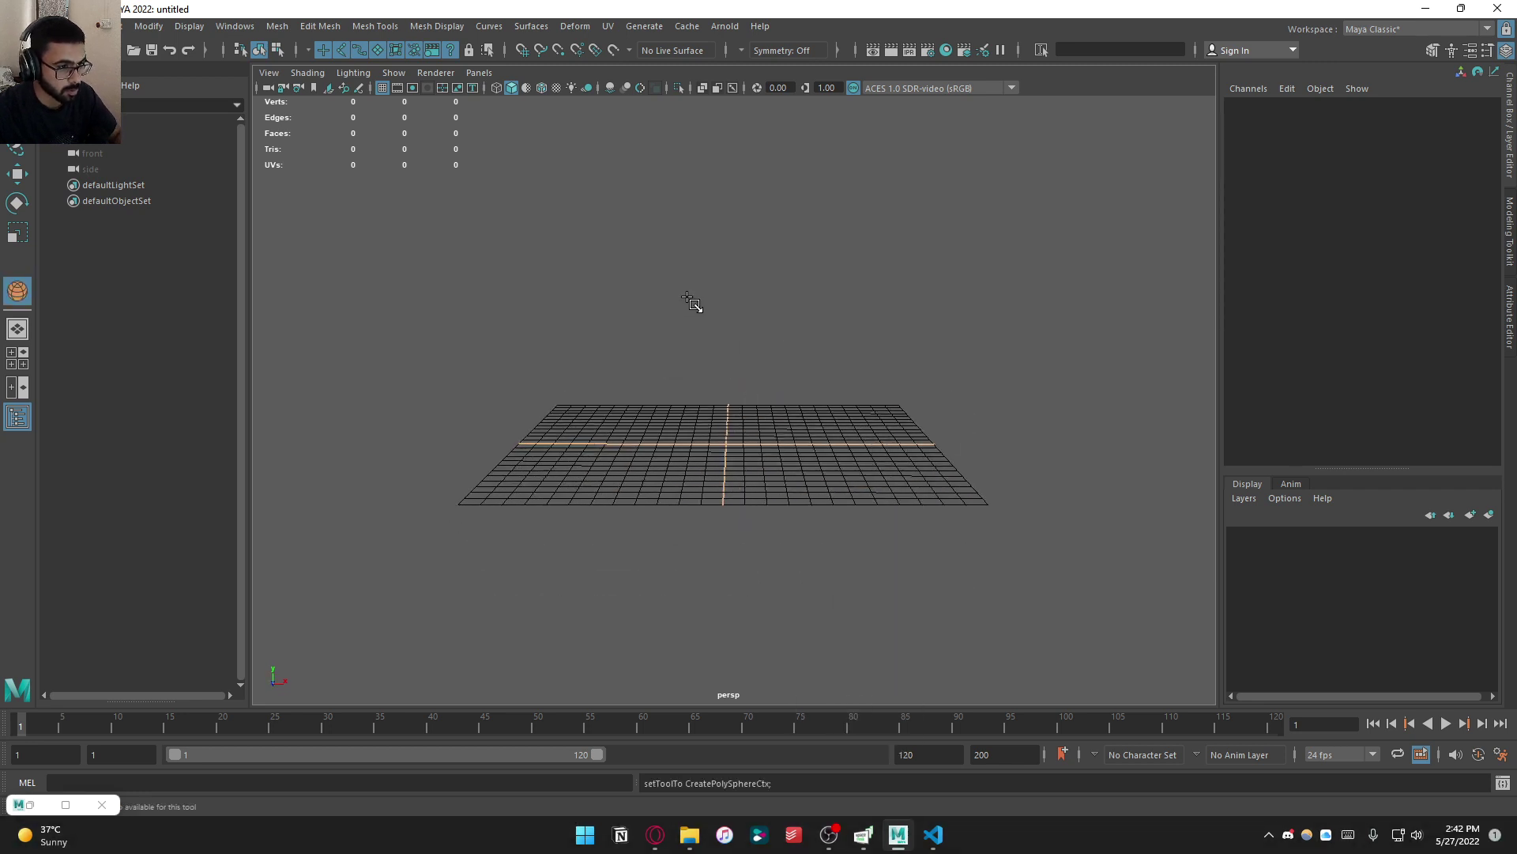
{"action": "left_click_drag", "start_coordinate": [717, 428], "coordinate": [721, 434]}
{"action": "left_click_drag", "start_coordinate": [708, 371], "coordinate": [681, 273]}
{"action": "middle_click_drag", "start_coordinate": [842, 365], "coordinate": [824, 409], "text": "alt"}
{"action": "left_click", "coordinate": [865, 377]}
{"action": "right_click_drag", "start_coordinate": [862, 370], "coordinate": [862, 370], "text": "shift"}
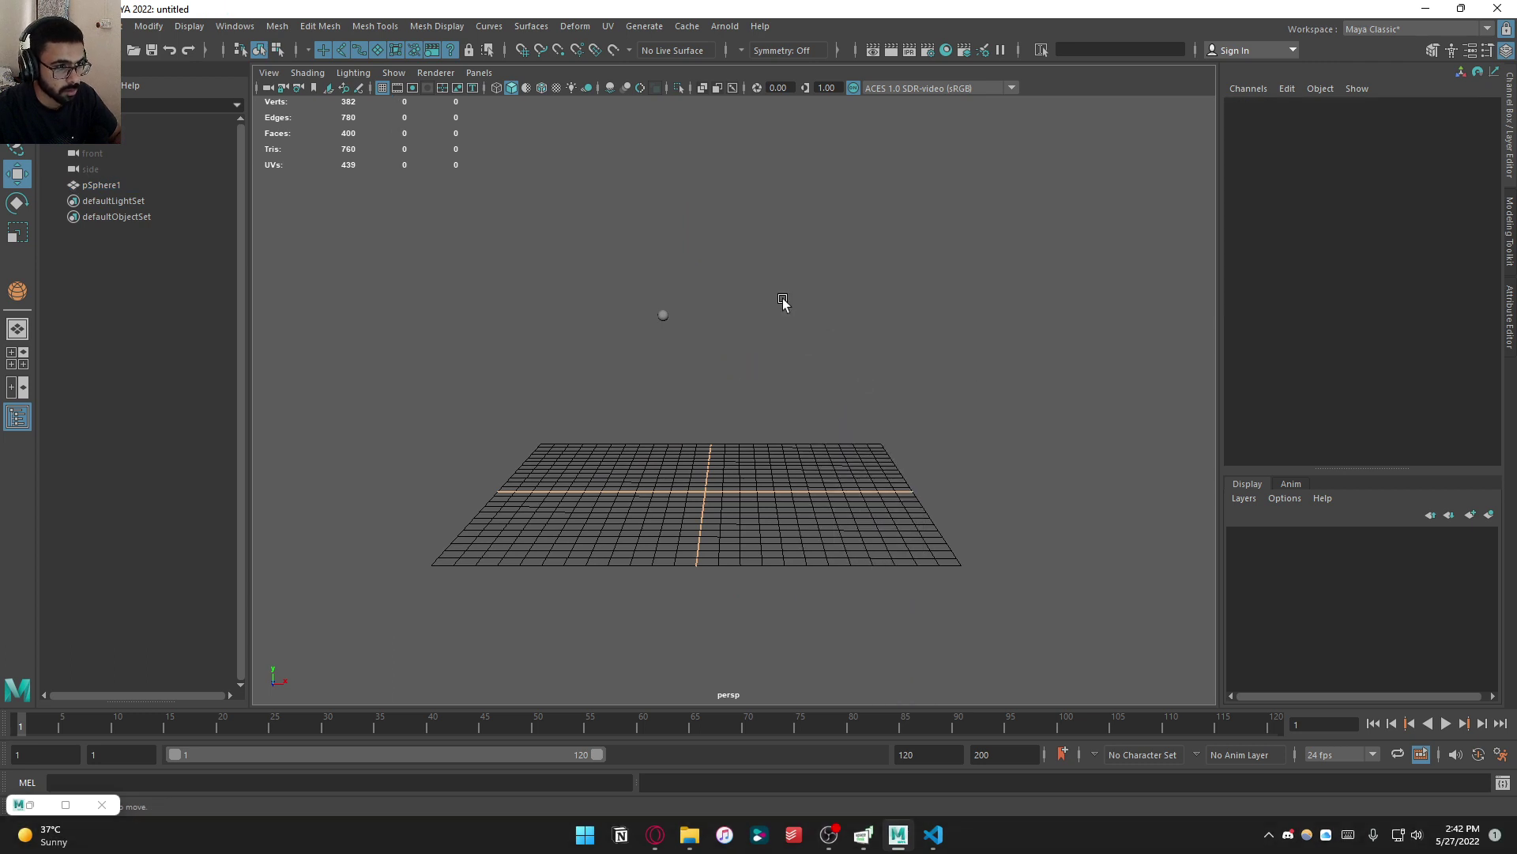
{"action": "left_click_drag", "start_coordinate": [782, 302], "coordinate": [569, 360]}
{"action": "key", "text": "Delete"}
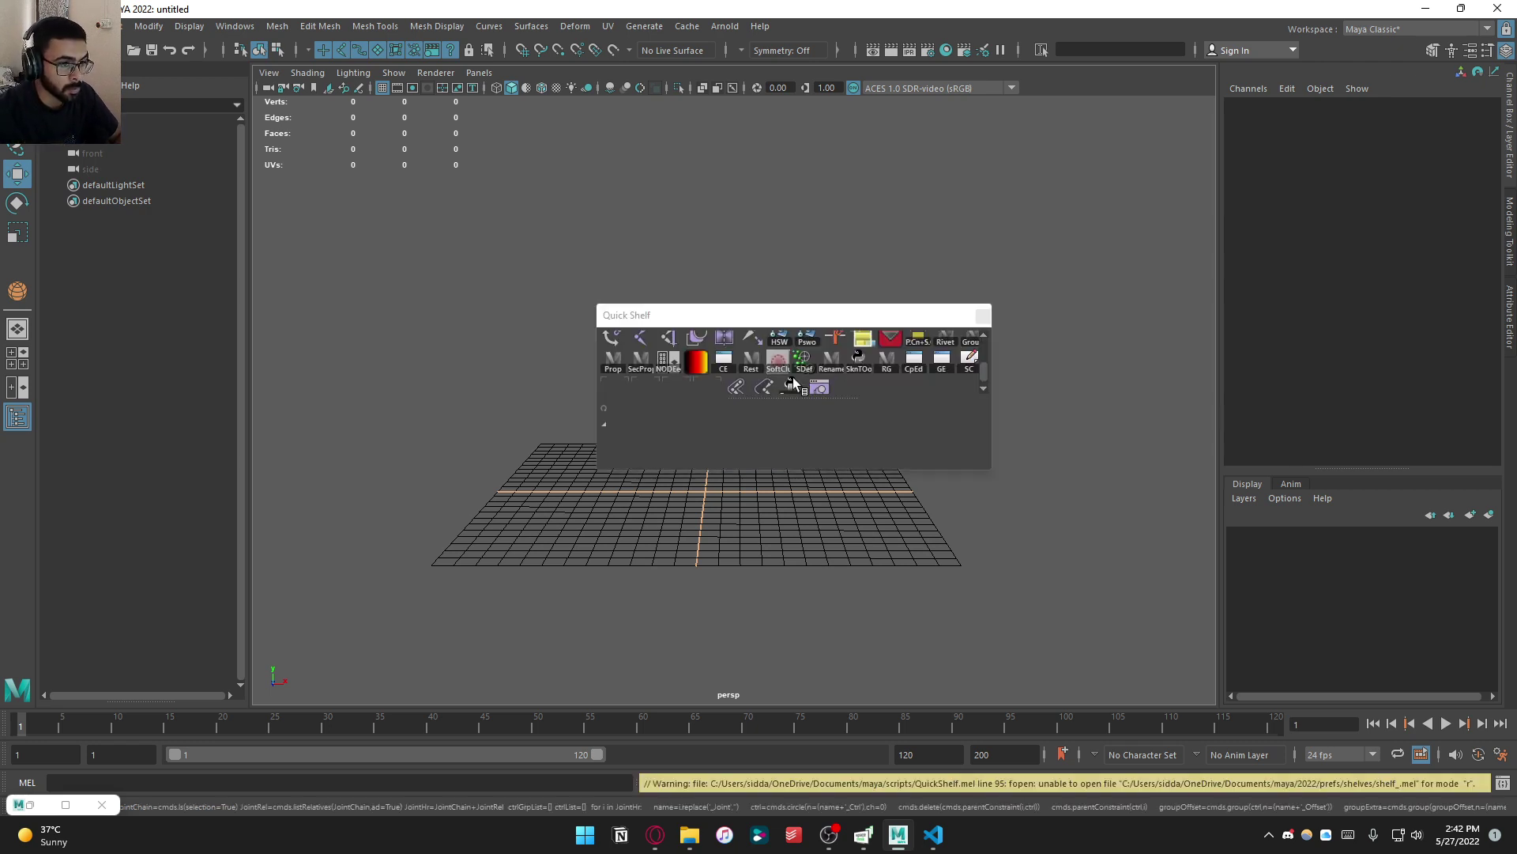
Create two locators from the Quick Shelf, close the shelf and clear the selection
{"action": "scroll", "coordinate": [789, 365], "scroll_direction": "up", "scroll_amount": 2}
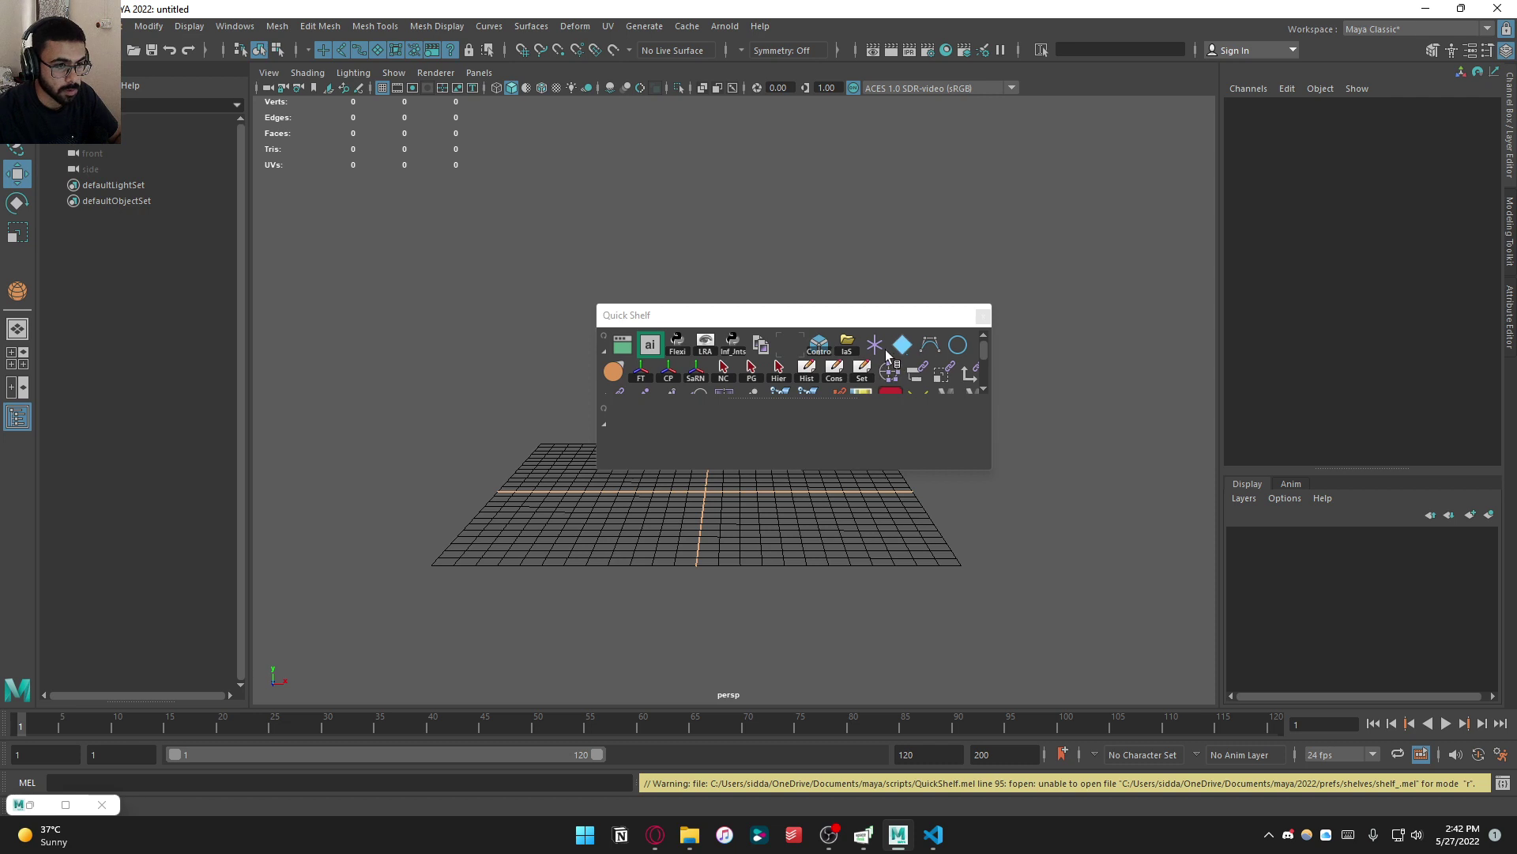
{"action": "double_click", "coordinate": [875, 345]}
{"action": "left_click", "coordinate": [983, 315]}
{"action": "left_click", "coordinate": [639, 323]}
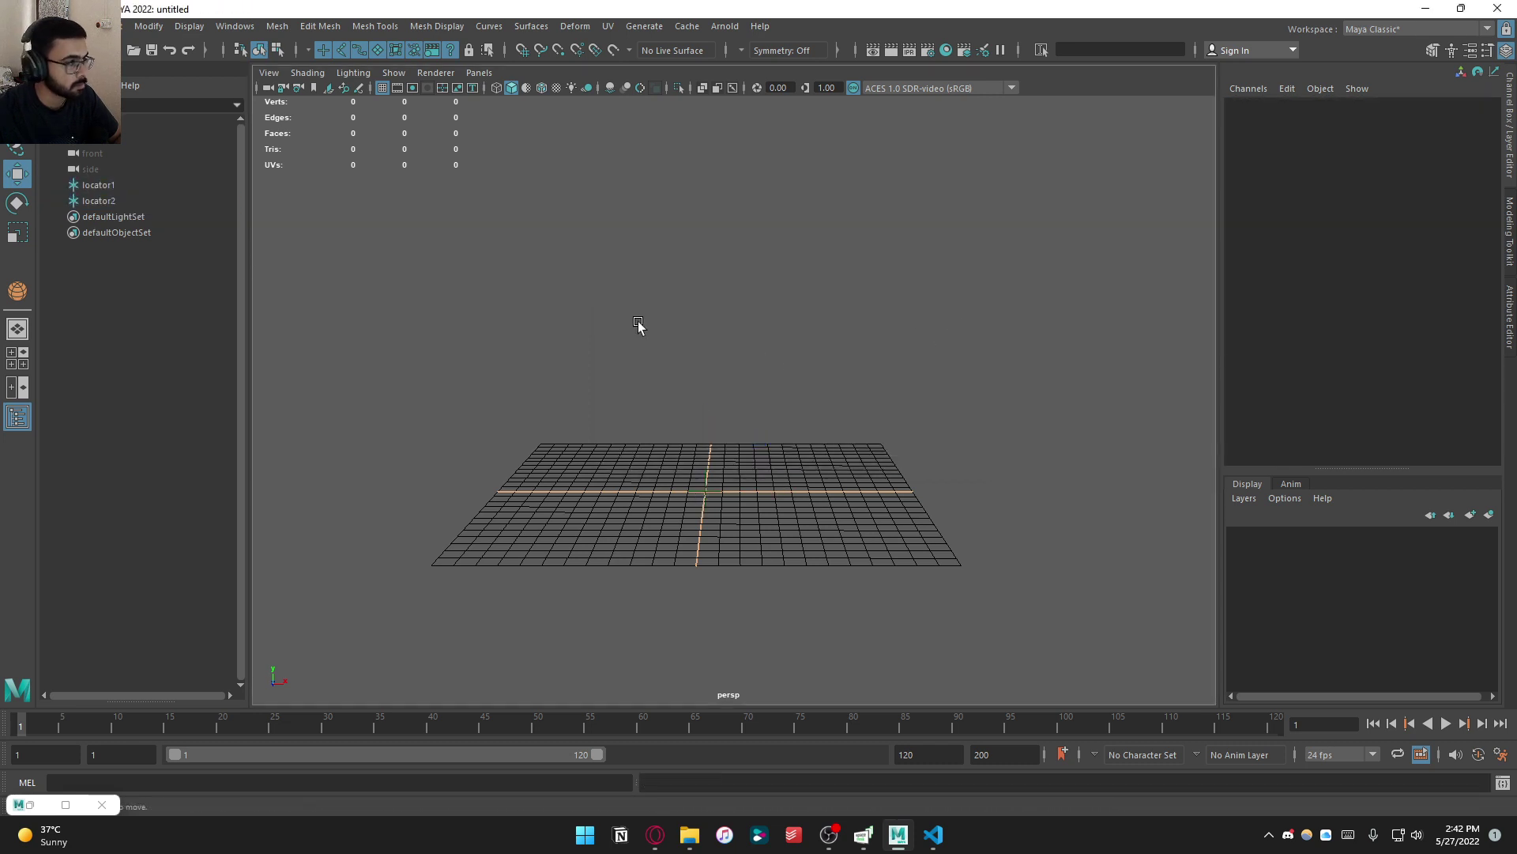
Move locator2 to about X 11.7, Y 12.2 and locator1 to about X 0.3, Y 9.5 above the grid
{"action": "left_click", "coordinate": [117, 203]}
{"action": "left_click_drag", "start_coordinate": [775, 440], "coordinate": [980, 228]}
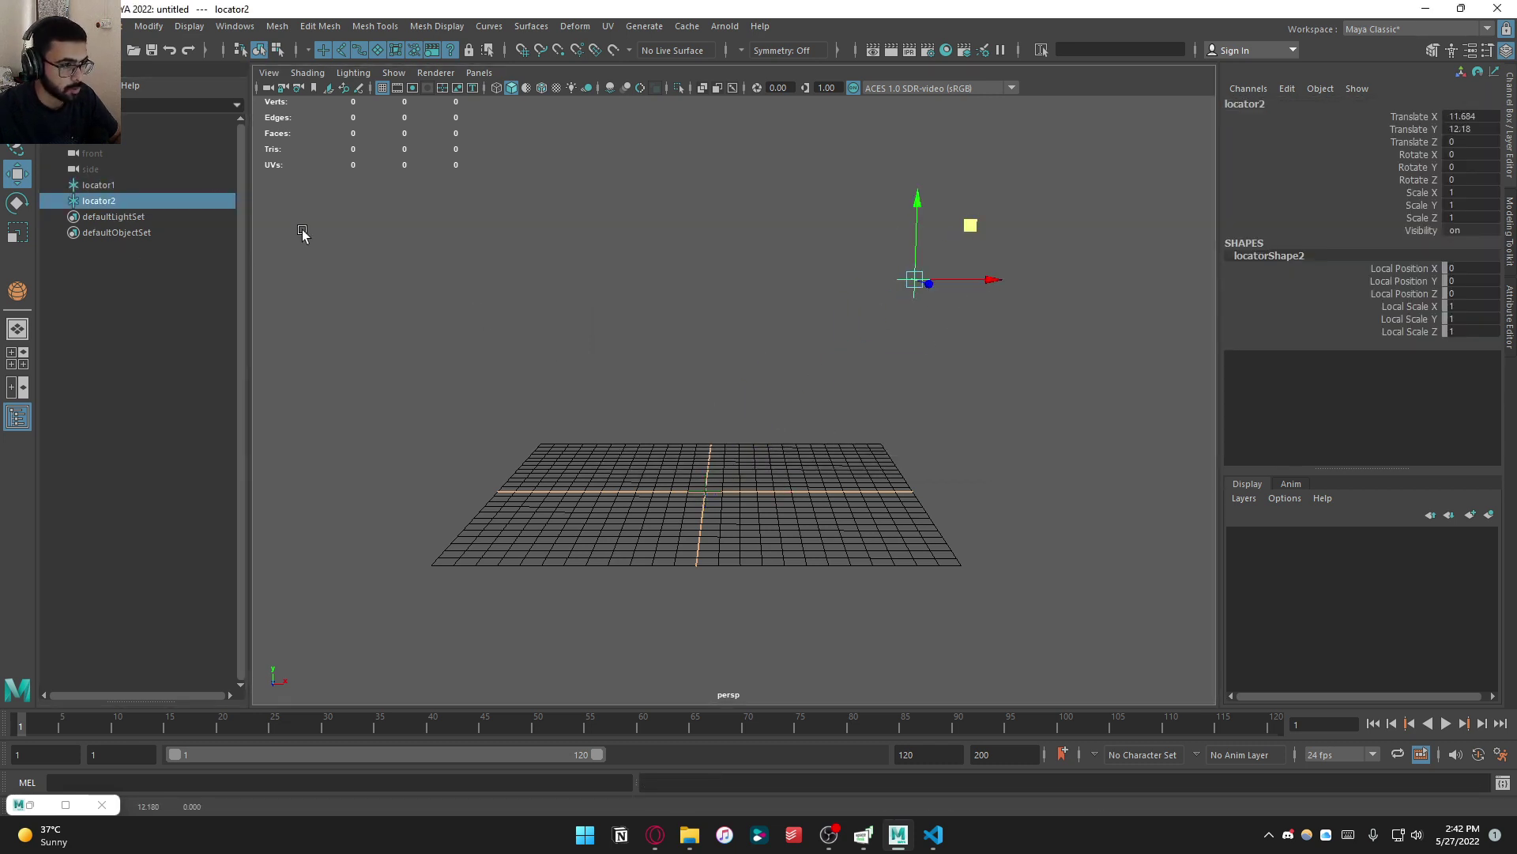
{"action": "left_click", "coordinate": [122, 185]}
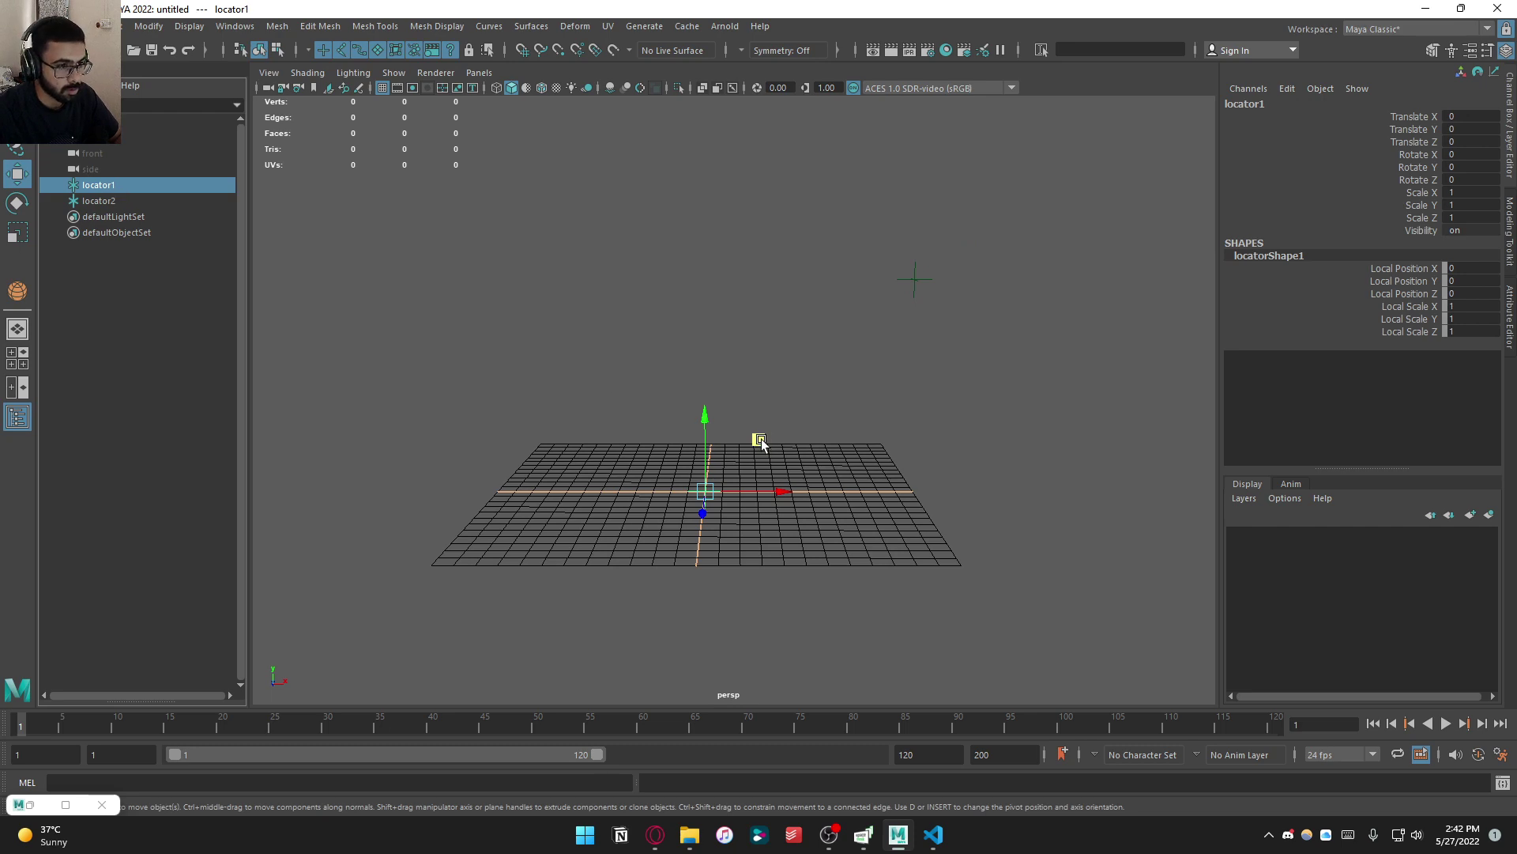
{"action": "left_click_drag", "start_coordinate": [761, 440], "coordinate": [793, 437]}
{"action": "key", "text": "space"}
{"action": "scroll", "coordinate": [790, 483], "scroll_direction": "down", "scroll_amount": 5}
{"action": "key", "text": "space"}
{"action": "left_click_drag", "start_coordinate": [888, 437], "coordinate": [855, 460], "text": "alt"}
{"action": "left_click", "coordinate": [743, 369]}
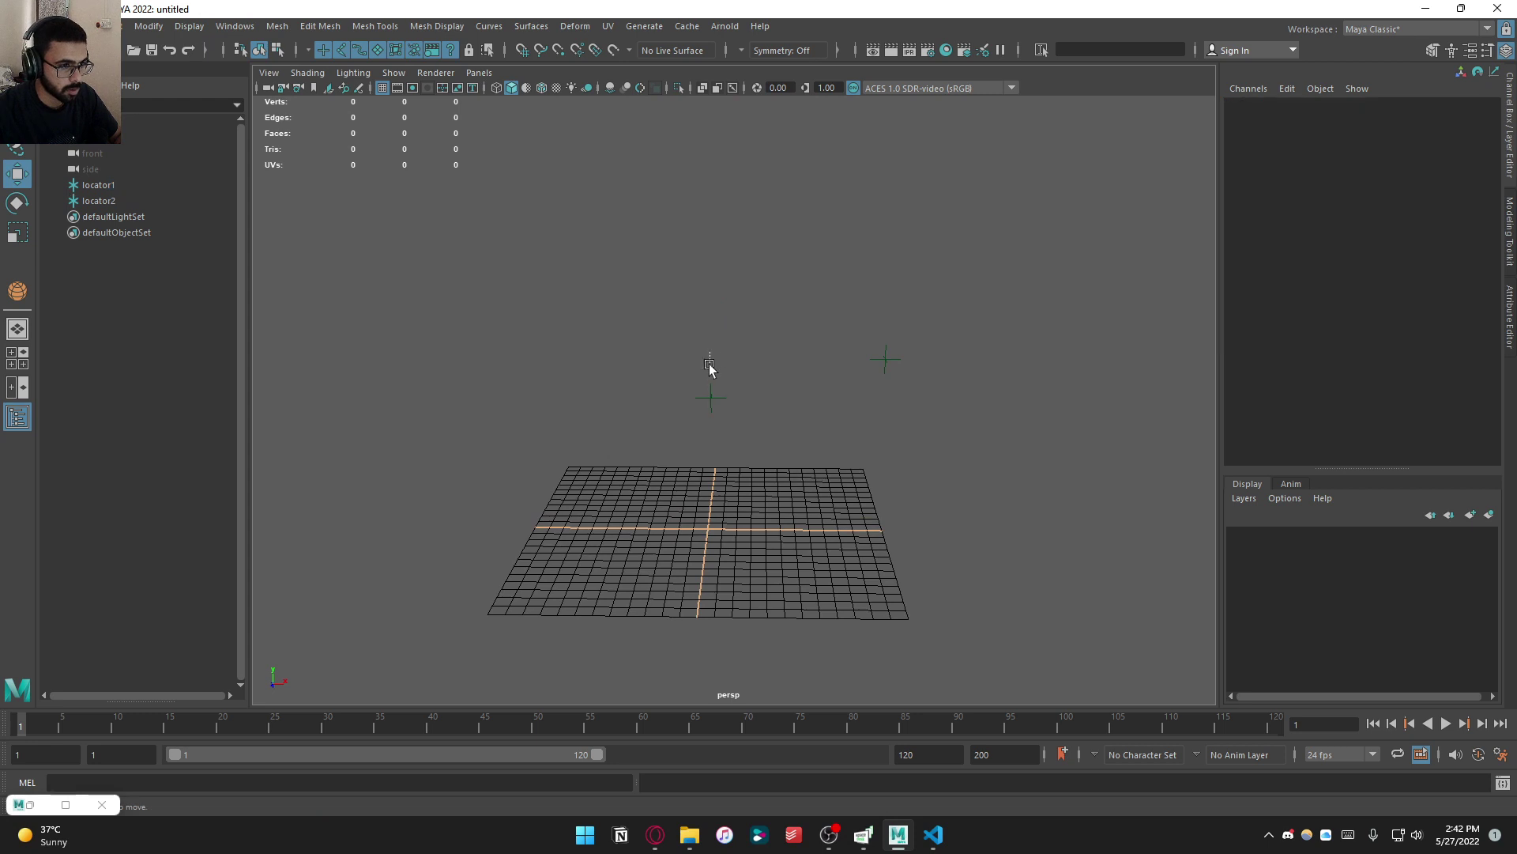
{"action": "left_click", "coordinate": [710, 397]}
{"action": "key", "text": "q"}
{"action": "left_click", "coordinate": [885, 359], "text": "shift"}
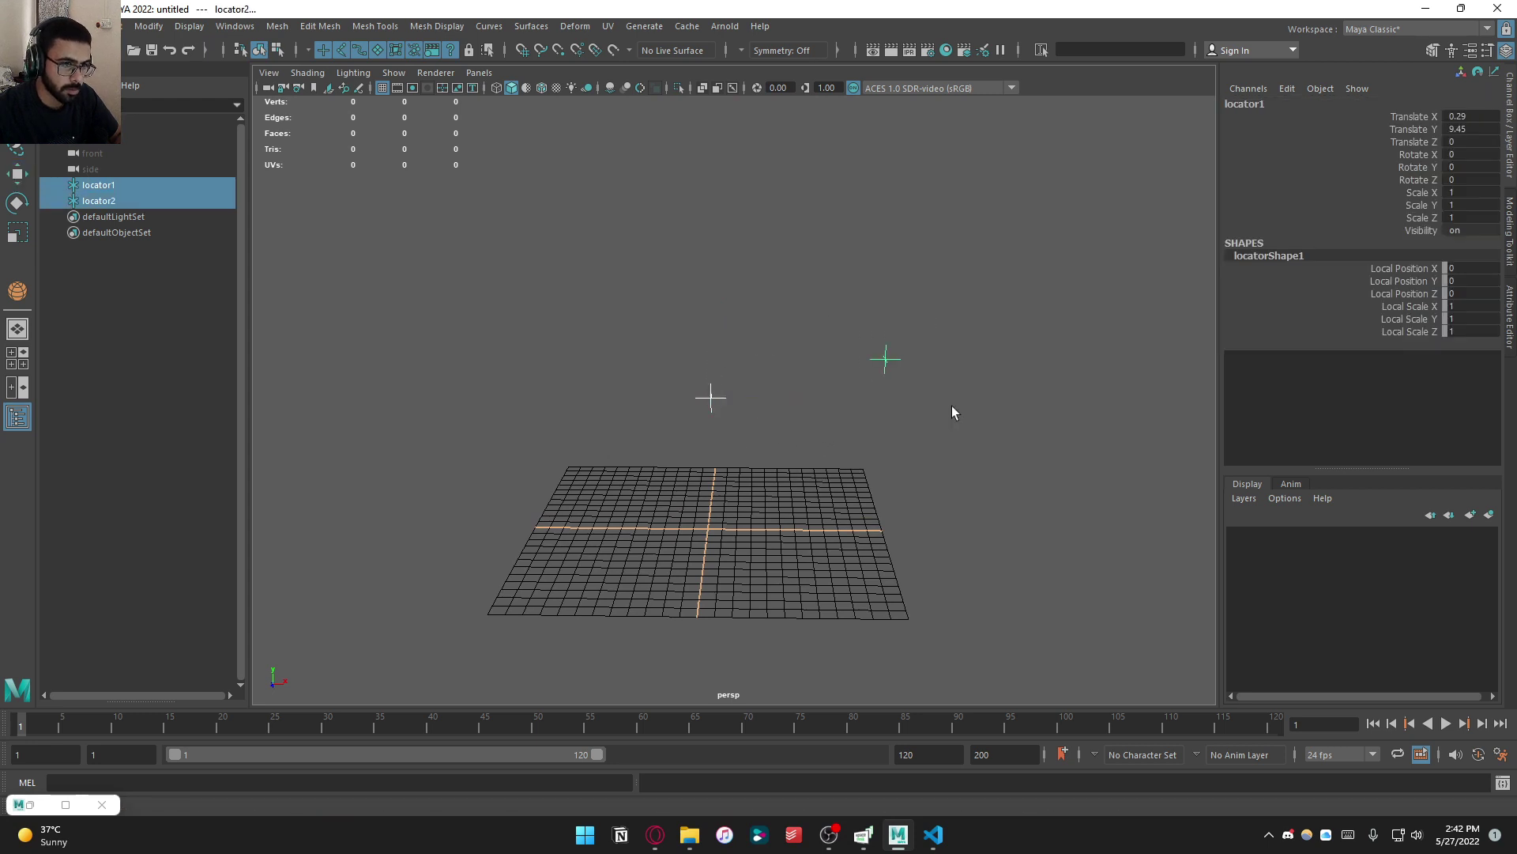
{"action": "left_click", "coordinate": [931, 477]}
{"action": "left_click_drag", "start_coordinate": [931, 477], "coordinate": [486, 154]}
{"action": "left_click", "coordinate": [485, 154]}
Rename locator1 to src and locator2 to tgt
{"action": "double_click", "coordinate": [108, 189]}
{"action": "type", "text": "s"}
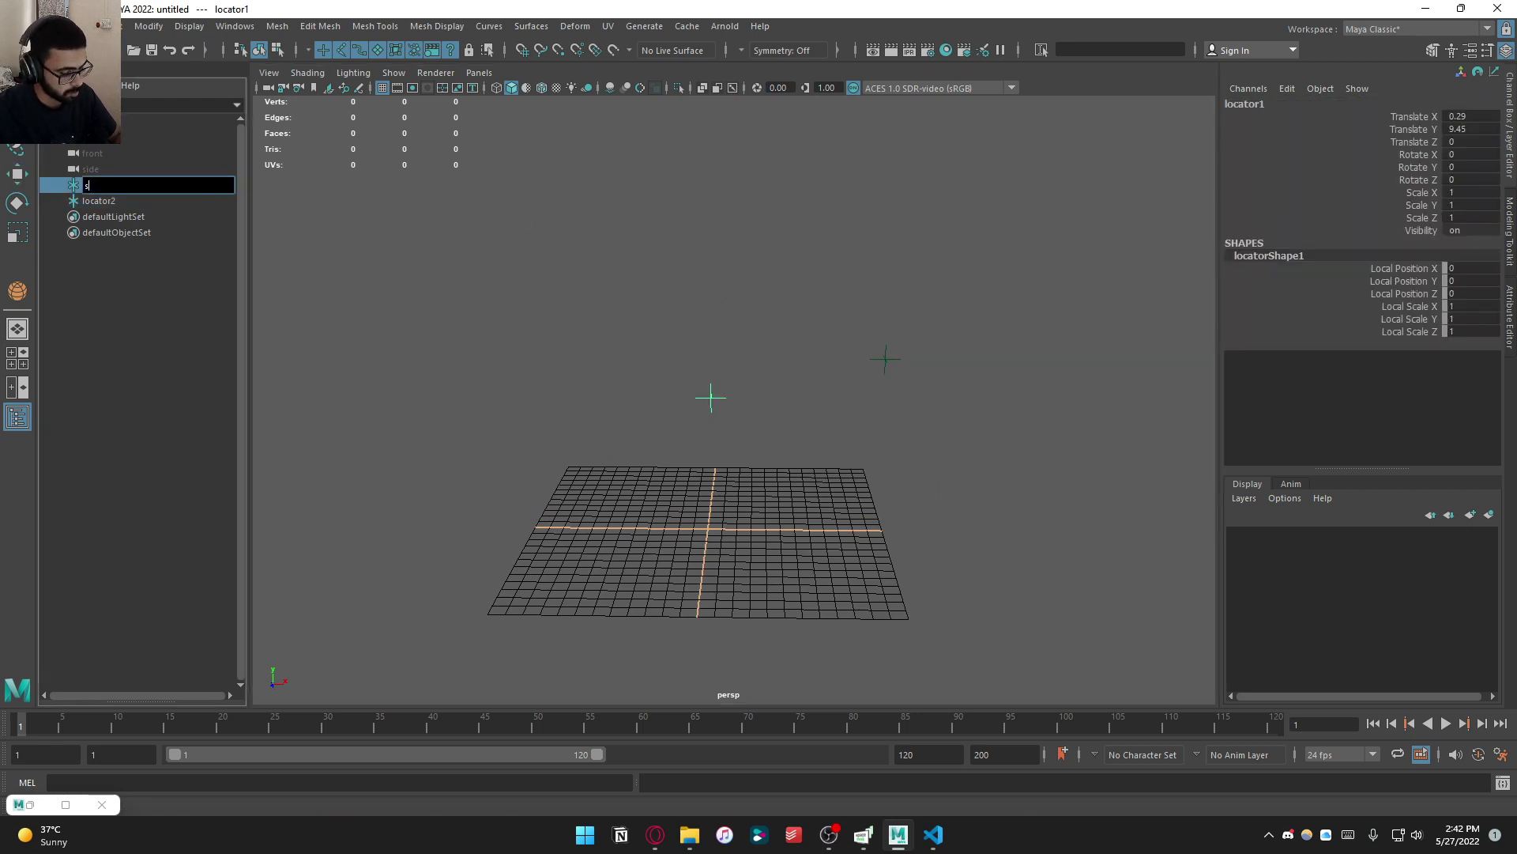
{"action": "type", "text": "rc"}
{"action": "key", "text": "Return"}
{"action": "double_click", "coordinate": [122, 205]}
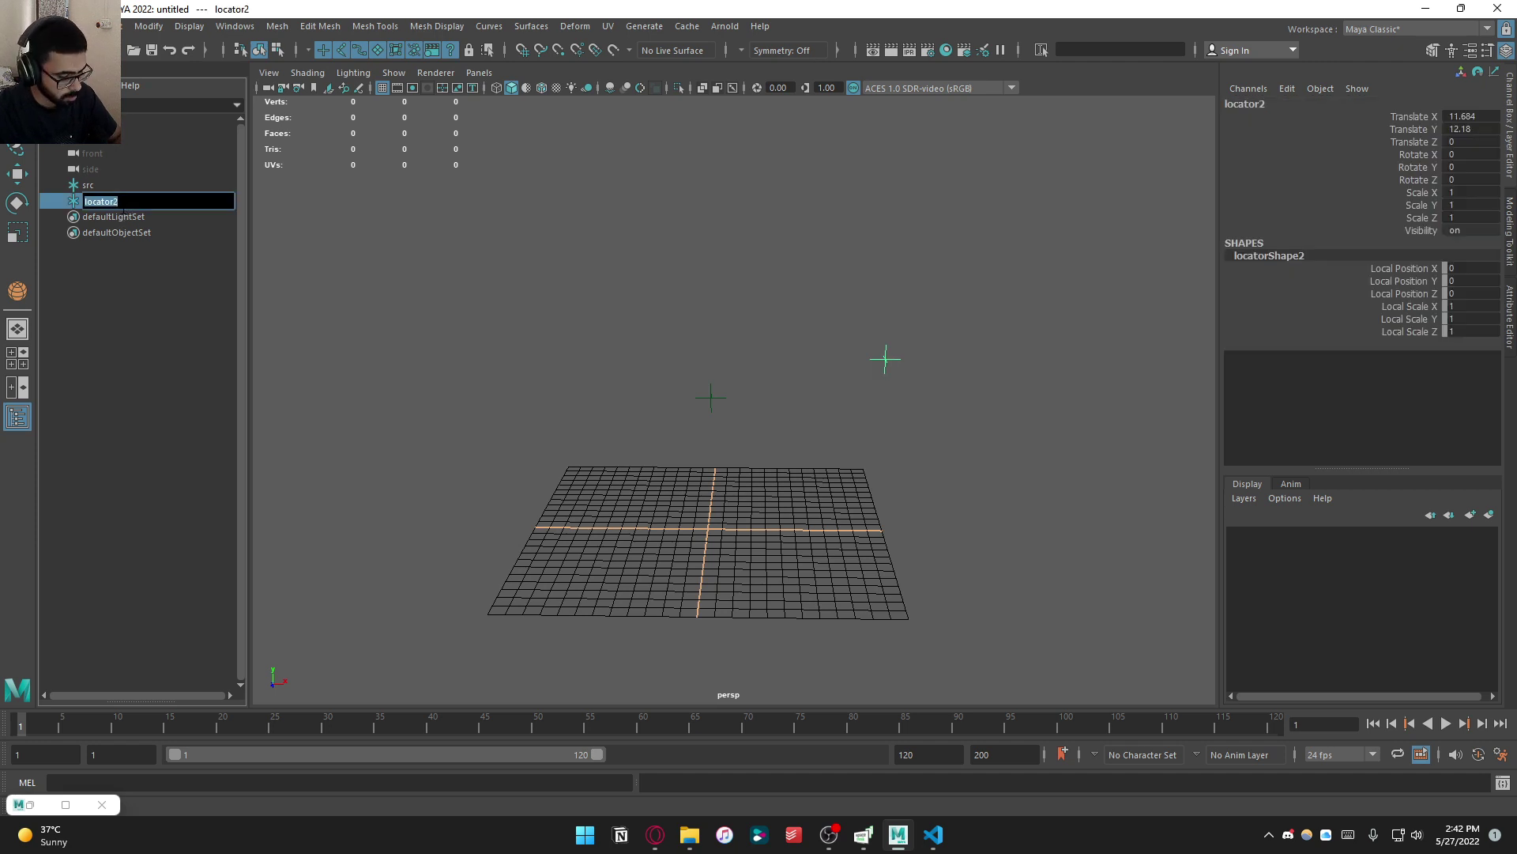
{"action": "type", "text": "tgt"}
{"action": "key", "text": "Return"}
{"action": "left_click", "coordinate": [642, 287]}
{"action": "left_click_drag", "start_coordinate": [642, 287], "coordinate": [799, 572], "text": "alt"}
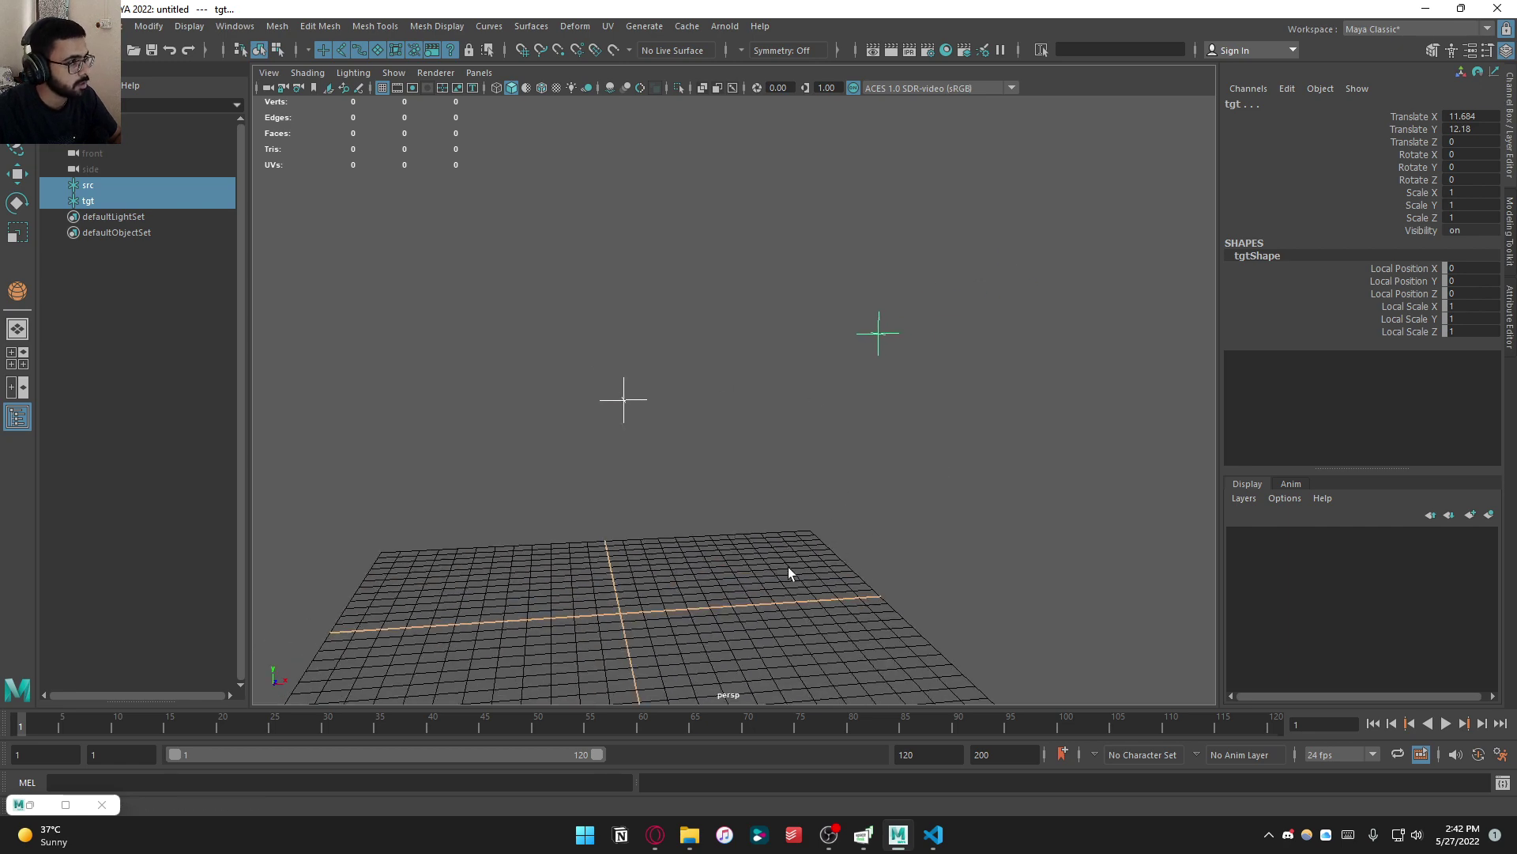
{"action": "left_click", "coordinate": [790, 567]}
{"action": "left_click", "coordinate": [89, 186]}
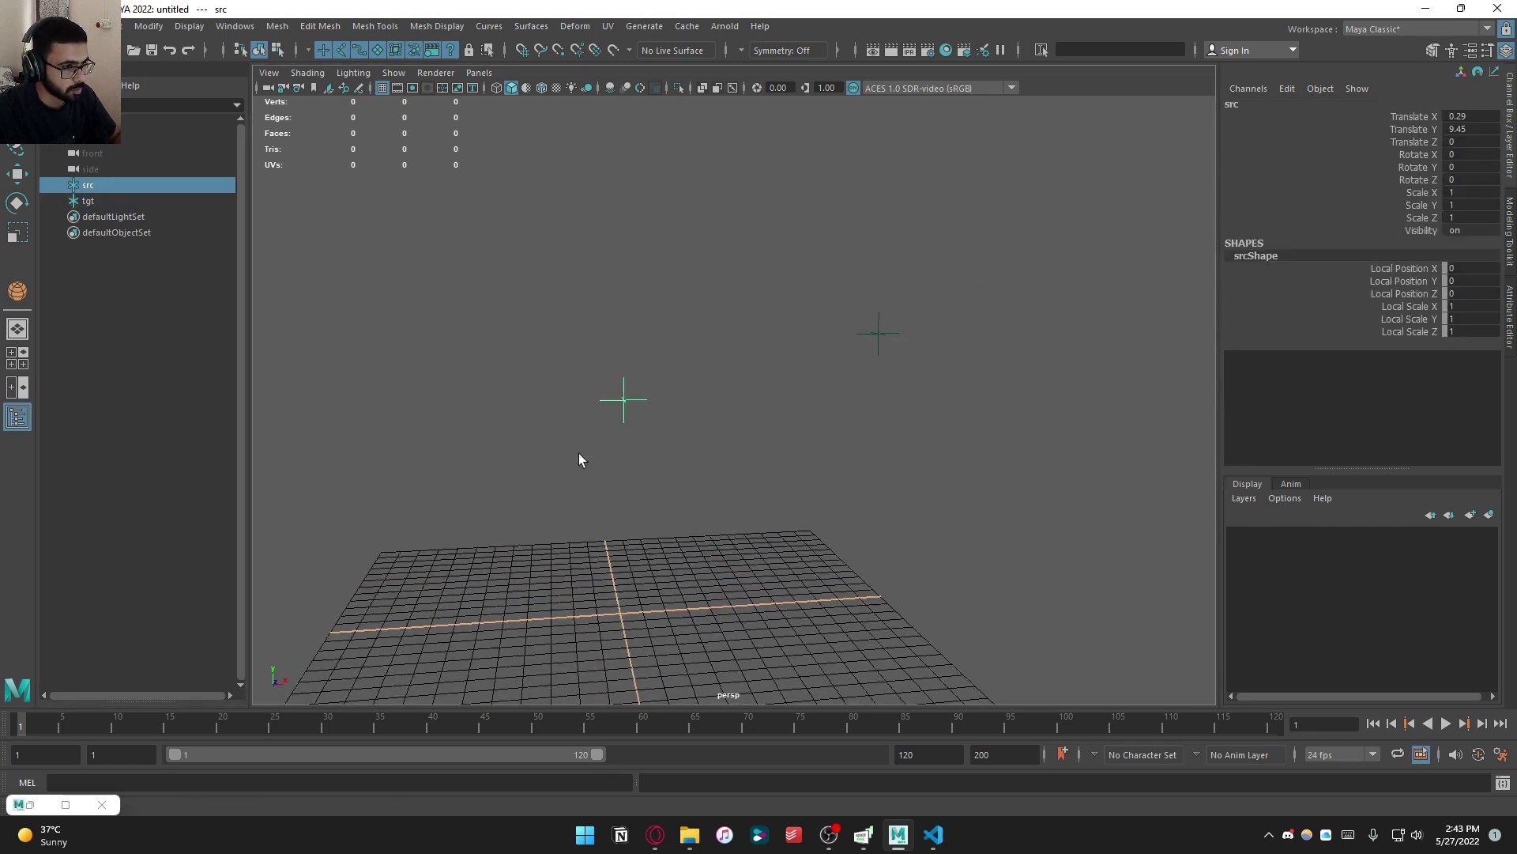
{"action": "left_click", "coordinate": [674, 484]}
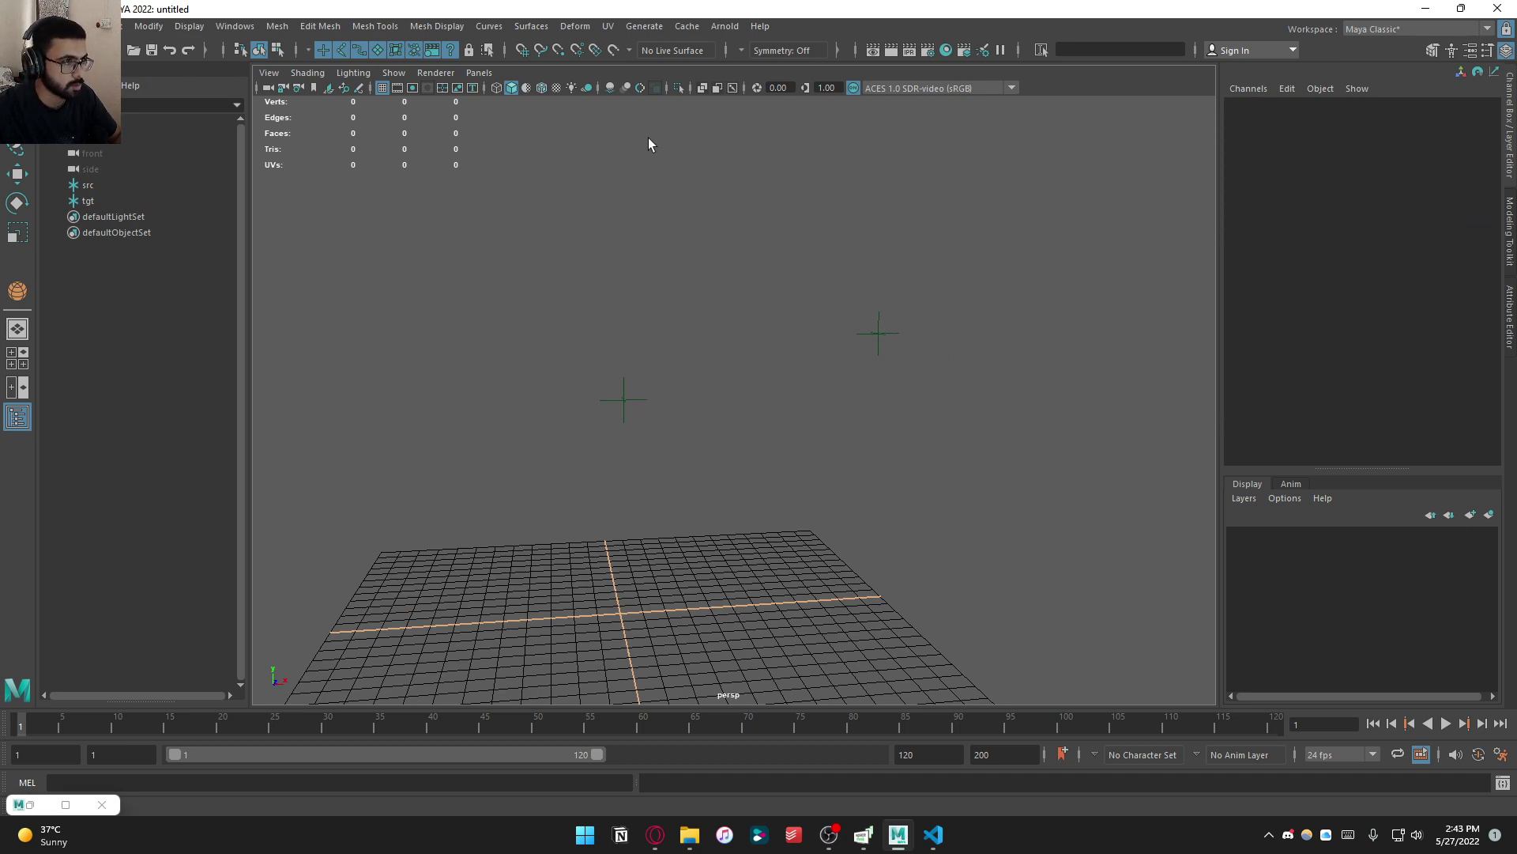
Draw a Grease Pencil line in the perspective view from the src locator to the tgt locator
{"action": "left_click", "coordinate": [357, 89]}
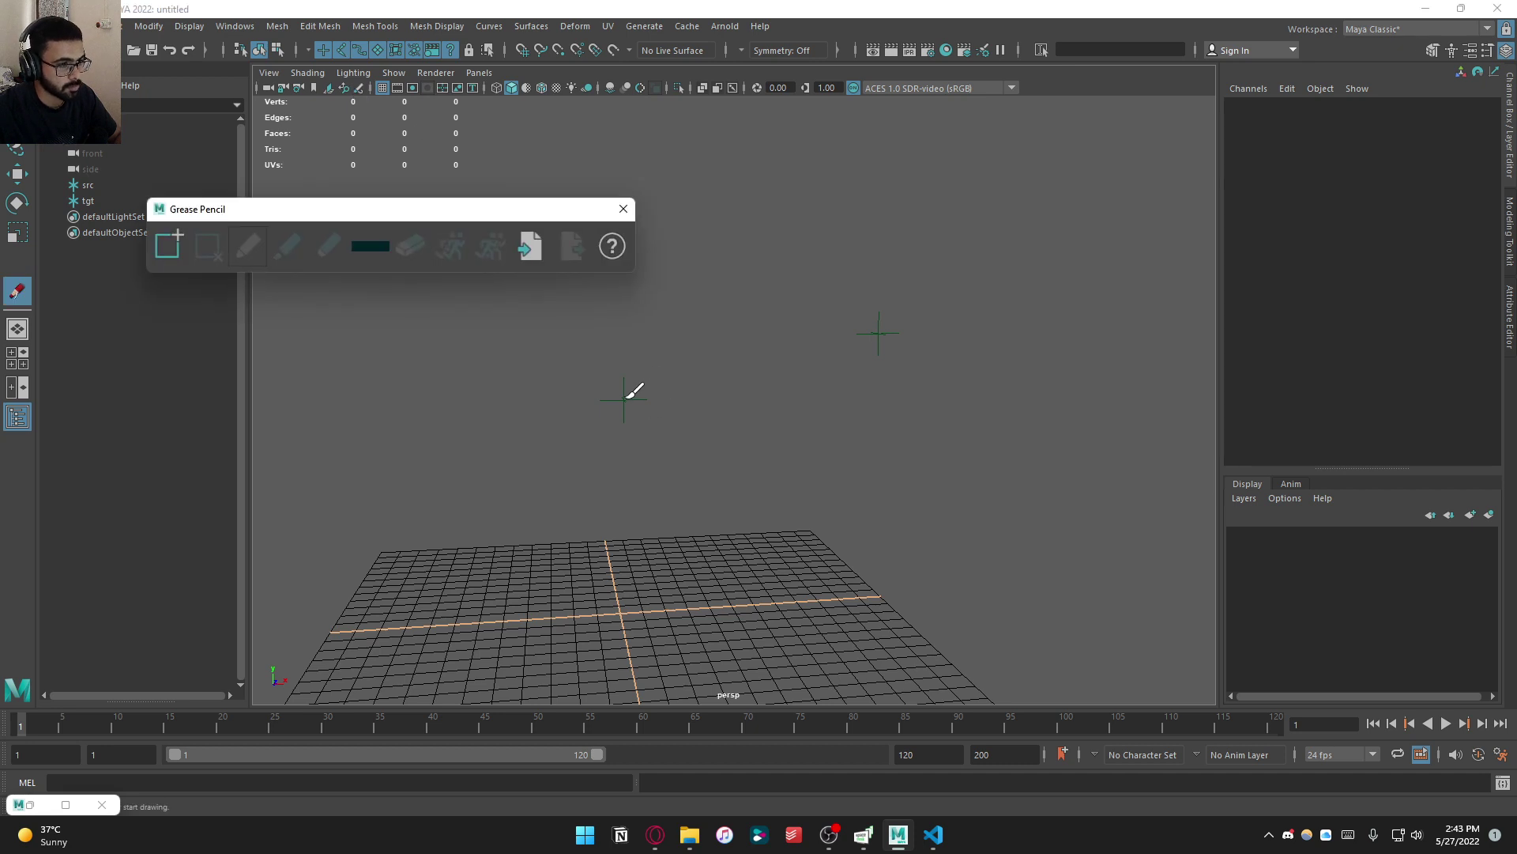
{"action": "left_click_drag", "start_coordinate": [625, 399], "coordinate": [866, 323]}
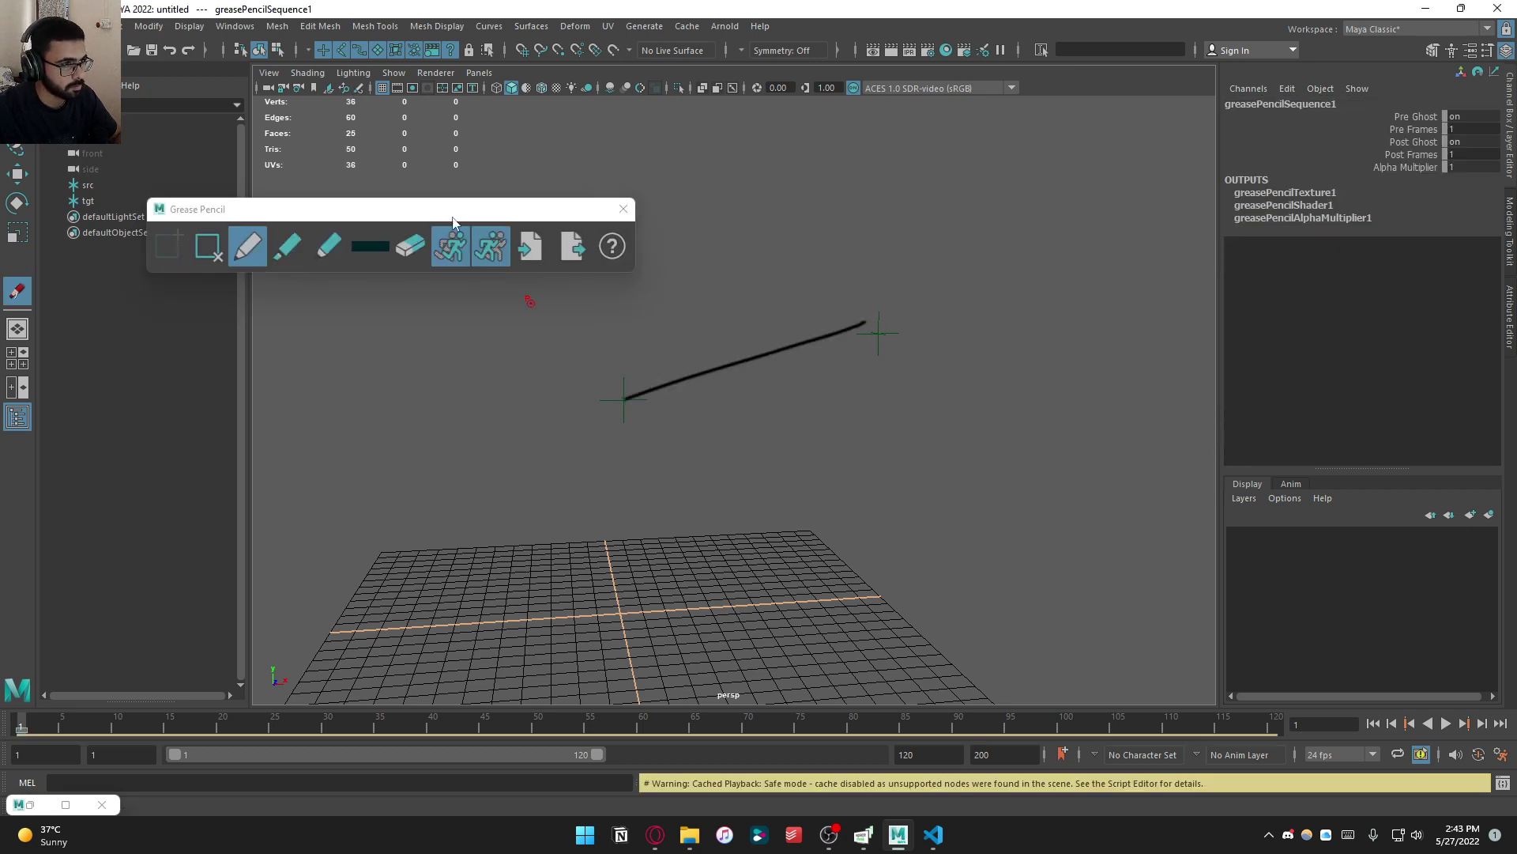
Undo the Grease Pencil line between the locators and close the Grease Pencil tool window
{"action": "key", "text": "ctrl+z"}
{"action": "left_click", "coordinate": [623, 209]}
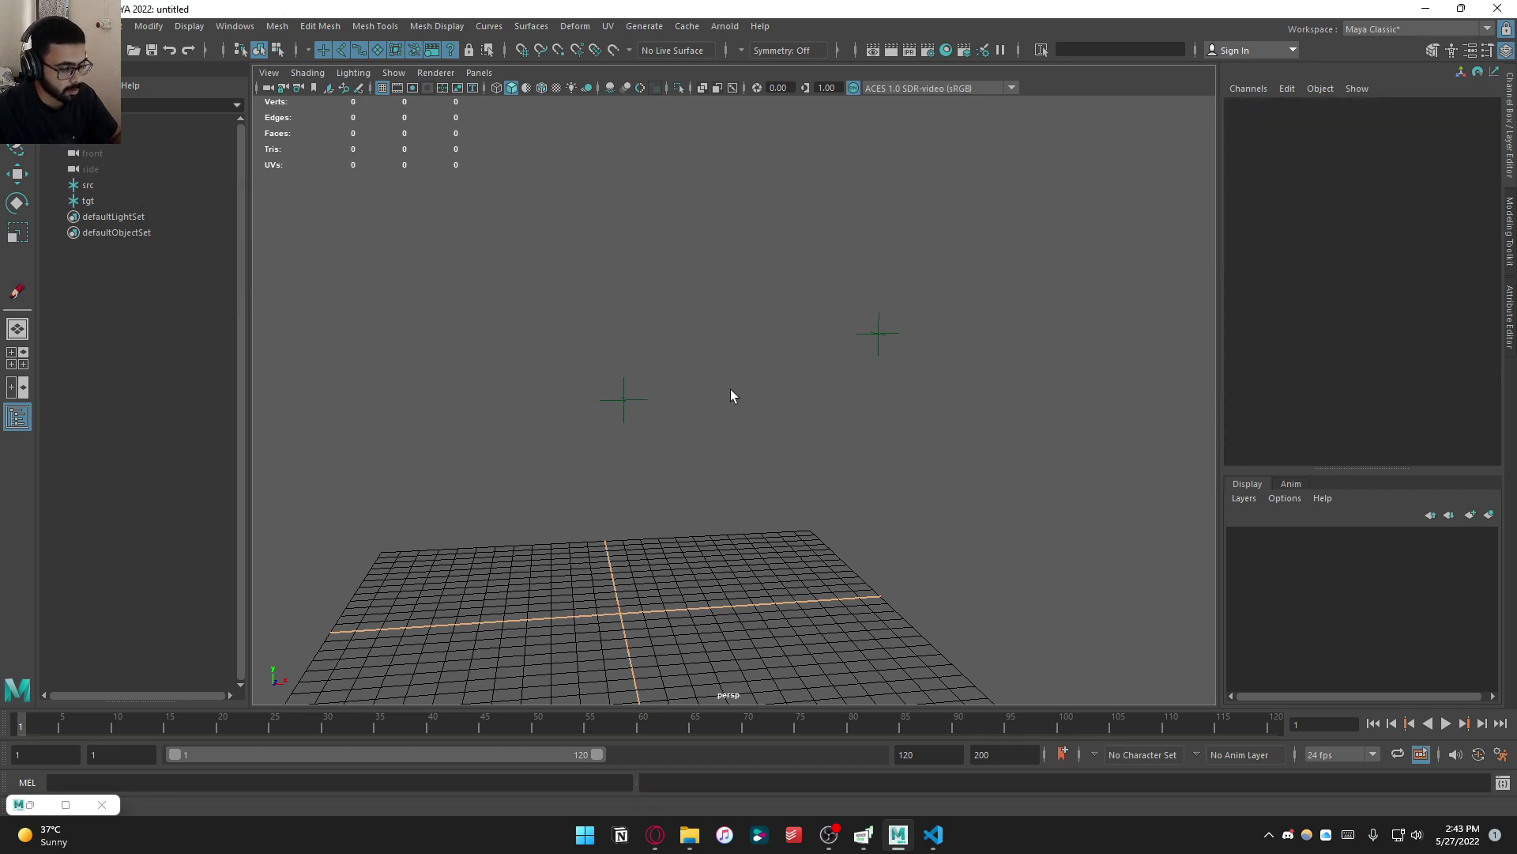
Open the Node Editor, fit it to half the screen and frame both locators in the remaining viewport area
{"action": "key", "text": "n"}
{"action": "left_click_drag", "start_coordinate": [623, 7], "coordinate": [1266, 69]}
{"action": "key", "text": "super"}
{"action": "left_click_drag", "start_coordinate": [668, 88], "coordinate": [1516, 150]}
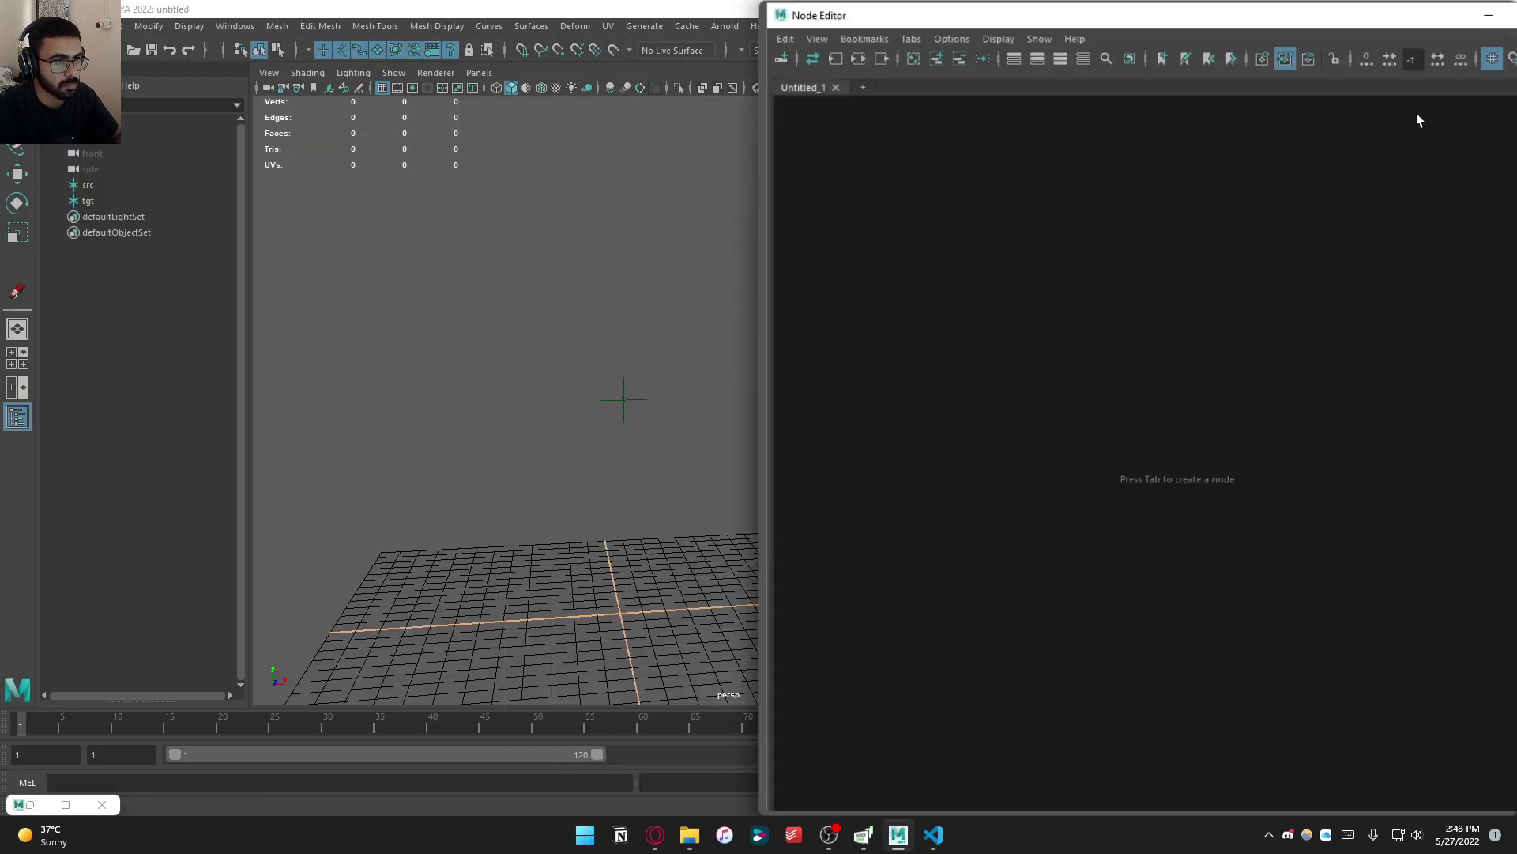
{"action": "middle_click_drag", "start_coordinate": [629, 496], "coordinate": [507, 512], "text": "alt"}
{"action": "scroll", "coordinate": [551, 518], "scroll_direction": "down", "scroll_amount": 1}
{"action": "middle_click_drag", "start_coordinate": [551, 519], "coordinate": [504, 538], "text": "alt"}
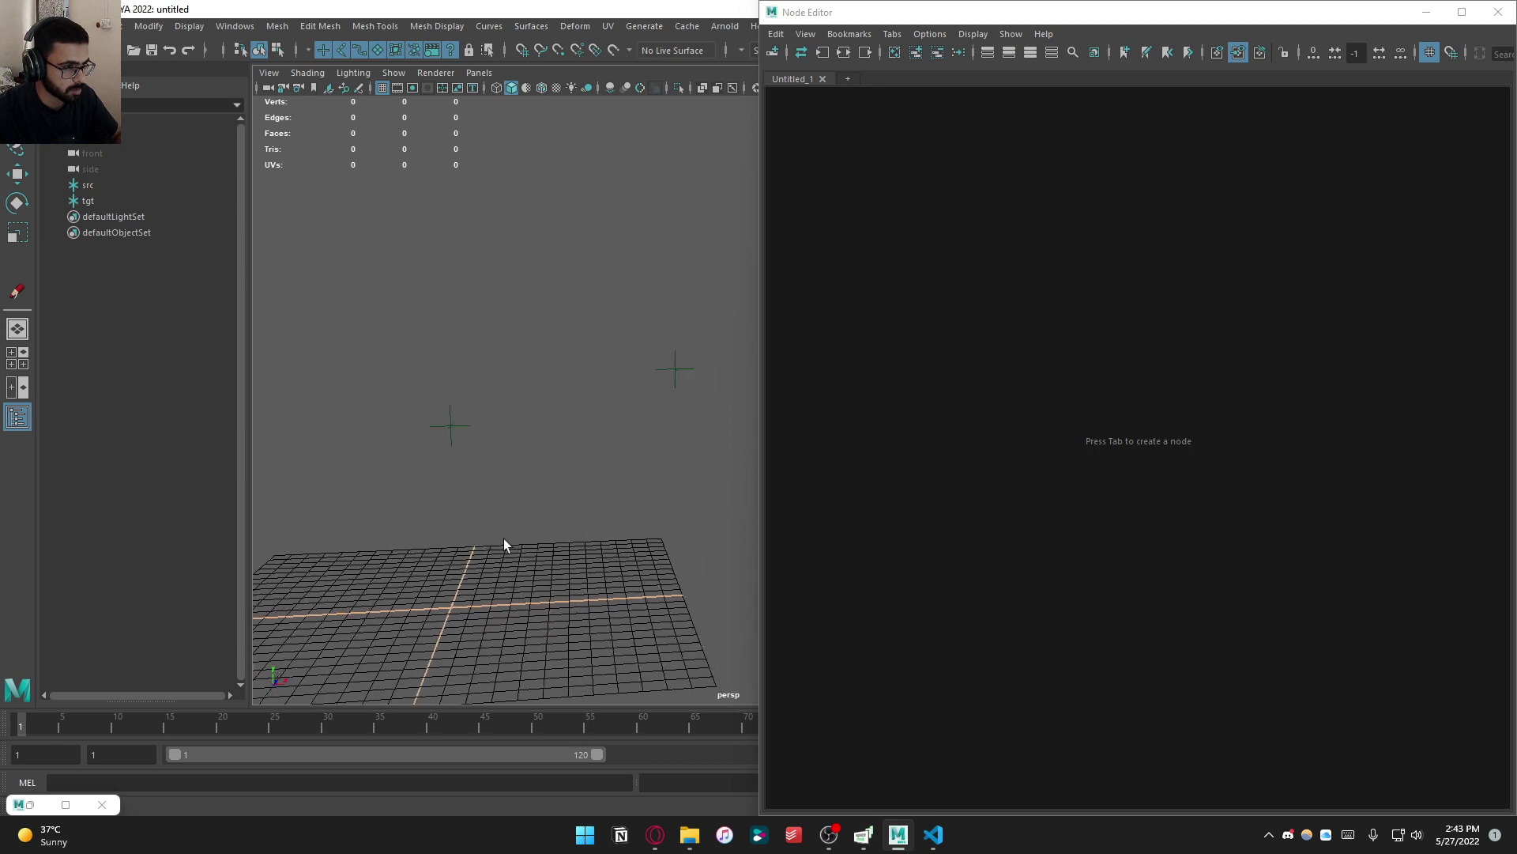
Add the src locator to the Node Editor graph and remove the extra nodes so only src remains
{"action": "left_click_drag", "start_coordinate": [417, 341], "coordinate": [469, 467]}
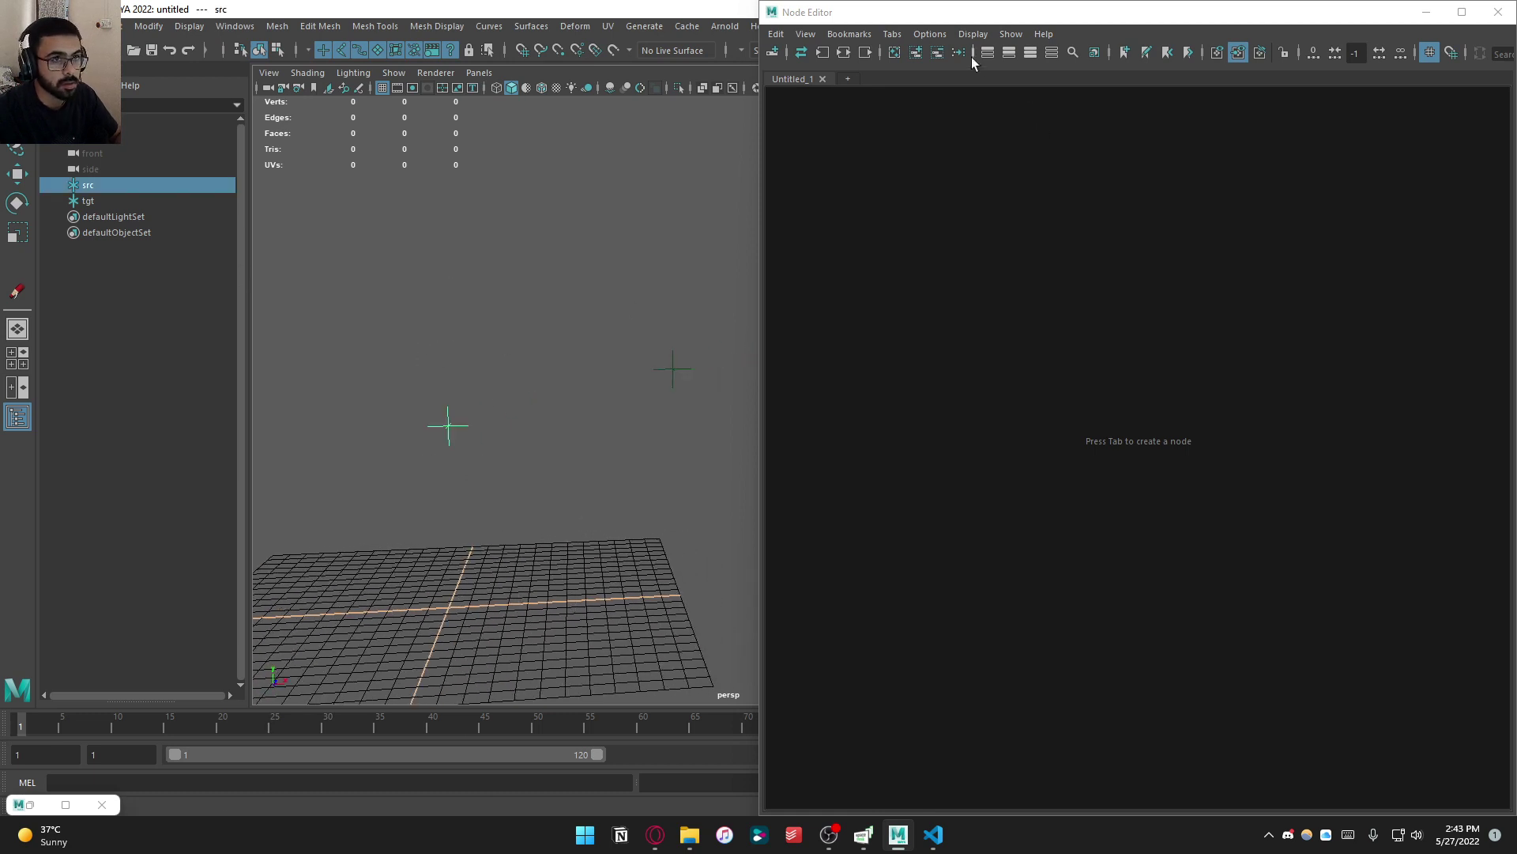
{"action": "left_click", "coordinate": [916, 52]}
{"action": "middle_click_drag", "start_coordinate": [1228, 462], "coordinate": [1093, 421], "text": "alt"}
{"action": "left_click_drag", "start_coordinate": [1167, 552], "coordinate": [936, 433]}
{"action": "left_click", "coordinate": [938, 52]}
{"action": "mouse_move", "coordinate": [632, 448]}
{"action": "left_mouse_down", "text": "alt"}
{"action": "mouse_move", "coordinate": [631, 410]}
{"action": "mouse_move", "coordinate": [656, 438]}
{"action": "left_mouse_up", "text": "alt"}
{"action": "middle_click_drag", "start_coordinate": [656, 437], "coordinate": [667, 486], "text": "alt"}
{"action": "left_click", "coordinate": [667, 486]}
{"action": "left_click_drag", "start_coordinate": [711, 465], "coordinate": [620, 352]}
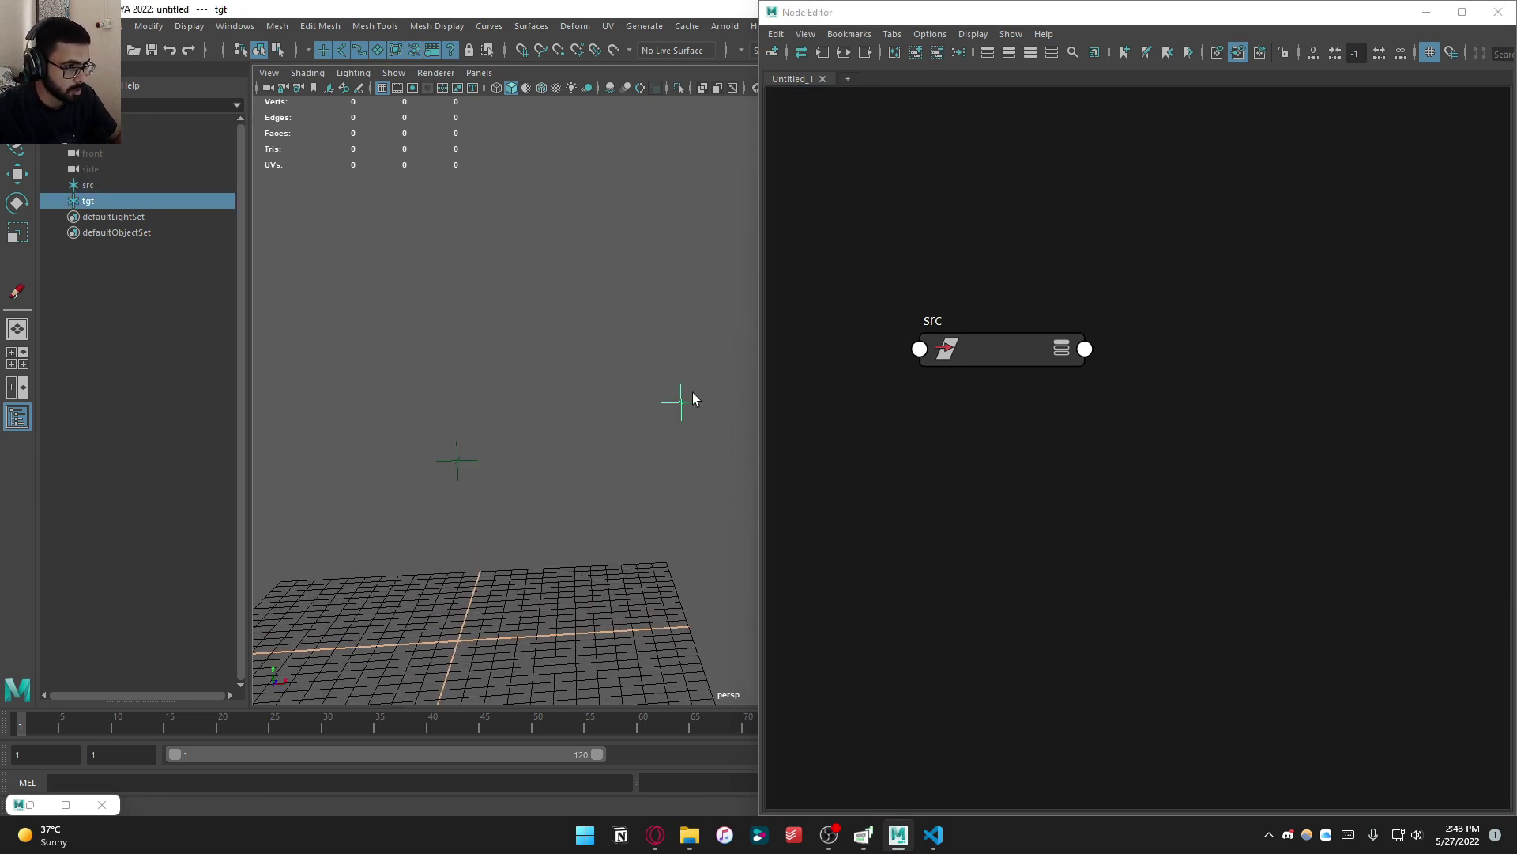
{"action": "key", "text": "3"}
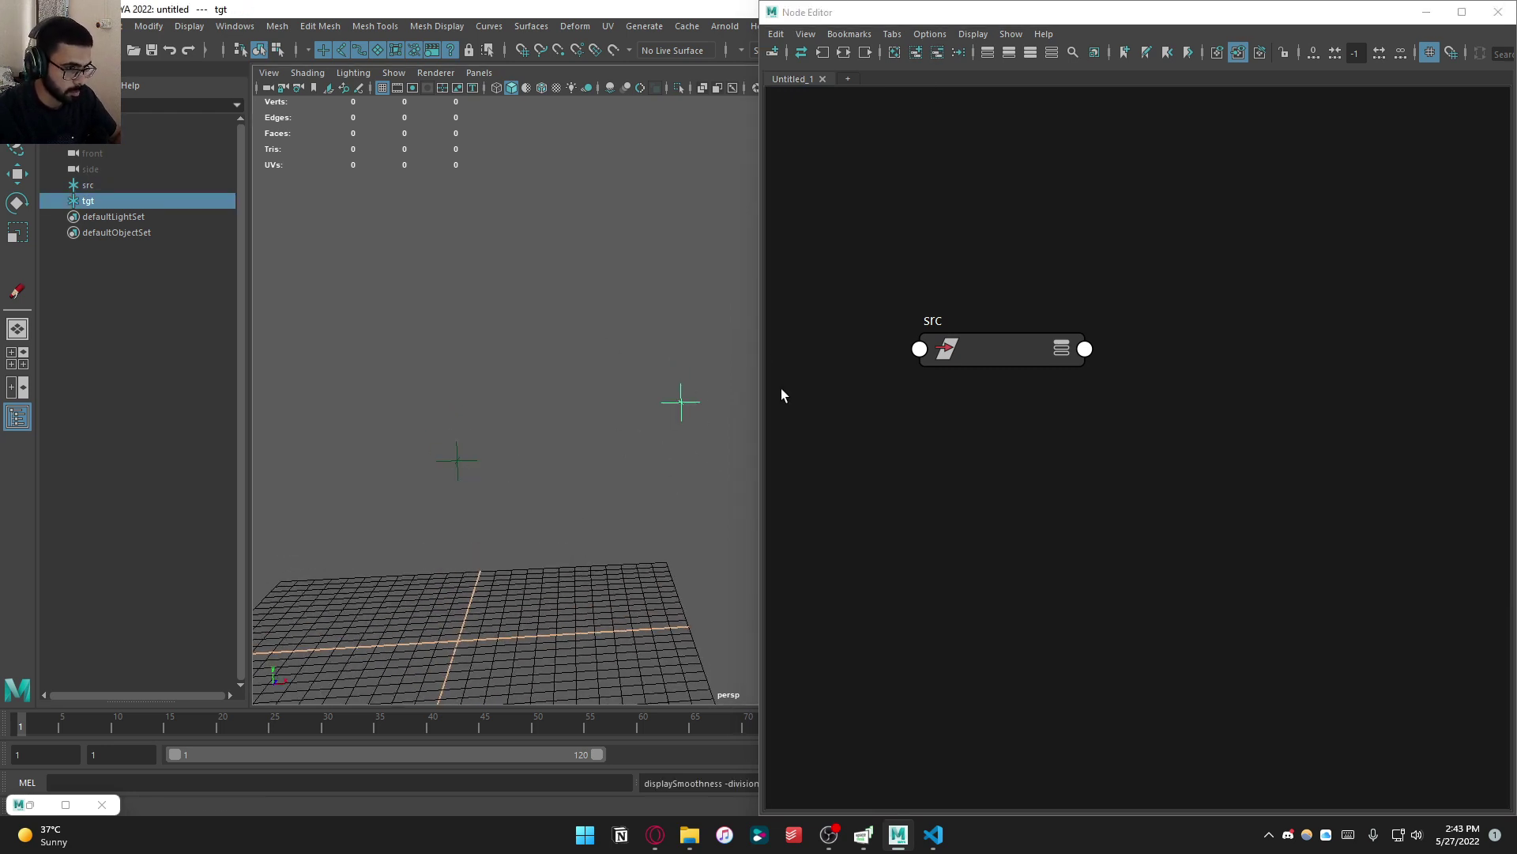
{"action": "left_click", "coordinate": [517, 348]}
Draw a Grease Pencil path from the grid origin through src to tgt, labelling its two segments A and B
{"action": "left_click", "coordinate": [359, 88]}
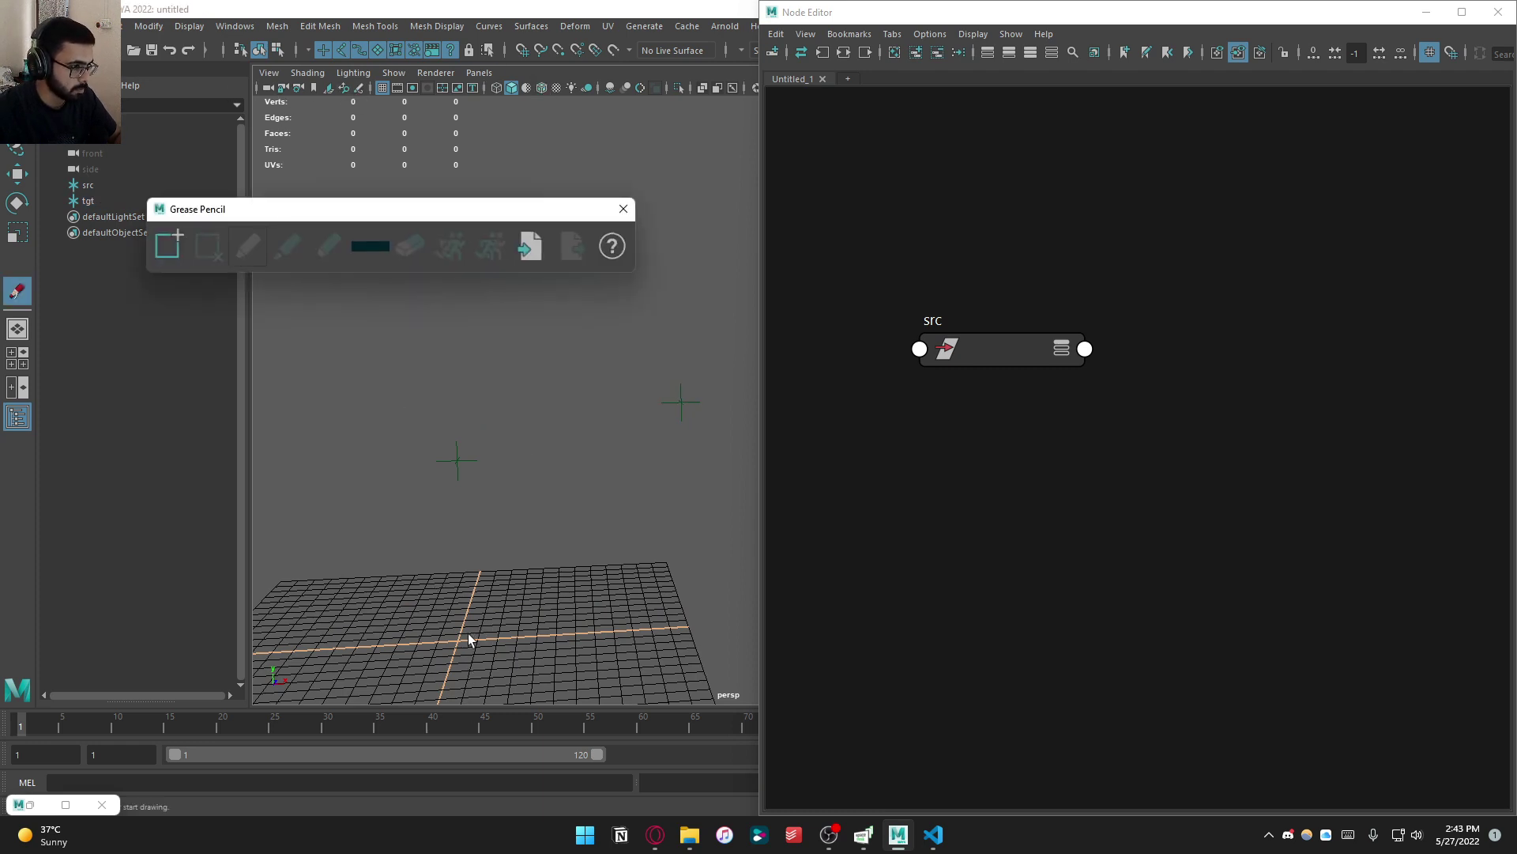
{"action": "mouse_move", "coordinate": [461, 642]}
{"action": "left_mouse_down"}
{"action": "mouse_move", "coordinate": [458, 458]}
{"action": "mouse_move", "coordinate": [694, 395]}
{"action": "left_mouse_up"}
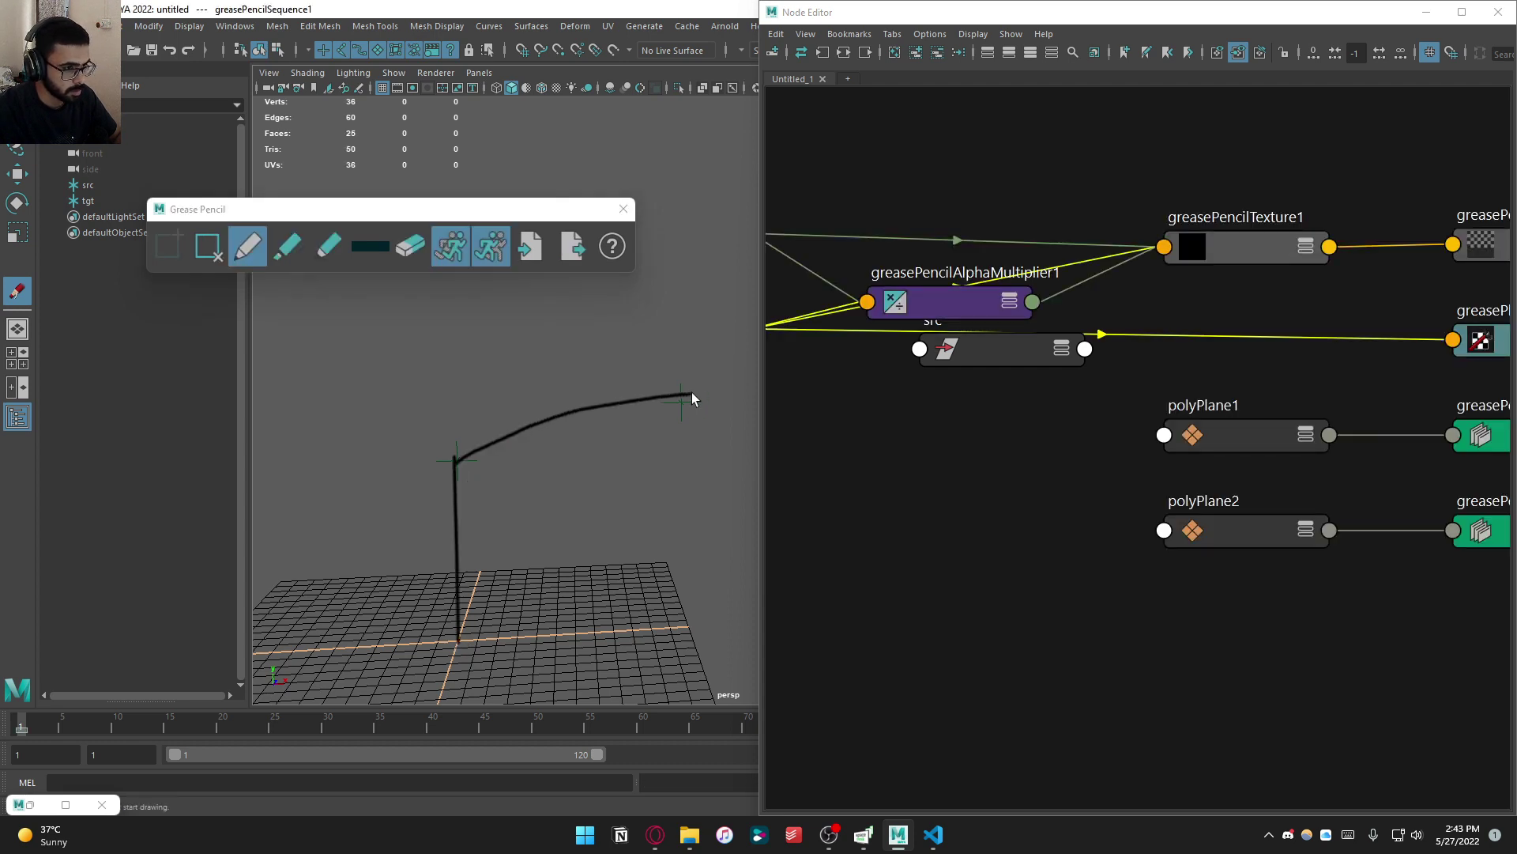
{"action": "left_click_drag", "start_coordinate": [388, 581], "coordinate": [420, 565]}
{"action": "left_click_drag", "start_coordinate": [359, 550], "coordinate": [419, 538]}
{"action": "left_click_drag", "start_coordinate": [521, 381], "coordinate": [525, 405]}
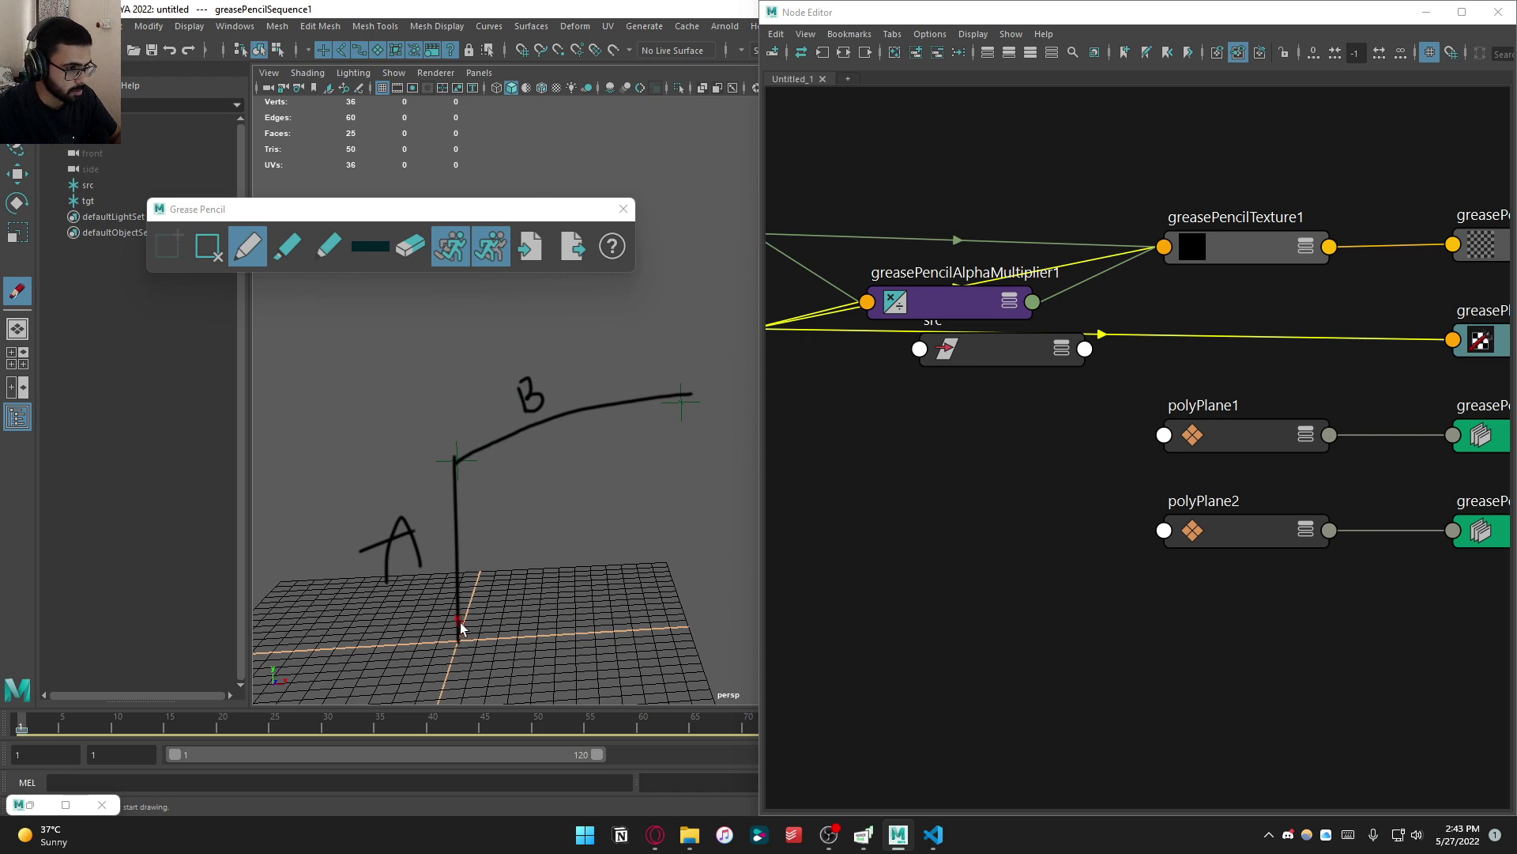
Sketch a long diagonal line from the origin, arrows pointing back along both paths, and another stroke from src towards tgt
{"action": "right_click_drag", "start_coordinate": [680, 498], "coordinate": [643, 495], "text": "alt"}
{"action": "left_click_drag", "start_coordinate": [461, 644], "coordinate": [790, 228]}
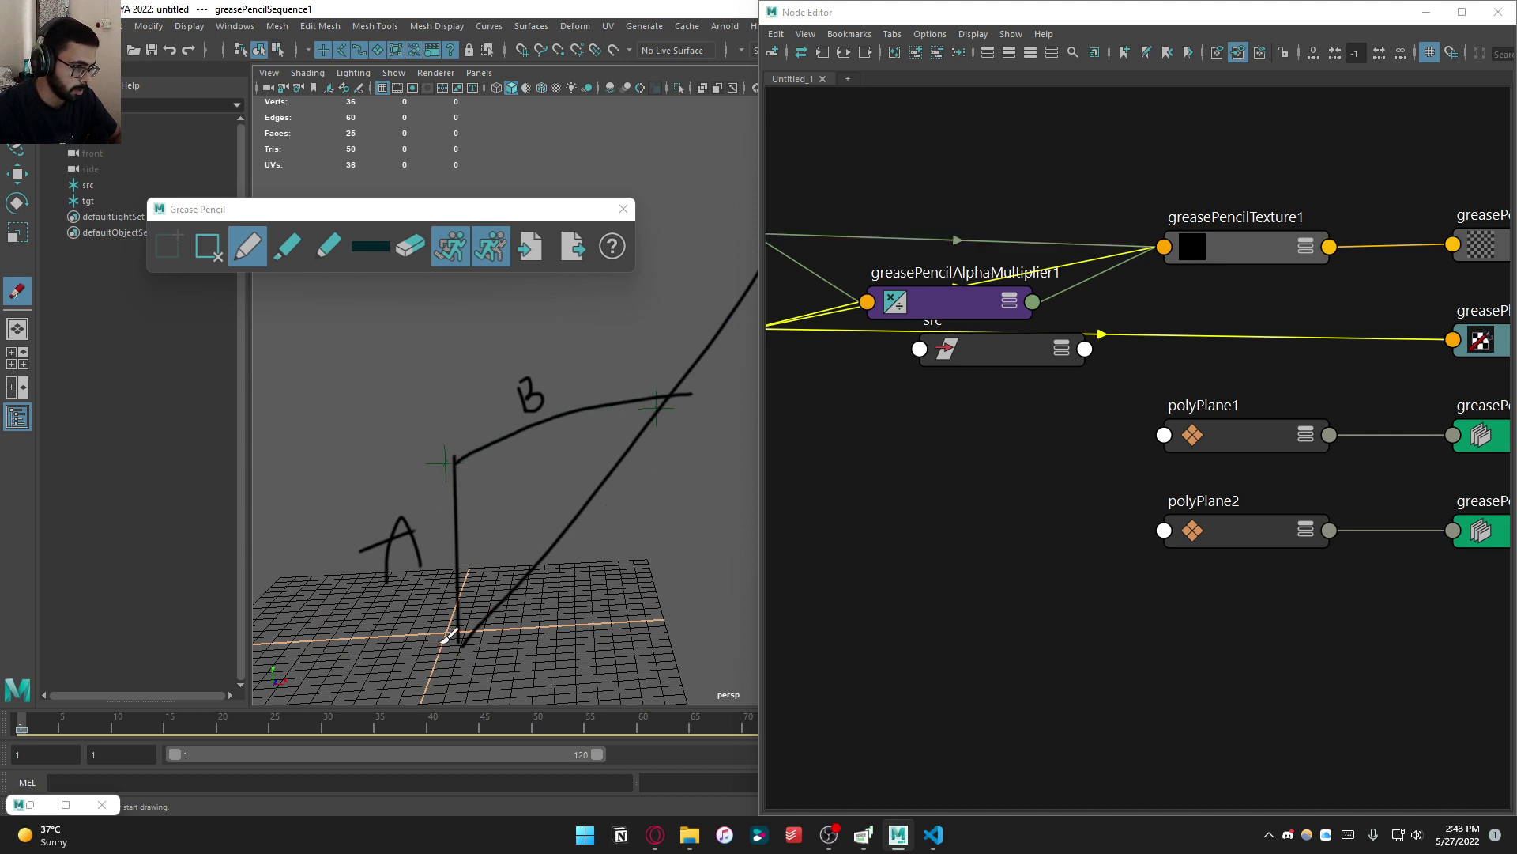
{"action": "mouse_move", "coordinate": [448, 627]}
{"action": "left_mouse_down"}
{"action": "mouse_move", "coordinate": [427, 482]}
{"action": "mouse_move", "coordinate": [451, 662]}
{"action": "left_mouse_up"}
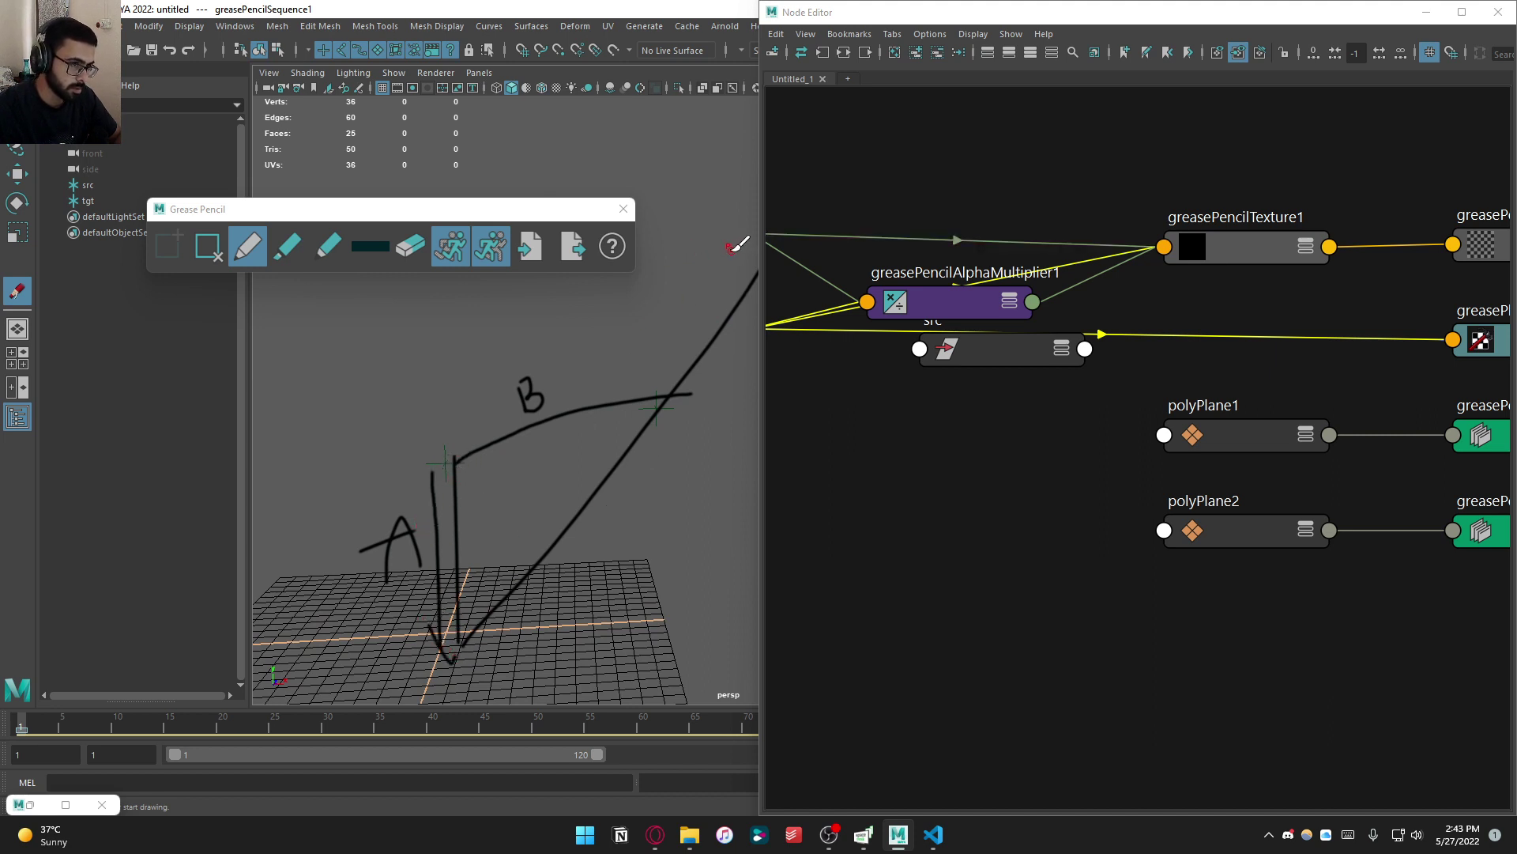
{"action": "mouse_move", "coordinate": [742, 249]}
{"action": "left_mouse_down"}
{"action": "mouse_move", "coordinate": [559, 452]}
{"action": "mouse_move", "coordinate": [625, 454]}
{"action": "left_mouse_up"}
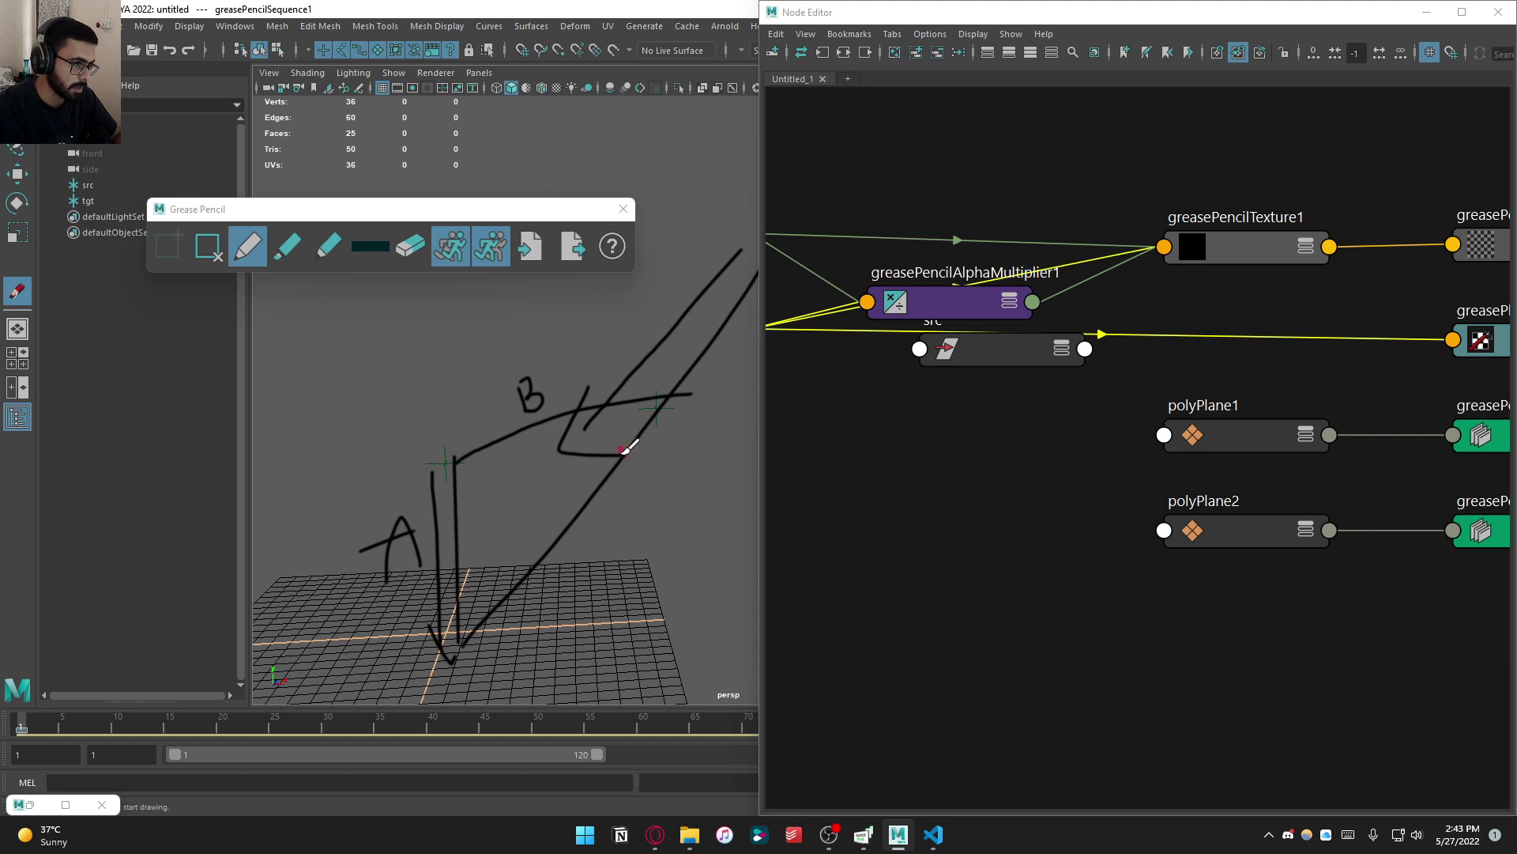
{"action": "left_click_drag", "start_coordinate": [477, 446], "coordinate": [715, 357]}
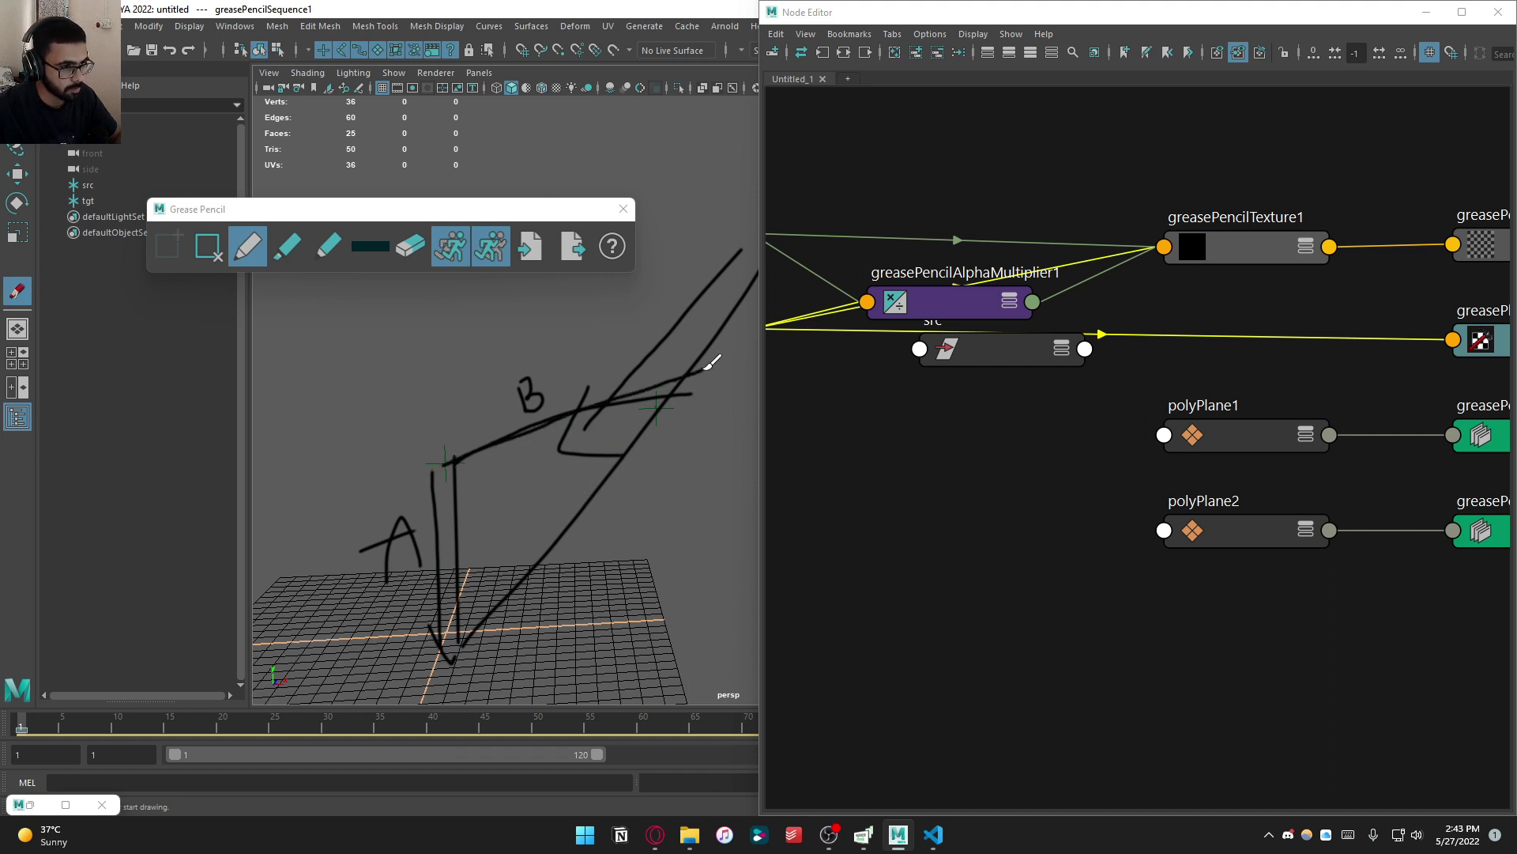
Delete the Grease Pencil drawing and close the Grease Pencil tool window
{"action": "key", "text": "Delete"}
{"action": "key", "text": "q"}
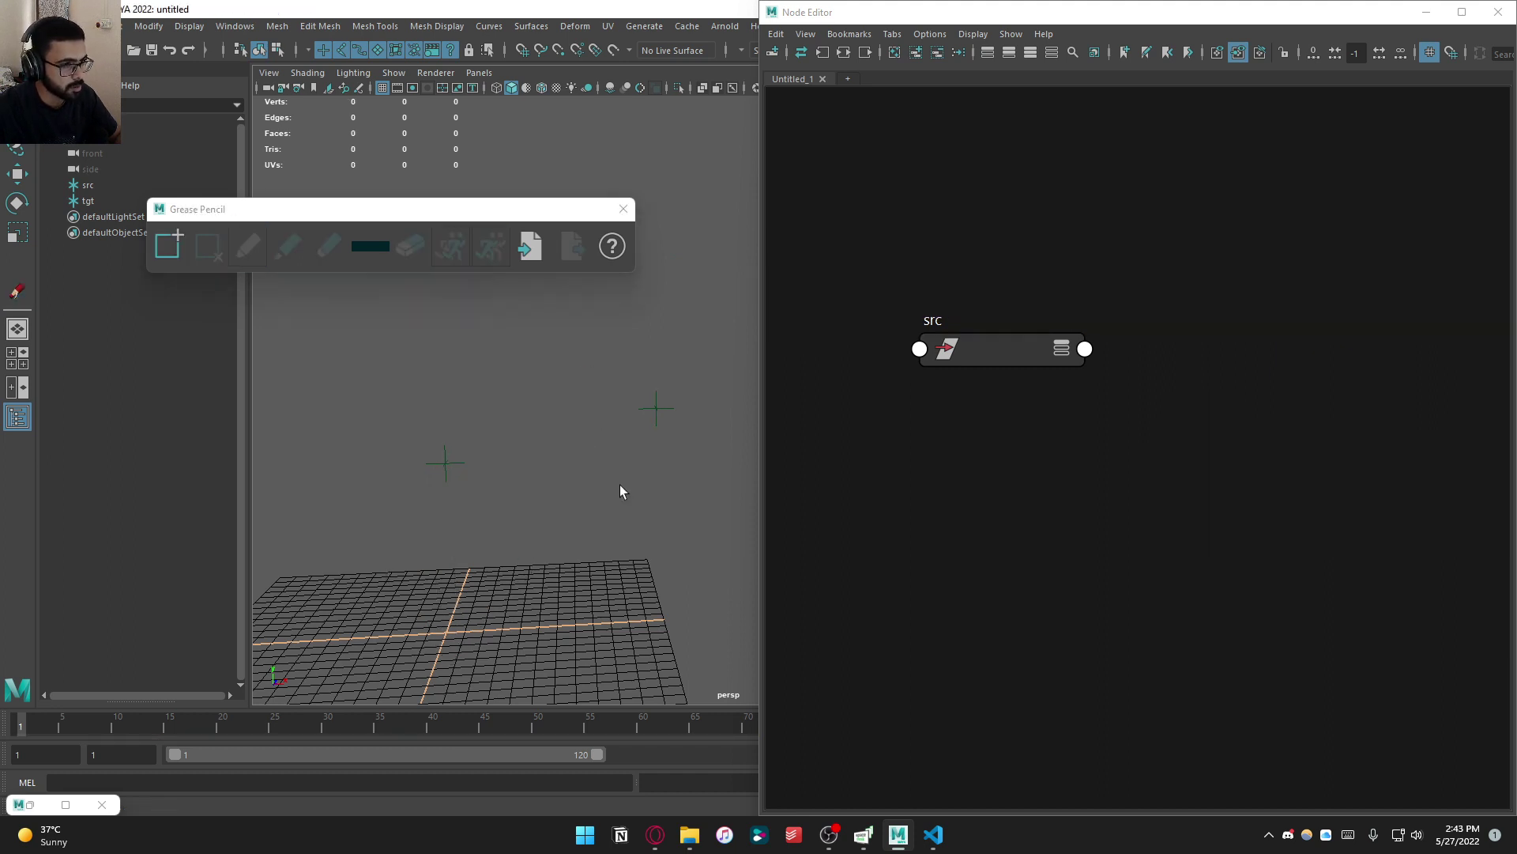
{"action": "left_click", "coordinate": [957, 465]}
{"action": "scroll", "coordinate": [1011, 465], "scroll_direction": "down", "scroll_amount": 2}
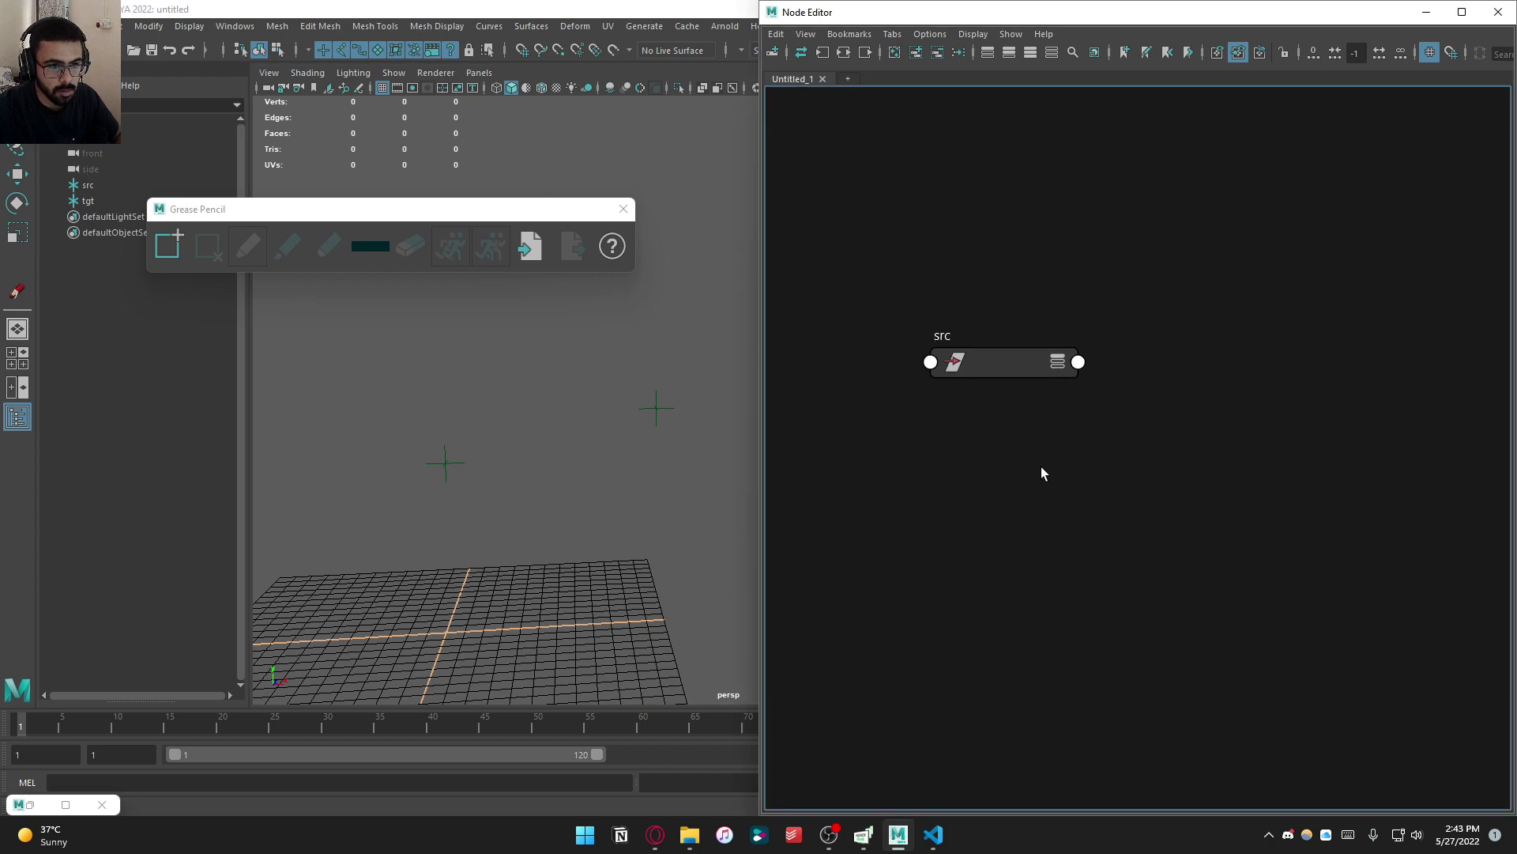
{"action": "middle_click_drag", "start_coordinate": [1041, 466], "coordinate": [1052, 486], "text": "alt"}
{"action": "left_click", "coordinate": [627, 208]}
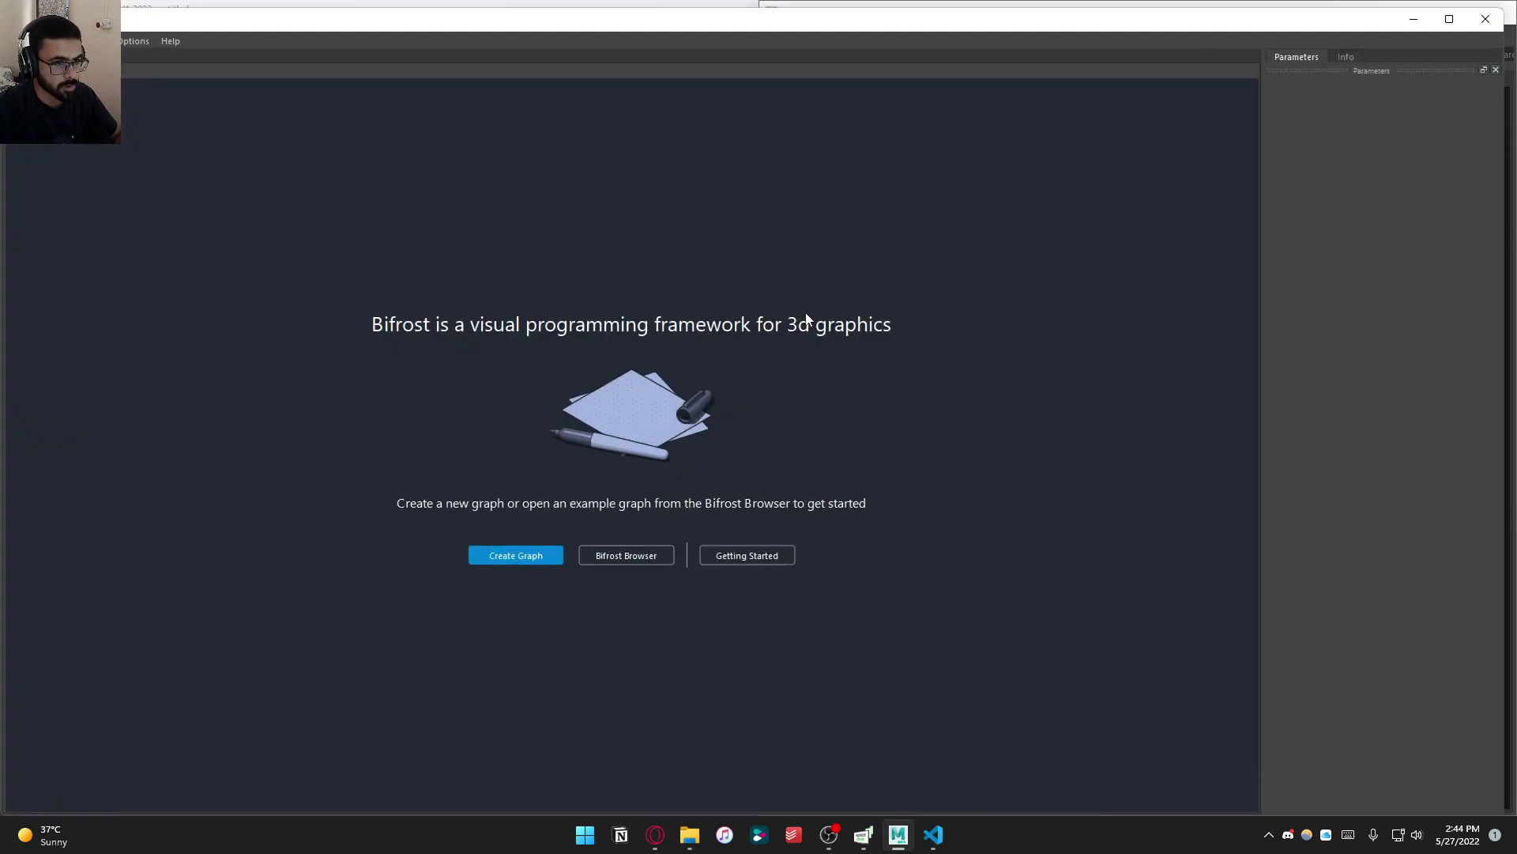
Arrange the Bifrost Graph Editor beside the viewport and create a new Bifrost graph
{"action": "left_click_drag", "start_coordinate": [725, 3], "coordinate": [1130, 218]}
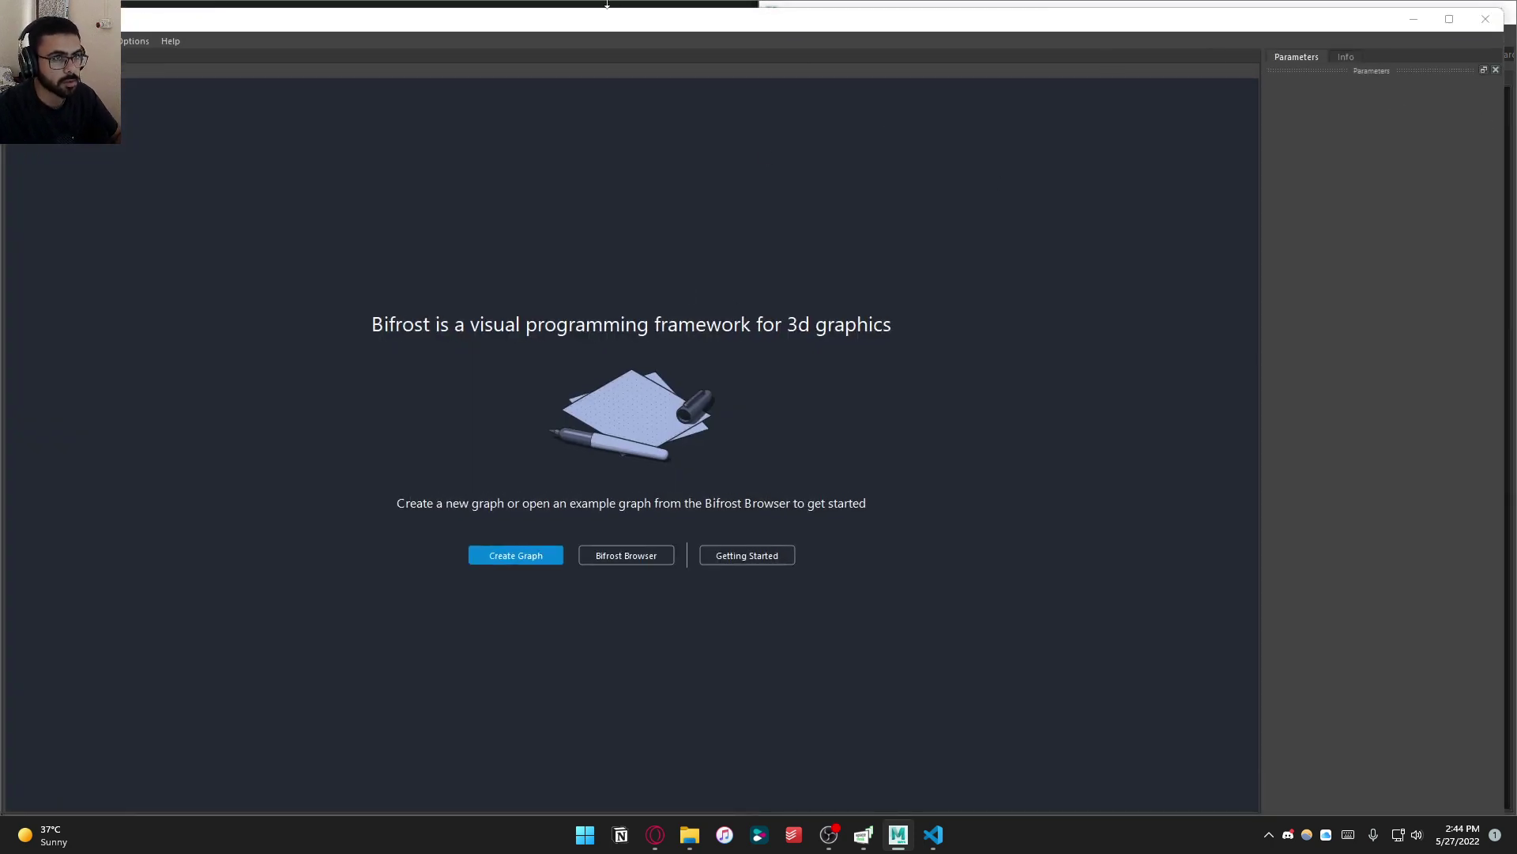
{"action": "left_click_drag", "start_coordinate": [646, 21], "coordinate": [768, 163]}
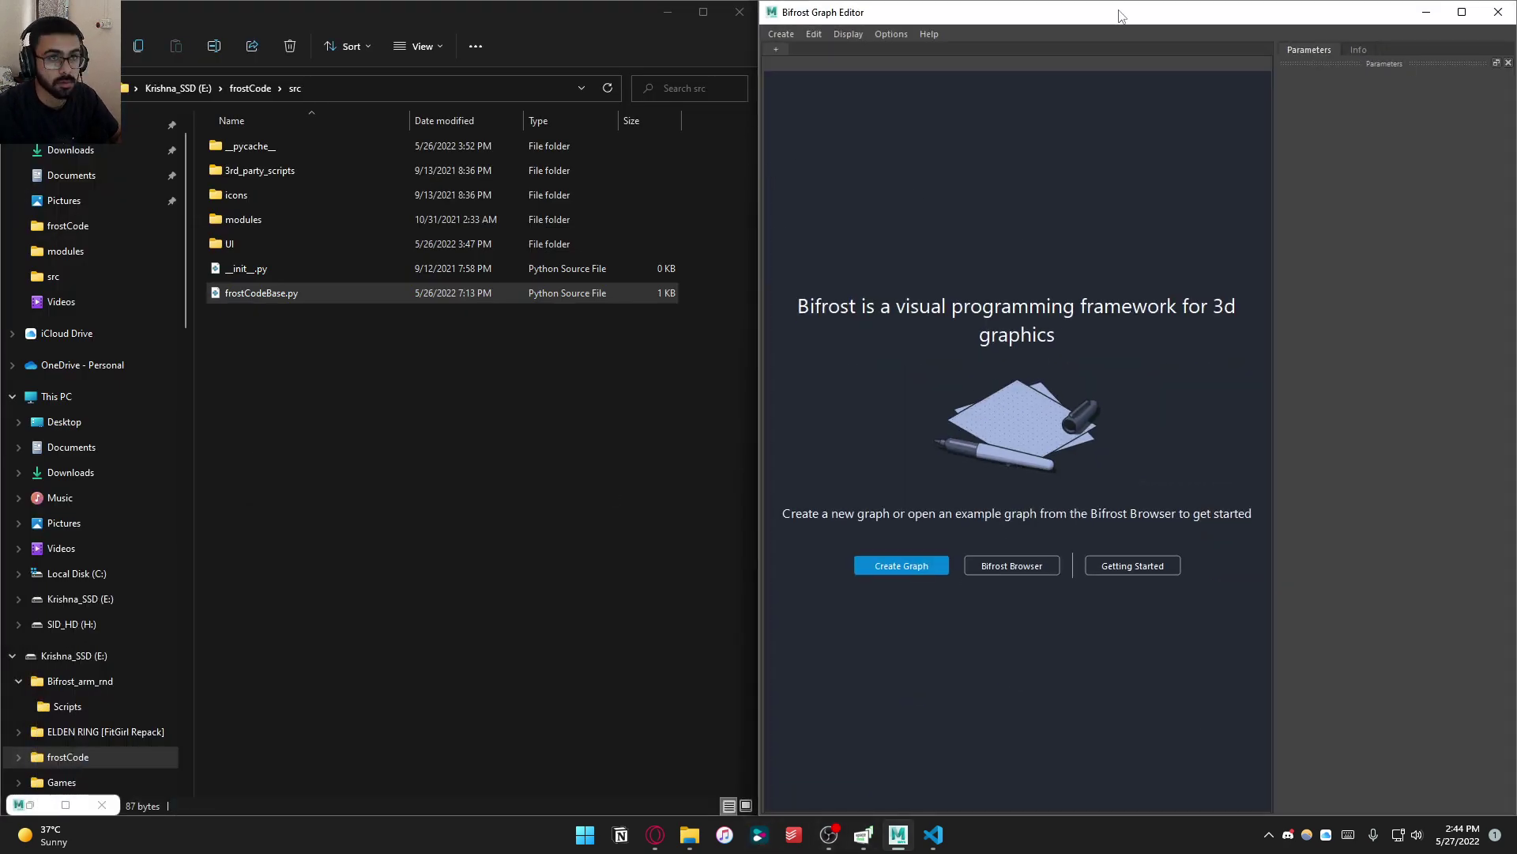
{"action": "left_click_drag", "start_coordinate": [1114, 14], "coordinate": [1105, 301]}
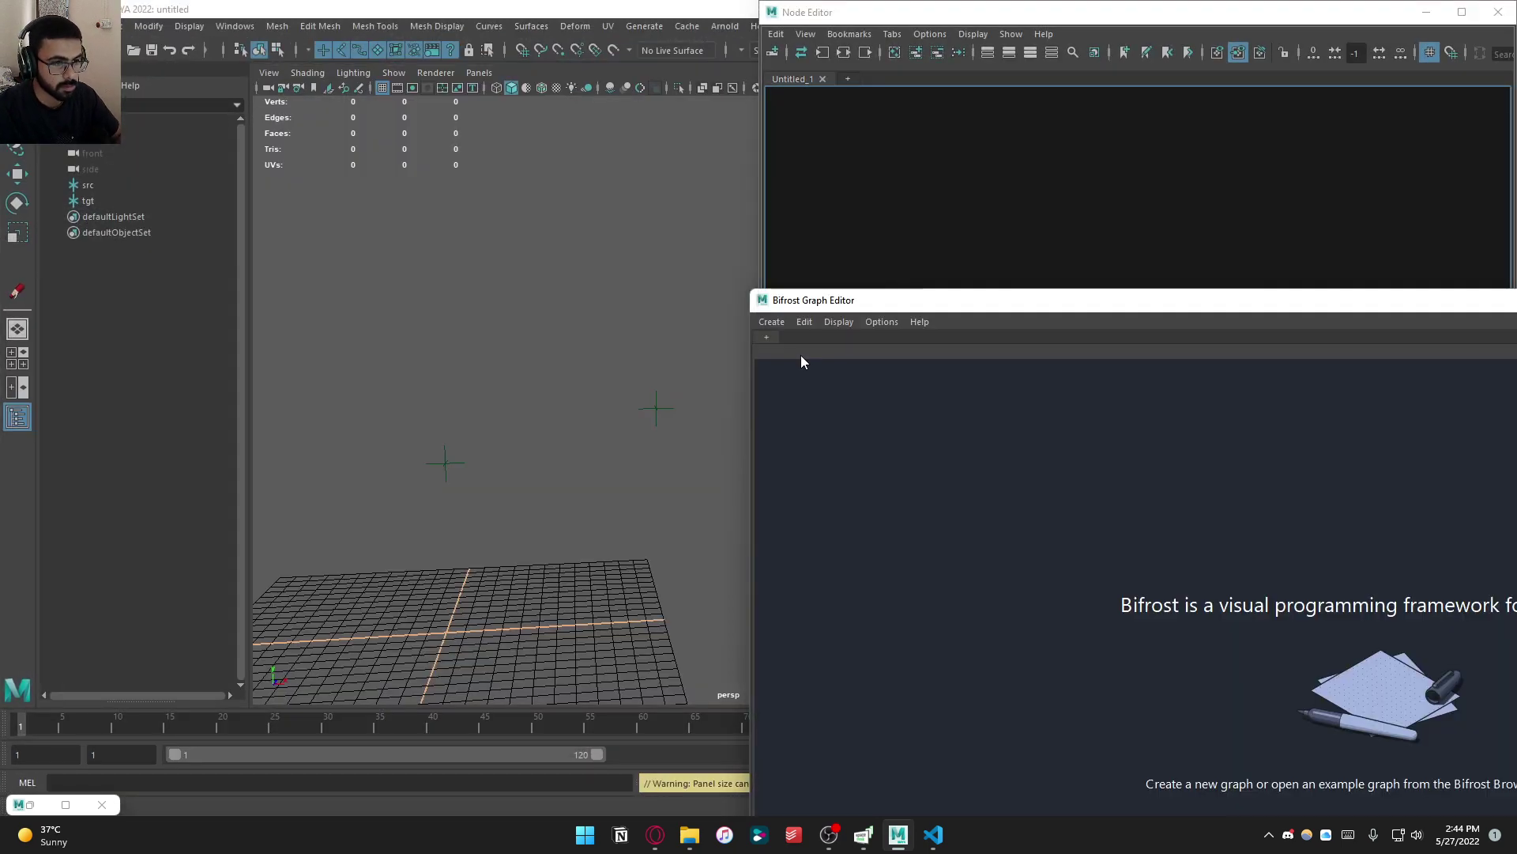
{"action": "left_click", "coordinate": [899, 566]}
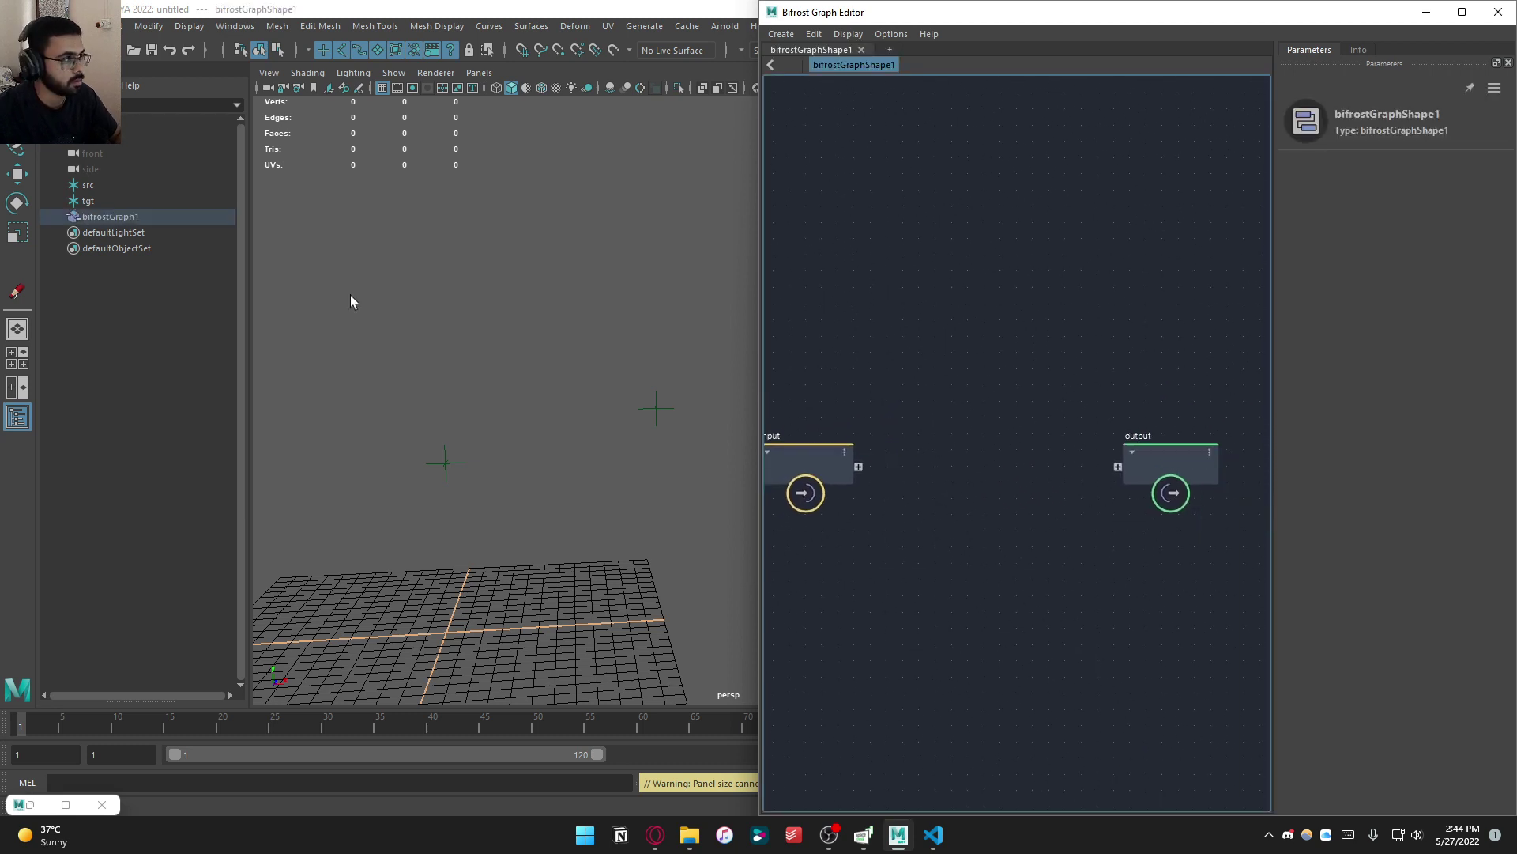
Convert the new Bifrost graph from BifrostGraphShape to BifrostBoard (DG node)
{"action": "left_click", "coordinate": [132, 220]}
{"action": "right_click", "coordinate": [132, 219]}
{"action": "left_click", "coordinate": [893, 264]}
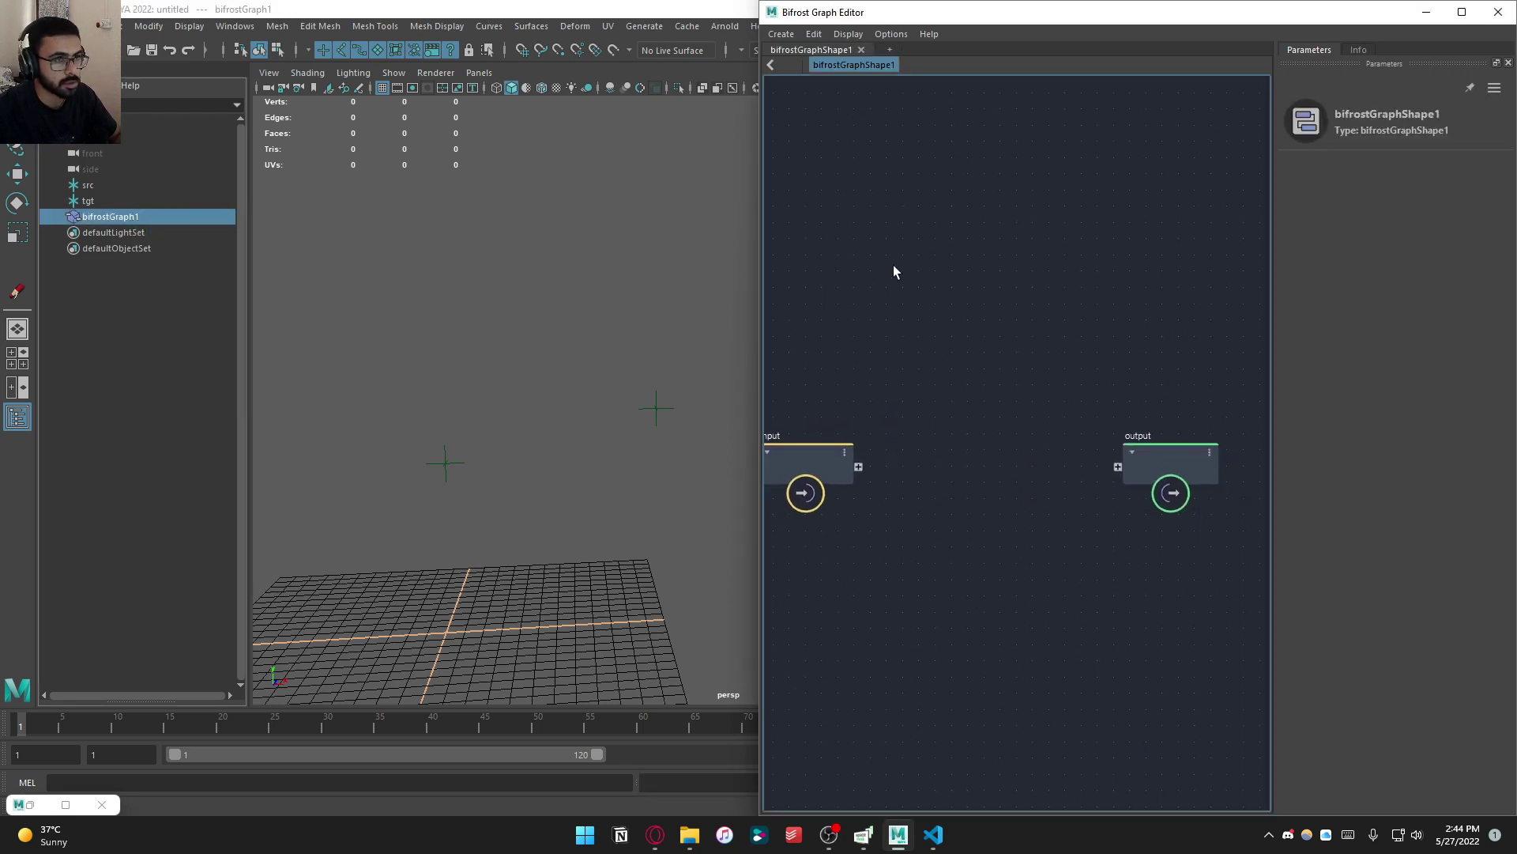
{"action": "left_click", "coordinate": [848, 34]}
{"action": "mouse_move", "coordinate": [819, 36]}
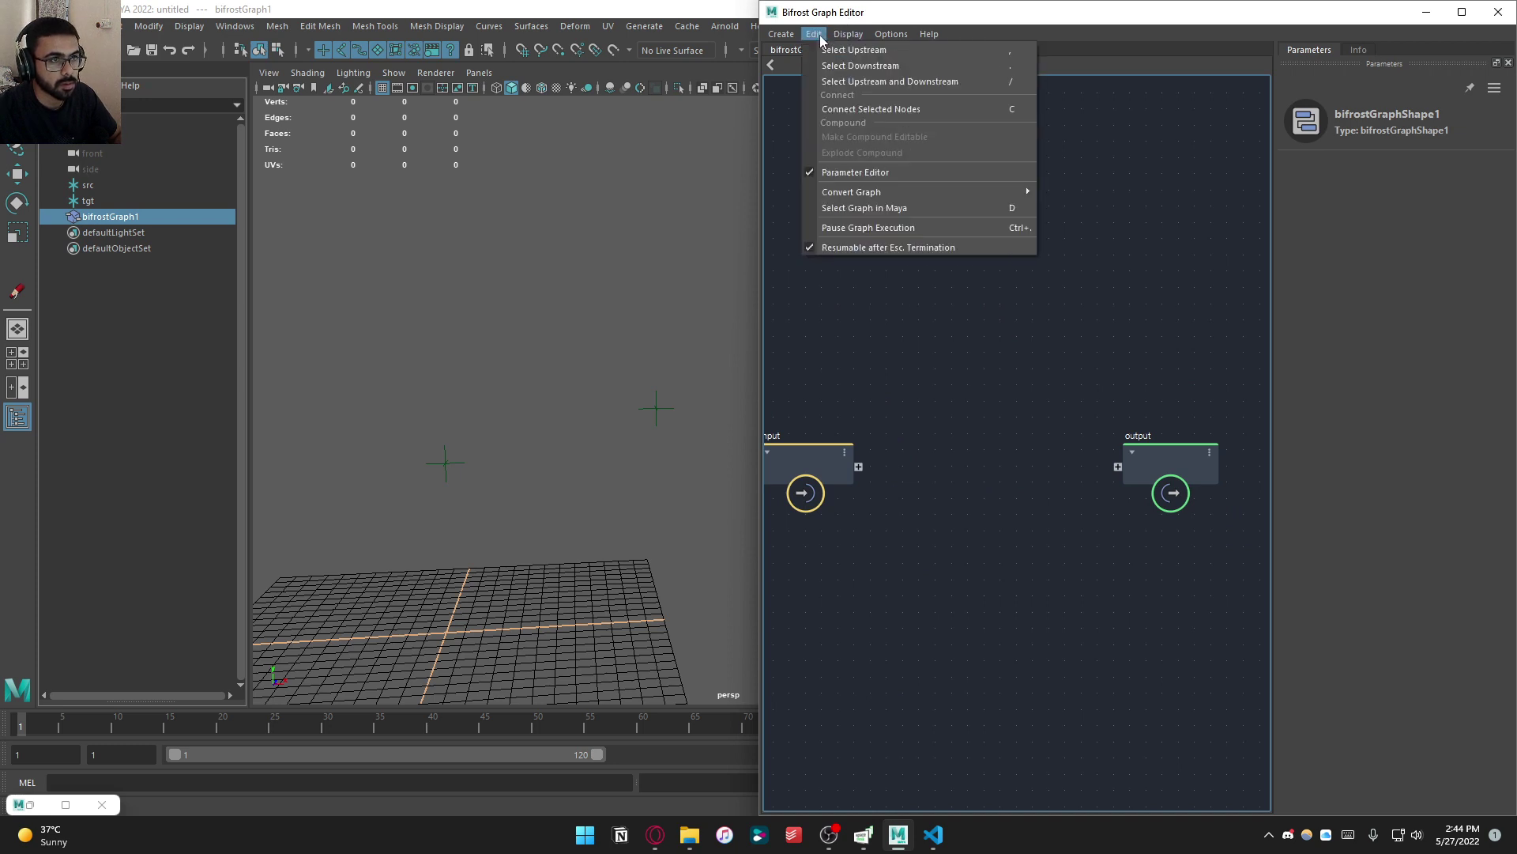
{"action": "mouse_move", "coordinate": [890, 34]}
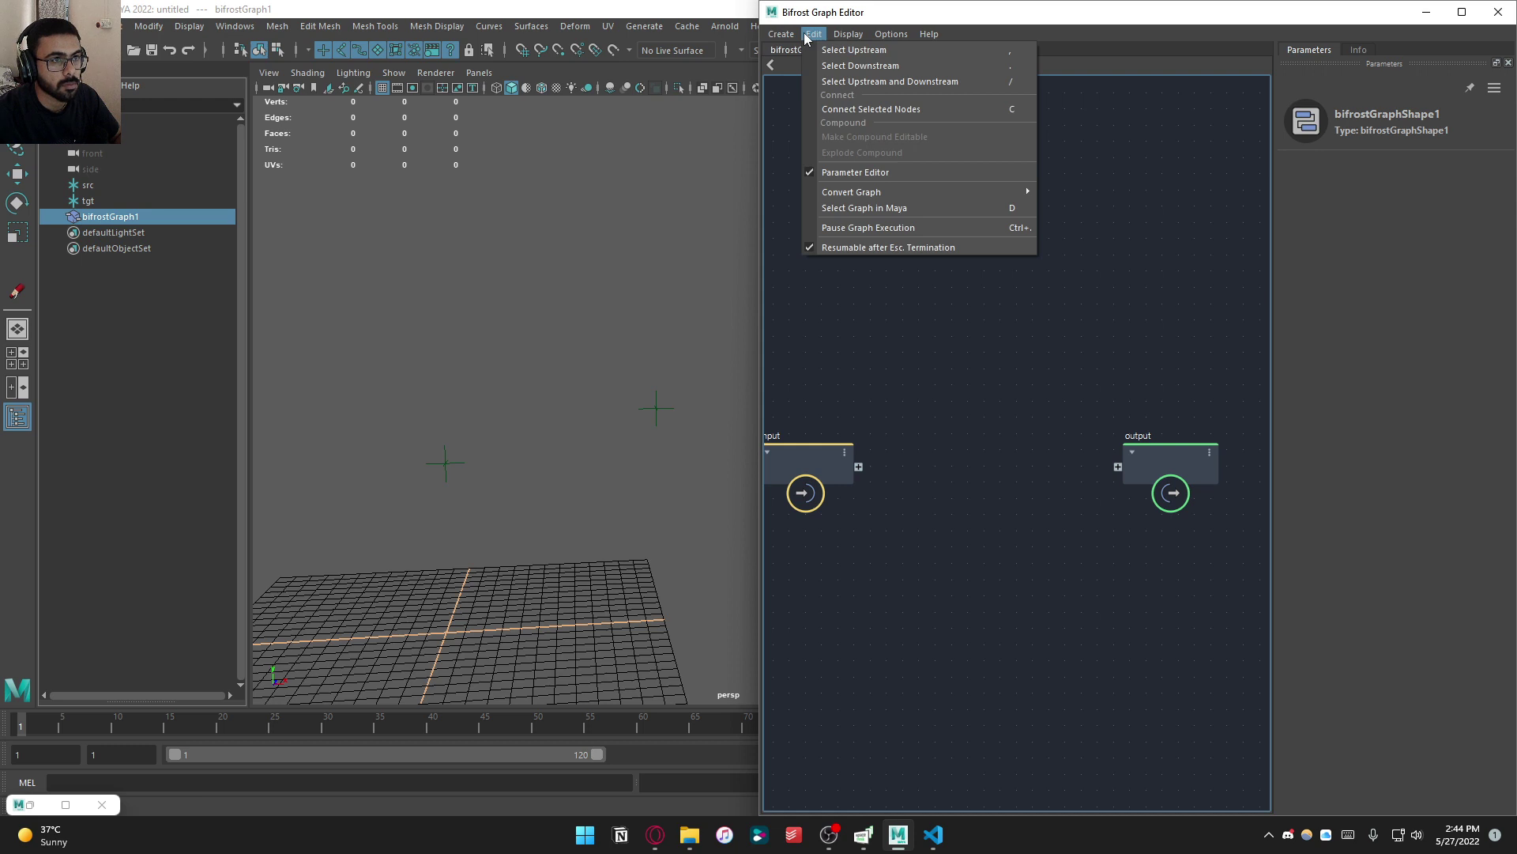
{"action": "mouse_move", "coordinate": [1008, 193]}
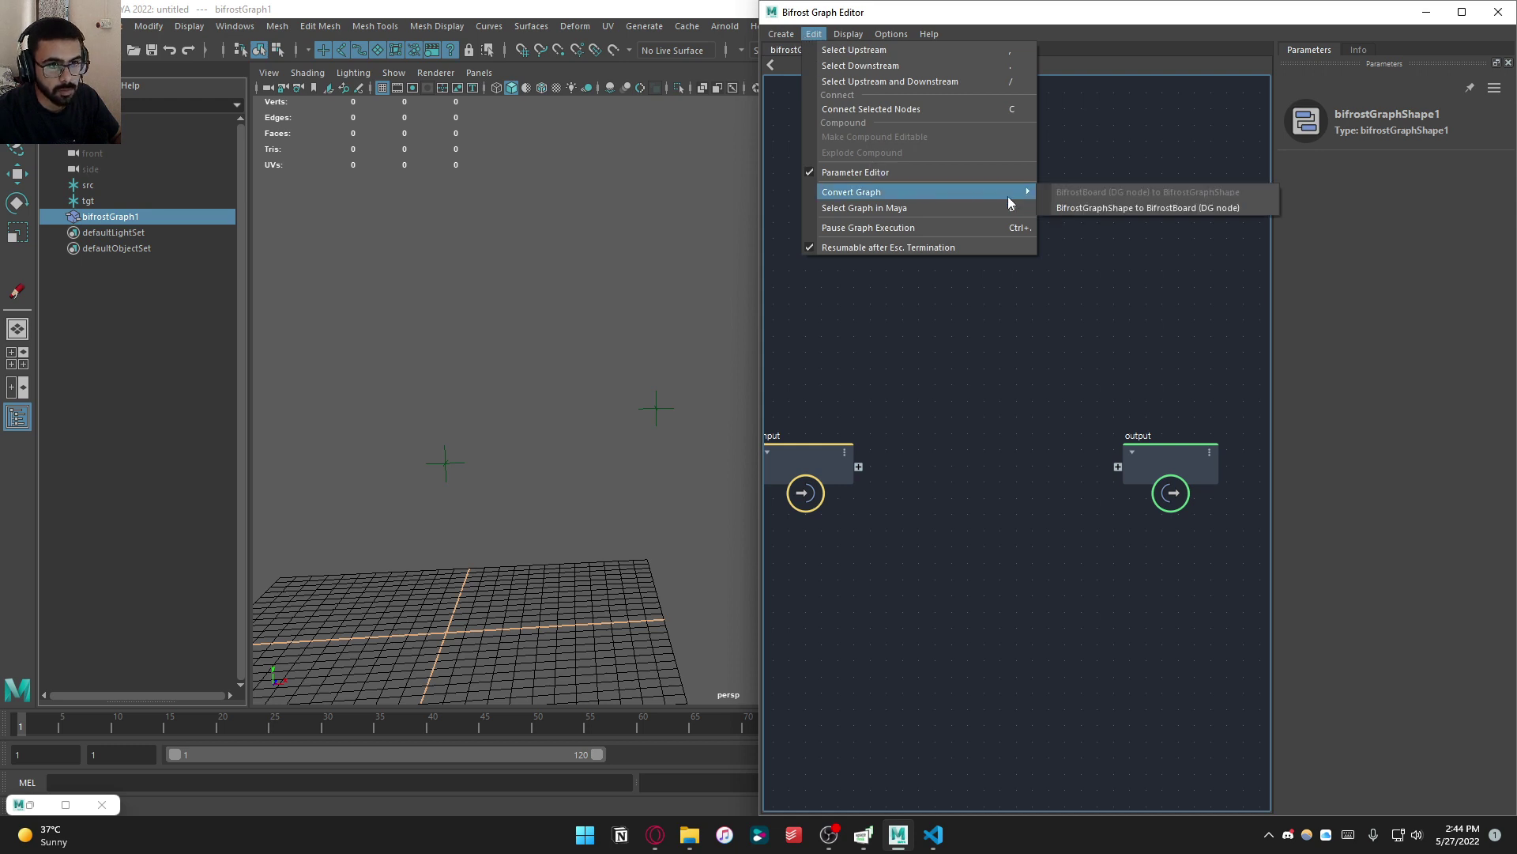
{"action": "left_click", "coordinate": [1086, 199]}
{"action": "scroll", "coordinate": [1004, 393], "scroll_direction": "down", "scroll_amount": 1}
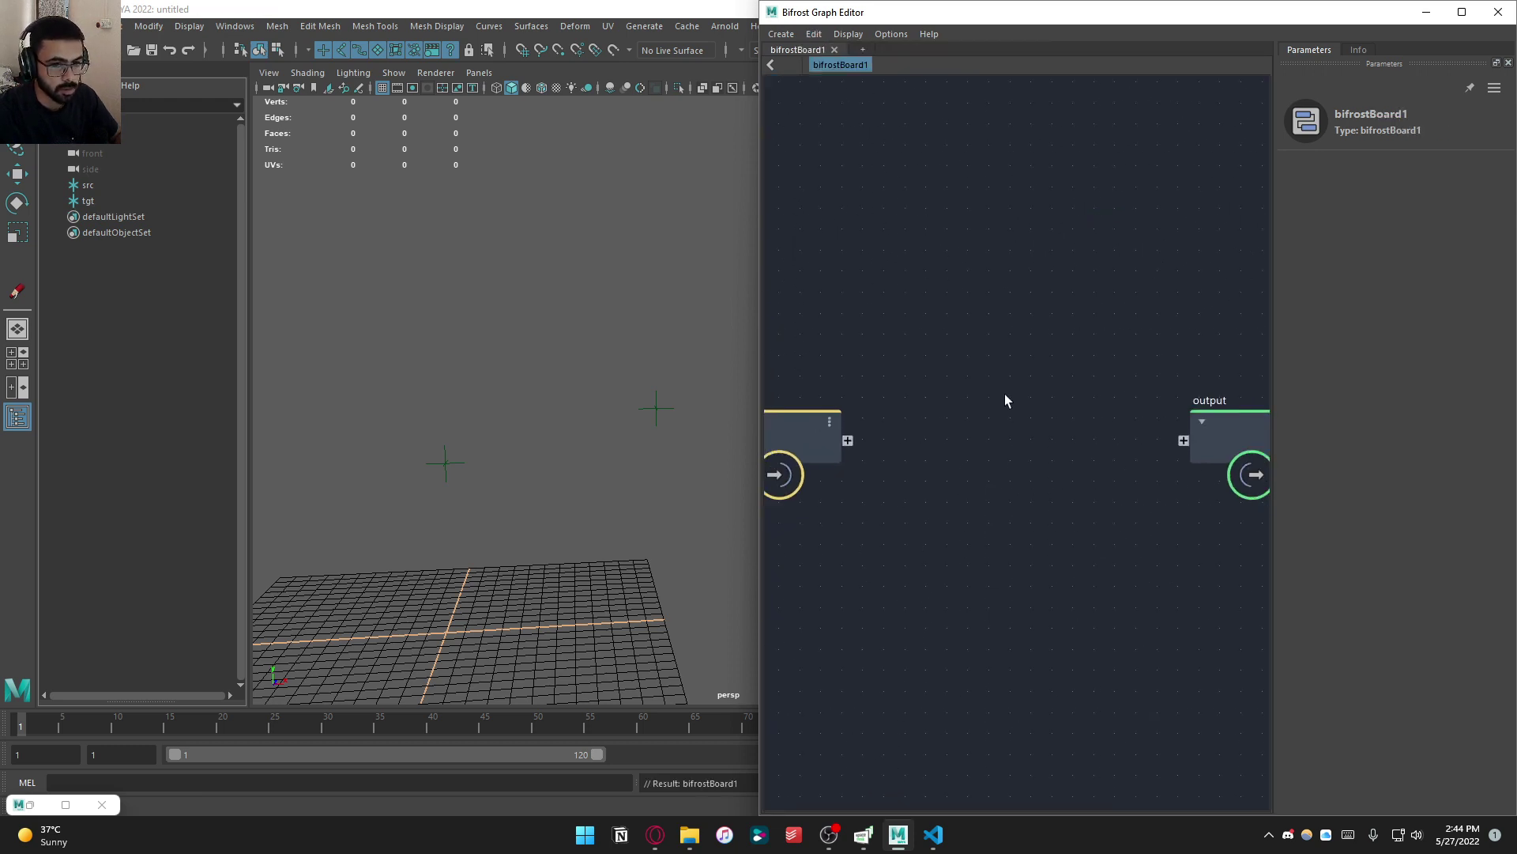
{"action": "scroll", "coordinate": [1004, 394], "scroll_direction": "up", "scroll_amount": 2}
{"action": "middle_click_drag", "start_coordinate": [1011, 412], "coordinate": [1008, 376]}
{"action": "scroll", "coordinate": [1021, 444], "scroll_direction": "down", "scroll_amount": 2}
{"action": "scroll", "coordinate": [988, 403], "scroll_direction": "down", "scroll_amount": 5}
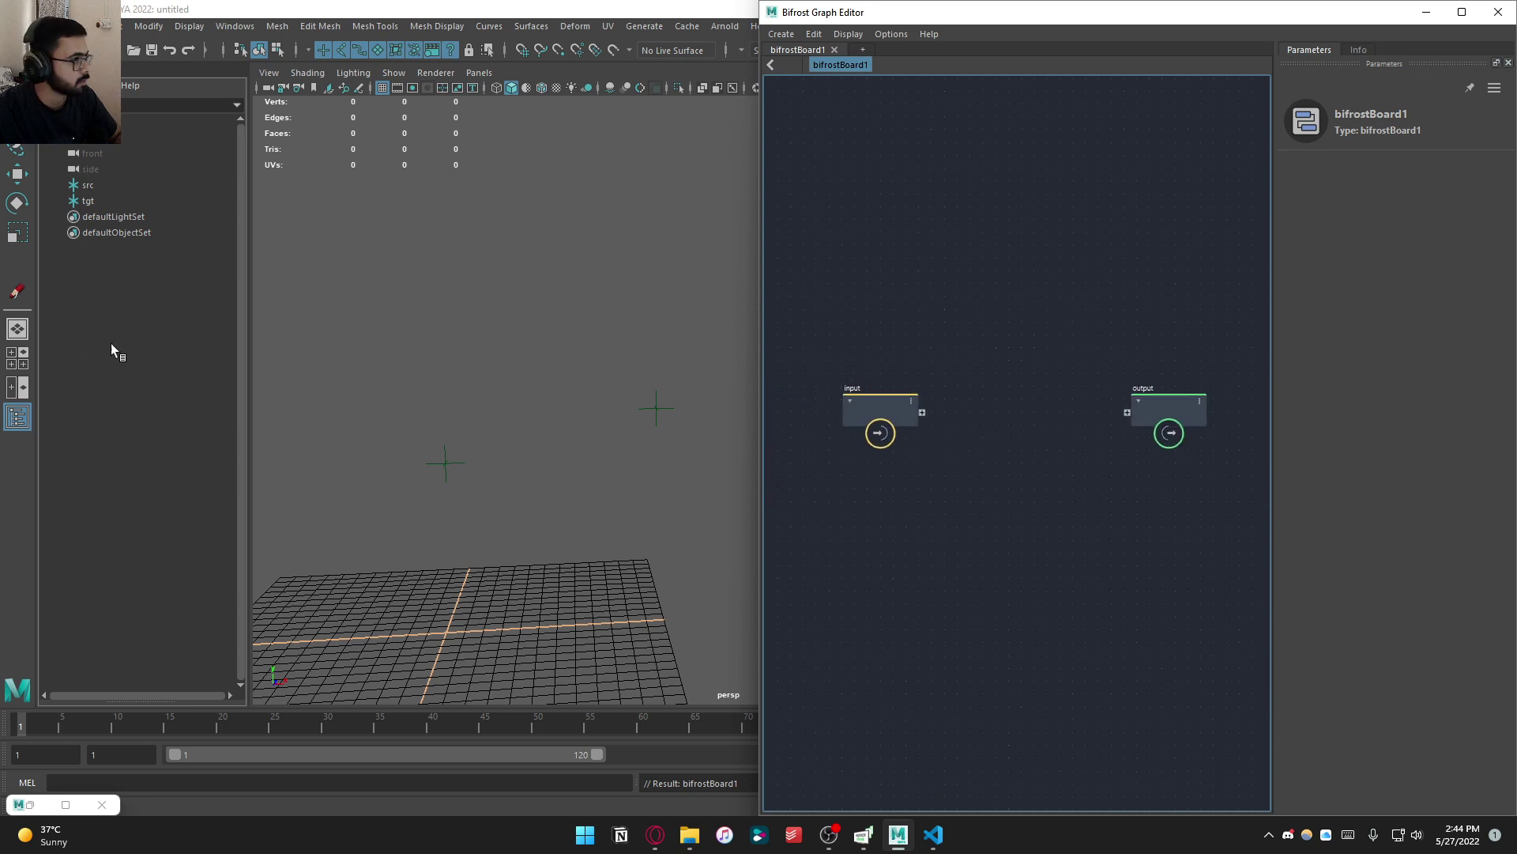
Show non-DAG nodes in the Outliner and rename the Bifrost board to parent_constraint
{"action": "right_click", "coordinate": [177, 332]}
{"action": "left_click", "coordinate": [189, 342]}
{"action": "double_click", "coordinate": [115, 250]}
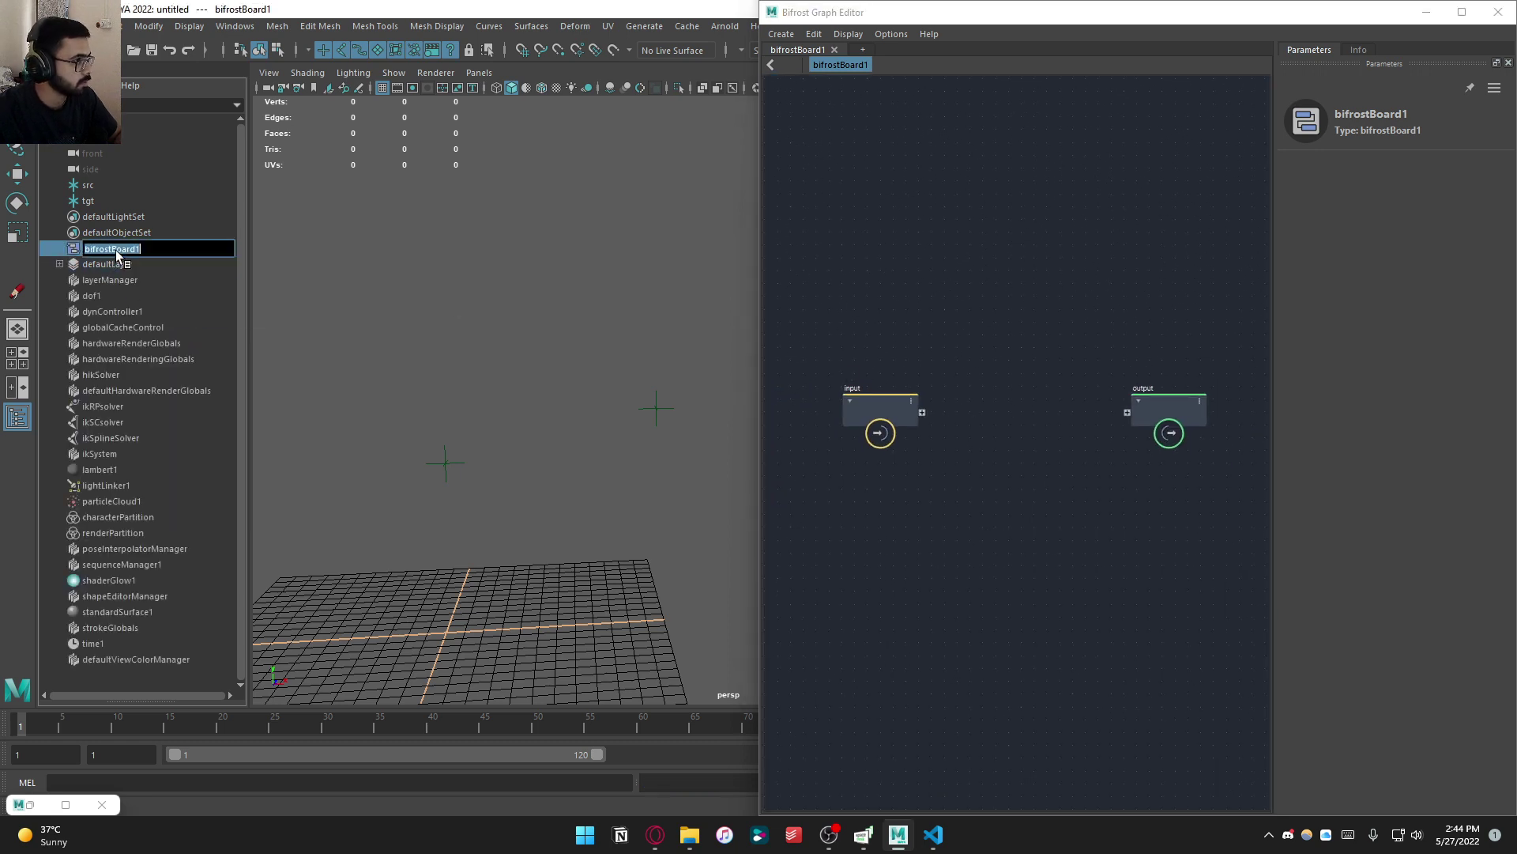
{"action": "type", "text": "parent"}
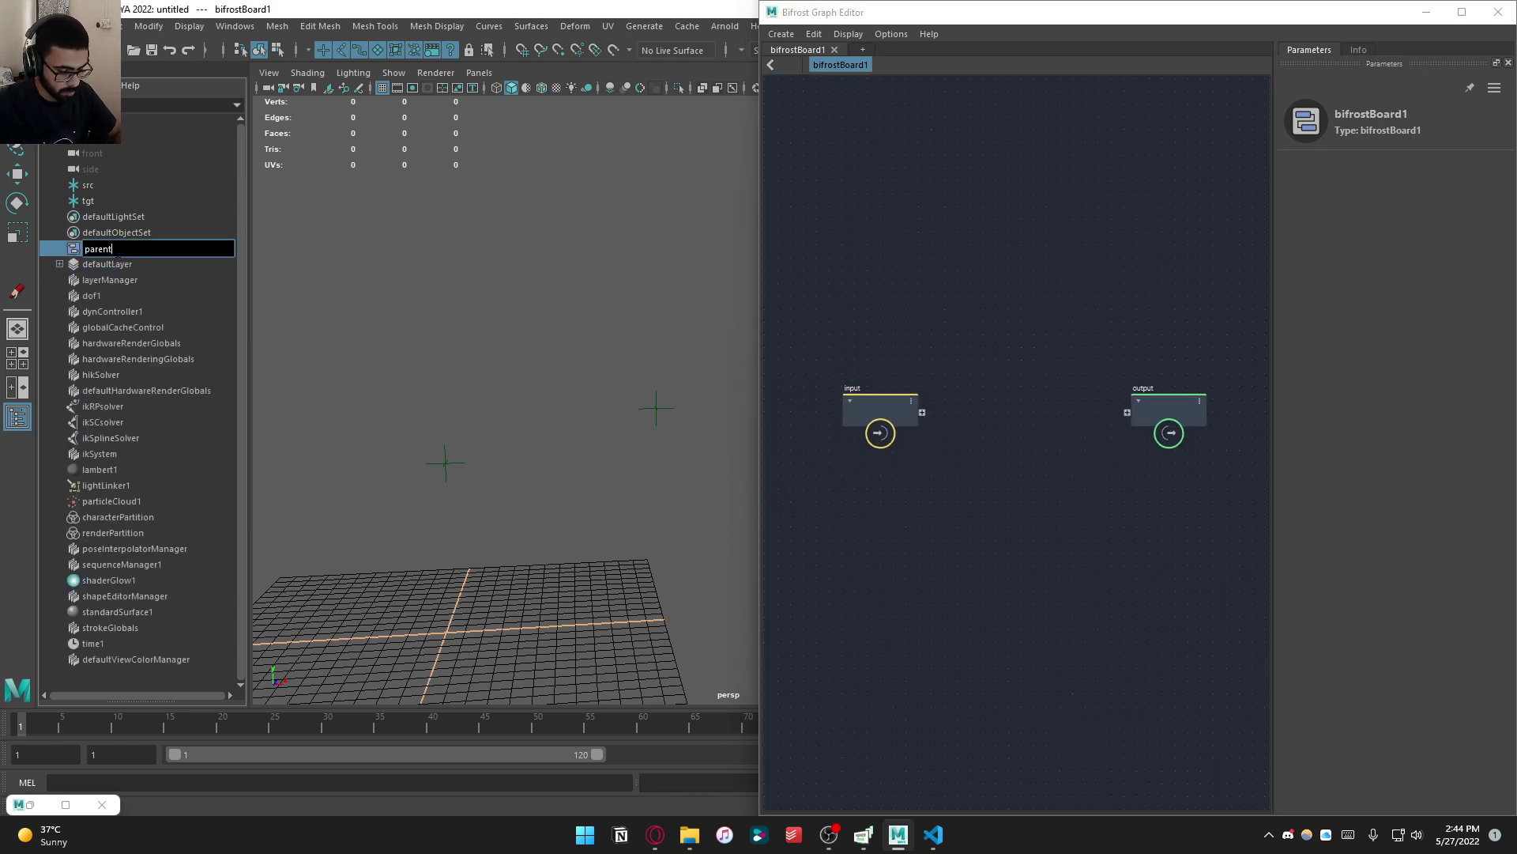
{"action": "type", "text": "_constraint"}
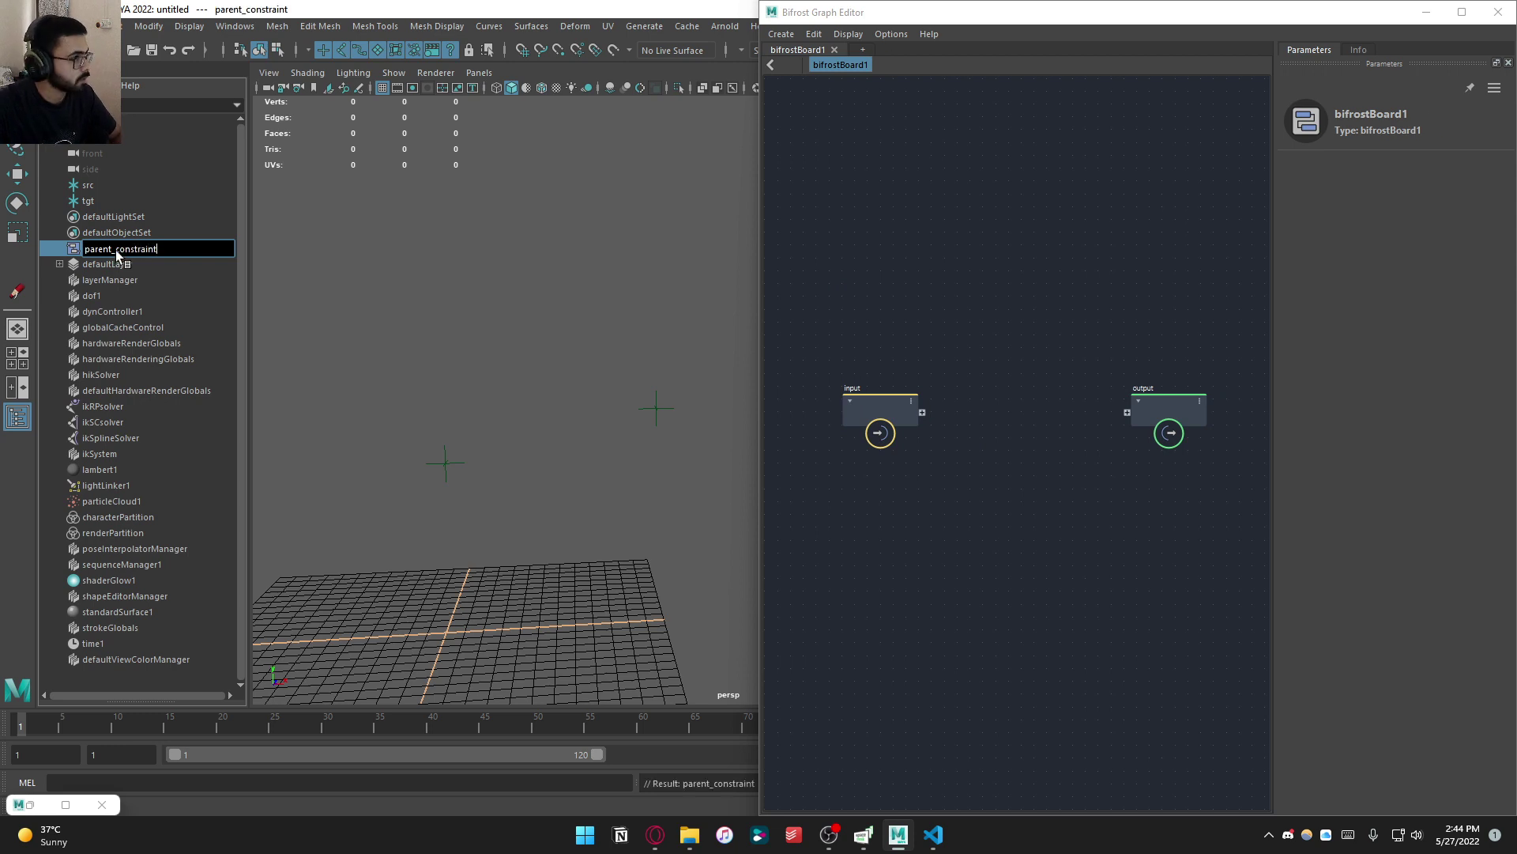
{"action": "key", "text": "Return"}
Minimize the Bifrost Graph Editor to return to the Node Editor, and clear the viewport selection
{"action": "middle_click_drag", "start_coordinate": [1070, 431], "coordinate": [1021, 438]}
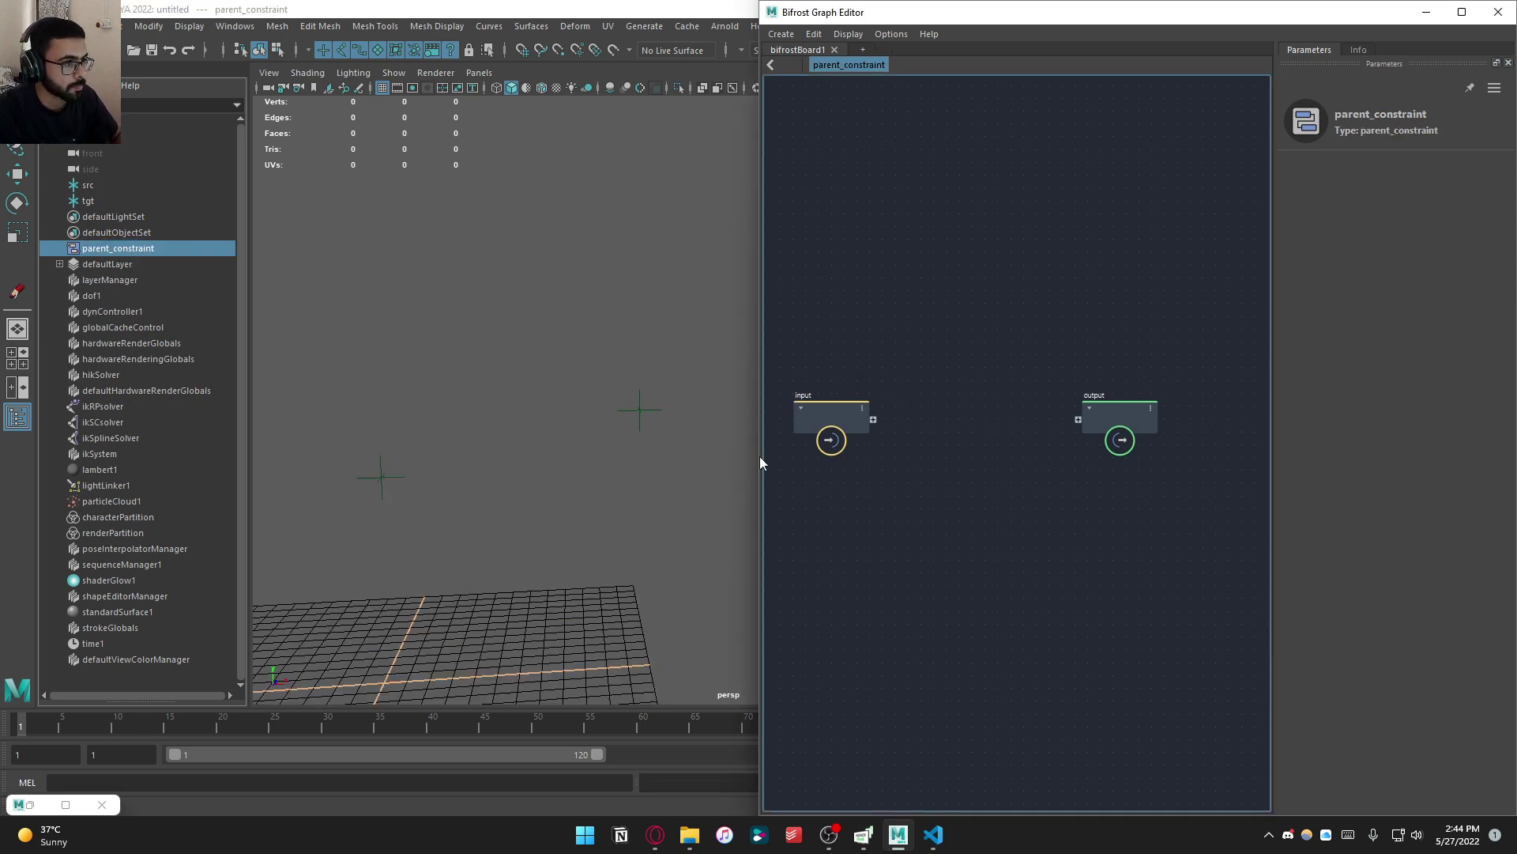
{"action": "scroll", "coordinate": [868, 476], "scroll_direction": "up", "scroll_amount": 1}
{"action": "left_click", "coordinate": [403, 476]}
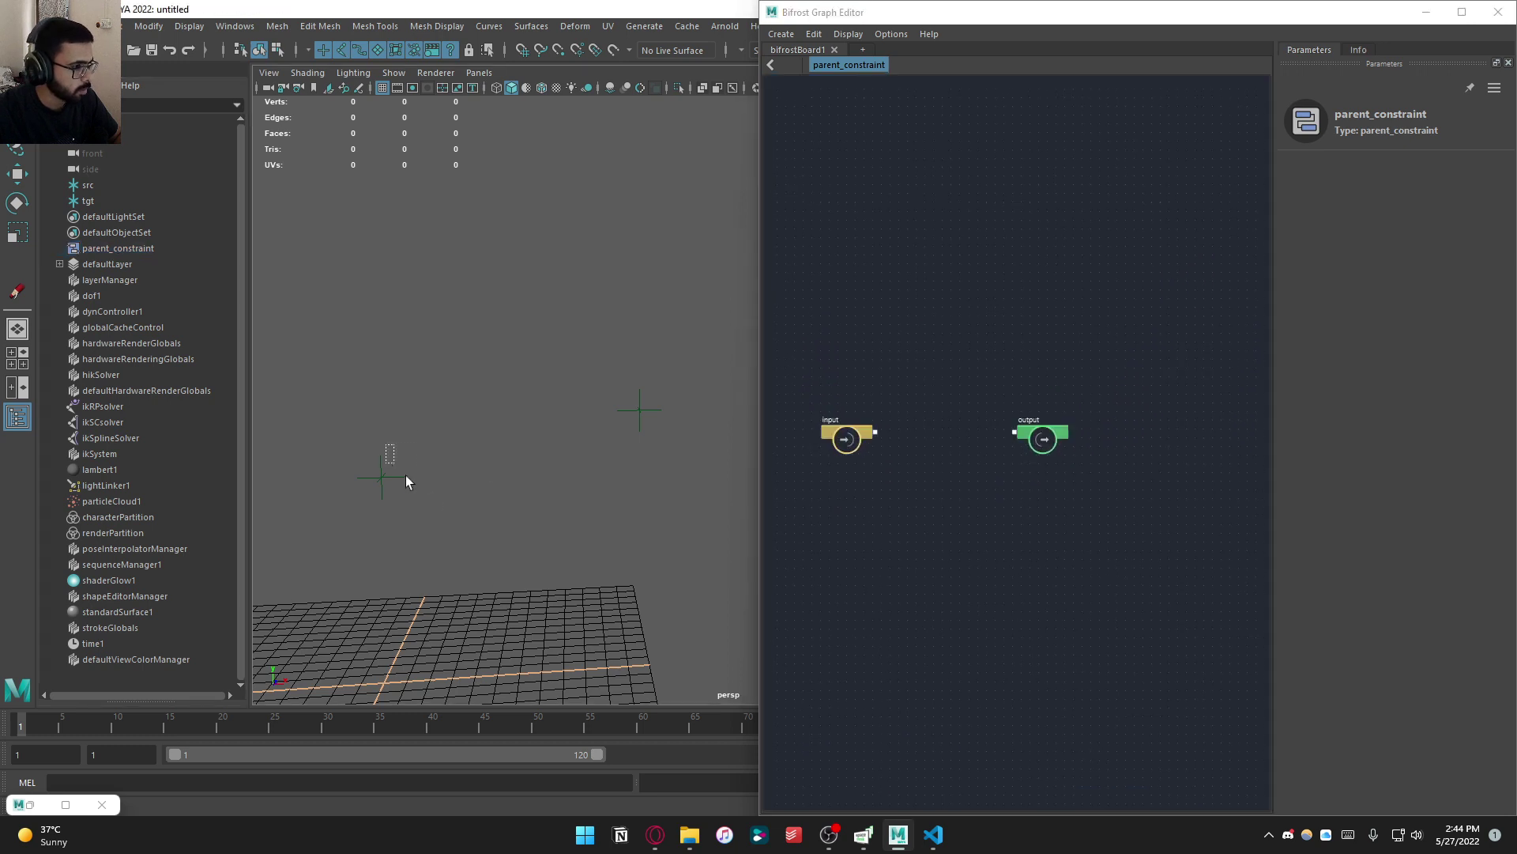
{"action": "left_click", "coordinate": [1425, 13]}
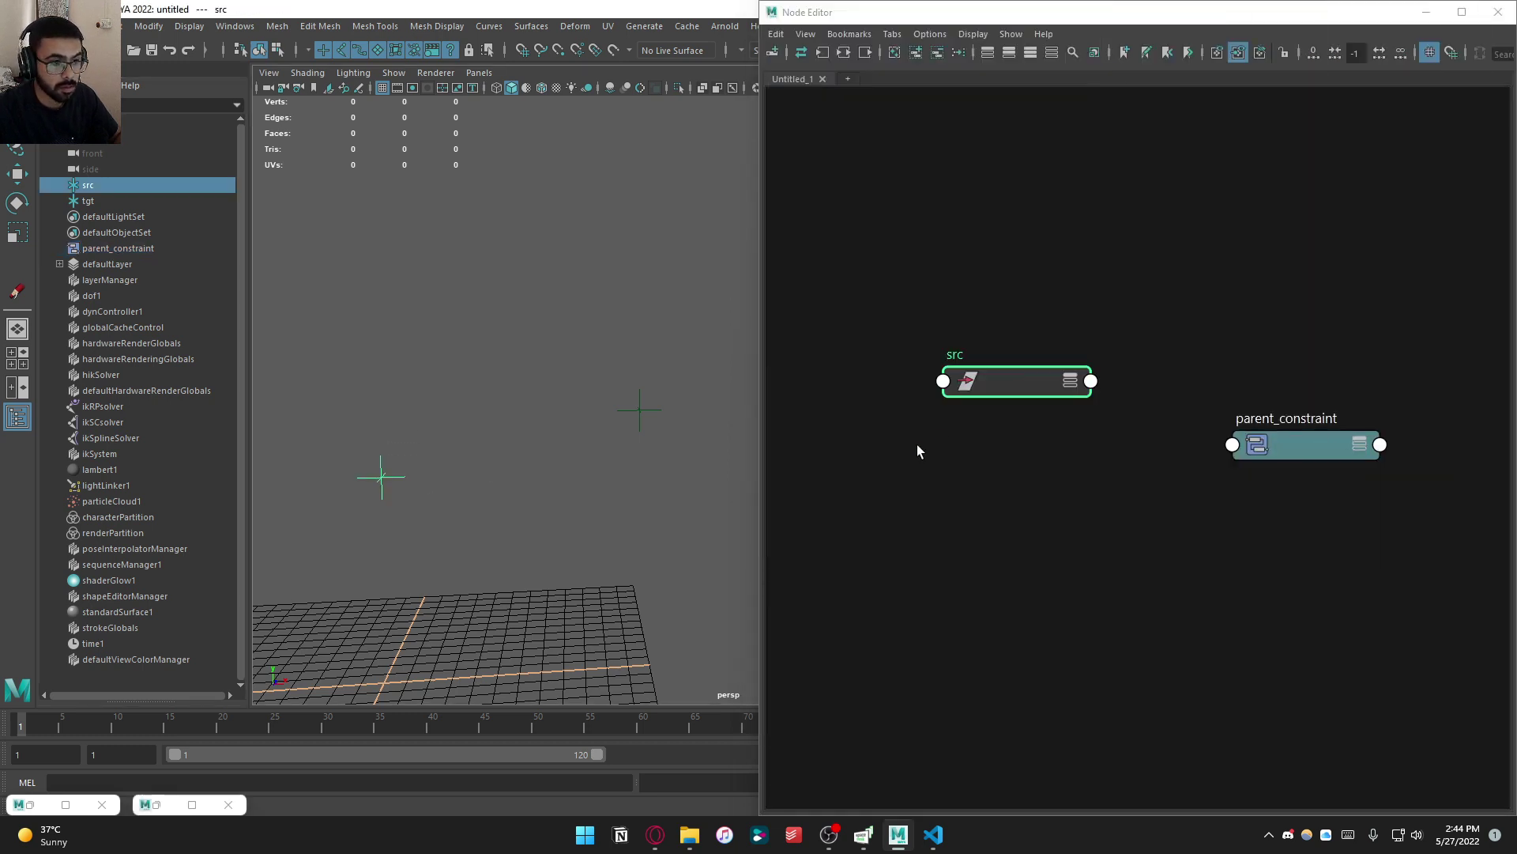
{"action": "left_click", "coordinate": [396, 463]}
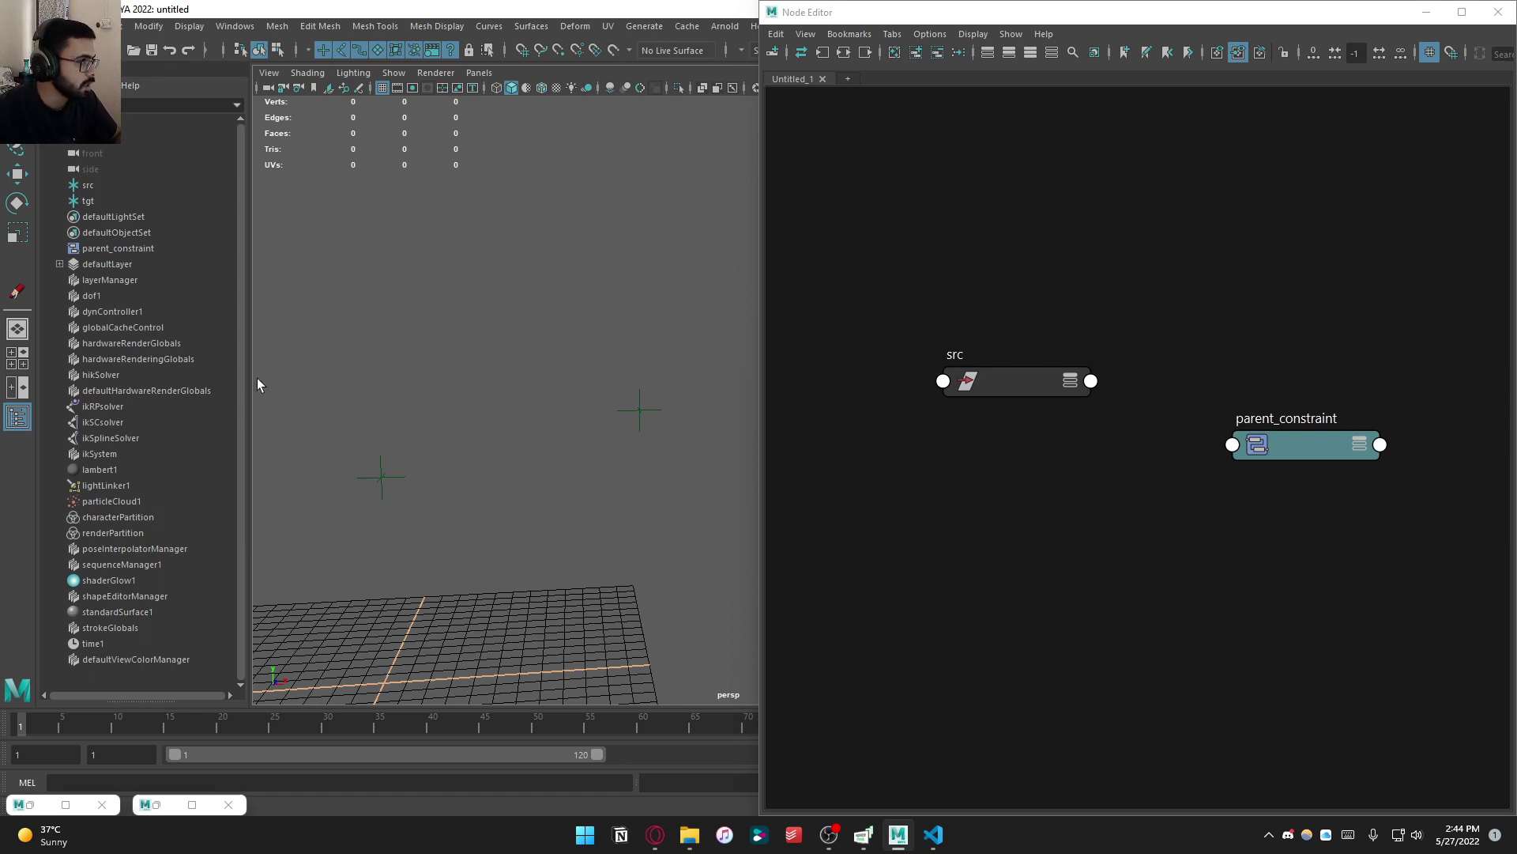
Duplicate the src and tgt locators together in the Outliner
{"action": "left_click", "coordinate": [103, 199]}
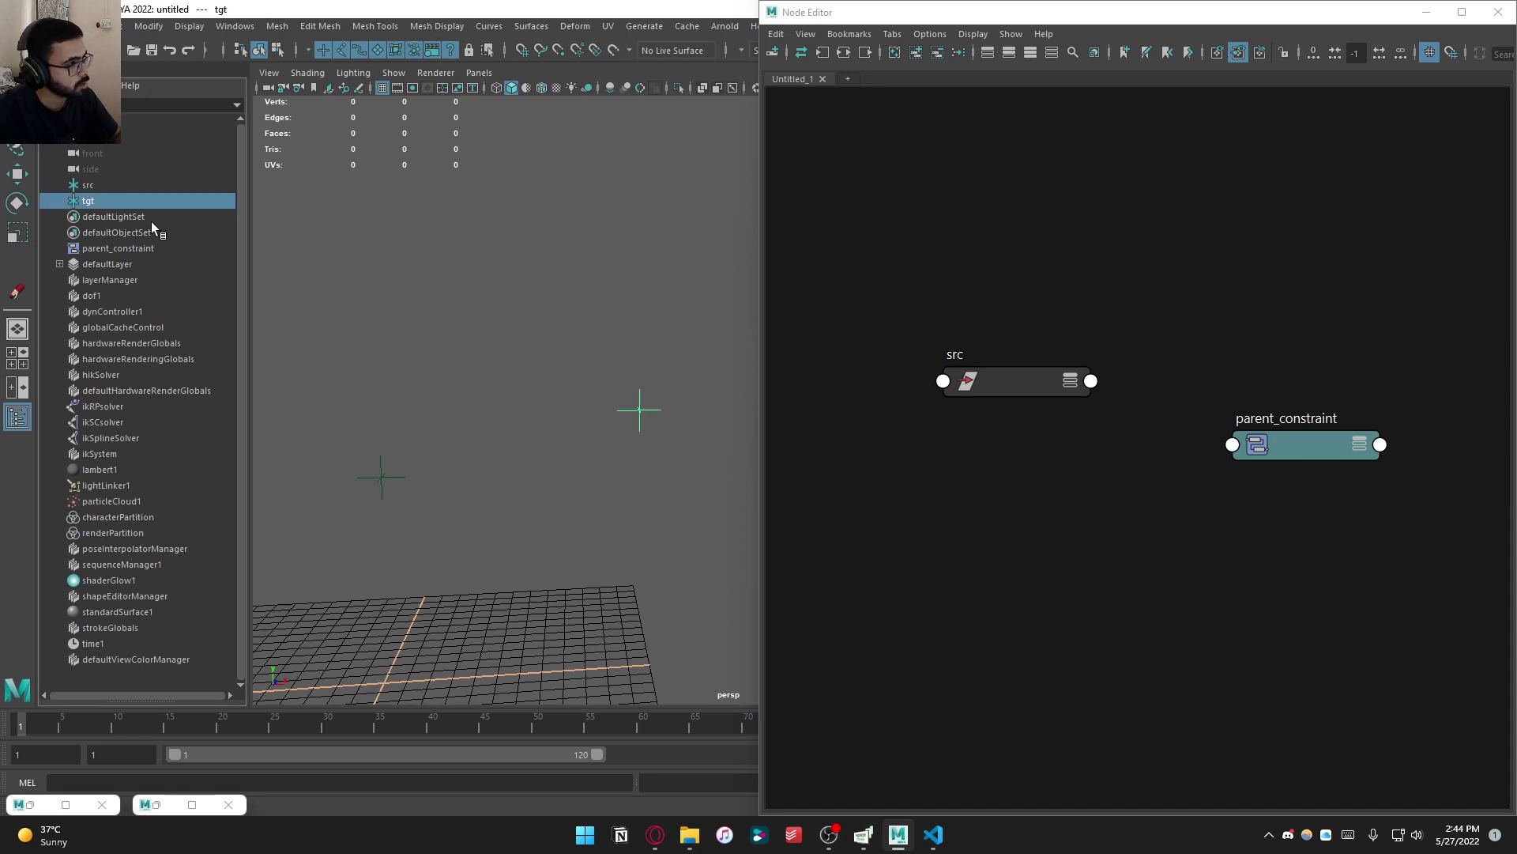
{"action": "key", "text": "ctrl+shift+s"}
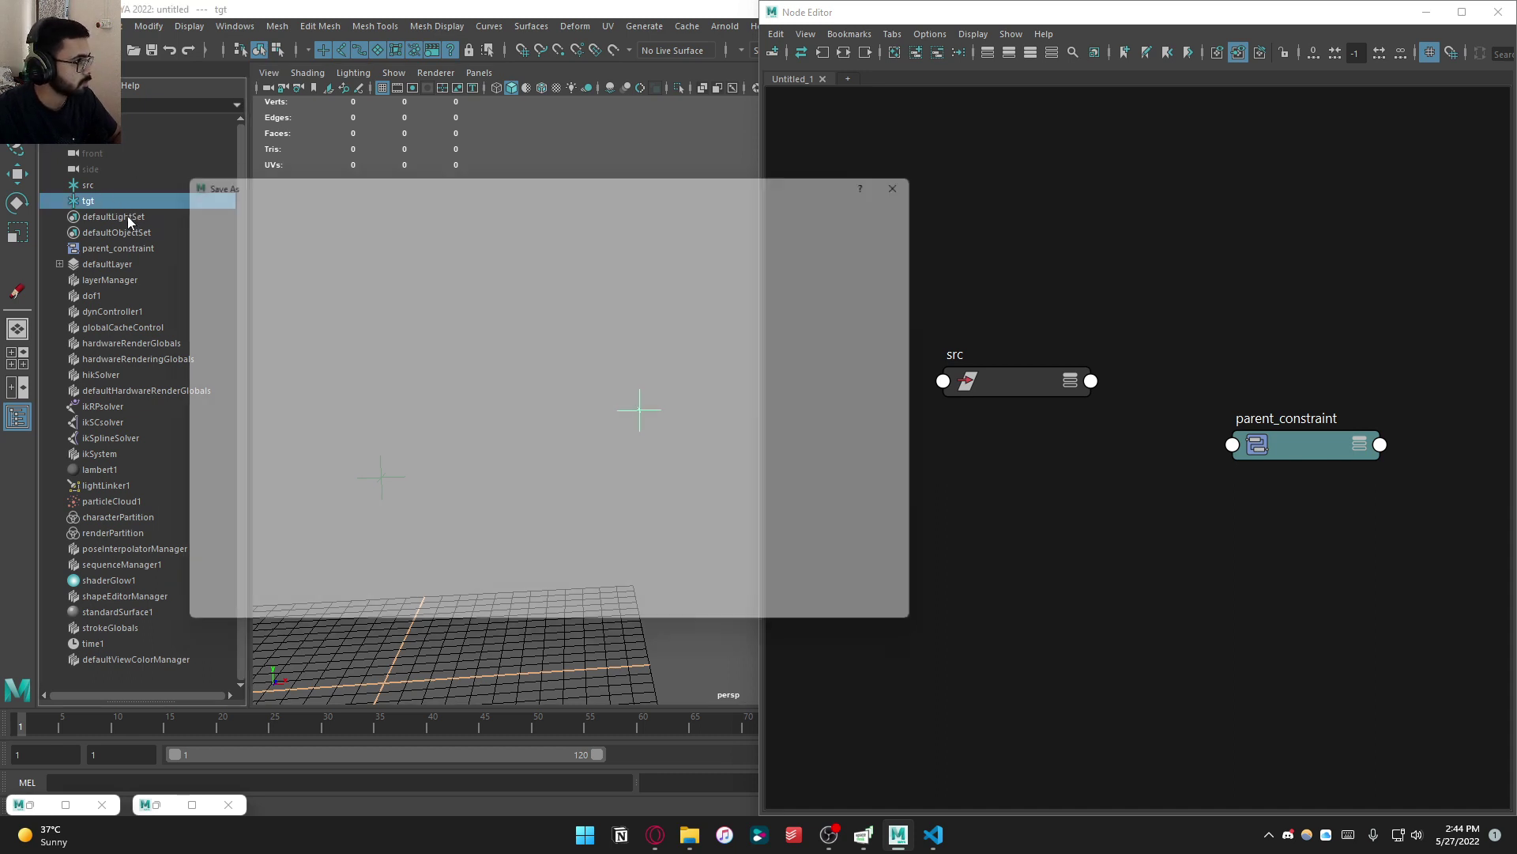
{"action": "left_click", "coordinate": [909, 624]}
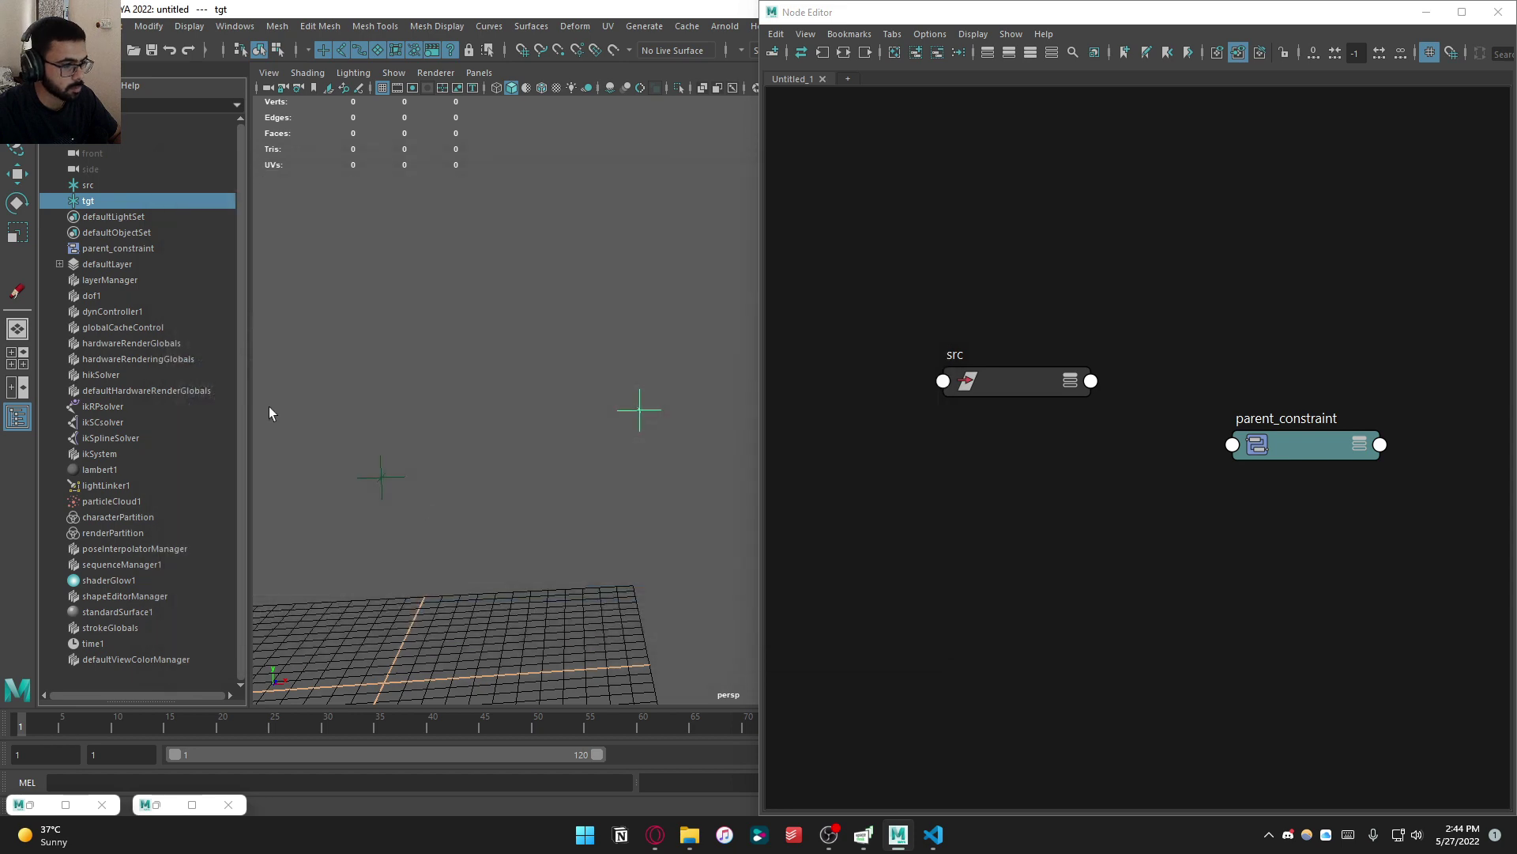
{"action": "left_click", "coordinate": [93, 184], "text": "ctrl"}
{"action": "key", "text": "ctrl+d"}
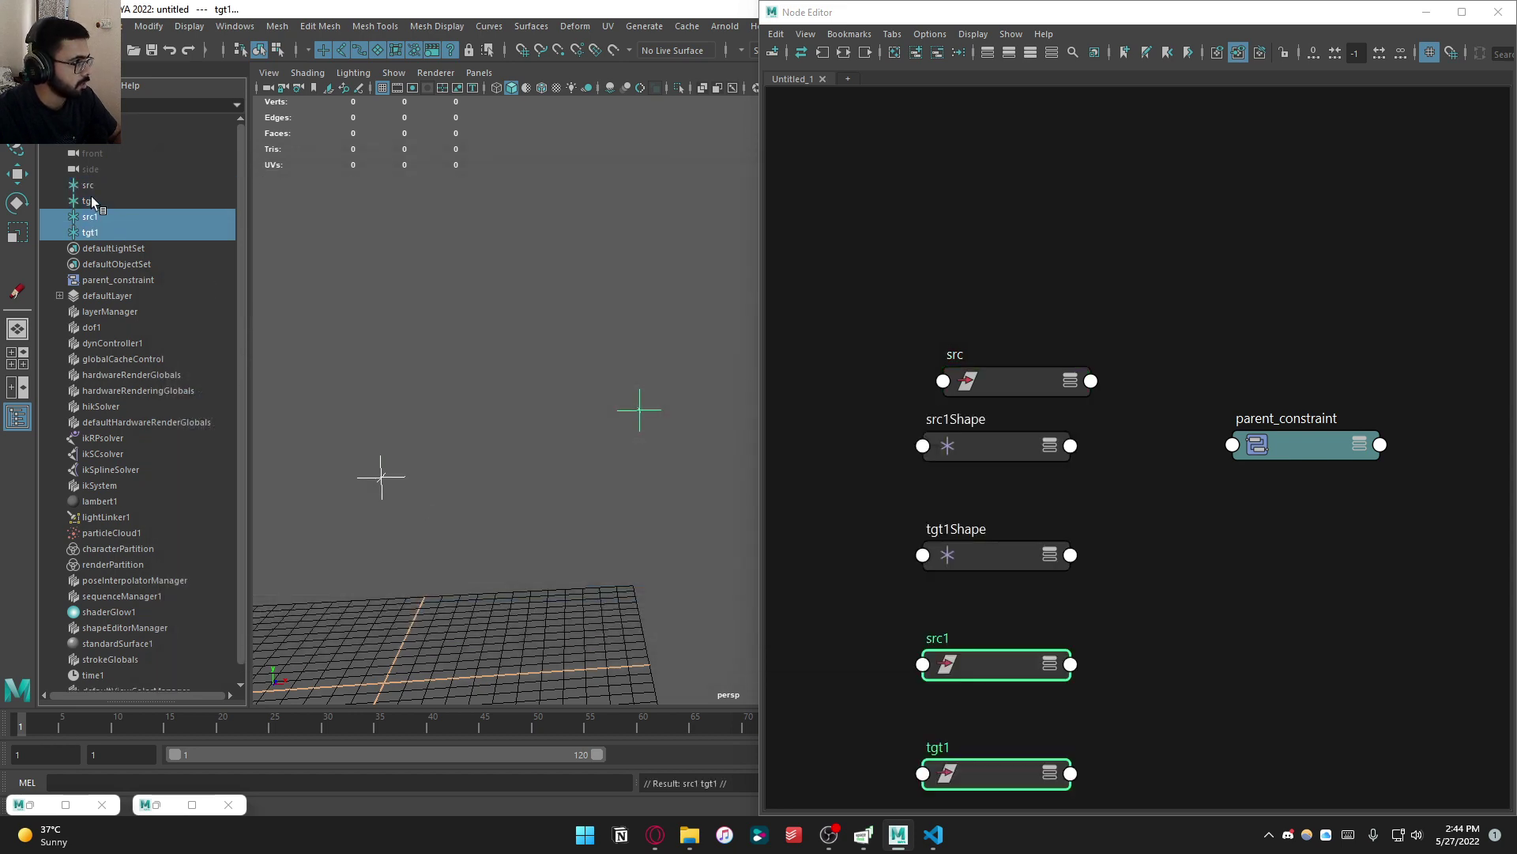
Rename the duplicate of the src locator to src_pos
{"action": "double_click", "coordinate": [109, 218]}
{"action": "key", "text": "BackSpace"}
{"action": "type", "text": "_pos"}
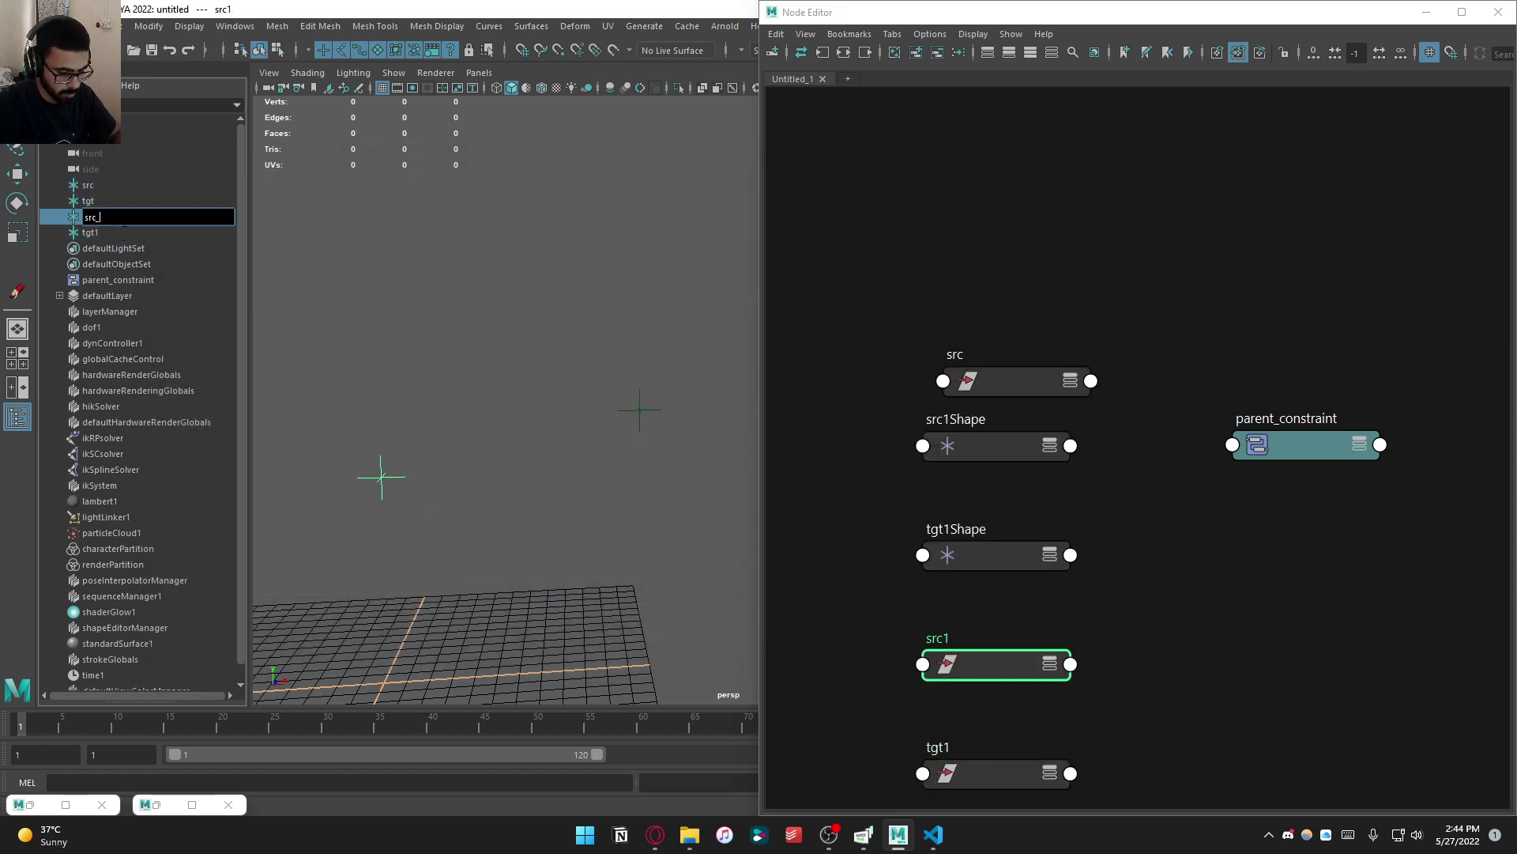
{"action": "key", "text": "Return"}
Rename the duplicate of the tgt locator to tgt_pos, and hide both duplicated locators
{"action": "double_click", "coordinate": [90, 232]}
{"action": "key", "text": "BackSpace"}
{"action": "type", "text": "_op"}
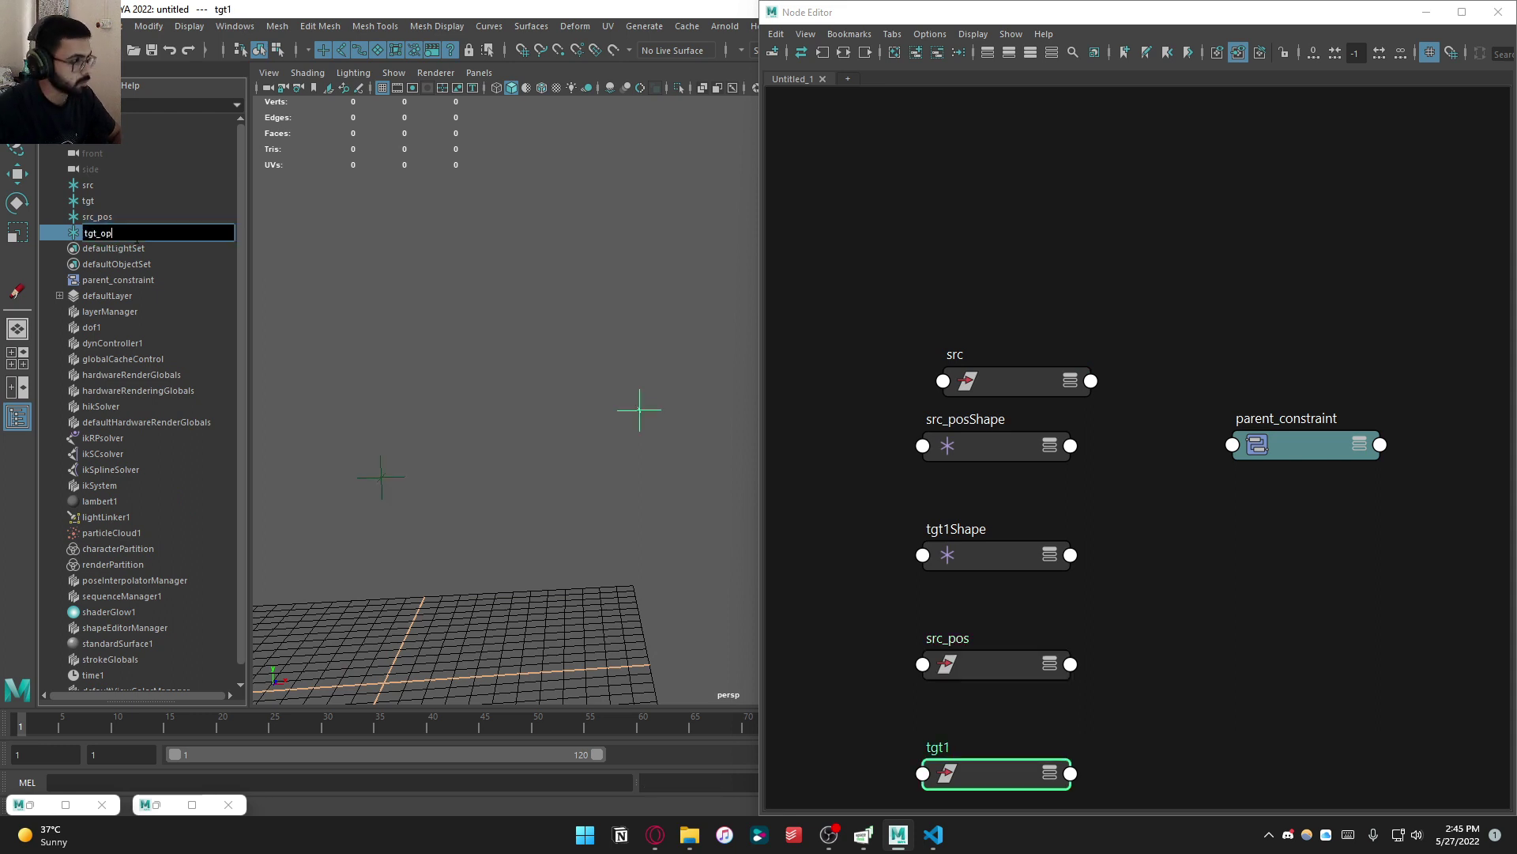
{"action": "key", "text": "BackSpace"}
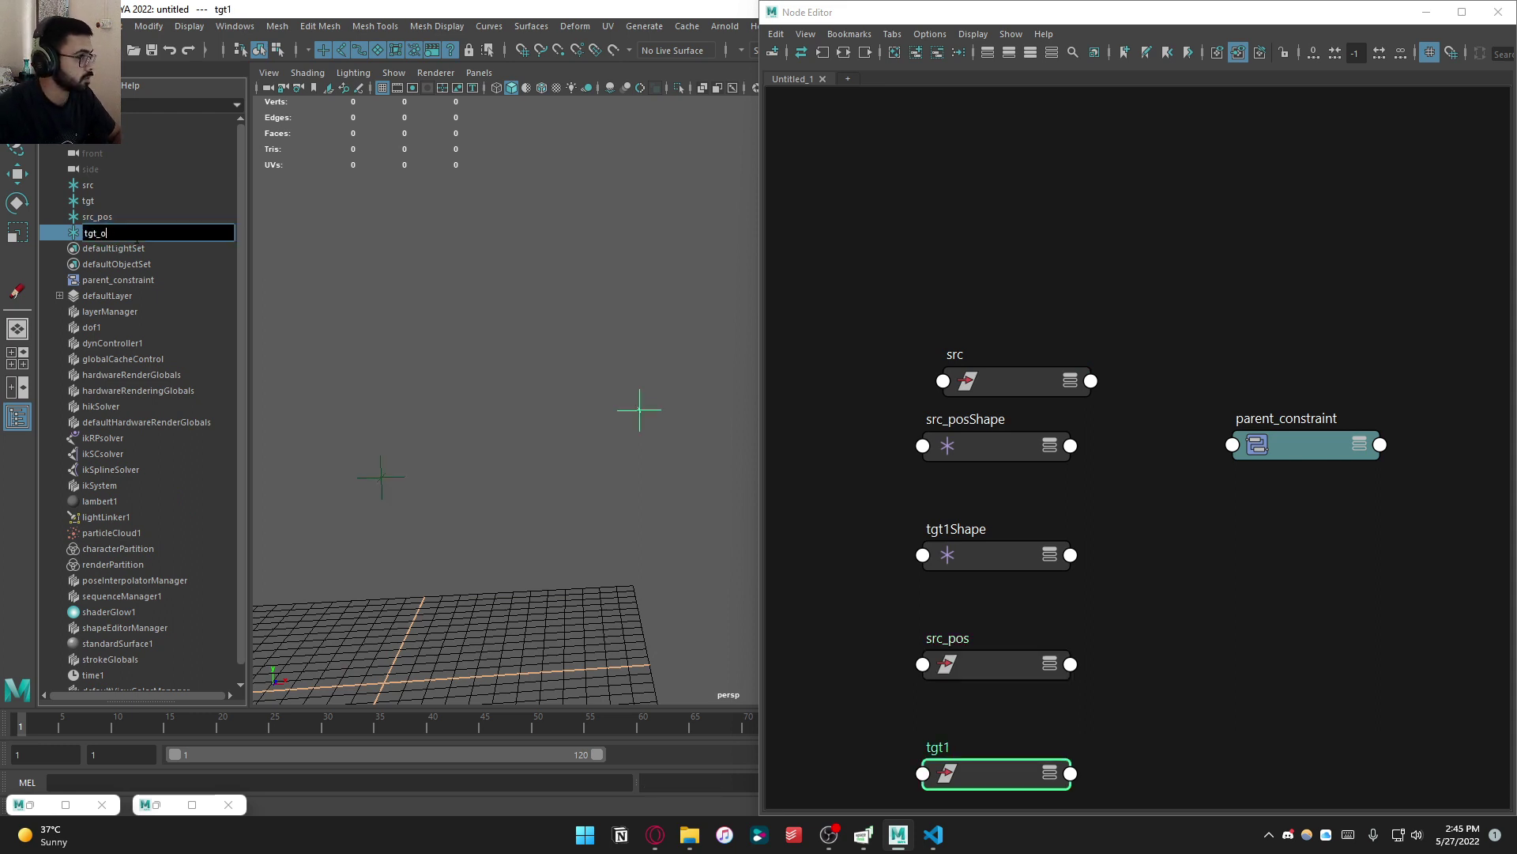
{"action": "type", "text": "os"}
{"action": "key", "text": "Return"}
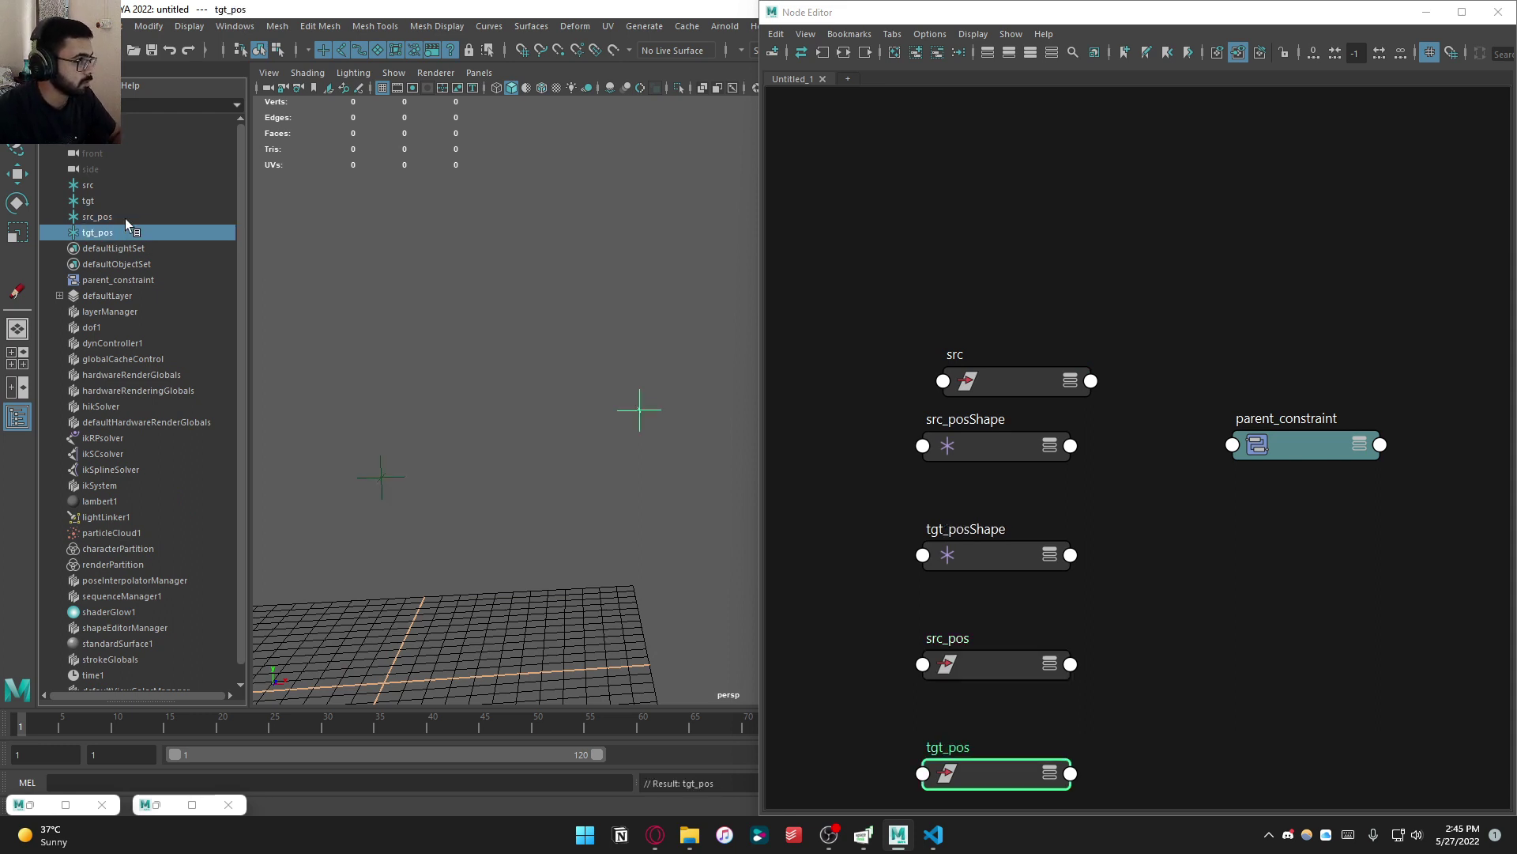
{"action": "left_click", "coordinate": [126, 220], "text": "ctrl"}
{"action": "key", "text": "ctrl+h"}
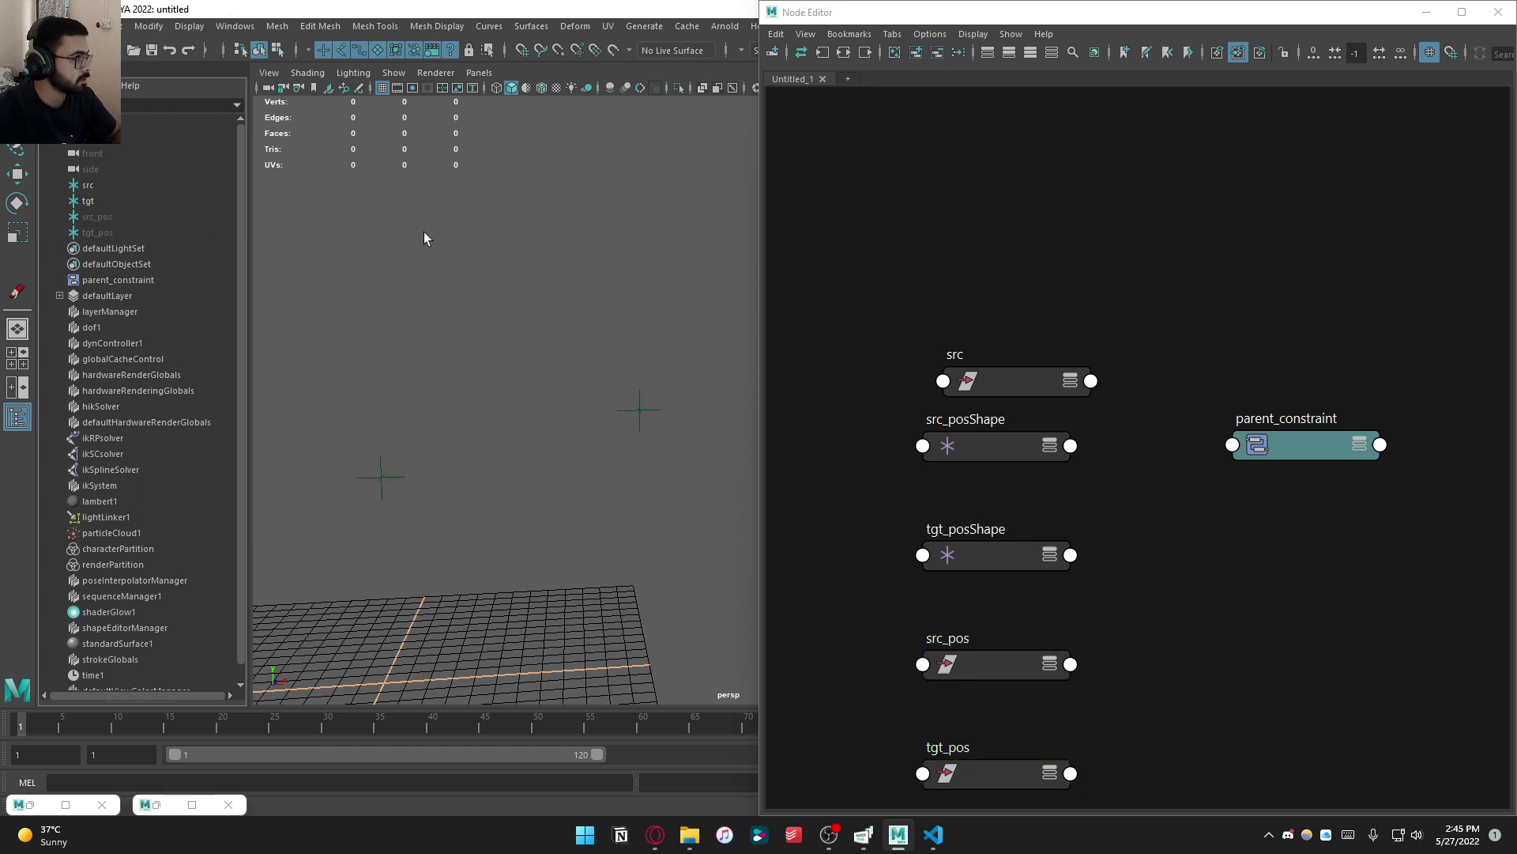
Remove the src_posShape and tgt_posShape nodes from the Node Editor graph, leaving the transform nodes in place
{"action": "left_click", "coordinate": [93, 186]}
{"action": "left_click", "coordinate": [99, 215], "text": "ctrl"}
{"action": "left_click", "coordinate": [101, 230], "text": "ctrl"}
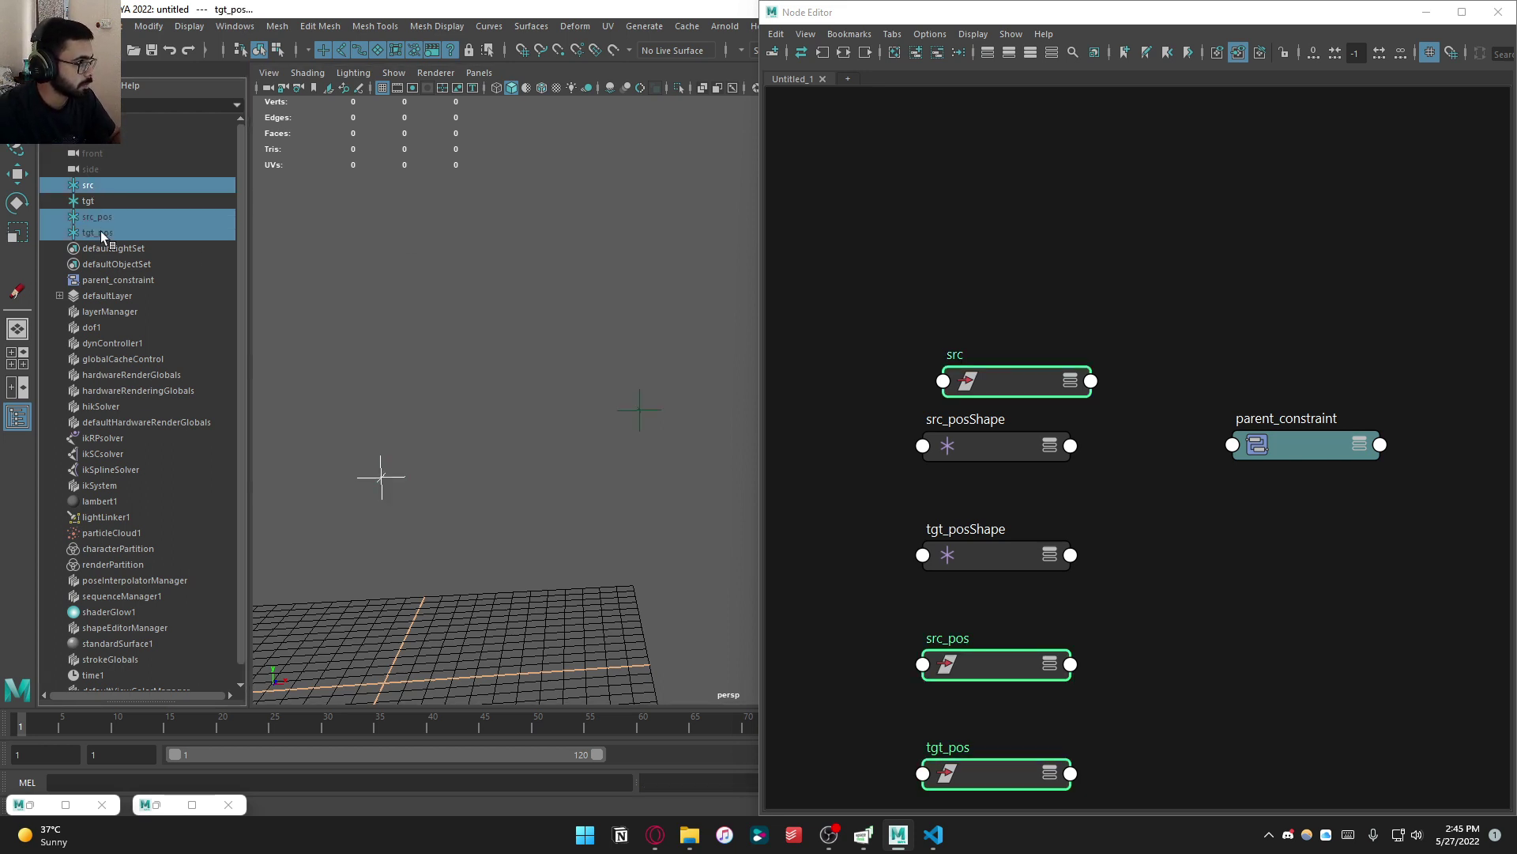
{"action": "scroll", "coordinate": [1070, 448], "scroll_direction": "down", "scroll_amount": 3}
{"action": "left_click_drag", "start_coordinate": [1095, 525], "coordinate": [1000, 454]}
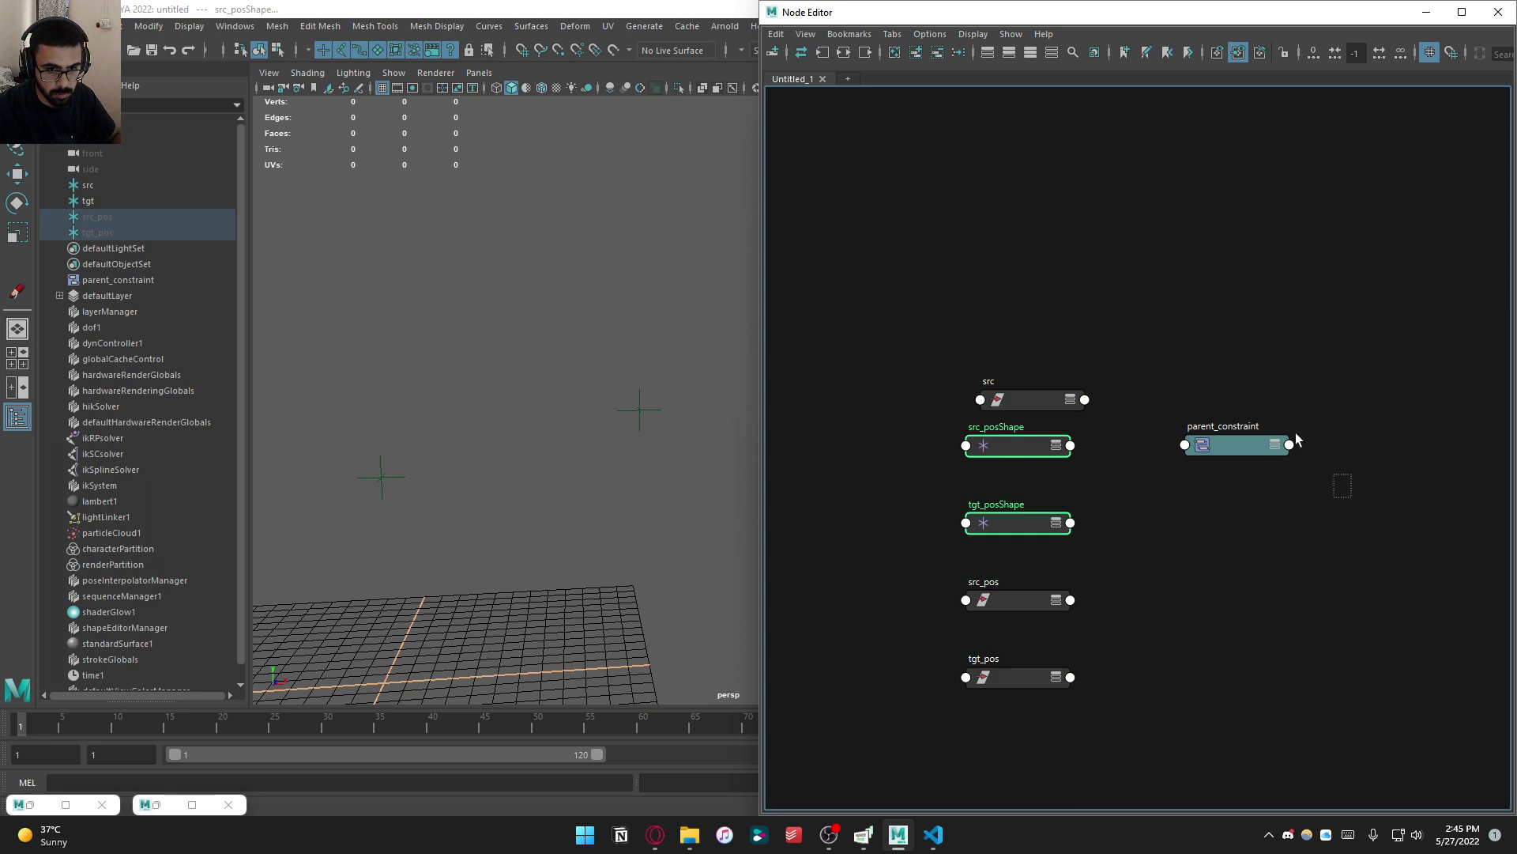
{"action": "left_click_drag", "start_coordinate": [1296, 433], "coordinate": [1257, 427], "text": "shift"}
{"action": "key", "text": "ctrl+z"}
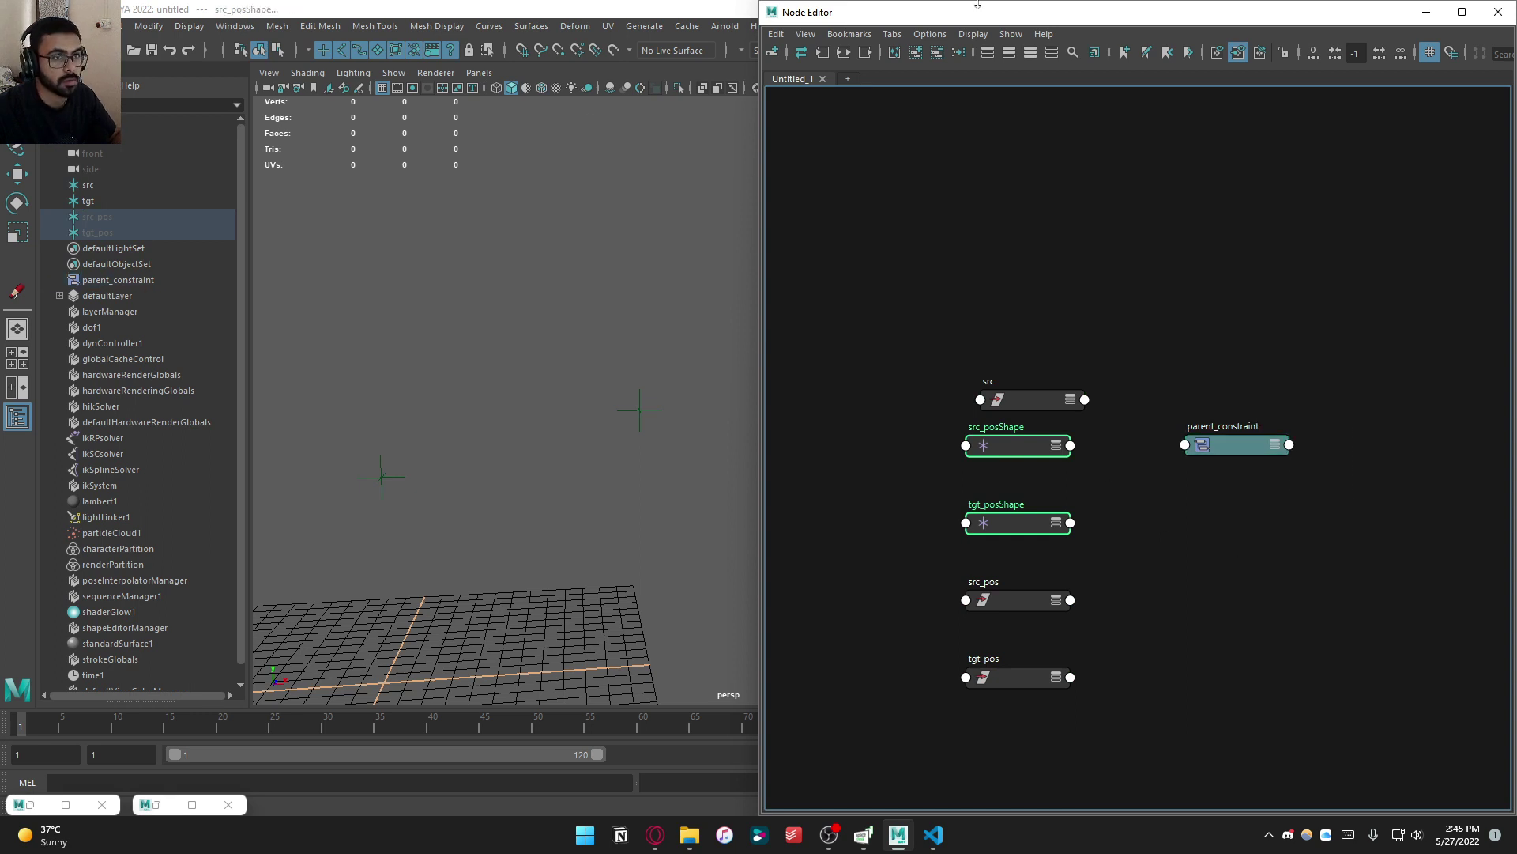
{"action": "left_click", "coordinate": [935, 53]}
Expand the src, src_pos, tgt_pos and parent_constraint nodes in the Node Editor to their full attribute display
{"action": "left_click_drag", "start_coordinate": [1054, 296], "coordinate": [1029, 727]}
{"action": "key", "text": "3"}
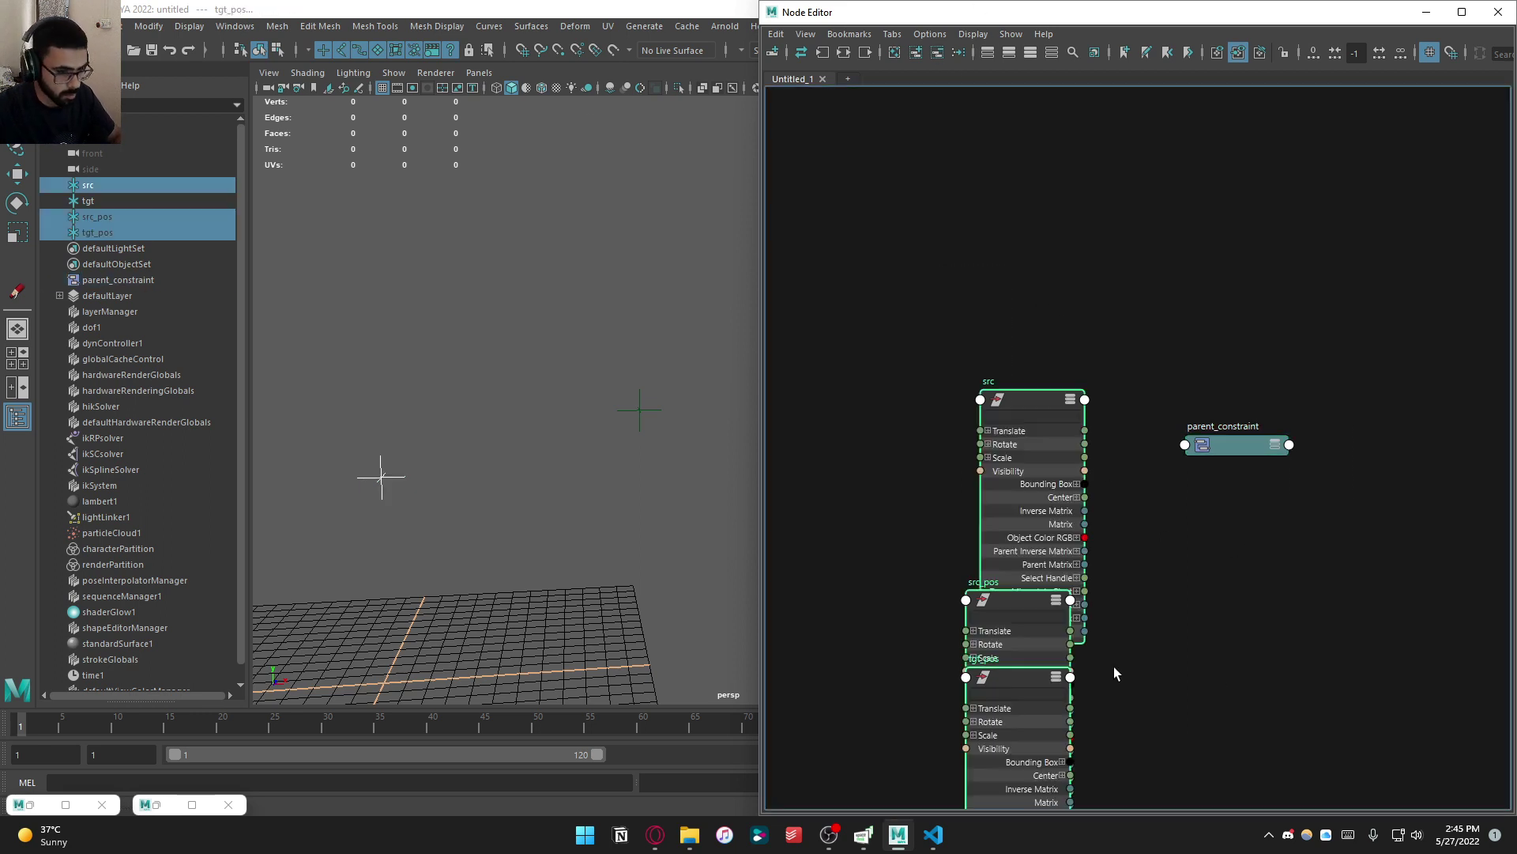
{"action": "left_click", "coordinate": [1276, 606]}
{"action": "left_click", "coordinate": [1261, 444]}
{"action": "key", "text": "3"}
{"action": "left_click", "coordinate": [1258, 346]}
{"action": "scroll", "coordinate": [1024, 221], "scroll_direction": "down", "scroll_amount": 6}
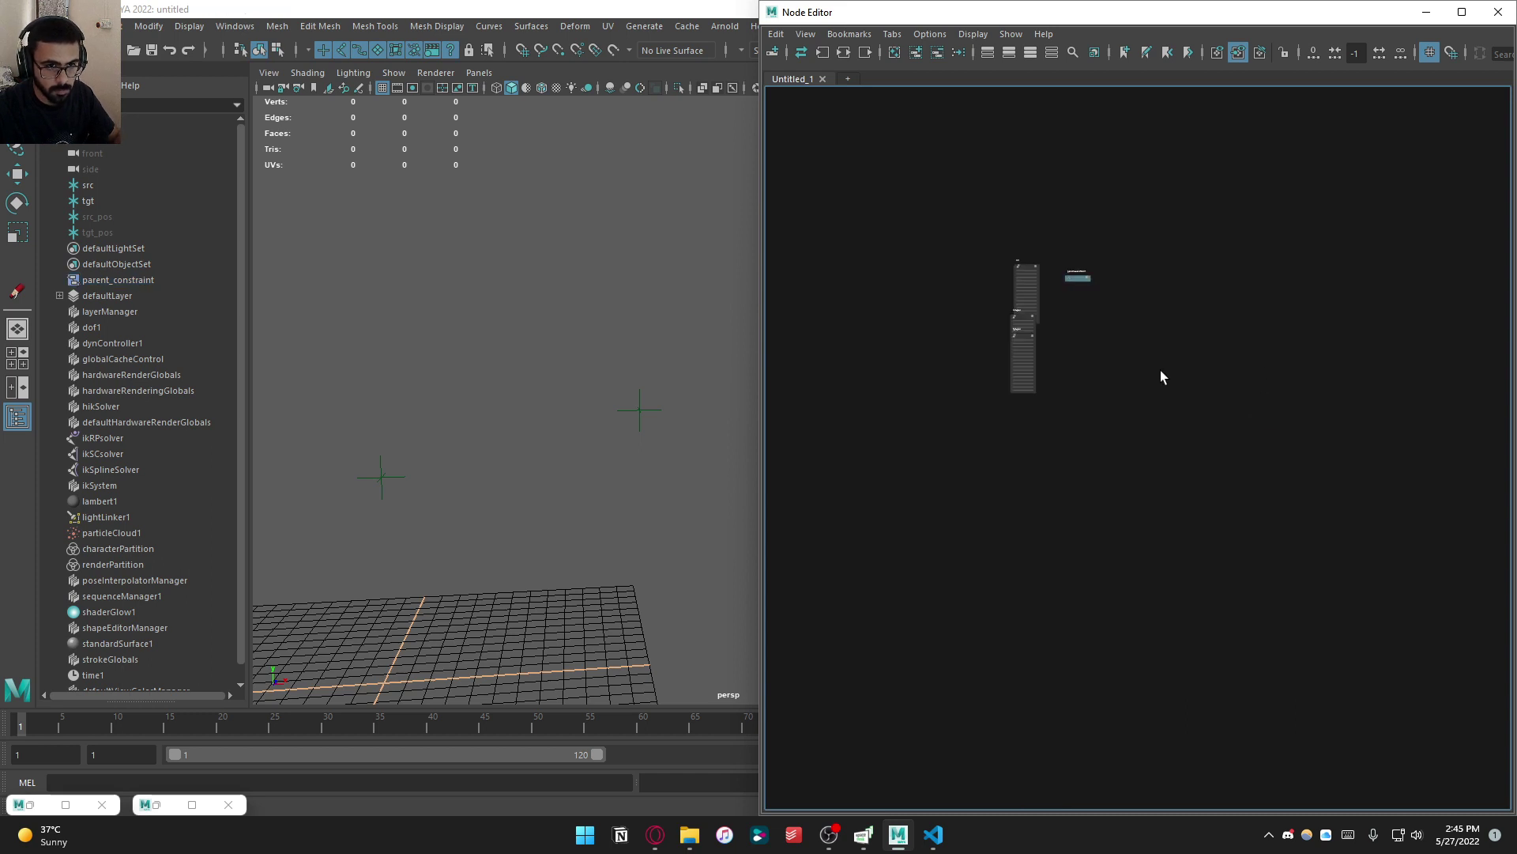
Automatically rearrange the node layout in the Node Editor with the src, src_pos and tgt_pos nodes selected
{"action": "left_click_drag", "start_coordinate": [1161, 371], "coordinate": [1071, 264]}
{"action": "left_click_drag", "start_coordinate": [1042, 514], "coordinate": [964, 233]}
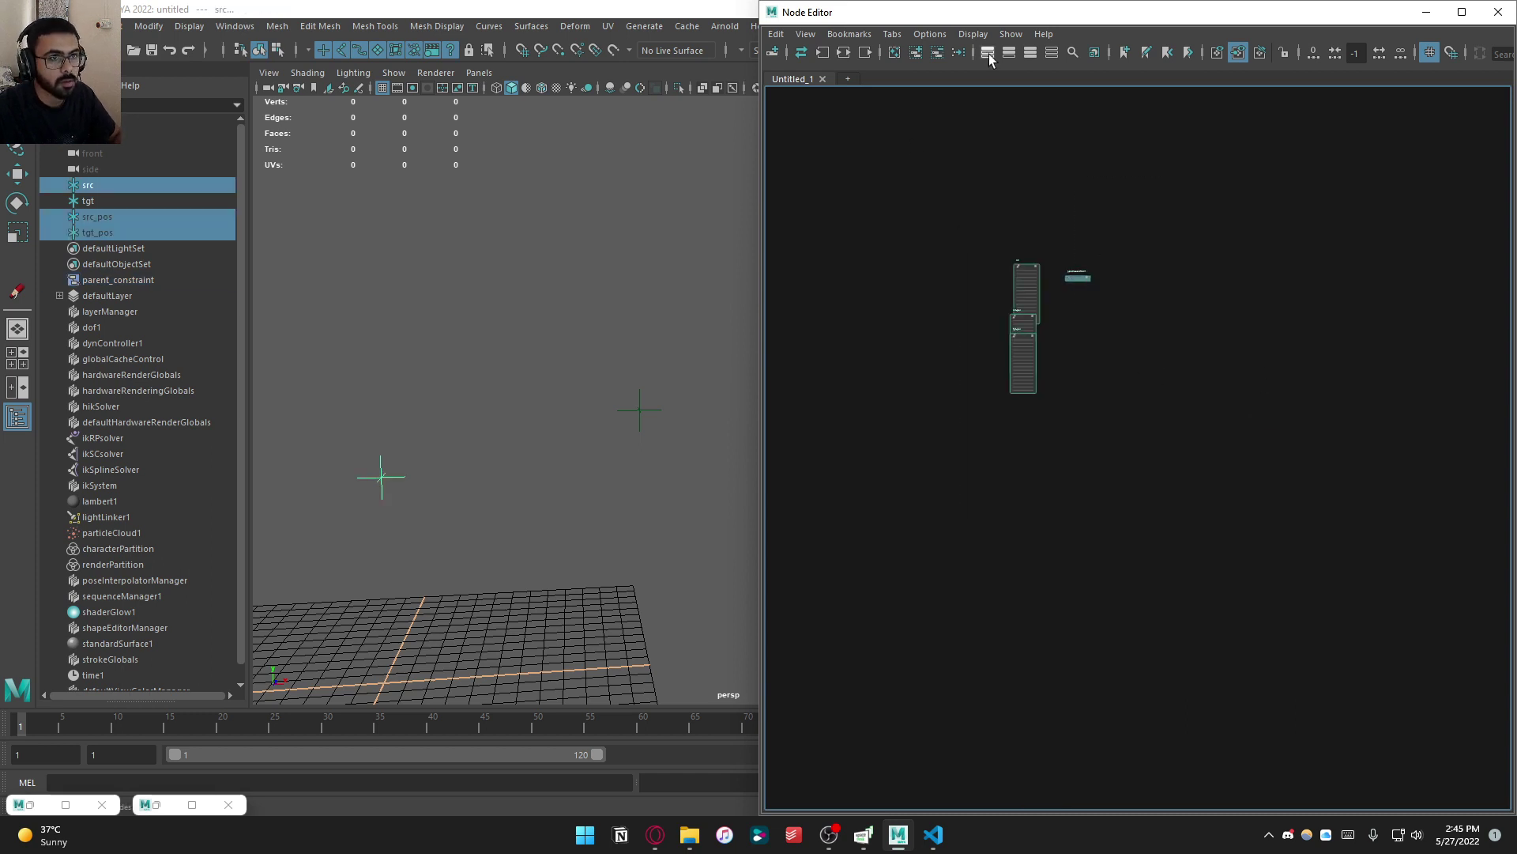
{"action": "left_click", "coordinate": [959, 53]}
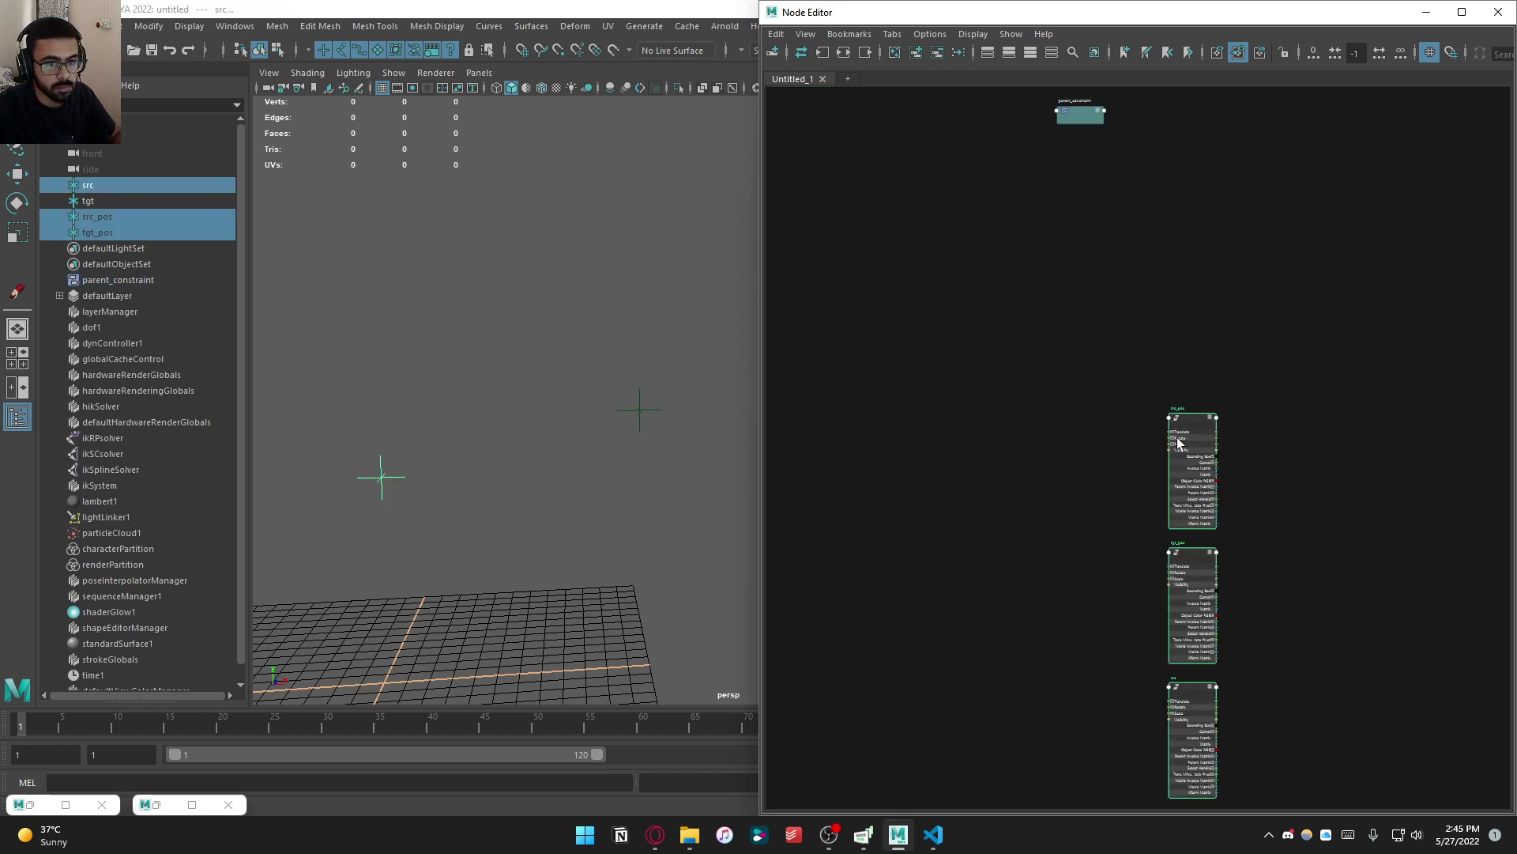
Place the parent_constraint node to the right of the stacked locator nodes and frame the whole graph
{"action": "left_click", "coordinate": [1142, 275]}
{"action": "left_click_drag", "start_coordinate": [1078, 111], "coordinate": [1310, 608]}
{"action": "key", "text": "f"}
{"action": "scroll", "coordinate": [1270, 576], "scroll_direction": "down", "scroll_amount": 5}
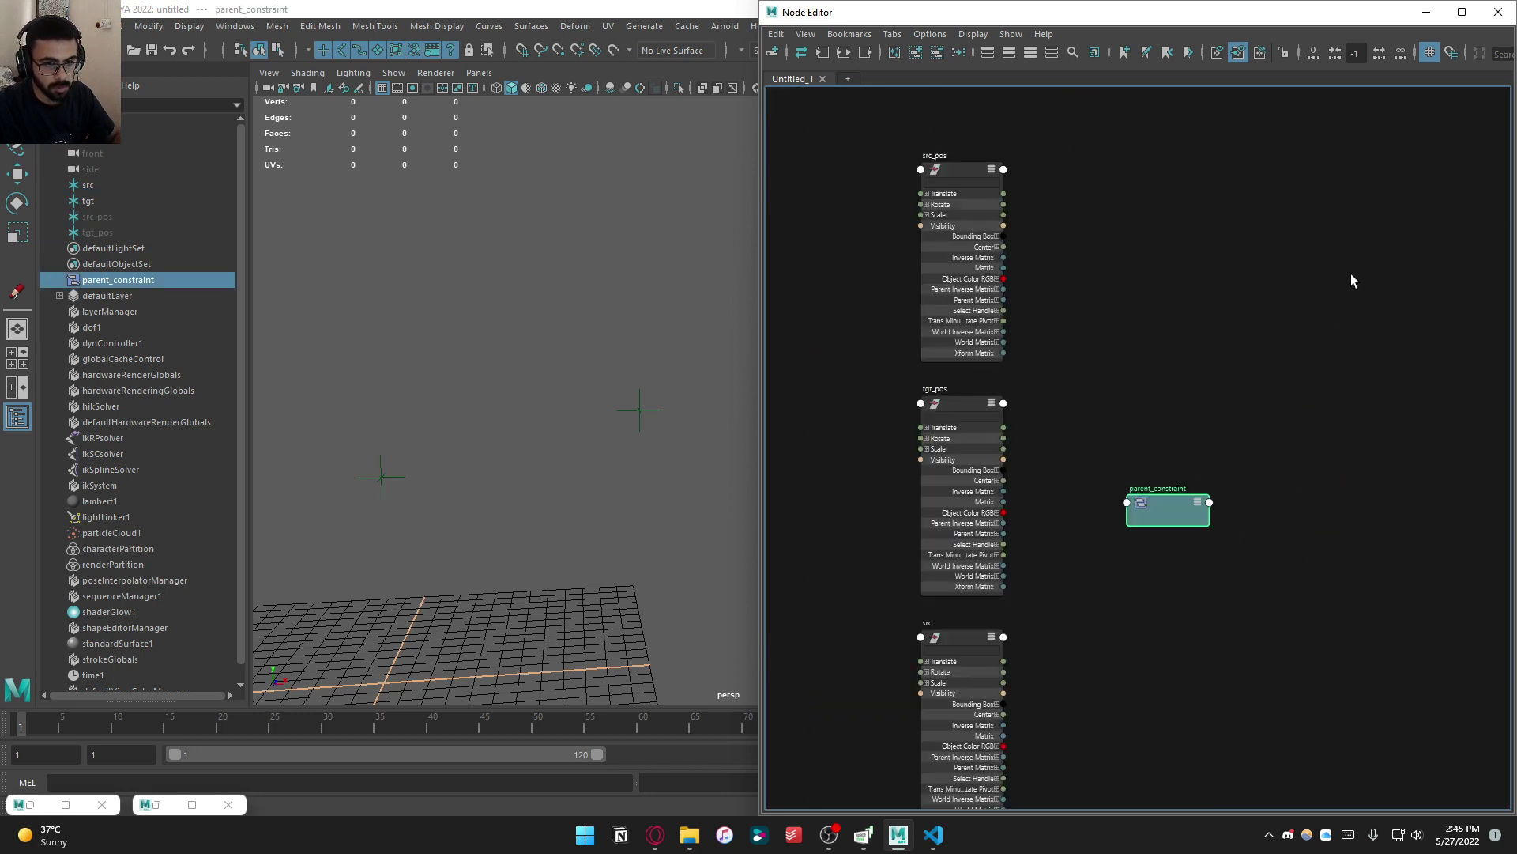
{"action": "left_click_drag", "start_coordinate": [1351, 280], "coordinate": [898, 787]}
{"action": "key", "text": "f"}
{"action": "middle_click_drag", "start_coordinate": [1173, 589], "coordinate": [1127, 542], "text": "alt"}
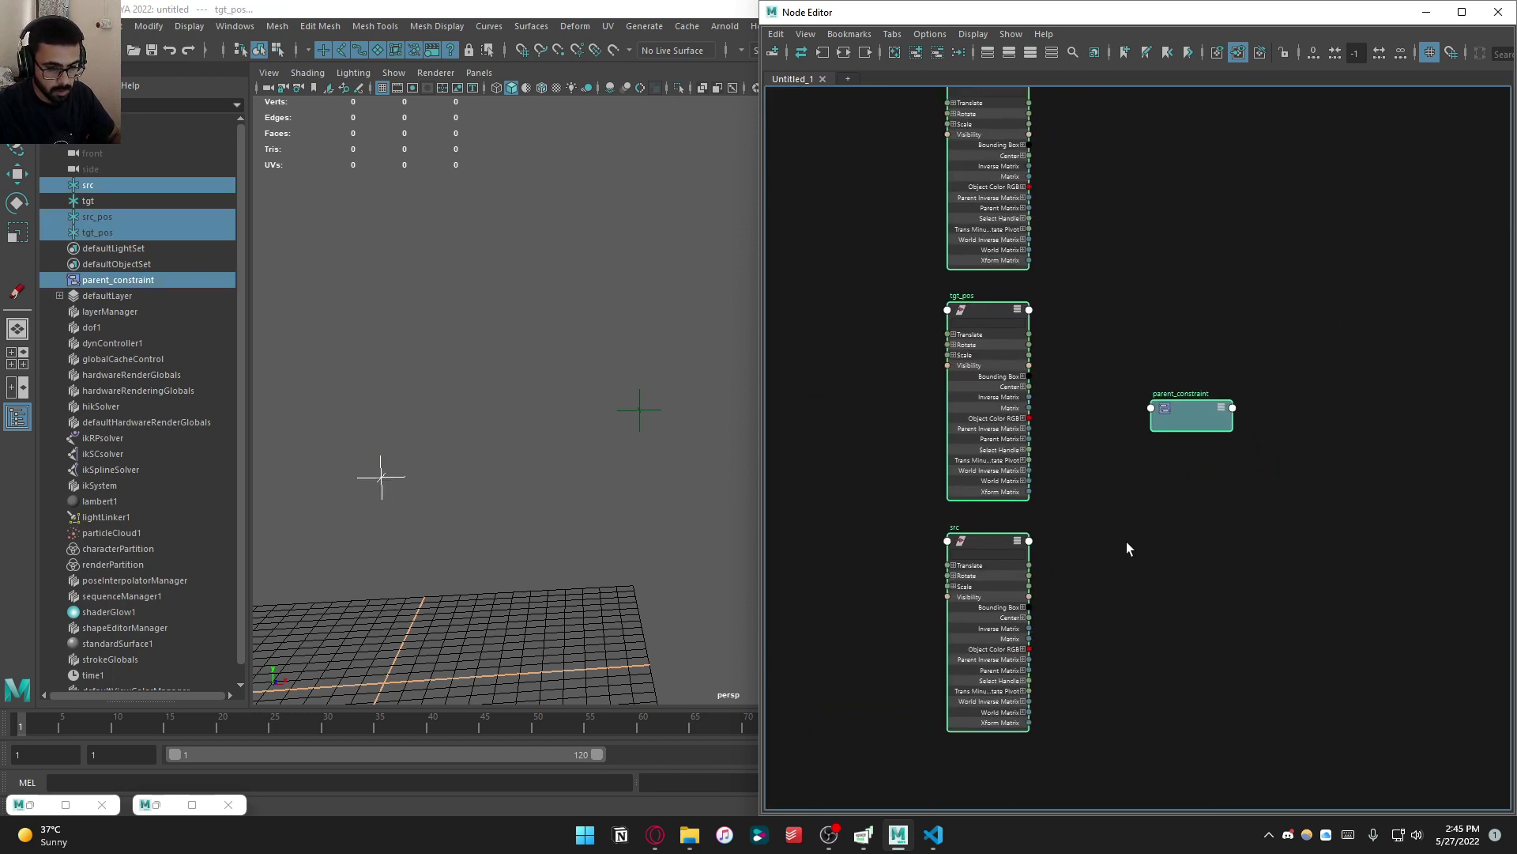
{"action": "left_click", "coordinate": [1151, 550]}
Return to the Bifrost Graph Editor and add a matrix_to_SRT node between the input and output nodes
{"action": "key", "text": "alt+Tab"}
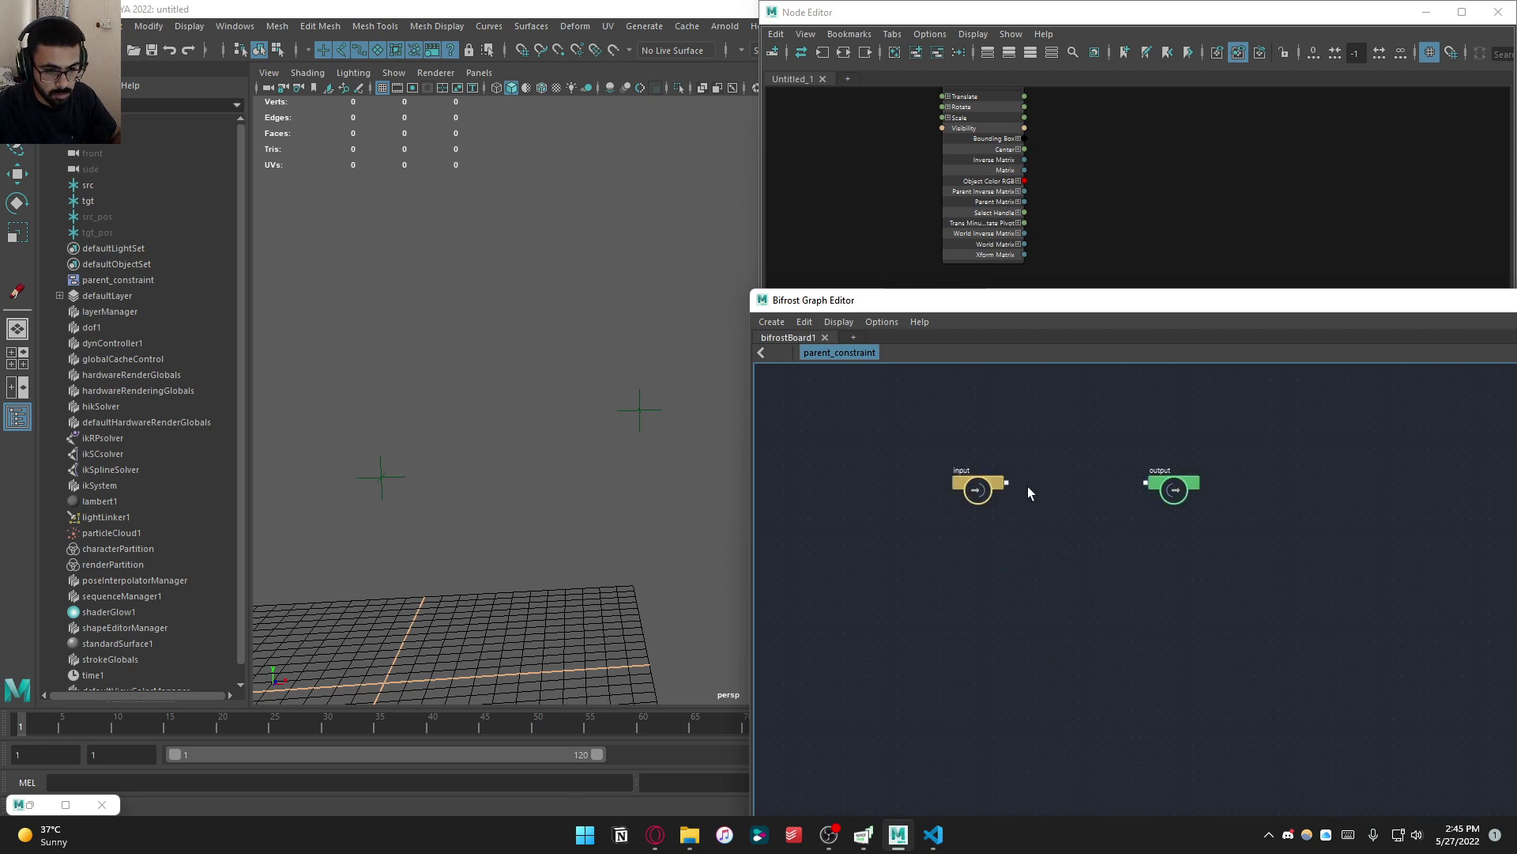
{"action": "key", "text": "f"}
{"action": "key", "text": "Tab"}
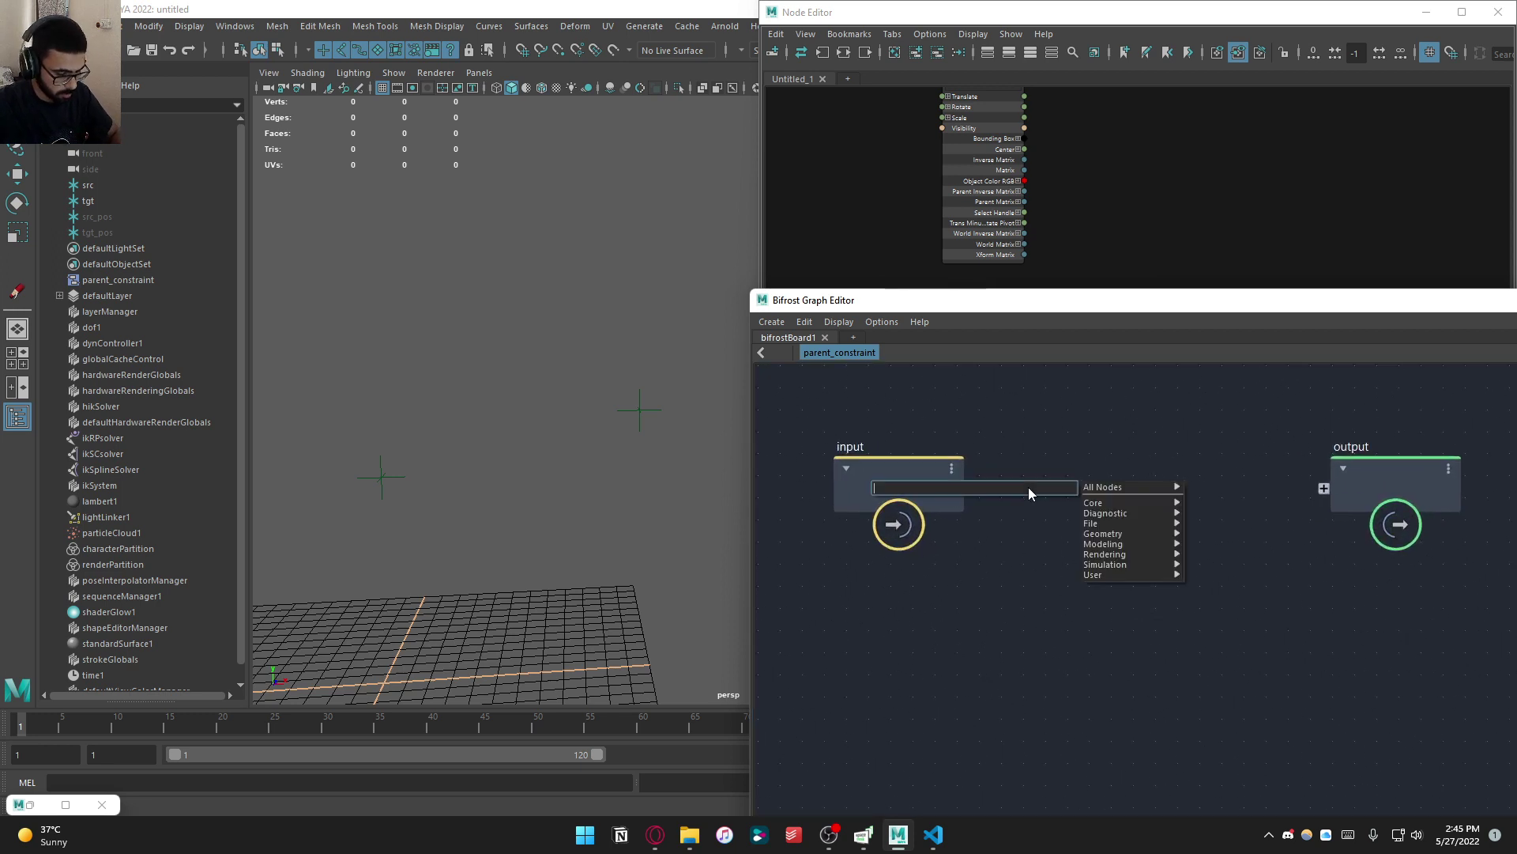
{"action": "type", "text": "matr"}
{"action": "key", "text": "Down"}
{"action": "key", "text": "Down"}
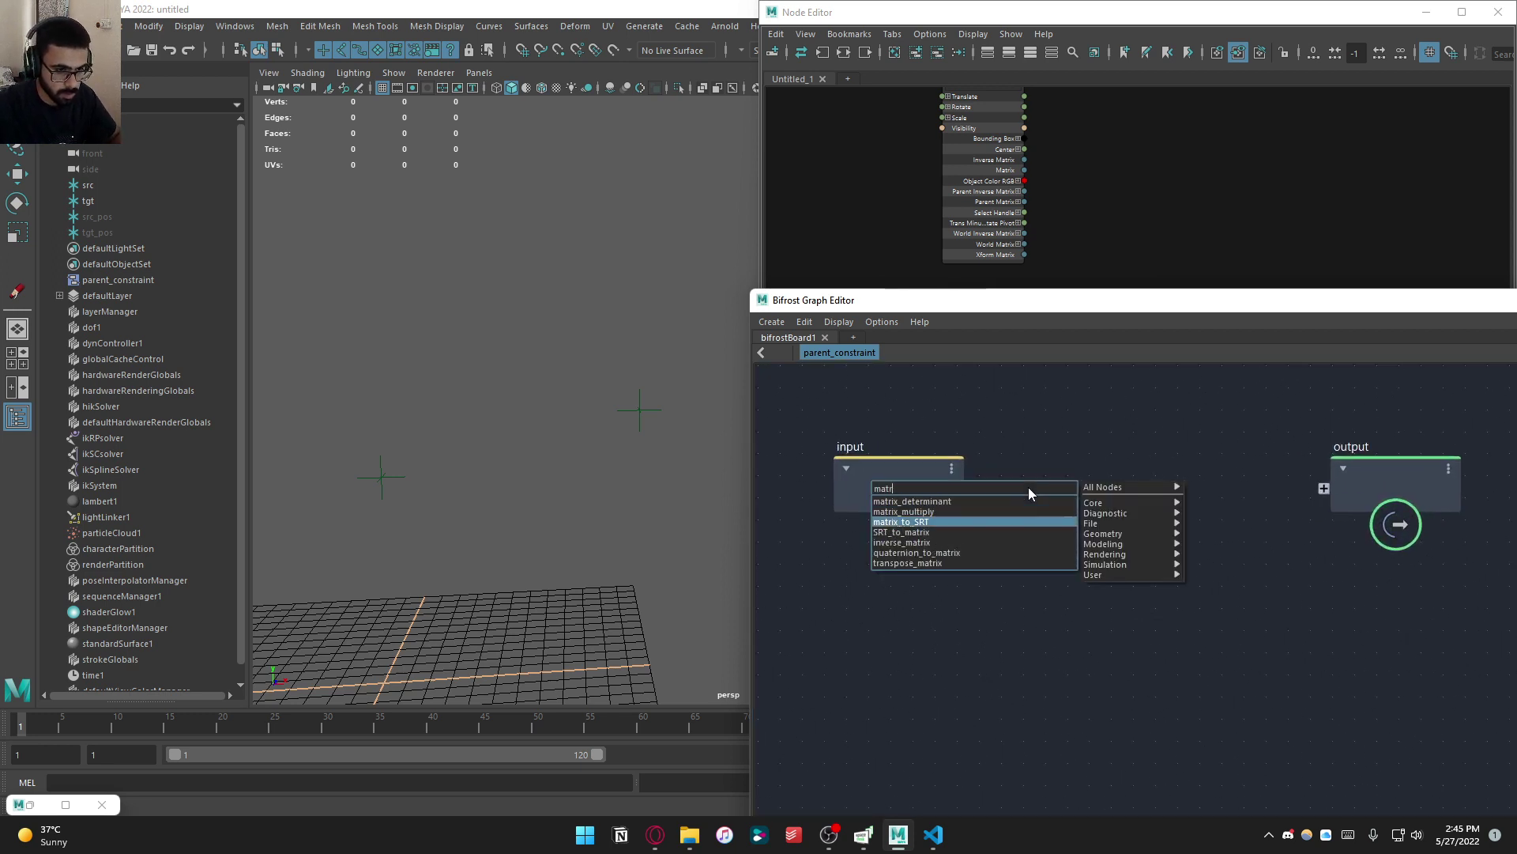
{"action": "key", "text": "Return"}
{"action": "left_click_drag", "start_coordinate": [1028, 487], "coordinate": [1131, 456]}
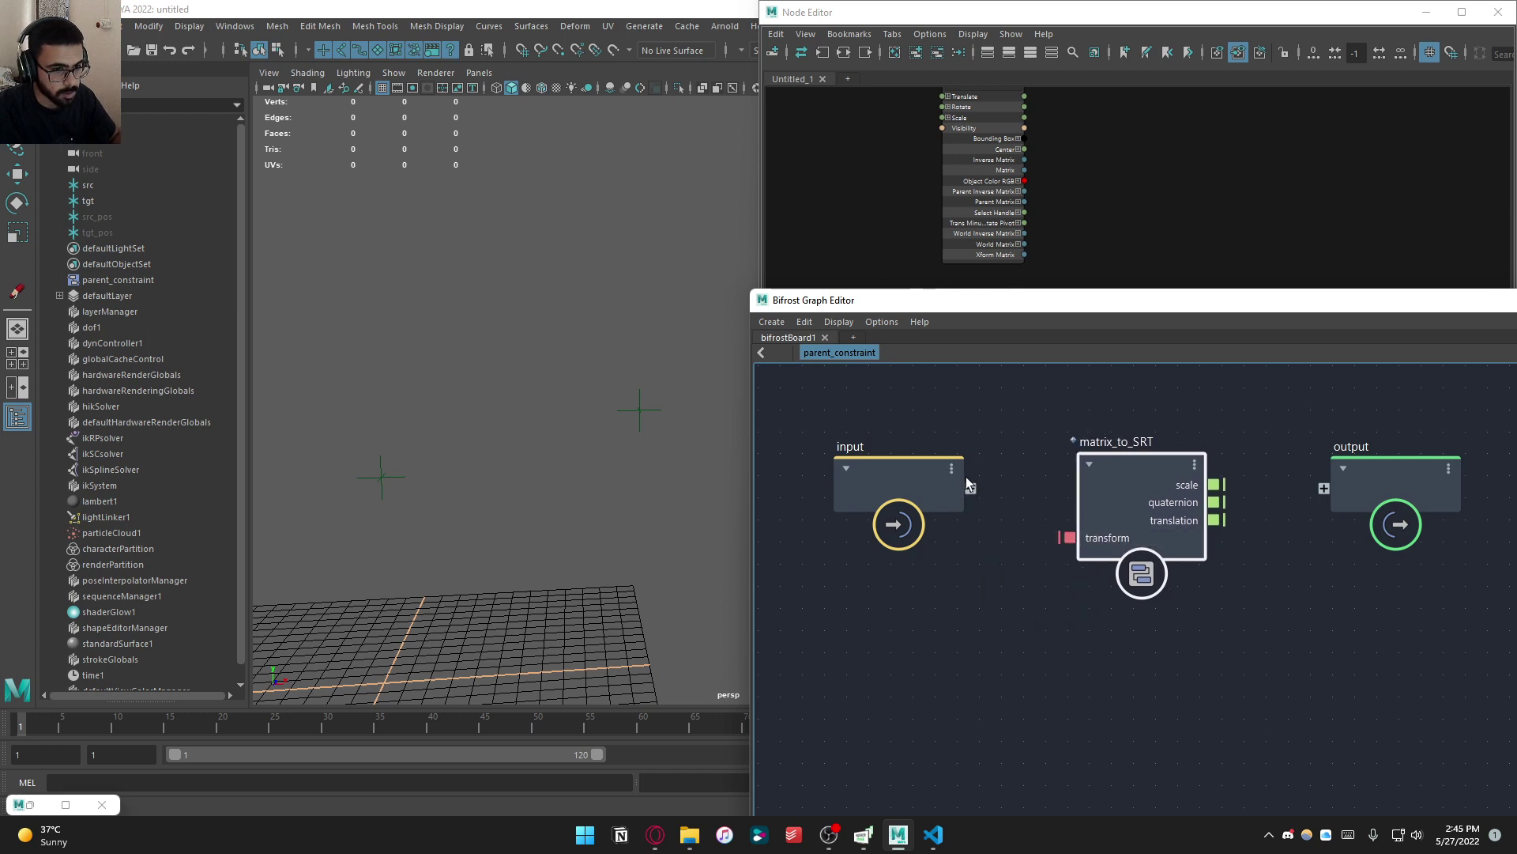
Use matrix_to_SRT's transform port to create three matrix ports on input and one on output, and delete the matrix_to_SRT node
{"action": "left_click_drag", "start_coordinate": [1069, 537], "coordinate": [970, 506]}
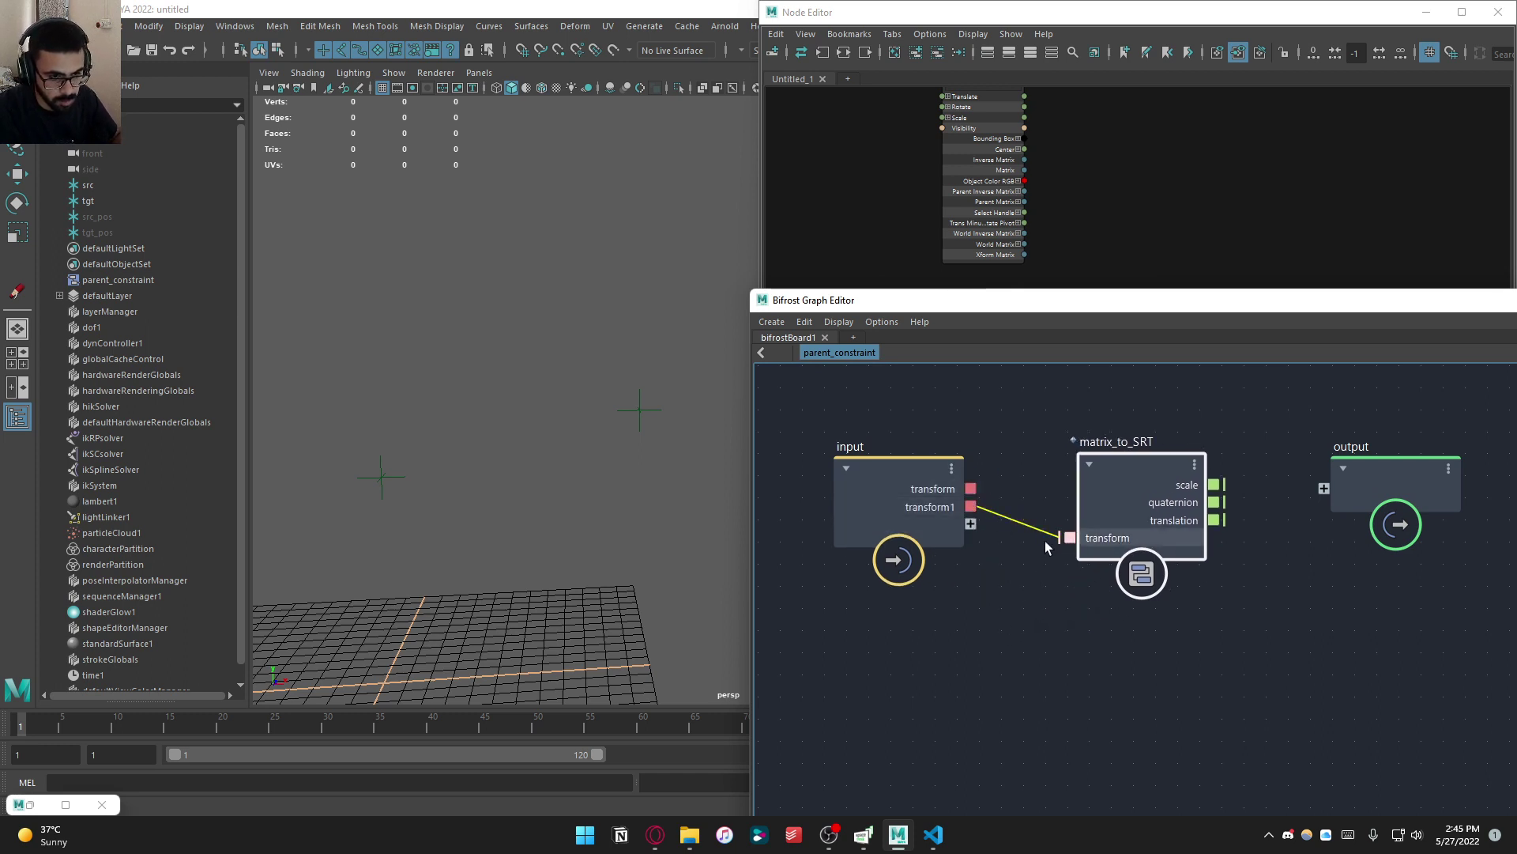
{"action": "left_click_drag", "start_coordinate": [1067, 537], "coordinate": [1323, 488]}
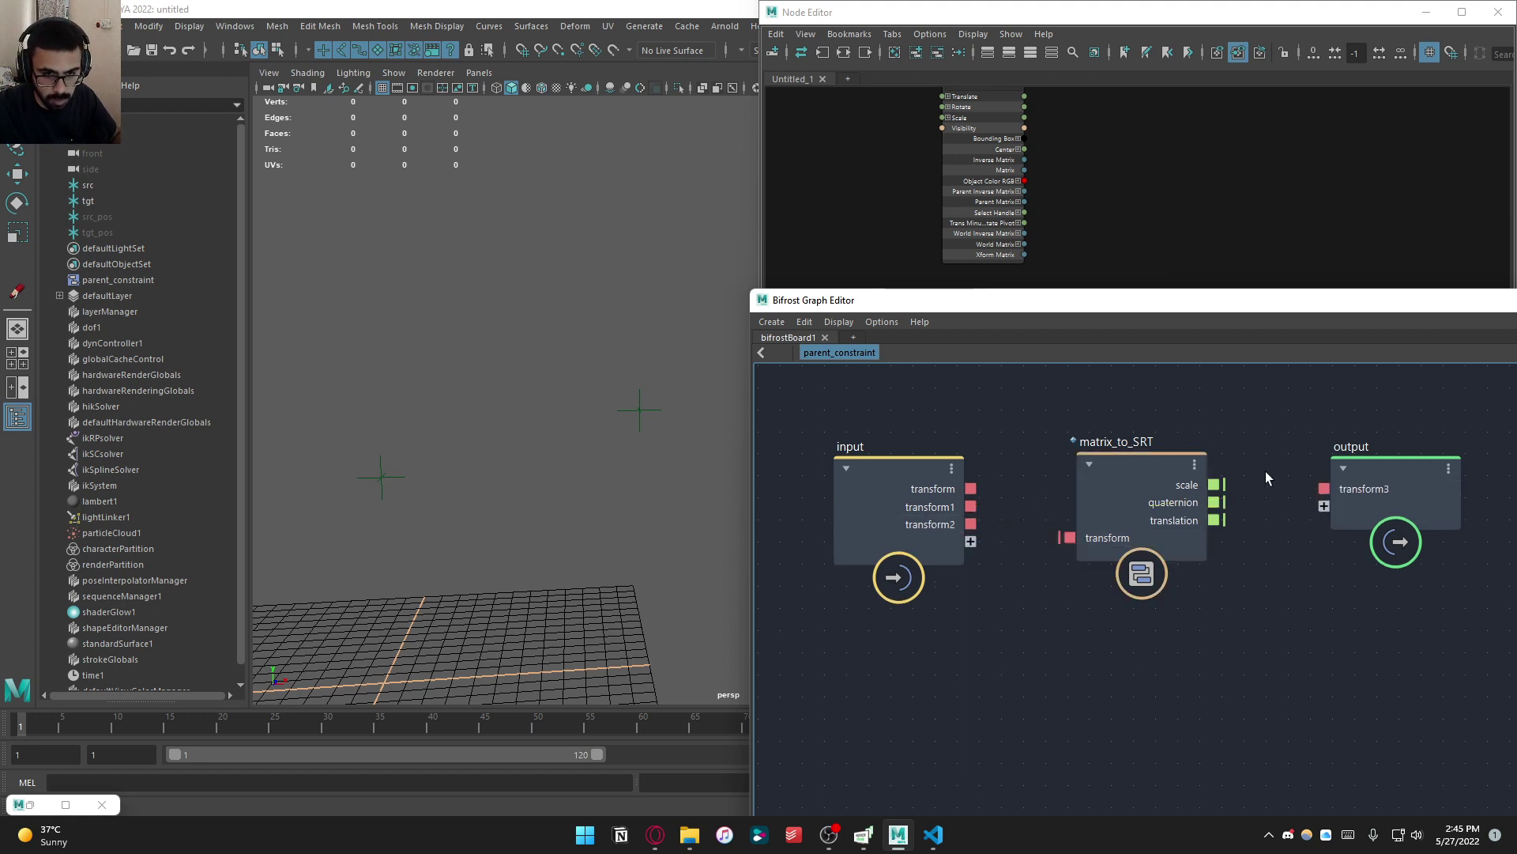
{"action": "left_click", "coordinate": [1142, 474]}
{"action": "key", "text": "Delete"}
Rename the three ports of the input node, in order, to src, src_pos and tgt_pos
{"action": "right_click", "coordinate": [964, 488]}
{"action": "left_click", "coordinate": [966, 504]}
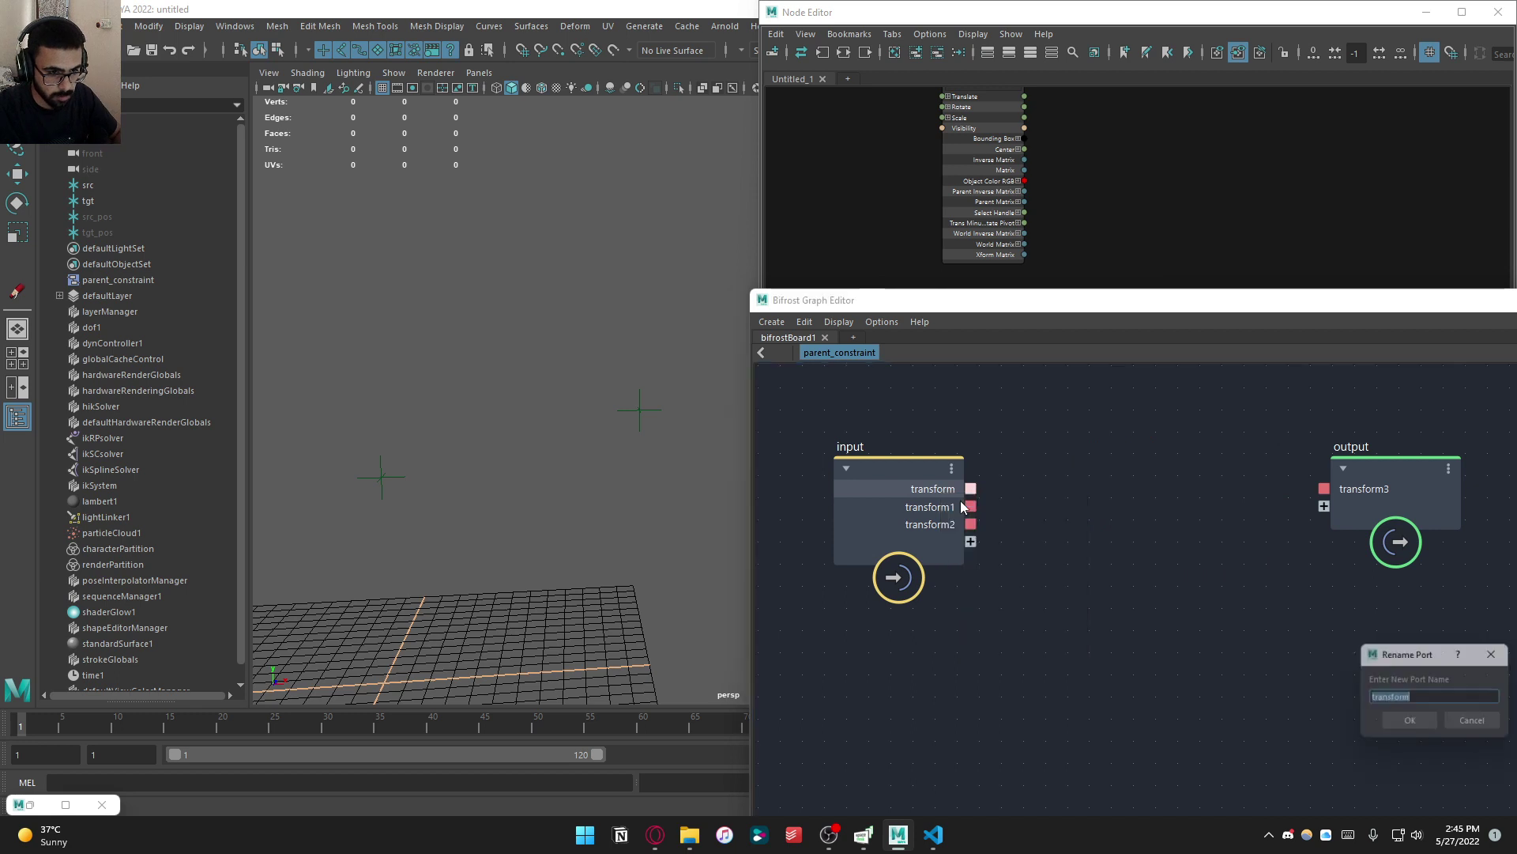
{"action": "type", "text": "src"}
{"action": "key", "text": "Return"}
{"action": "right_click", "coordinate": [964, 507]}
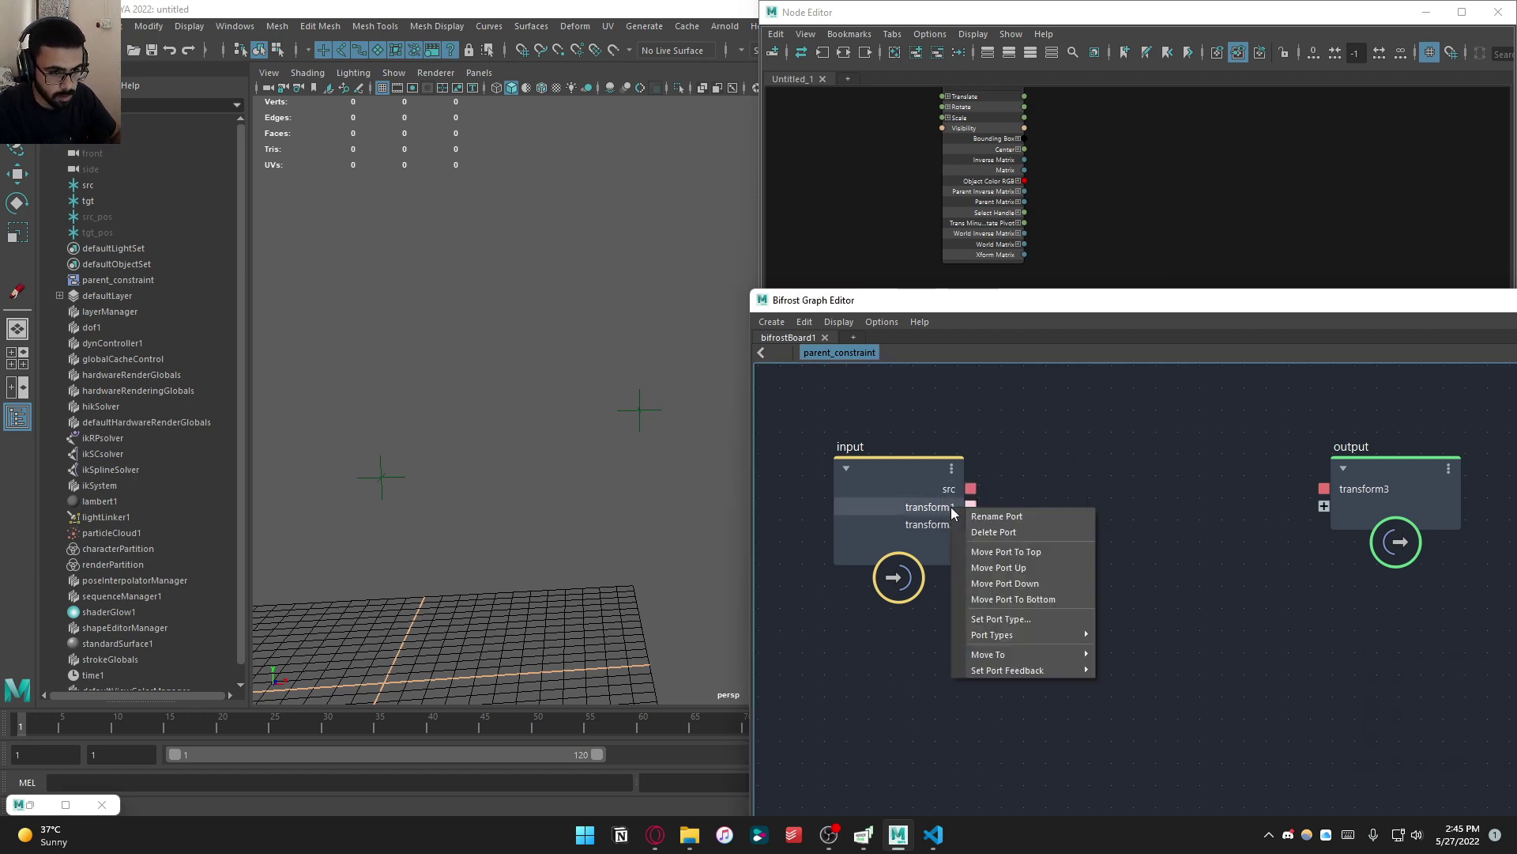
{"action": "left_click", "coordinate": [967, 523]}
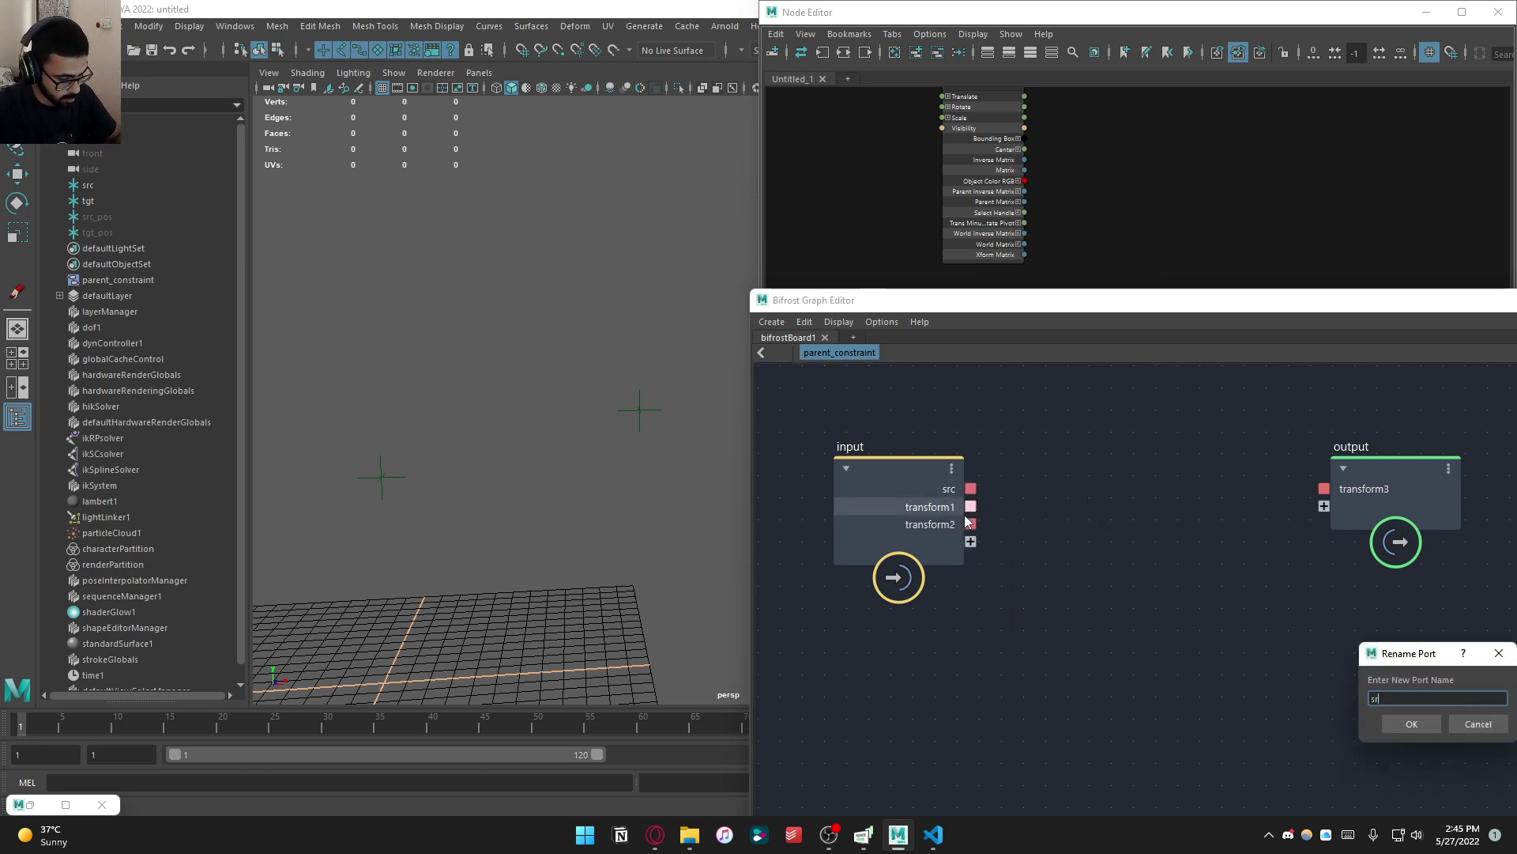
{"action": "type", "text": "src_pos"}
{"action": "key", "text": "Return"}
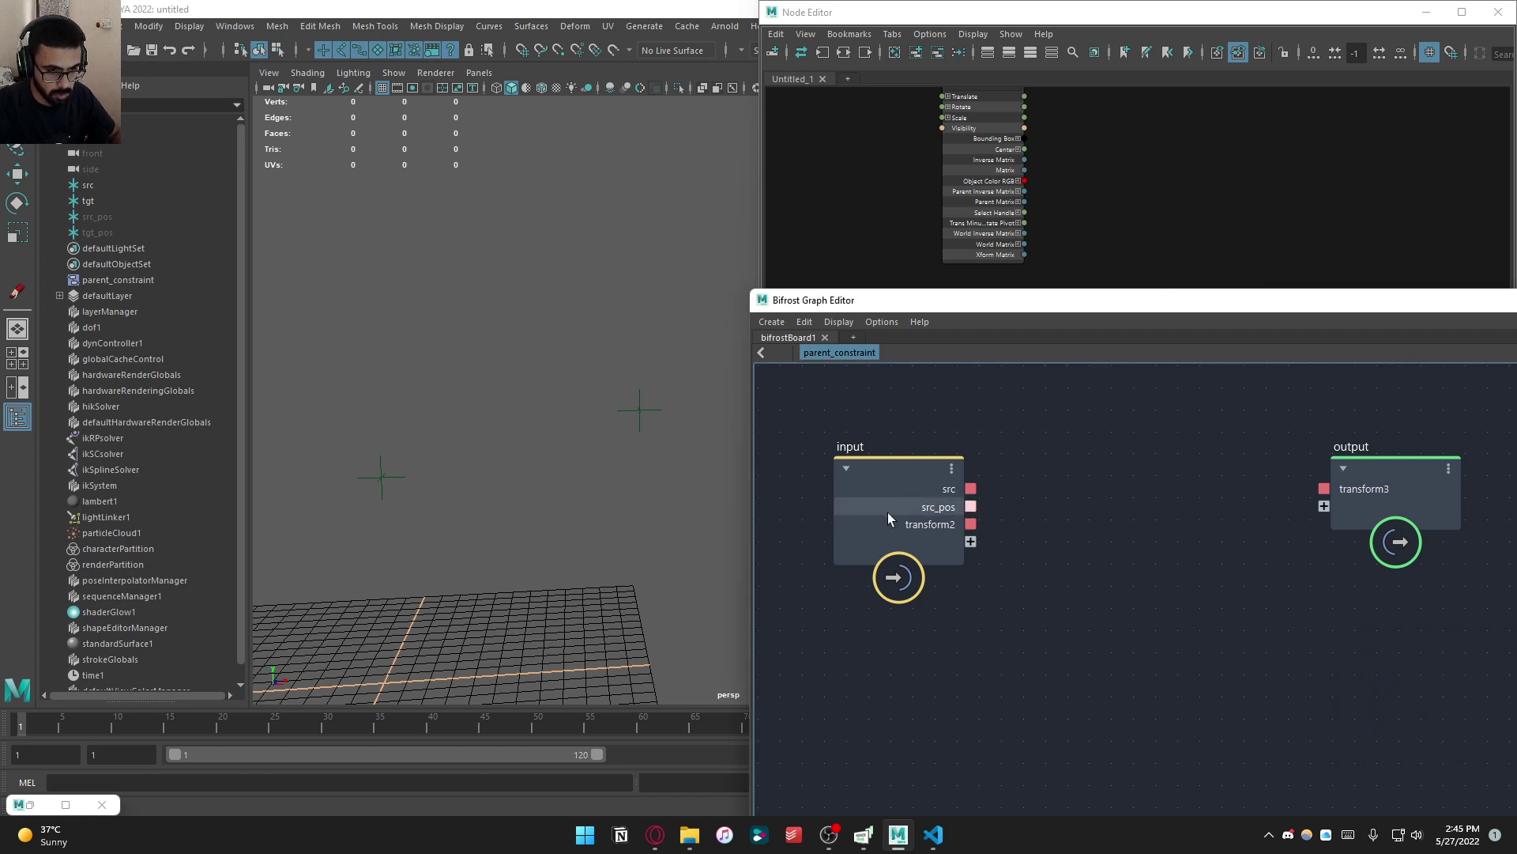
{"action": "right_click", "coordinate": [915, 525]}
{"action": "left_click", "coordinate": [943, 536]}
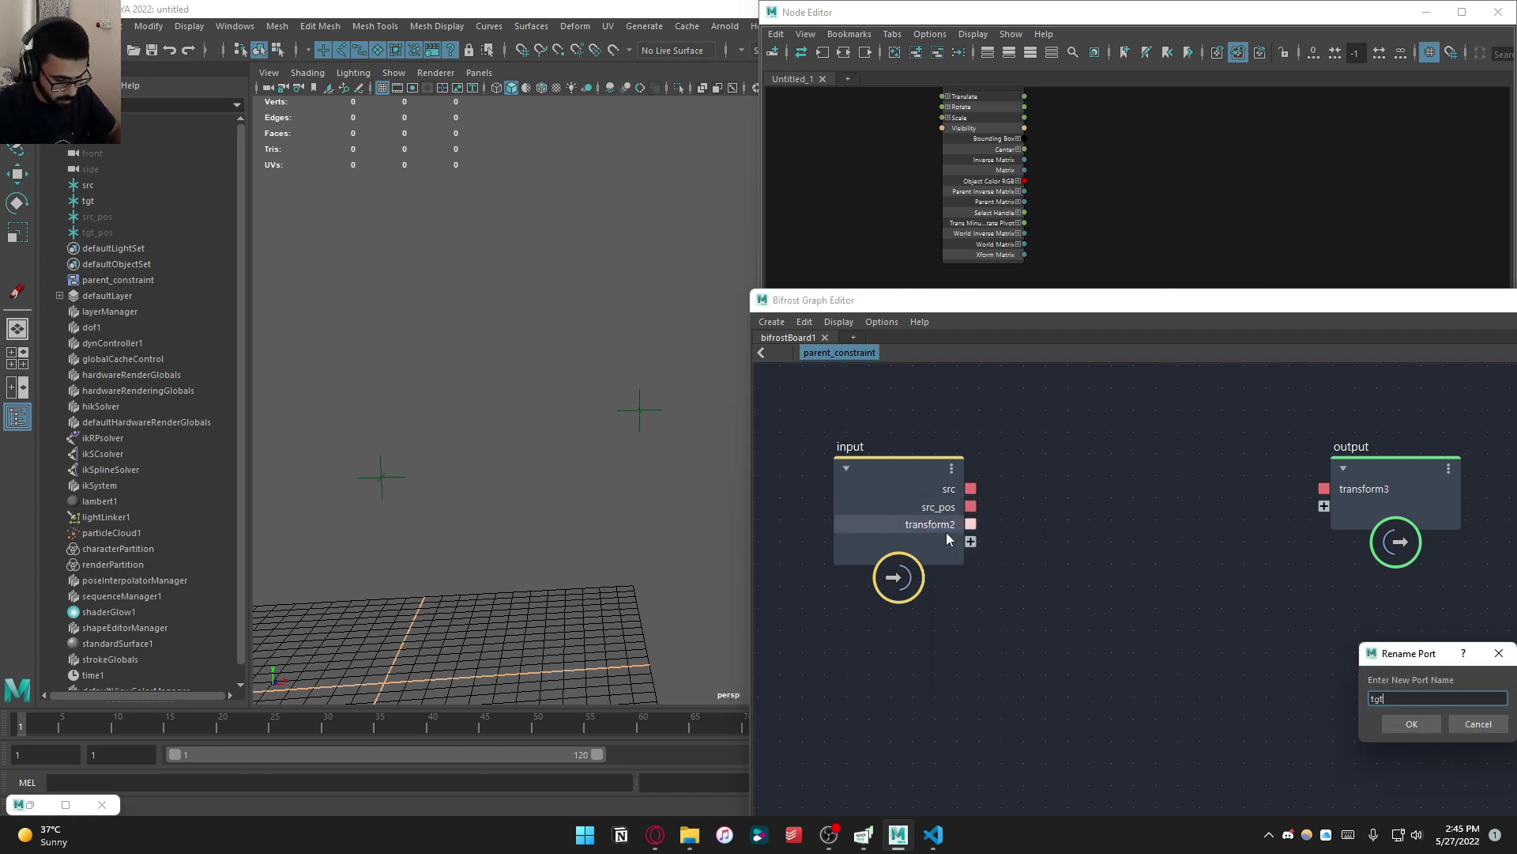
{"action": "type", "text": "tgt_pos"}
{"action": "key", "text": "Return"}
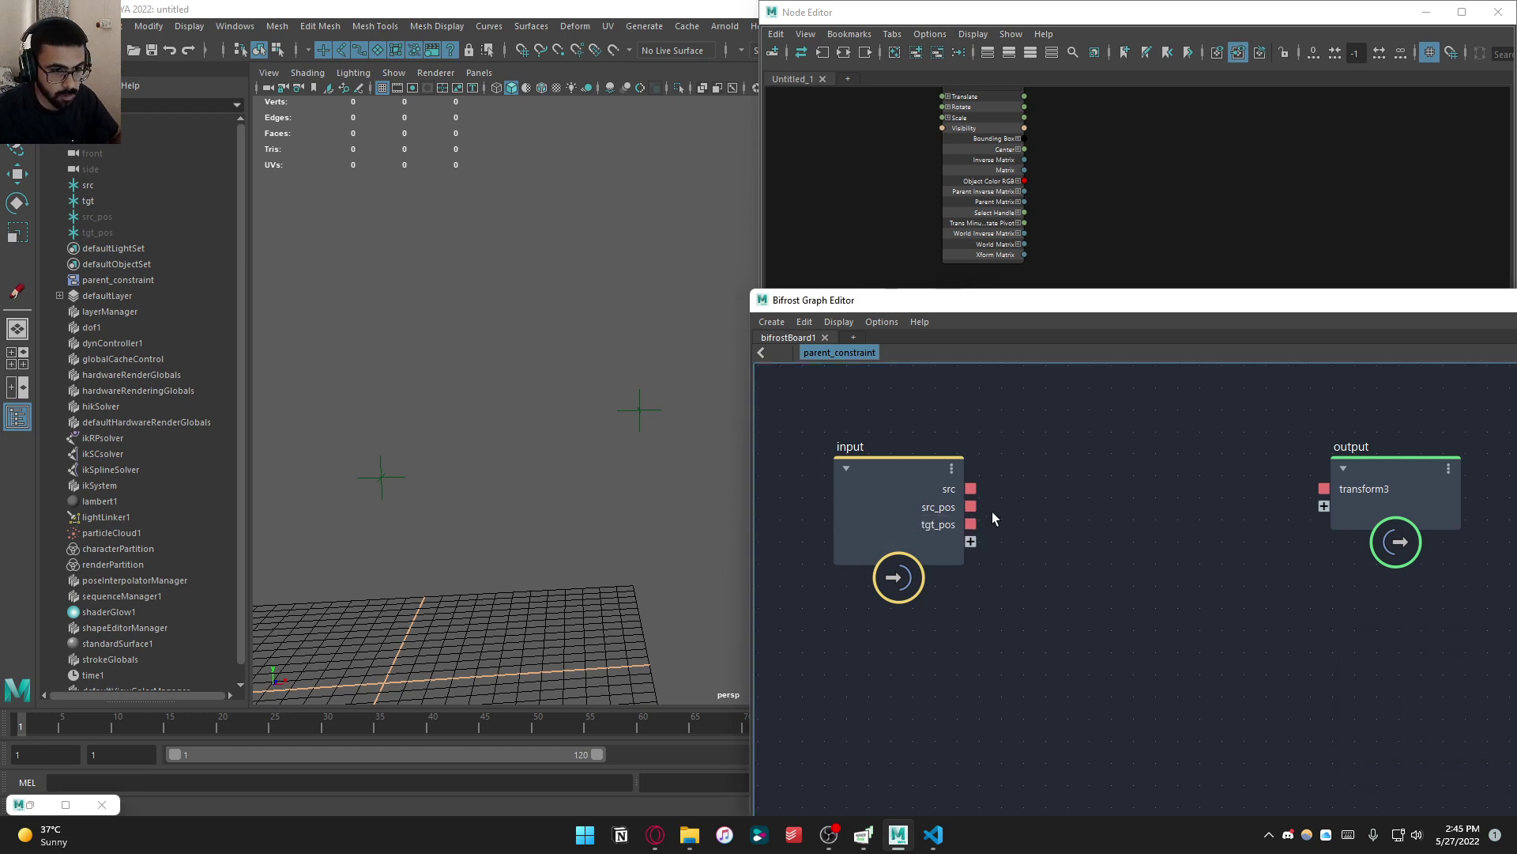
Rename the output node's transform3 port to tgt_offset
{"action": "right_click", "coordinate": [1379, 489]}
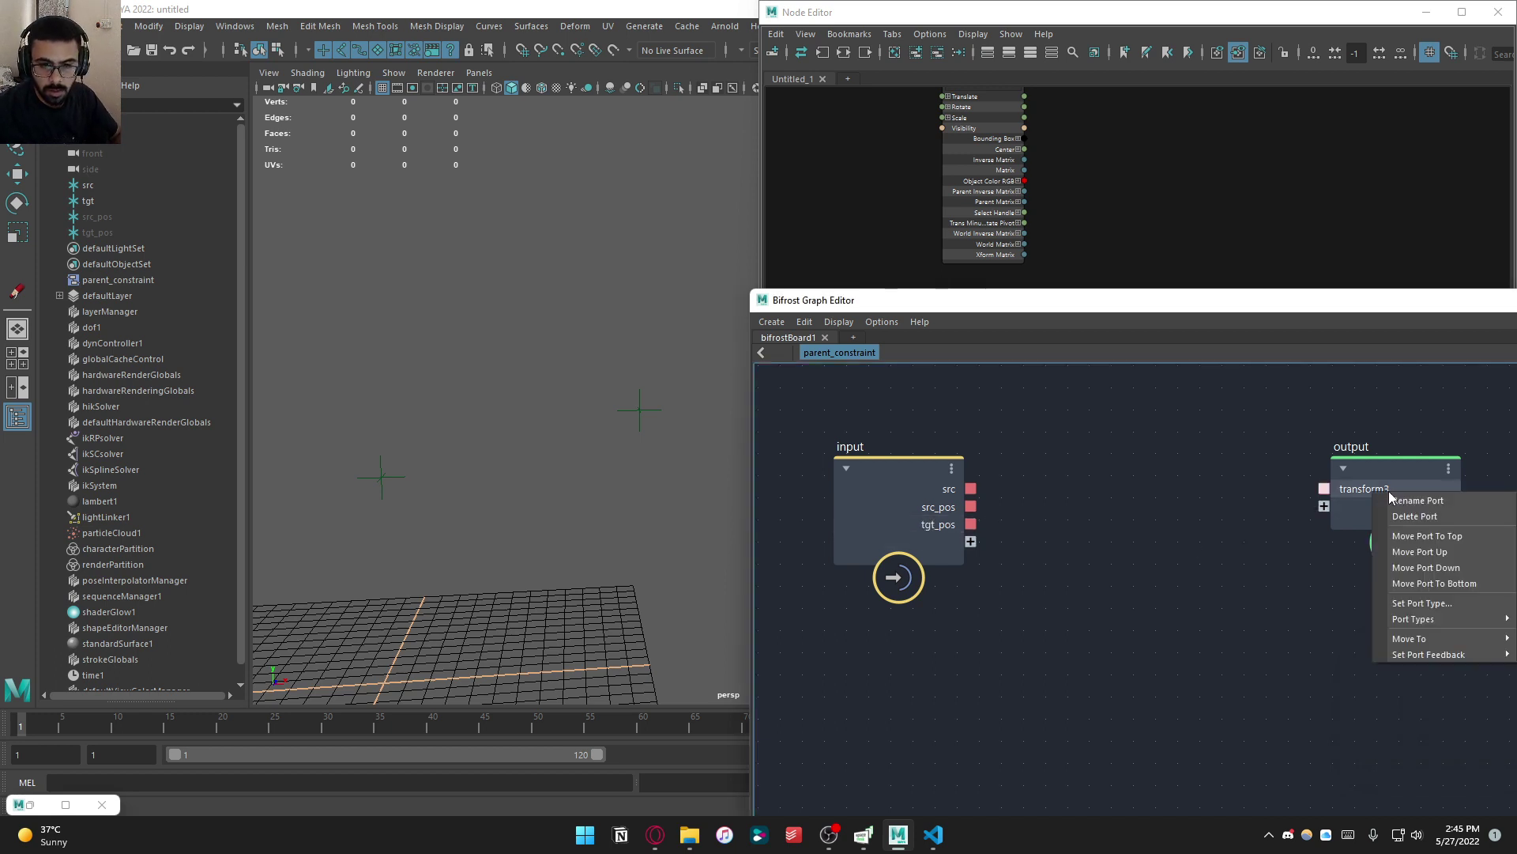
{"action": "left_click", "coordinate": [1429, 501]}
{"action": "type", "text": "tgt"}
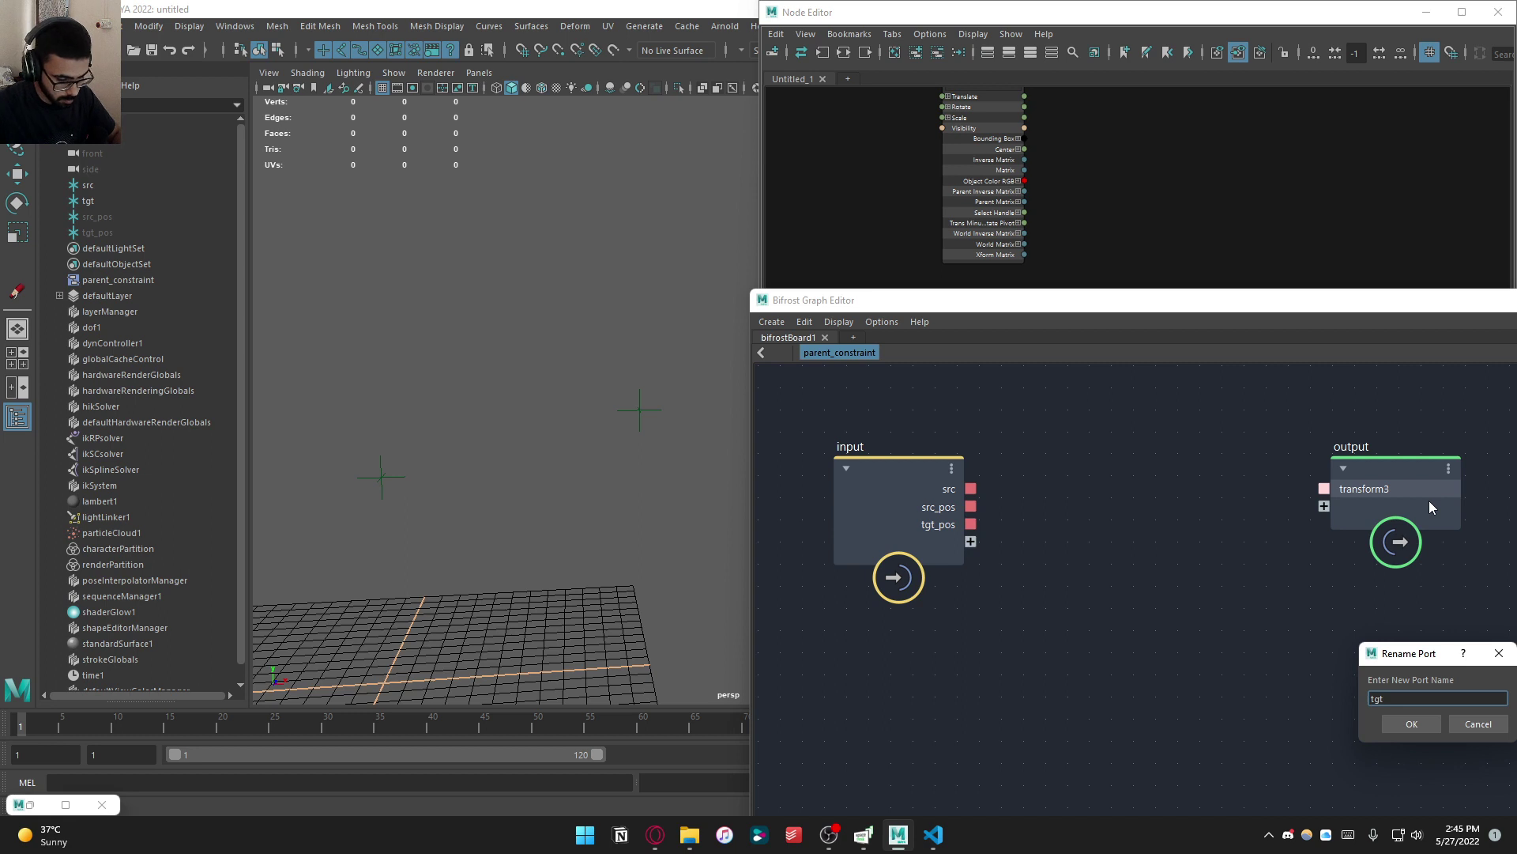
{"action": "type", "text": "_offset"}
{"action": "key", "text": "Return"}
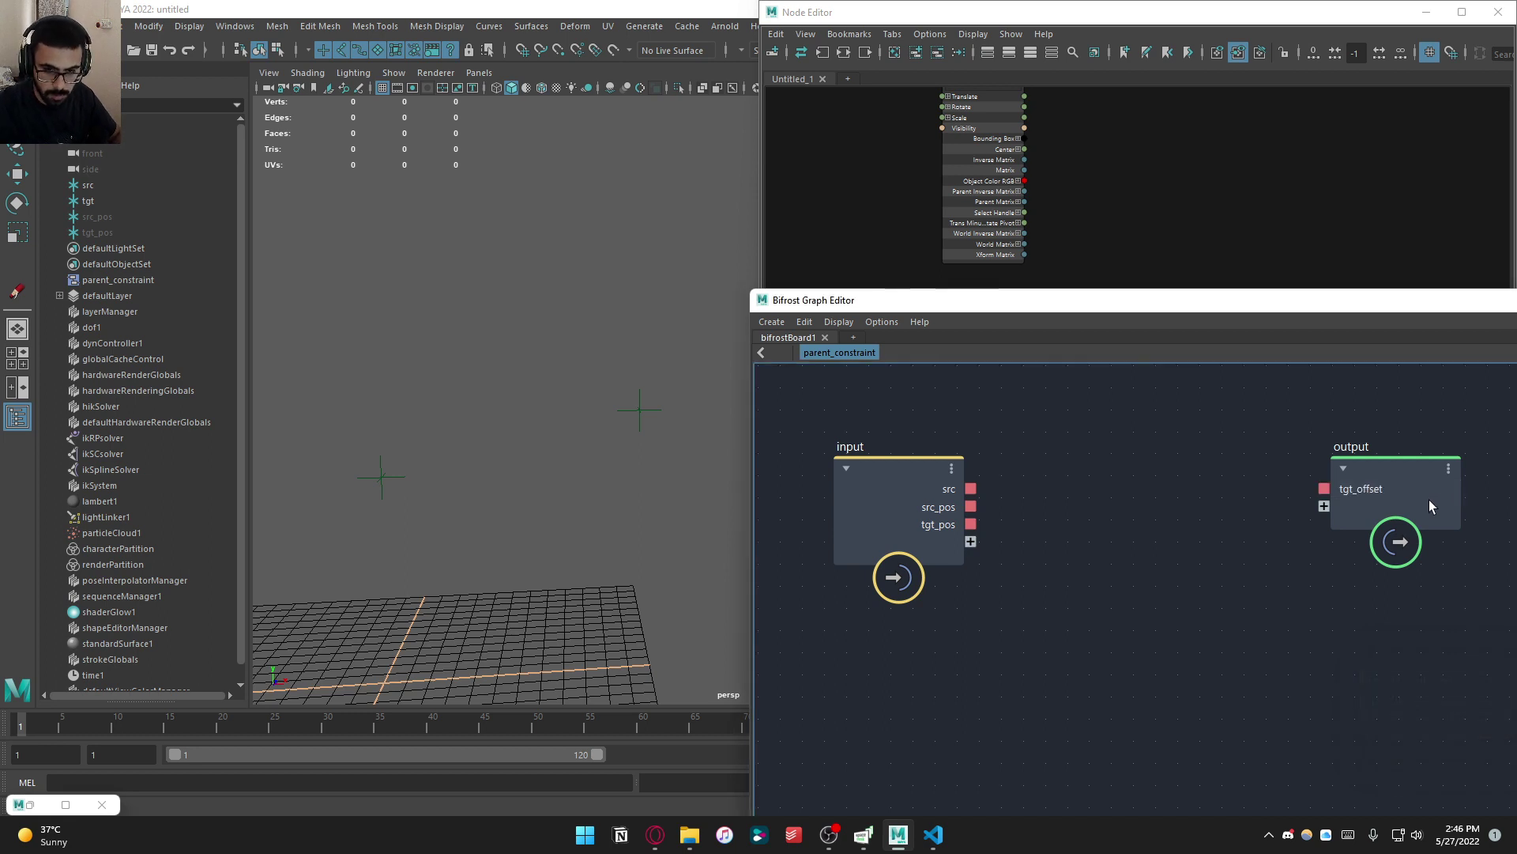
Rename the output node's matrix port to tgt
{"action": "right_click", "coordinate": [1345, 491]}
{"action": "left_click", "coordinate": [1367, 504]}
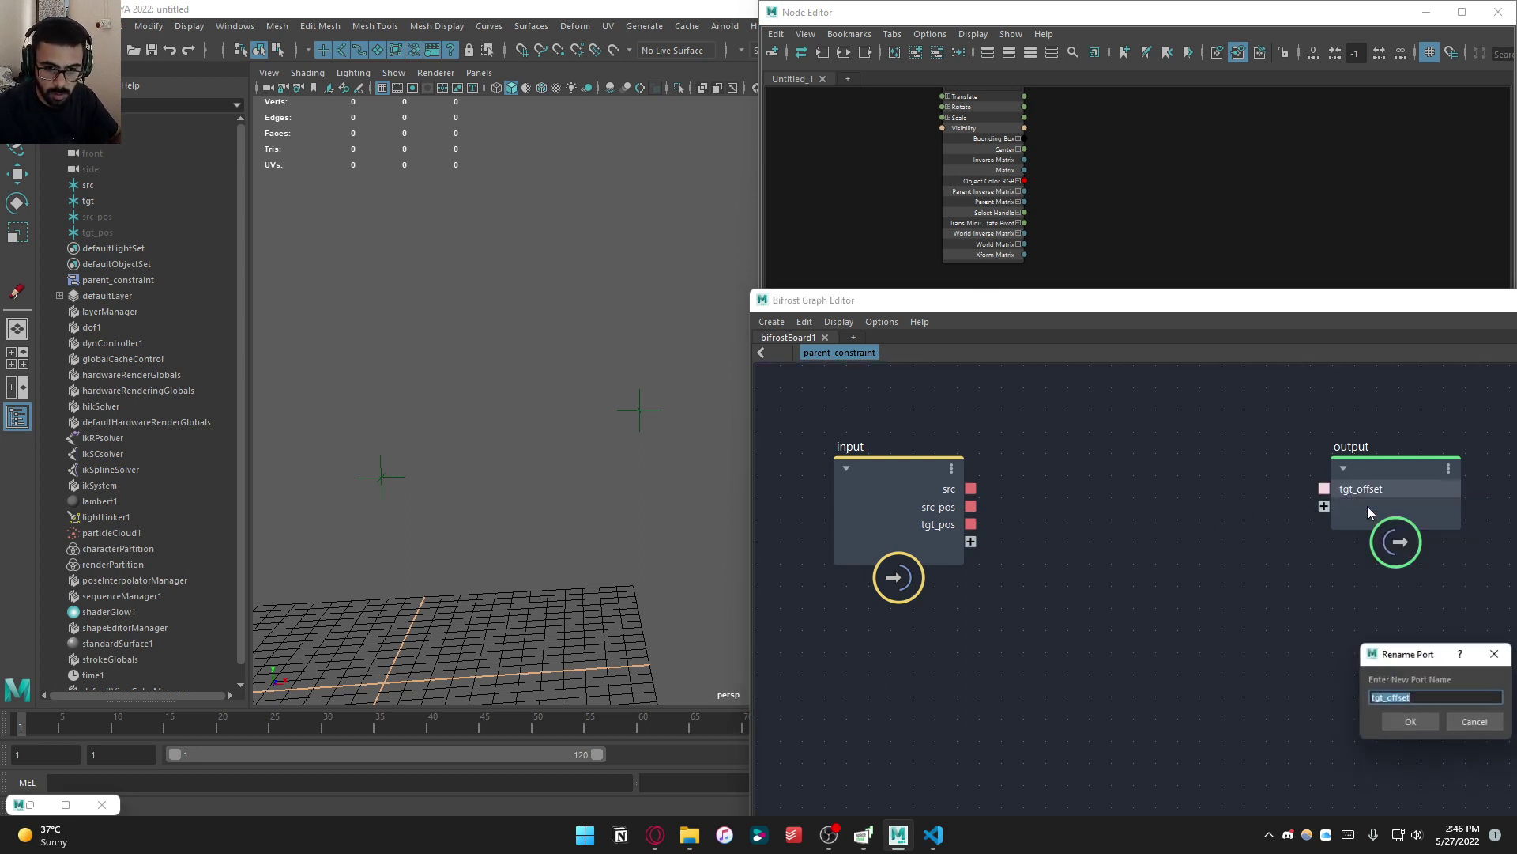
{"action": "type", "text": "tgt"}
{"action": "key", "text": "Return"}
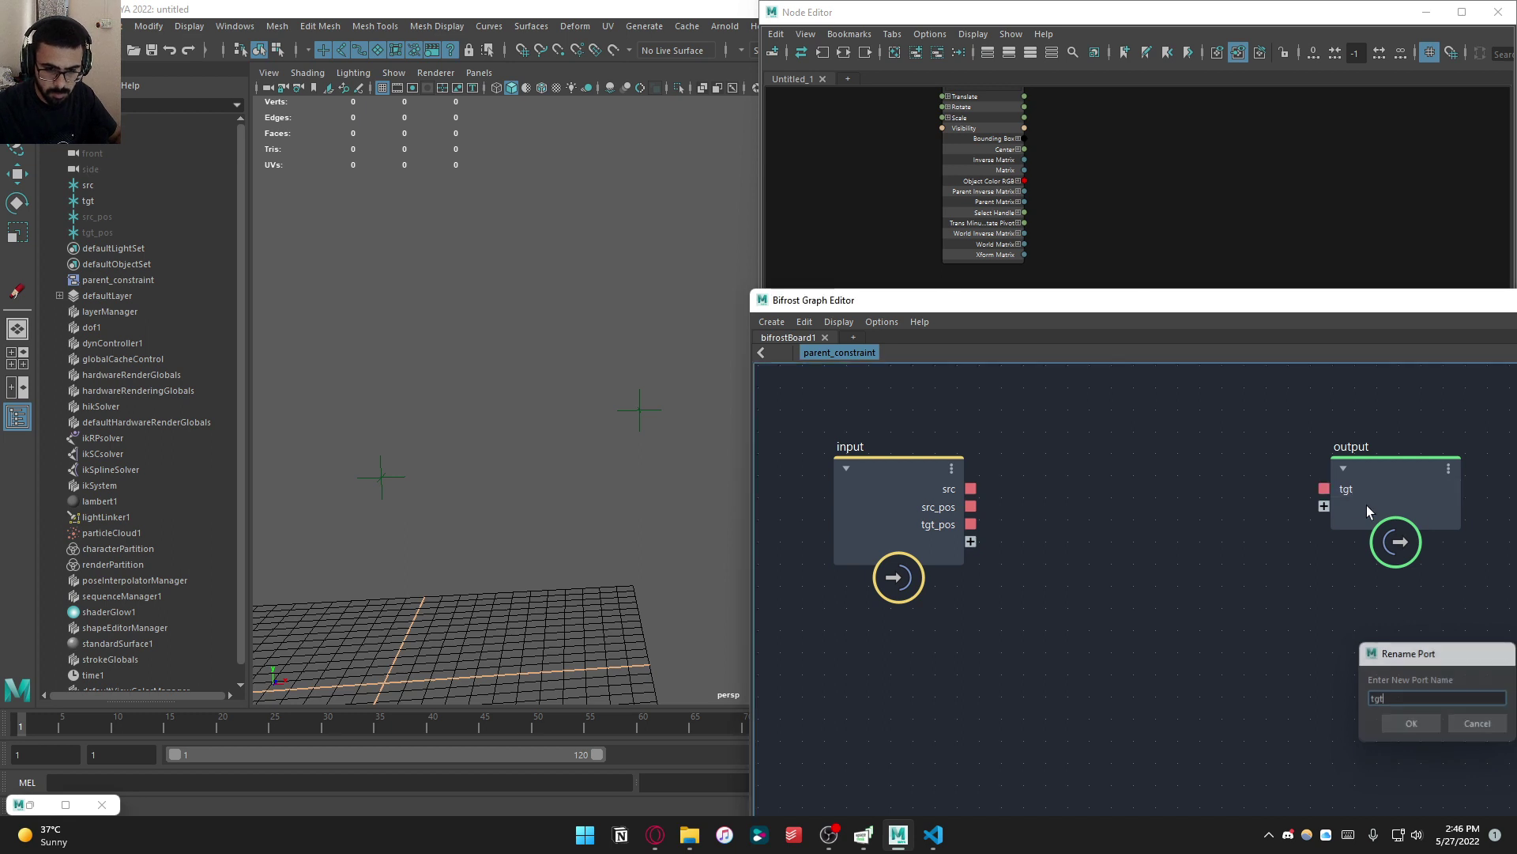
In the Node Editor, connect the World Matrix[0] outputs of src_pos and tgt_pos to parent_constraint's Src Pos and Tgt Pos inputs
{"action": "middle_click_drag", "start_coordinate": [1055, 530], "coordinate": [1070, 555], "text": "alt"}
{"action": "right_click_drag", "start_coordinate": [1076, 556], "coordinate": [1101, 590], "text": "alt"}
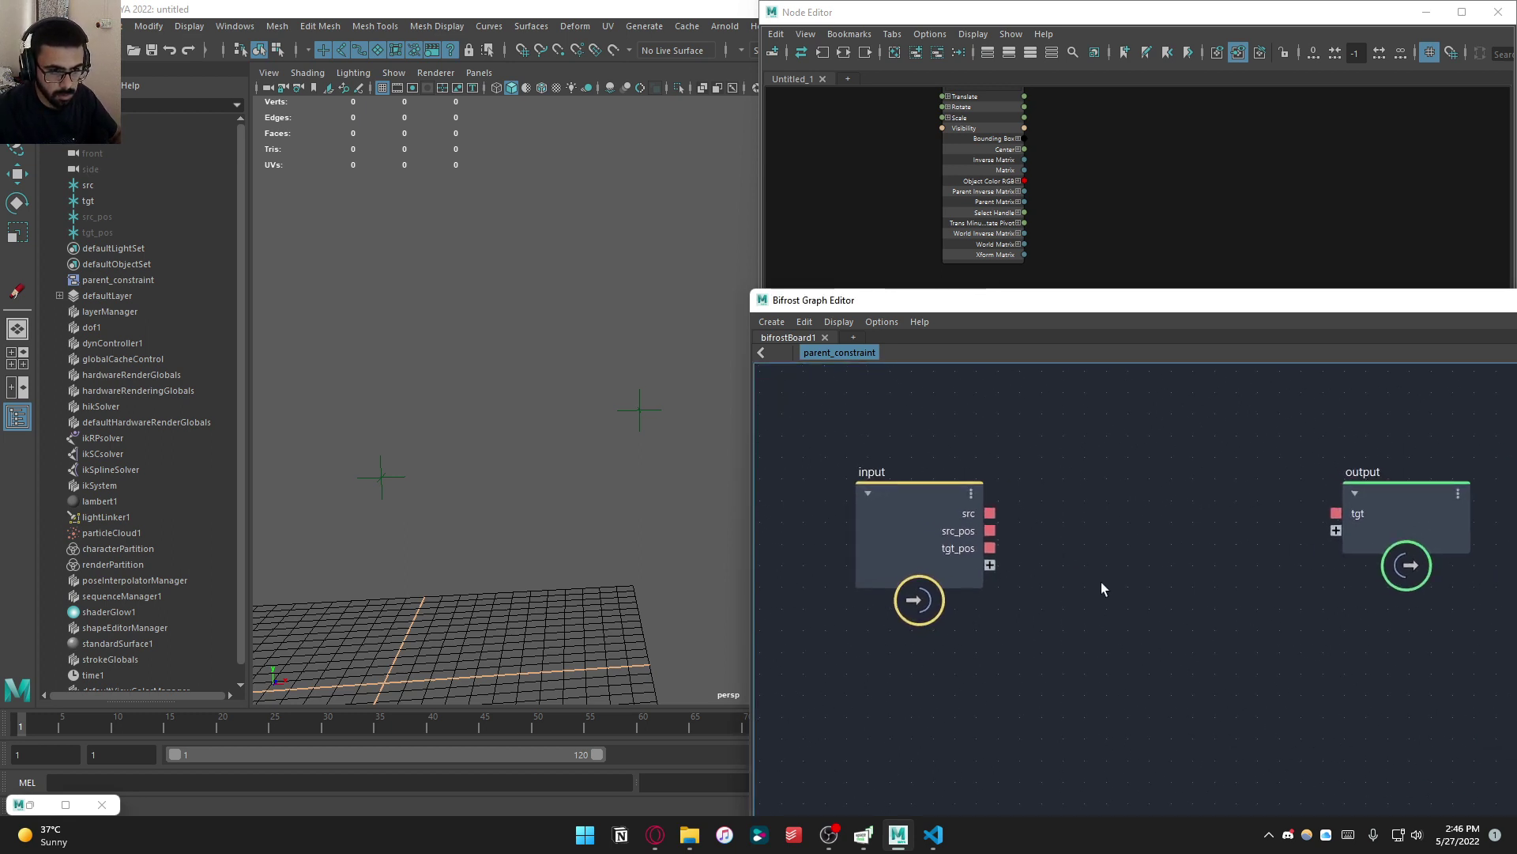
{"action": "middle_click_drag", "start_coordinate": [1131, 607], "coordinate": [1087, 621], "text": "alt"}
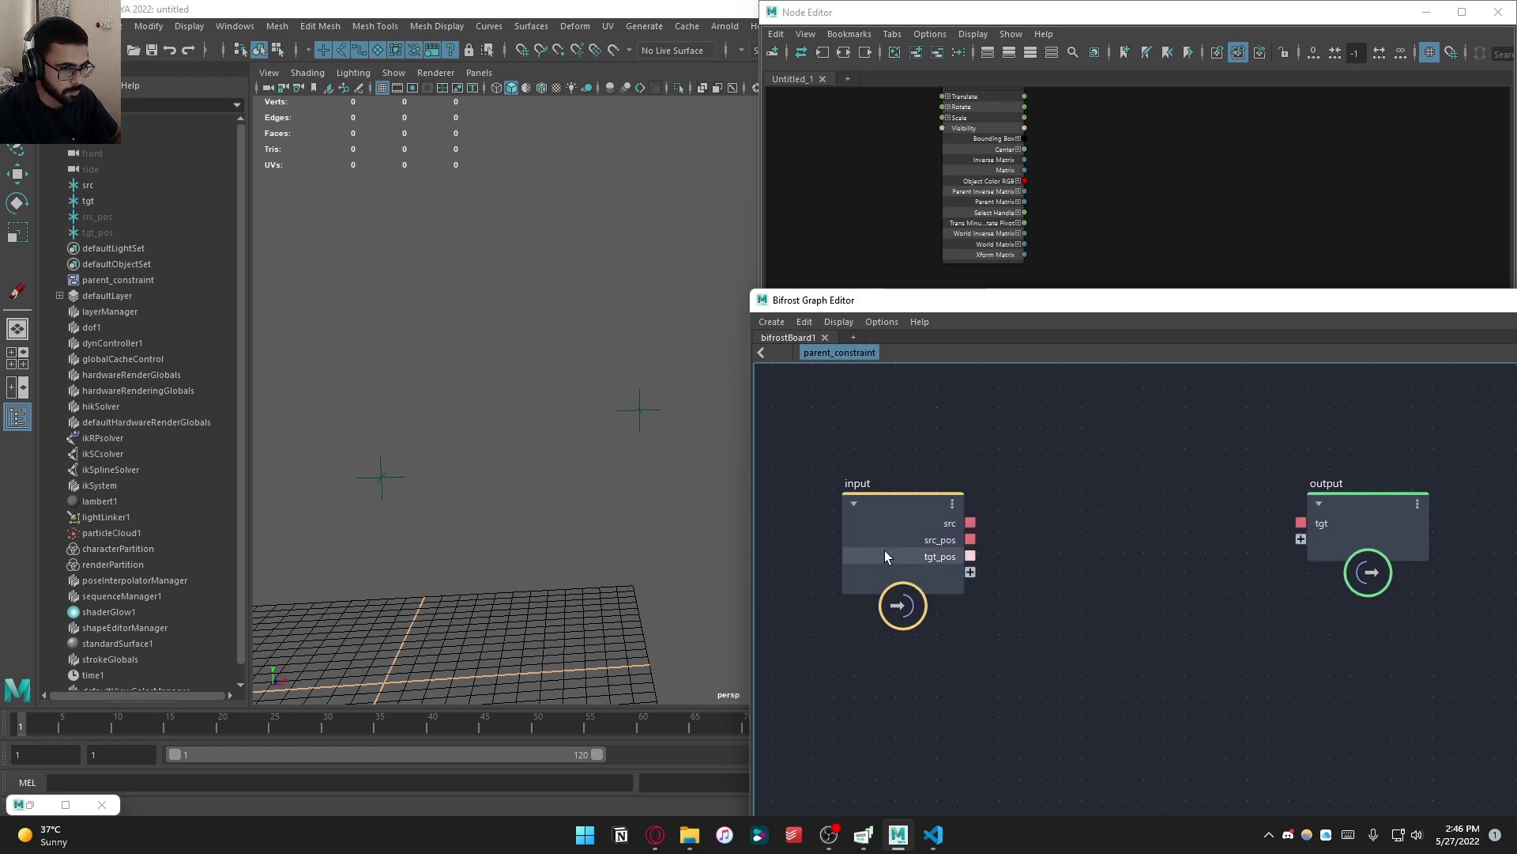
{"action": "left_click", "coordinate": [1150, 222]}
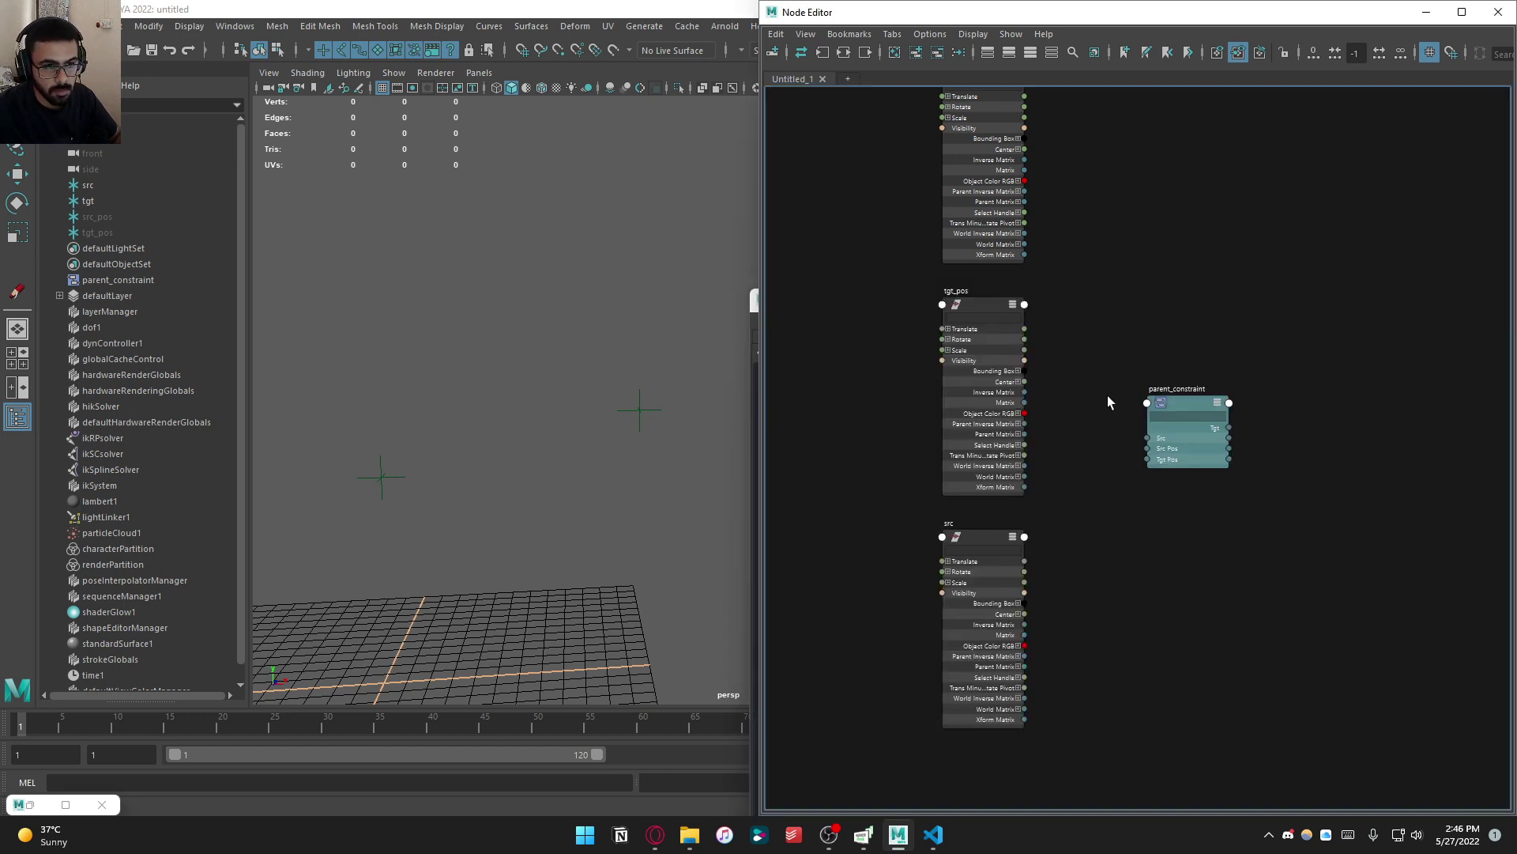
{"action": "left_click", "coordinate": [1000, 238]}
{"action": "middle_click_drag", "start_coordinate": [1062, 284], "coordinate": [1055, 380], "text": "alt"}
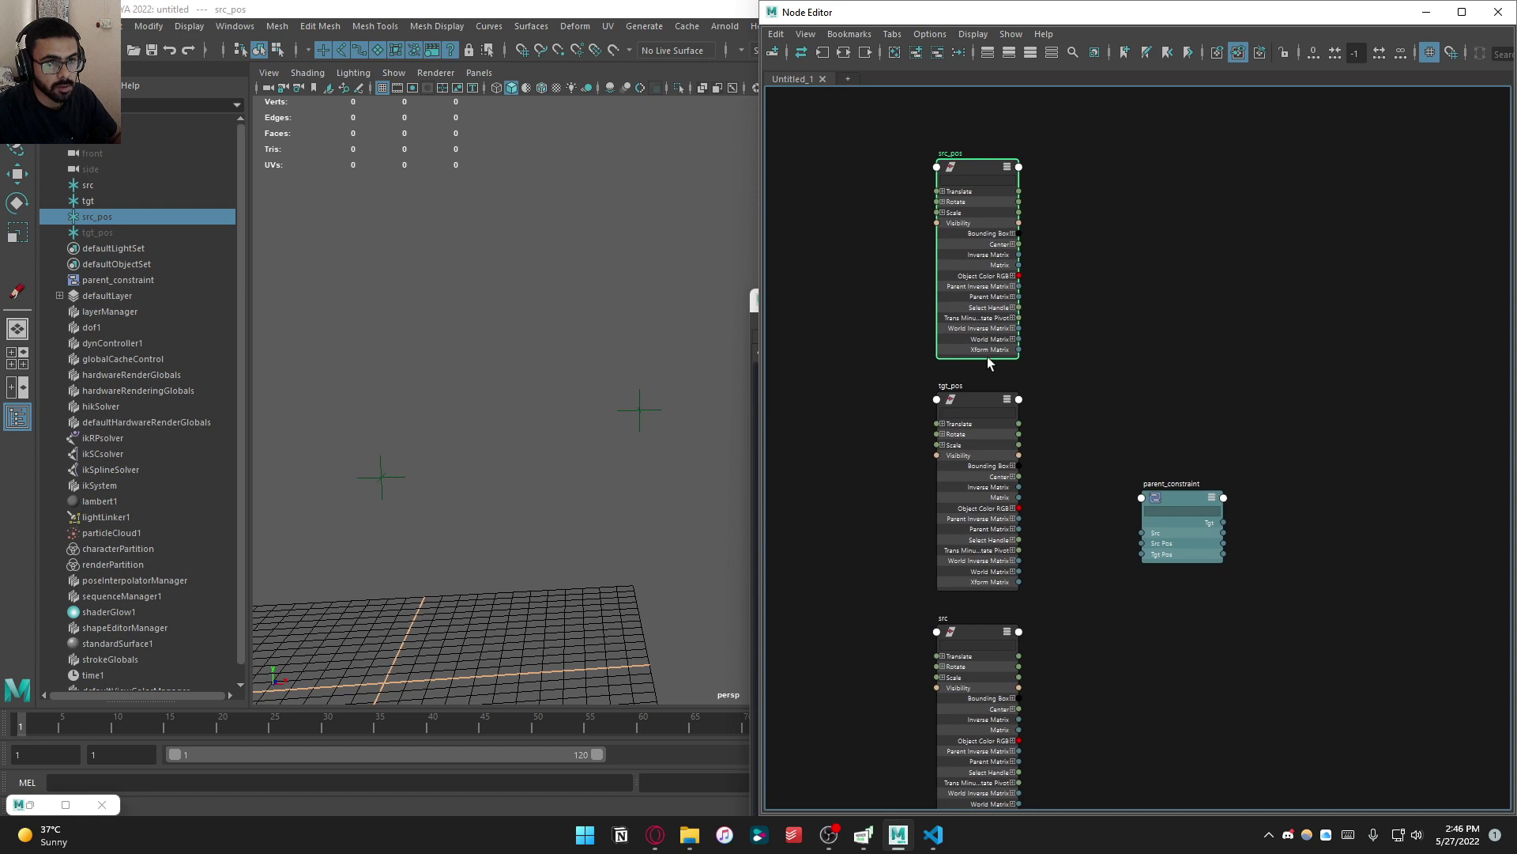
{"action": "left_click", "coordinate": [1012, 340]}
{"action": "left_click_drag", "start_coordinate": [1019, 349], "coordinate": [1141, 544]}
{"action": "left_click", "coordinate": [997, 561]}
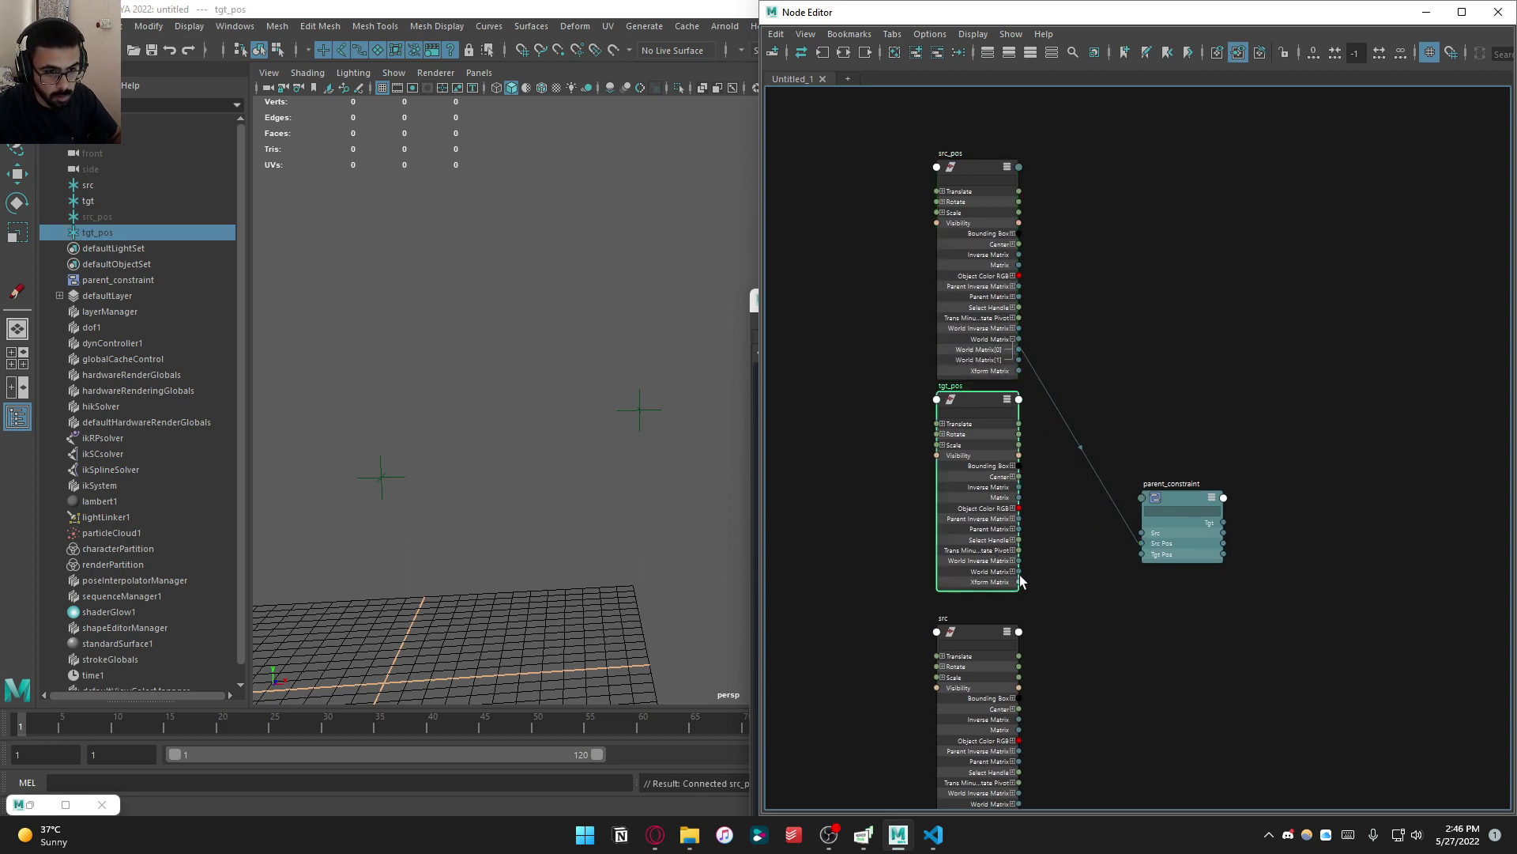
{"action": "left_click", "coordinate": [1012, 573]}
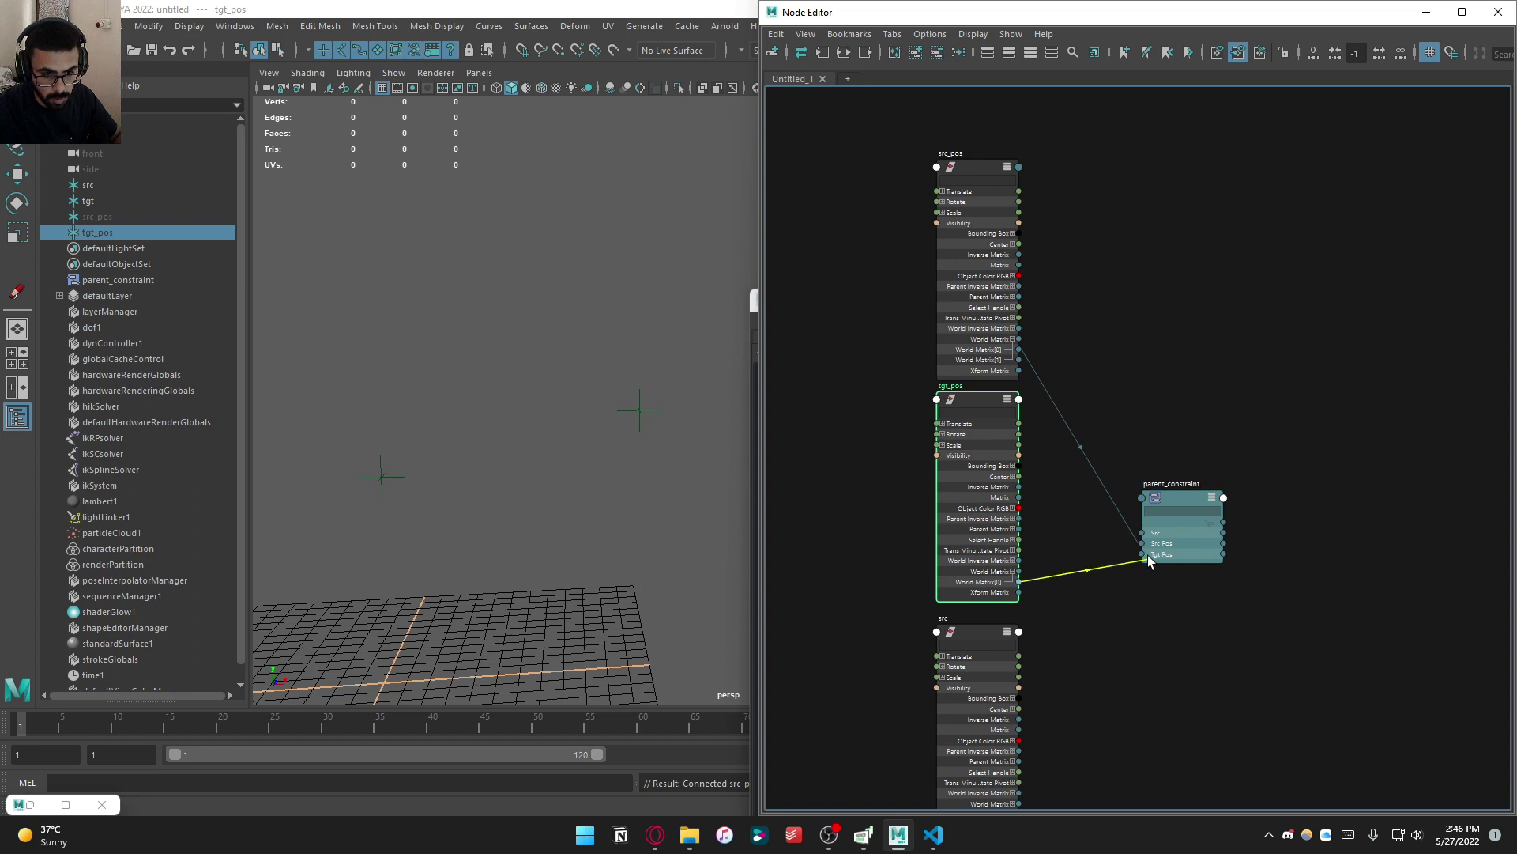
{"action": "left_click_drag", "start_coordinate": [1147, 560], "coordinate": [1142, 554]}
Connect src's World Matrix[0] output to parent_constraint's Src input and open the parent_constraint board in the Bifrost Graph Editor
{"action": "middle_click_drag", "start_coordinate": [1036, 698], "coordinate": [912, 503], "text": "alt"}
{"action": "left_click", "coordinate": [886, 609]}
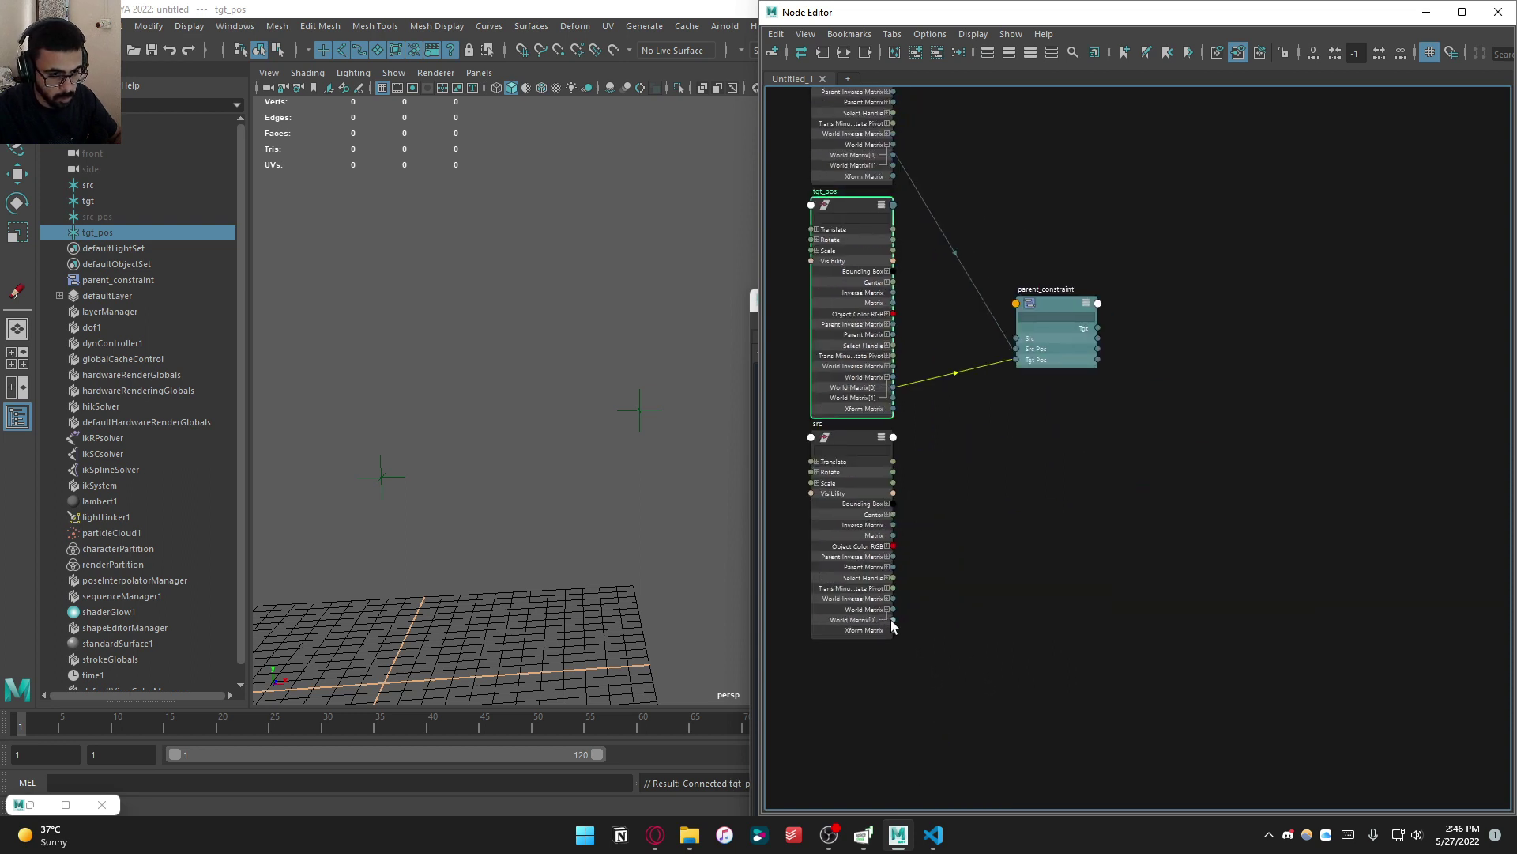
{"action": "left_click_drag", "start_coordinate": [895, 622], "coordinate": [1016, 338]}
{"action": "middle_click_drag", "start_coordinate": [1046, 403], "coordinate": [1097, 520]}
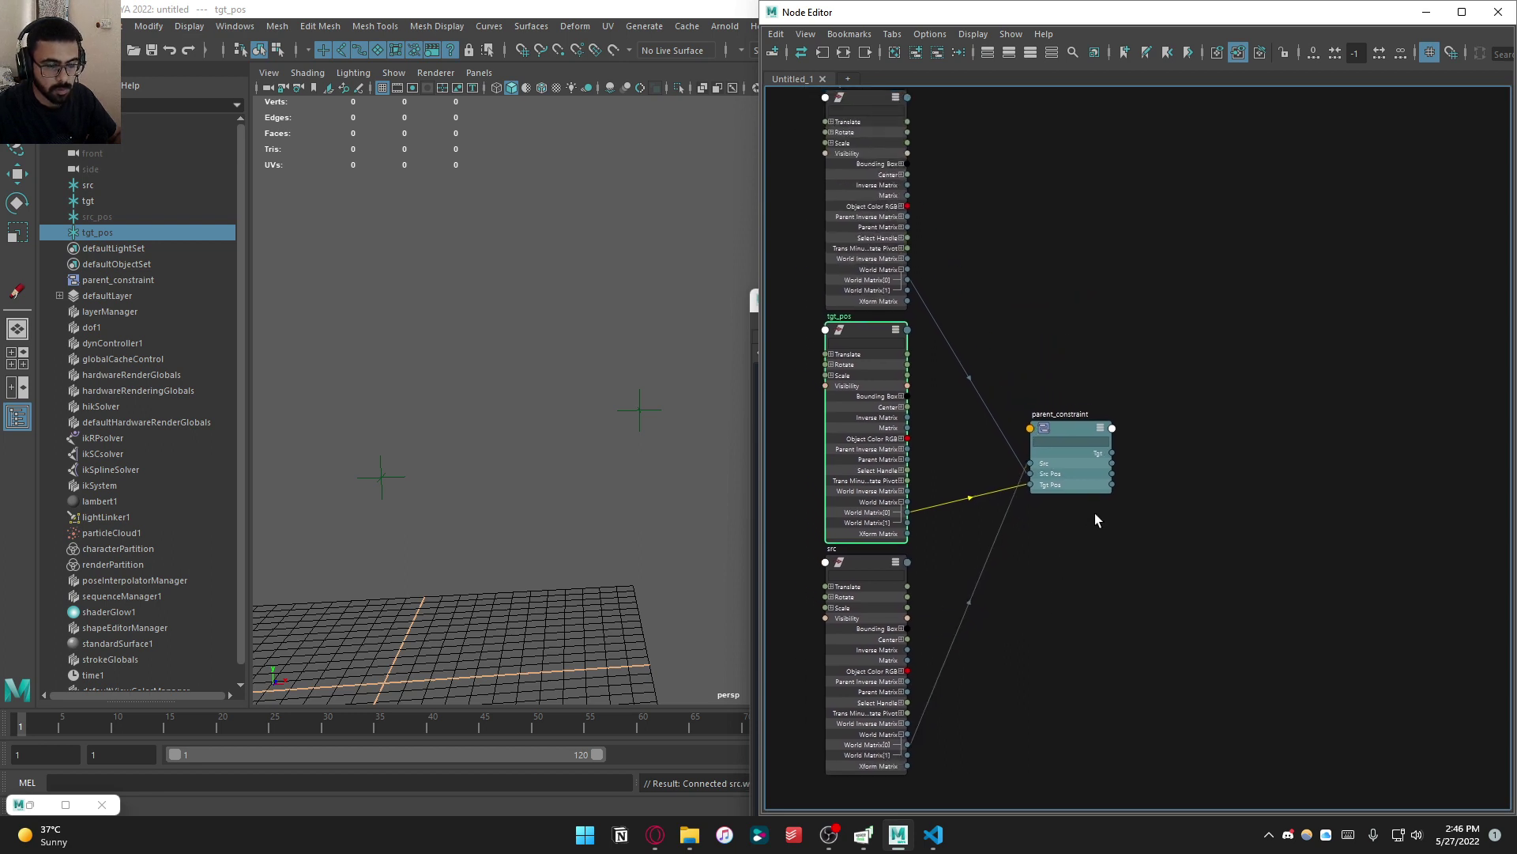
{"action": "left_click", "coordinate": [1078, 476]}
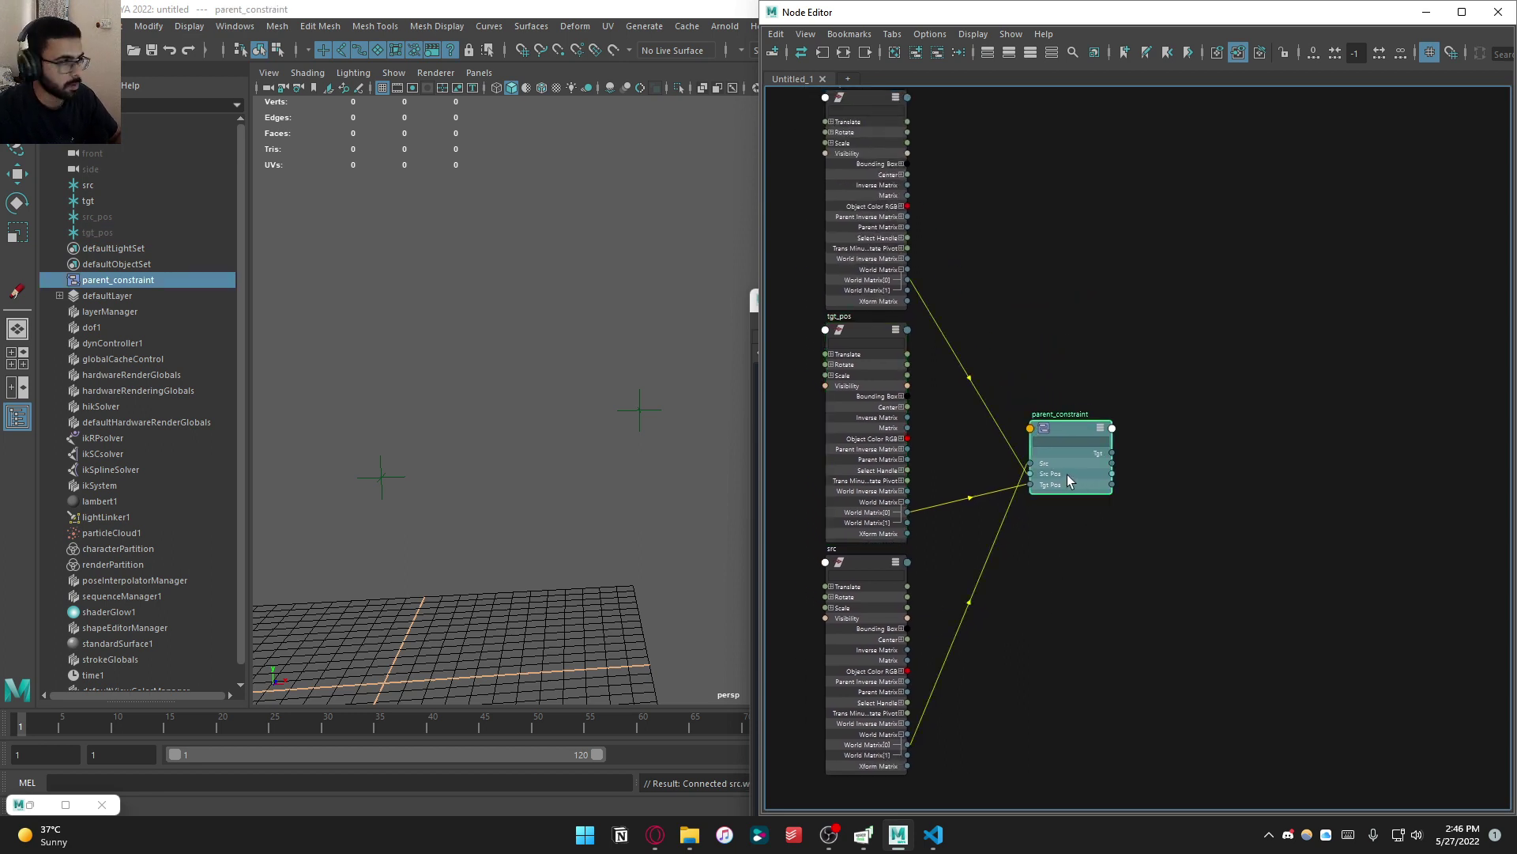
{"action": "left_click", "coordinate": [1167, 443]}
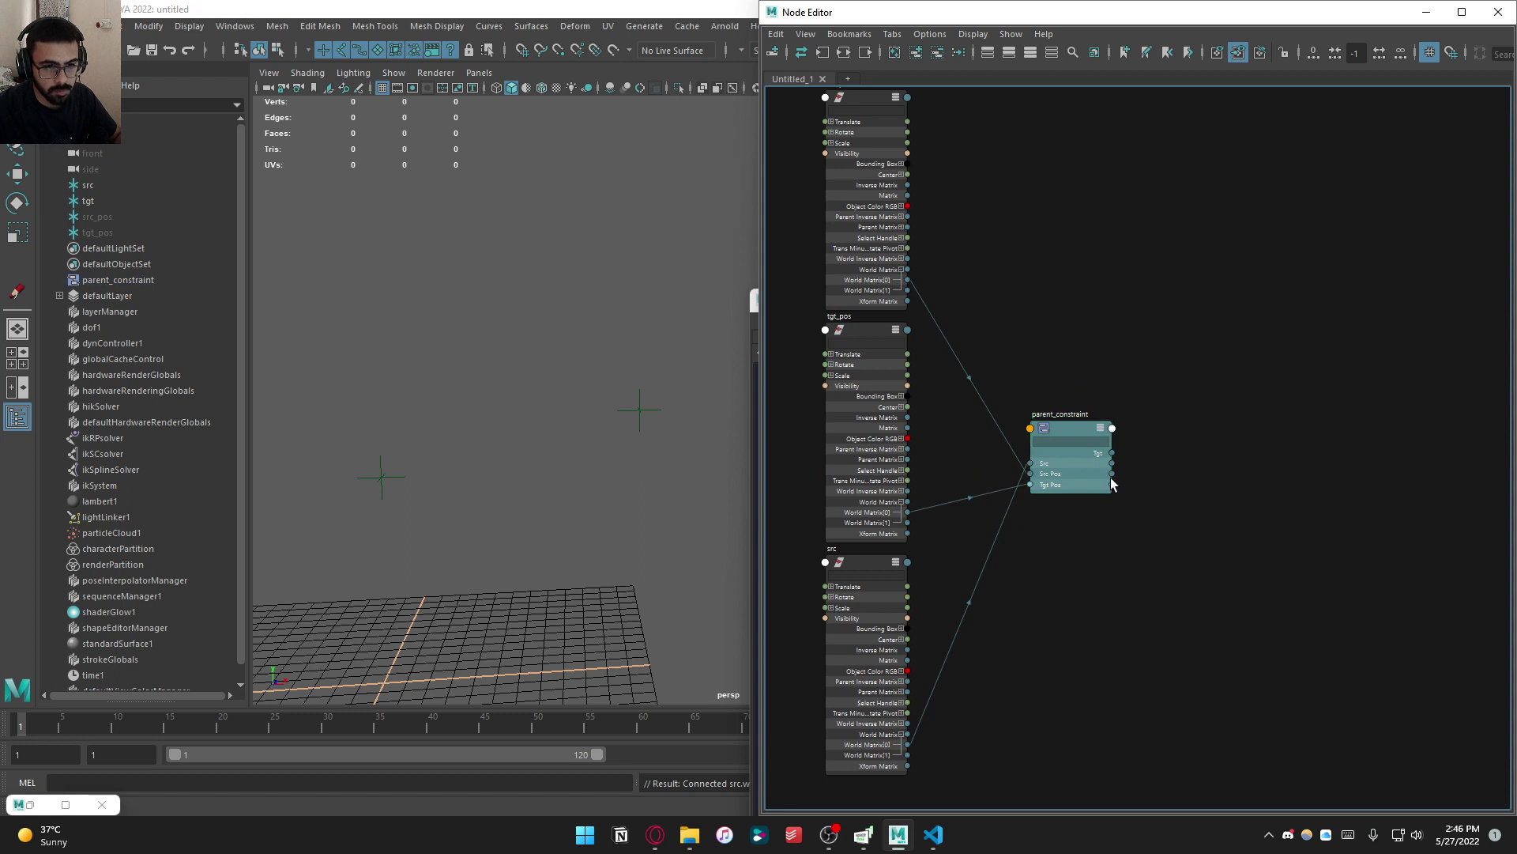
{"action": "double_click", "coordinate": [1109, 477]}
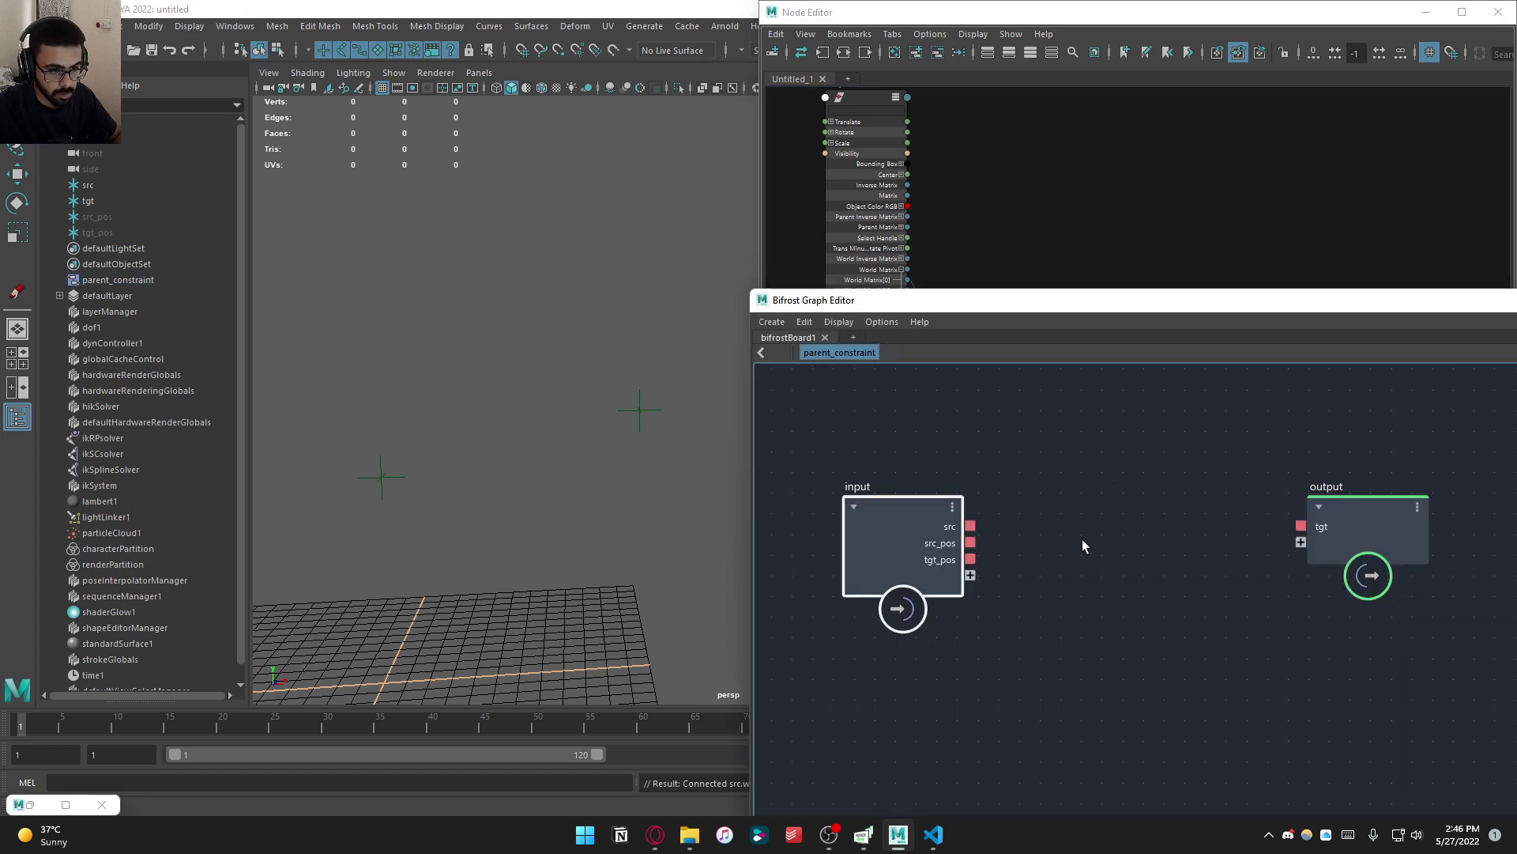
Add a multiply node between input and output and connect the src port to it
{"action": "key", "text": "Tab"}
{"action": "type", "text": "multip"}
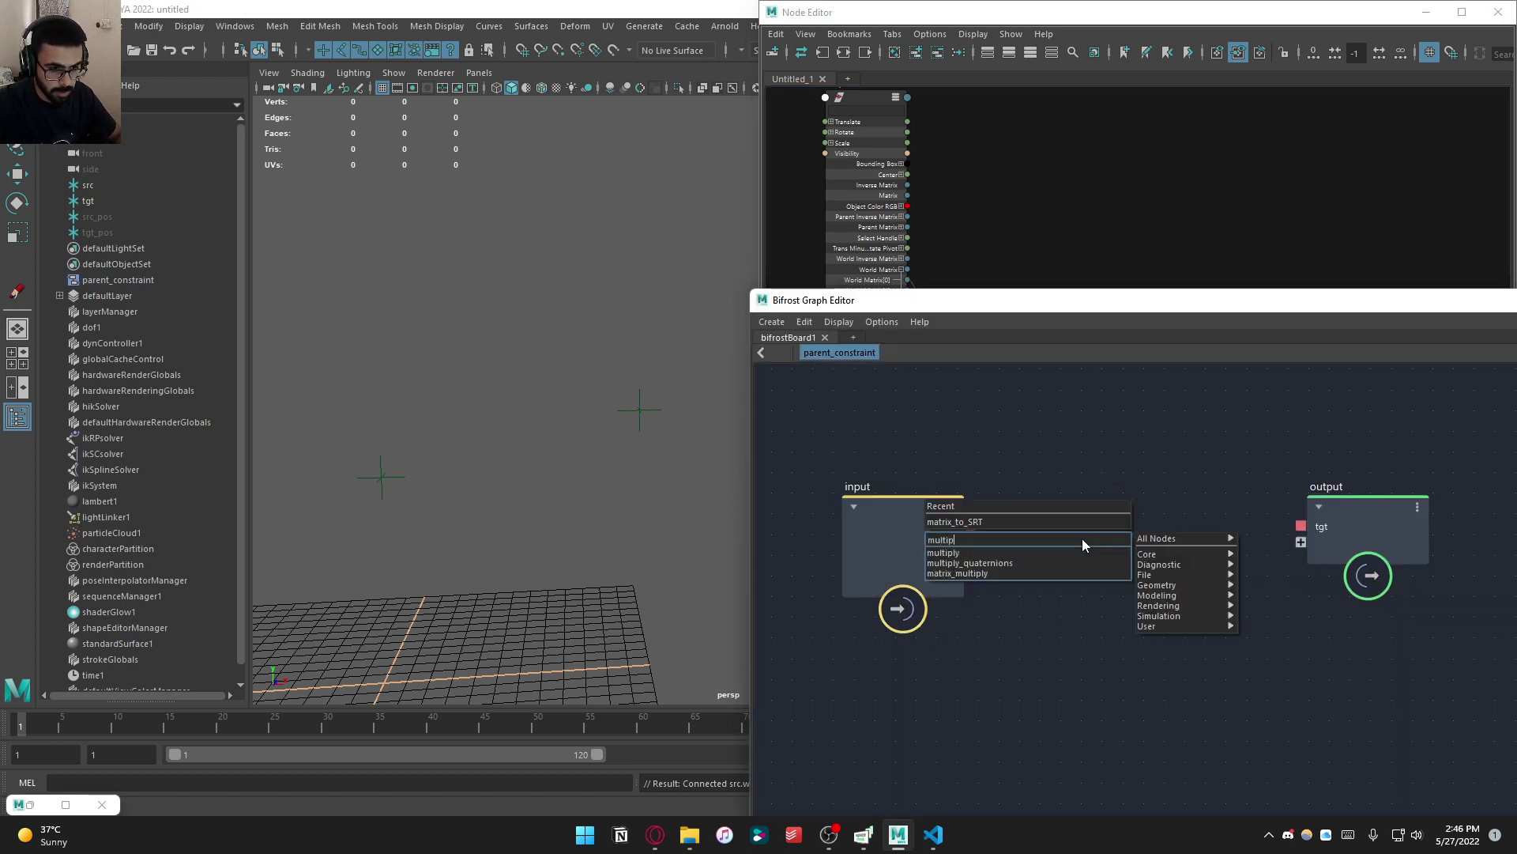
{"action": "key", "text": "Down"}
{"action": "key", "text": "Return"}
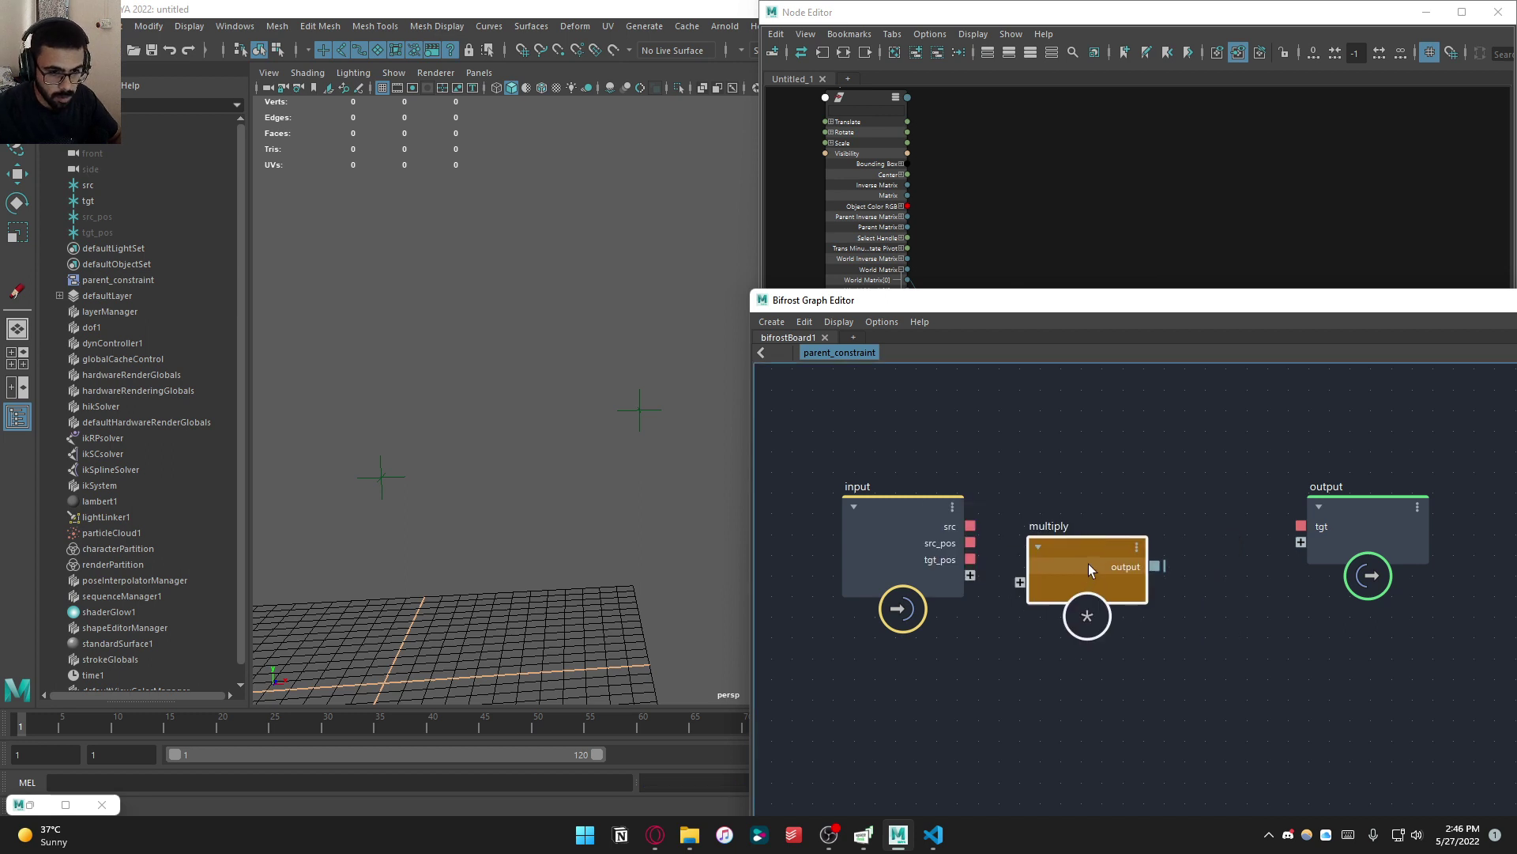
{"action": "left_click_drag", "start_coordinate": [1007, 510], "coordinate": [1054, 504]}
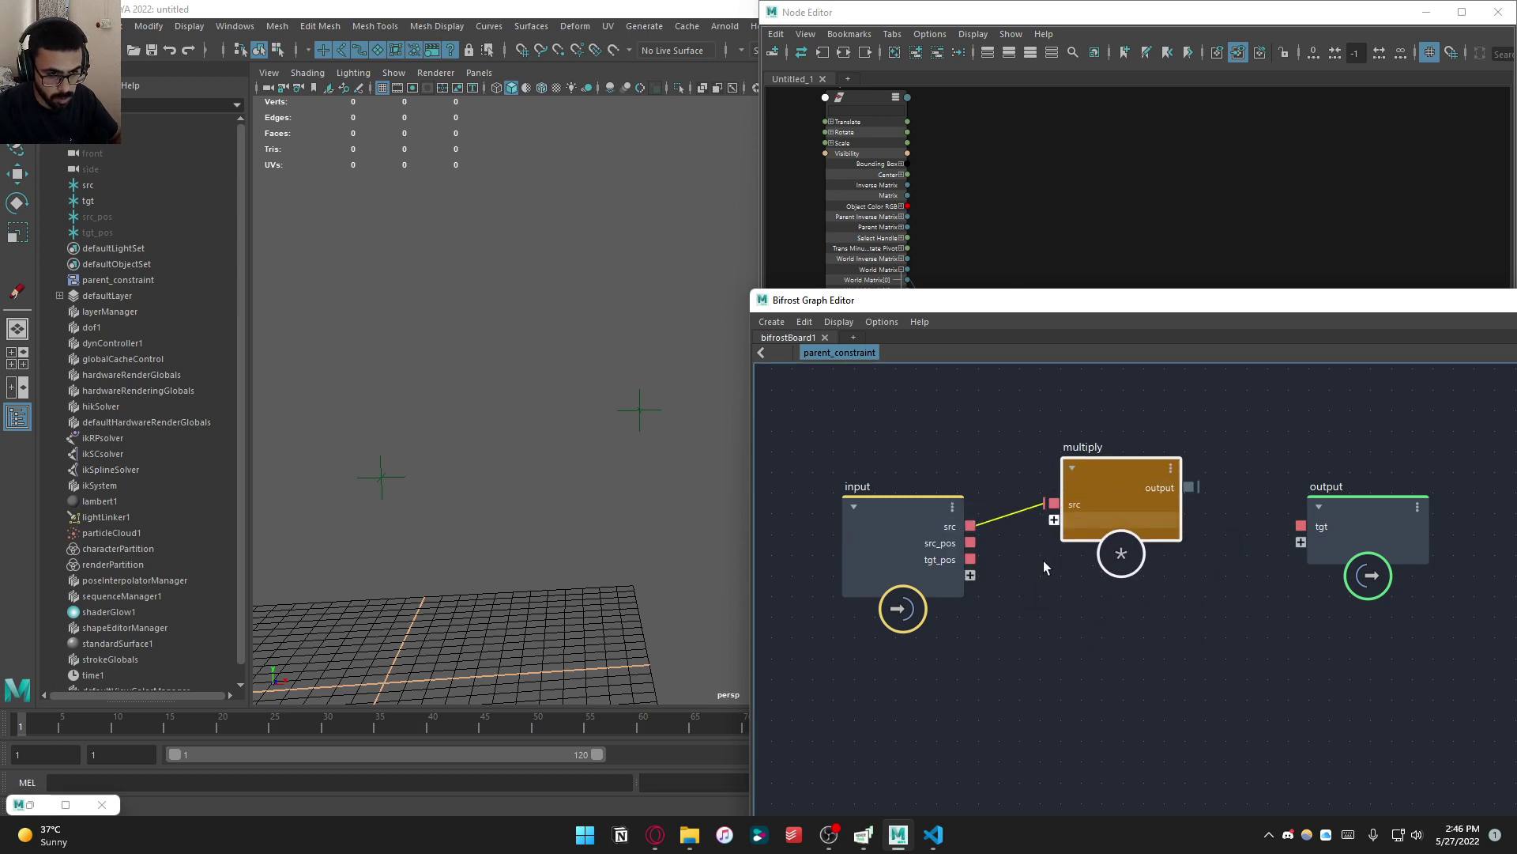
Add an inverse_matrix node fed by src_pos, connect tgt_pos and the inverted matrix to multiply, and space out the nodes
{"action": "key", "text": "Tab"}
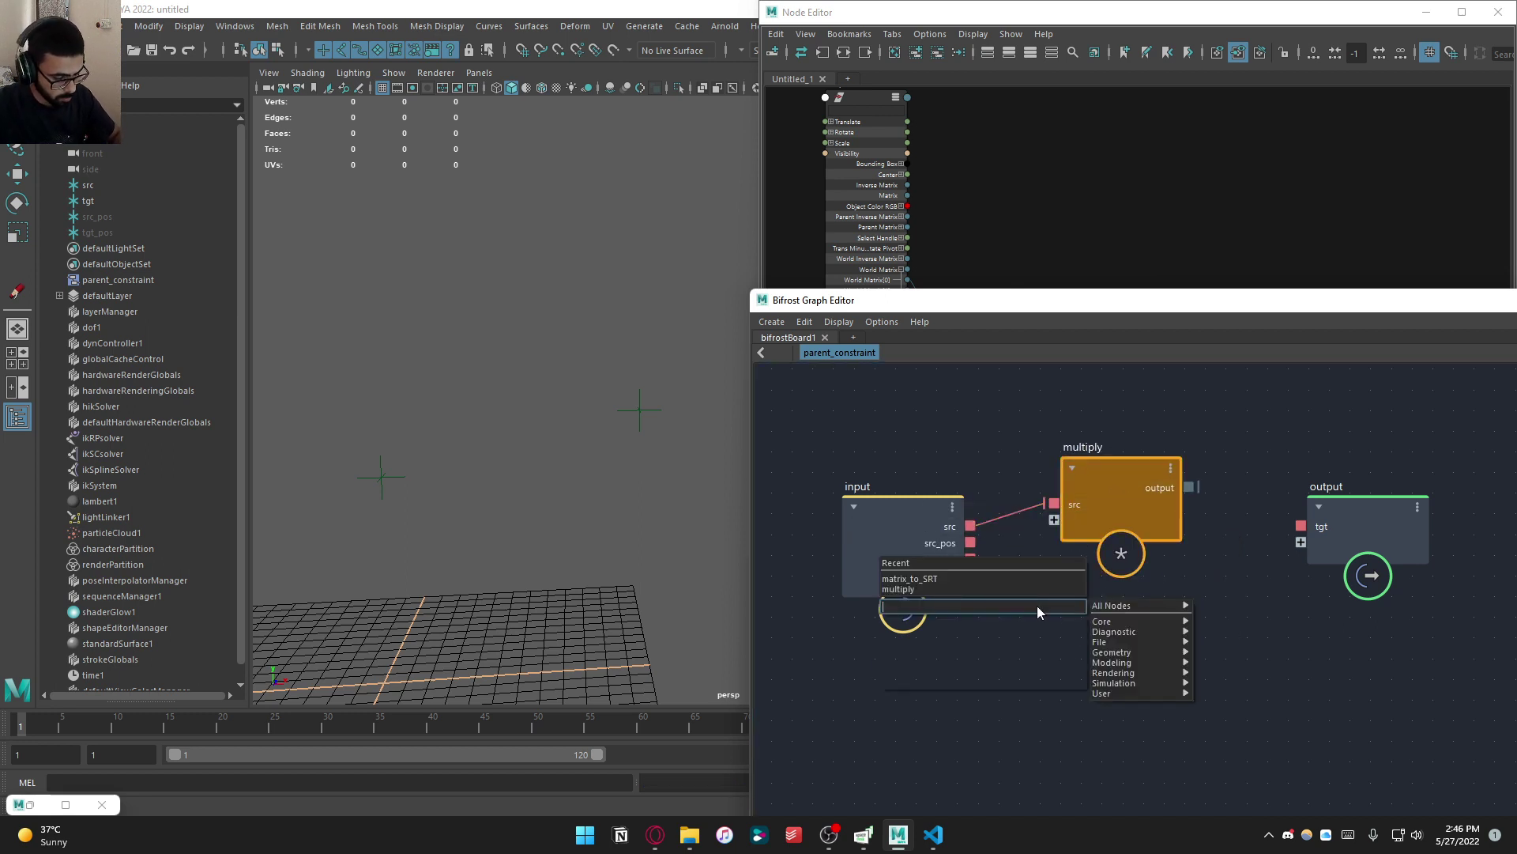
{"action": "type", "text": "invers"}
{"action": "key", "text": "Return"}
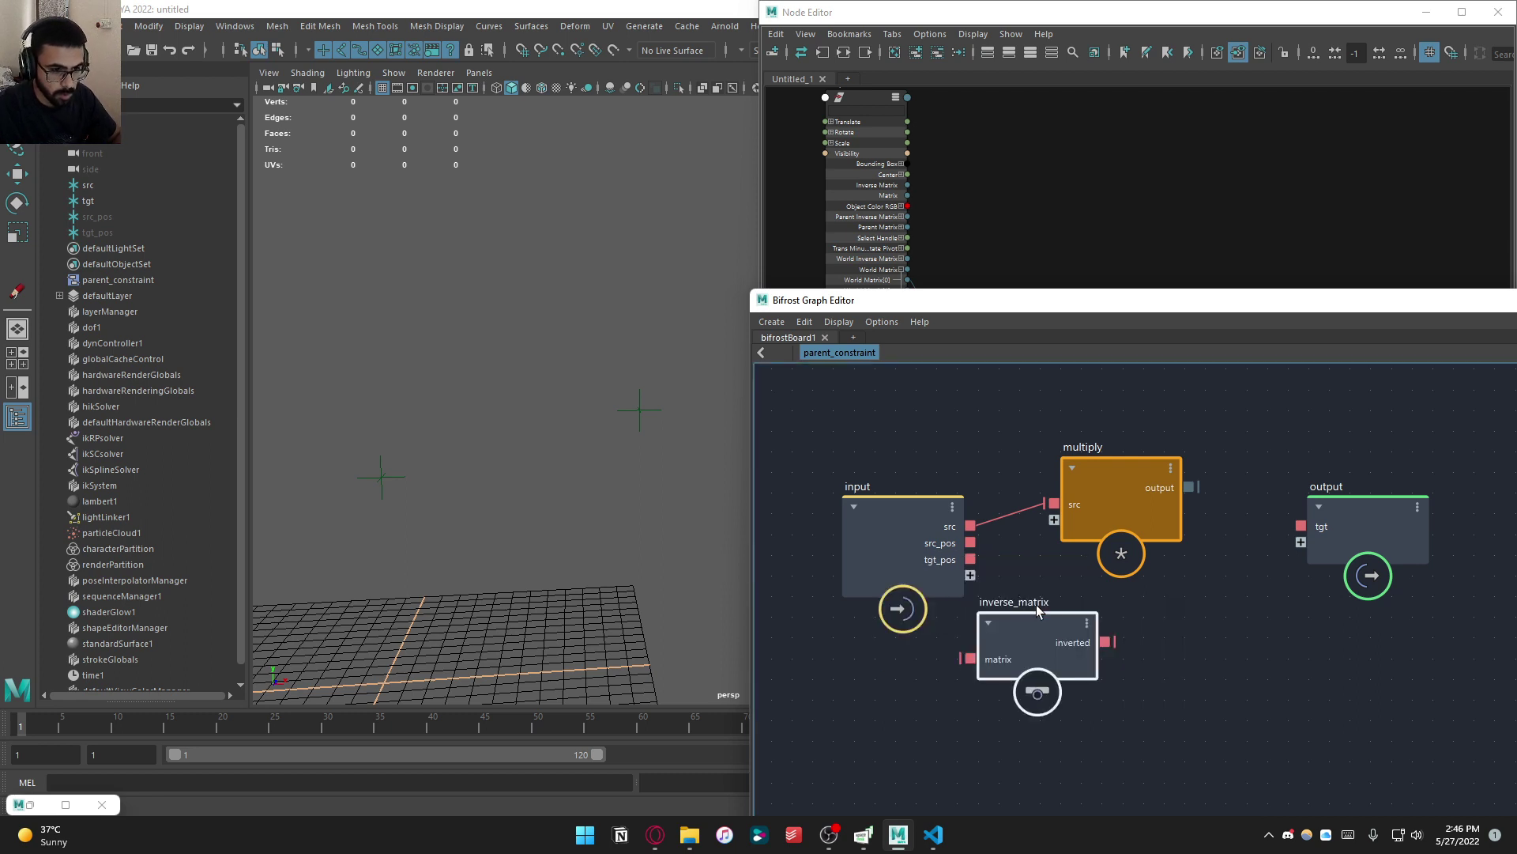
{"action": "left_click_drag", "start_coordinate": [970, 559], "coordinate": [1053, 522]}
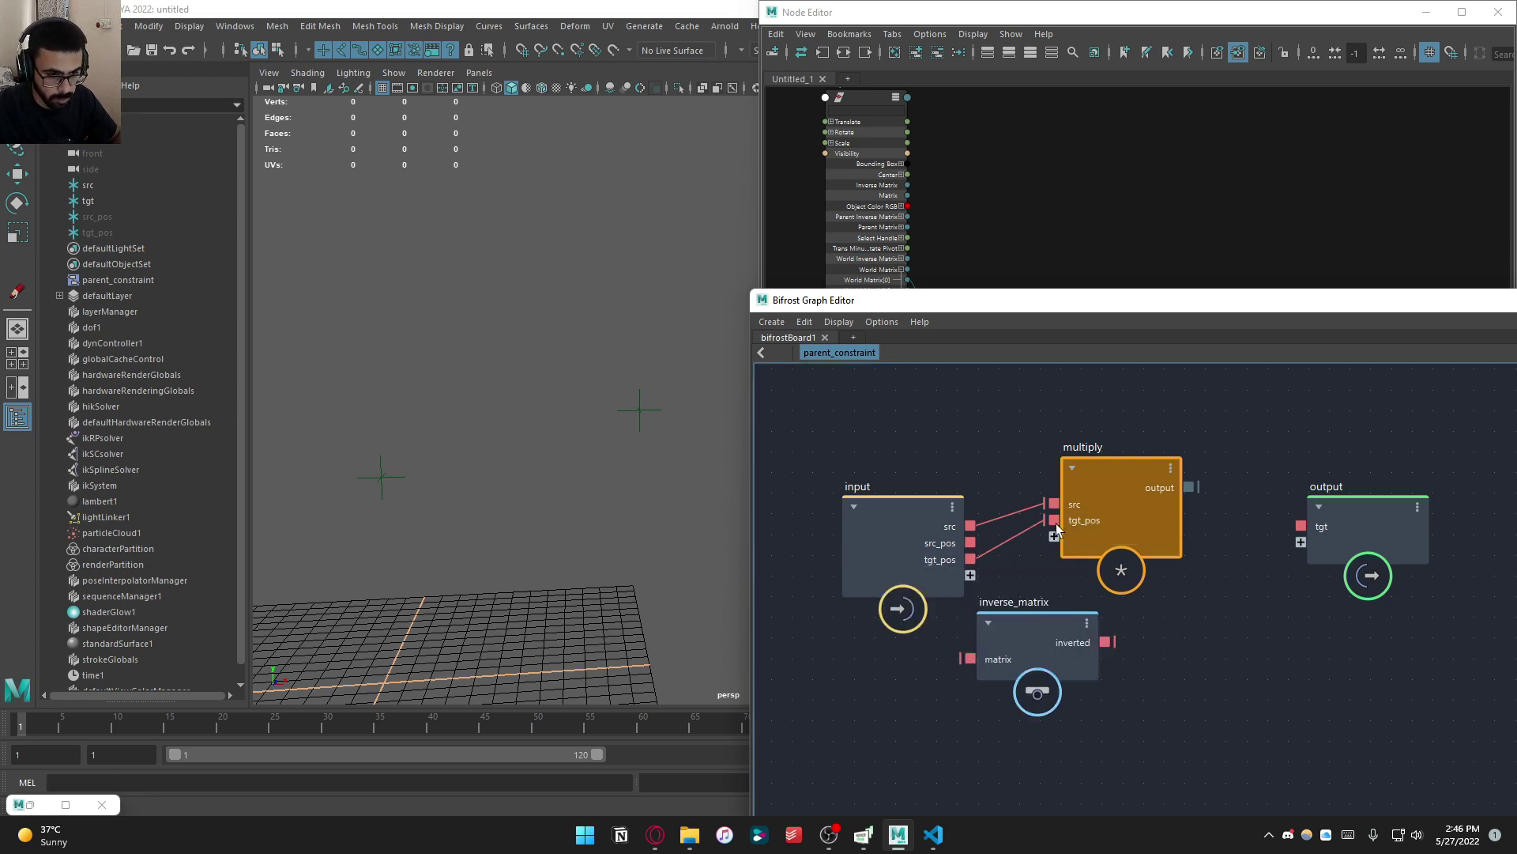
{"action": "left_click_drag", "start_coordinate": [1028, 659], "coordinate": [1189, 680]}
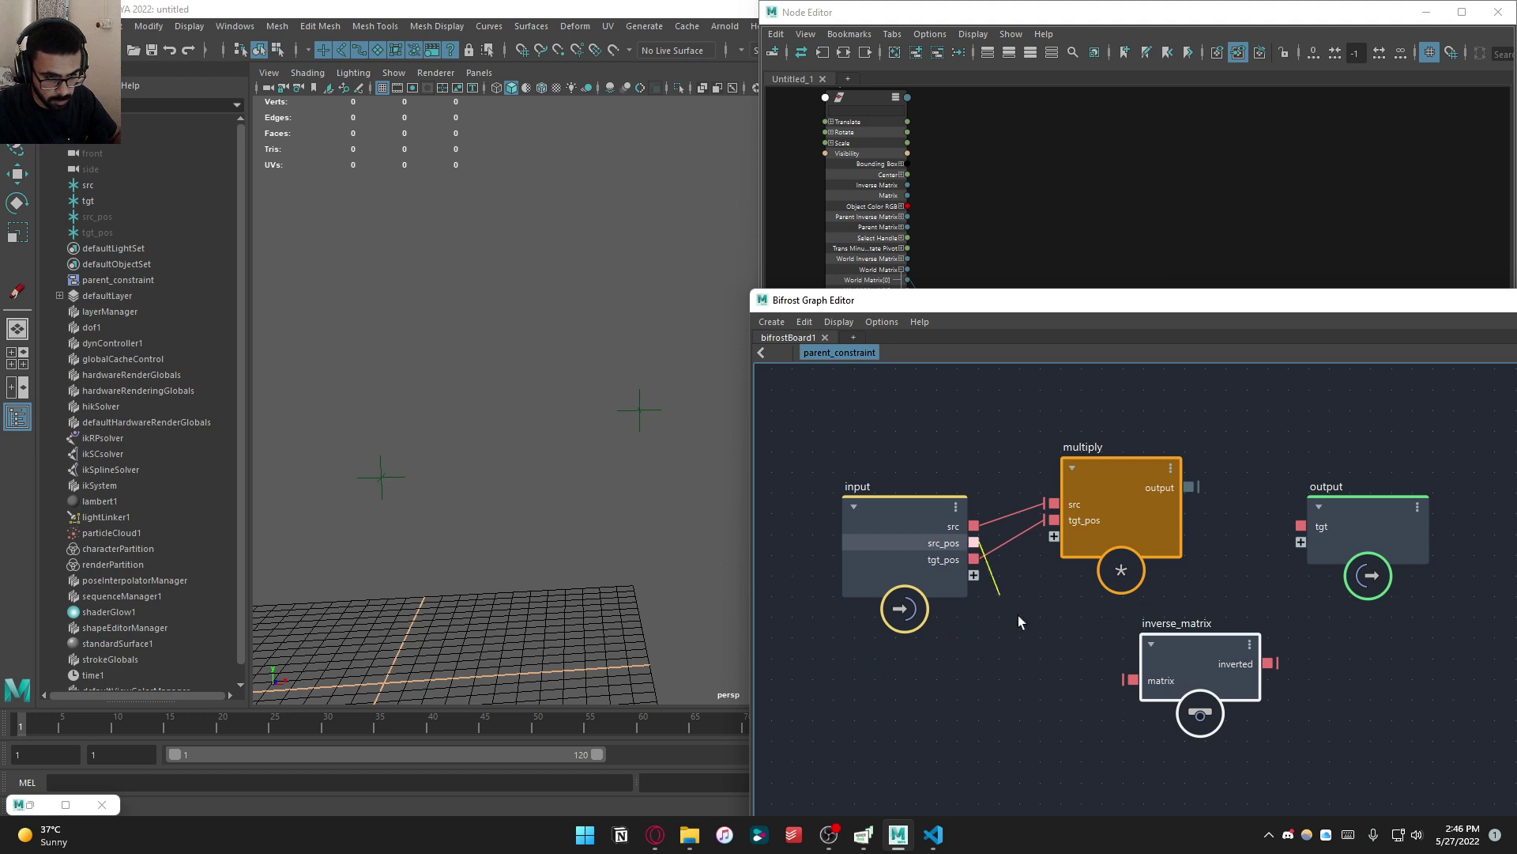
{"action": "left_click_drag", "start_coordinate": [1019, 622], "coordinate": [1054, 536]}
{"action": "middle_click_drag", "start_coordinate": [1177, 510], "coordinate": [1062, 562]}
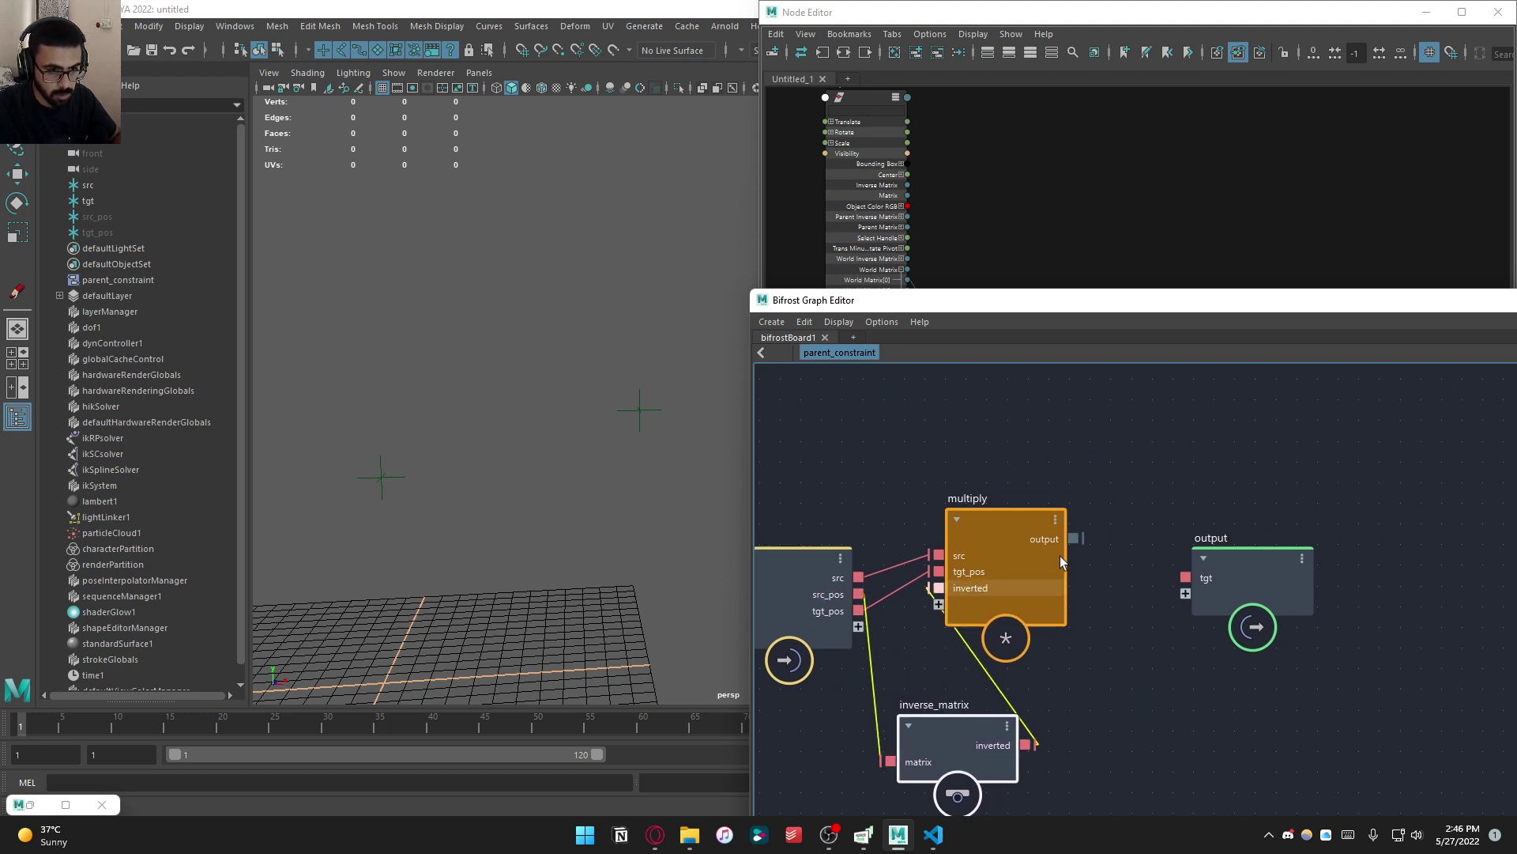
{"action": "left_click_drag", "start_coordinate": [1254, 610], "coordinate": [1373, 610]}
{"action": "left_click_drag", "start_coordinate": [1004, 573], "coordinate": [1118, 638]}
Add the user compound view_one_vec_from_mtx and feed it the src, src_pos and tgt_pos matrices one after another
{"action": "key", "text": "Tab"}
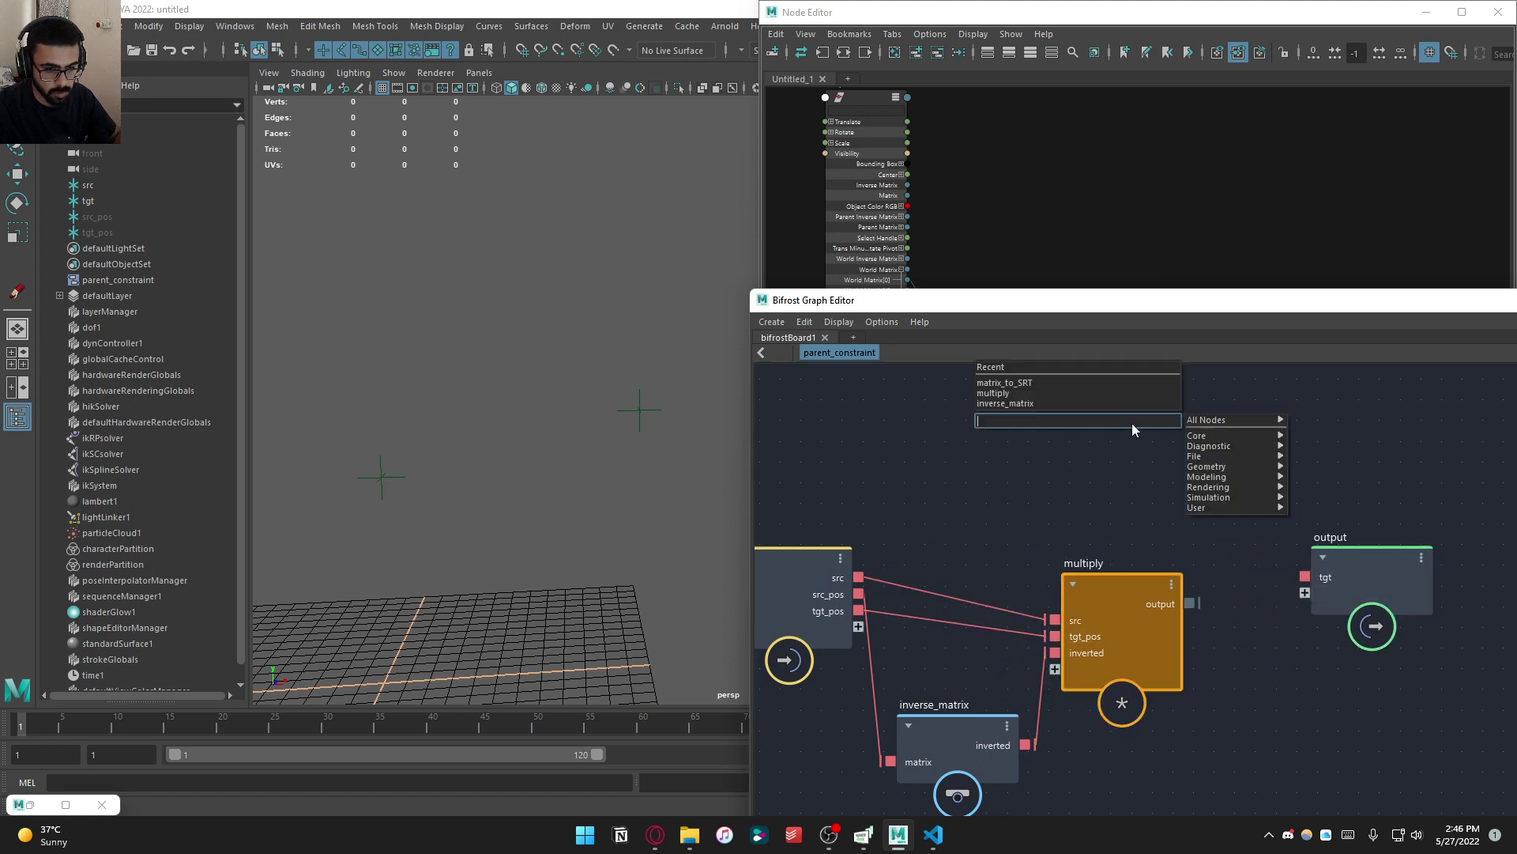
{"action": "mouse_move", "coordinate": [1233, 508]}
{"action": "mouse_move", "coordinate": [1318, 507]}
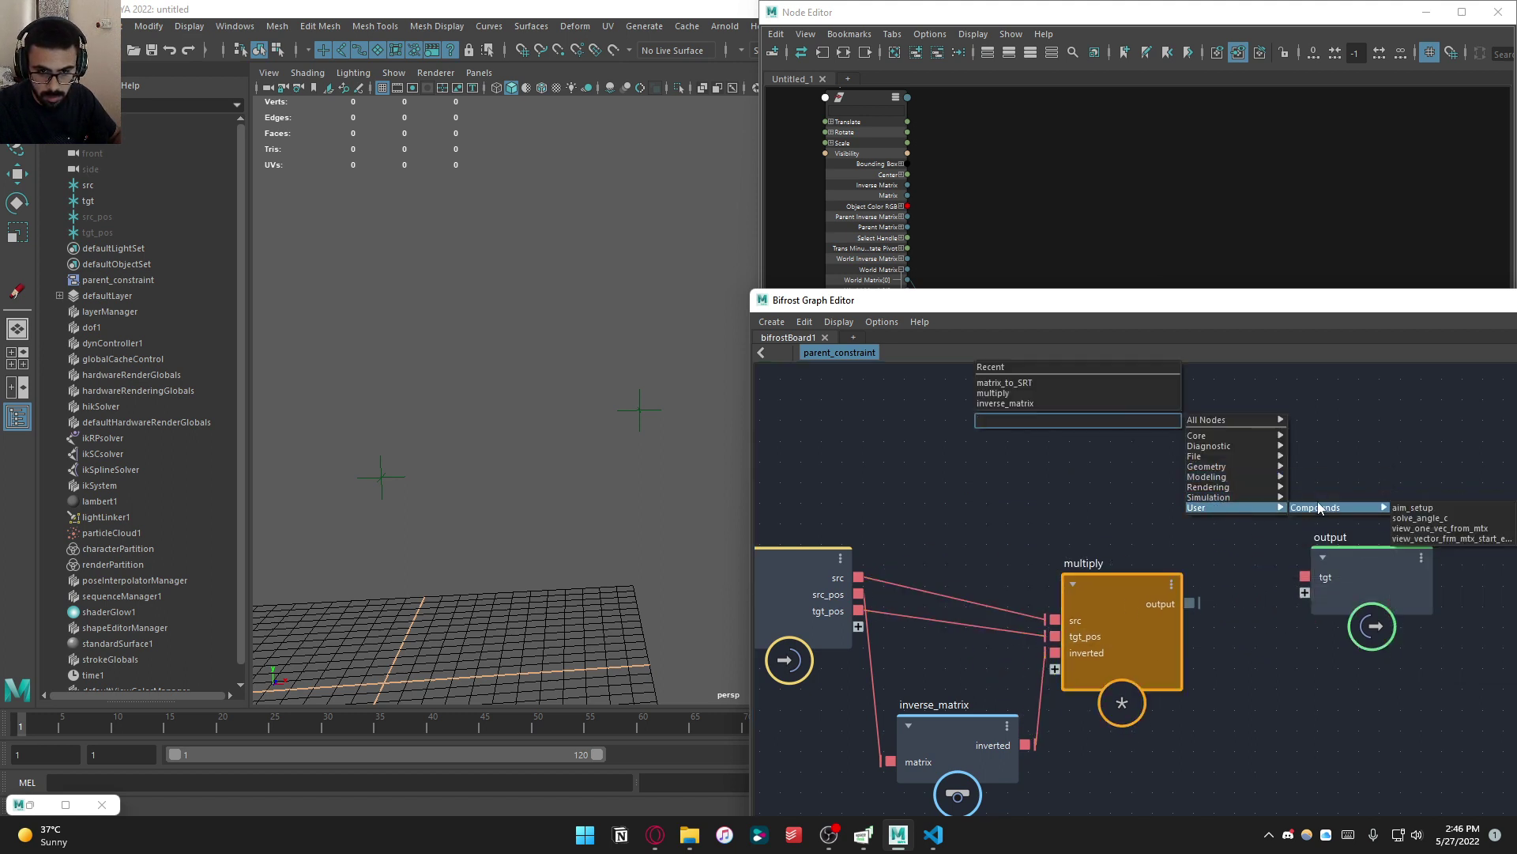
{"action": "left_click", "coordinate": [1423, 527]}
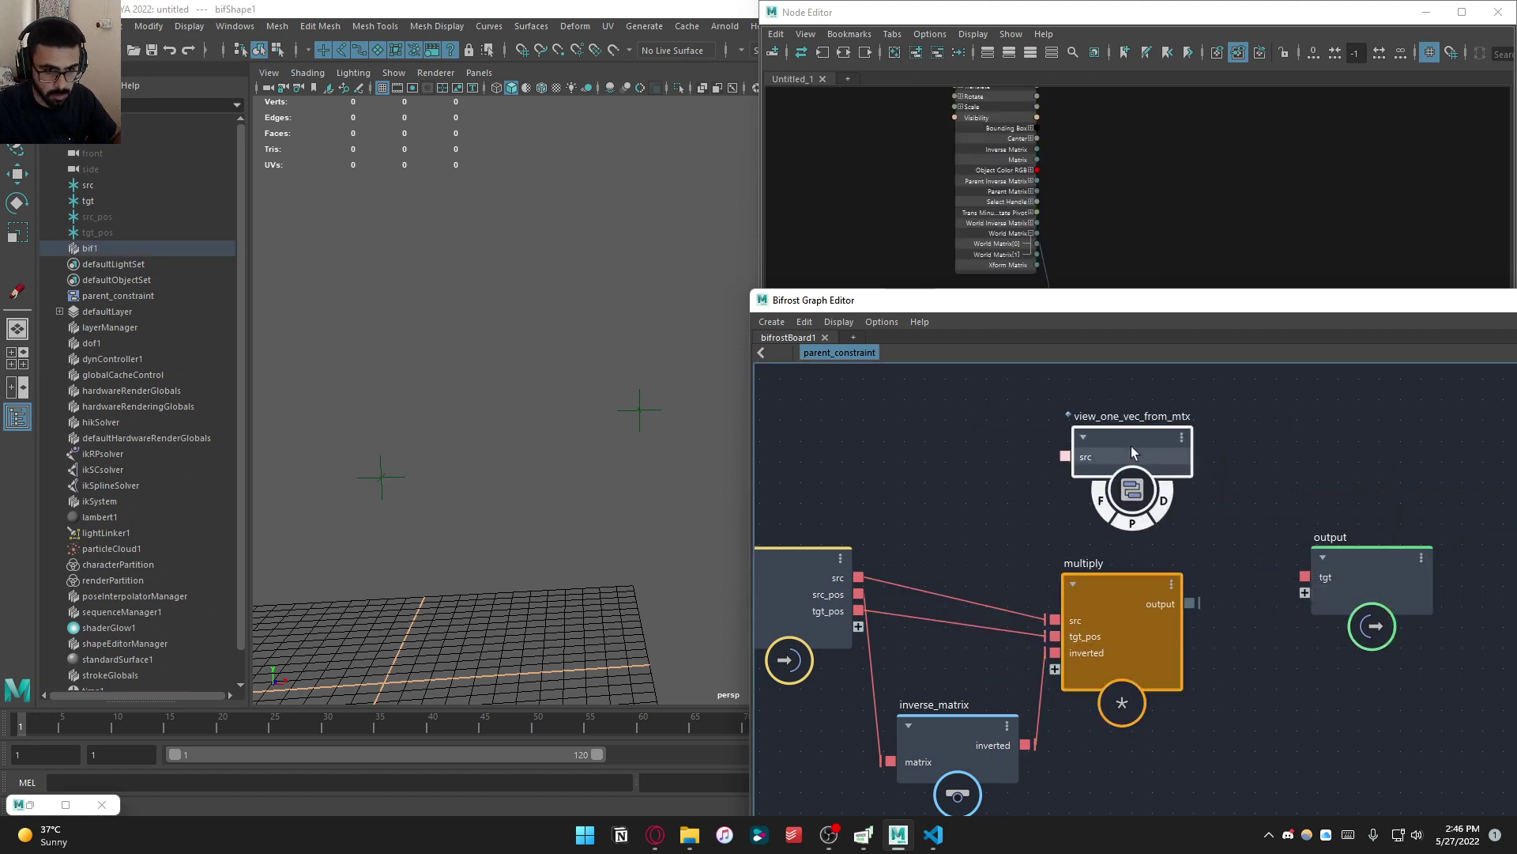
{"action": "left_click_drag", "start_coordinate": [1132, 452], "coordinate": [1162, 434]}
{"action": "left_click_drag", "start_coordinate": [859, 577], "coordinate": [1095, 437]}
{"action": "scroll", "coordinate": [583, 449], "scroll_direction": "down", "scroll_amount": 4}
{"action": "left_click_drag", "start_coordinate": [578, 482], "coordinate": [578, 472], "text": "alt"}
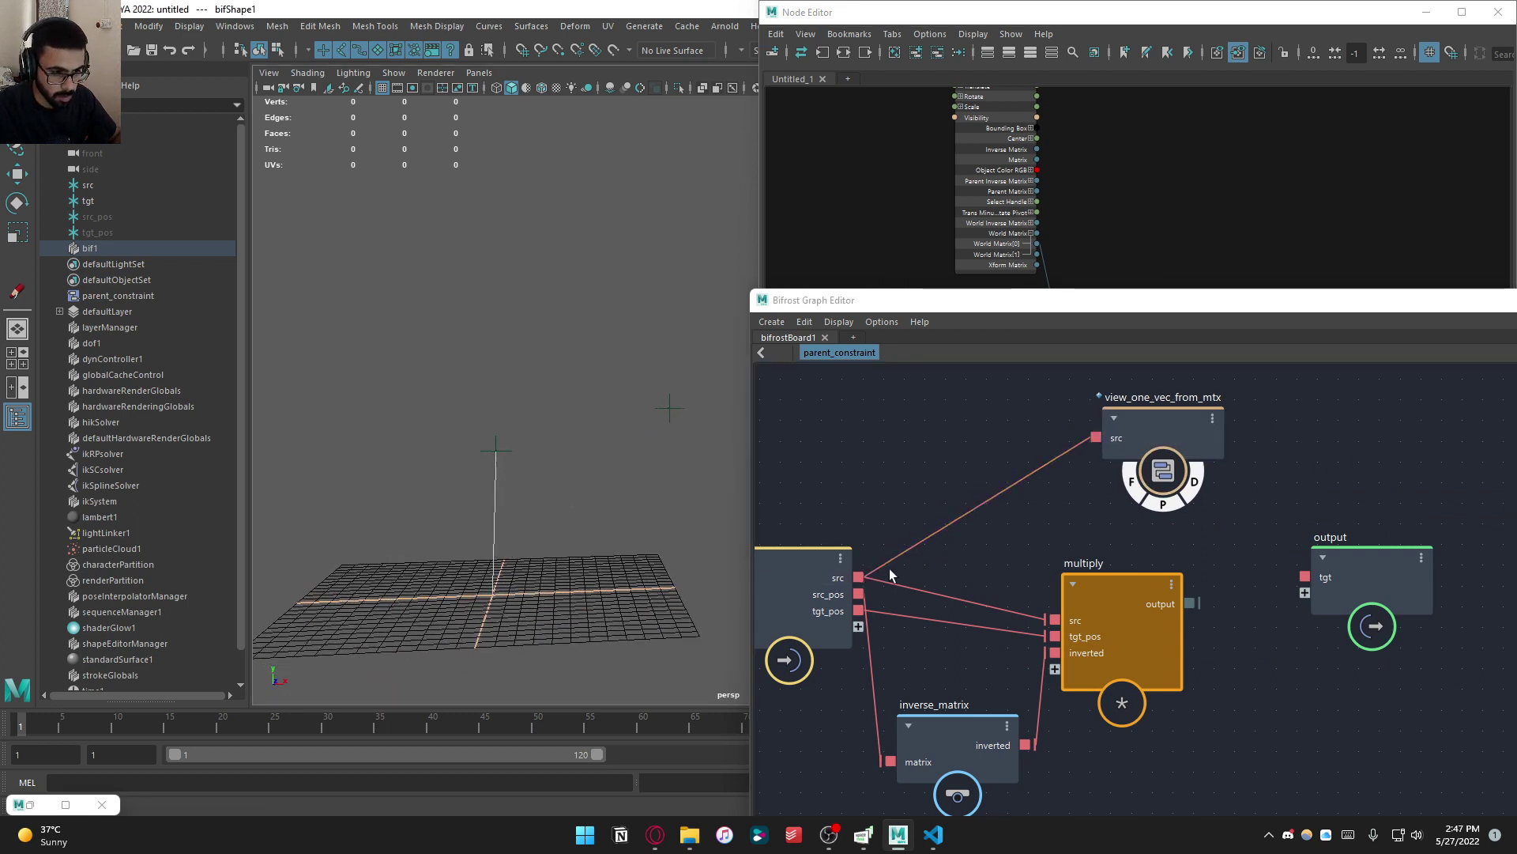
{"action": "left_click_drag", "start_coordinate": [858, 594], "coordinate": [1095, 437]}
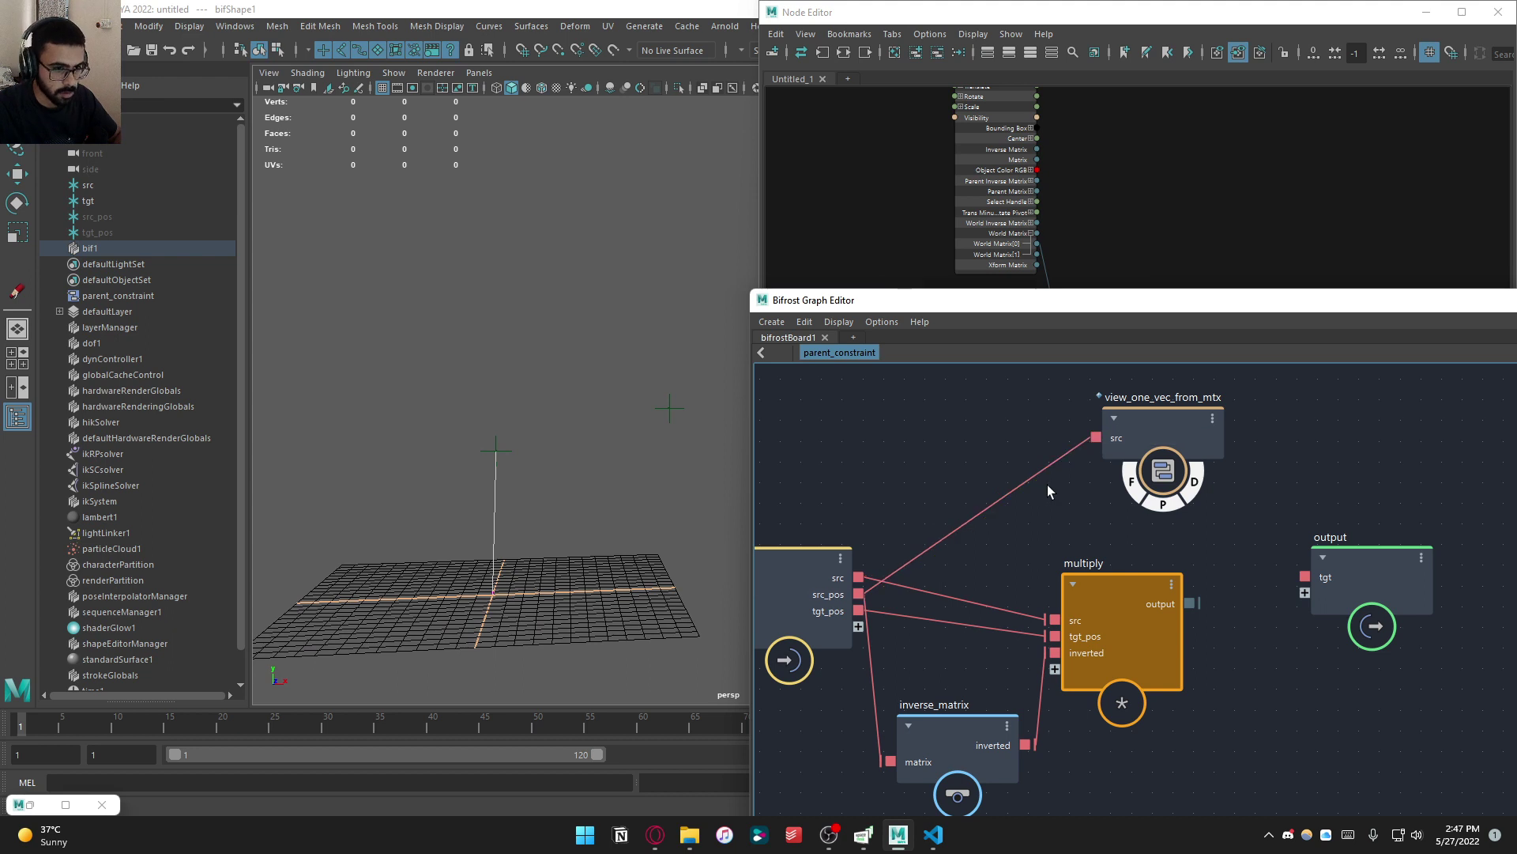
{"action": "left_click_drag", "start_coordinate": [859, 610], "coordinate": [1095, 438]}
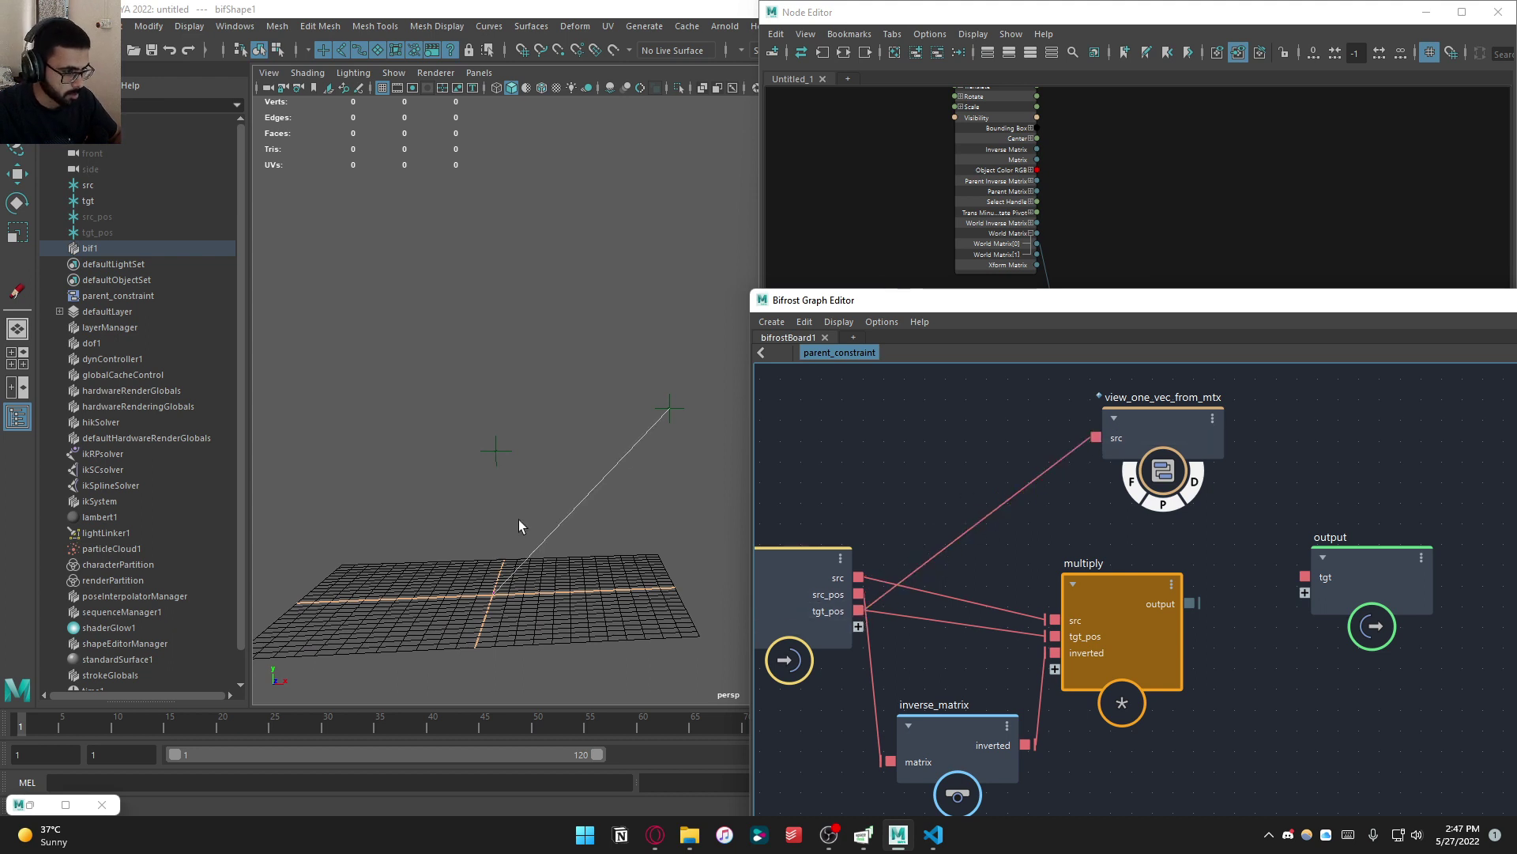
Cut the inverted connection into multiply and connect multiply's output to view_one_vec_from_mtx
{"action": "middle_click_drag", "start_coordinate": [1074, 696], "coordinate": [1004, 671], "text": "alt"}
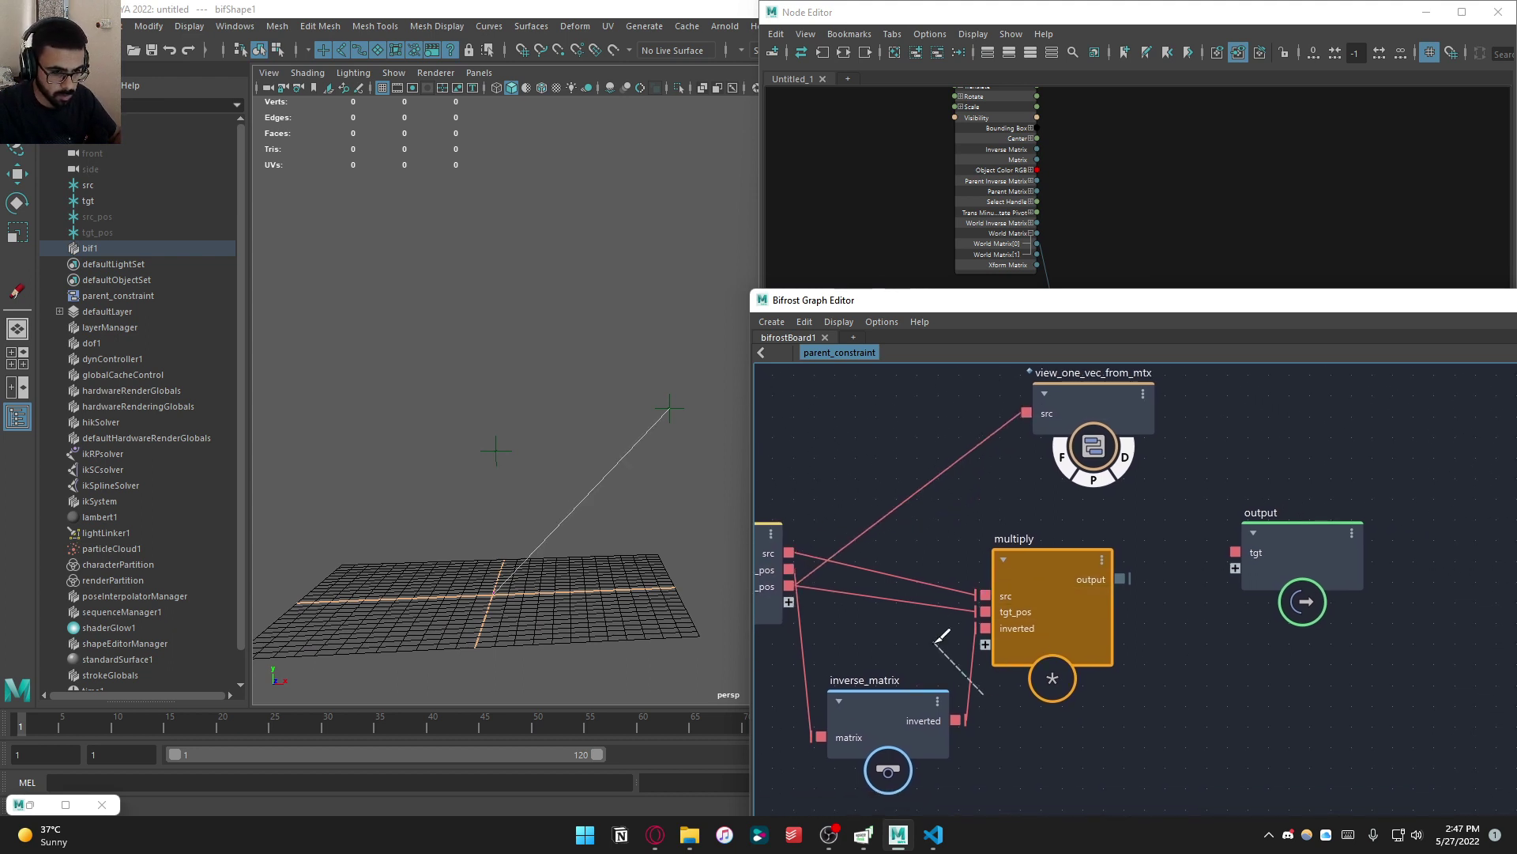
{"action": "left_click_drag", "start_coordinate": [940, 637], "coordinate": [939, 635], "text": "ctrl+alt"}
{"action": "left_click_drag", "start_coordinate": [1131, 578], "coordinate": [1032, 408]}
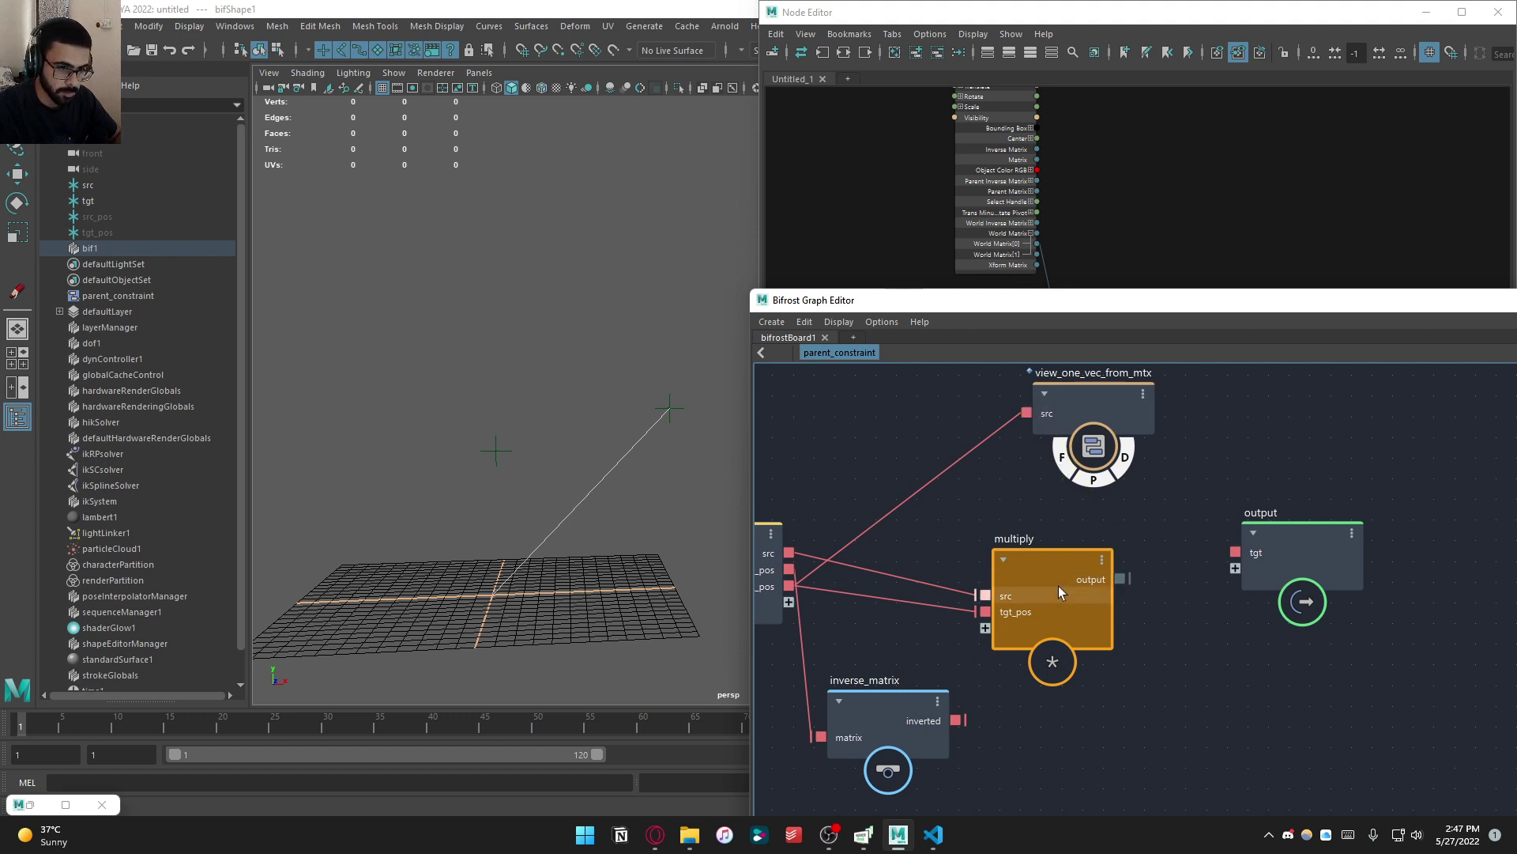
{"action": "left_click_drag", "start_coordinate": [1131, 577], "coordinate": [1026, 414]}
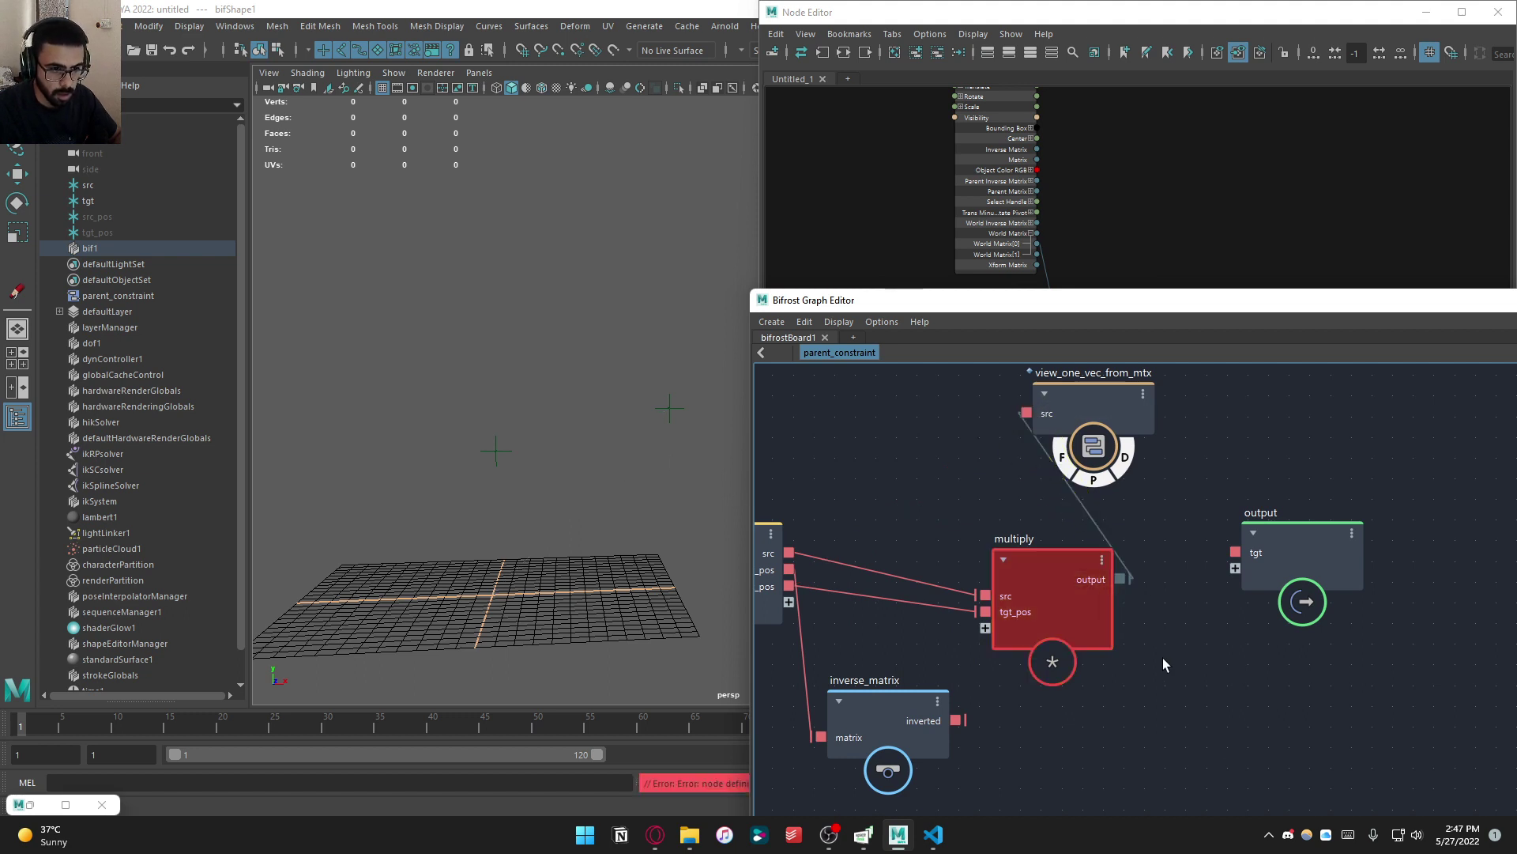
Add a matrix_multiply node below the multiply node
{"action": "key", "text": "Tab"}
{"action": "type", "text": "mu"}
{"action": "key", "text": "BackSpace"}
{"action": "type", "text": "at"}
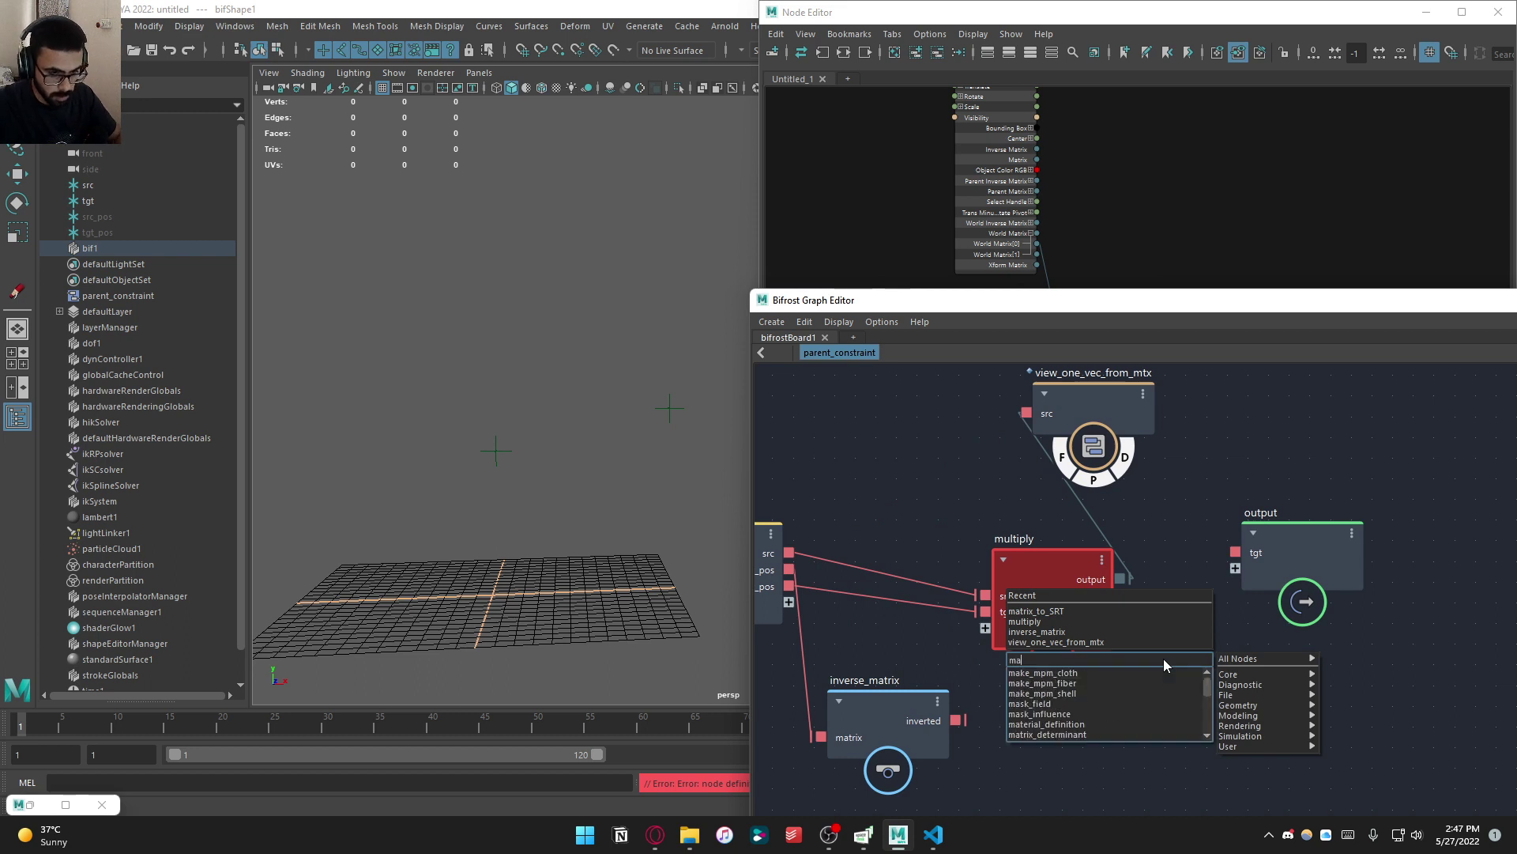
{"action": "key", "text": "Down"}
{"action": "key", "text": "Down"}
{"action": "key", "text": "Return"}
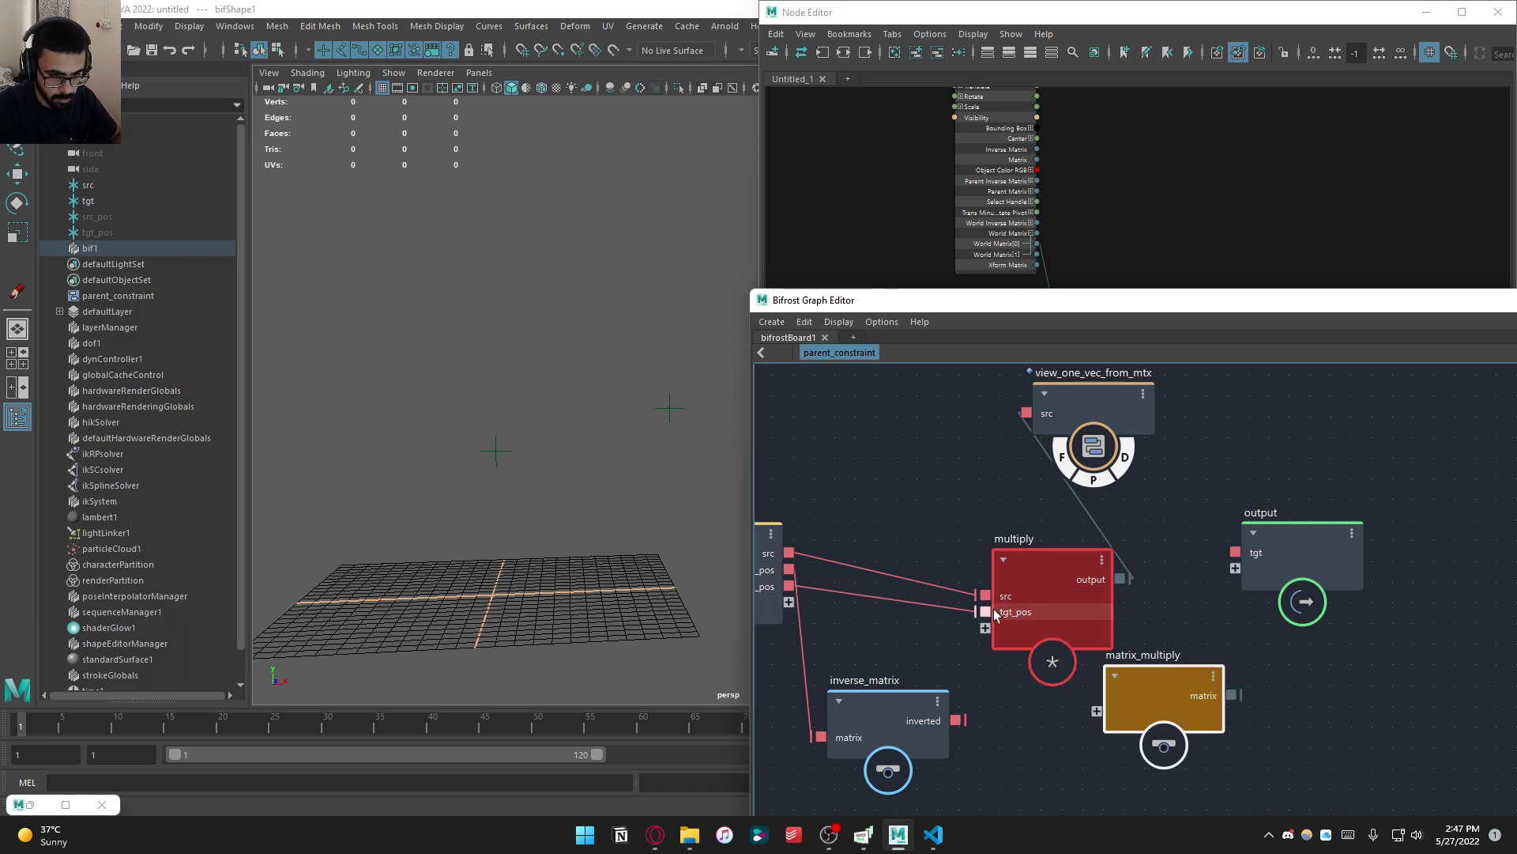
Connect the input node's src and tgt_pos ports, in that order, to matrix_multiply and detach them from multiply
{"action": "left_click", "coordinate": [769, 553]}
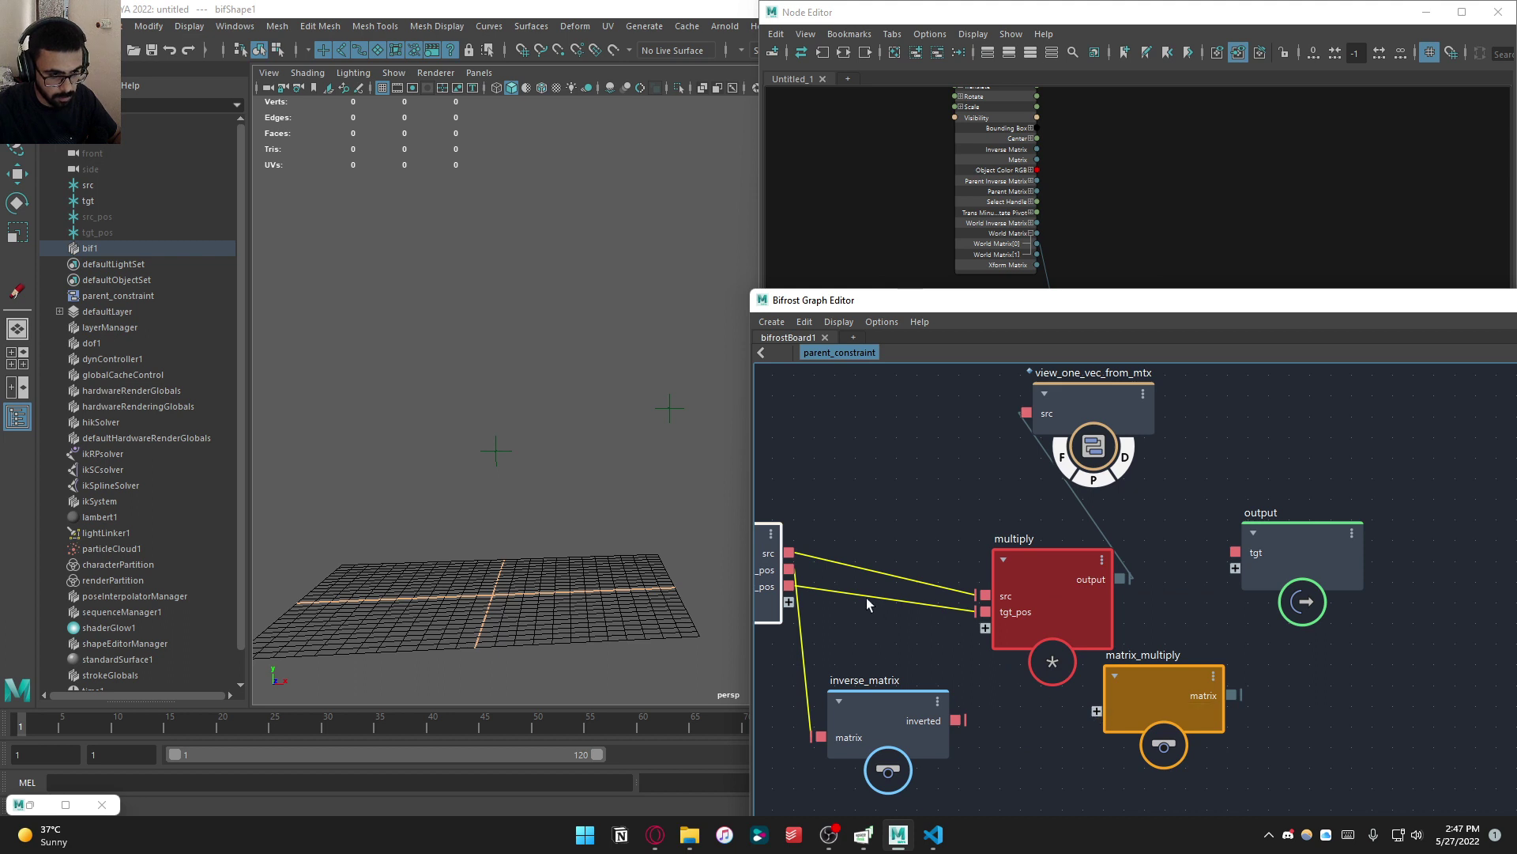
{"action": "left_click_drag", "start_coordinate": [796, 556], "coordinate": [1101, 712]}
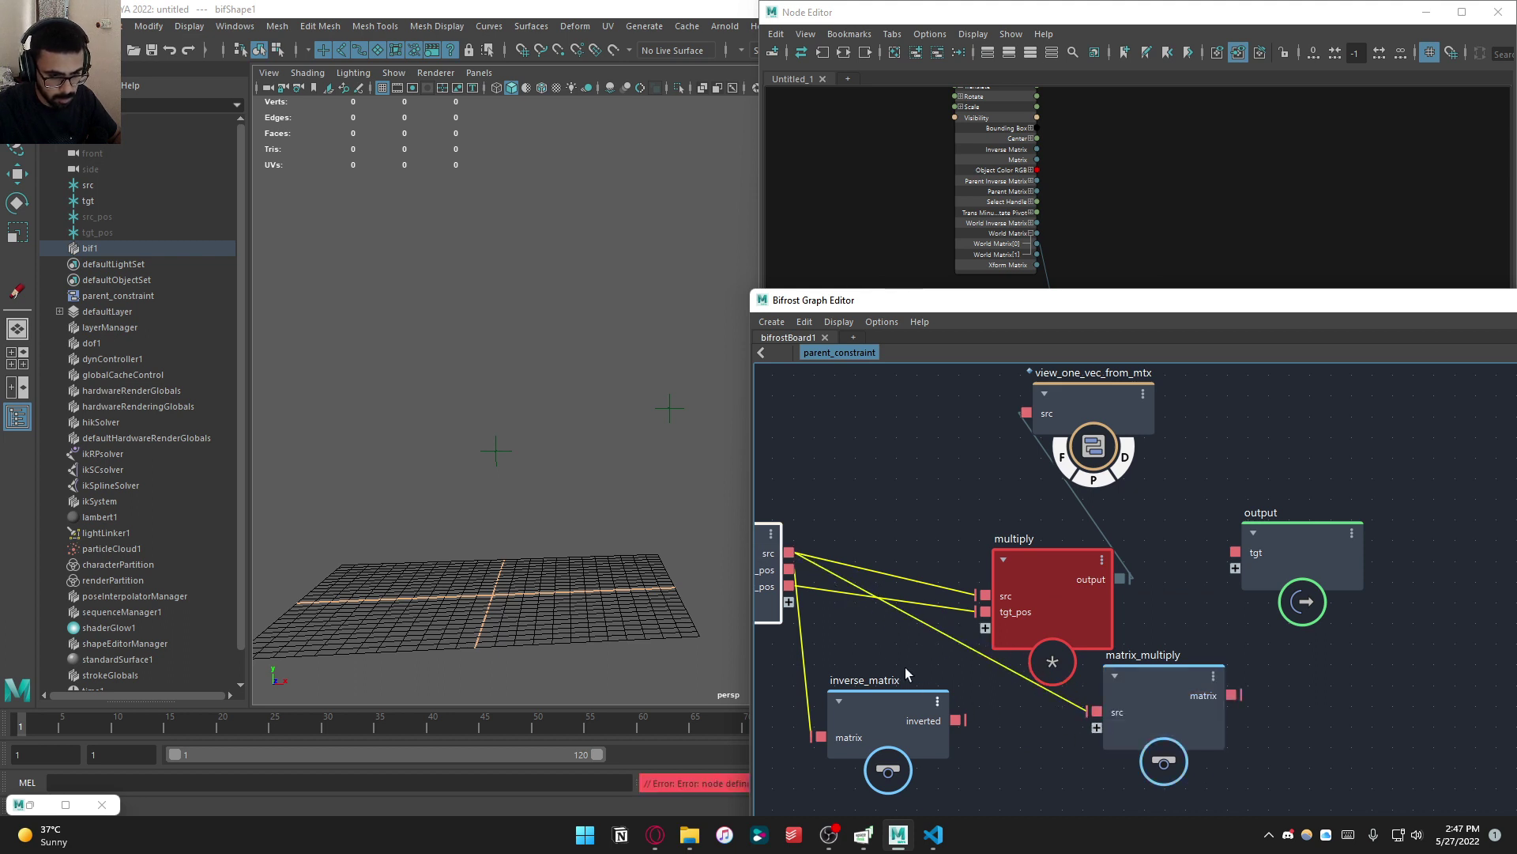
{"action": "left_click_drag", "start_coordinate": [1047, 619], "coordinate": [1066, 595]}
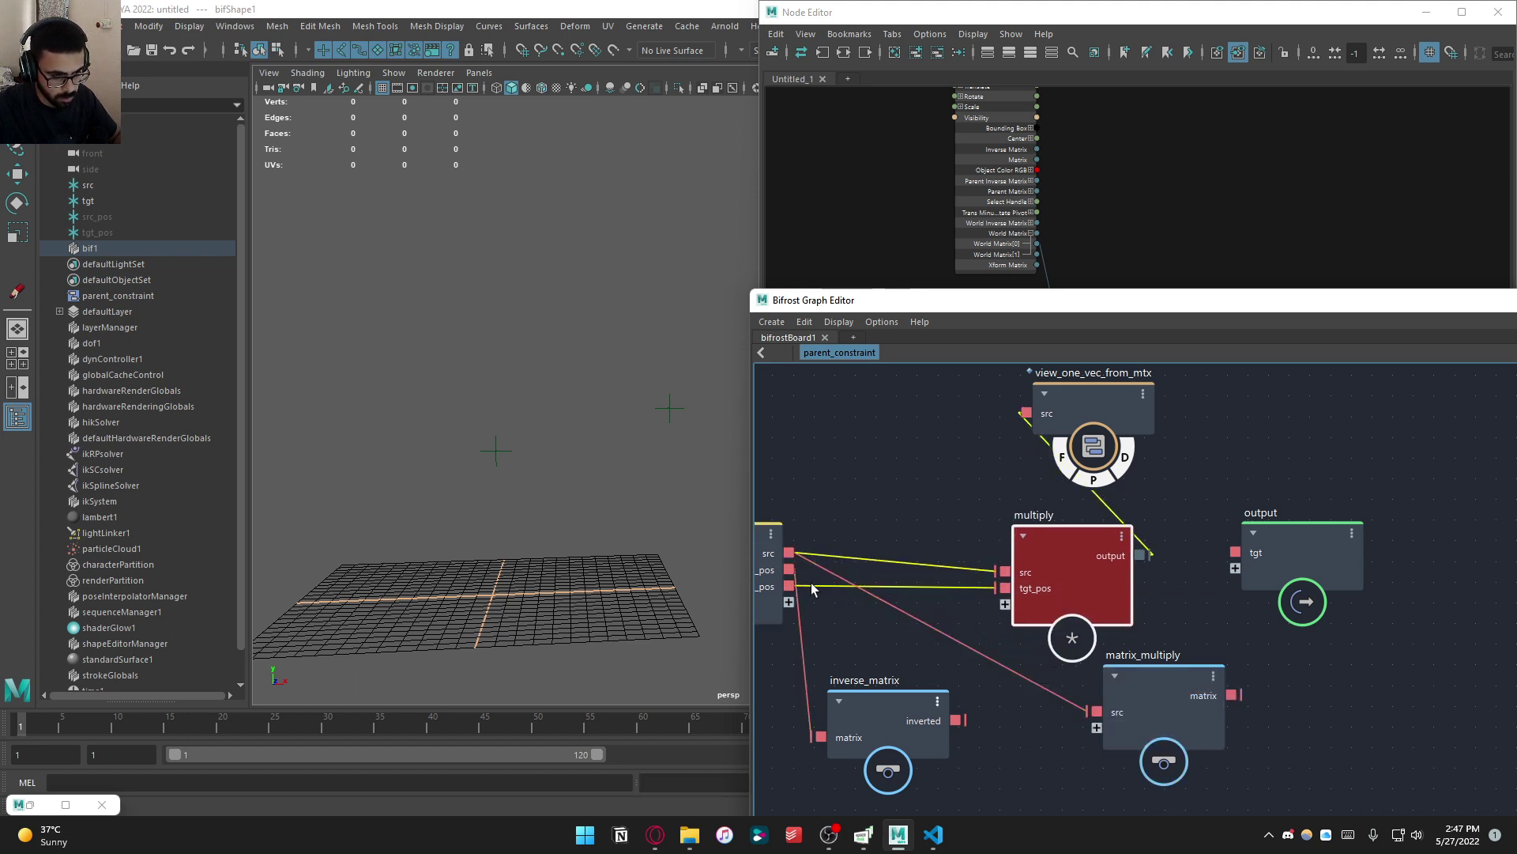
{"action": "middle_click_drag", "start_coordinate": [811, 589], "coordinate": [885, 581]}
{"action": "left_click_drag", "start_coordinate": [862, 578], "coordinate": [1171, 736]}
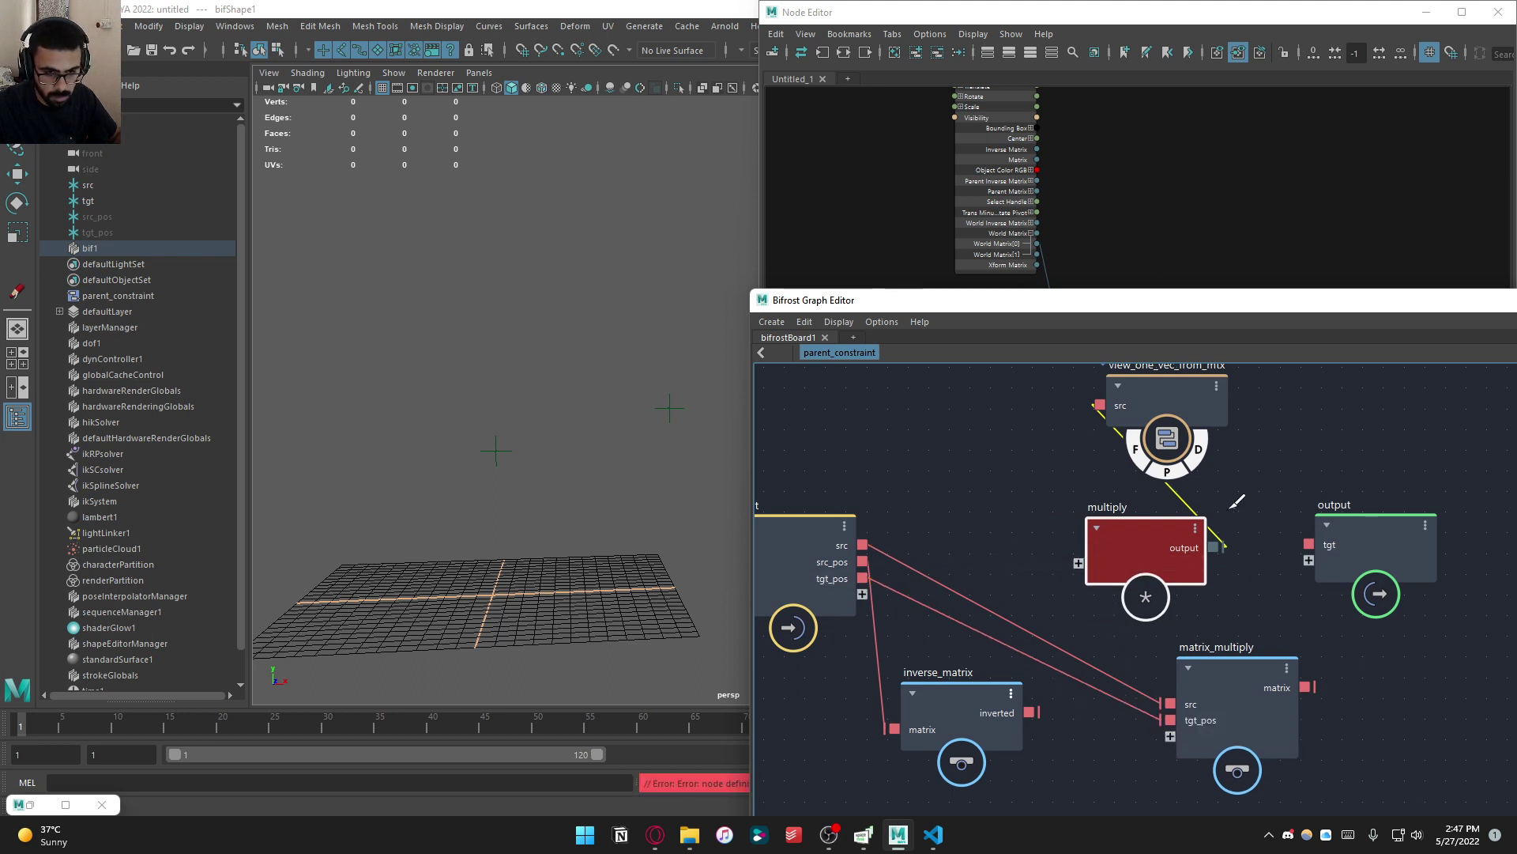
Delete the multiply node, put matrix_multiply in its place and connect its matrix output to view_one_vec_from_mtx
{"action": "left_click_drag", "start_coordinate": [1233, 503], "coordinate": [1123, 500], "text": "ctrl+alt+shift"}
{"action": "key", "text": "Delete"}
{"action": "left_click_drag", "start_coordinate": [1225, 679], "coordinate": [1099, 404]}
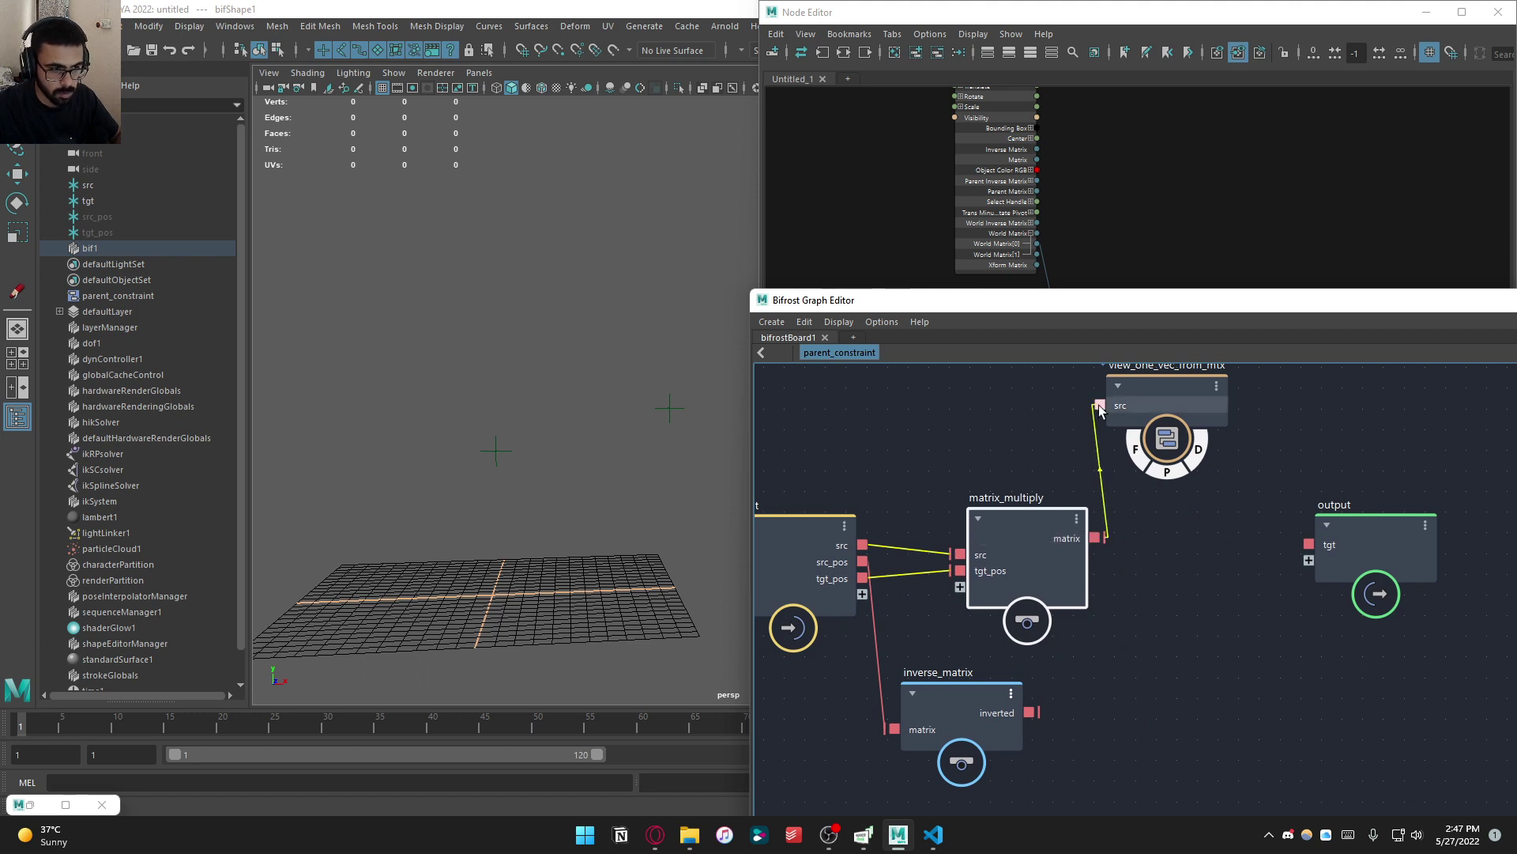
Move matrix_multiply aside and connect inverse_matrix's inverted output to it as a third input below tgt_pos
{"action": "mouse_move", "coordinate": [666, 503]}
{"action": "left_mouse_down", "text": "alt"}
{"action": "mouse_move", "coordinate": [654, 477]}
{"action": "mouse_move", "coordinate": [650, 494]}
{"action": "left_mouse_up", "text": "alt"}
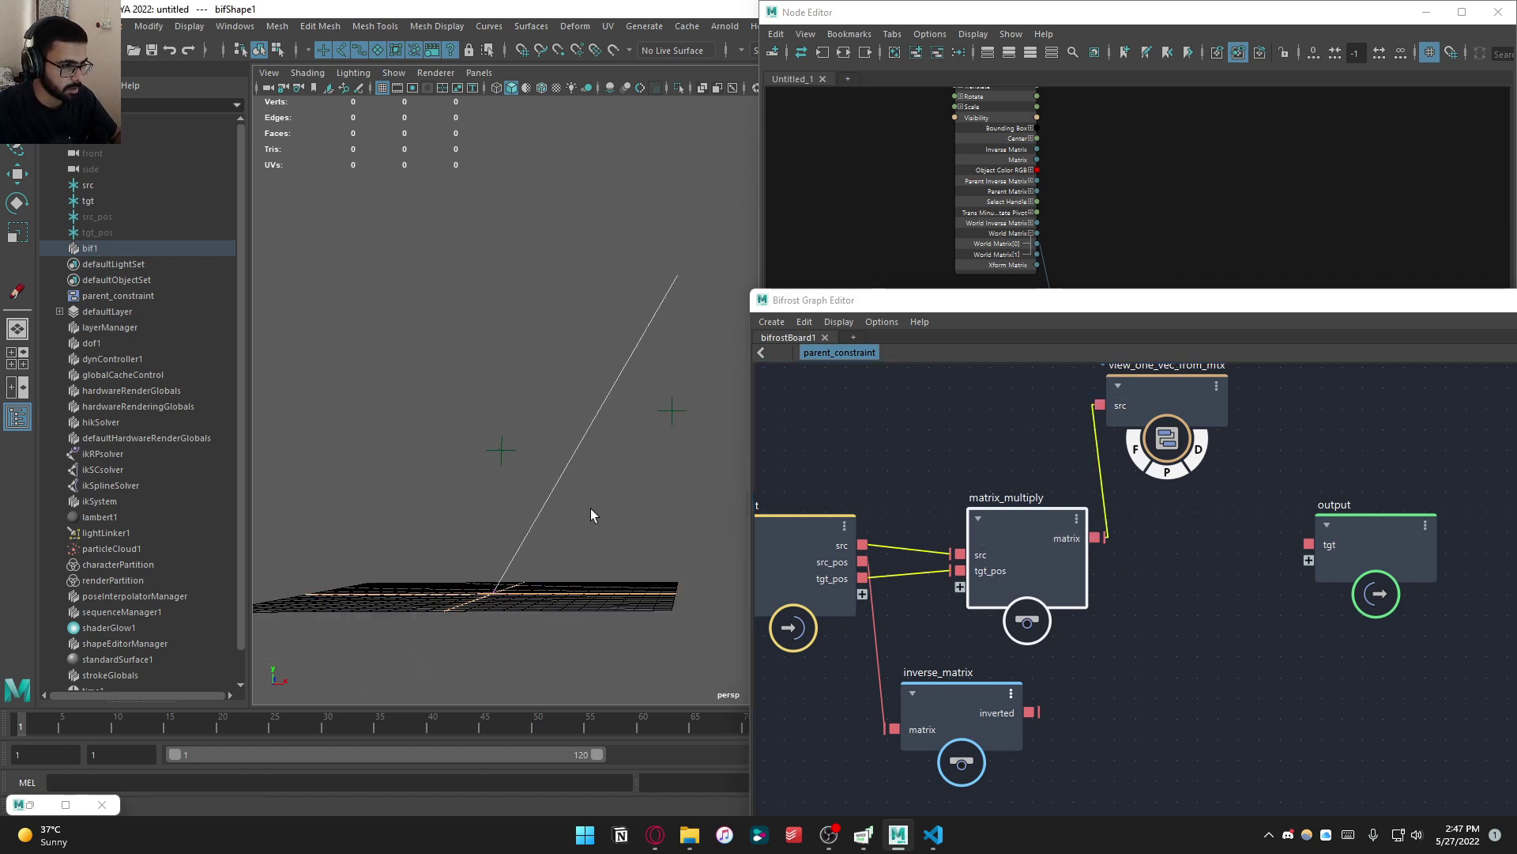
{"action": "left_click_drag", "start_coordinate": [551, 539], "coordinate": [551, 540]}
{"action": "key", "text": "w"}
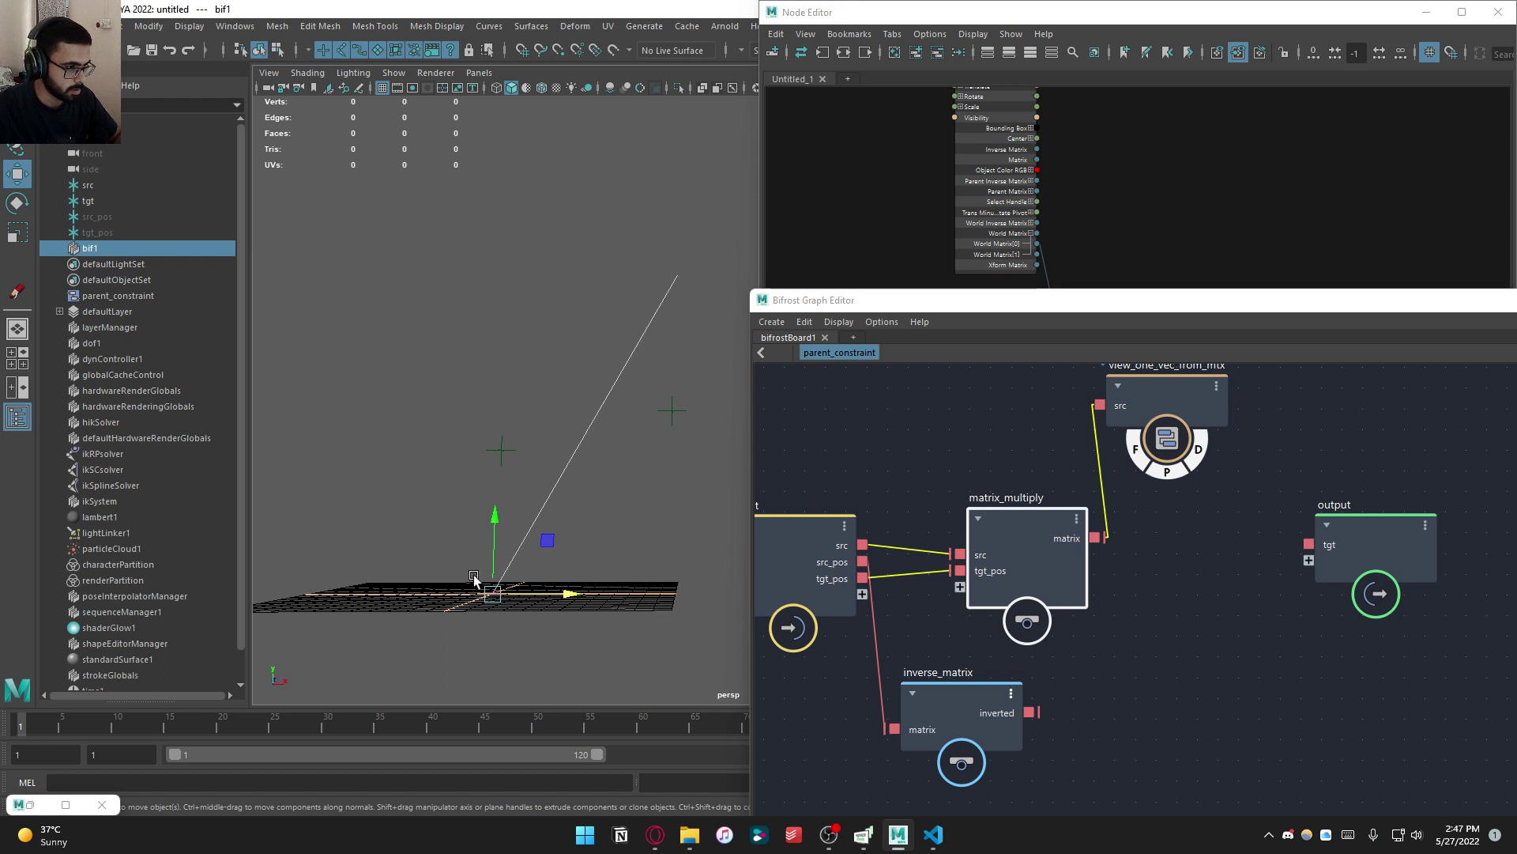
{"action": "left_click_drag", "start_coordinate": [1027, 589], "coordinate": [1122, 594]}
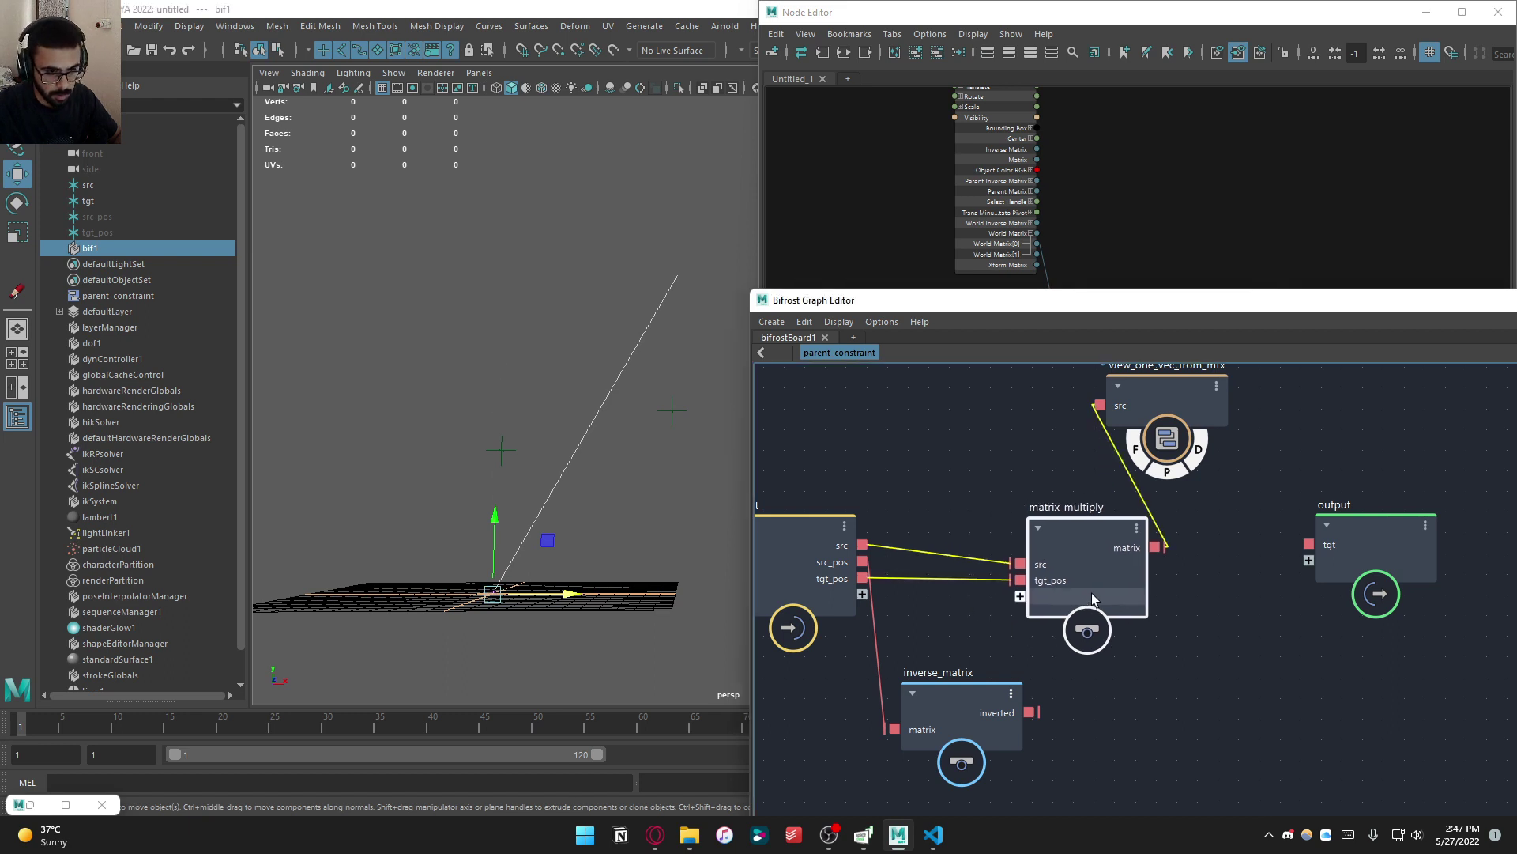
{"action": "left_click_drag", "start_coordinate": [1035, 712], "coordinate": [1059, 594]}
{"action": "left_click_drag", "start_coordinate": [417, 615], "coordinate": [486, 623], "text": "alt"}
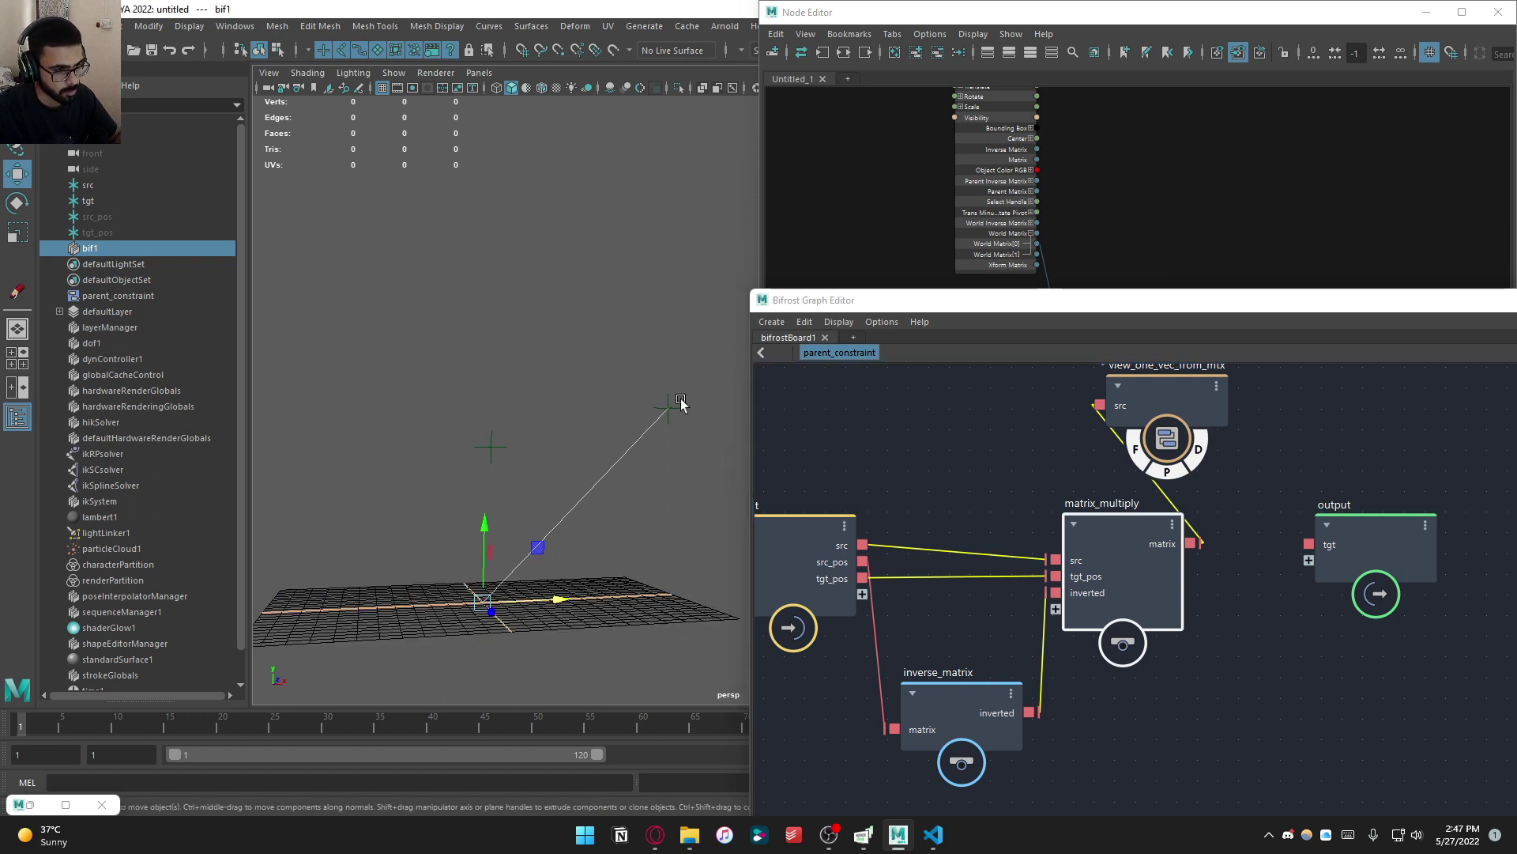
Replace the view_one_vec_from_mtx node with the user compound view_vector_frm_mtx_start_end
{"action": "left_click", "coordinate": [1320, 775]}
{"action": "scroll", "coordinate": [1245, 687], "scroll_direction": "down", "scroll_amount": 3}
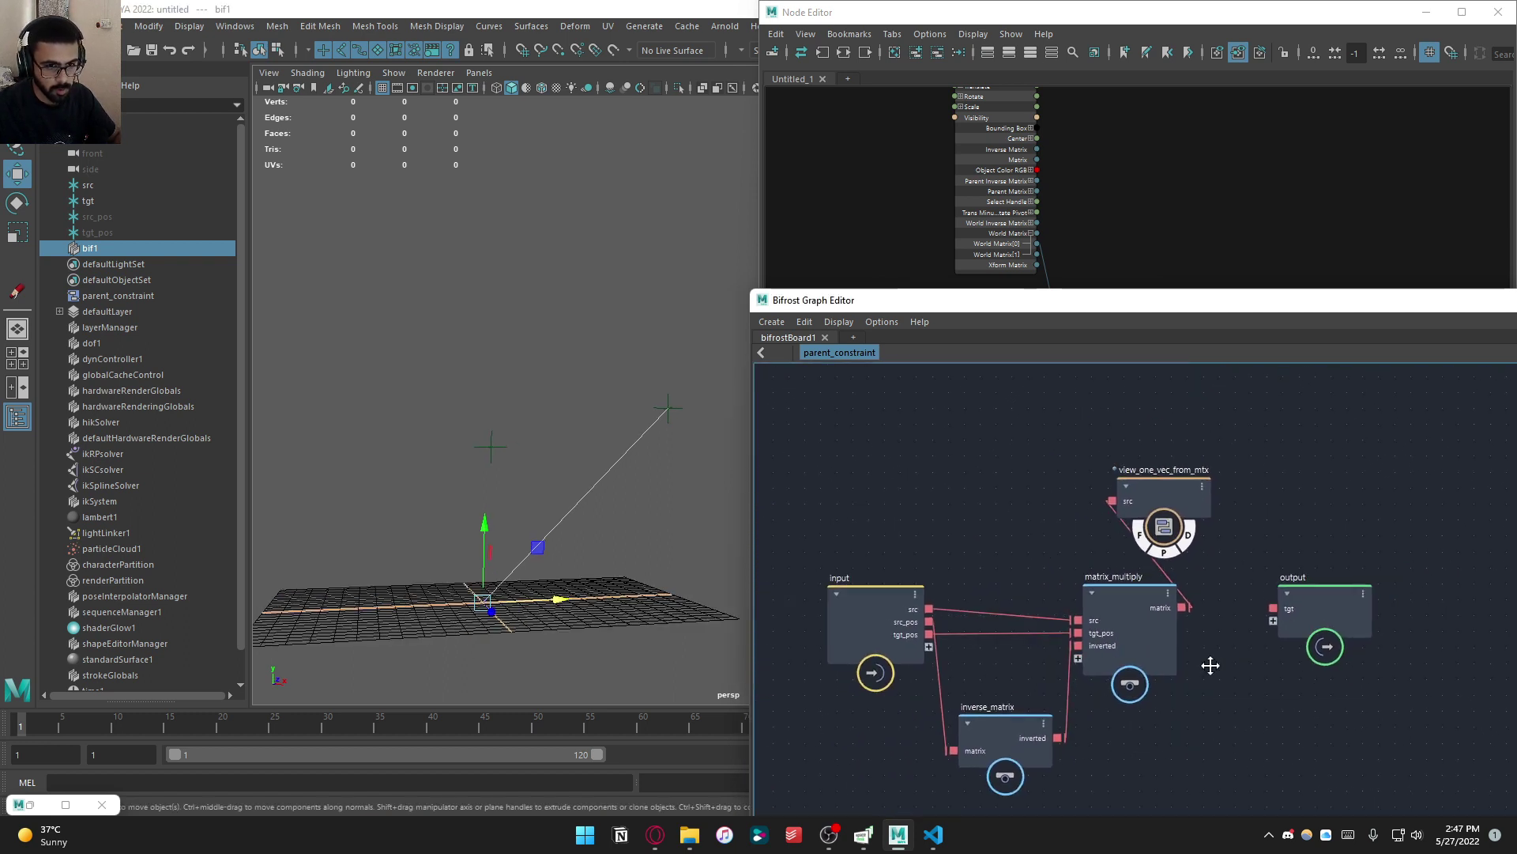
{"action": "left_click_drag", "start_coordinate": [1131, 473], "coordinate": [1319, 434]}
{"action": "key", "text": "Tab"}
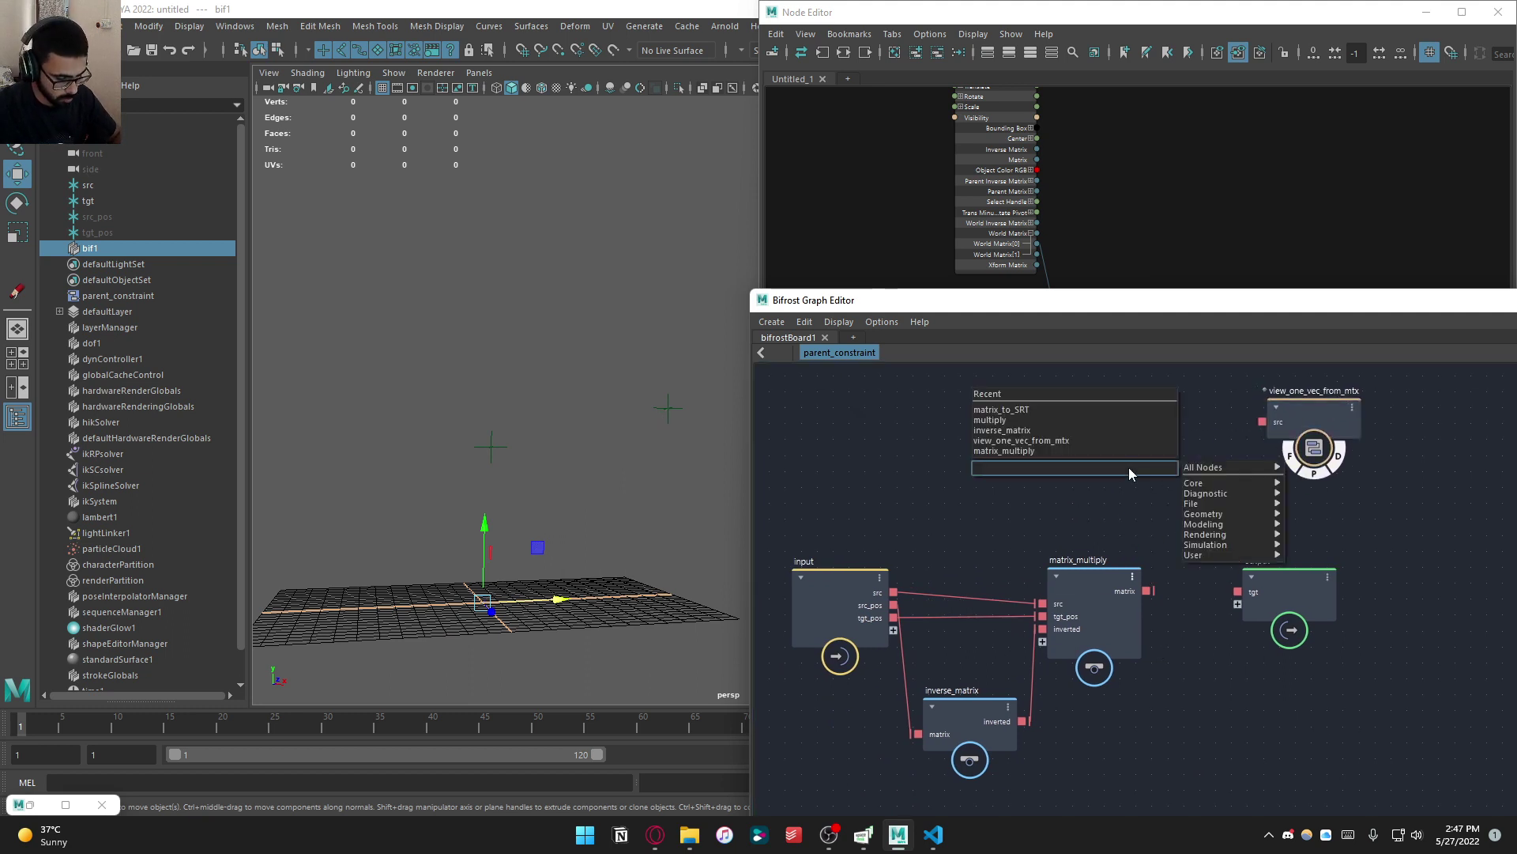
{"action": "mouse_move", "coordinate": [1197, 555]}
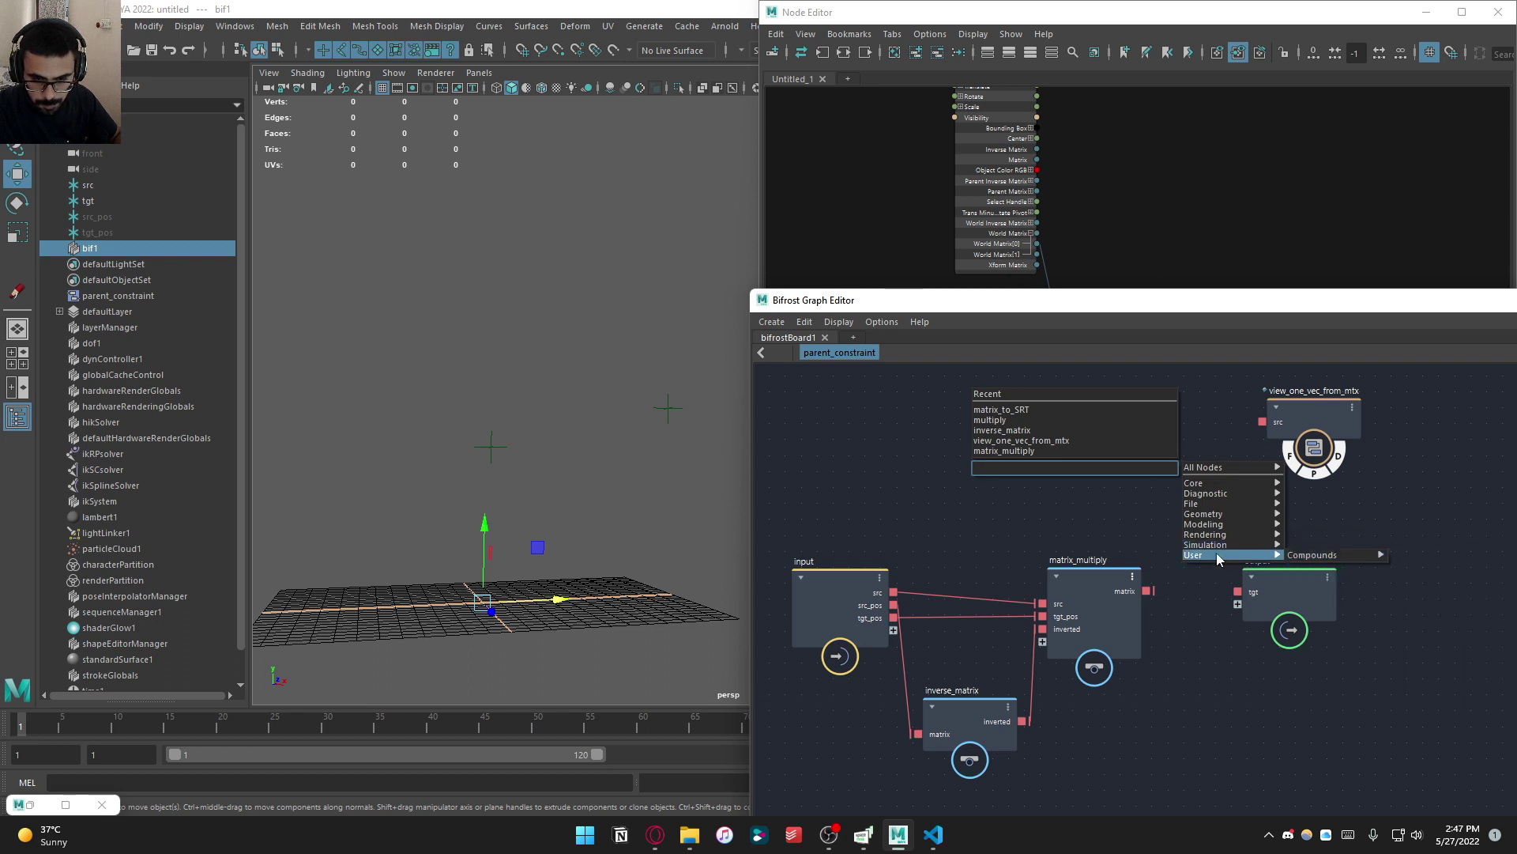
{"action": "mouse_move", "coordinate": [1329, 560]}
{"action": "left_click", "coordinate": [1420, 585]}
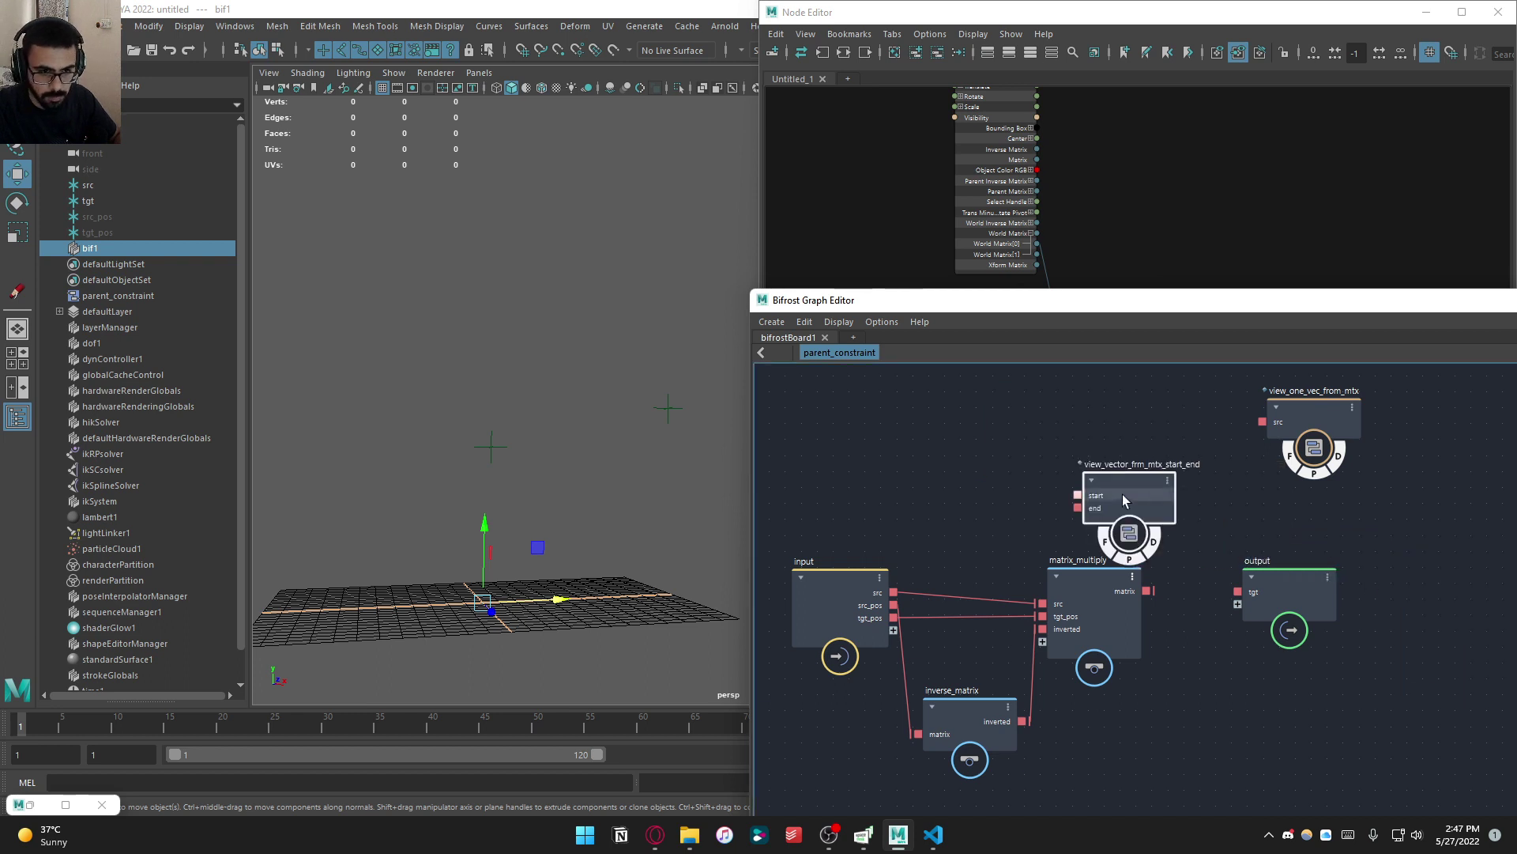
{"action": "key", "text": "Delete"}
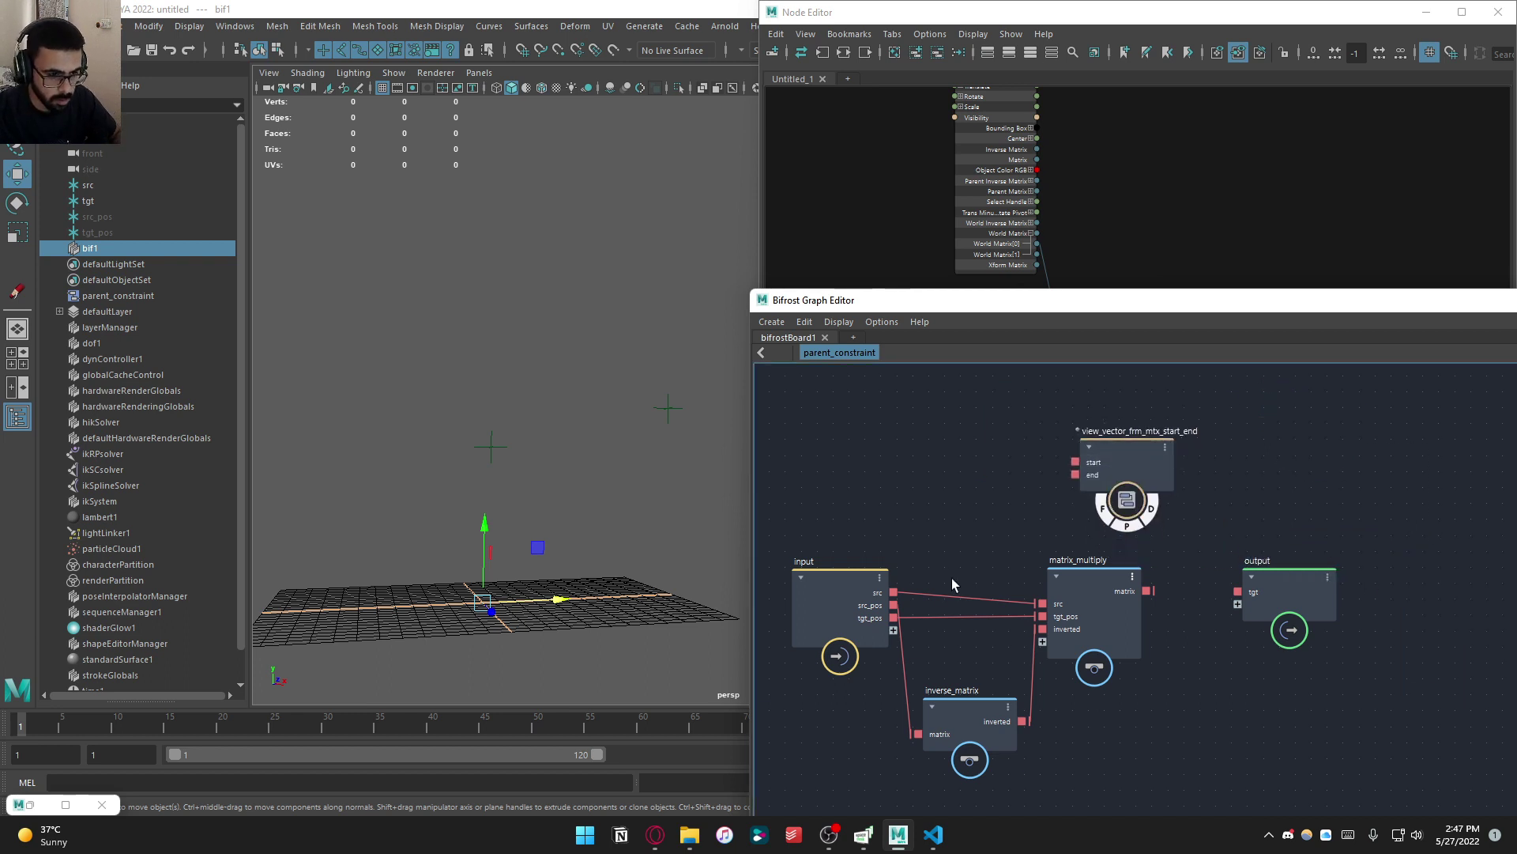
Connect the input's src to start and matrix_multiply's matrix output to end on view_vector_frm_mtx_start_end
{"action": "left_click_drag", "start_coordinate": [901, 592], "coordinate": [1075, 462]}
{"action": "left_click_drag", "start_coordinate": [1097, 482], "coordinate": [1093, 478]}
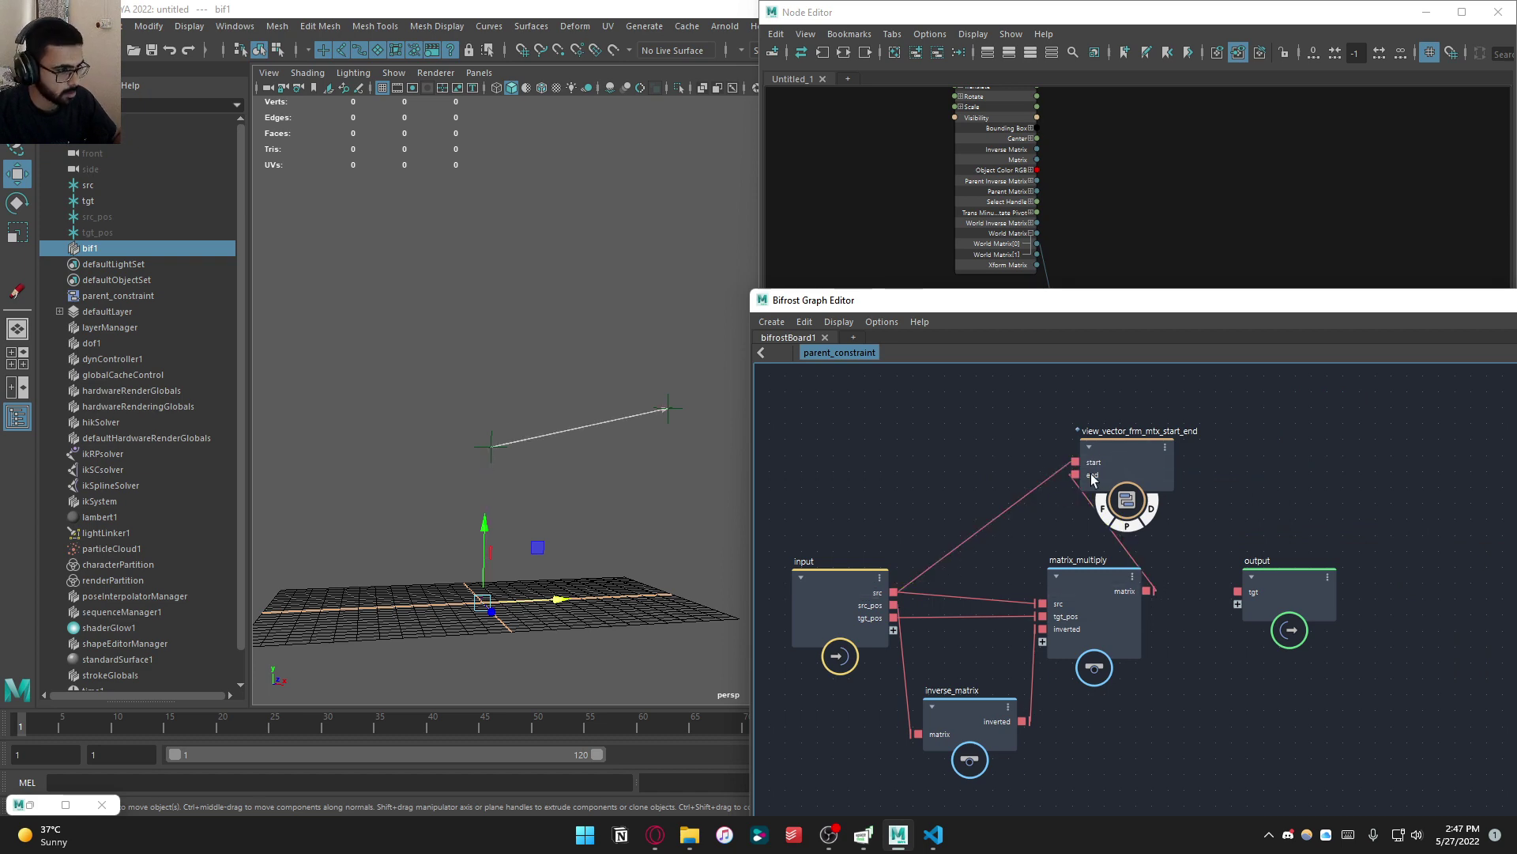
Test the constraint vector by moving and rotating the src locator, undoing each transform
{"action": "left_click_drag", "start_coordinate": [487, 487], "coordinate": [556, 493], "text": "alt"}
{"action": "left_click", "coordinate": [498, 464]}
{"action": "key", "text": "ctrl+z"}
{"action": "key", "text": "e"}
{"action": "key", "text": "ctrl+z"}
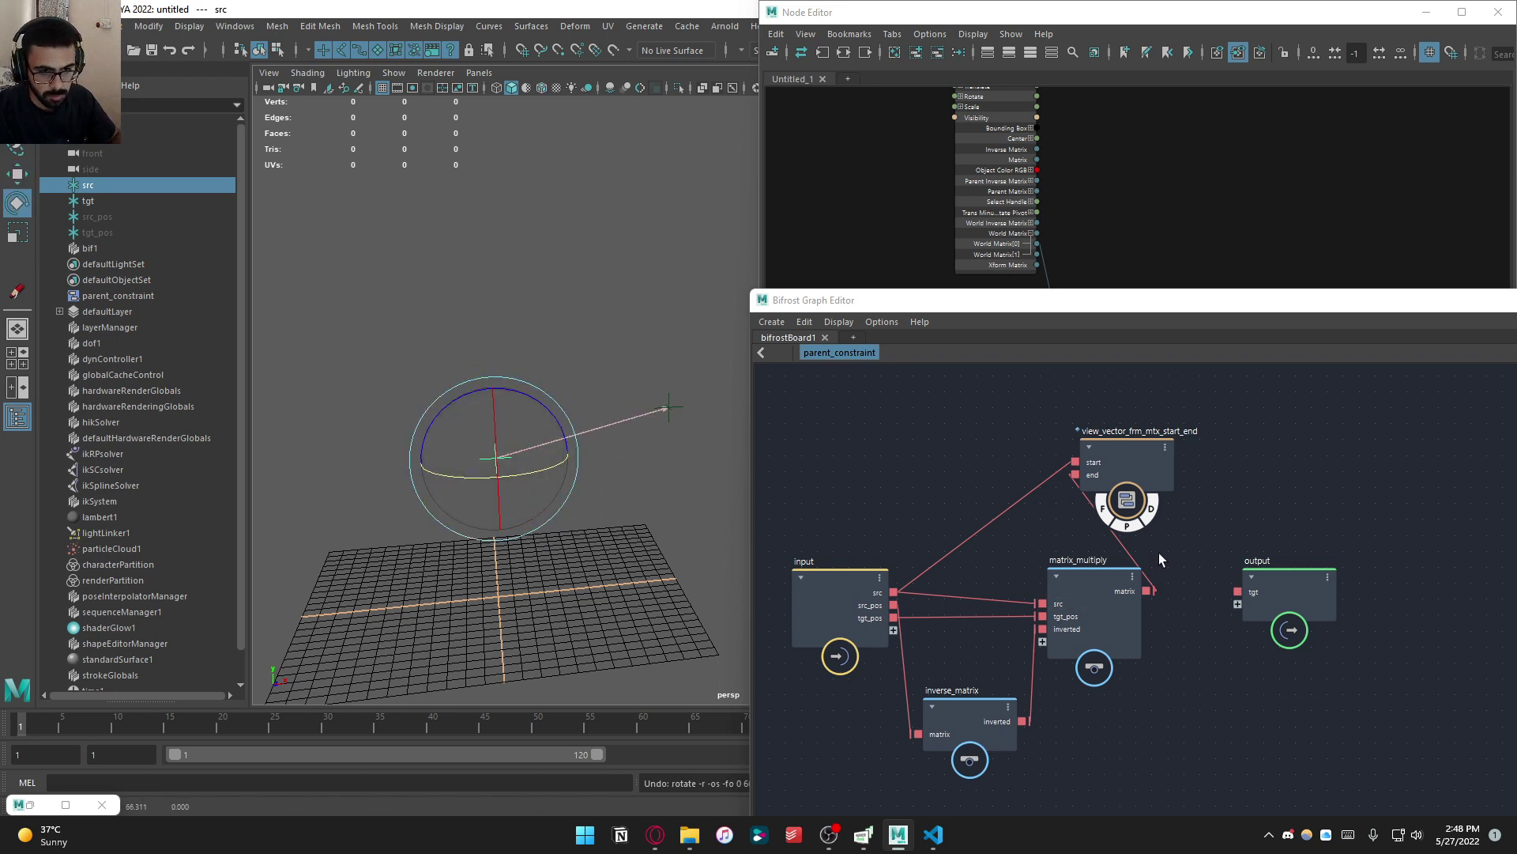
Move the vector view node out of the way and connect matrix_multiply's matrix to the output node's tgt port
{"action": "left_click_drag", "start_coordinate": [1129, 447], "coordinate": [1270, 430]}
{"action": "middle_click_drag", "start_coordinate": [1221, 660], "coordinate": [1140, 634], "text": "alt"}
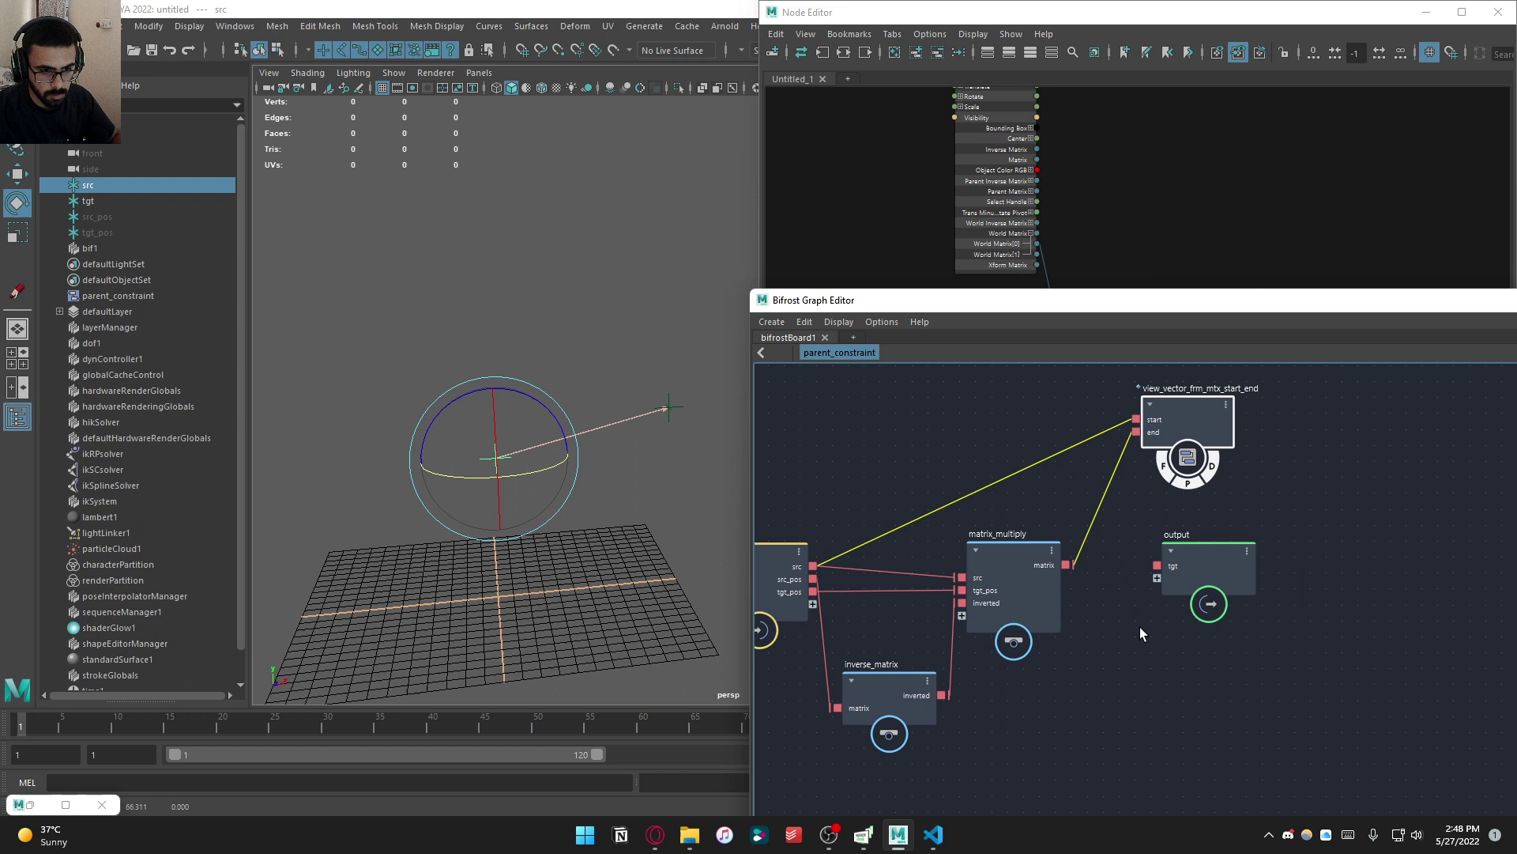
{"action": "left_click", "coordinate": [1114, 572]}
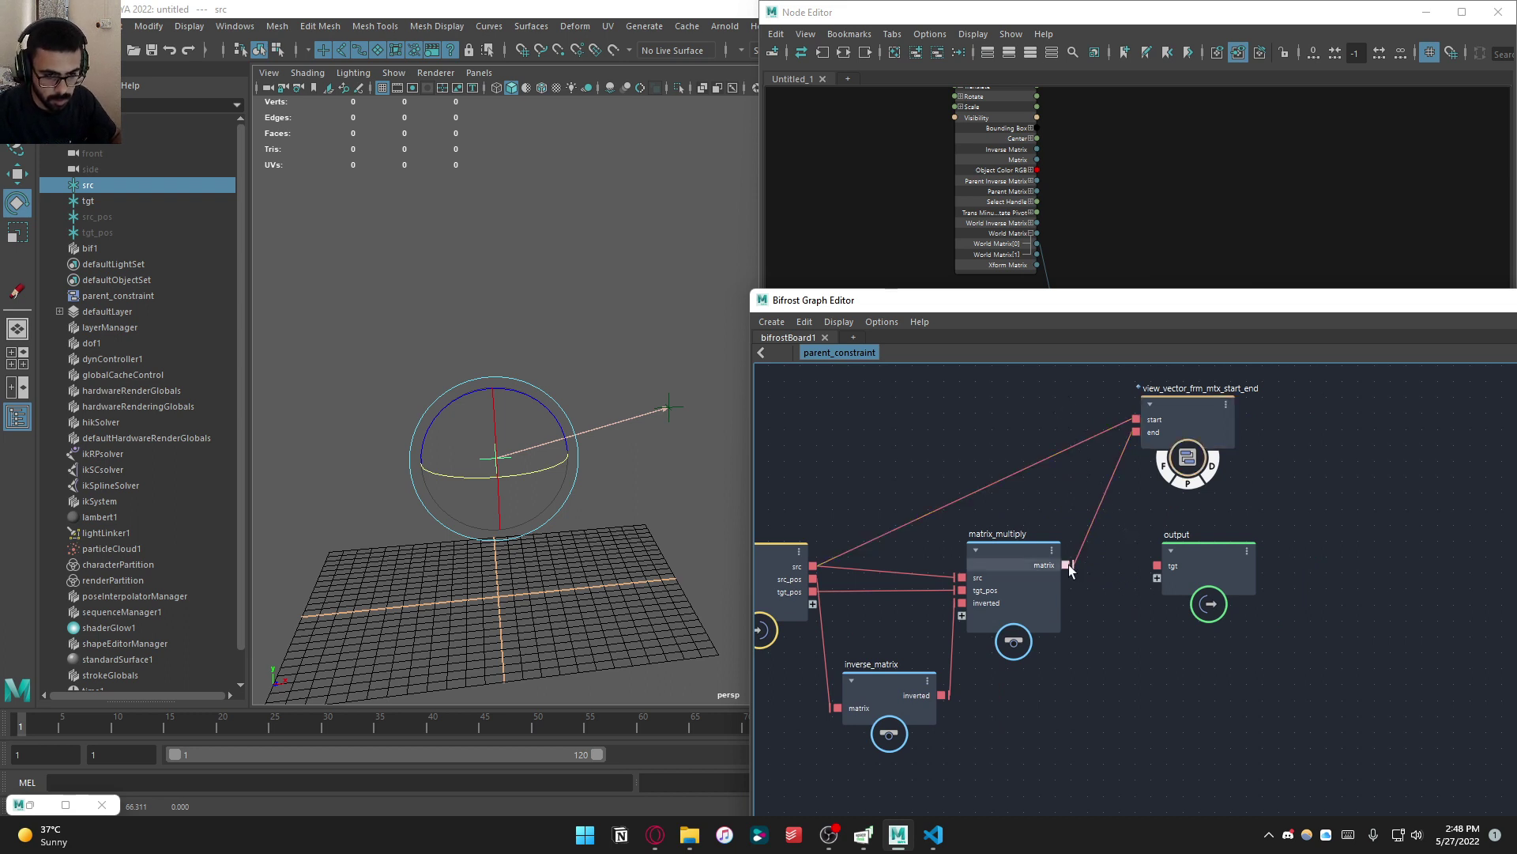
{"action": "left_click_drag", "start_coordinate": [1066, 564], "coordinate": [1181, 578]}
{"action": "left_click", "coordinate": [1185, 581]}
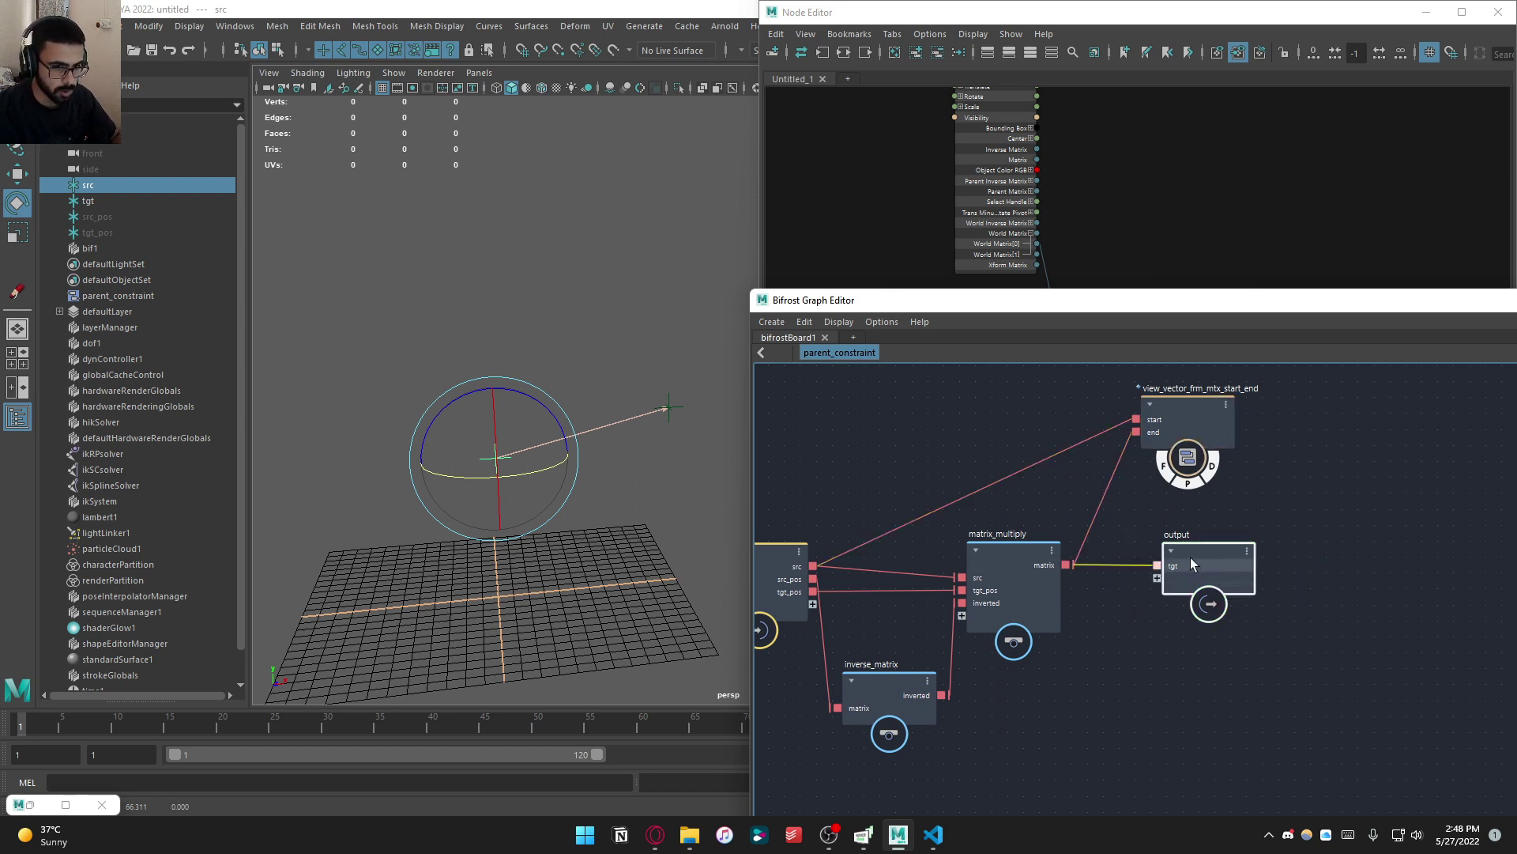
Minimise the Bifrost Graph Editor and remove bifShape1 from the Node Editor graph
{"action": "left_click_drag", "start_coordinate": [1418, 302], "coordinate": [874, 340]}
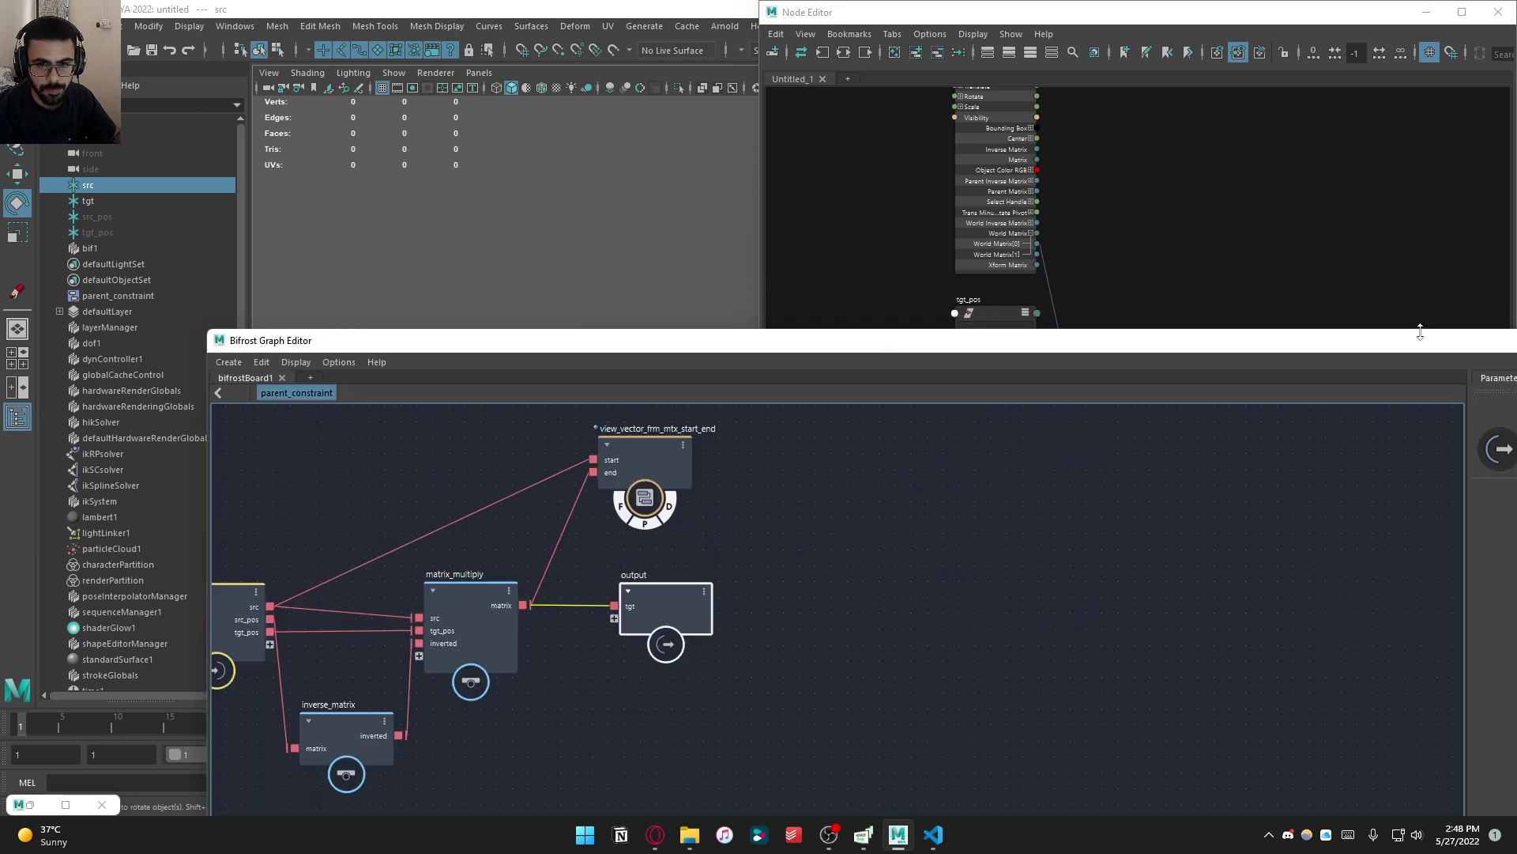
{"action": "double_click", "coordinate": [1443, 343]}
{"action": "left_click", "coordinate": [1426, 13]}
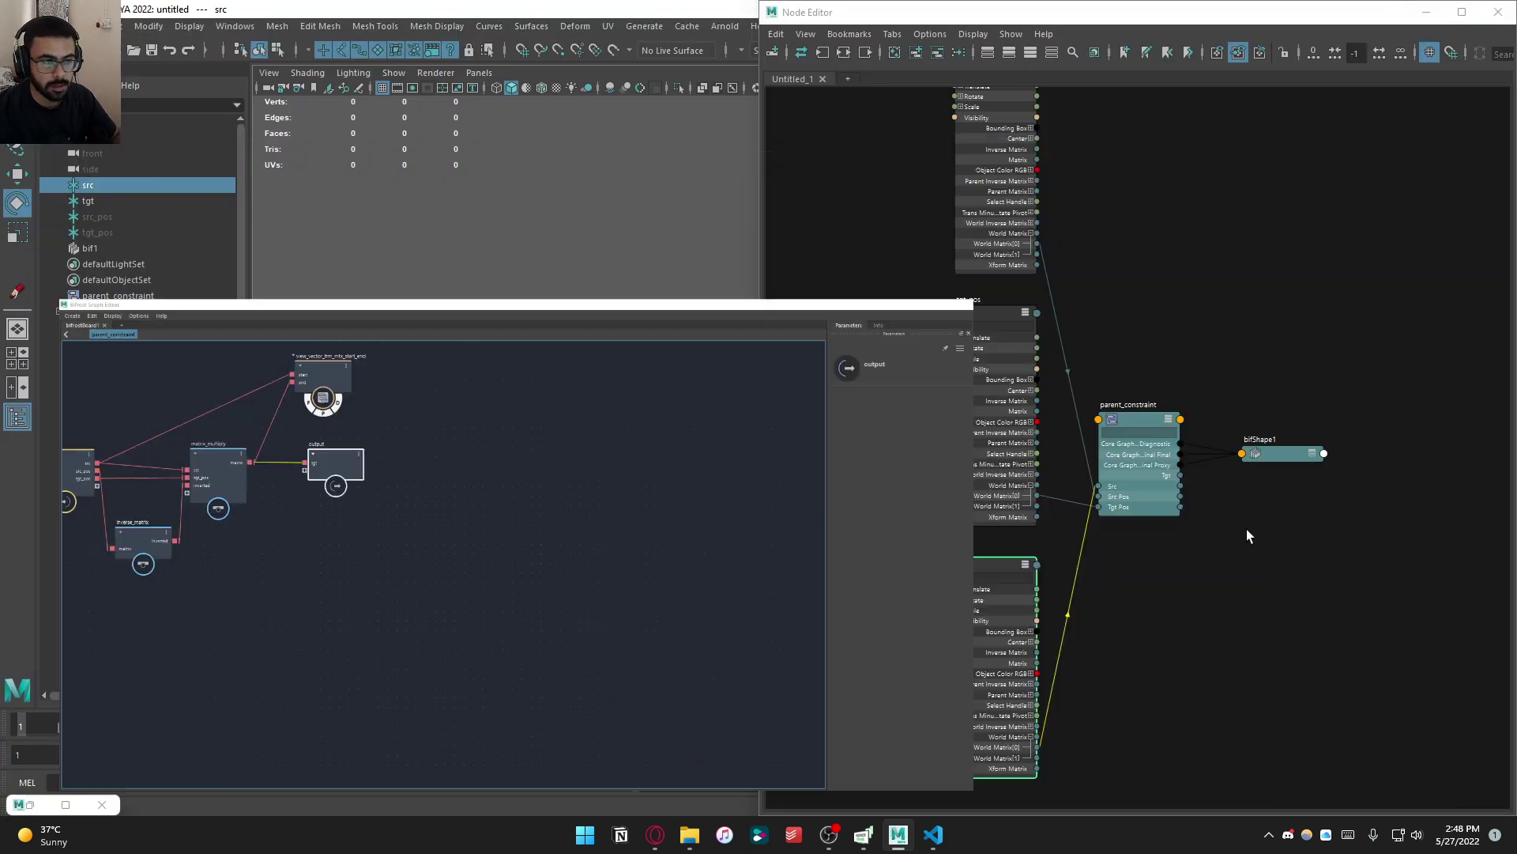
{"action": "left_click", "coordinate": [1276, 452]}
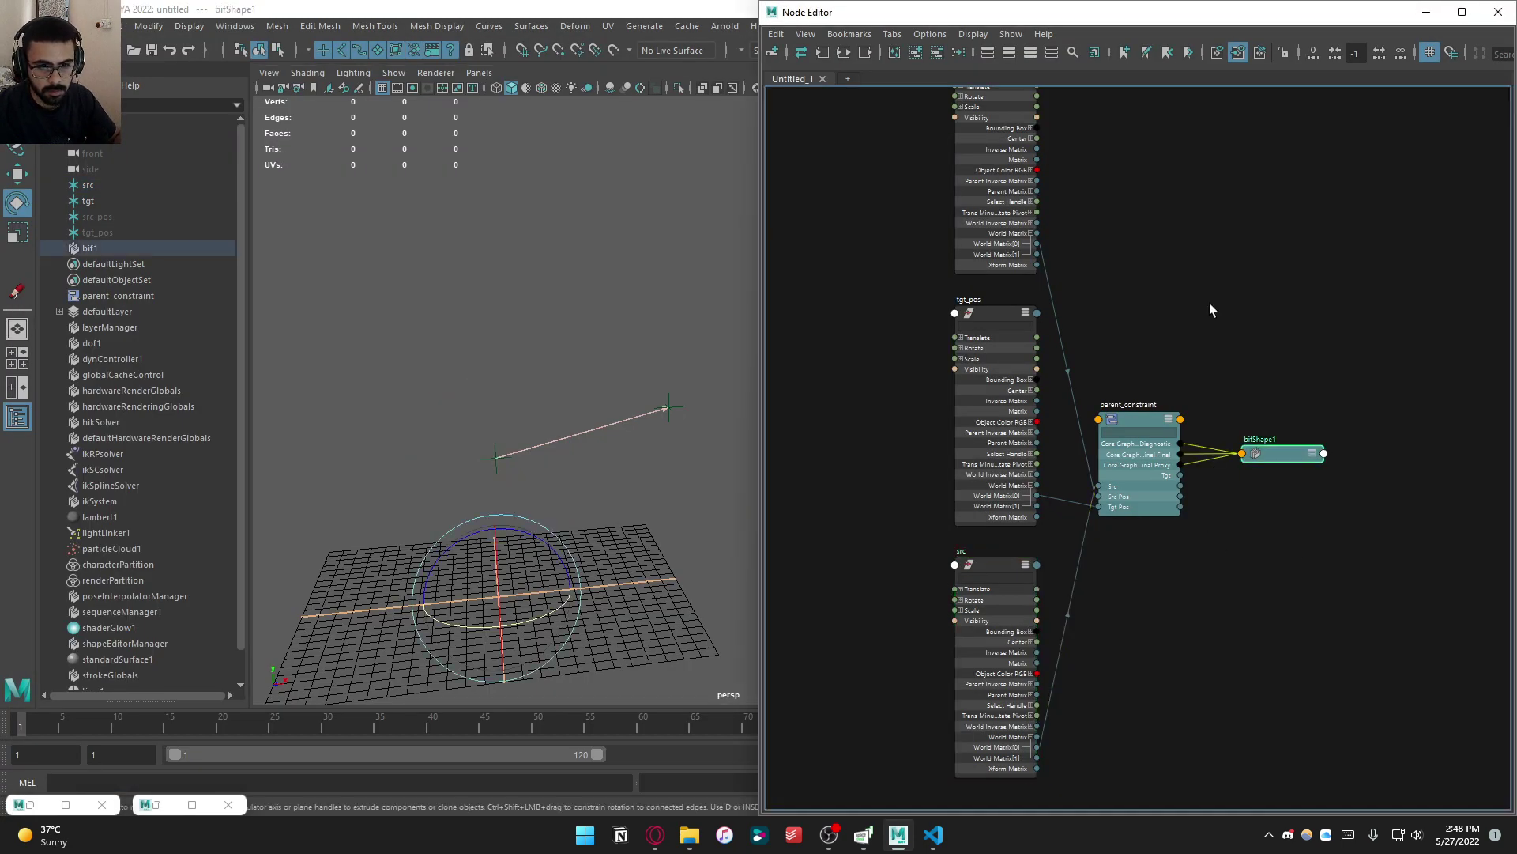
{"action": "left_click", "coordinate": [937, 53]}
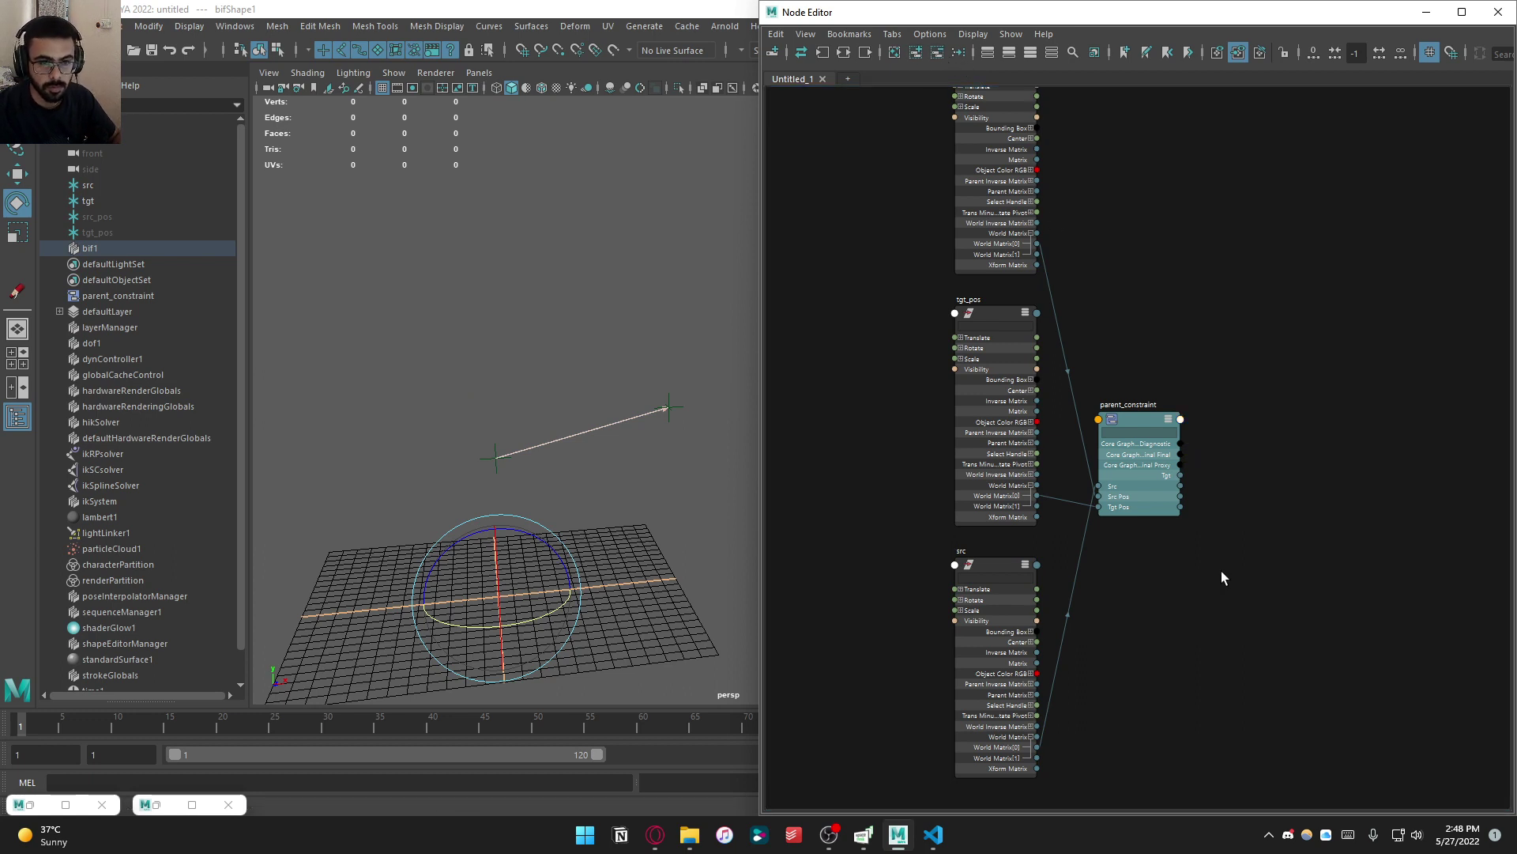
{"action": "left_click", "coordinate": [1188, 611]}
Add the tgt locator to the Node Editor and remove its tgtShape node from the graph
{"action": "left_click", "coordinate": [112, 247]}
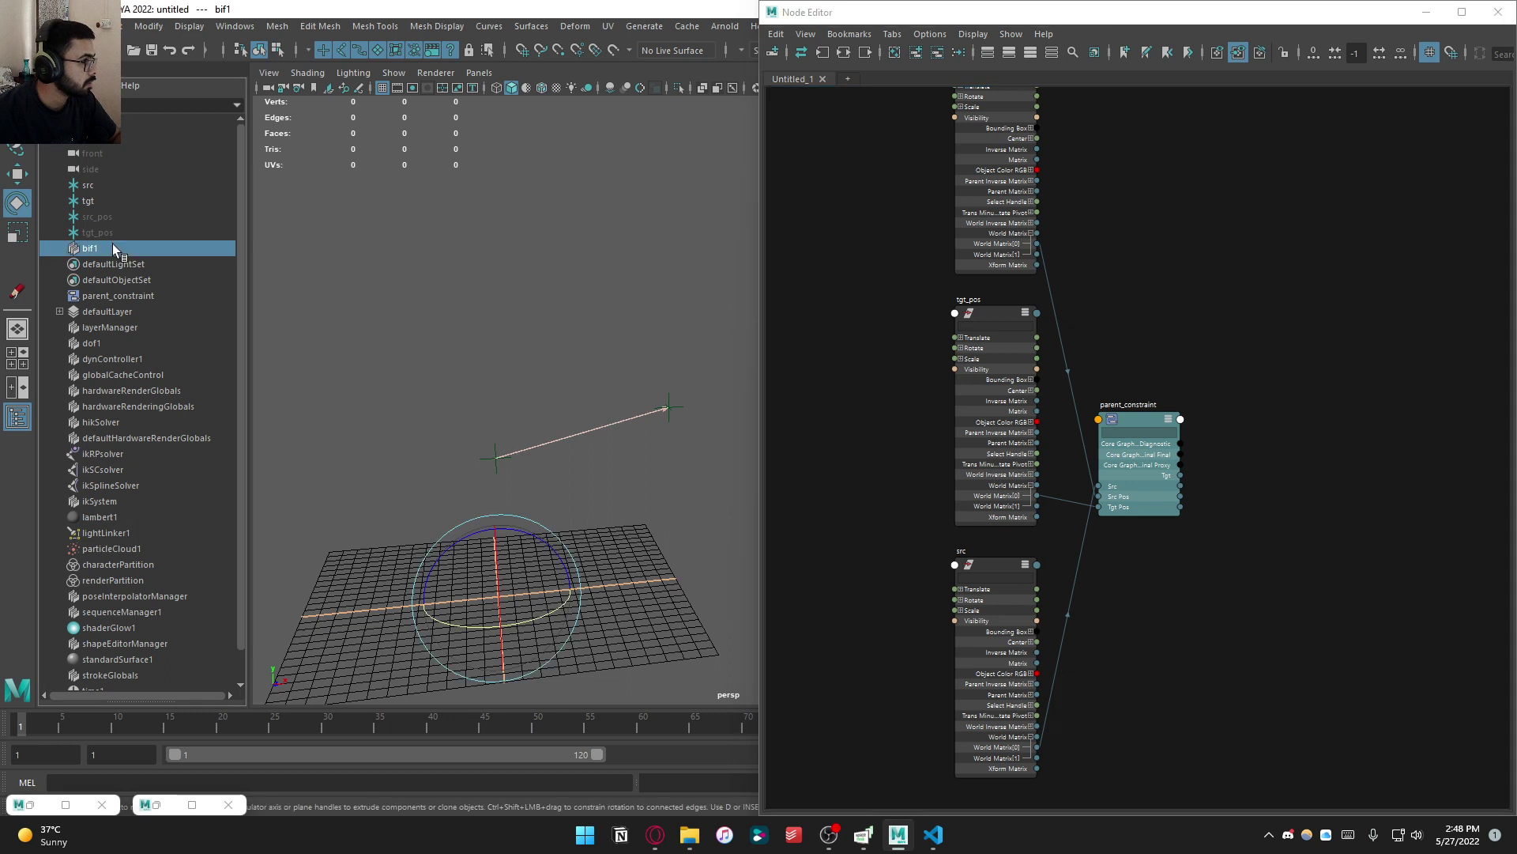
{"action": "left_click", "coordinate": [108, 203]}
{"action": "mouse_move", "coordinate": [1209, 494]}
{"action": "middle_mouse_down"}
{"action": "mouse_move", "coordinate": [1318, 477]}
{"action": "mouse_move", "coordinate": [1223, 515]}
{"action": "middle_mouse_up"}
{"action": "left_click", "coordinate": [1311, 562]}
{"action": "left_click_drag", "start_coordinate": [1222, 515], "coordinate": [1186, 401]}
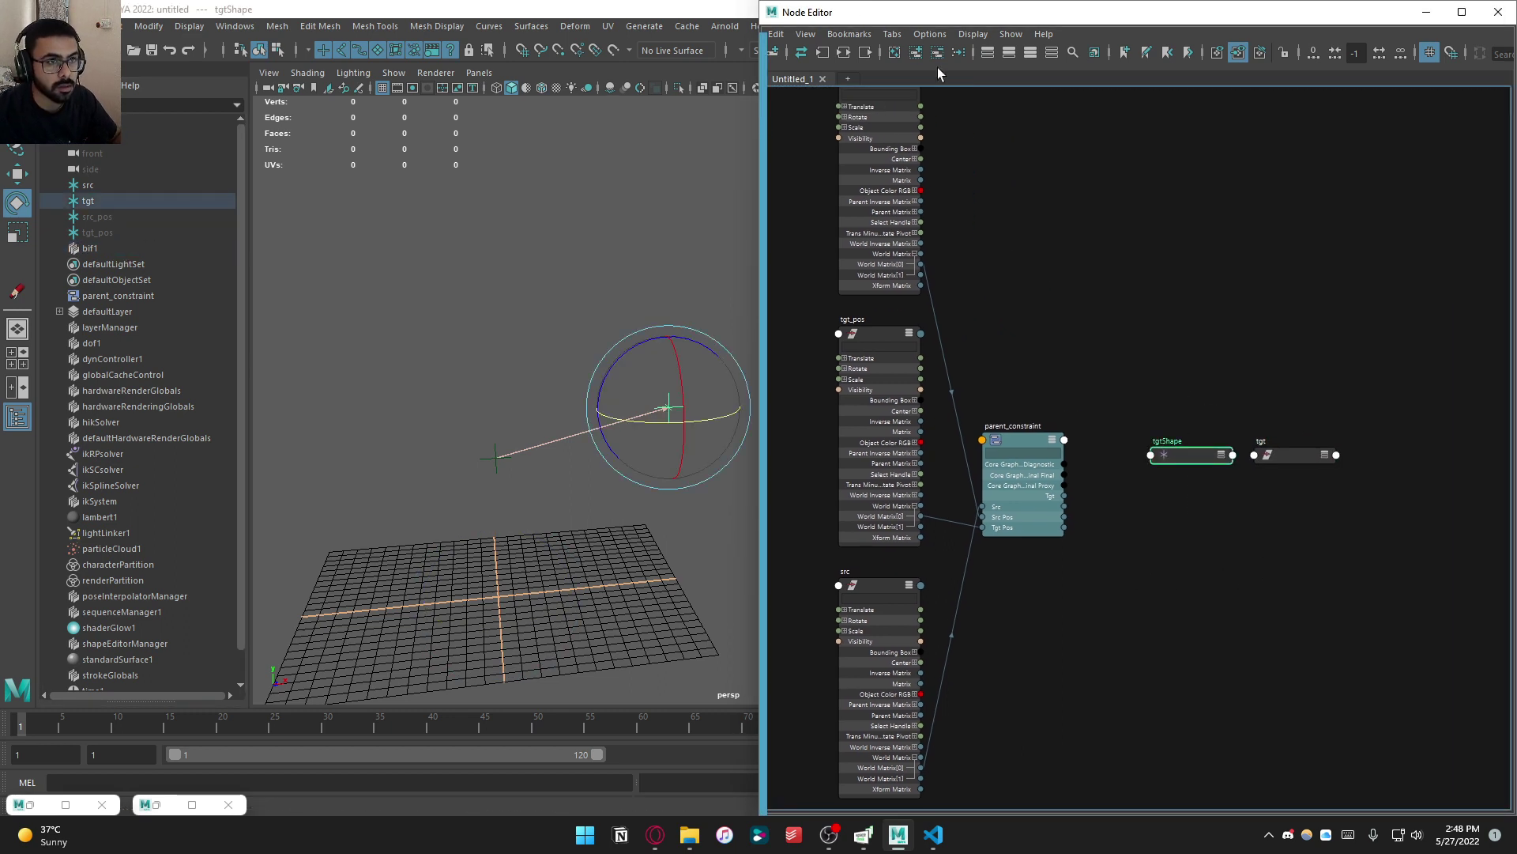
{"action": "key", "text": "Delete"}
Place the tgt node to the right of parent_constraint and expand its attribute list
{"action": "scroll", "coordinate": [1244, 535], "scroll_direction": "up", "scroll_amount": 5}
{"action": "scroll", "coordinate": [1332, 520], "scroll_direction": "down", "scroll_amount": 3}
{"action": "scroll", "coordinate": [1330, 517], "scroll_direction": "down", "scroll_amount": 3}
{"action": "left_click_drag", "start_coordinate": [1334, 510], "coordinate": [1342, 397]}
{"action": "key", "text": "3"}
{"action": "left_click", "coordinate": [1336, 387]}
{"action": "left_click_drag", "start_coordinate": [1364, 558], "coordinate": [1236, 514]}
{"action": "scroll", "coordinate": [1236, 515], "scroll_direction": "up", "scroll_amount": 6}
{"action": "middle_click_drag", "start_coordinate": [1156, 525], "coordinate": [1169, 556], "text": "alt"}
{"action": "scroll", "coordinate": [1158, 590], "scroll_direction": "down", "scroll_amount": 1}
{"action": "key", "text": "4"}
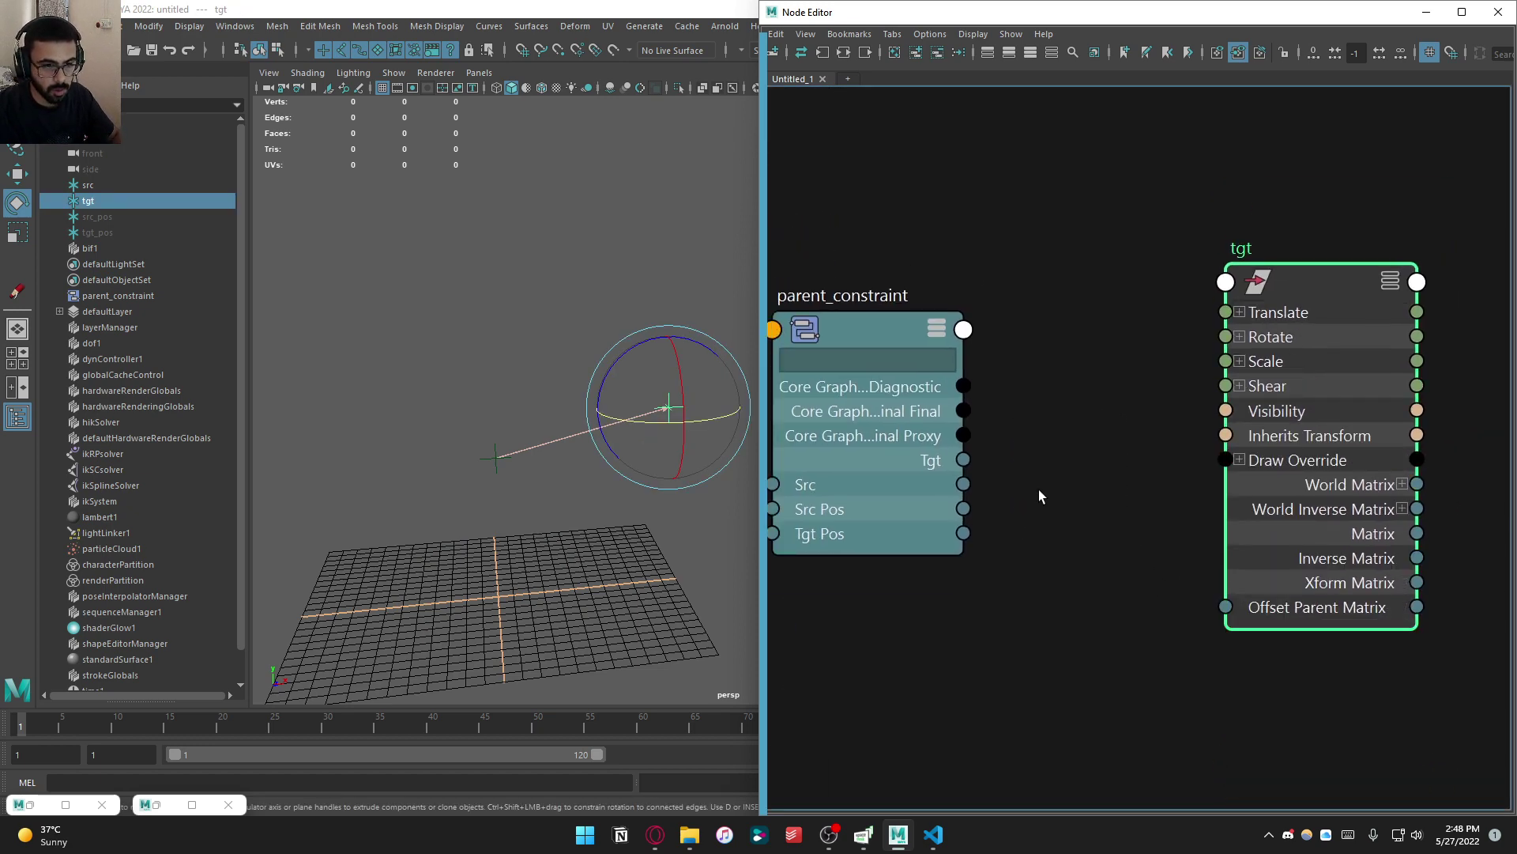
Add a decomposeMatrix node between parent_constraint and tgt and show its output attributes
{"action": "left_click", "coordinate": [1084, 524]}
{"action": "key", "text": "Tab"}
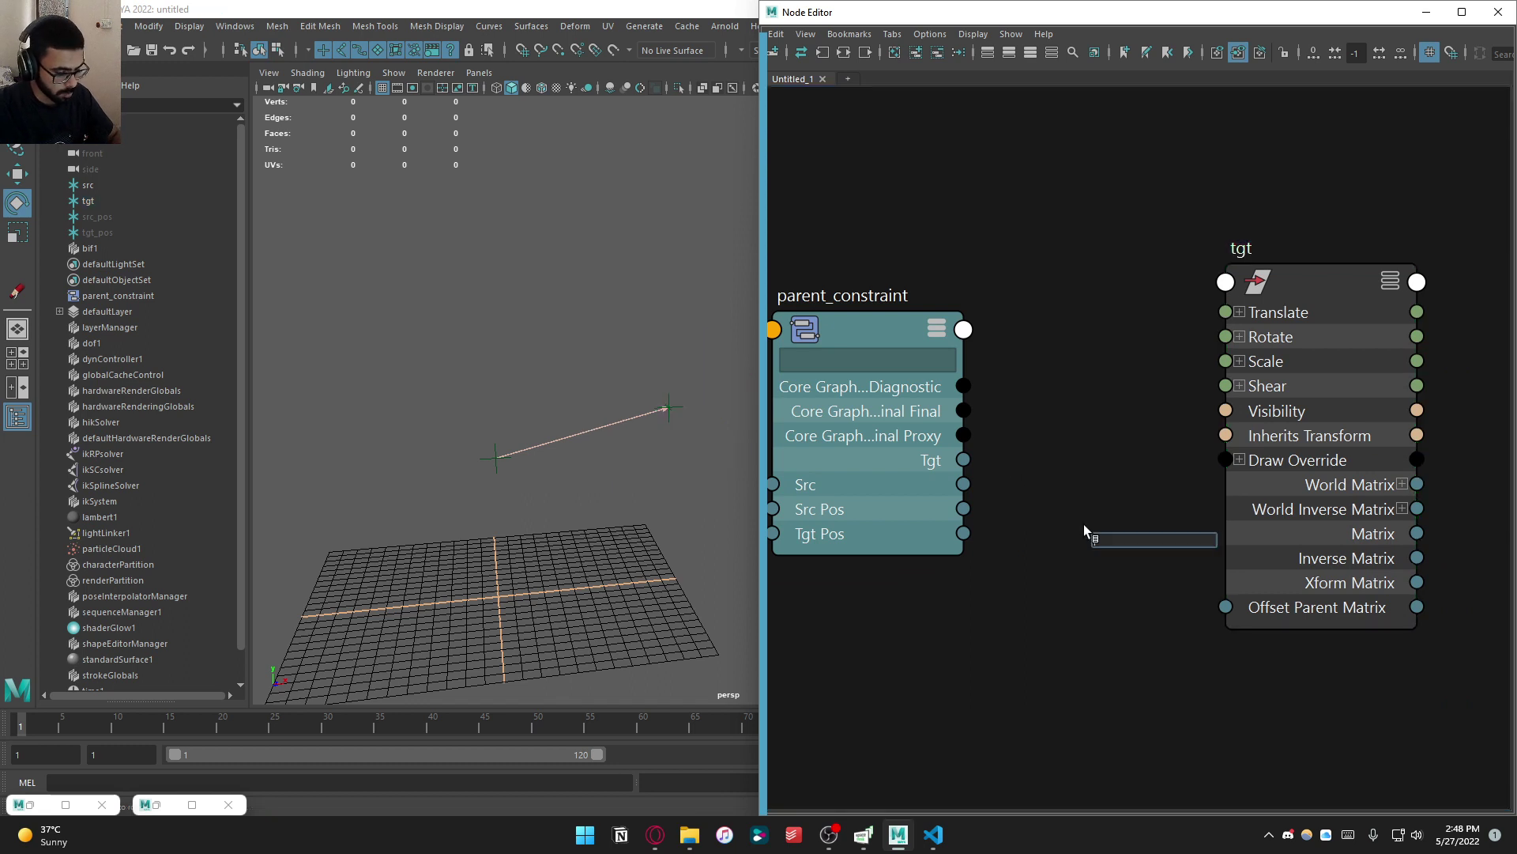
{"action": "type", "text": "dec"}
{"action": "key", "text": "Return"}
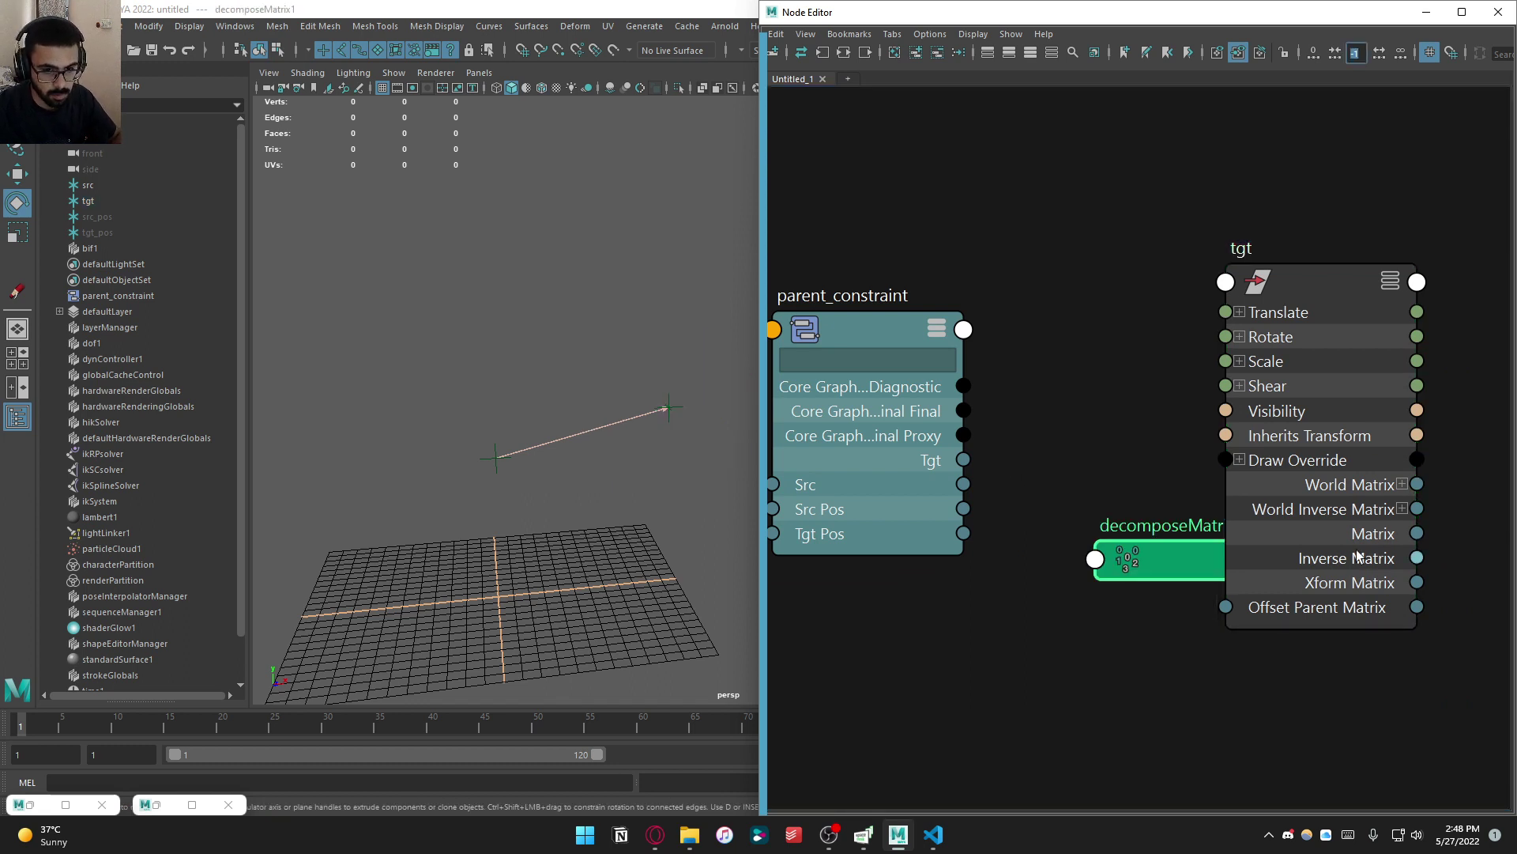
{"action": "left_click_drag", "start_coordinate": [1264, 617], "coordinate": [1372, 615]}
{"action": "left_click", "coordinate": [1239, 549]}
{"action": "left_click", "coordinate": [1255, 554]}
{"action": "left_click_drag", "start_coordinate": [1198, 629], "coordinate": [1196, 349]}
Connect parent_constraint's Tgt output to the inputMatrix of decomposeMatrix1
{"action": "left_click_drag", "start_coordinate": [1047, 387], "coordinate": [1095, 277]}
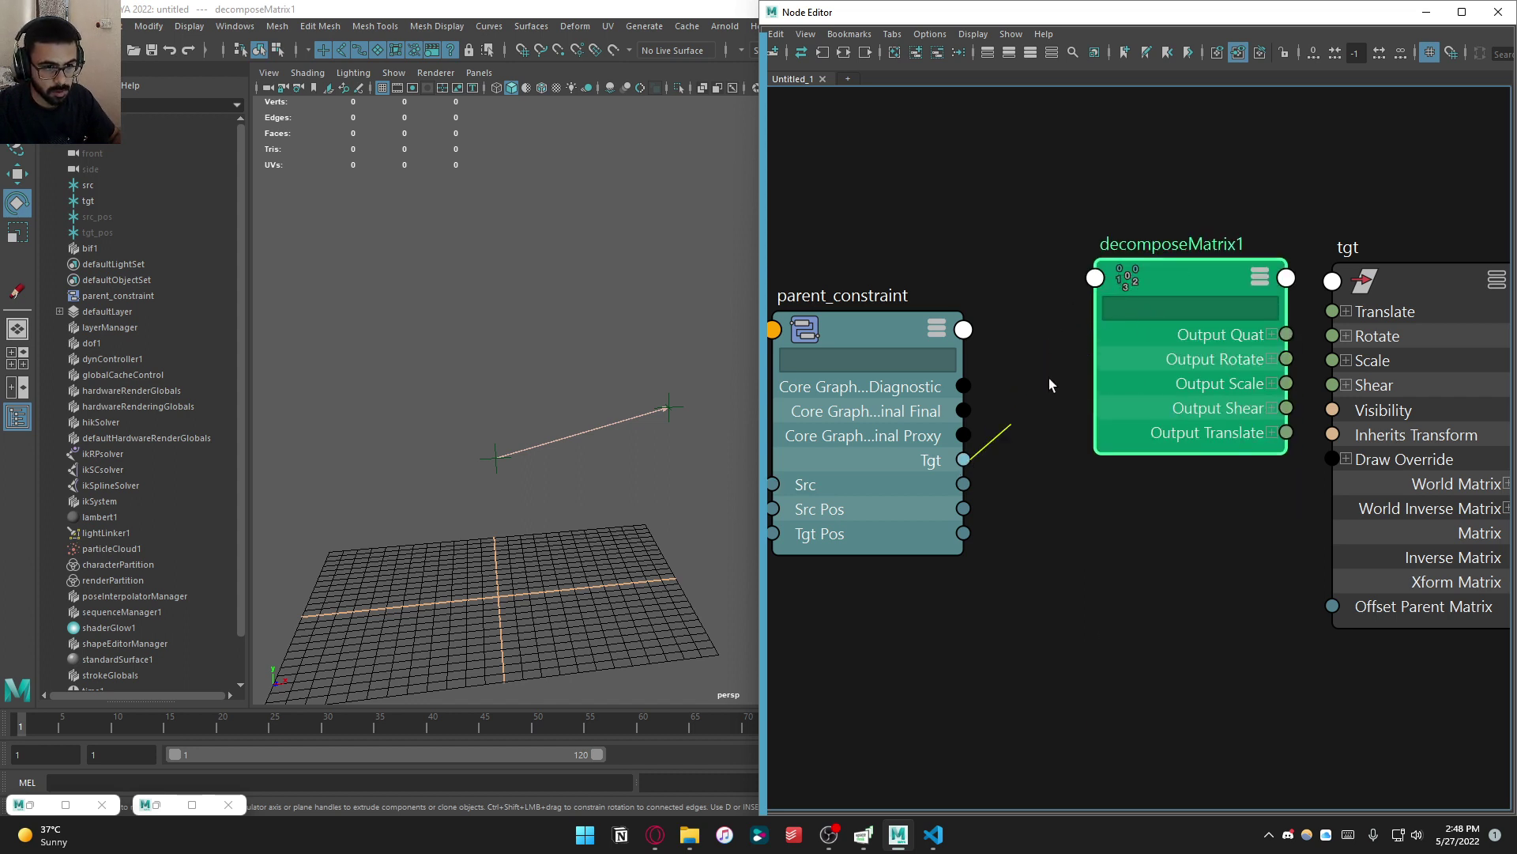
{"action": "left_click_drag", "start_coordinate": [1049, 385], "coordinate": [1095, 277]}
{"action": "left_click", "coordinate": [1127, 294]}
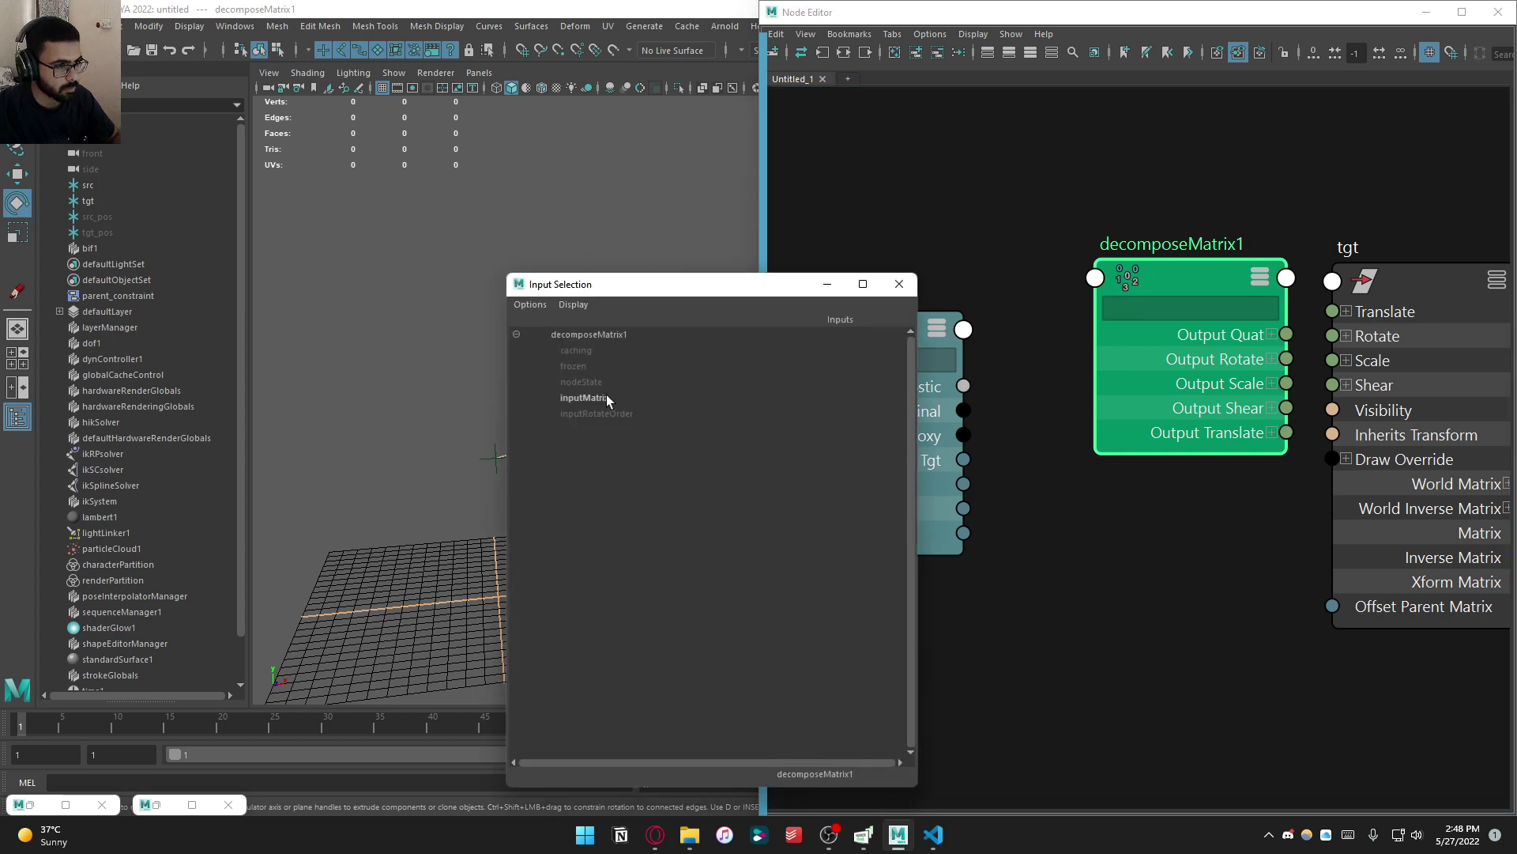
{"action": "left_click", "coordinate": [605, 397]}
Connect decomposeMatrix1's Output Translate, Rotate, Scale and Shear to the matching attributes of tgt
{"action": "middle_click_drag", "start_coordinate": [1310, 460], "coordinate": [1045, 448]}
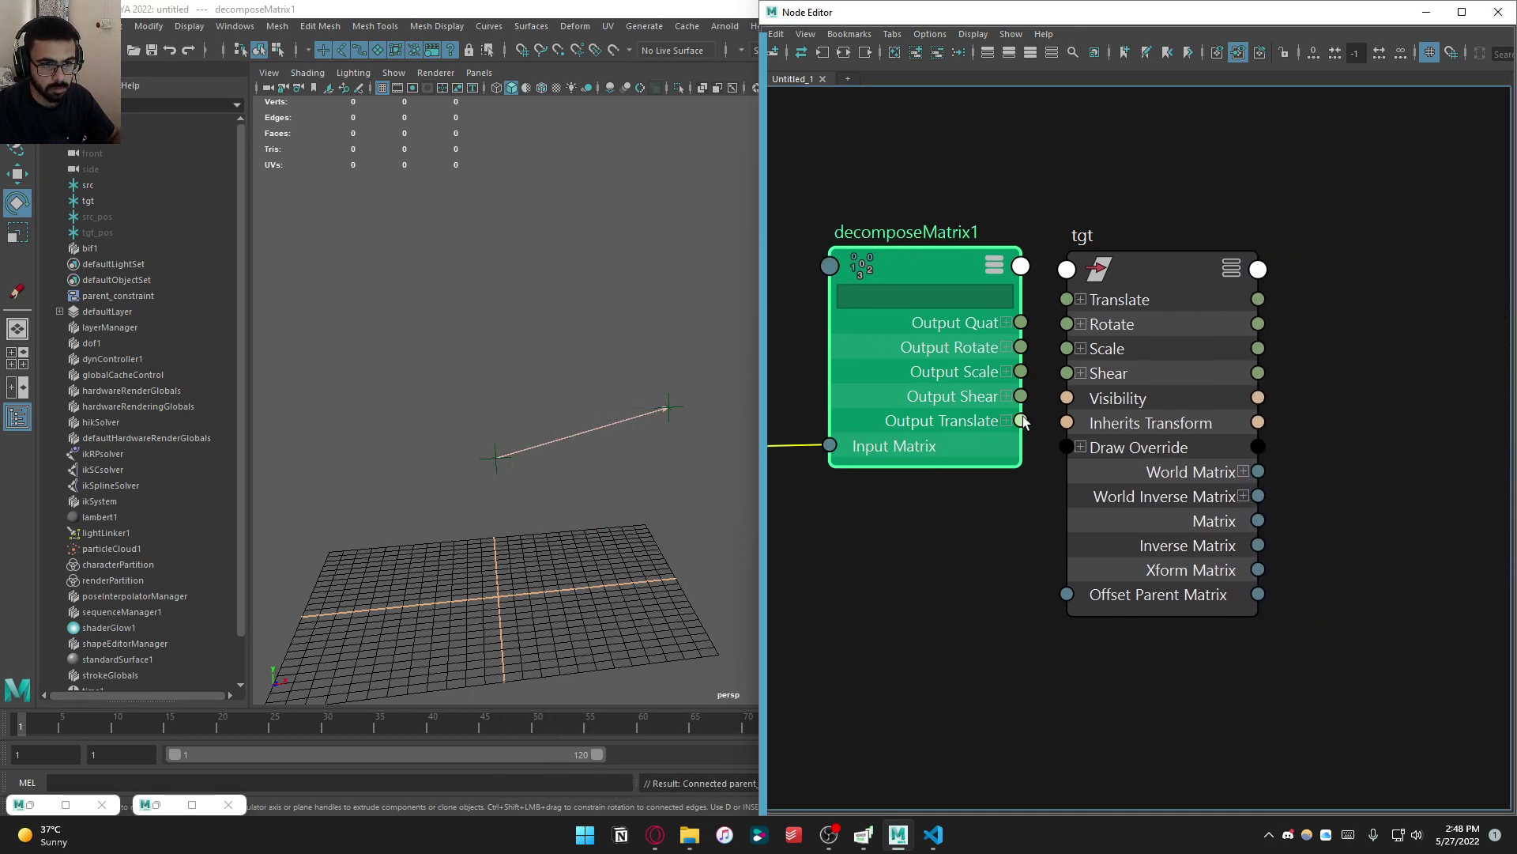
{"action": "left_click_drag", "start_coordinate": [1022, 420], "coordinate": [1066, 299]}
{"action": "left_click_drag", "start_coordinate": [1021, 348], "coordinate": [1067, 324]}
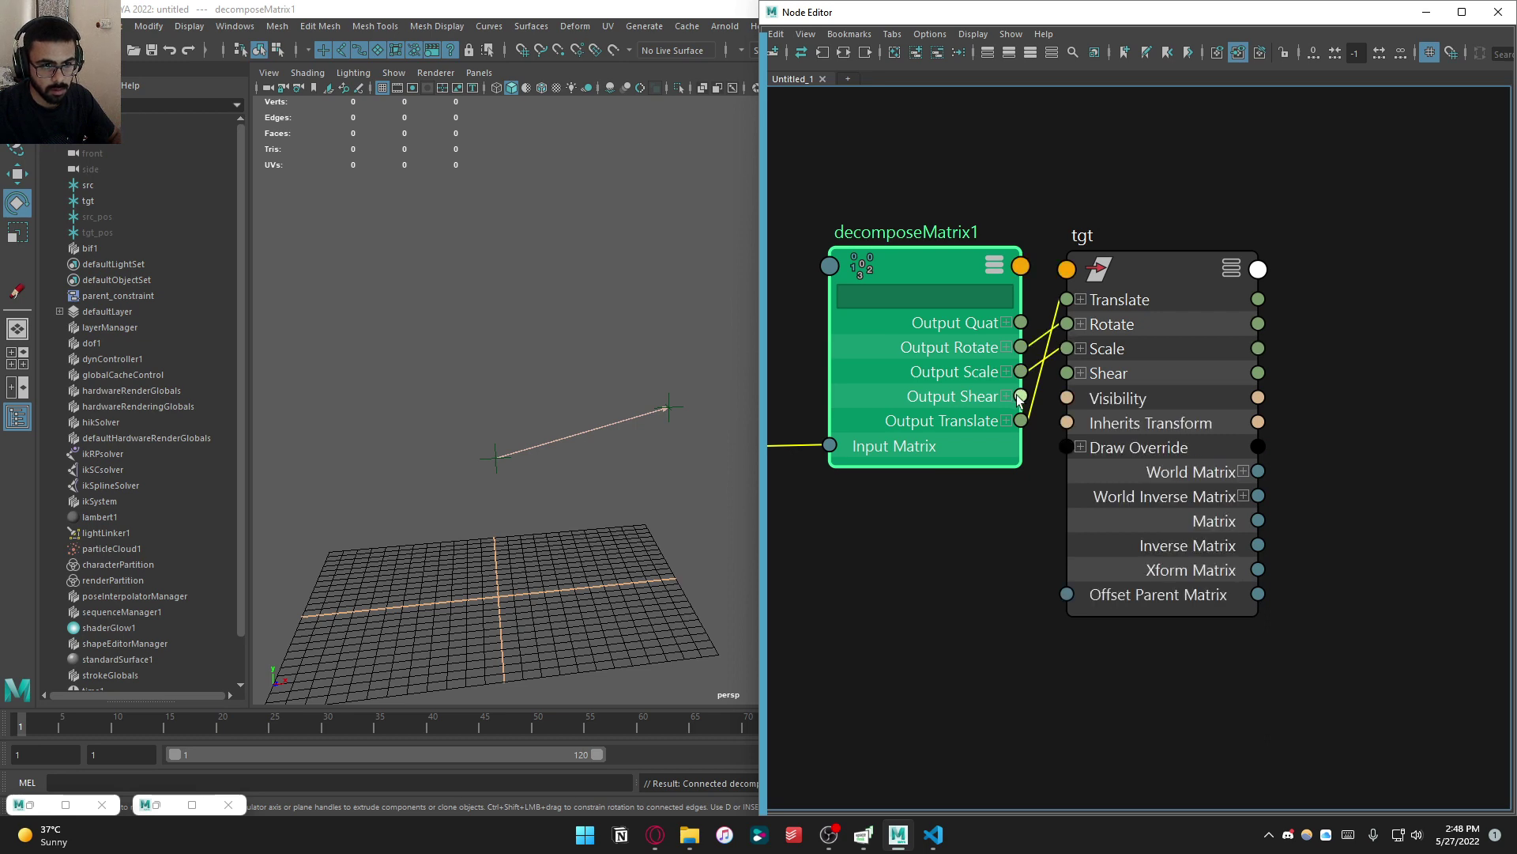
{"action": "left_click_drag", "start_coordinate": [1020, 397], "coordinate": [1067, 373]}
{"action": "left_click", "coordinate": [1146, 496]}
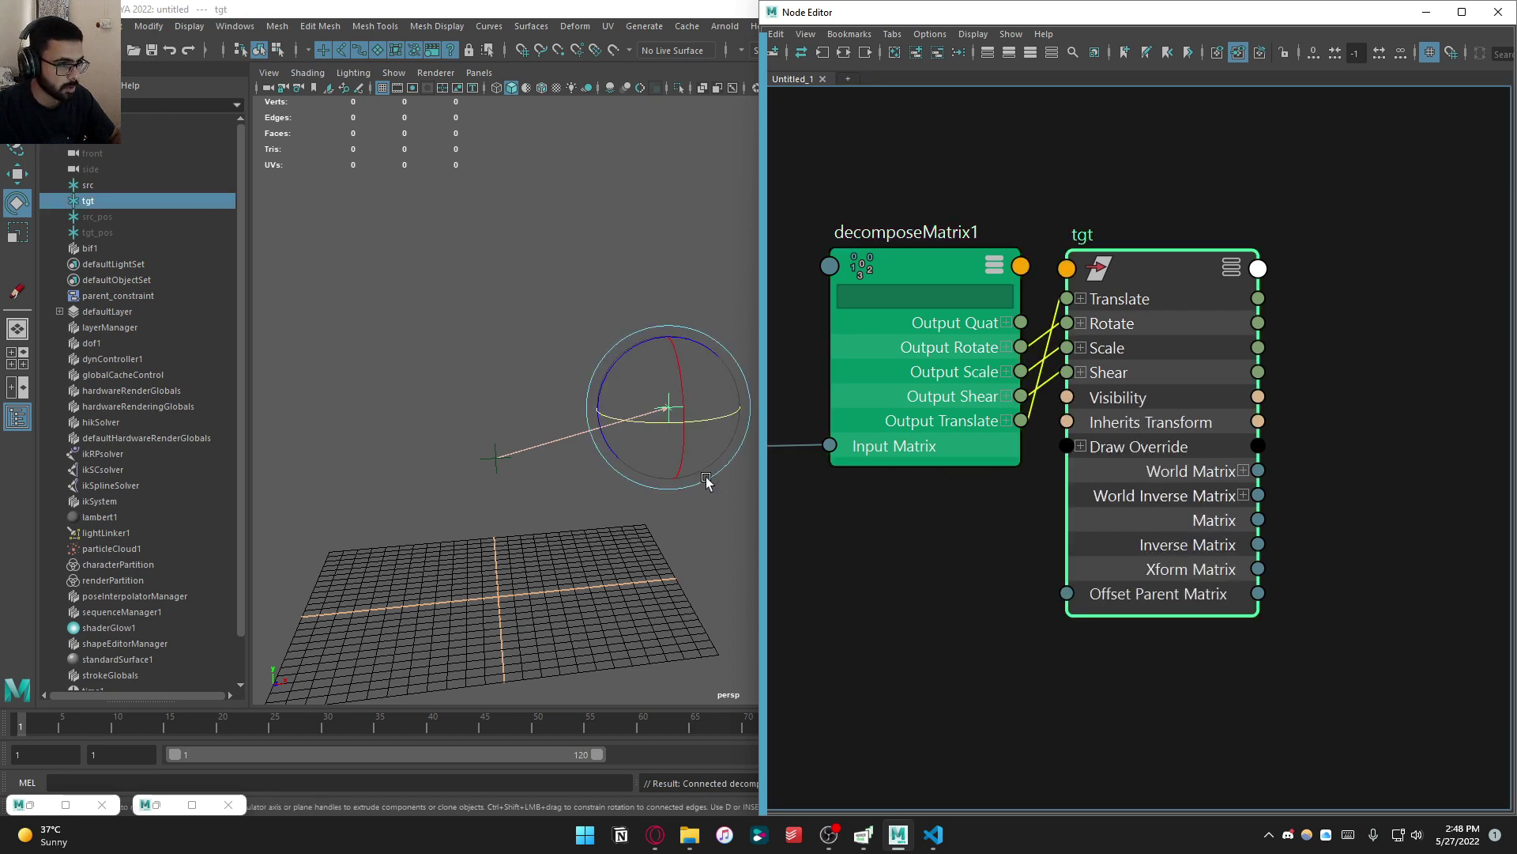
Minimise the Node Editor to uncover the full viewport
{"action": "left_click_drag", "start_coordinate": [705, 480], "coordinate": [559, 502], "text": "alt"}
{"action": "left_click", "coordinate": [536, 447]}
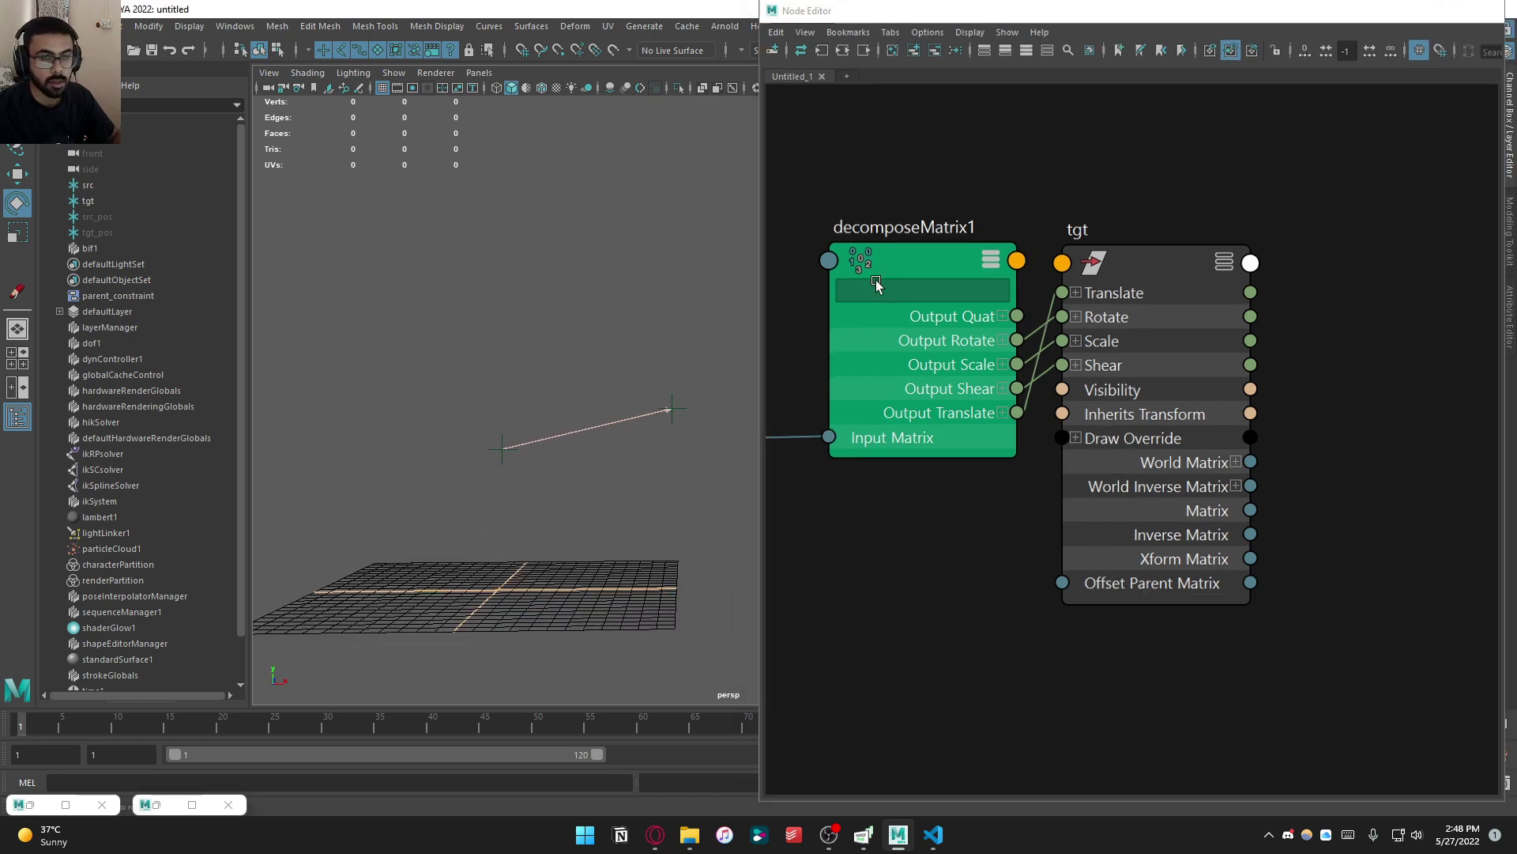
{"action": "left_click", "coordinate": [1499, 12]}
Create a small polygon cone, radius about 0.26 and height 0.17, and snap it onto the tgt locator
{"action": "left_click_drag", "start_coordinate": [675, 468], "coordinate": [684, 498], "text": "alt"}
{"action": "right_click_drag", "start_coordinate": [676, 512], "coordinate": [614, 536], "text": "shift"}
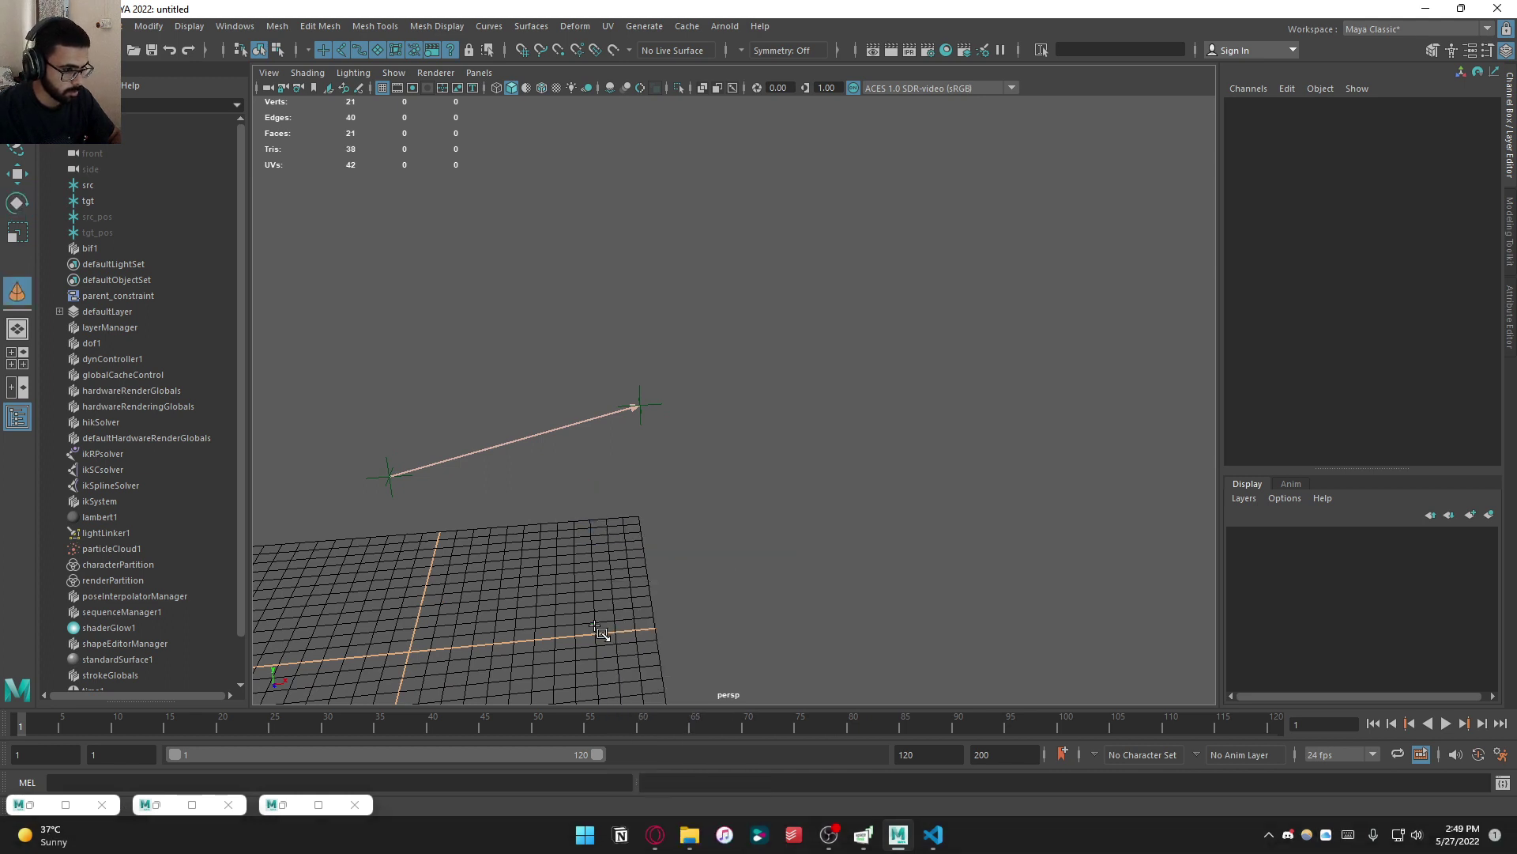
{"action": "left_click_drag", "start_coordinate": [603, 616], "coordinate": [637, 382]}
{"action": "left_click", "coordinate": [629, 612]}
{"action": "key", "text": "w"}
{"action": "key", "text": "v"}
{"action": "left_click_drag", "start_coordinate": [751, 407], "coordinate": [732, 418], "text": "alt"}
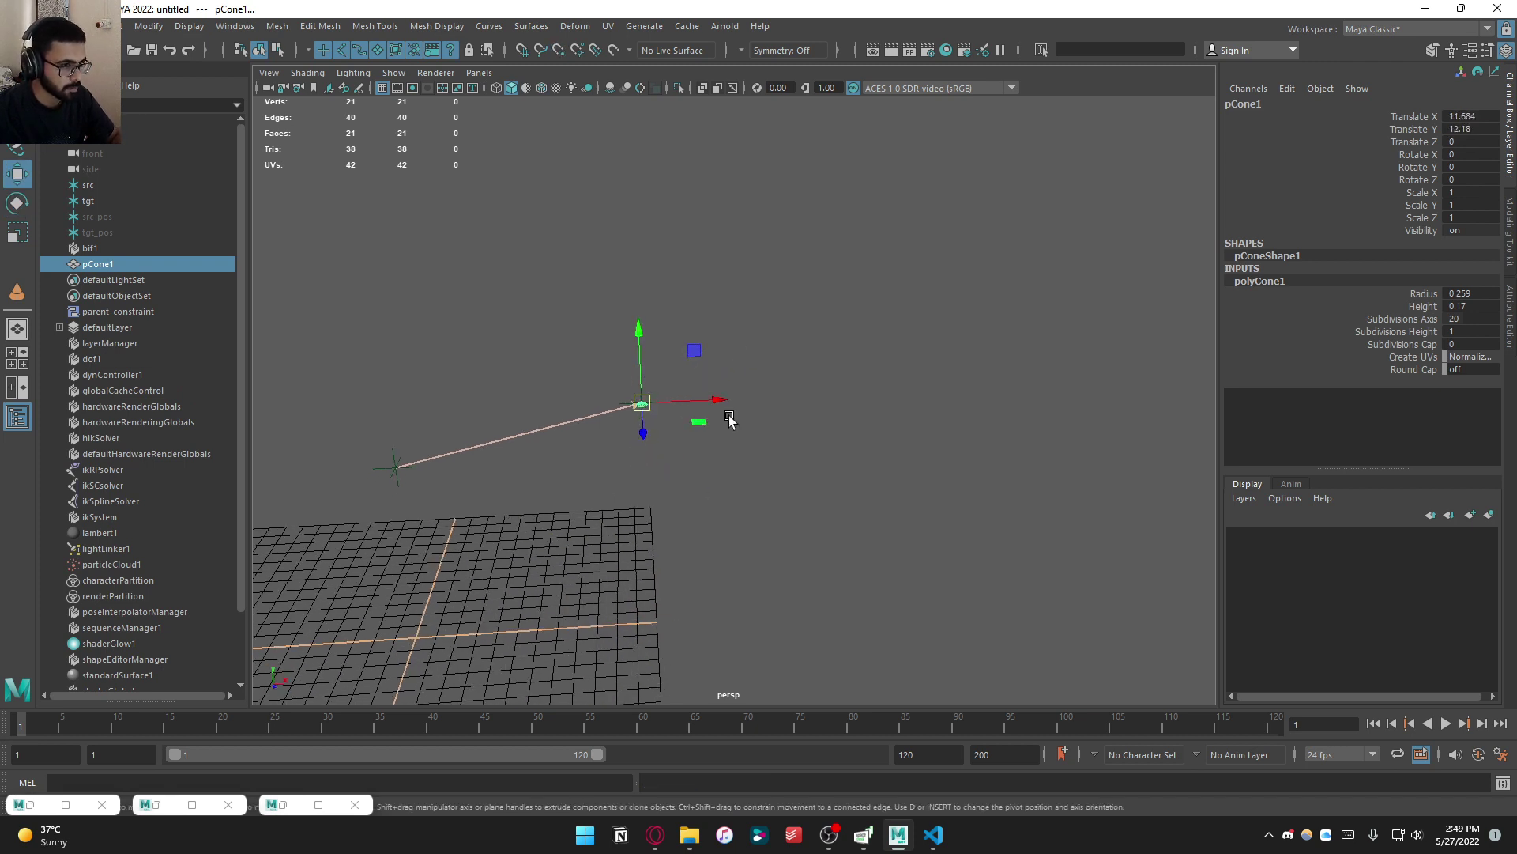
{"action": "left_click", "coordinate": [732, 419]}
Apply a standard parent constraint from the src locator to pCone1
{"action": "left_click", "coordinate": [378, 463]}
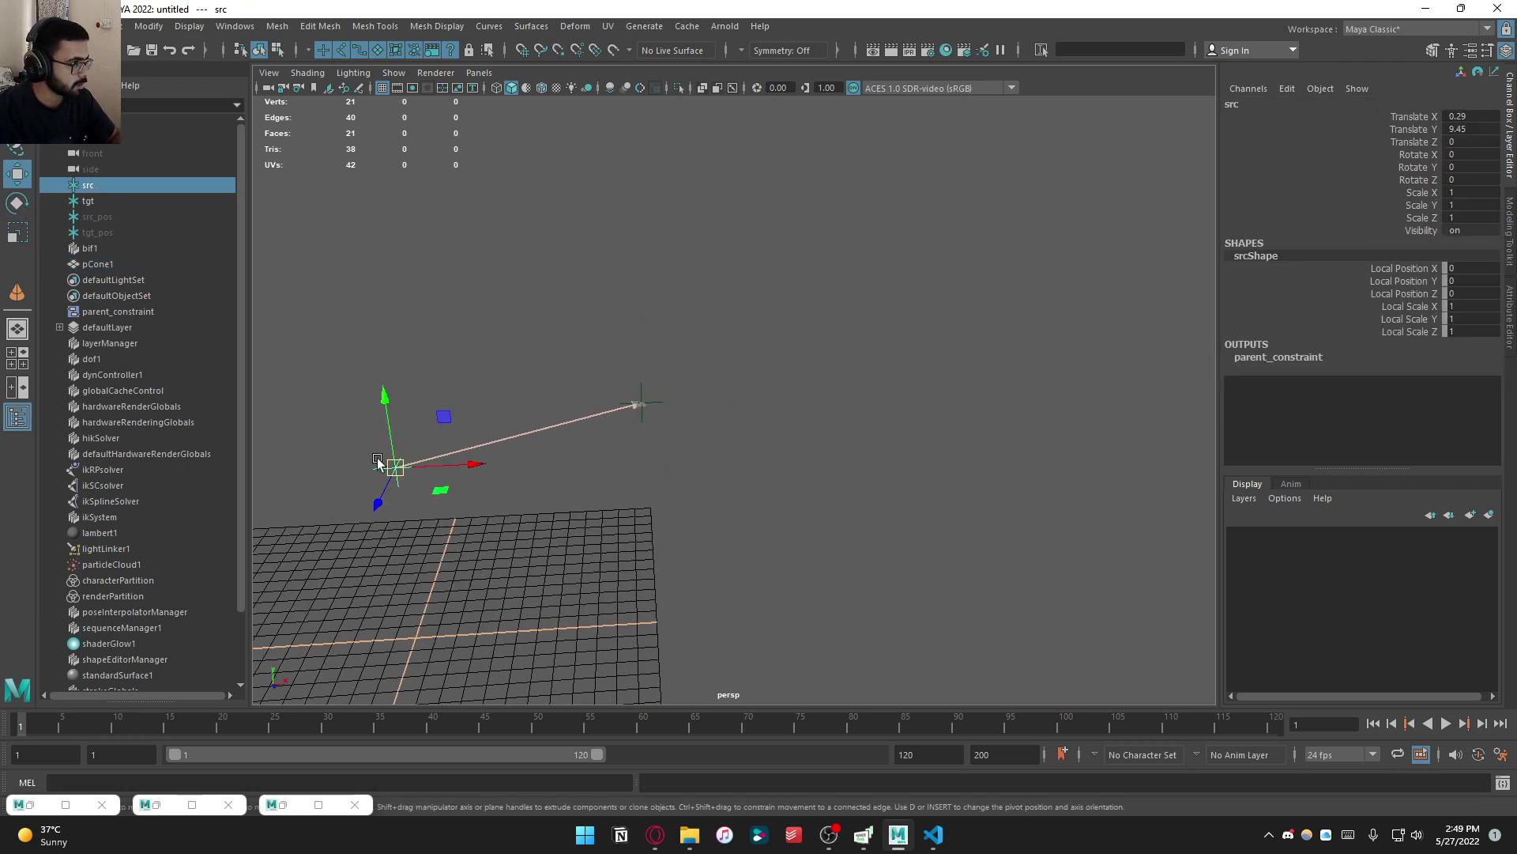
{"action": "left_click", "coordinate": [106, 265], "text": "ctrl"}
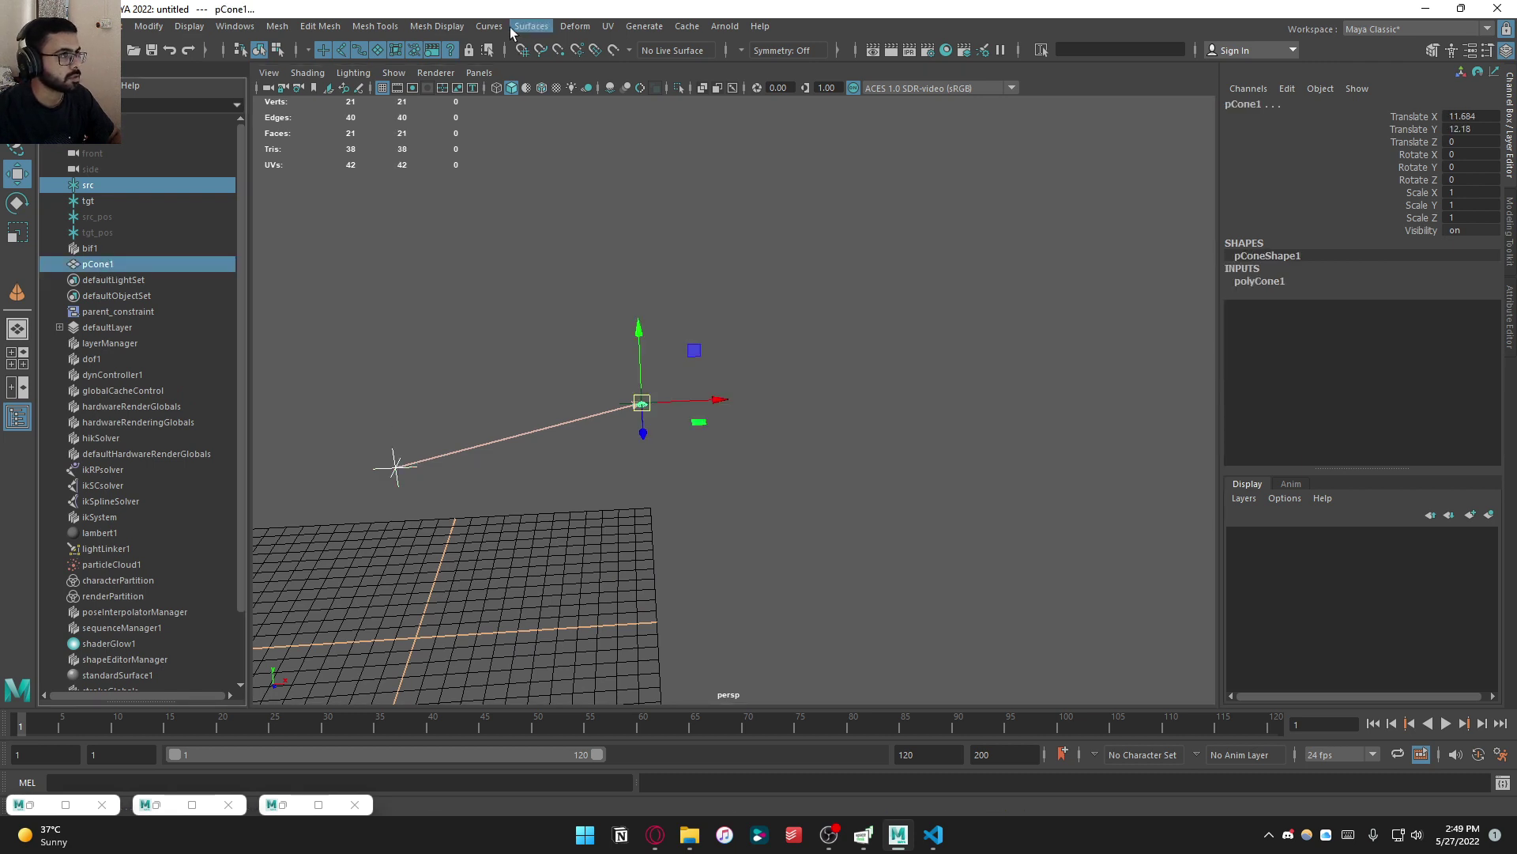
{"action": "key", "text": "F3"}
{"action": "left_click", "coordinate": [404, 26]}
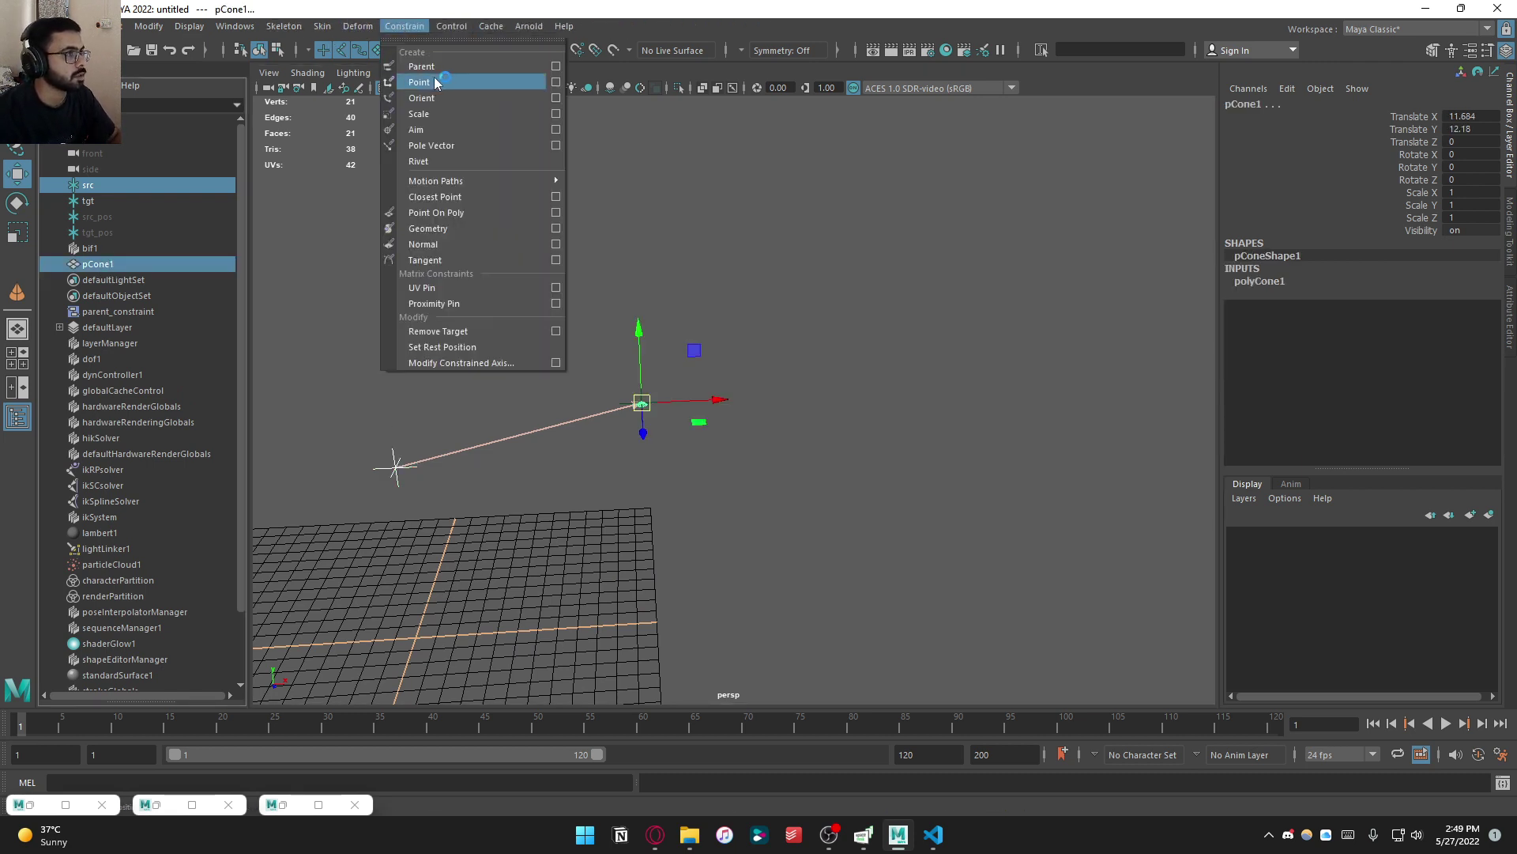
{"action": "left_click", "coordinate": [437, 63]}
{"action": "left_click", "coordinate": [905, 285]}
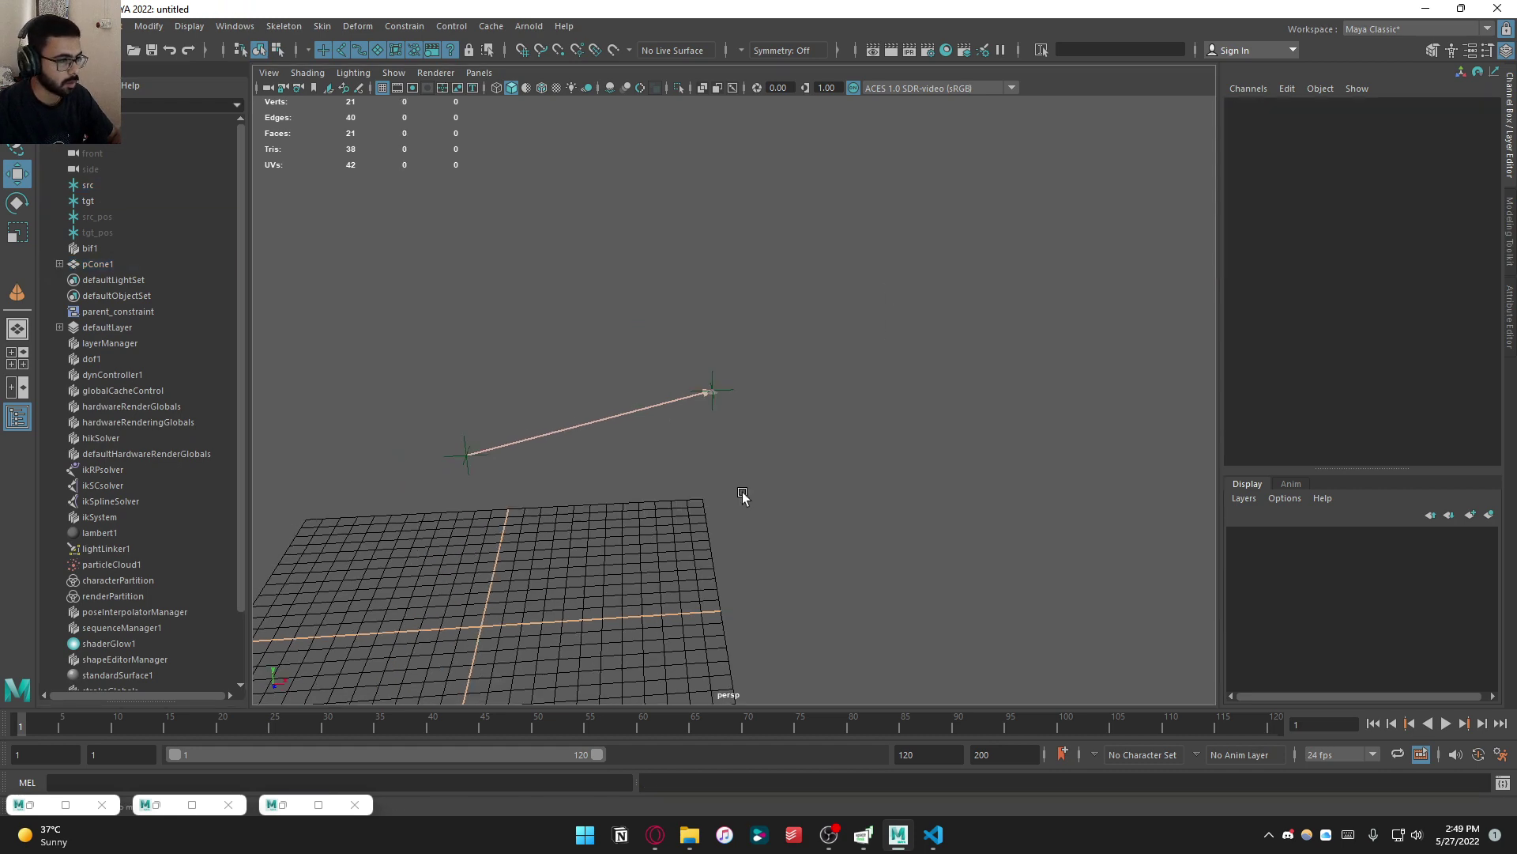
Rotate the src locator about its Y axis to test how tgt and the cone follow, and undo the rotation
{"action": "left_click", "coordinate": [503, 445]}
{"action": "key", "text": "f"}
{"action": "scroll", "coordinate": [1049, 440], "scroll_direction": "down", "scroll_amount": 3}
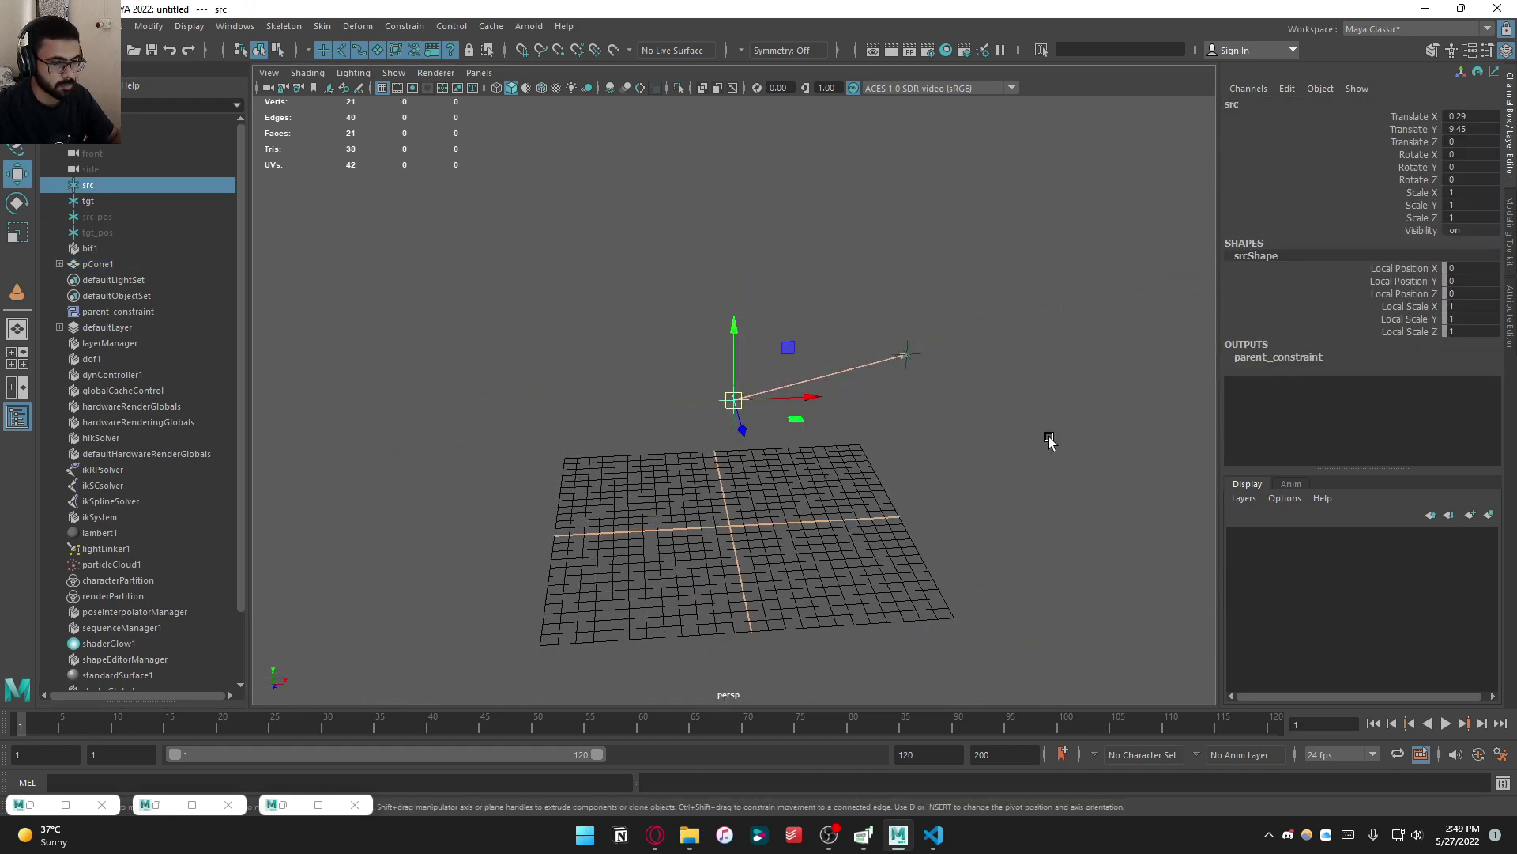
{"action": "scroll", "coordinate": [1050, 440], "scroll_direction": "up", "scroll_amount": 2}
{"action": "middle_click_drag", "start_coordinate": [1049, 440], "coordinate": [630, 542], "text": "alt"}
{"action": "key", "text": "e"}
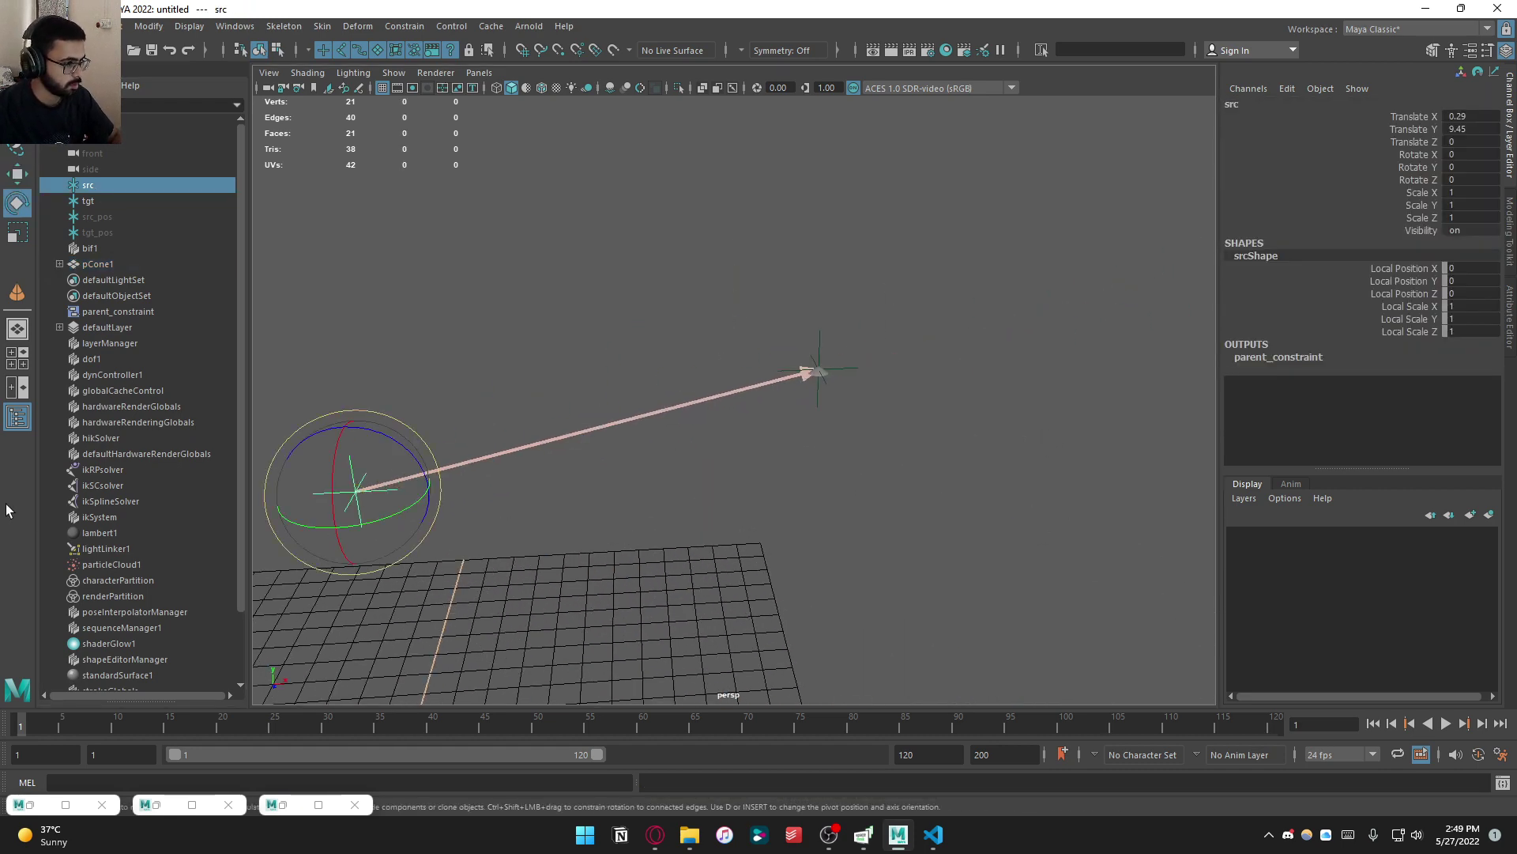
{"action": "left_click_drag", "start_coordinate": [293, 523], "coordinate": [403, 538]}
{"action": "key", "text": "ctrl+z"}
Display the local rotation axes of tgt, bif1 and pCone1, and inspect the cone and tgt separately
{"action": "left_click_drag", "start_coordinate": [802, 332], "coordinate": [907, 405]}
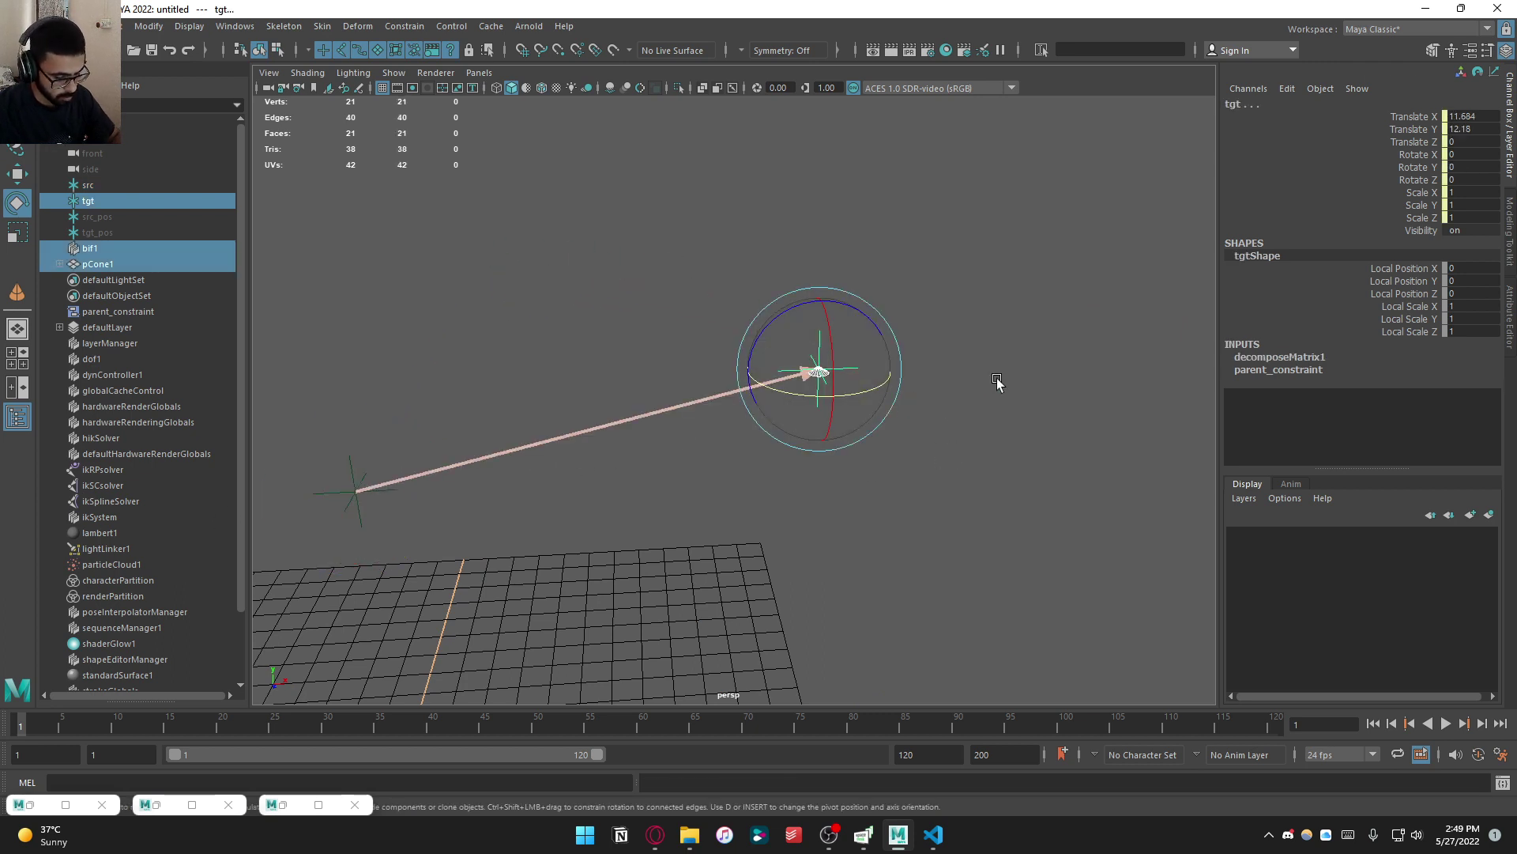
{"action": "key", "text": "grave"}
{"action": "left_click", "coordinate": [888, 346]}
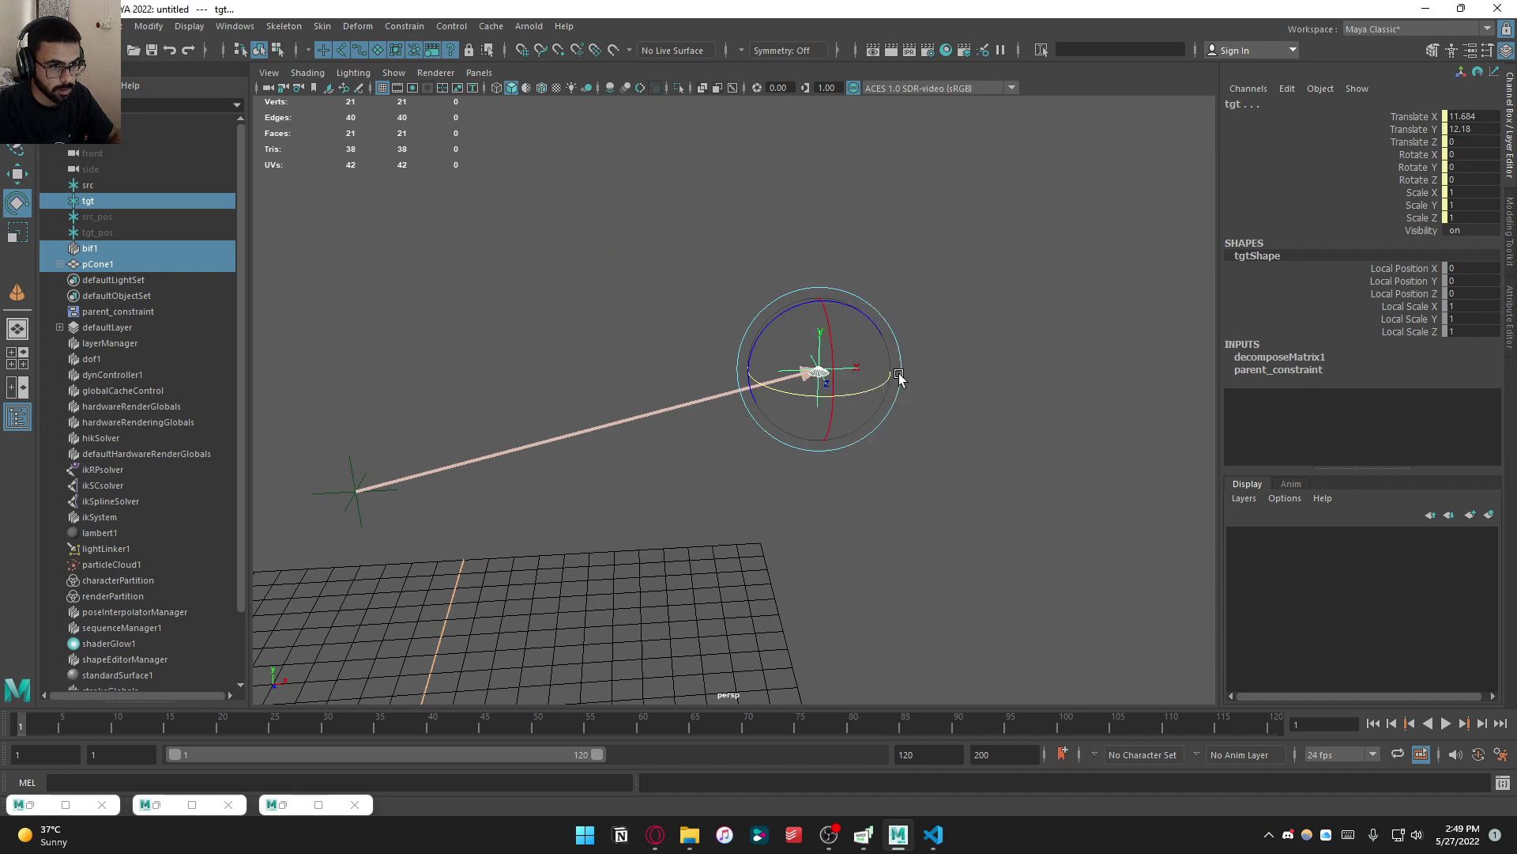
{"action": "left_click", "coordinate": [929, 382]}
{"action": "left_click_drag", "start_coordinate": [930, 385], "coordinate": [850, 467], "text": "alt"}
{"action": "left_click", "coordinate": [822, 417]}
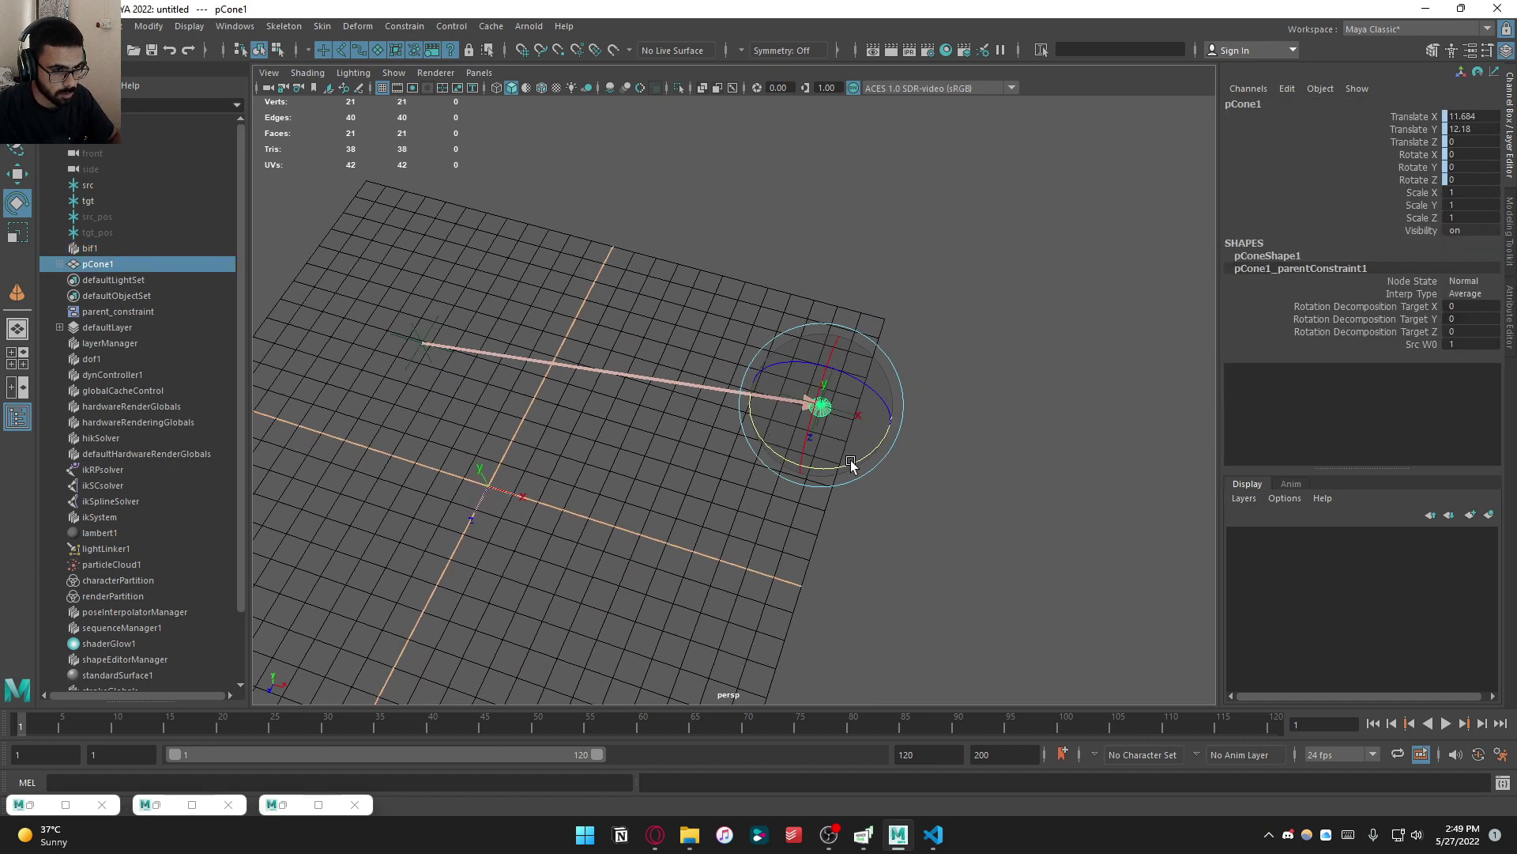
{"action": "left_click", "coordinate": [935, 366]}
{"action": "left_click", "coordinate": [843, 416]}
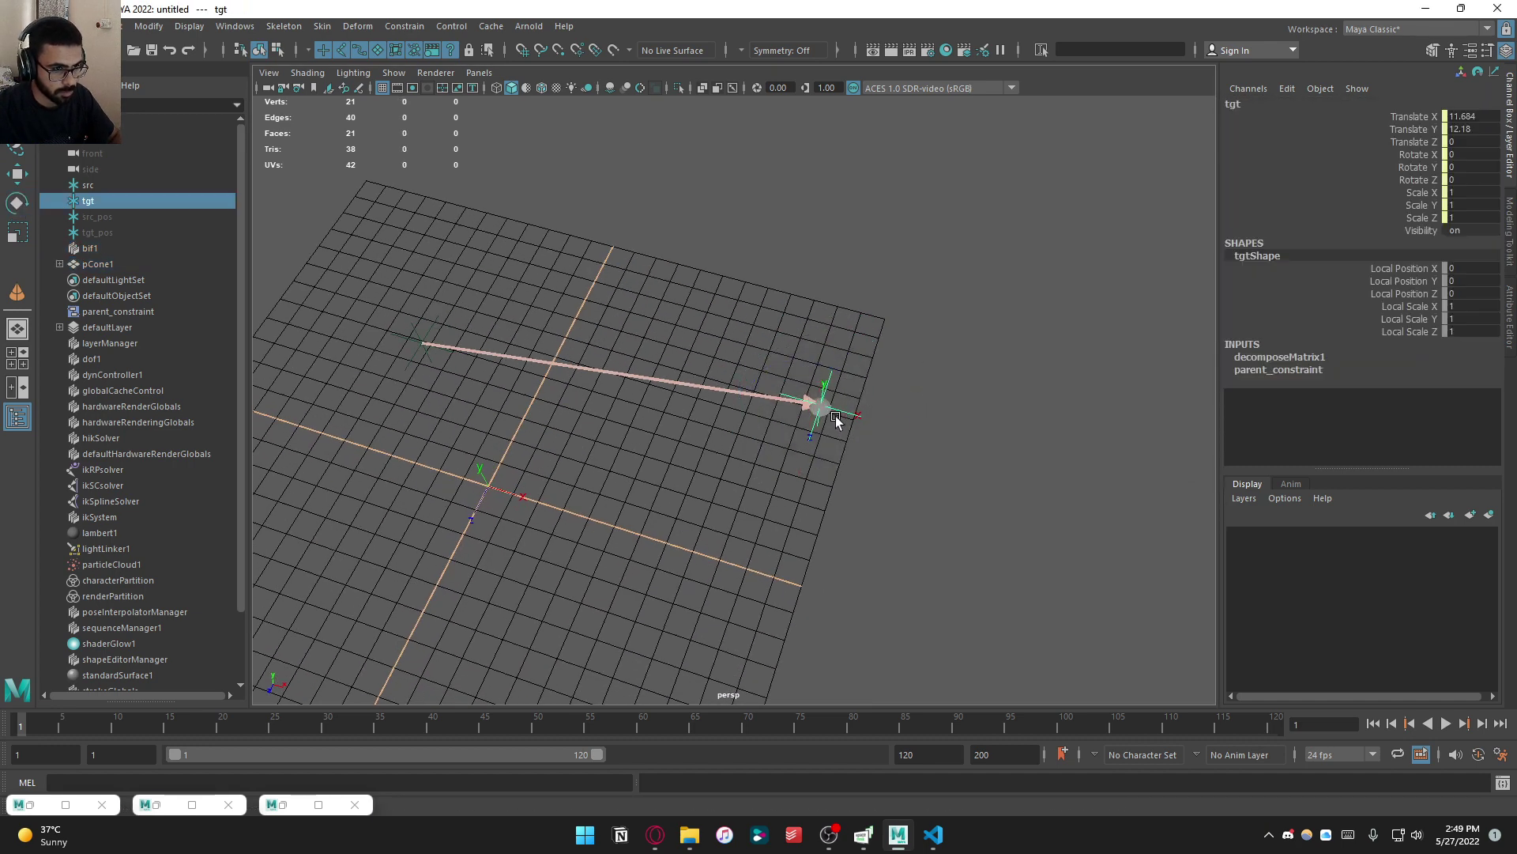
{"action": "left_click", "coordinate": [301, 245]}
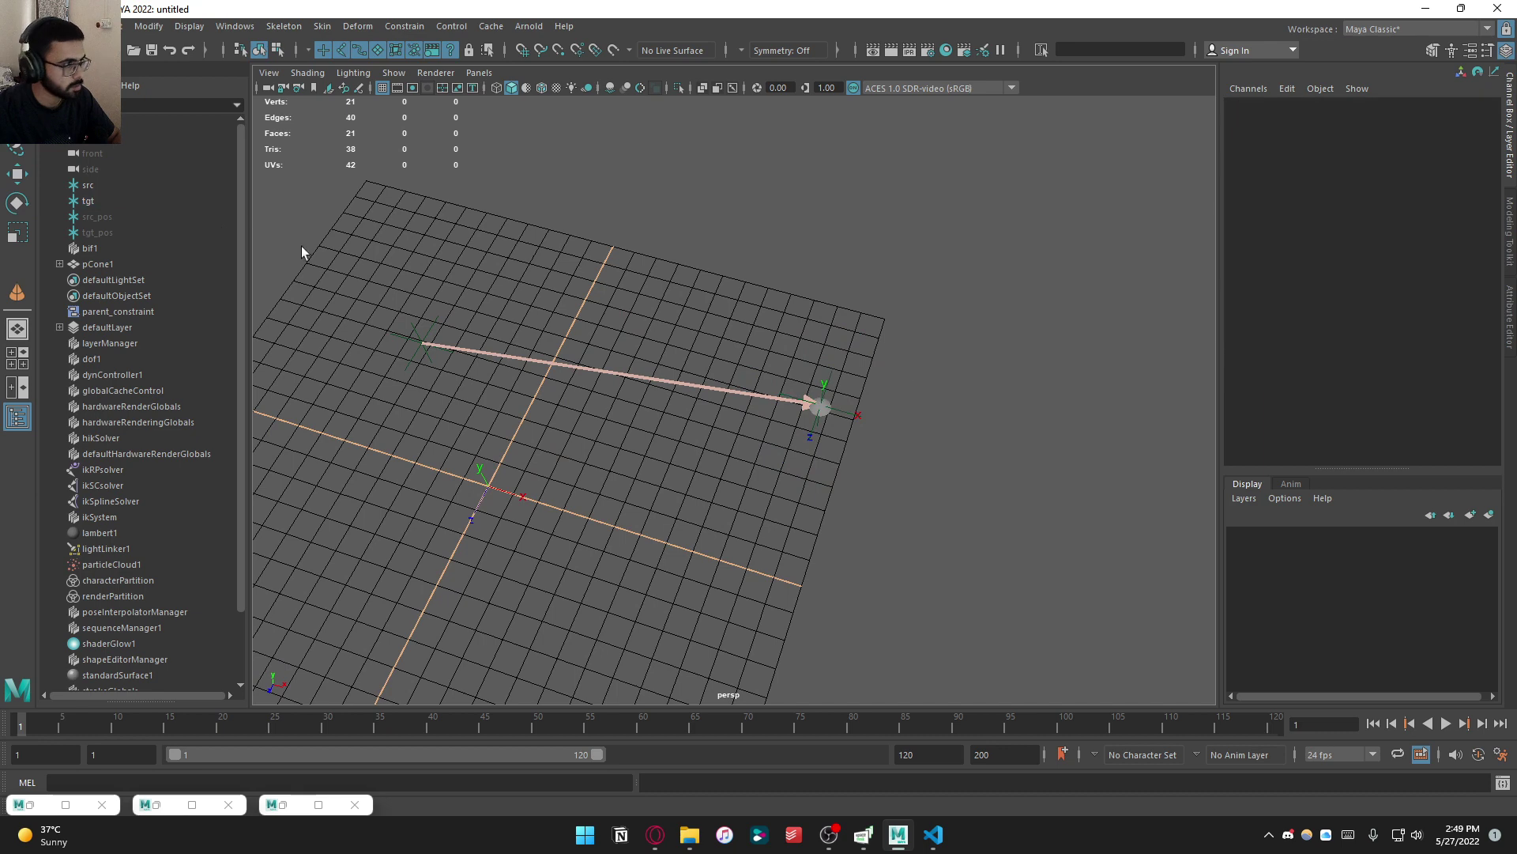
Delete the parent constraint from pCone1
{"action": "left_click", "coordinate": [111, 263]}
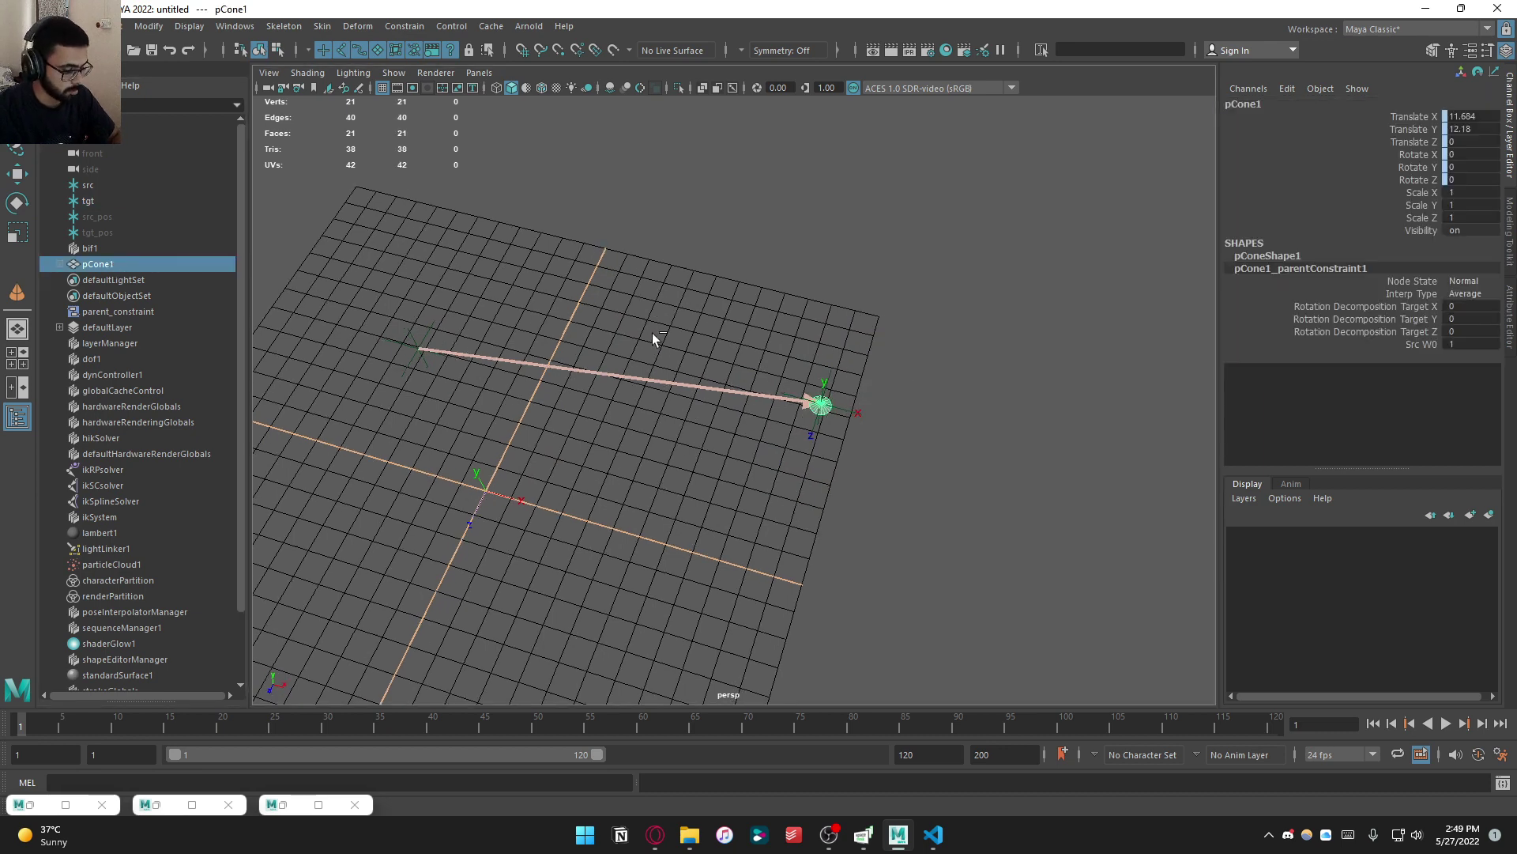
{"action": "key", "text": "ctrl+q"}
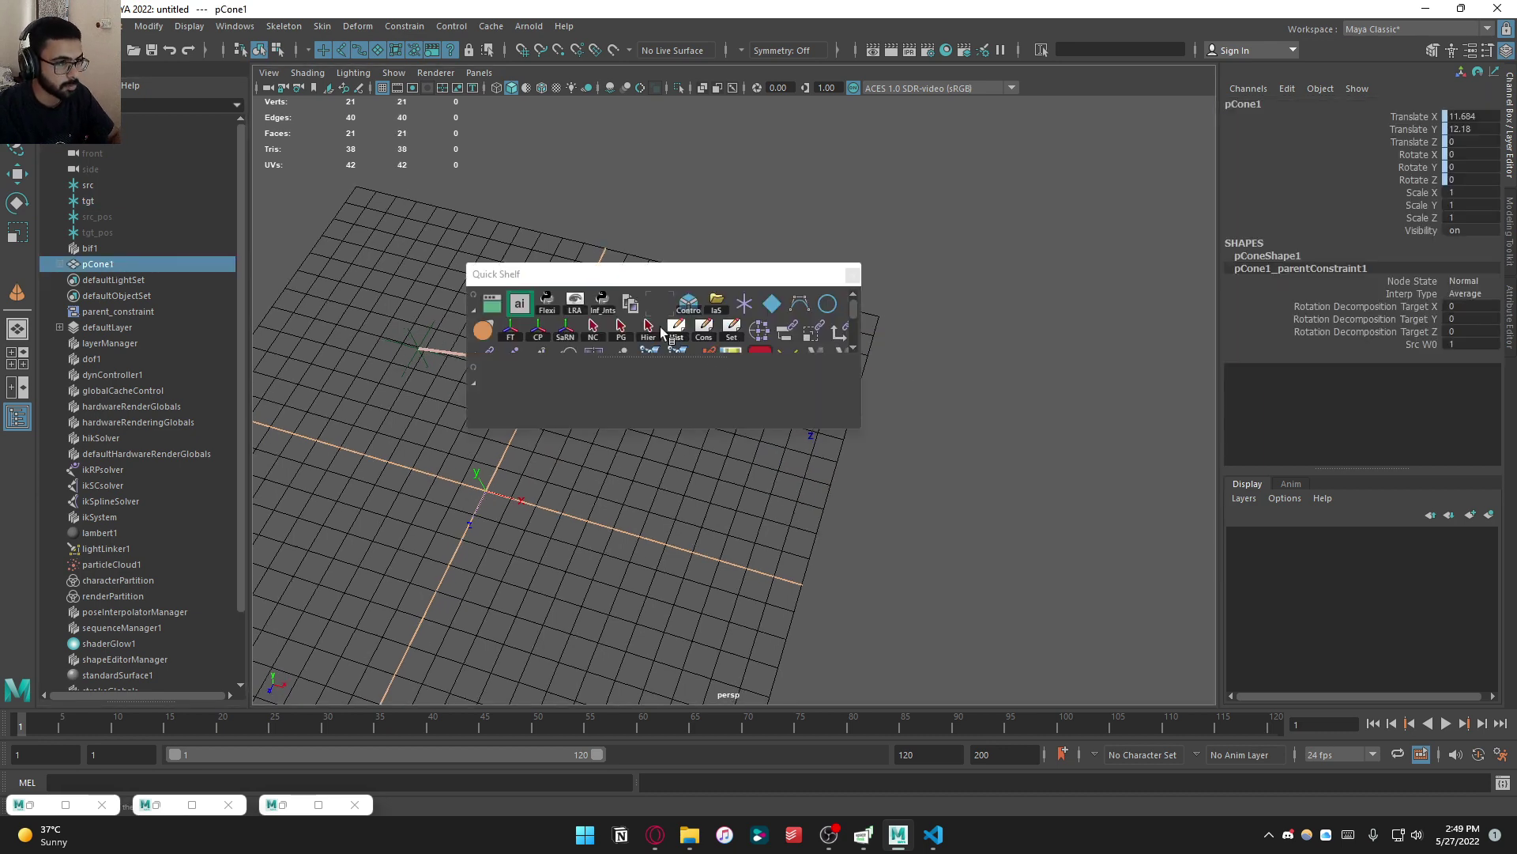
{"action": "left_click", "coordinate": [702, 332]}
{"action": "left_click", "coordinate": [877, 411]}
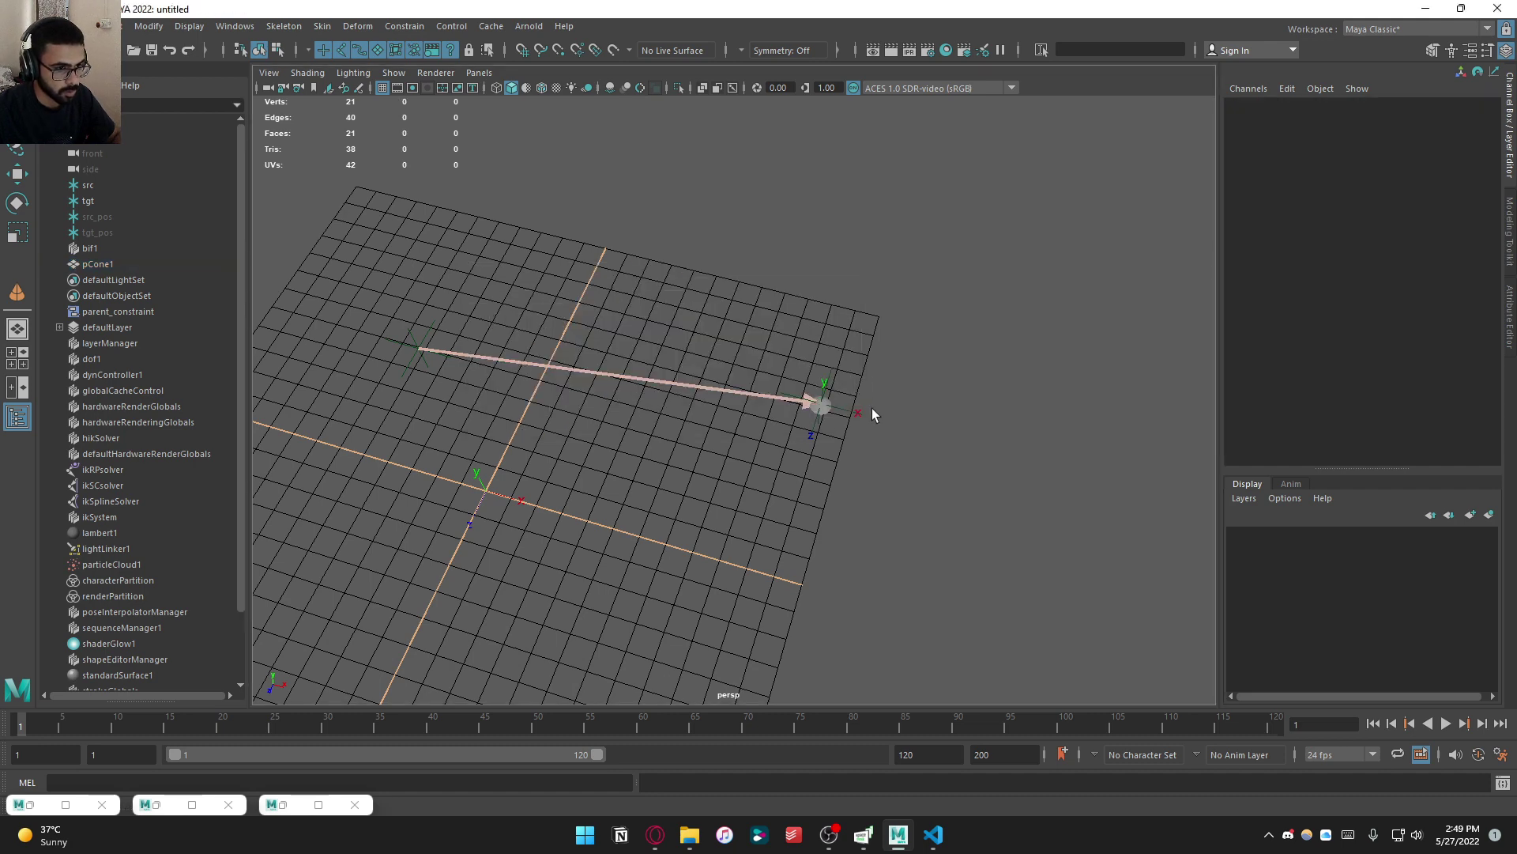
Move pCone1 slightly off tgt in the horizontal plane, to about 11.95 in X and 0.298 in Z
{"action": "left_click", "coordinate": [826, 408]}
{"action": "key", "text": "w"}
{"action": "left_click_drag", "start_coordinate": [860, 450], "coordinate": [856, 480], "text": "alt"}
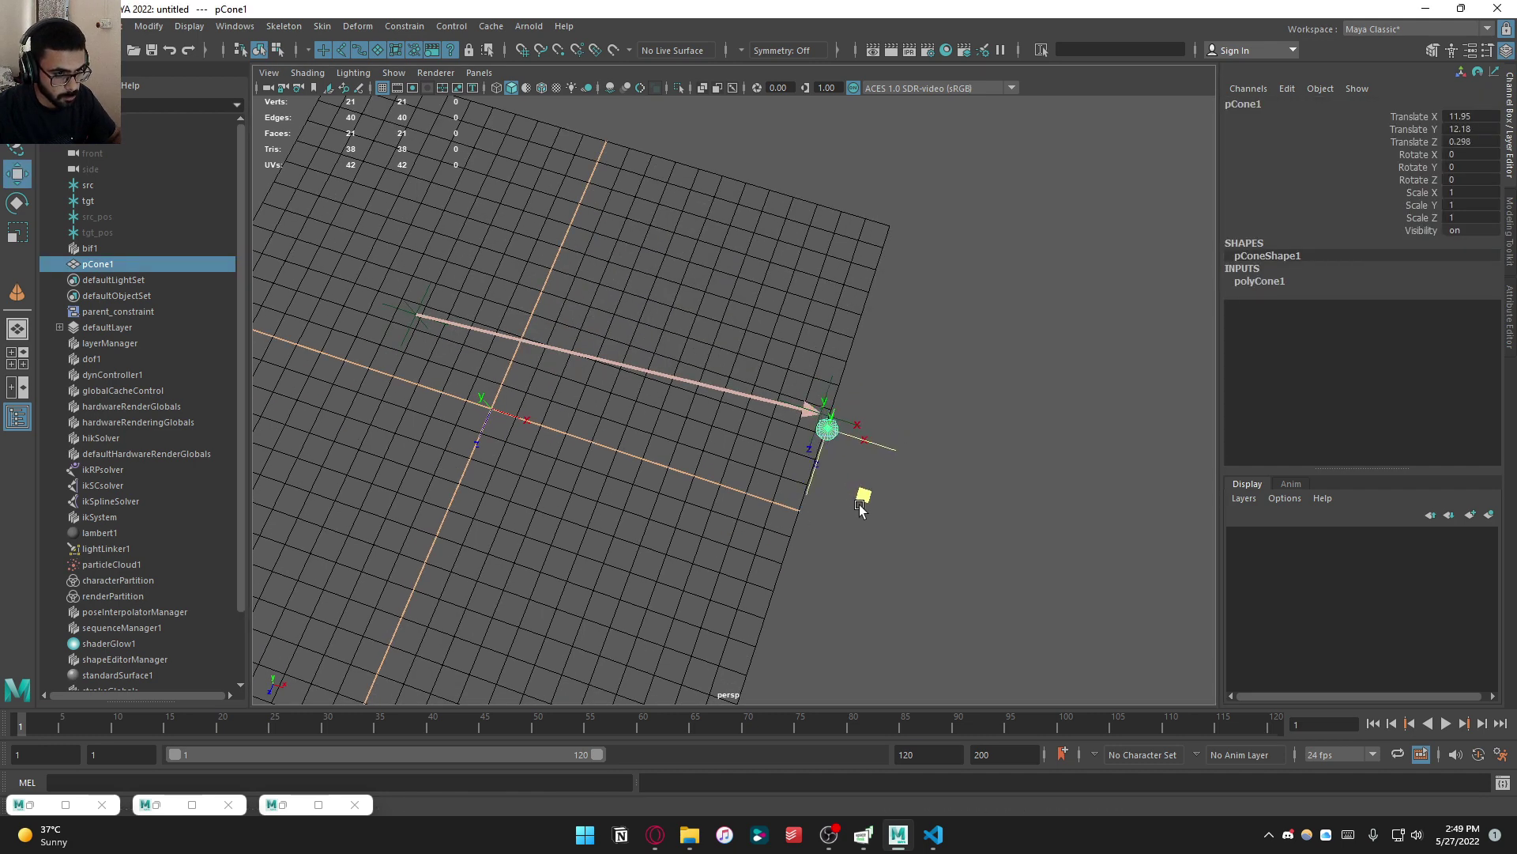
{"action": "left_click", "coordinate": [873, 479]}
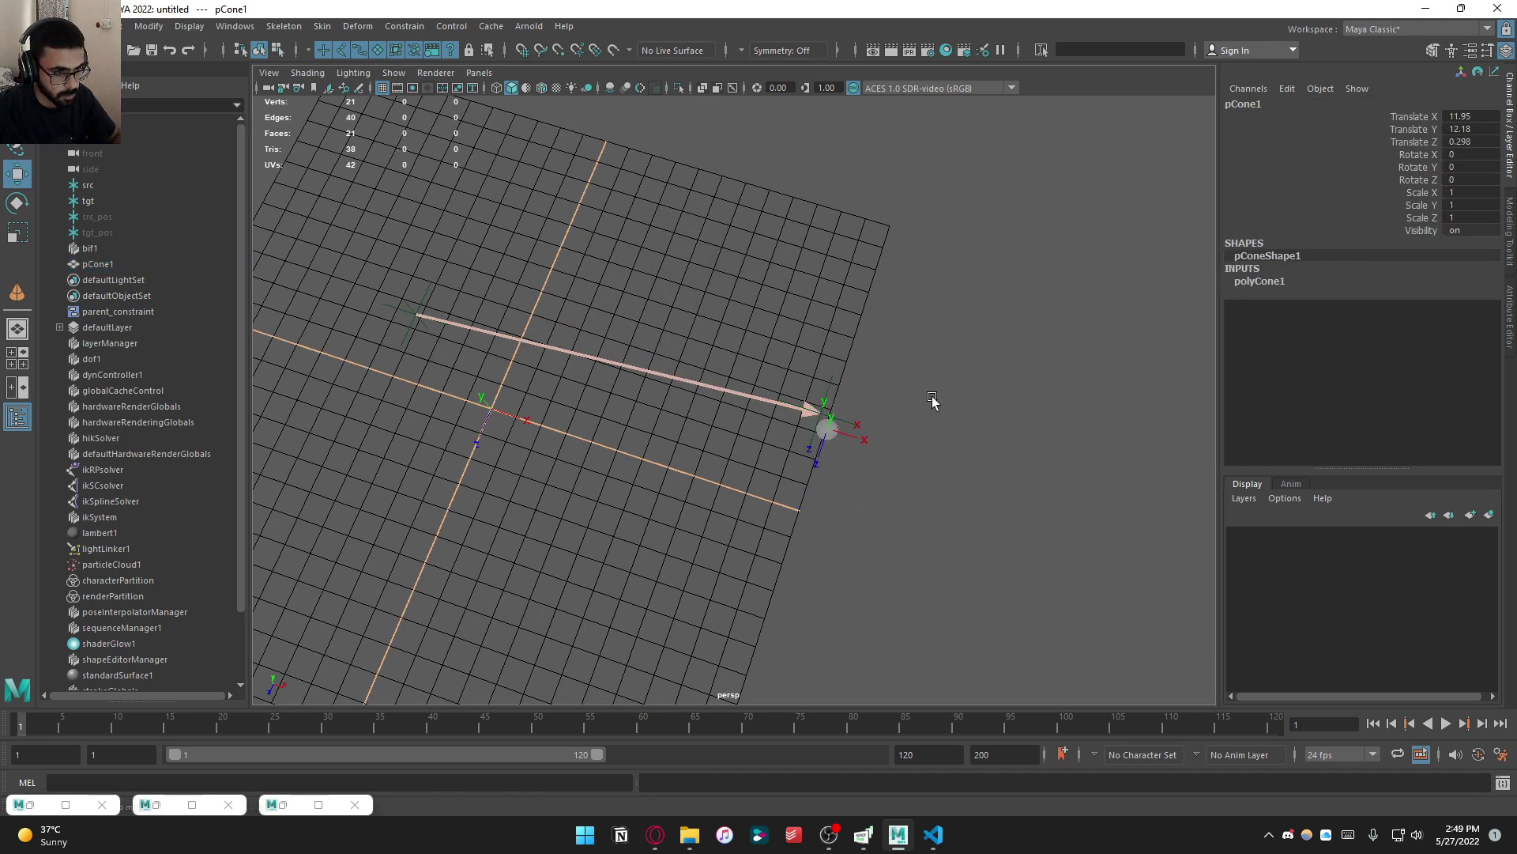
Parent-constrain the offset pCone1 to the src locator
{"action": "left_click", "coordinate": [413, 329]}
{"action": "left_click", "coordinate": [829, 429], "text": "shift"}
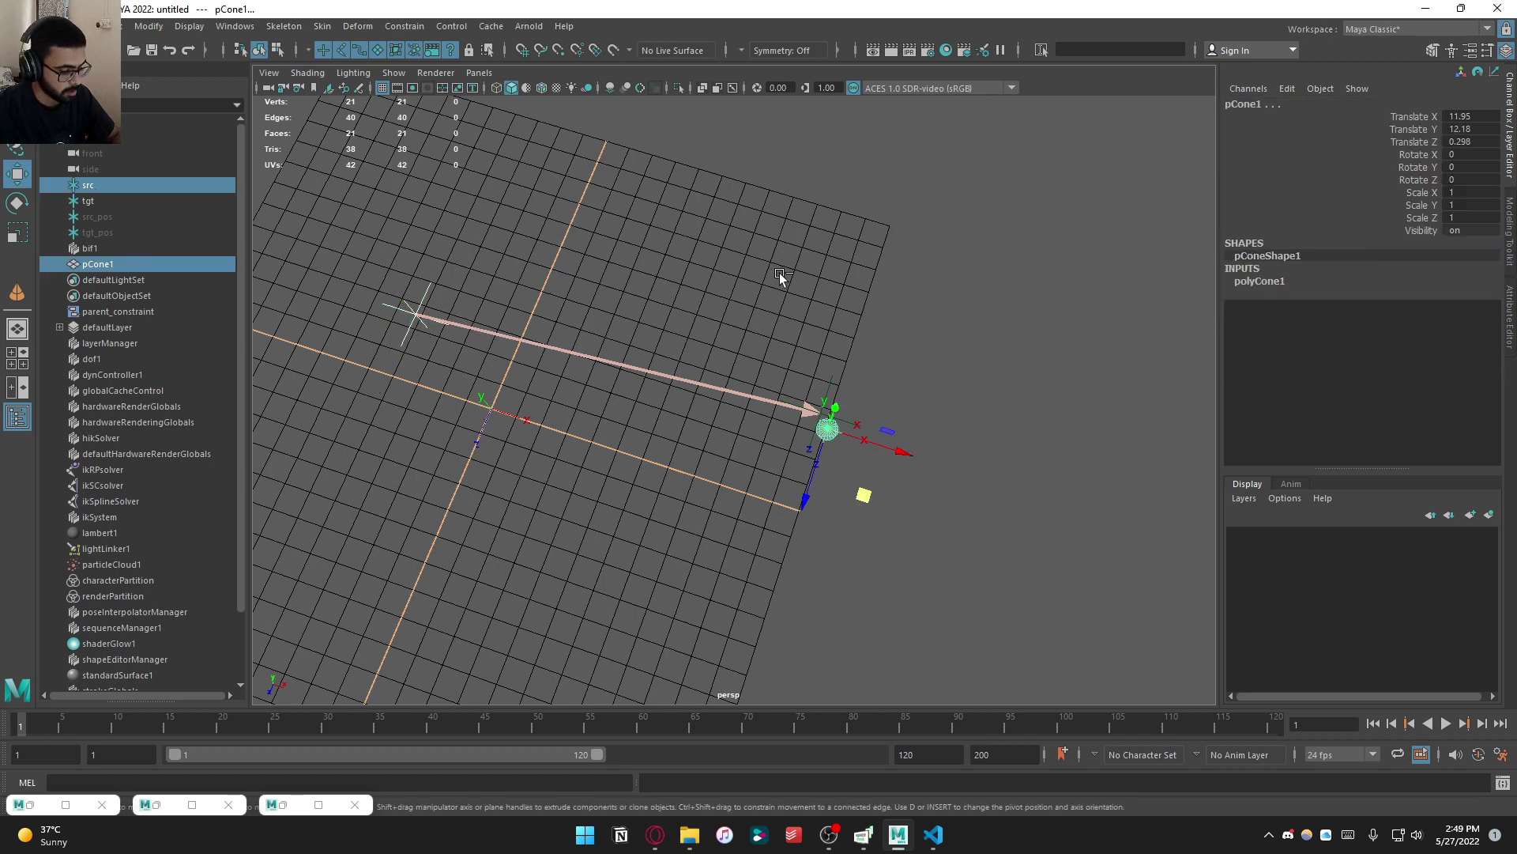
{"action": "key", "text": "grave"}
{"action": "left_click", "coordinate": [904, 273]}
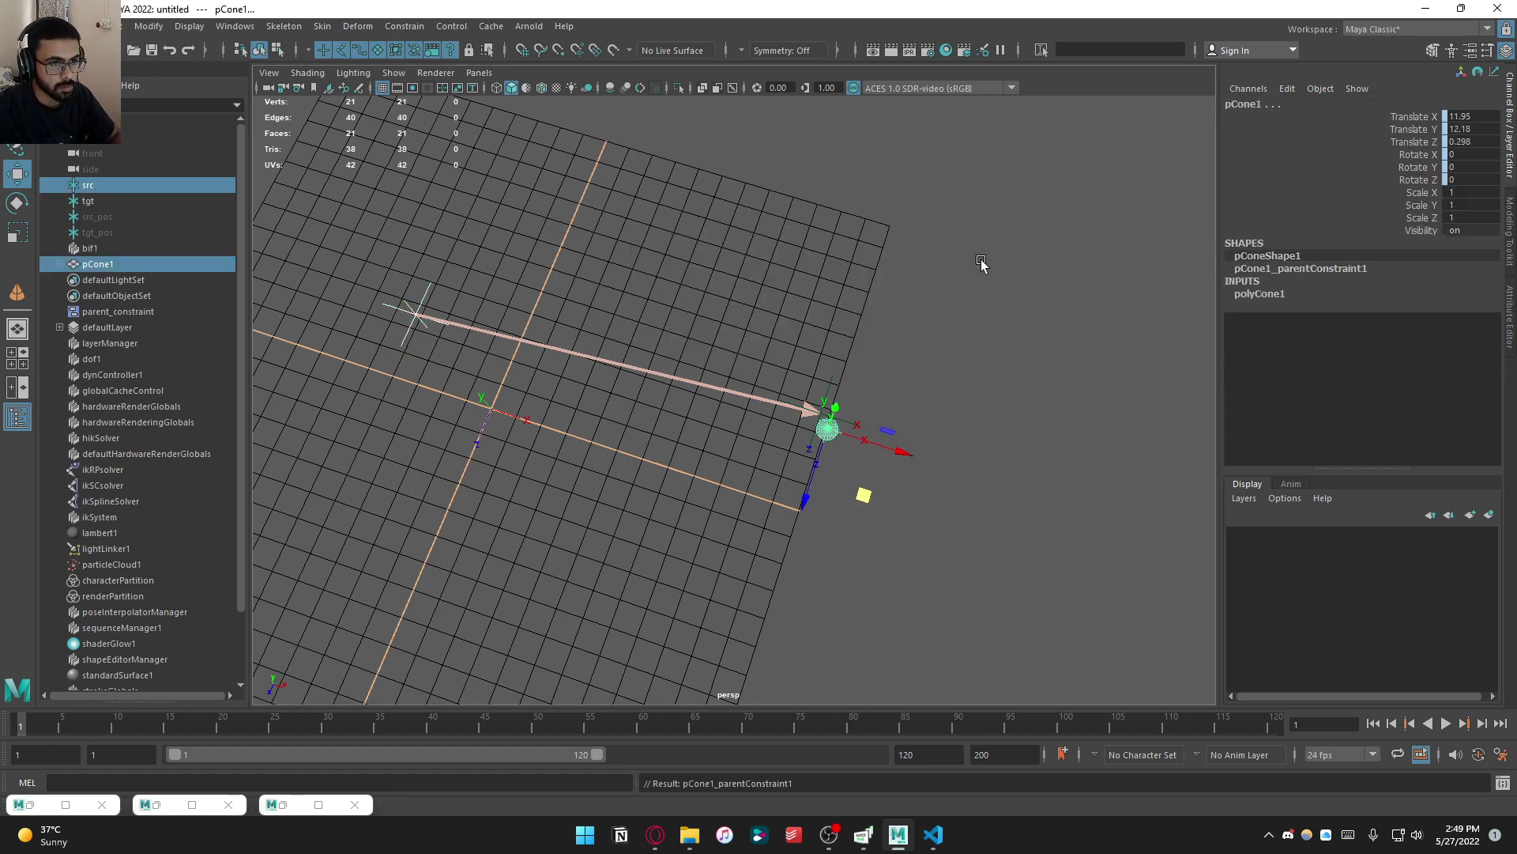
Rotate src around several axes to about -56.1, 164.4, -79.8 and compare how tgt and pCone1 follow
{"action": "left_click_drag", "start_coordinate": [925, 403], "coordinate": [363, 476], "text": "alt"}
{"action": "left_click", "coordinate": [363, 476]}
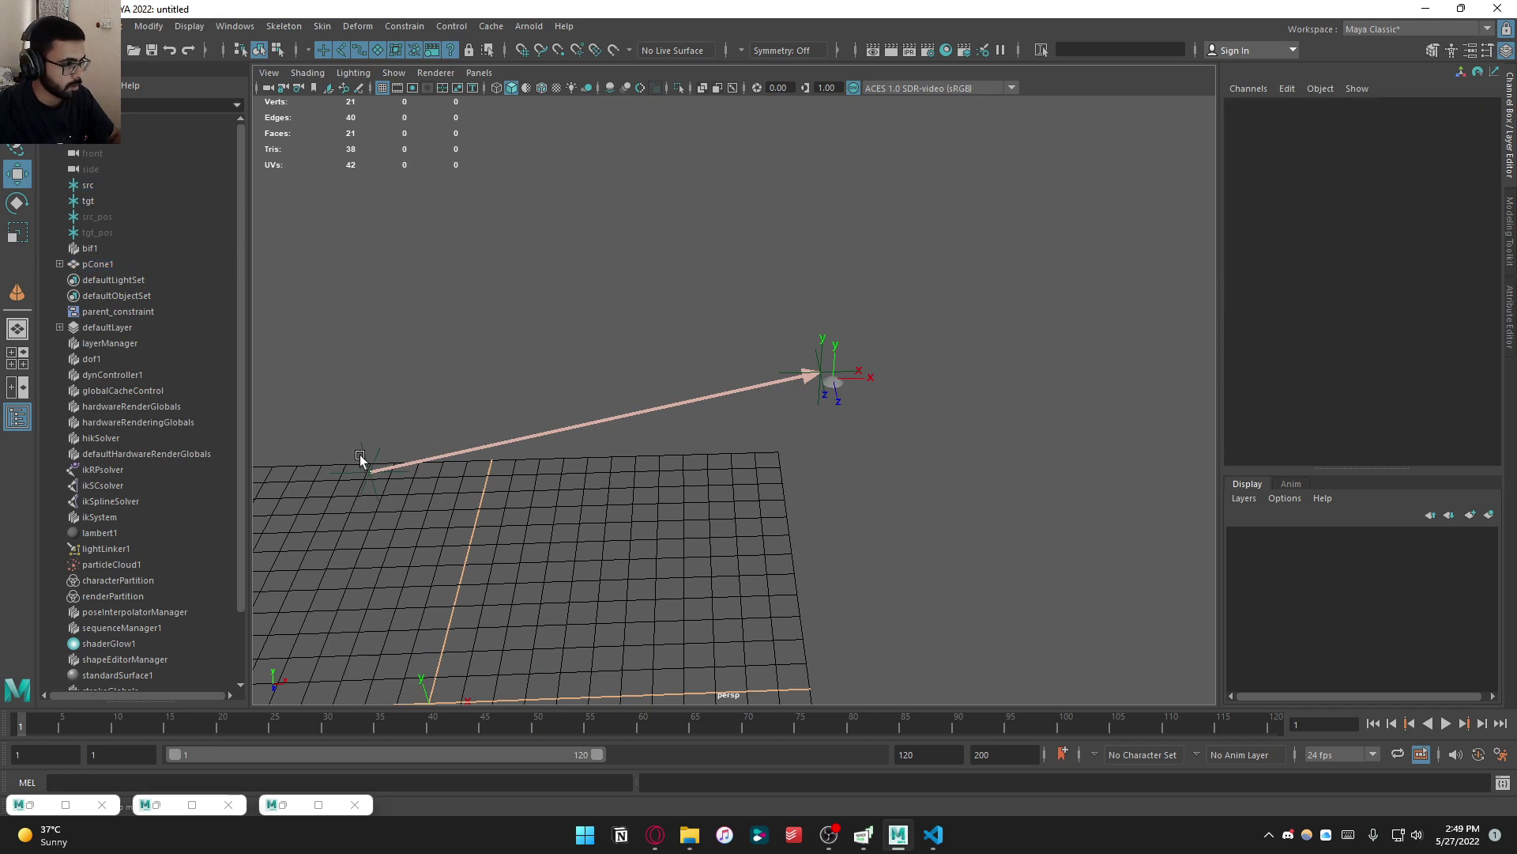
{"action": "left_click", "coordinate": [360, 460]}
{"action": "key", "text": "e"}
{"action": "left_click_drag", "start_coordinate": [312, 514], "coordinate": [434, 509]}
{"action": "left_click_drag", "start_coordinate": [594, 357], "coordinate": [503, 395], "text": "alt"}
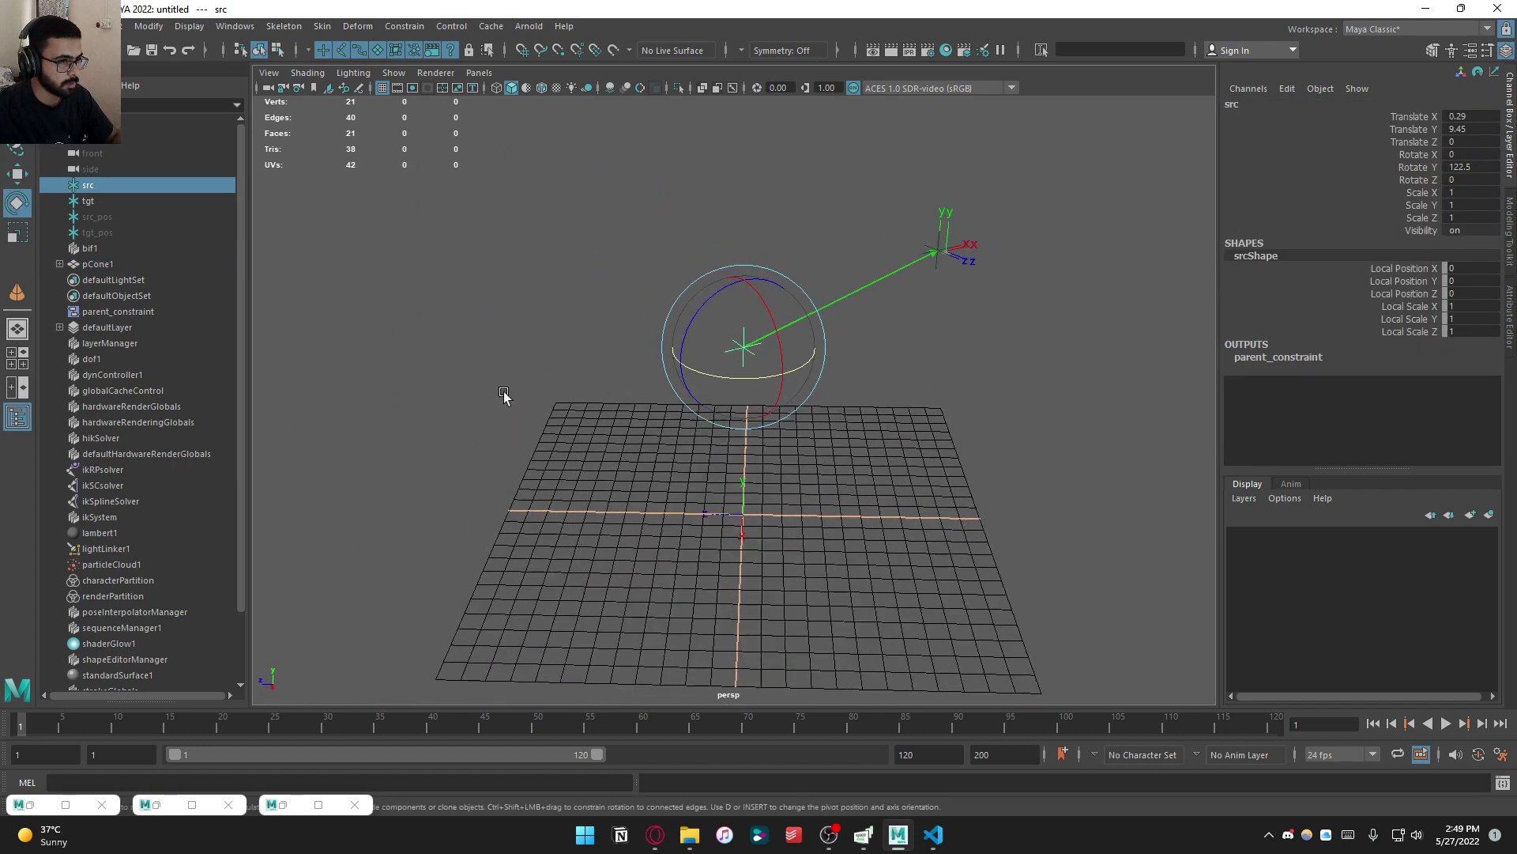
{"action": "left_click_drag", "start_coordinate": [707, 302], "coordinate": [680, 379]}
{"action": "scroll", "coordinate": [834, 276], "scroll_direction": "down", "scroll_amount": 3}
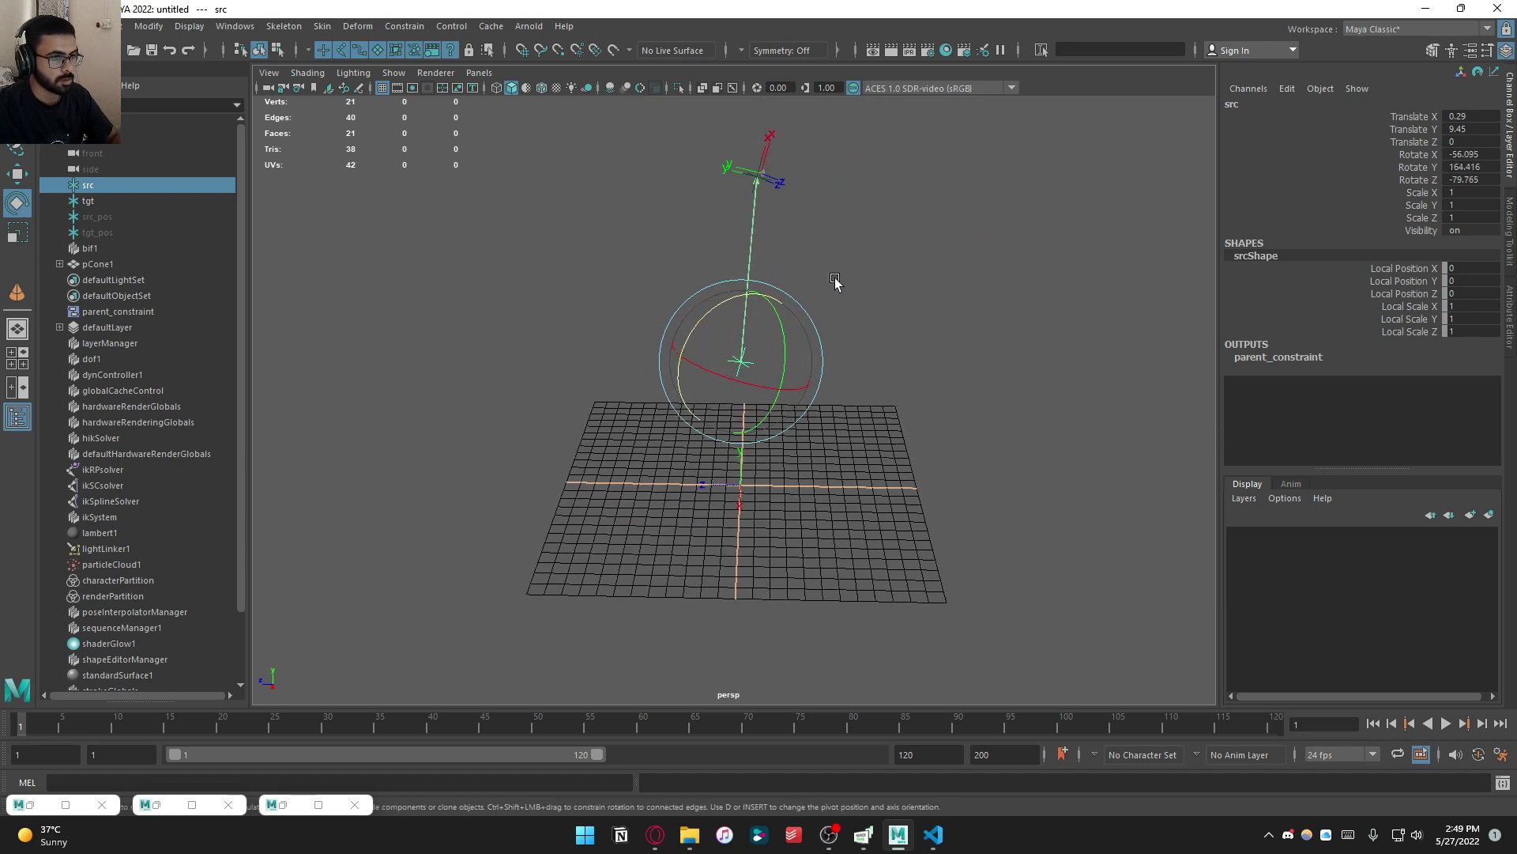
Move src to about -5.1, 21.1, 19.5 to test how tgt and the cone follow its translation
{"action": "middle_click_drag", "start_coordinate": [756, 434], "coordinate": [772, 538], "text": "alt"}
{"action": "key", "text": "w"}
{"action": "left_click_drag", "start_coordinate": [772, 495], "coordinate": [1012, 362]}
Group the src locator under a new parent group
{"action": "key", "text": "f"}
{"action": "left_click", "coordinate": [117, 186]}
{"action": "key", "text": "ctrl+g"}
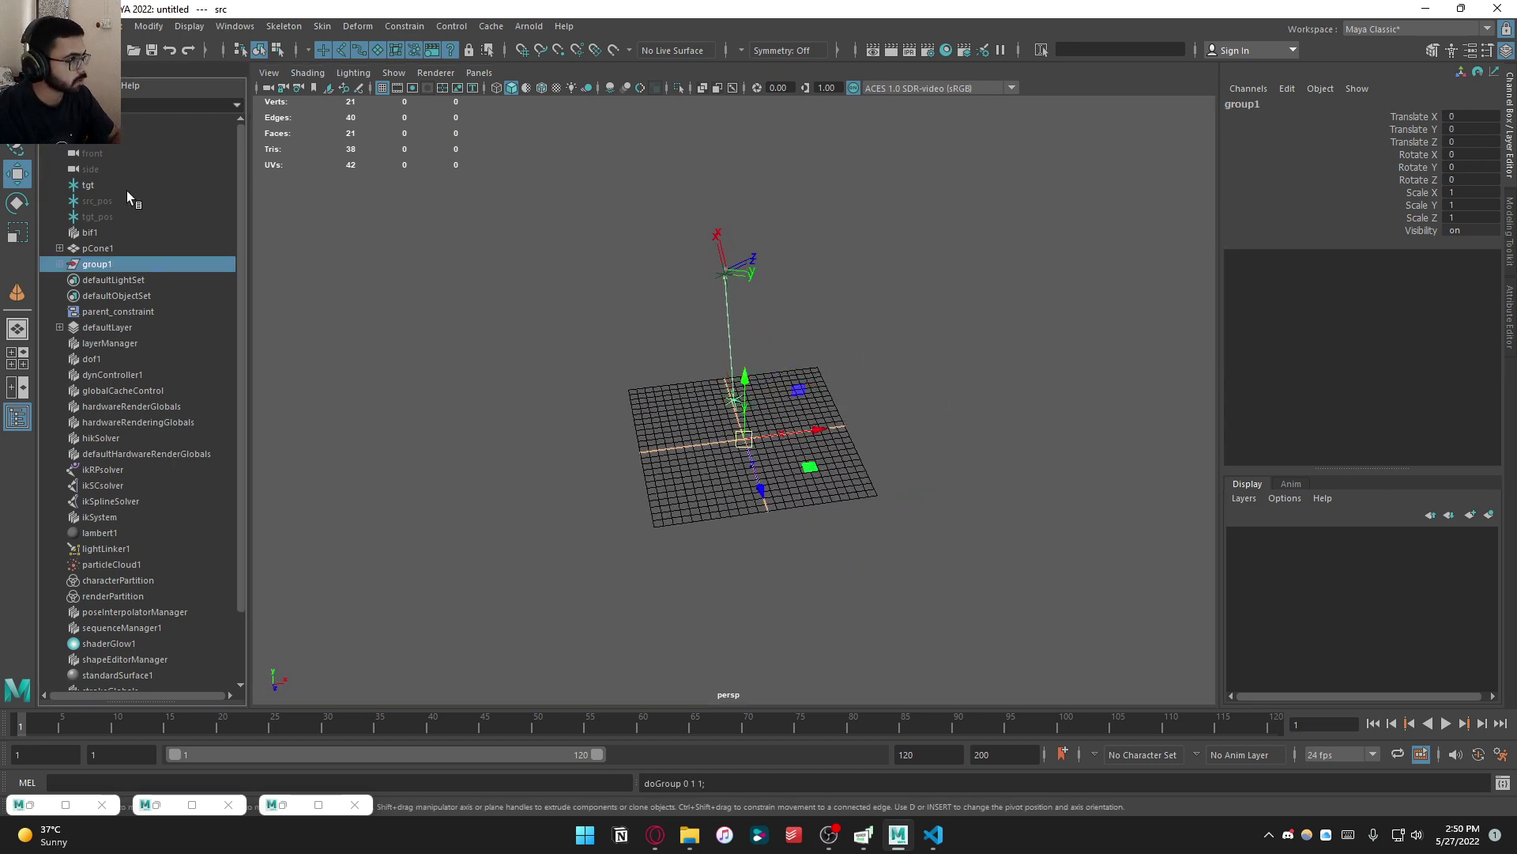
Test-move group1 in several directions to check whether tgt and pCone1 follow, undoing each move
{"action": "left_click_drag", "start_coordinate": [748, 445], "coordinate": [989, 363]}
{"action": "key", "text": "ctrl+z"}
{"action": "left_click", "coordinate": [787, 405]}
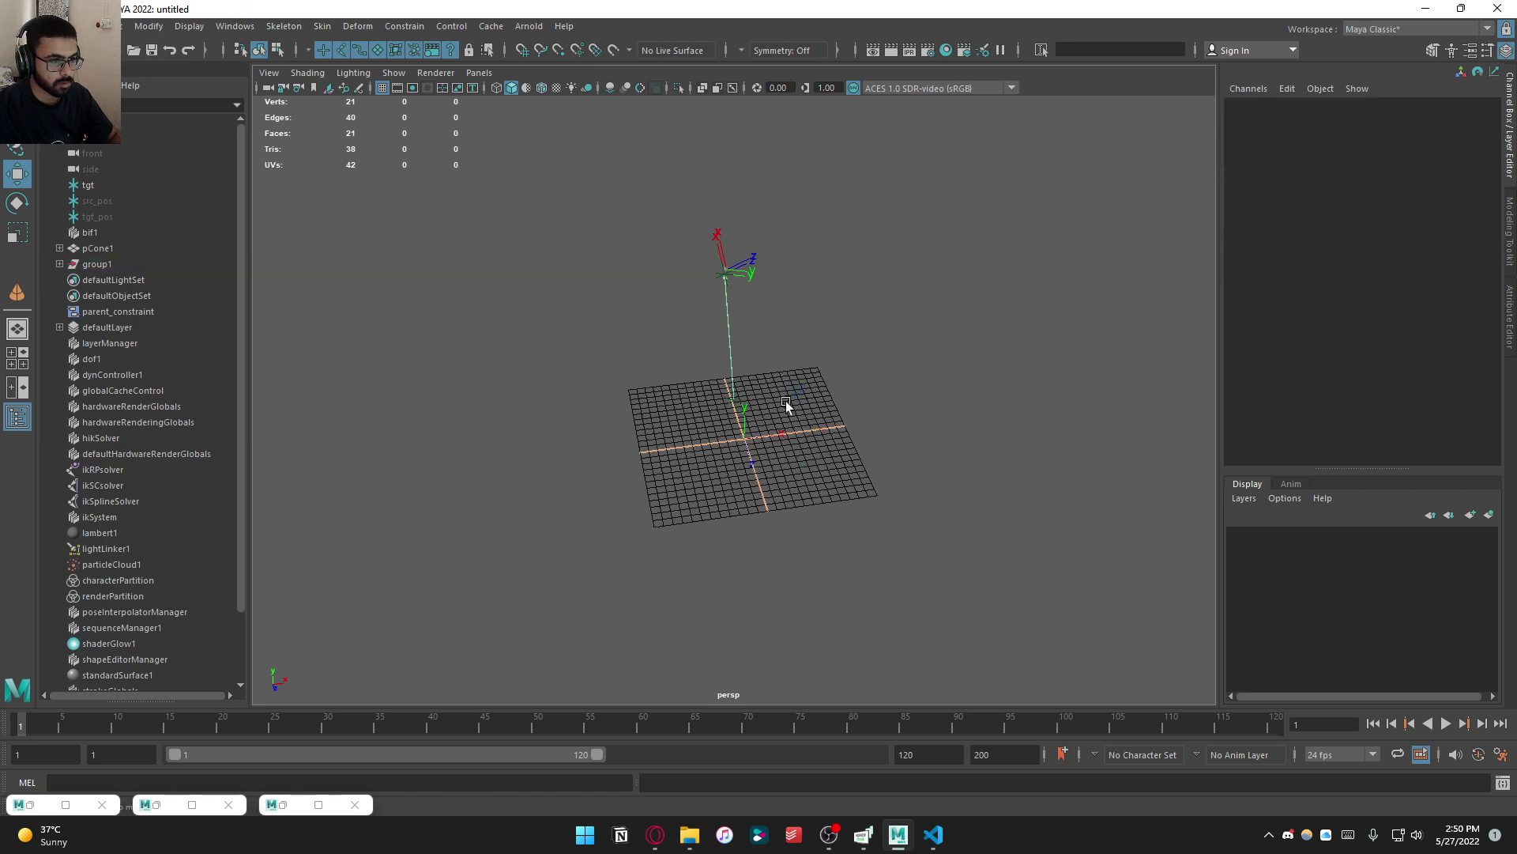
{"action": "left_click", "coordinate": [88, 187]}
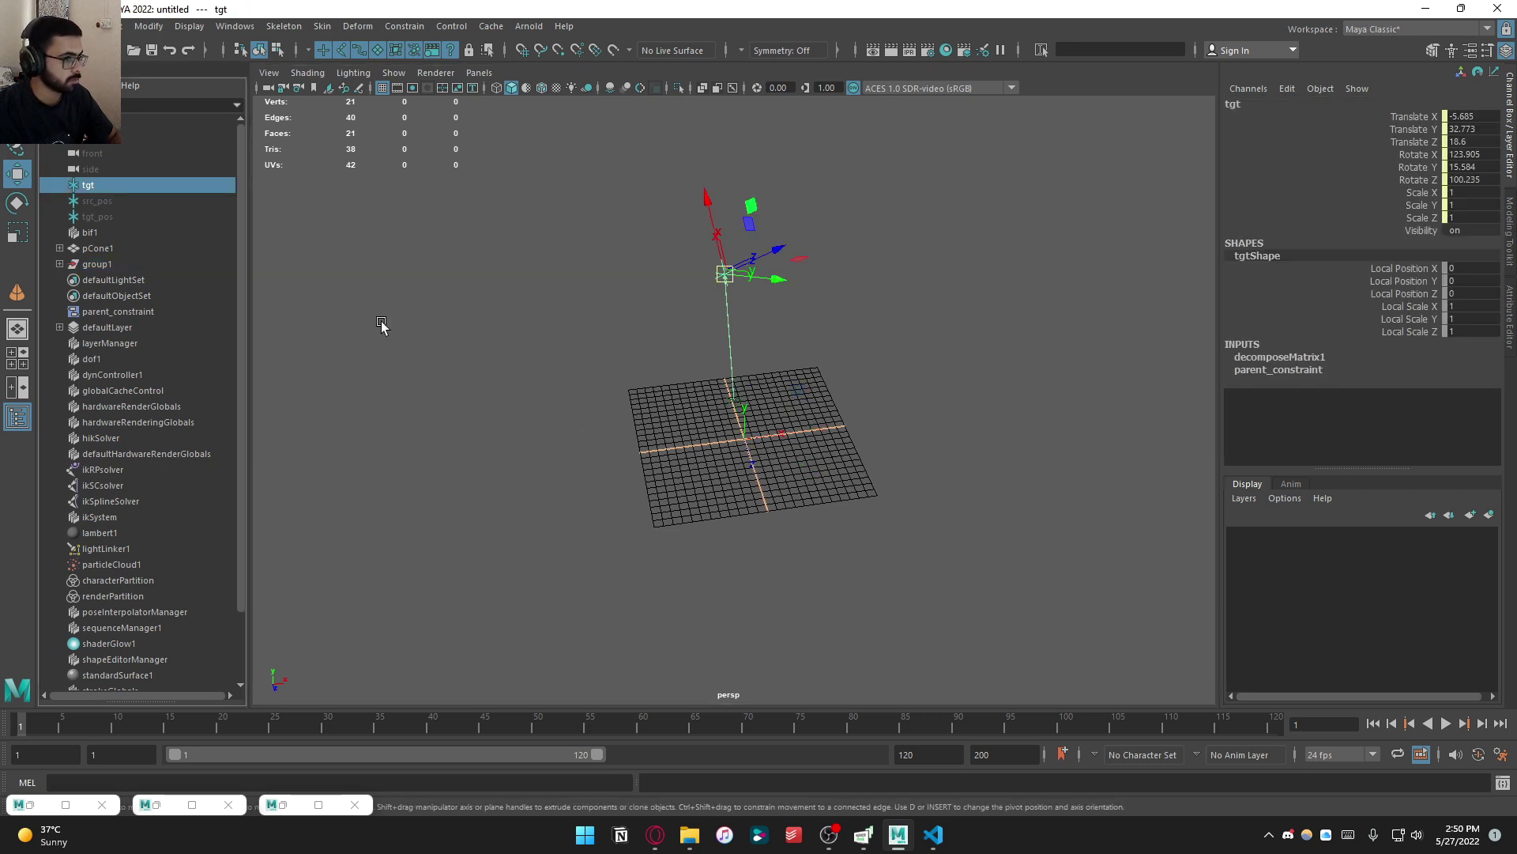
{"action": "left_click", "coordinate": [110, 264]}
{"action": "left_click_drag", "start_coordinate": [814, 431], "coordinate": [810, 349]}
{"action": "key", "text": "ctrl+z"}
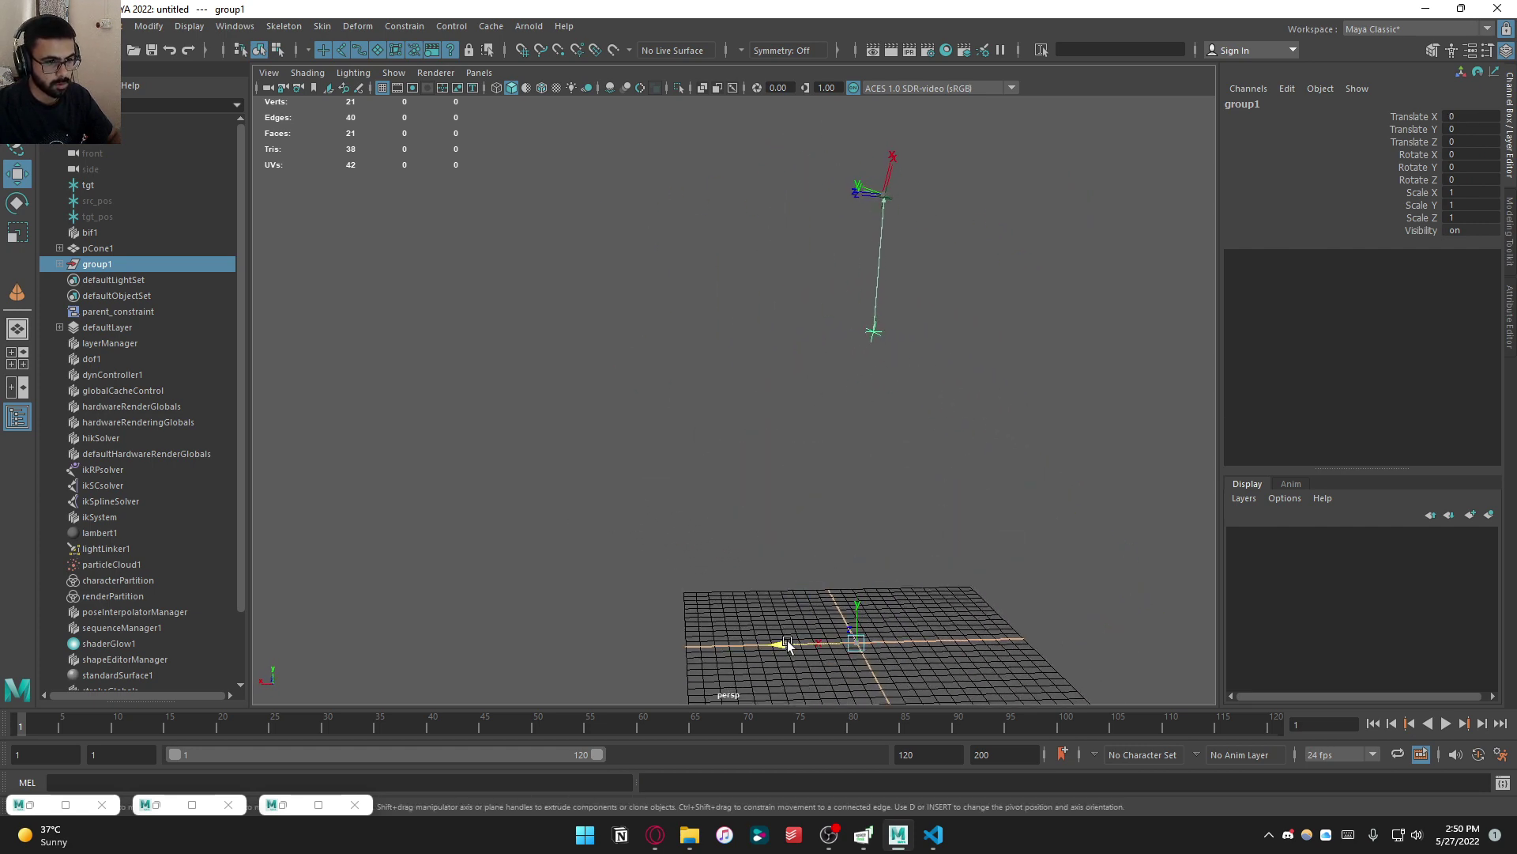
{"action": "left_click_drag", "start_coordinate": [788, 644], "coordinate": [1138, 528]}
{"action": "key", "text": "ctrl+z"}
{"action": "left_click_drag", "start_coordinate": [870, 534], "coordinate": [870, 575], "text": "alt"}
Shift group1 to about -19.4 in X from the front view to test the constraints, and reset its Translate X to 0
{"action": "key", "text": "space"}
{"action": "scroll", "coordinate": [870, 538], "scroll_direction": "down", "scroll_amount": 6}
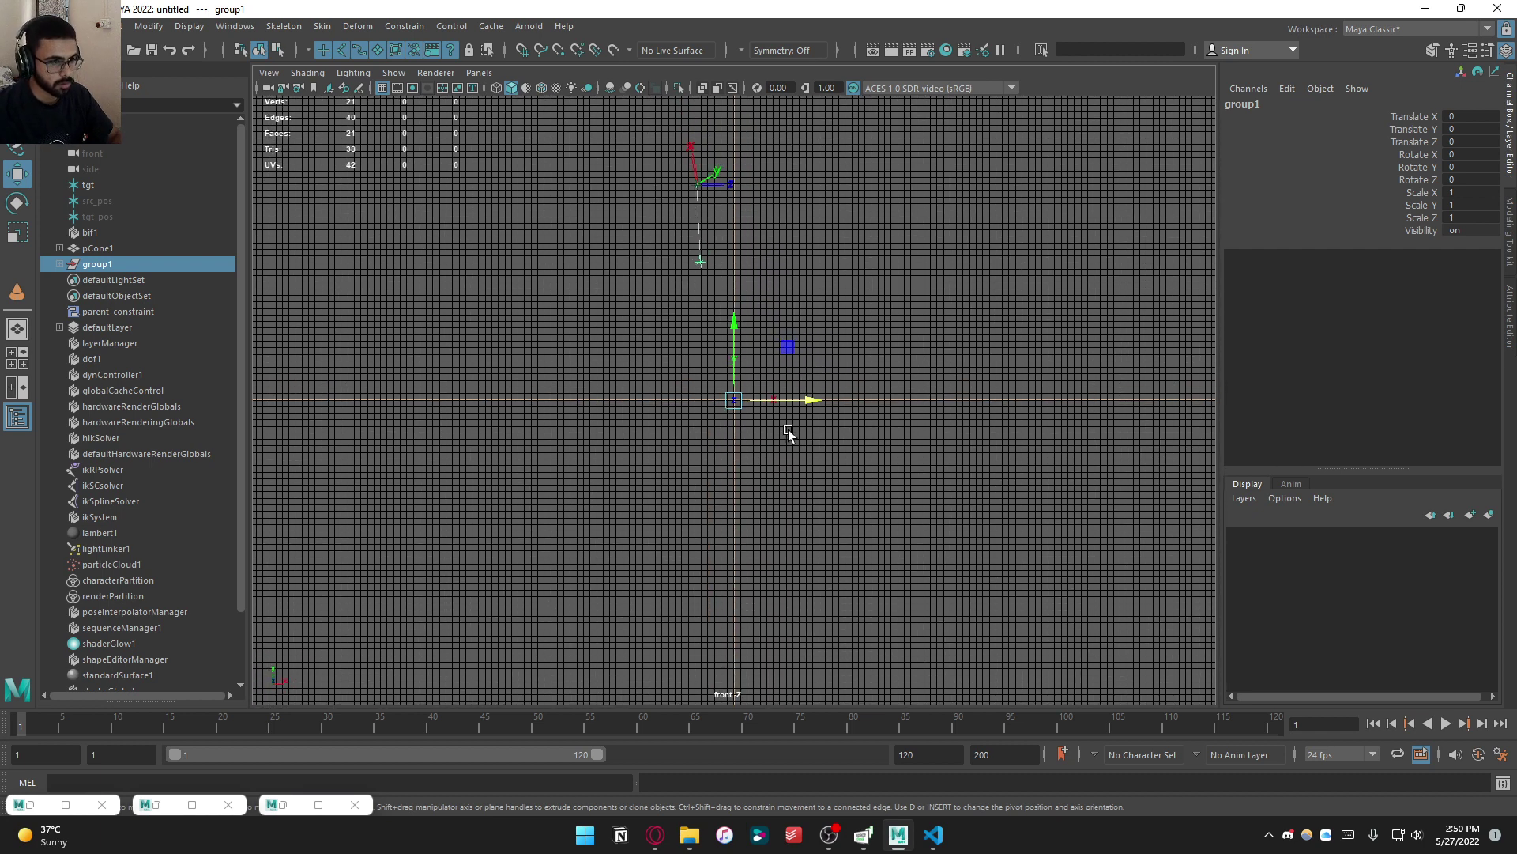
{"action": "left_click_drag", "start_coordinate": [800, 405], "coordinate": [799, 311]}
{"action": "key", "text": "space"}
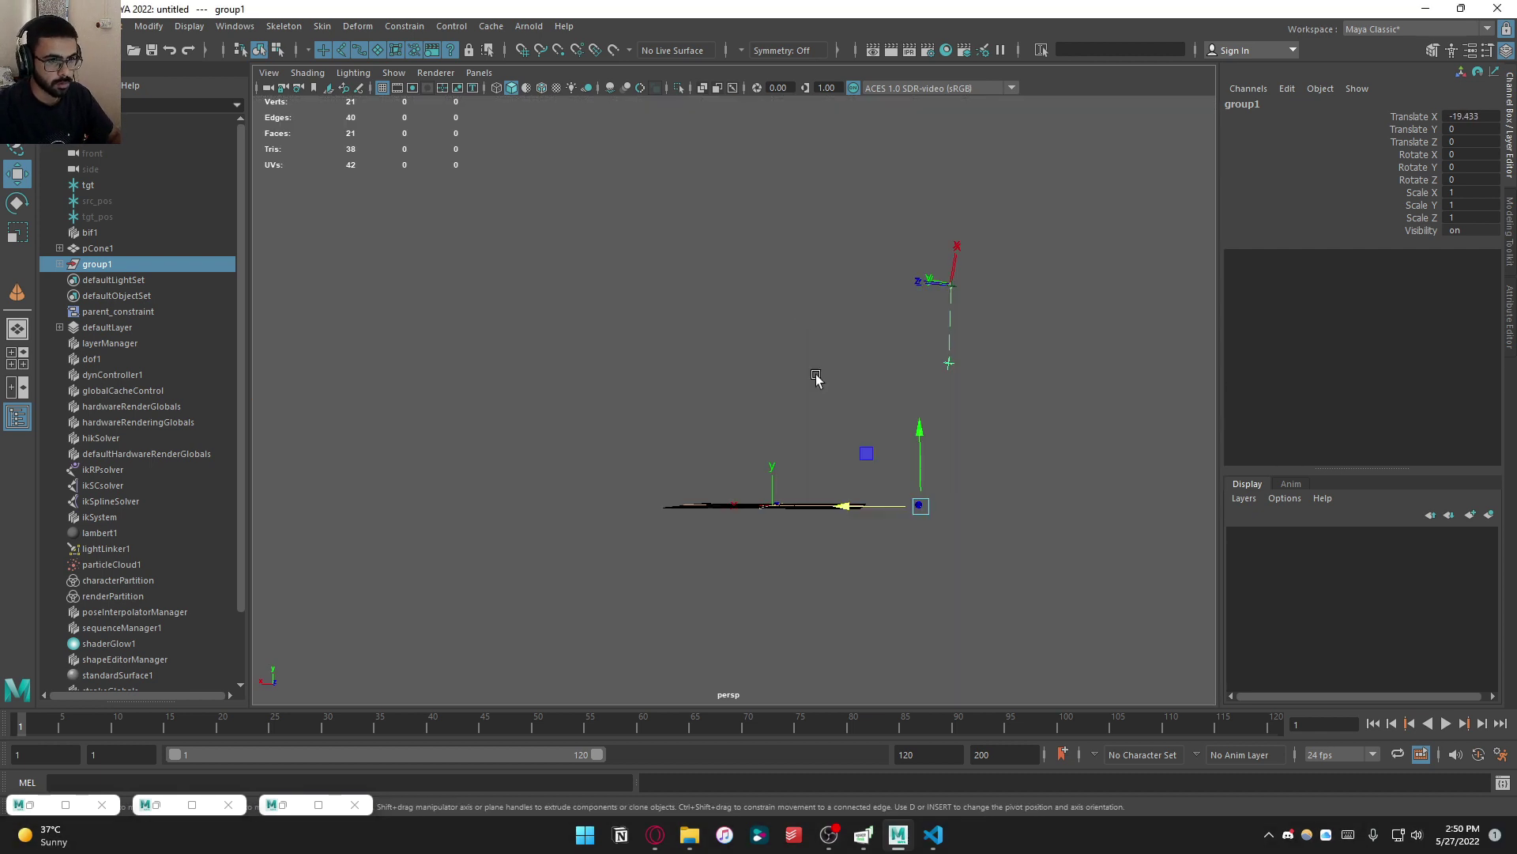
{"action": "left_click_drag", "start_coordinate": [816, 377], "coordinate": [851, 410], "text": "alt"}
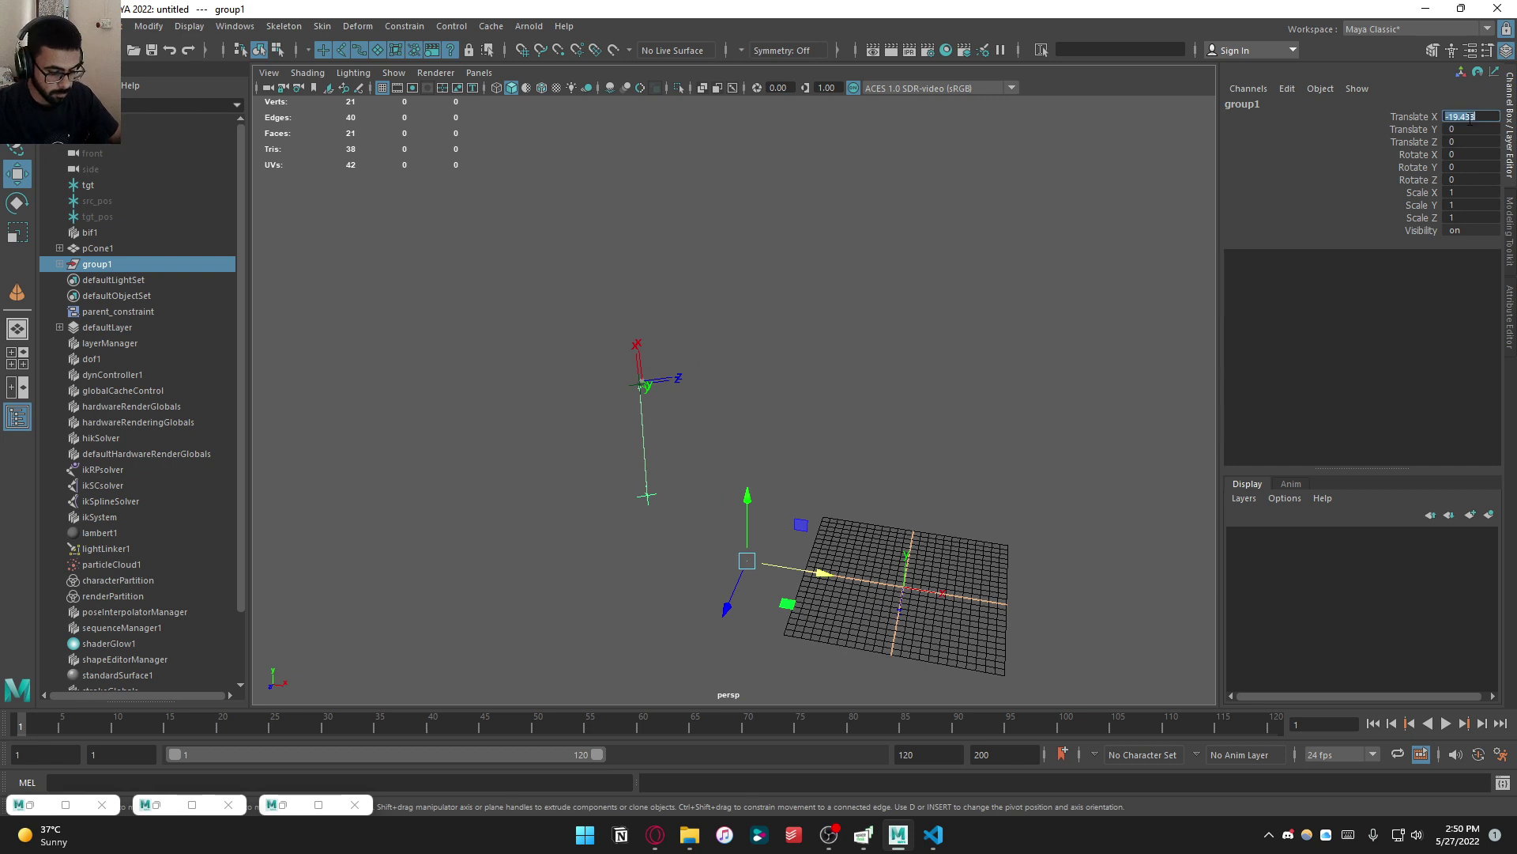
{"action": "type", "text": "0"}
{"action": "key", "text": "Return"}
{"action": "left_click", "coordinate": [971, 388]}
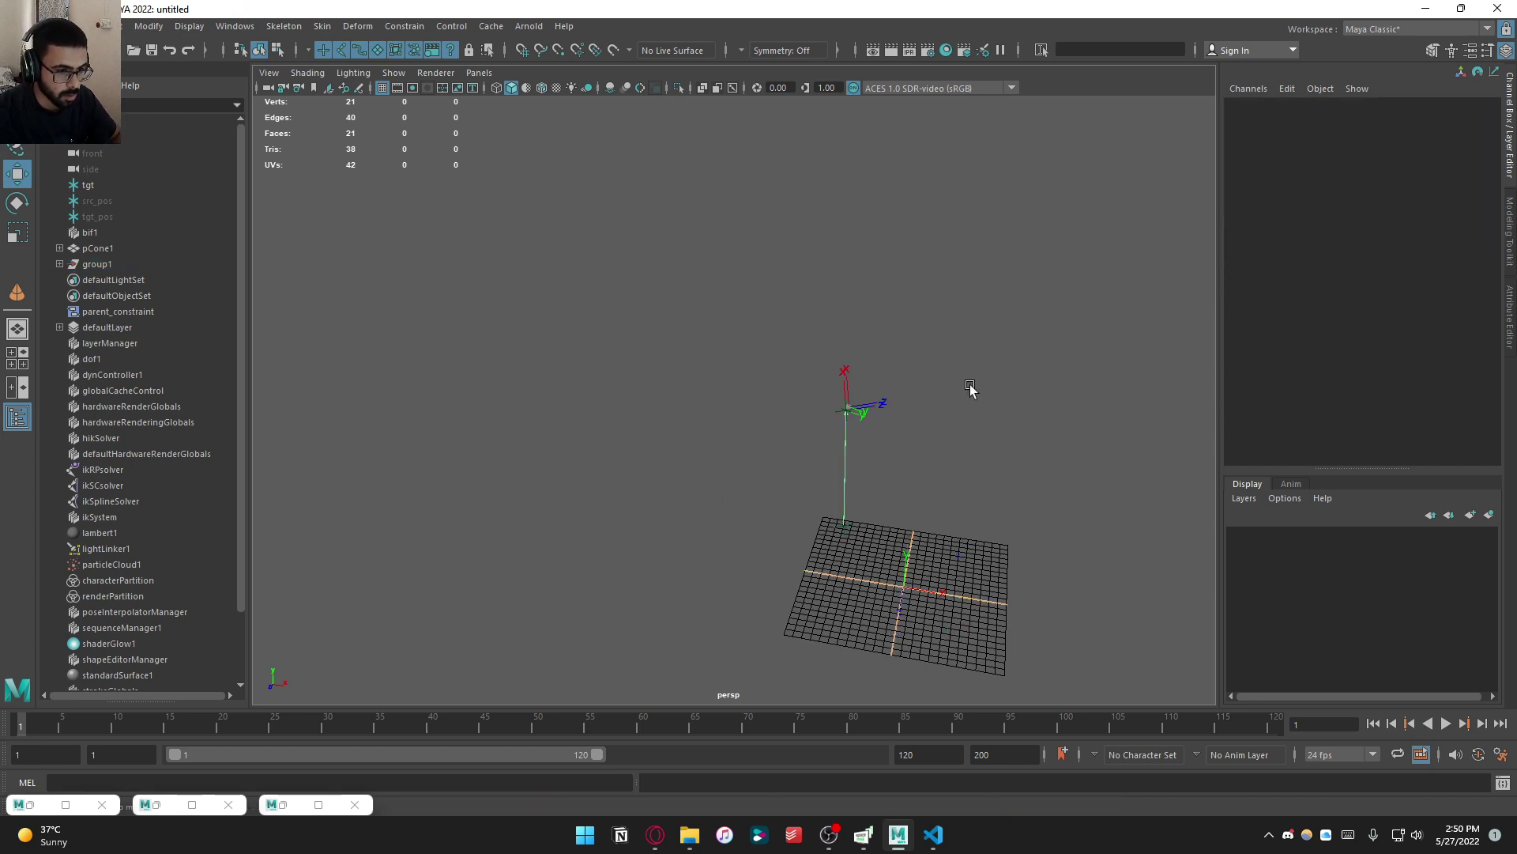
Set all translate and rotate values of src to 0
{"action": "left_click", "coordinate": [860, 526]}
{"action": "left_click_drag", "start_coordinate": [1477, 112], "coordinate": [1488, 180]}
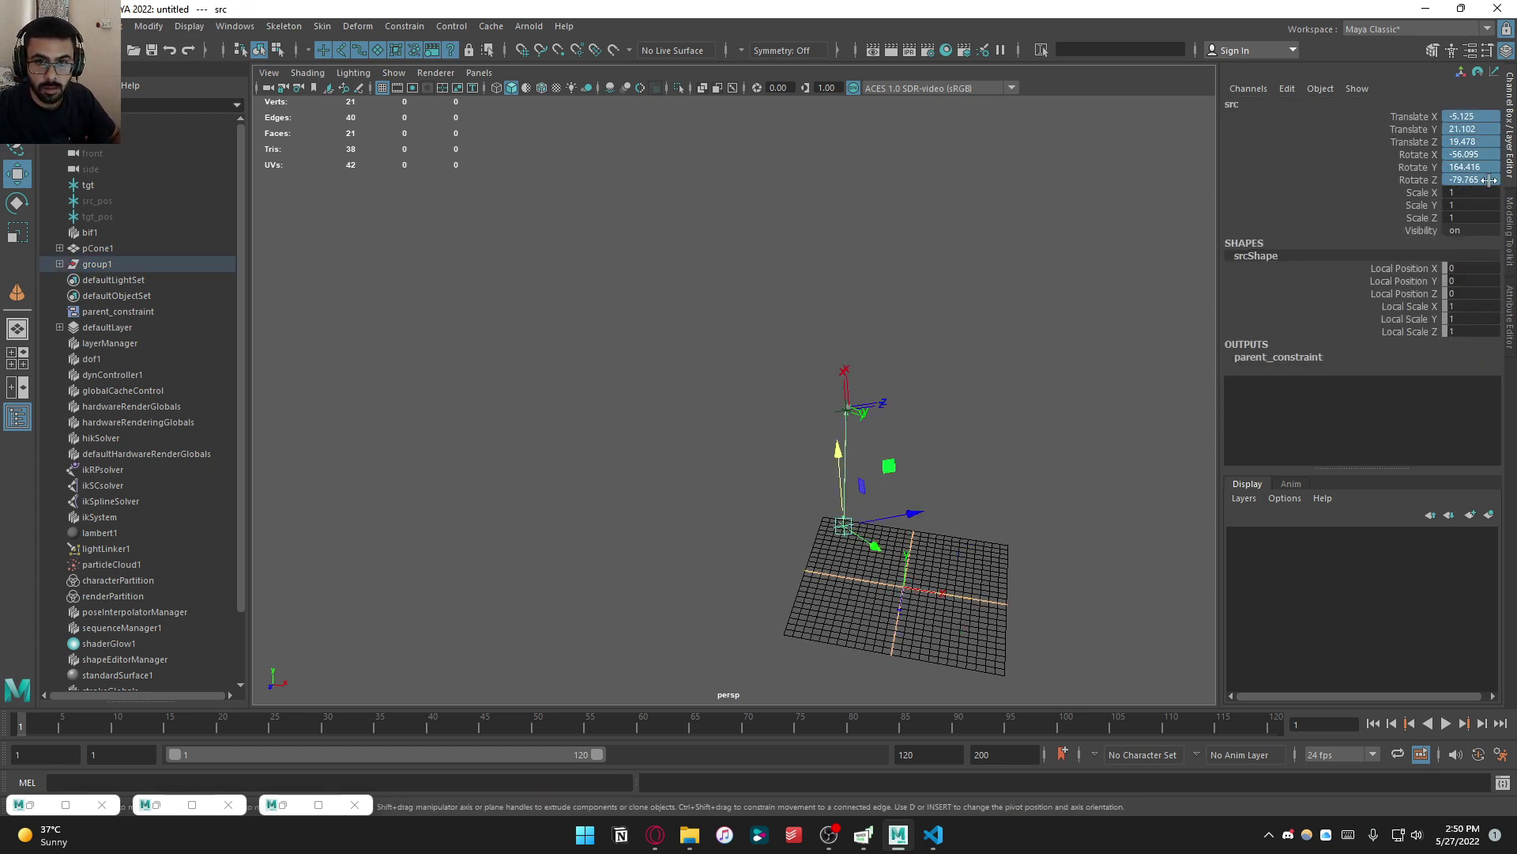
{"action": "key", "text": "Return"}
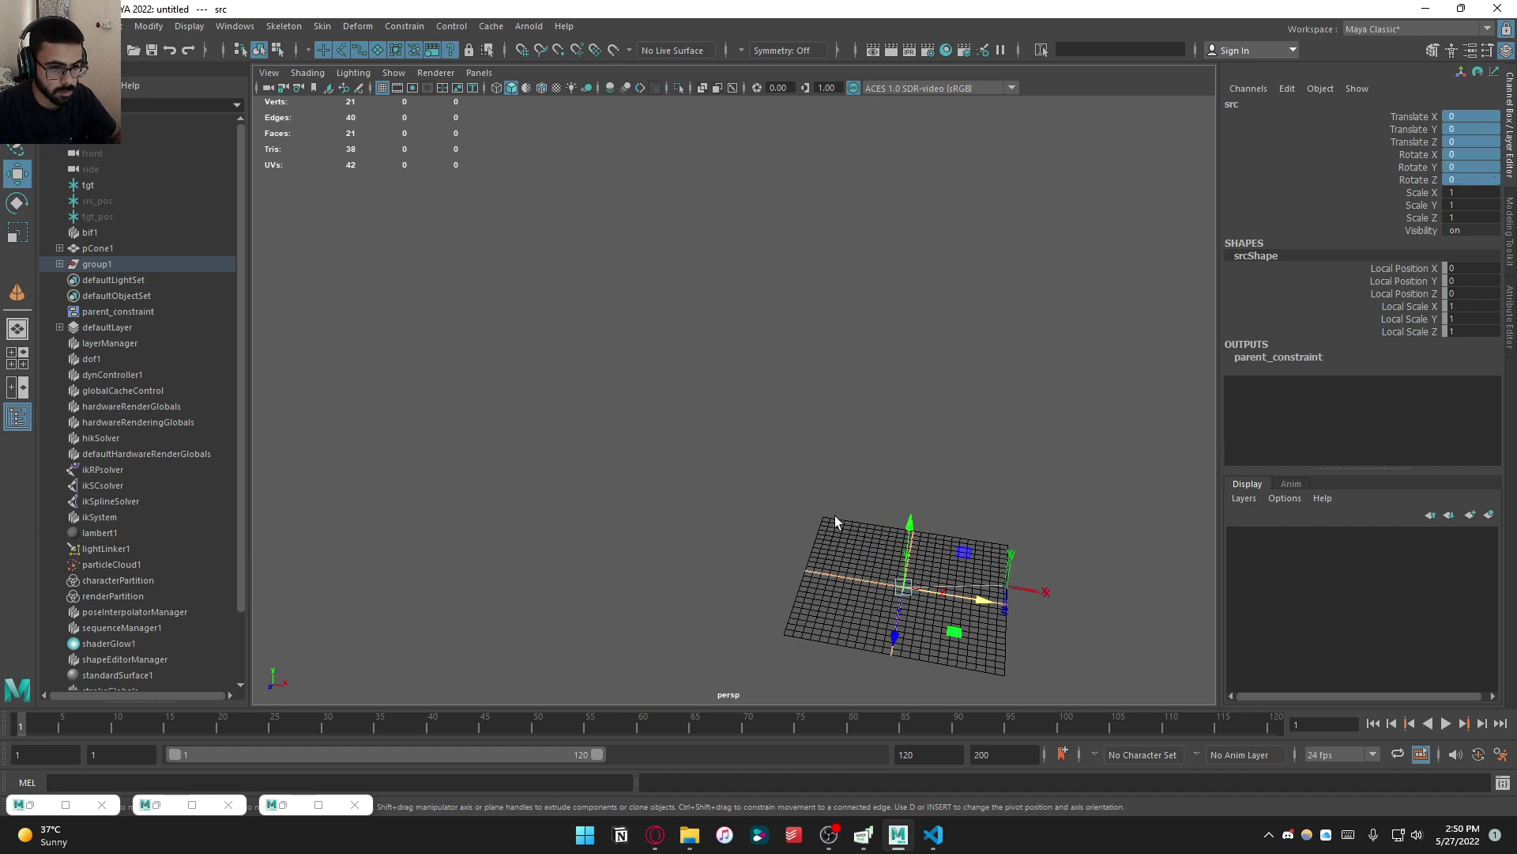
Move src away from the origin in the XY plane and clear the selection
{"action": "left_click_drag", "start_coordinate": [836, 516], "coordinate": [862, 499], "text": "alt"}
{"action": "key", "text": "f"}
{"action": "scroll", "coordinate": [833, 422], "scroll_direction": "down", "scroll_amount": 6}
{"action": "left_click_drag", "start_coordinate": [833, 422], "coordinate": [858, 460], "text": "alt"}
{"action": "scroll", "coordinate": [859, 460], "scroll_direction": "down", "scroll_amount": 10}
{"action": "scroll", "coordinate": [851, 445], "scroll_direction": "up", "scroll_amount": 5}
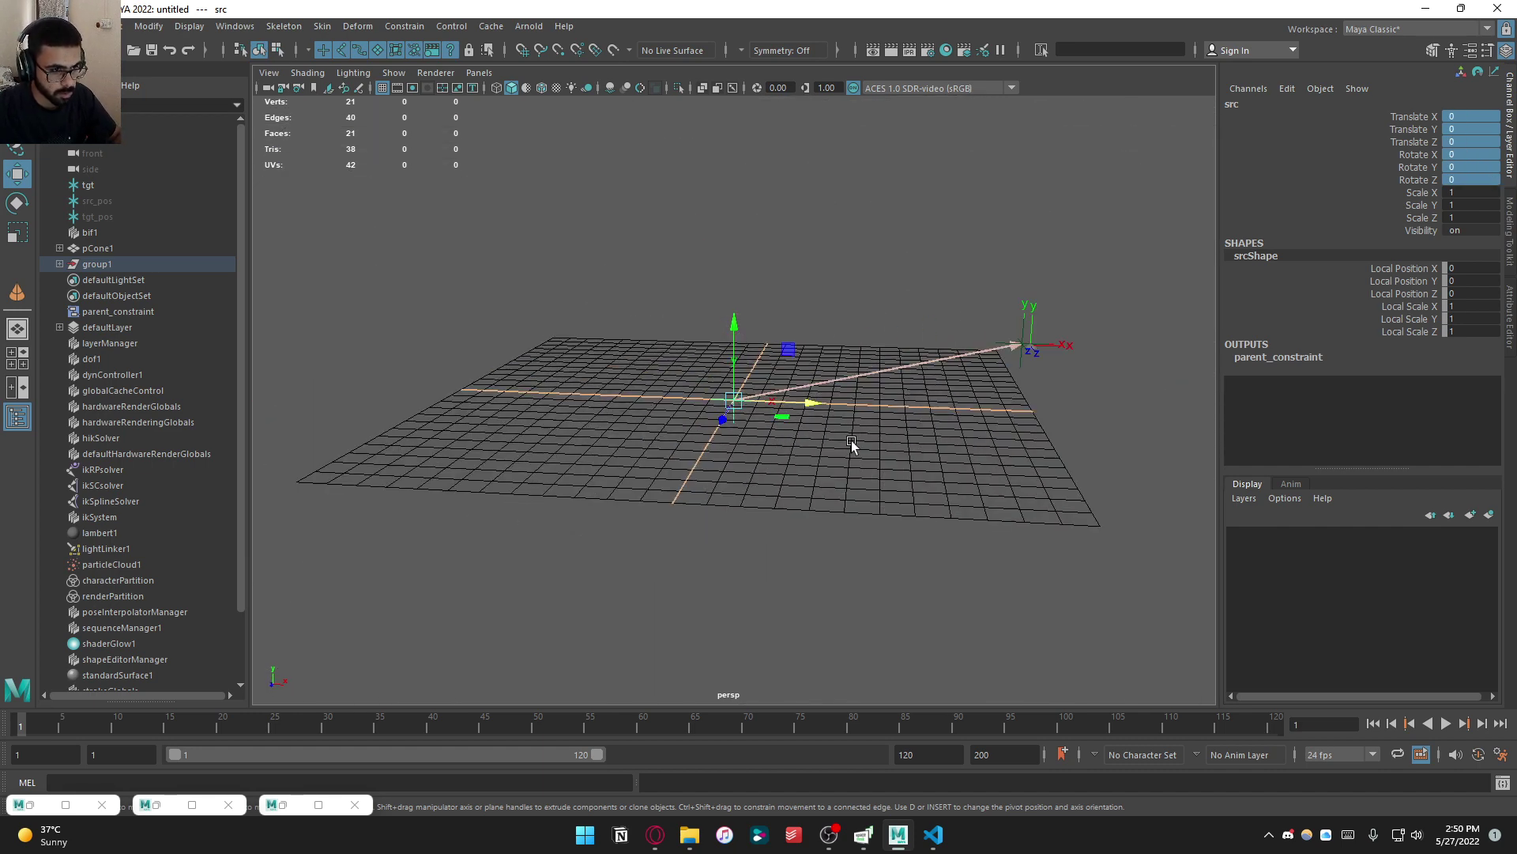
{"action": "left_click_drag", "start_coordinate": [791, 349], "coordinate": [729, 557]}
{"action": "left_click", "coordinate": [710, 498]}
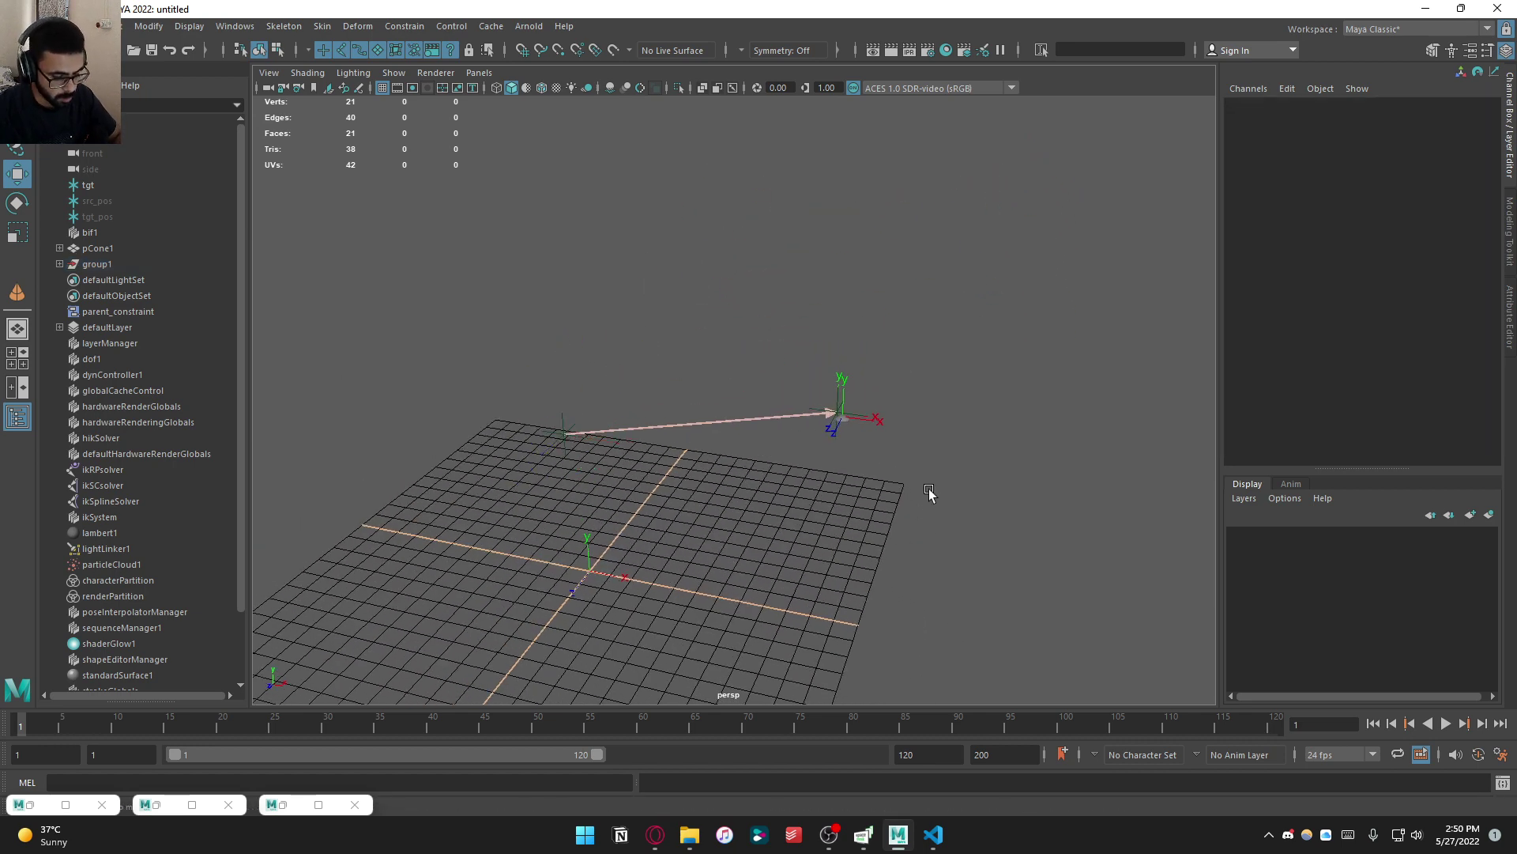
In the Node Editor, move pConeShape1 clear and cut decomposeMatrix1's connections to parent_constraint and tgt
{"action": "key", "text": "alt+Tab"}
{"action": "scroll", "coordinate": [1112, 479], "scroll_direction": "down", "scroll_amount": 3}
{"action": "left_click_drag", "start_coordinate": [1170, 305], "coordinate": [946, 33]}
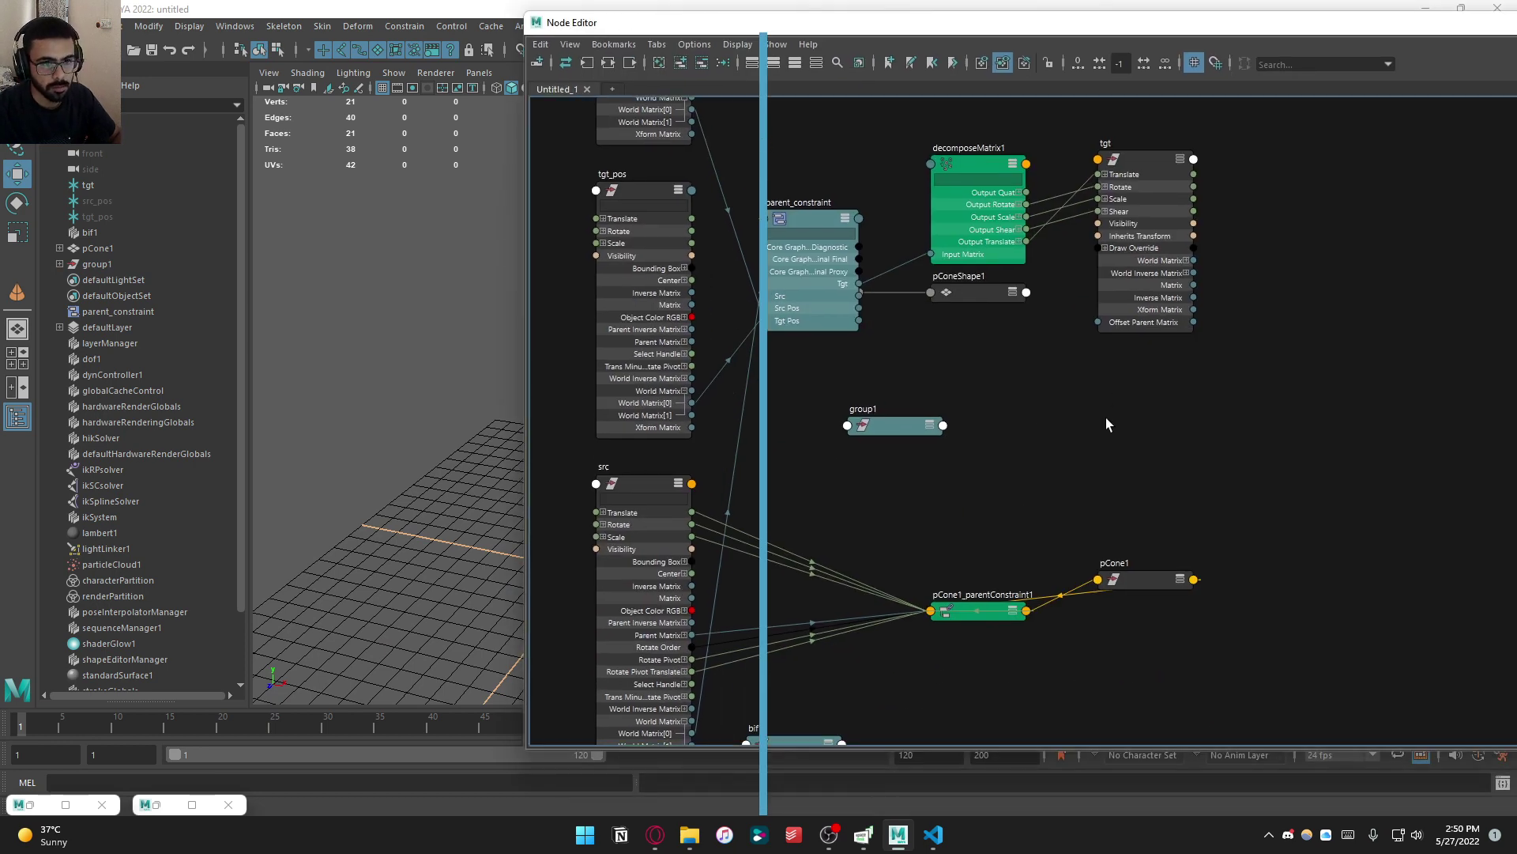
{"action": "middle_click_drag", "start_coordinate": [1111, 423], "coordinate": [1074, 498]}
{"action": "scroll", "coordinate": [1074, 498], "scroll_direction": "down", "scroll_amount": 2}
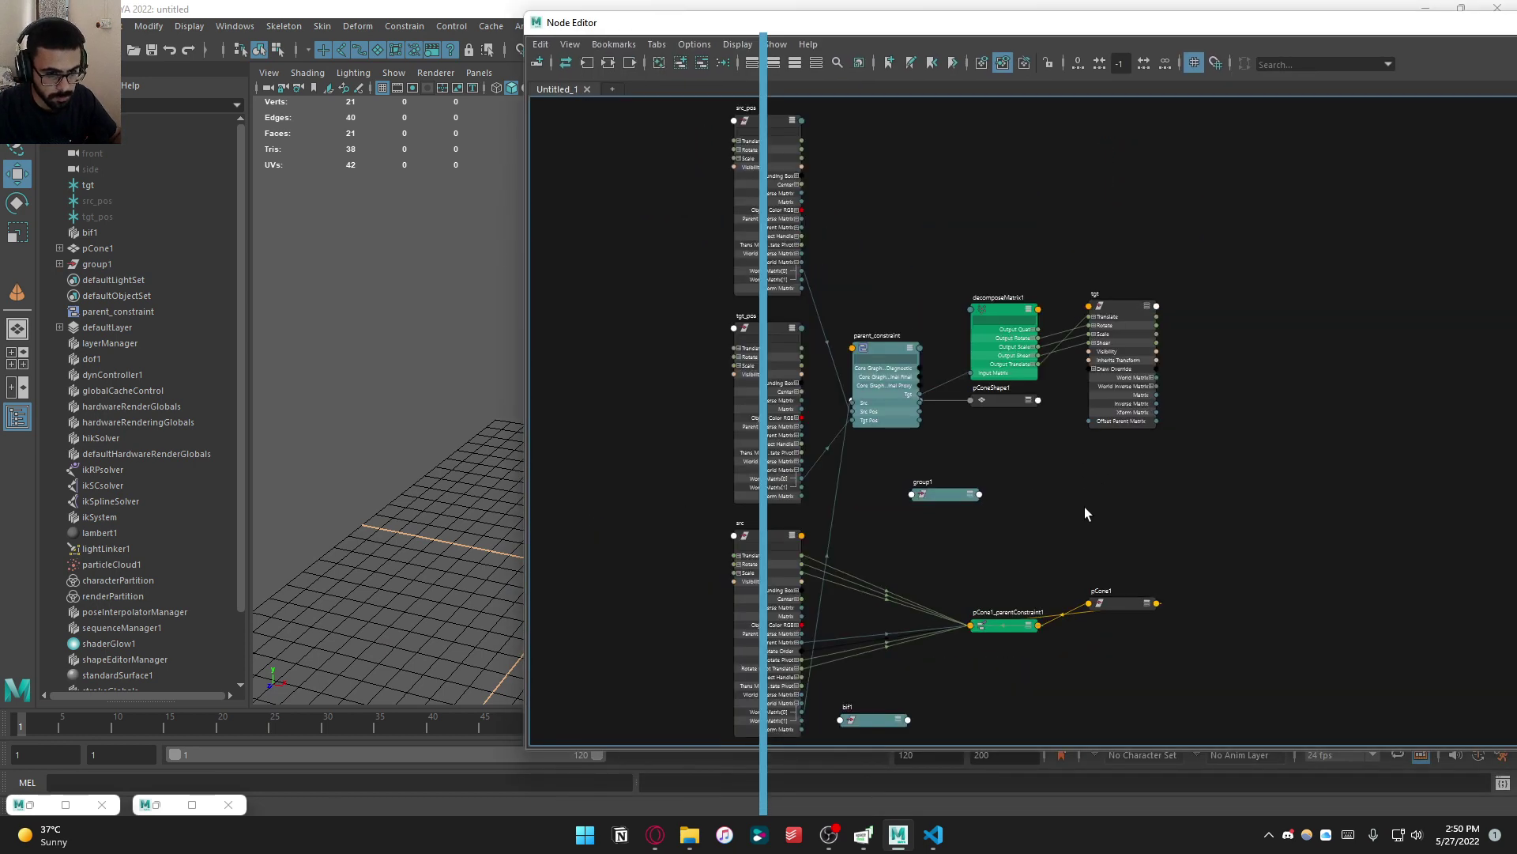
{"action": "scroll", "coordinate": [1042, 592], "scroll_direction": "up", "scroll_amount": 3}
{"action": "middle_click_drag", "start_coordinate": [1060, 450], "coordinate": [1069, 618]}
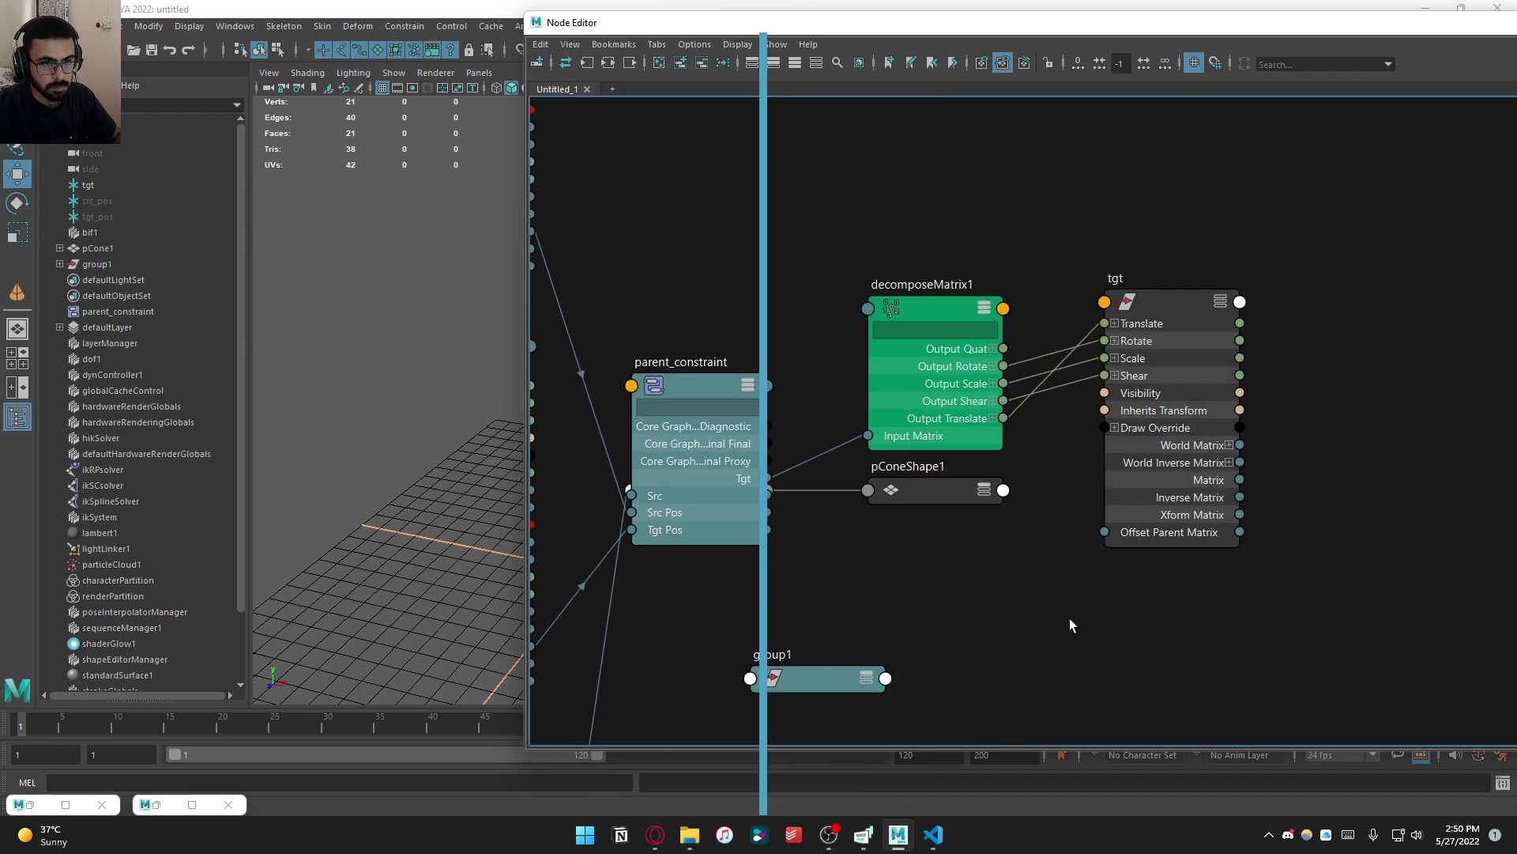
{"action": "left_click_drag", "start_coordinate": [951, 496], "coordinate": [955, 556]}
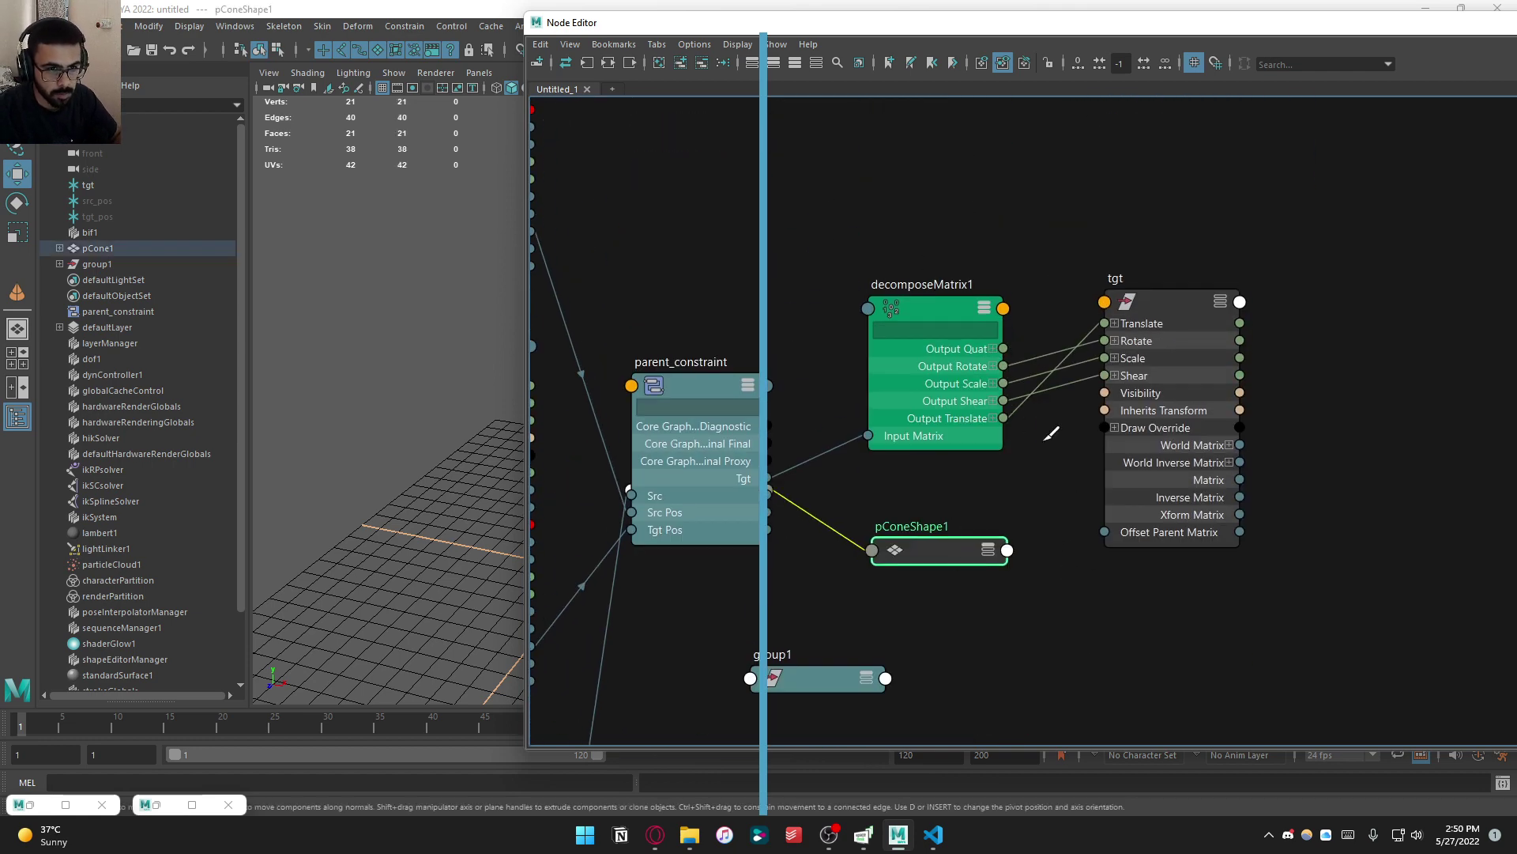
{"action": "left_click_drag", "start_coordinate": [1051, 433], "coordinate": [857, 454], "text": "ctrl"}
{"action": "left_click", "coordinate": [845, 494]}
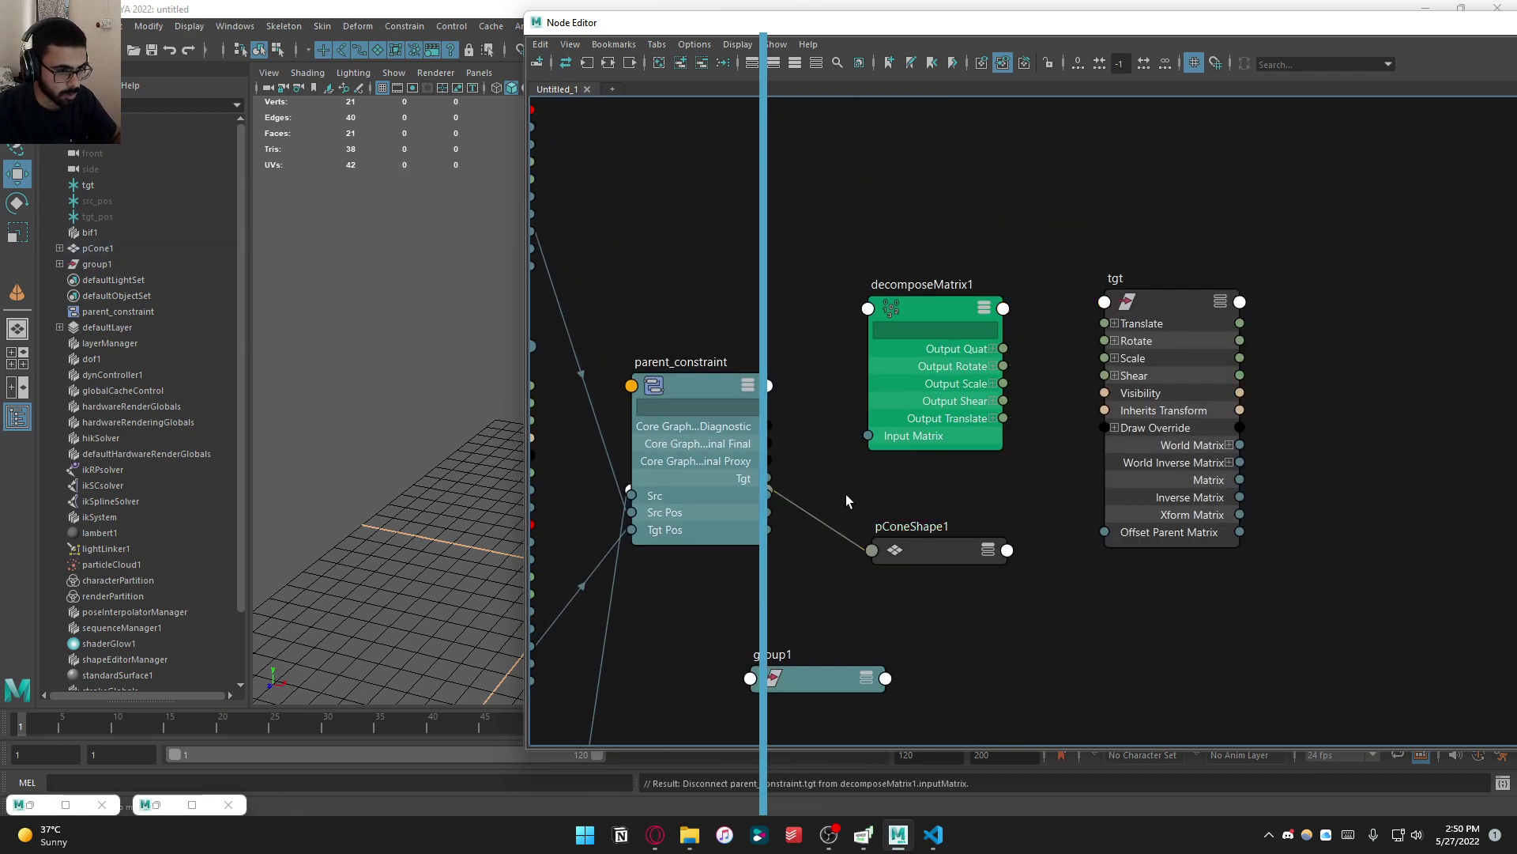
Move parent_constraint up in the Node Editor and remove polyCone1, pConeShape1 and group1 from the graph
{"action": "left_click_drag", "start_coordinate": [700, 503], "coordinate": [705, 381]}
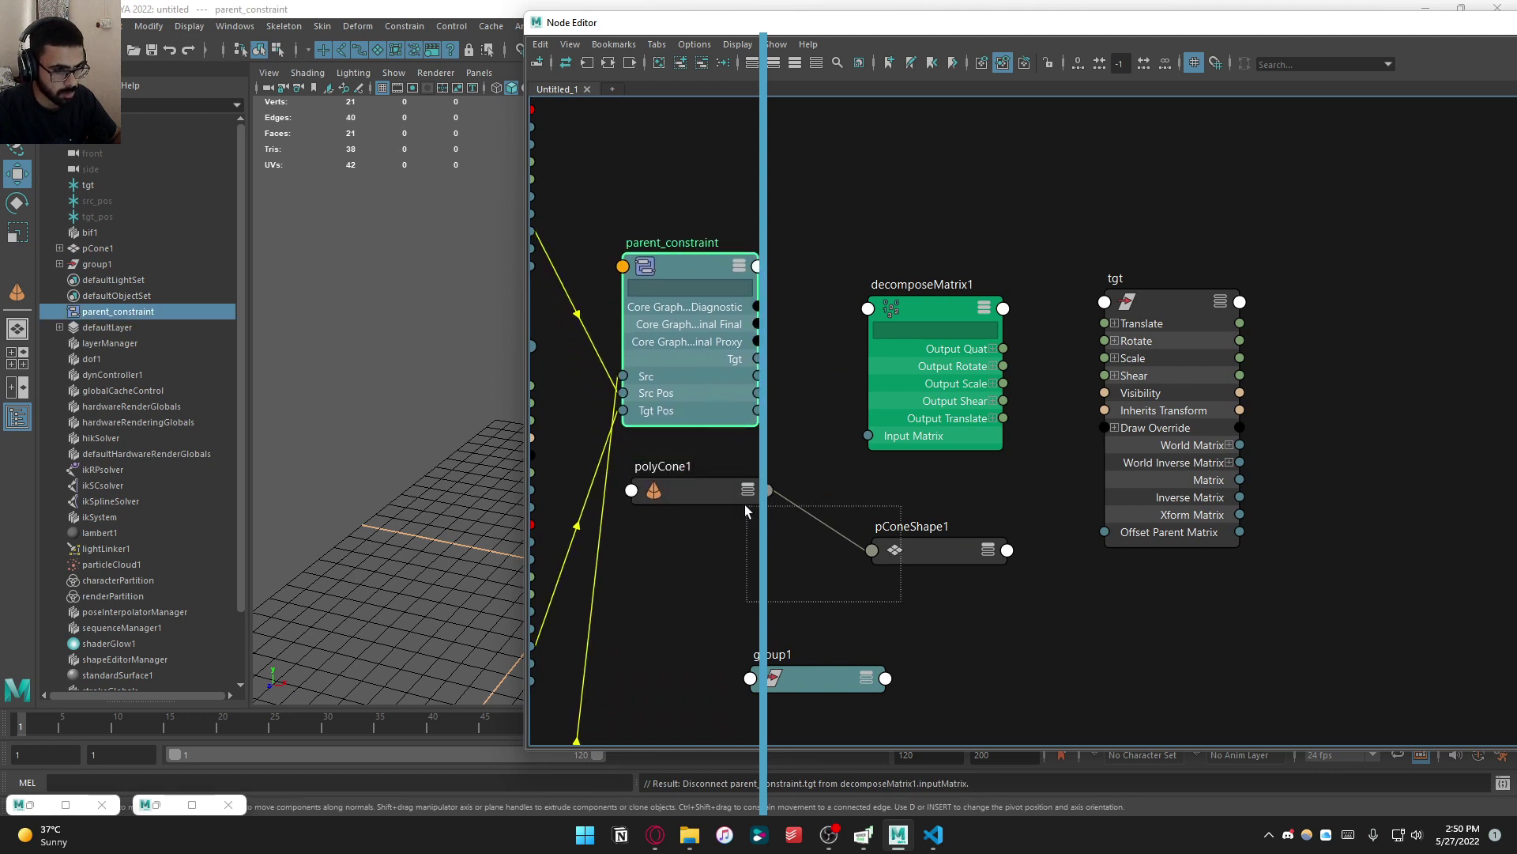
{"action": "left_click_drag", "start_coordinate": [745, 504], "coordinate": [741, 500]}
{"action": "left_click", "coordinate": [702, 63]}
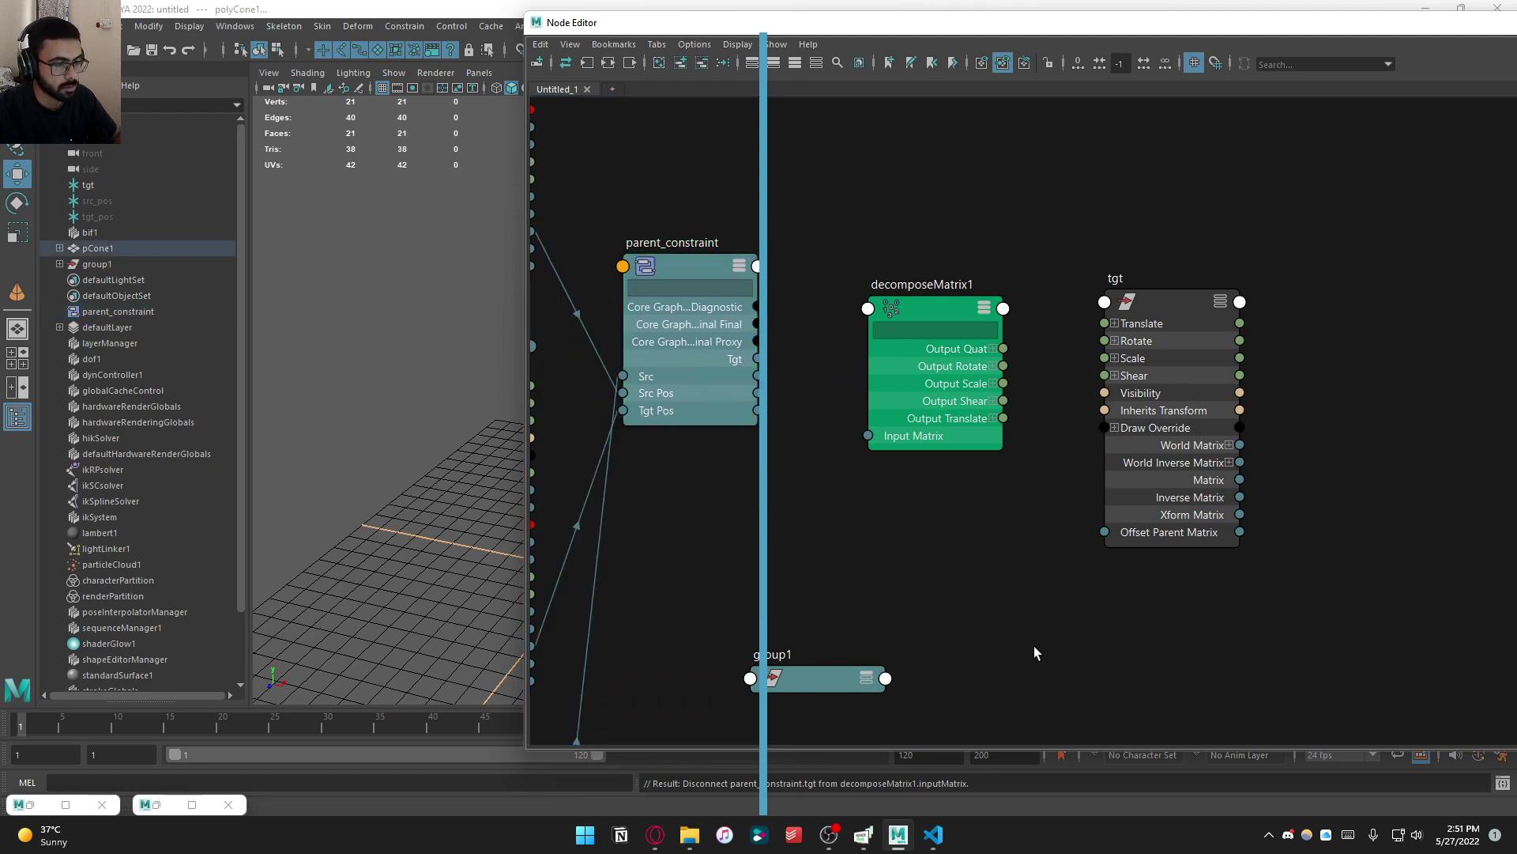
{"action": "left_click", "coordinate": [870, 682]}
{"action": "left_click", "coordinate": [702, 65]}
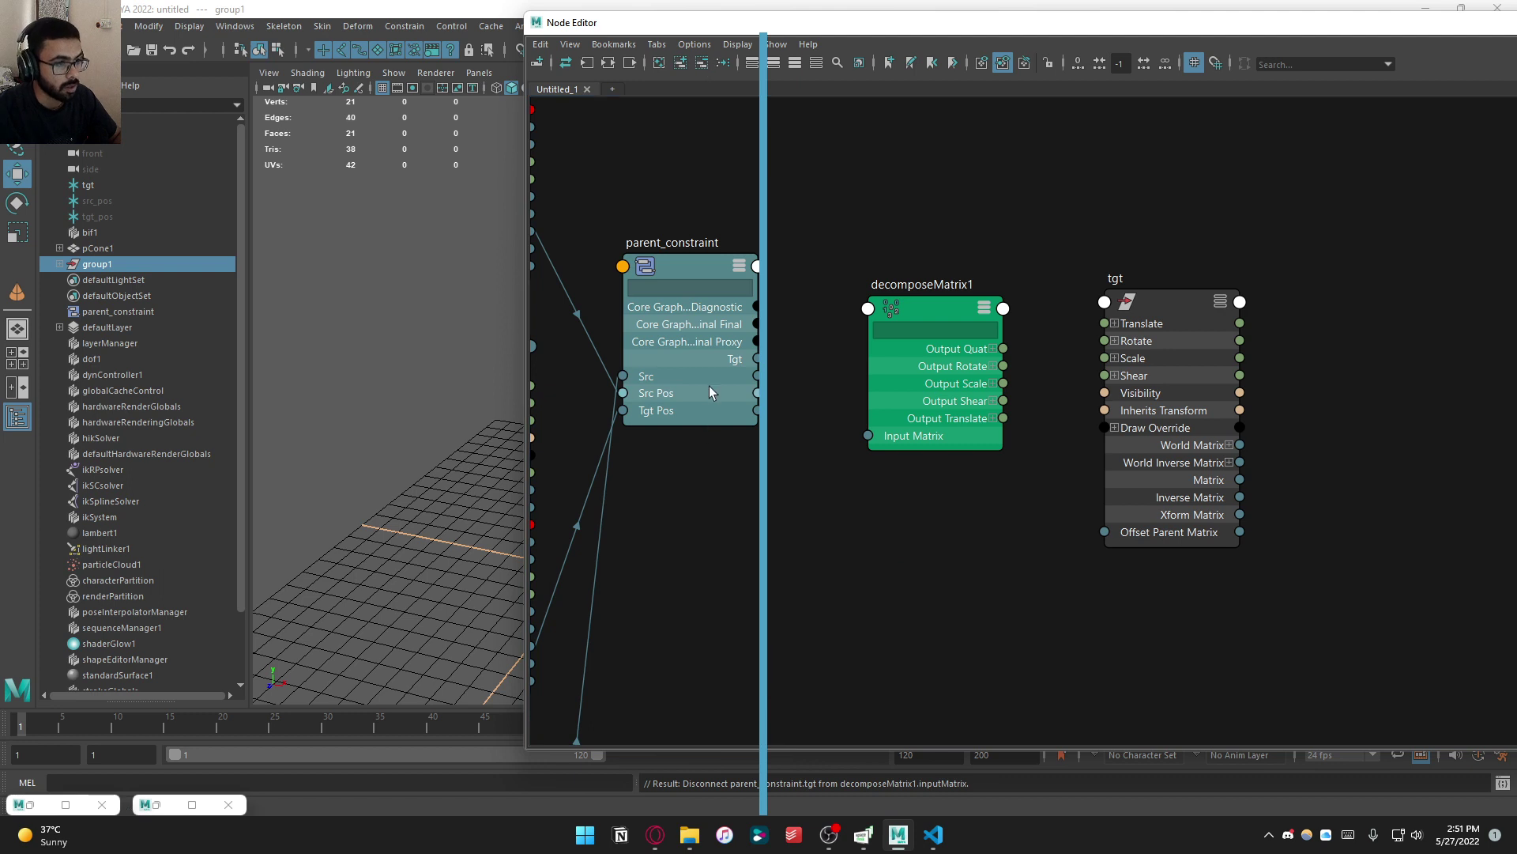
Connect parent_constraint's Tgt output to tgt's Offset Parent Matrix, delete decomposeMatrix1 and put the Node Editor away
{"action": "left_click_drag", "start_coordinate": [709, 385], "coordinate": [1104, 532]}
{"action": "left_click", "coordinate": [895, 419]}
{"action": "key", "text": "Delete"}
{"action": "left_click", "coordinate": [1433, 8]}
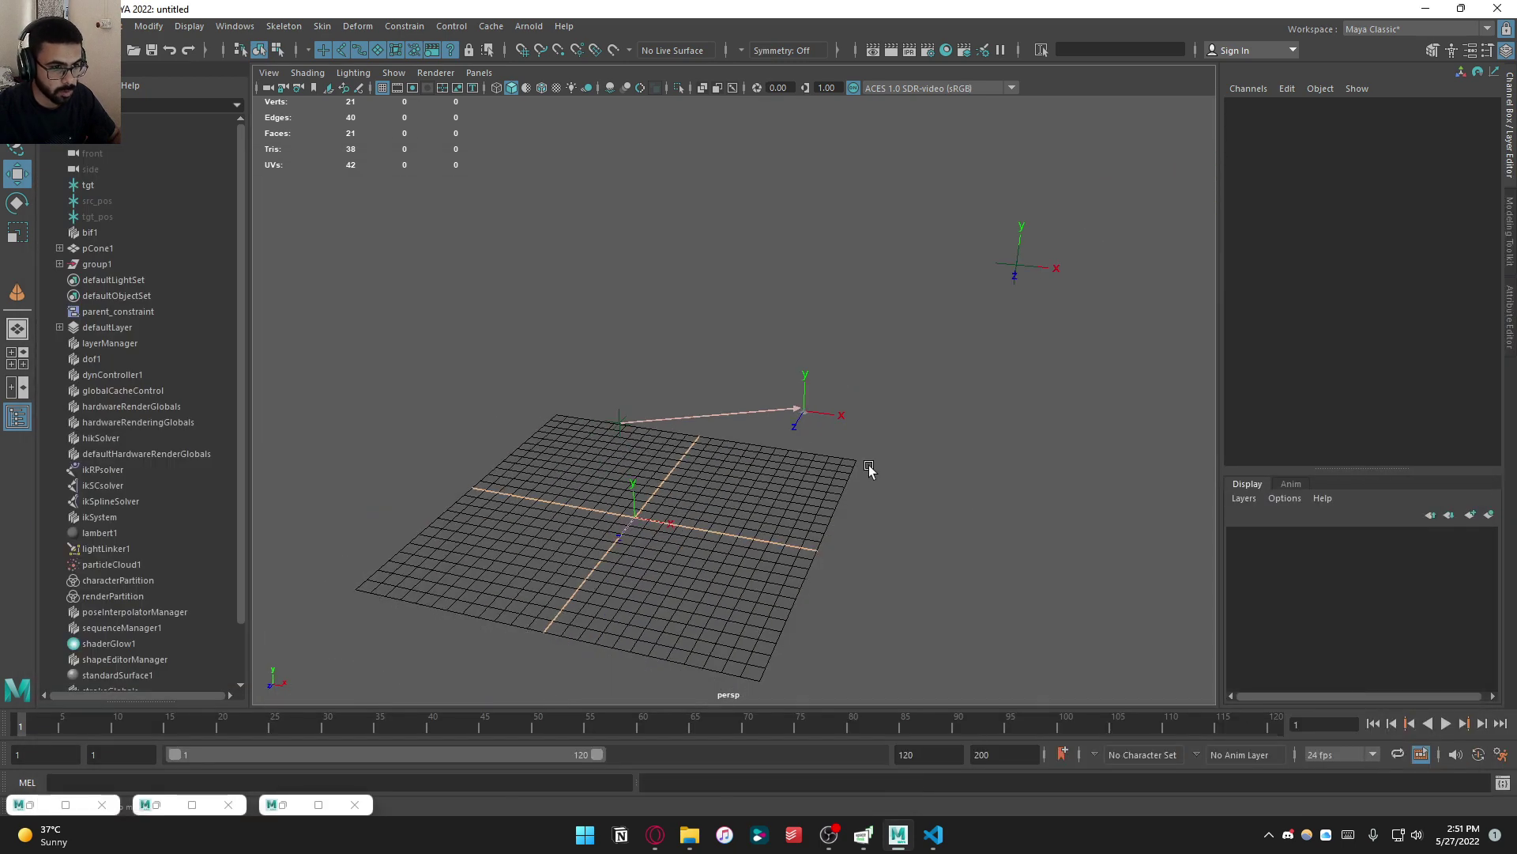
Set Translate X, Y and Z of tgt to 0 and clear the selection
{"action": "left_click_drag", "start_coordinate": [869, 469], "coordinate": [857, 413], "text": "alt"}
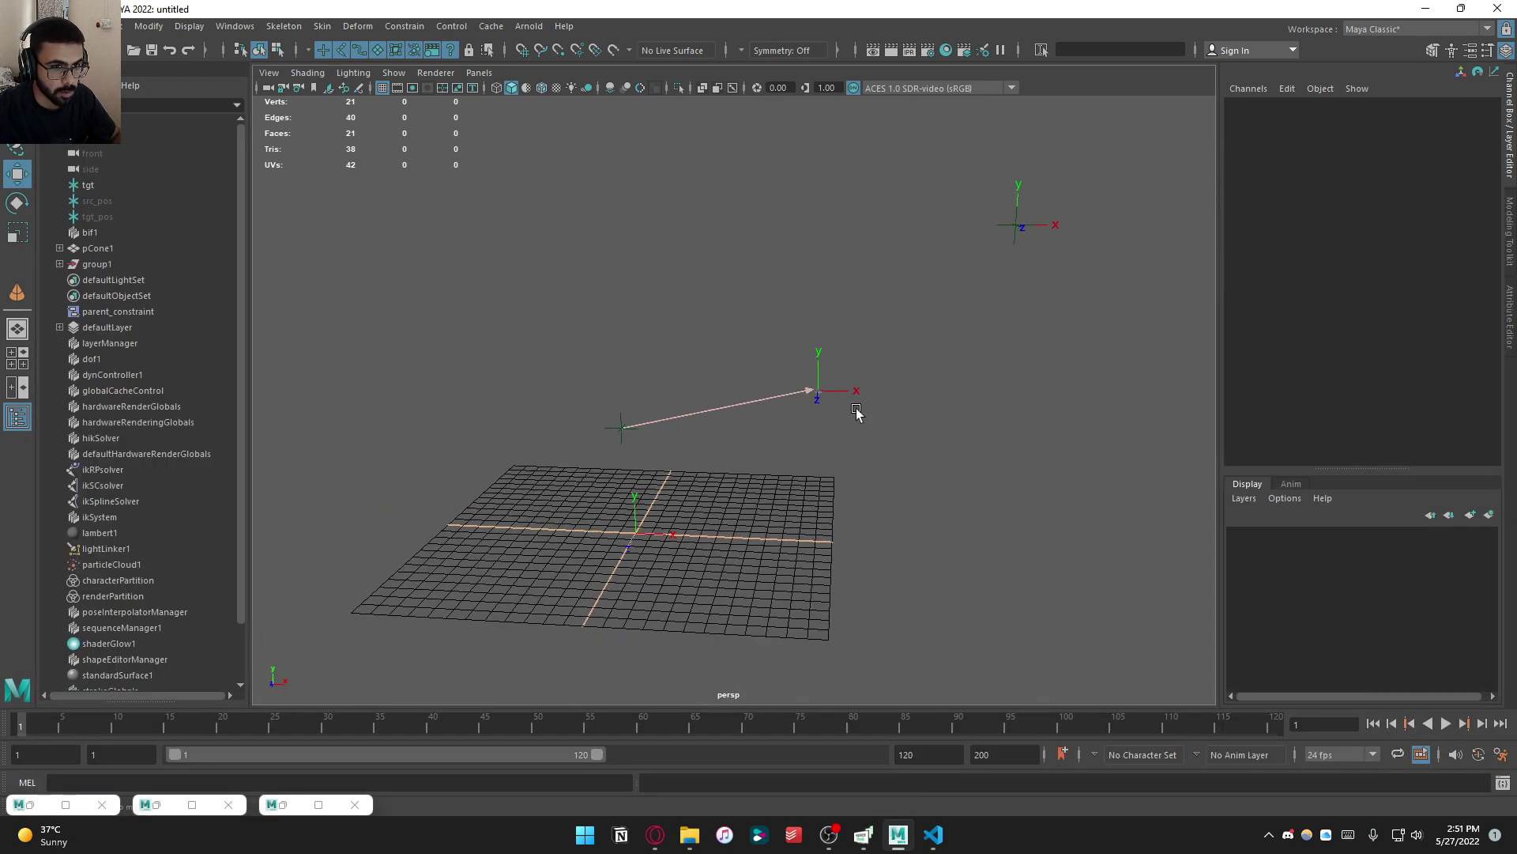
{"action": "left_click", "coordinate": [107, 186]}
{"action": "left_click_drag", "start_coordinate": [1484, 115], "coordinate": [1458, 146]}
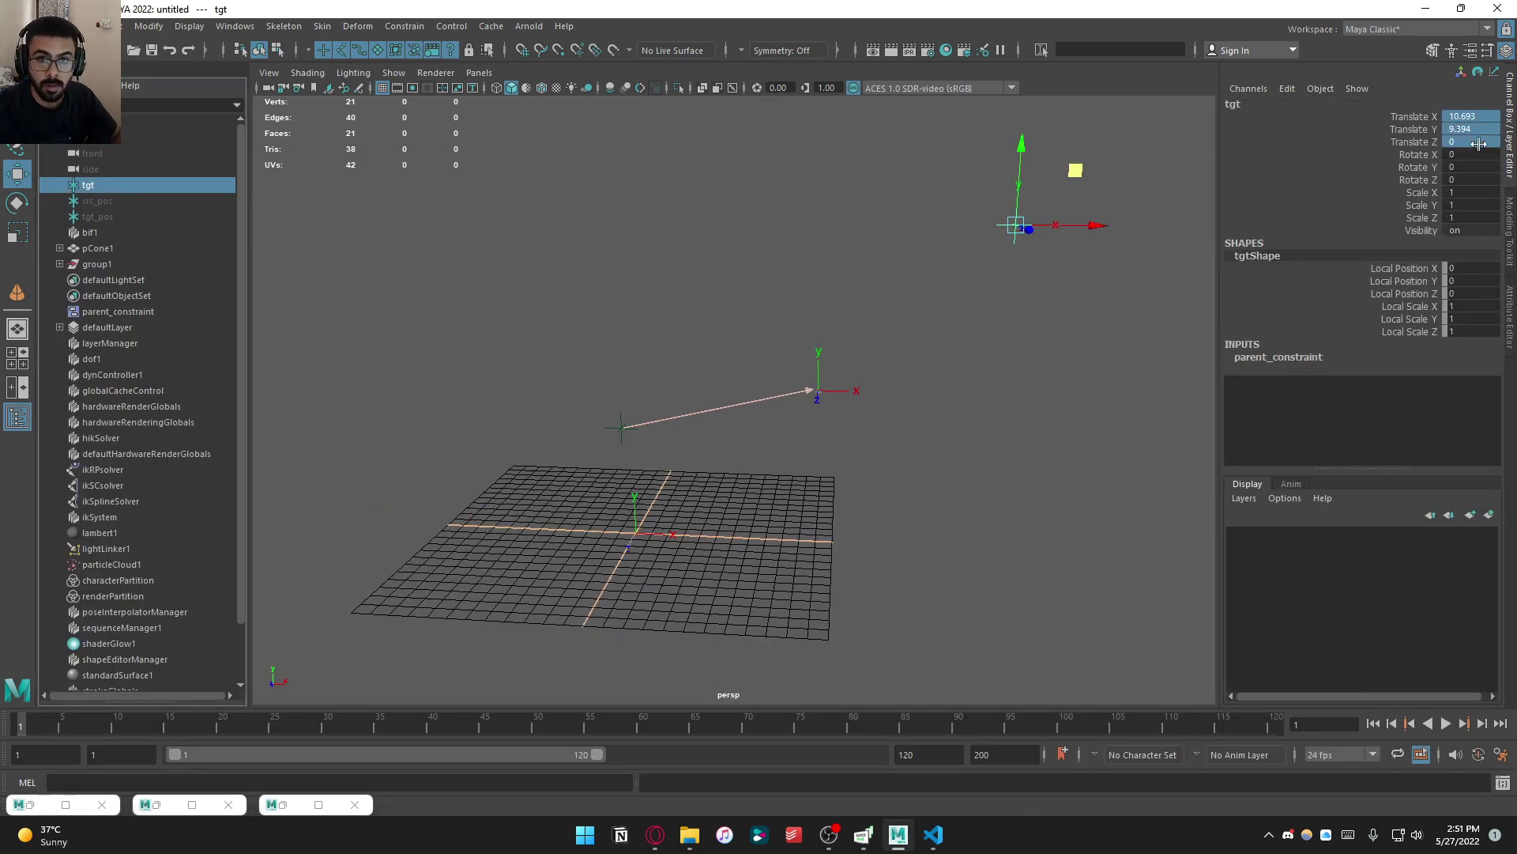
{"action": "type", "text": "0"}
{"action": "key", "text": "Return"}
{"action": "left_click", "coordinate": [1016, 303]}
Try moving src across the grid and rotating it to test the constraint, and undo both changes
{"action": "left_click_drag", "start_coordinate": [1015, 302], "coordinate": [969, 412], "text": "alt"}
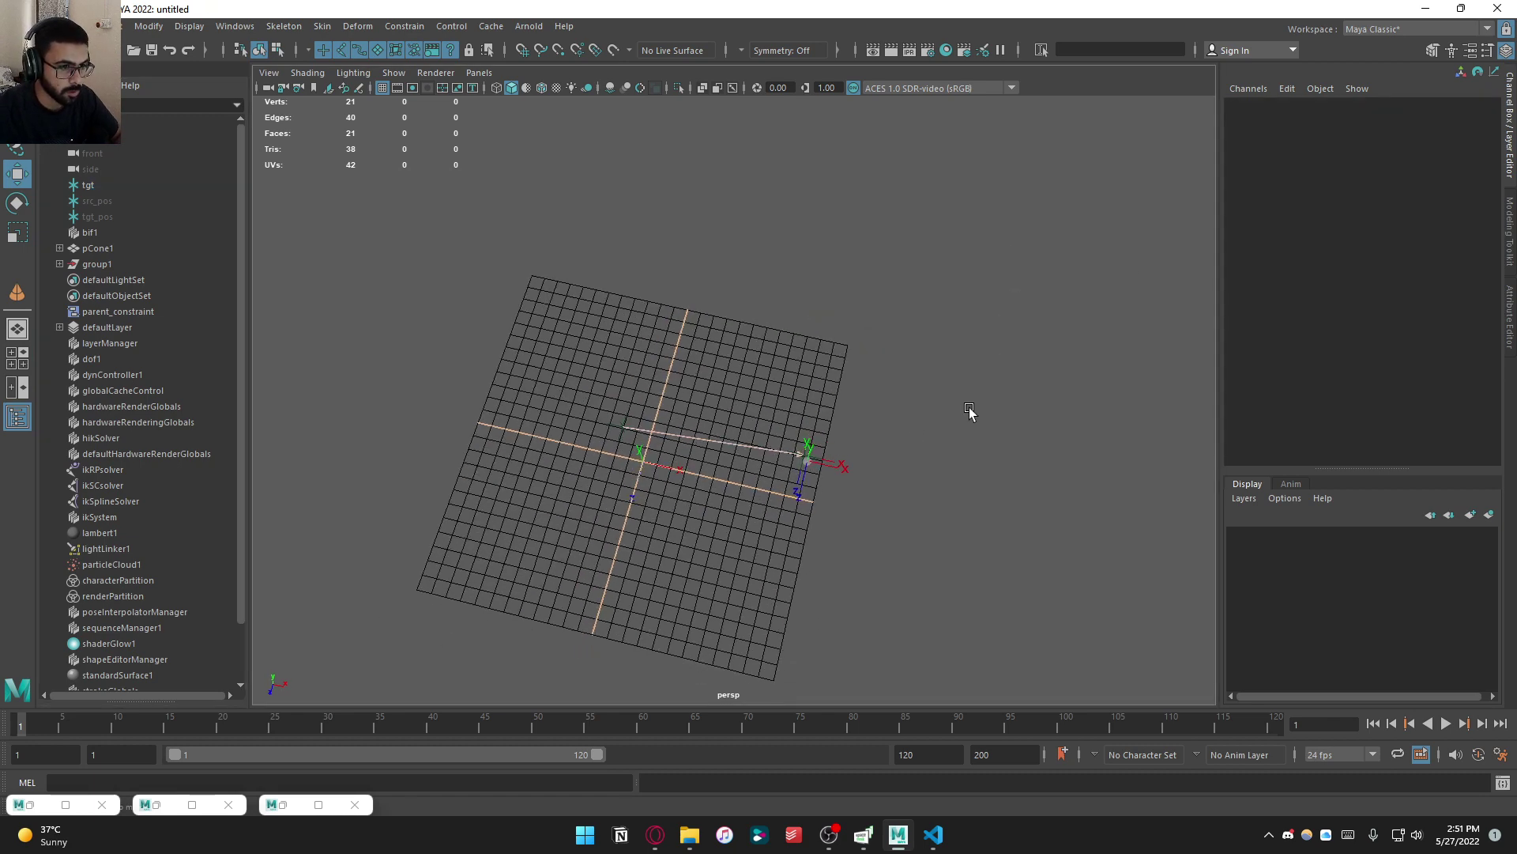
{"action": "left_click", "coordinate": [620, 426]}
{"action": "left_click_drag", "start_coordinate": [625, 426], "coordinate": [636, 319]}
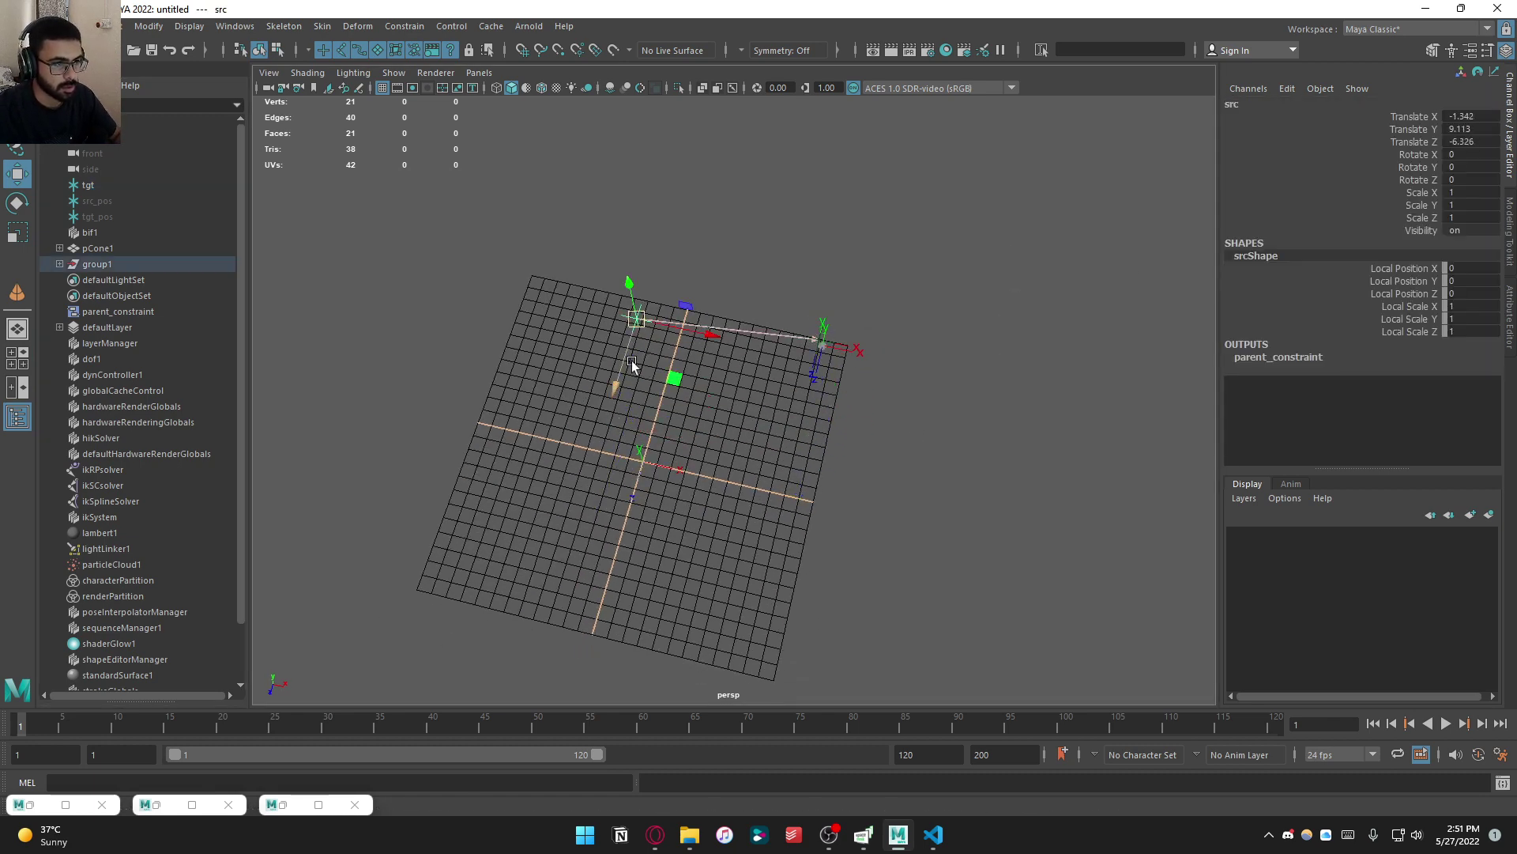
{"action": "key", "text": "e"}
{"action": "left_click_drag", "start_coordinate": [589, 375], "coordinate": [668, 383]}
{"action": "key", "text": "ctrl+z"}
{"action": "key", "text": "ctrl+z"}
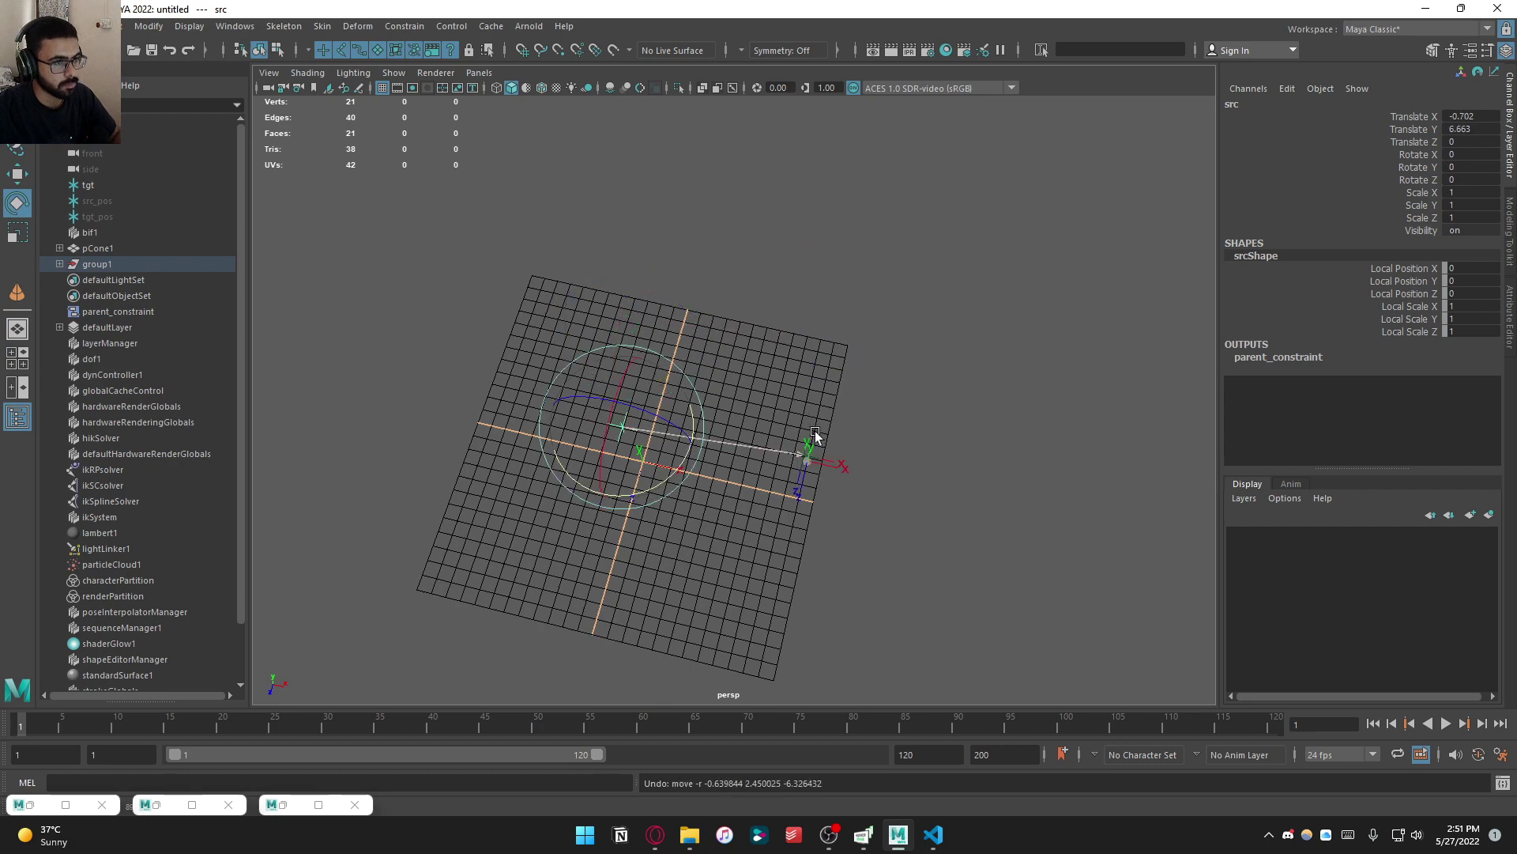
Try rotating src to about -26.3 in Y with the constrained objects in view, and undo the rotation
{"action": "left_click_drag", "start_coordinate": [774, 494], "coordinate": [789, 464], "text": "alt"}
{"action": "key", "text": "f"}
{"action": "scroll", "coordinate": [1022, 475], "scroll_direction": "down", "scroll_amount": 3}
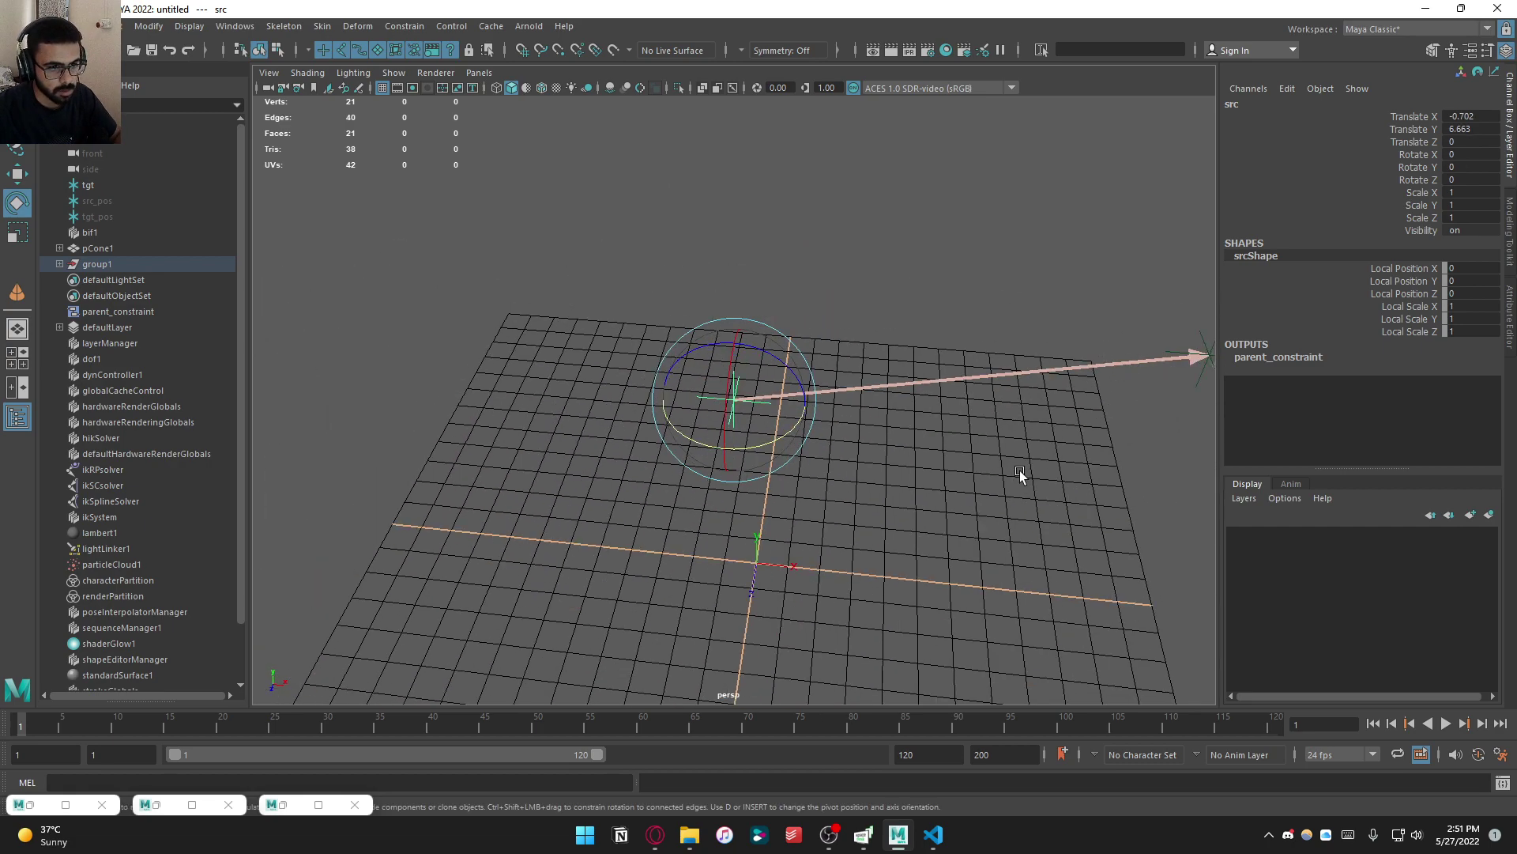
{"action": "left_click_drag", "start_coordinate": [1020, 477], "coordinate": [1010, 505], "text": "alt"}
{"action": "middle_click_drag", "start_coordinate": [1010, 504], "coordinate": [728, 461], "text": "alt"}
{"action": "scroll", "coordinate": [728, 460], "scroll_direction": "down", "scroll_amount": 2}
{"action": "left_click_drag", "start_coordinate": [728, 461], "coordinate": [743, 512], "text": "alt"}
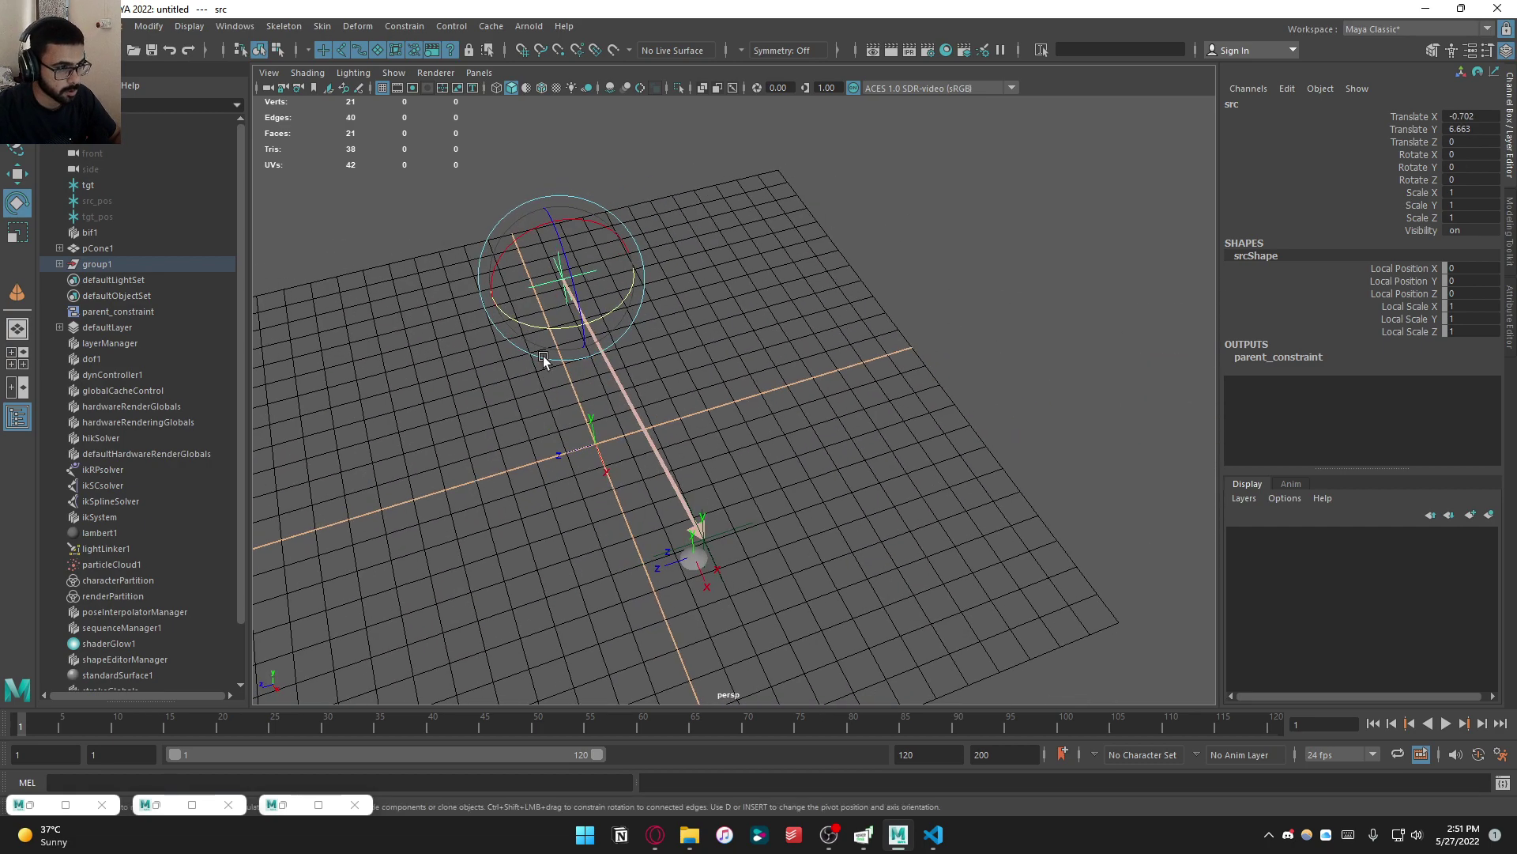
{"action": "left_click_drag", "start_coordinate": [505, 316], "coordinate": [430, 296]}
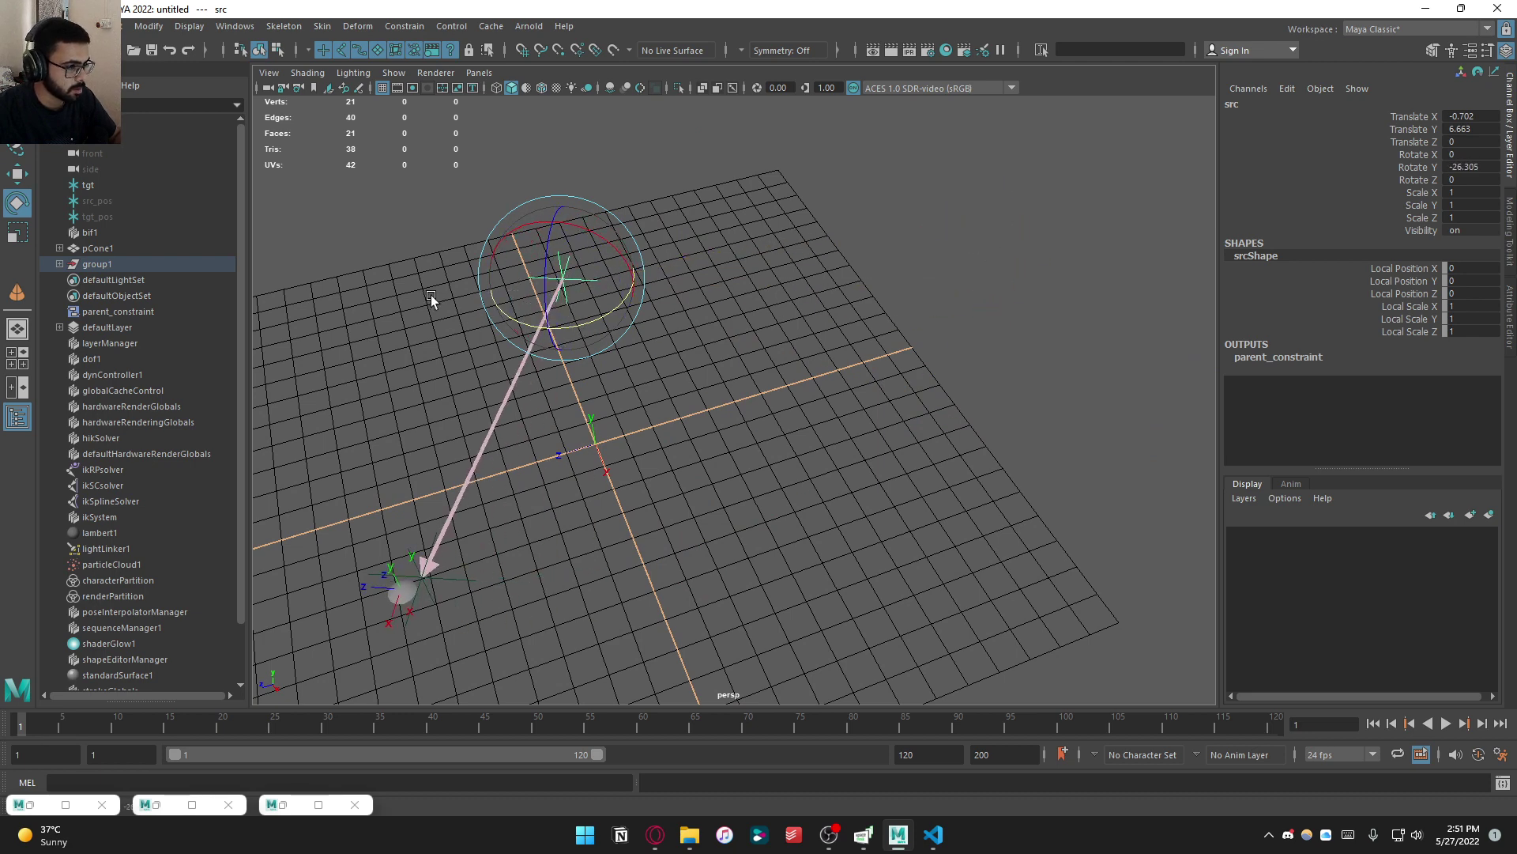
{"action": "key", "text": "ctrl+z"}
Try further free rotations of src from other viewing angles and undo each one
{"action": "left_click_drag", "start_coordinate": [545, 307], "coordinate": [594, 226]}
{"action": "key", "text": "ctrl+z"}
{"action": "left_click_drag", "start_coordinate": [590, 328], "coordinate": [667, 319], "text": "alt"}
{"action": "mouse_move", "coordinate": [538, 346]}
{"action": "left_mouse_down"}
{"action": "mouse_move", "coordinate": [520, 325]}
{"action": "mouse_move", "coordinate": [541, 345]}
{"action": "left_mouse_up"}
{"action": "key", "text": "ctrl+z"}
{"action": "scroll", "coordinate": [541, 347], "scroll_direction": "down", "scroll_amount": 3}
{"action": "key", "text": "ctrl+z"}
{"action": "key", "text": "ctrl+z"}
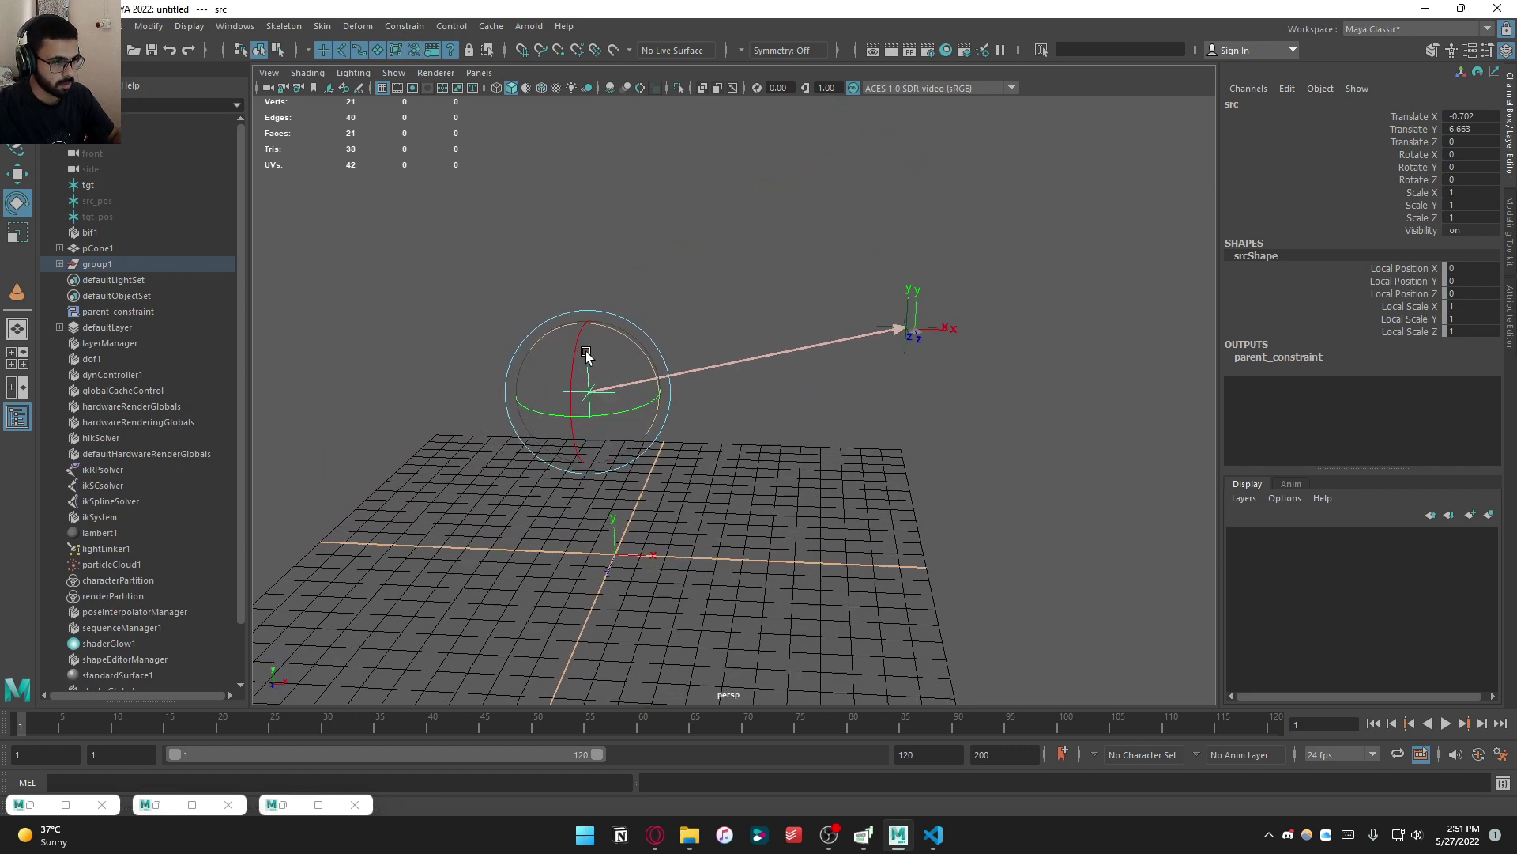
Try moving src upward from its current position to test the translation, and undo the move
{"action": "left_click", "coordinate": [832, 535]}
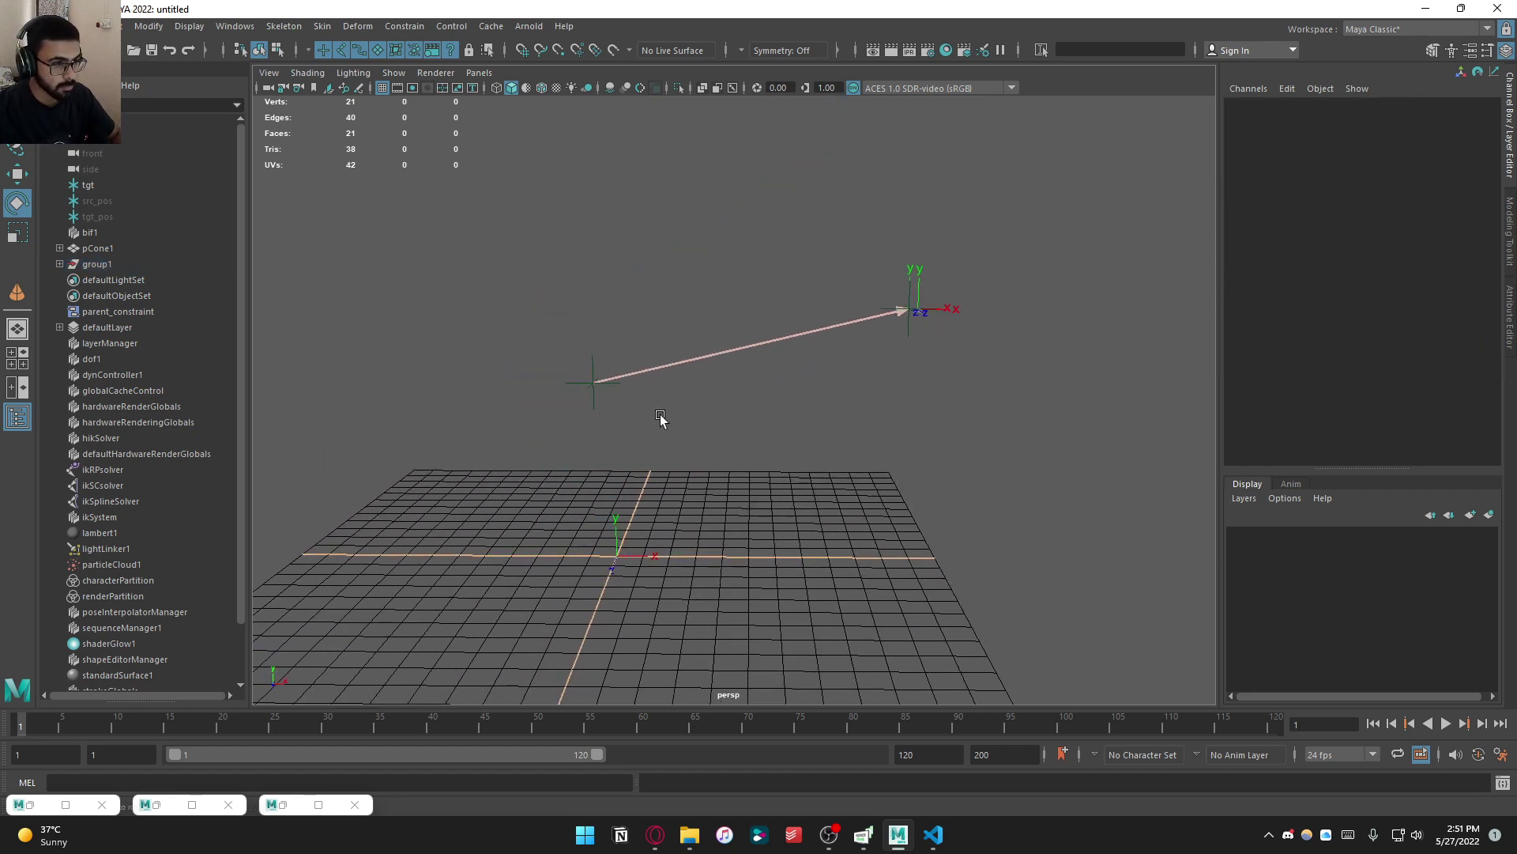
{"action": "left_click", "coordinate": [592, 368]}
{"action": "key", "text": "w"}
{"action": "left_click_drag", "start_coordinate": [593, 383], "coordinate": [570, 312]}
{"action": "key", "text": "ctrl+z"}
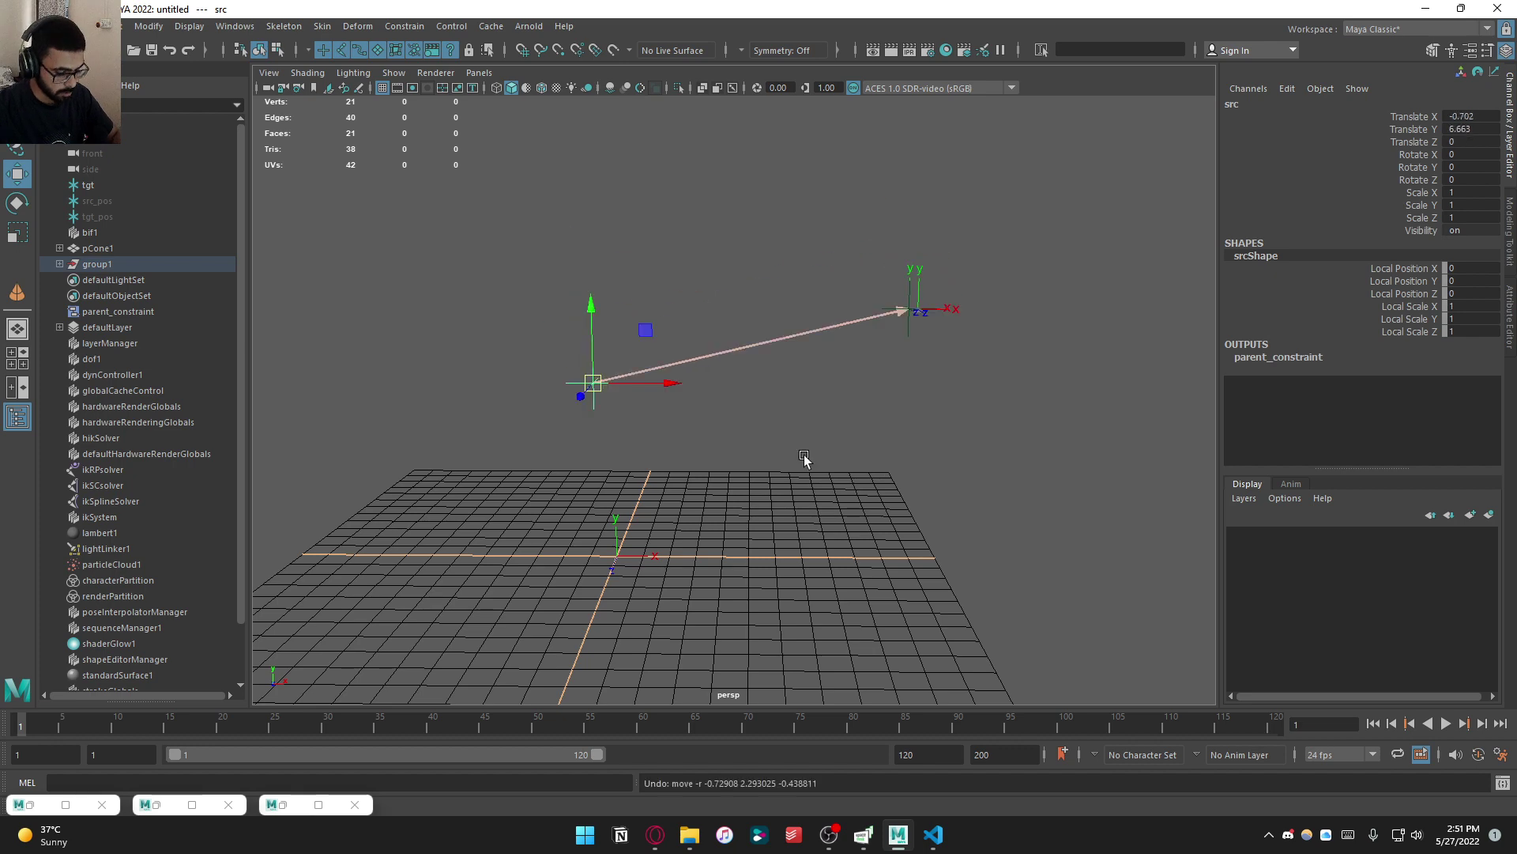
Examine how input, inverse_matrix and matrix_multiply are connected in the Bifrost graph, and return to the Maya viewport
{"action": "key", "text": "alt+Tab"}
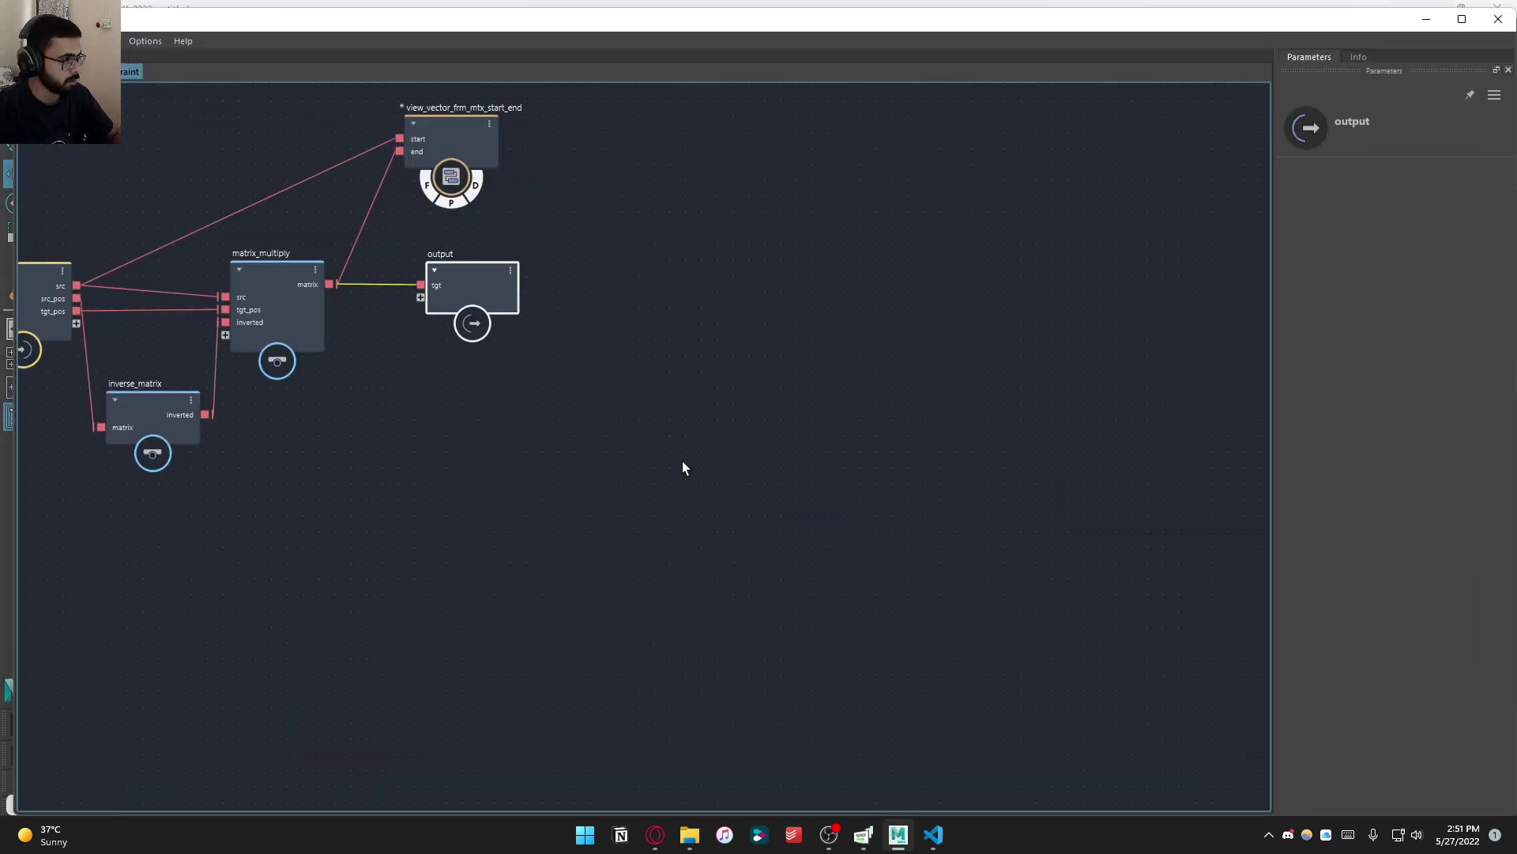
{"action": "scroll", "coordinate": [541, 466], "scroll_direction": "down", "scroll_amount": 1}
{"action": "middle_click_drag", "start_coordinate": [541, 467], "coordinate": [687, 474], "text": "alt"}
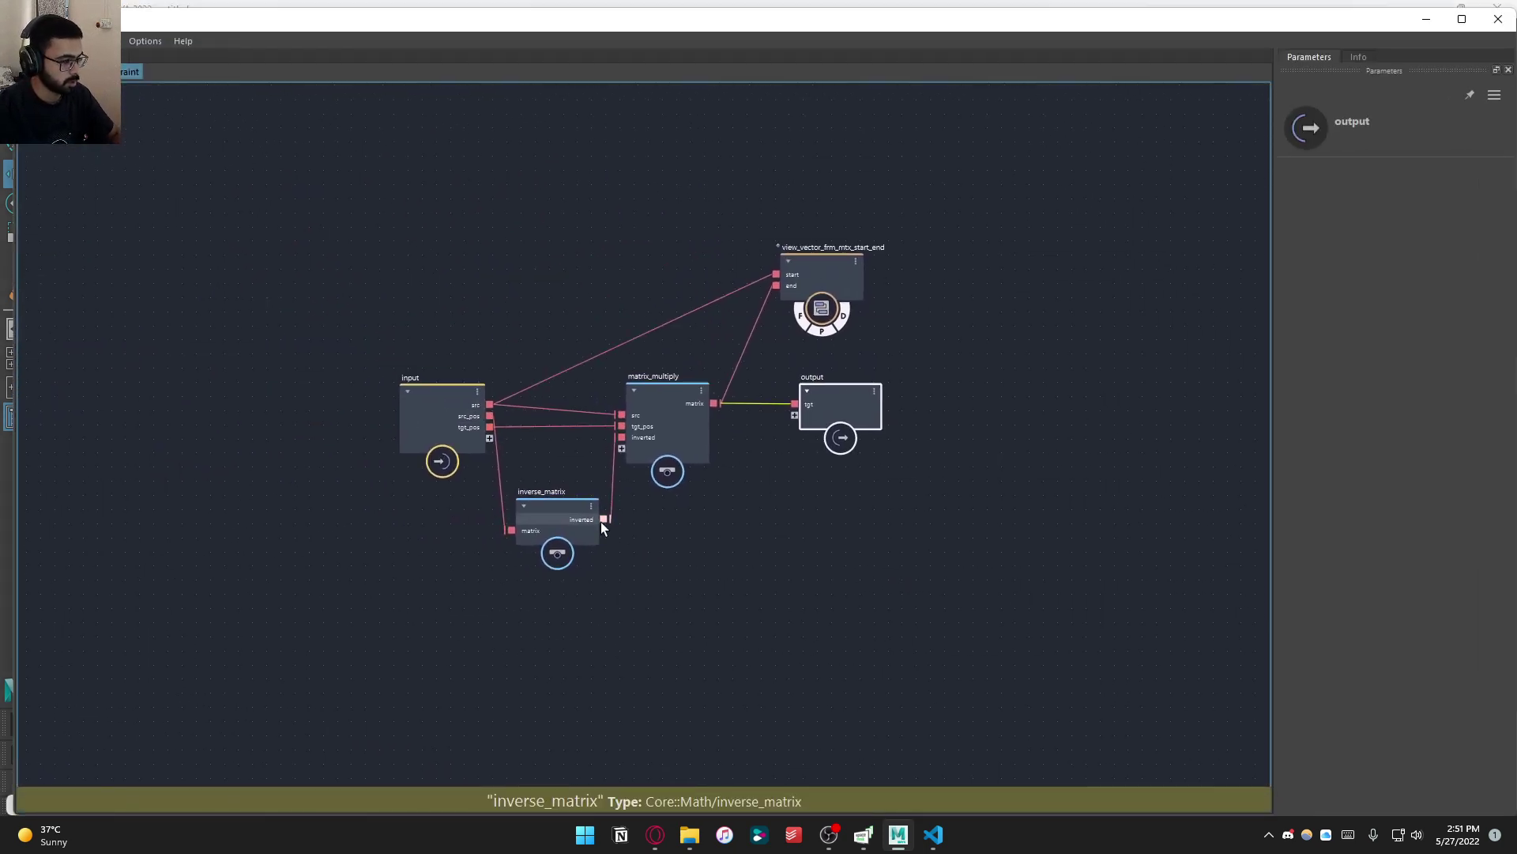
{"action": "scroll", "coordinate": [363, 372], "scroll_direction": "up", "scroll_amount": 5}
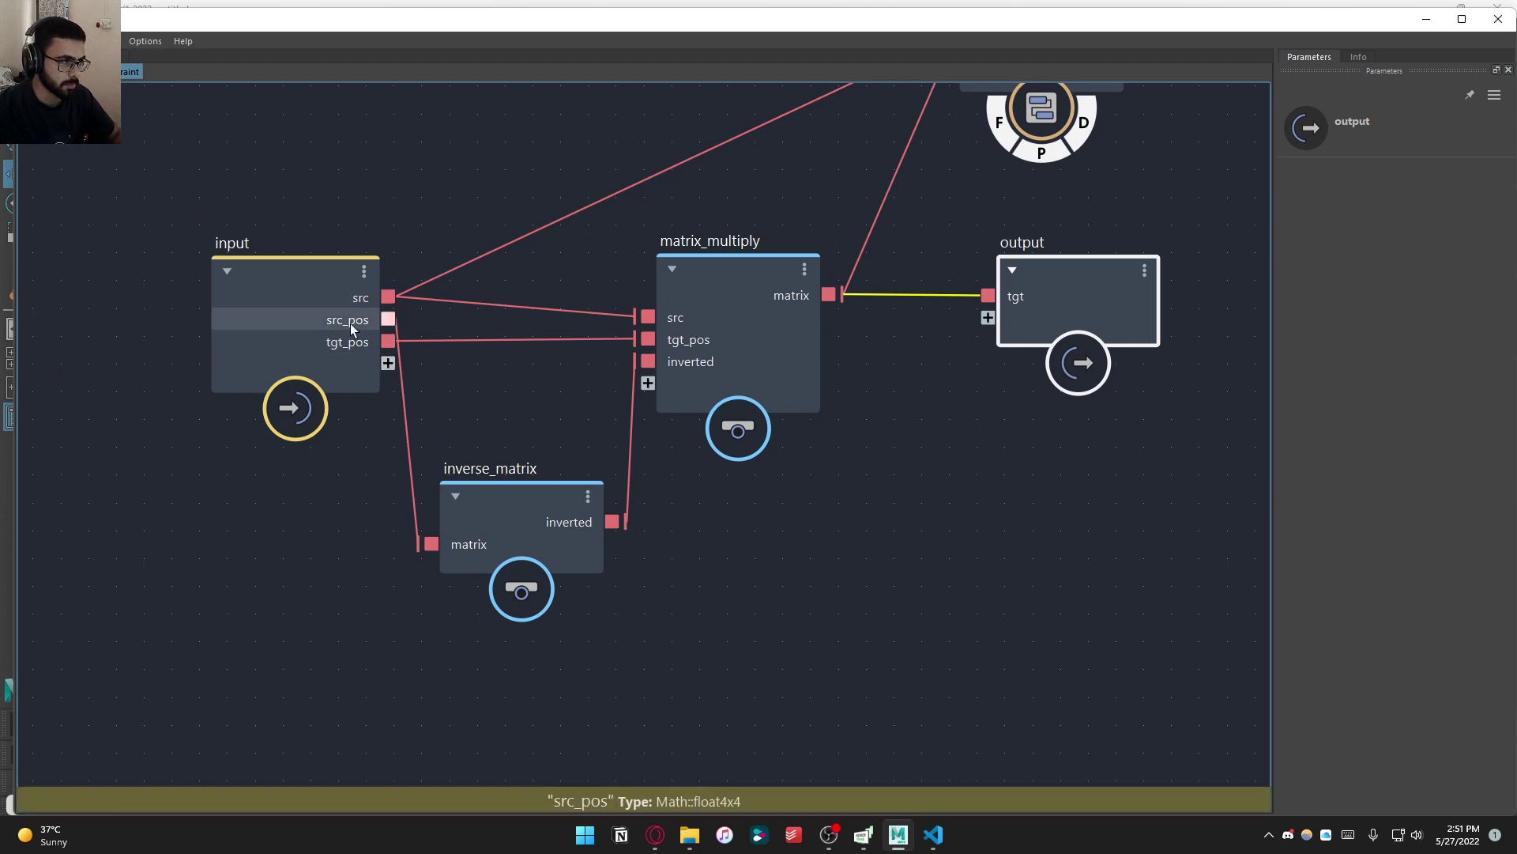
{"action": "left_click", "coordinate": [1425, 19]}
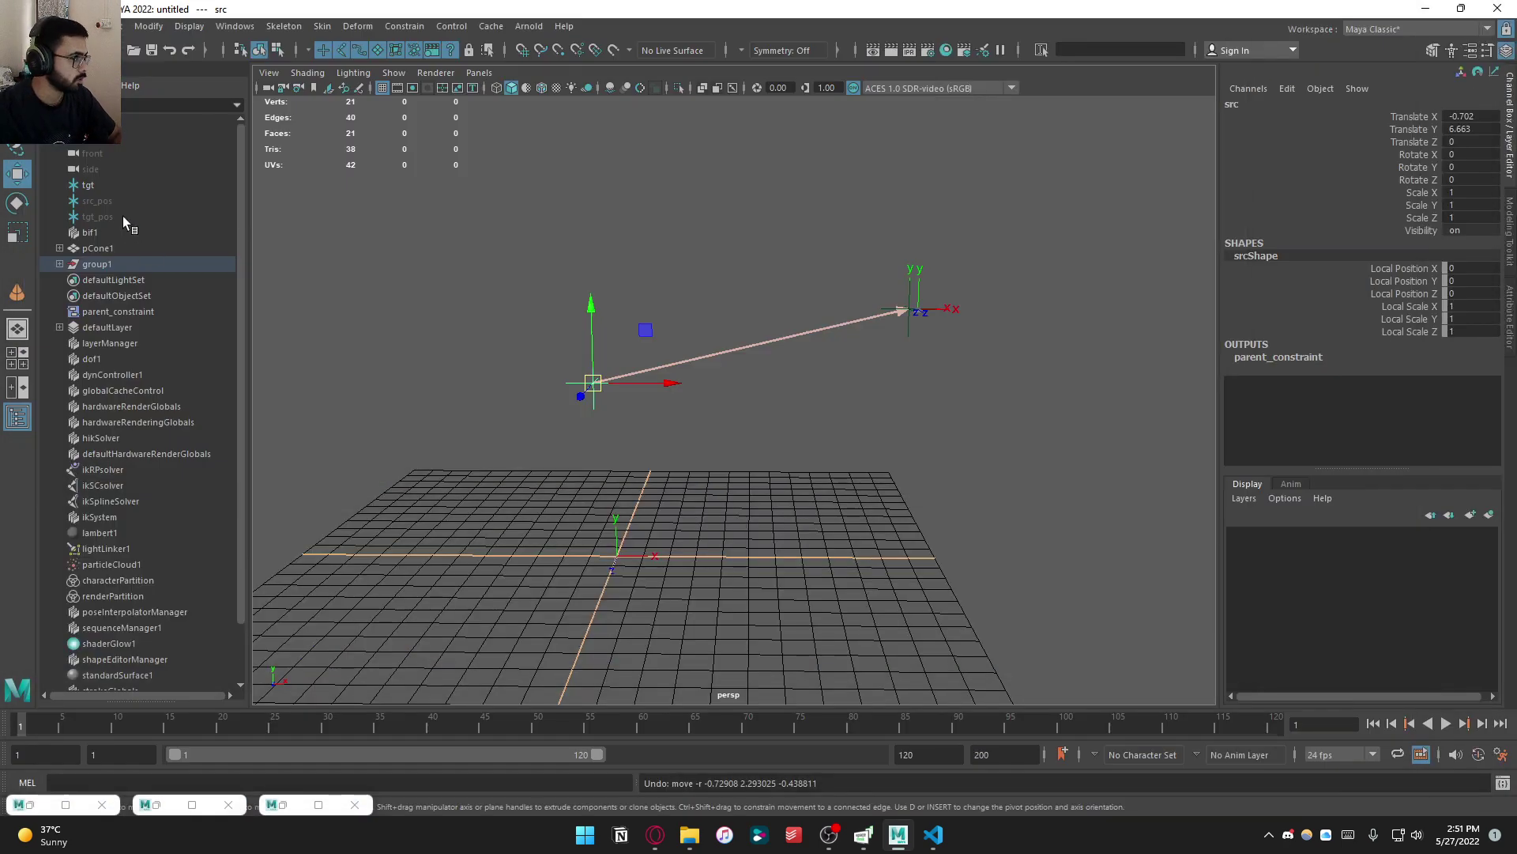
Try unhiding and isolating the src_pos and tgt_pos locators, and undo back to the previous src selection
{"action": "left_click_drag", "start_coordinate": [120, 202], "coordinate": [120, 216]}
{"action": "key", "text": "shift+h"}
{"action": "key", "text": "ctrl+1"}
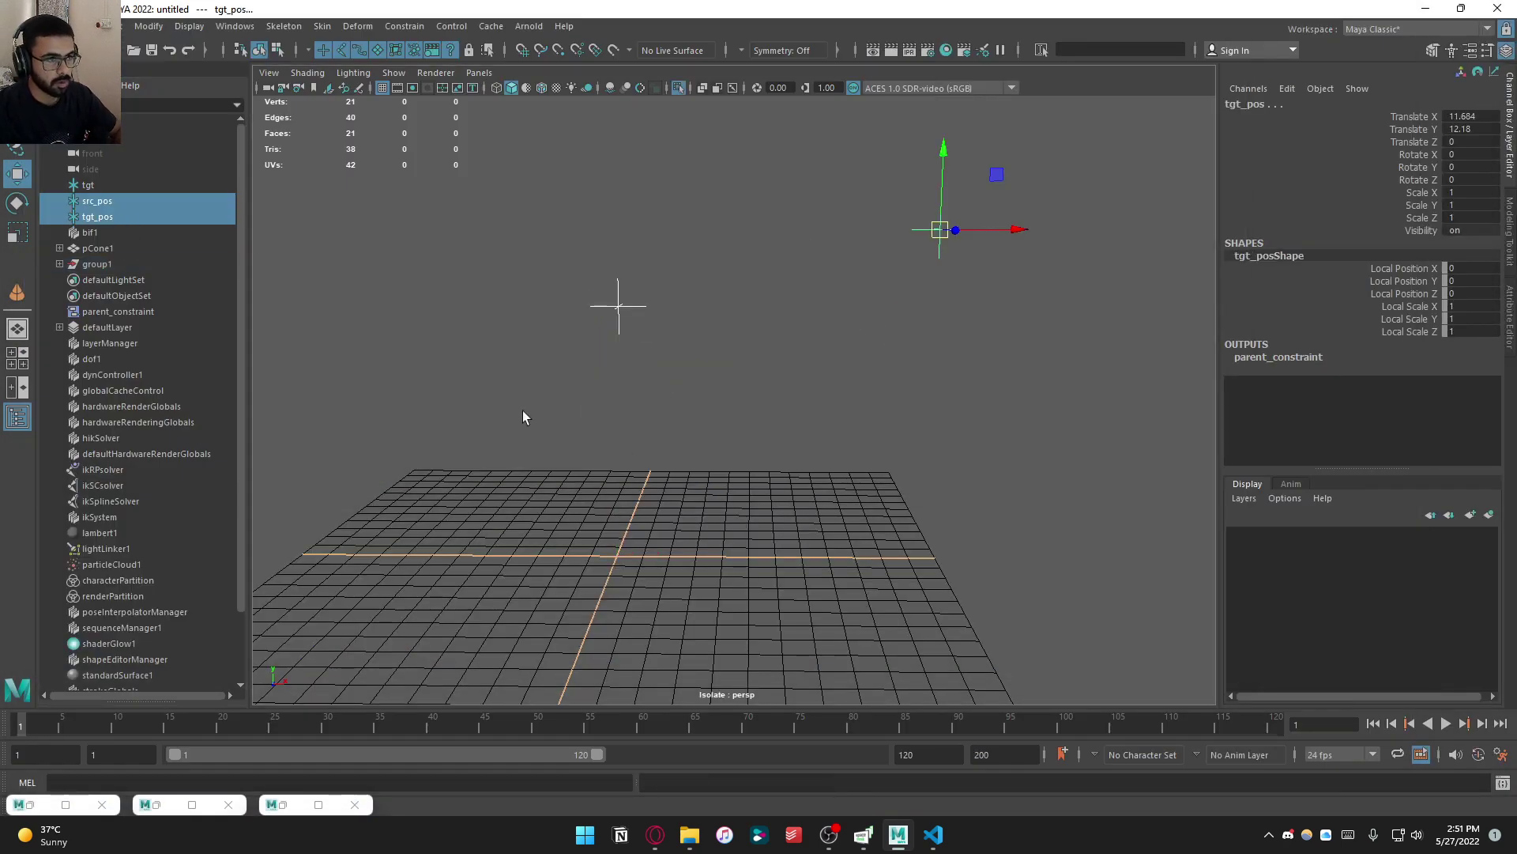
{"action": "key", "text": "ctrl+z"}
{"action": "key", "text": "ctrl+z"}
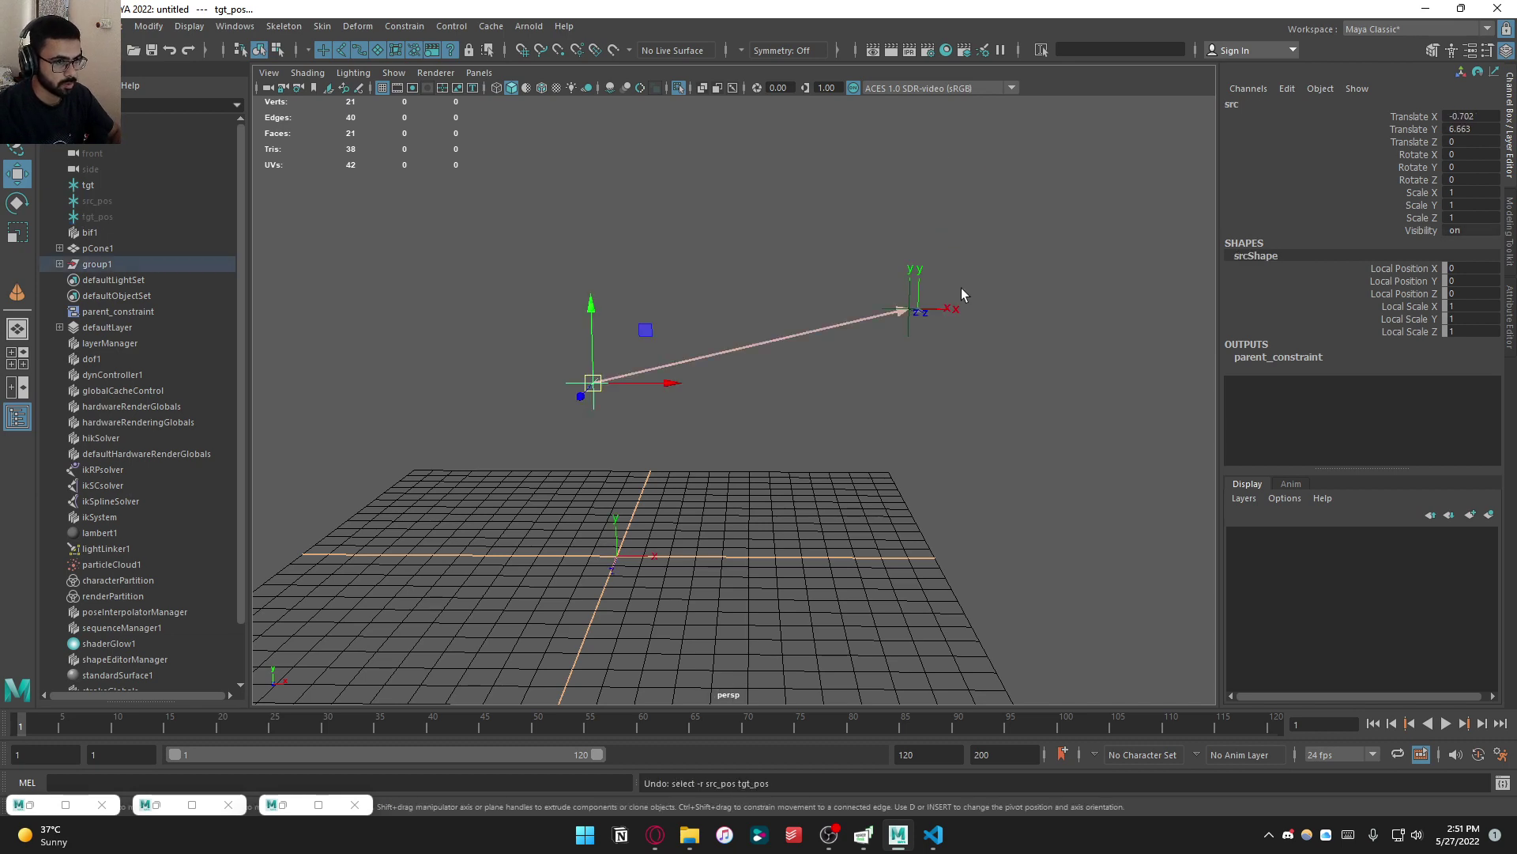
Deselect src, spread out the inverse_matrix and input nodes in the Bifrost graph, and return to the Maya viewport
{"action": "left_click", "coordinate": [989, 432]}
{"action": "key", "text": "alt+Tab"}
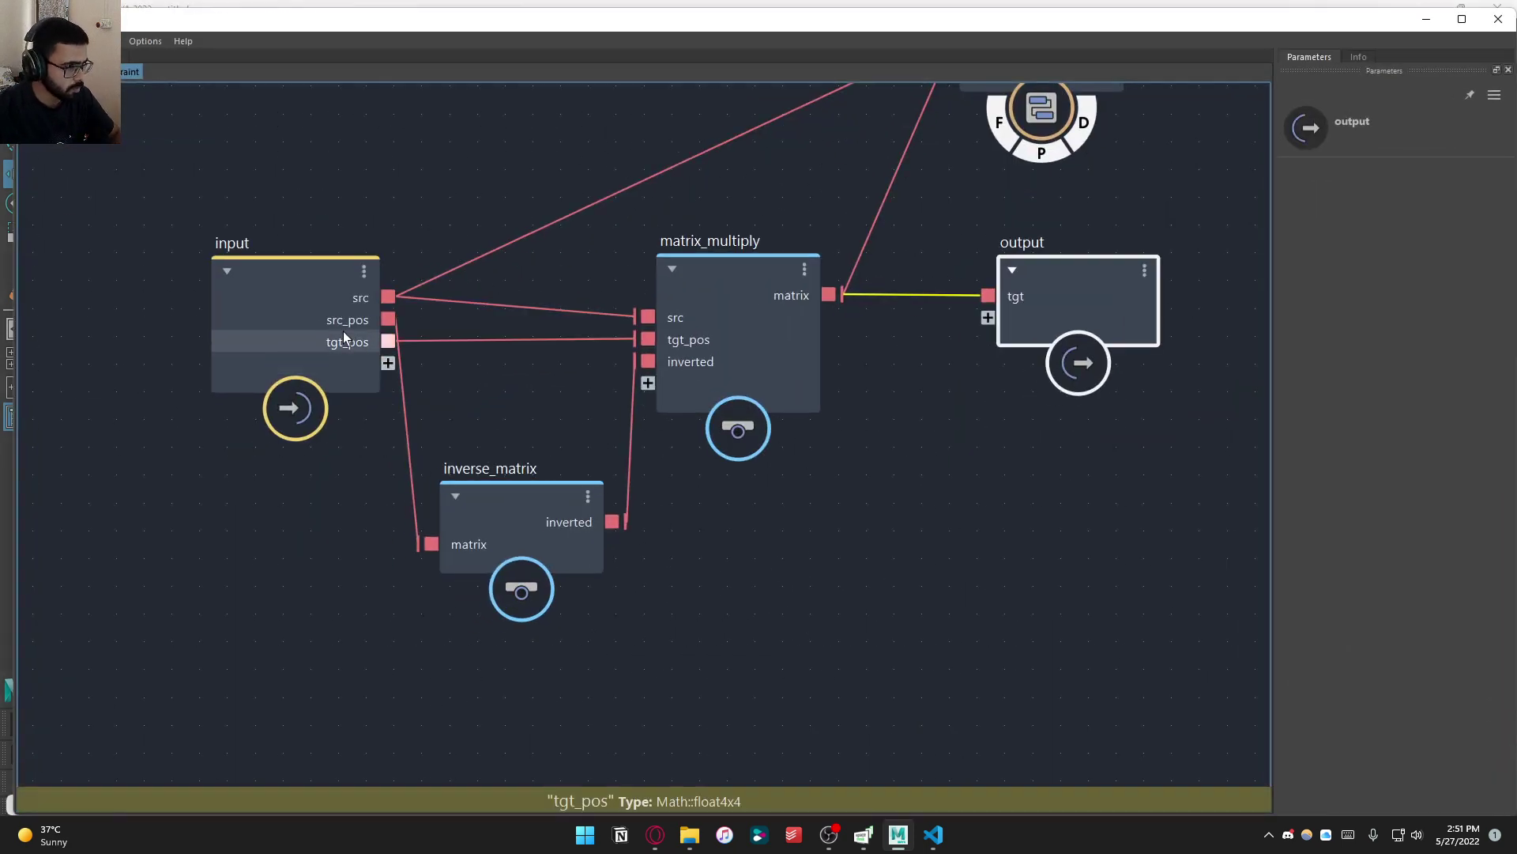
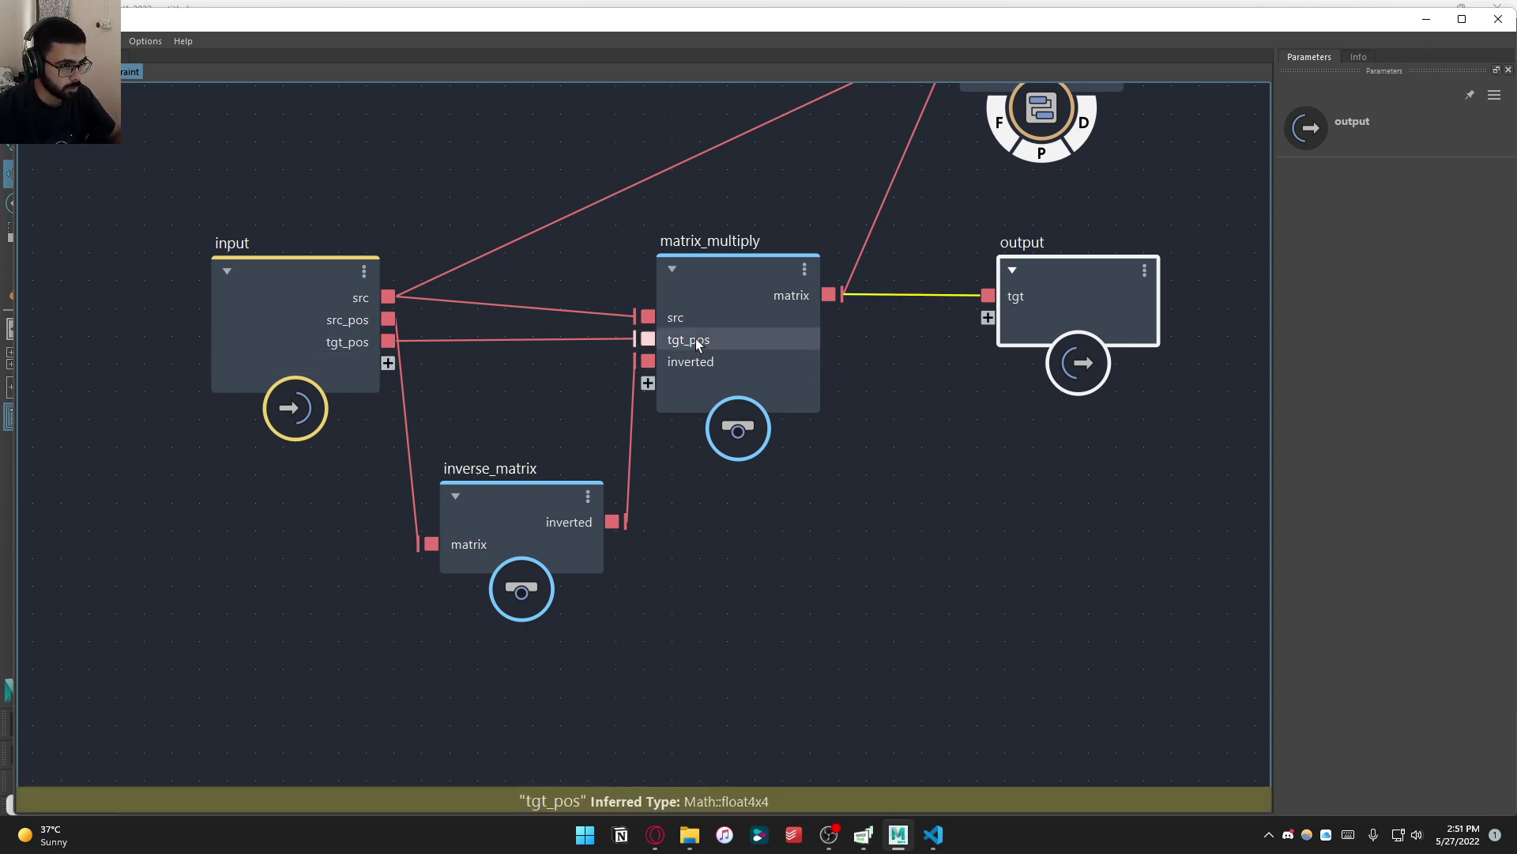
{"action": "left_click_drag", "start_coordinate": [579, 522], "coordinate": [554, 437]}
{"action": "left_click_drag", "start_coordinate": [347, 371], "coordinate": [211, 346]}
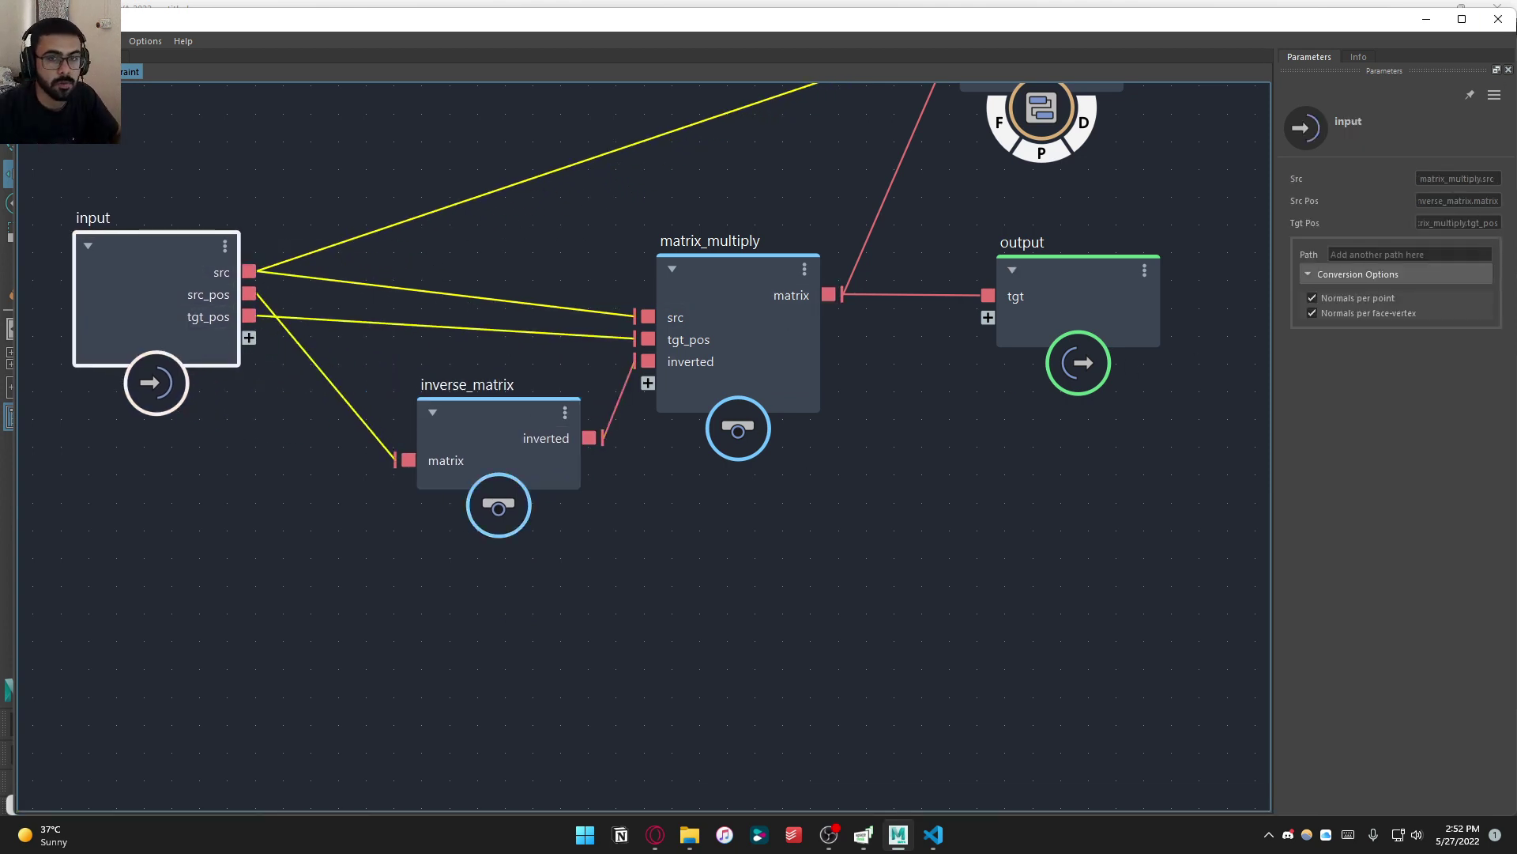
{"action": "left_click", "coordinate": [1420, 21]}
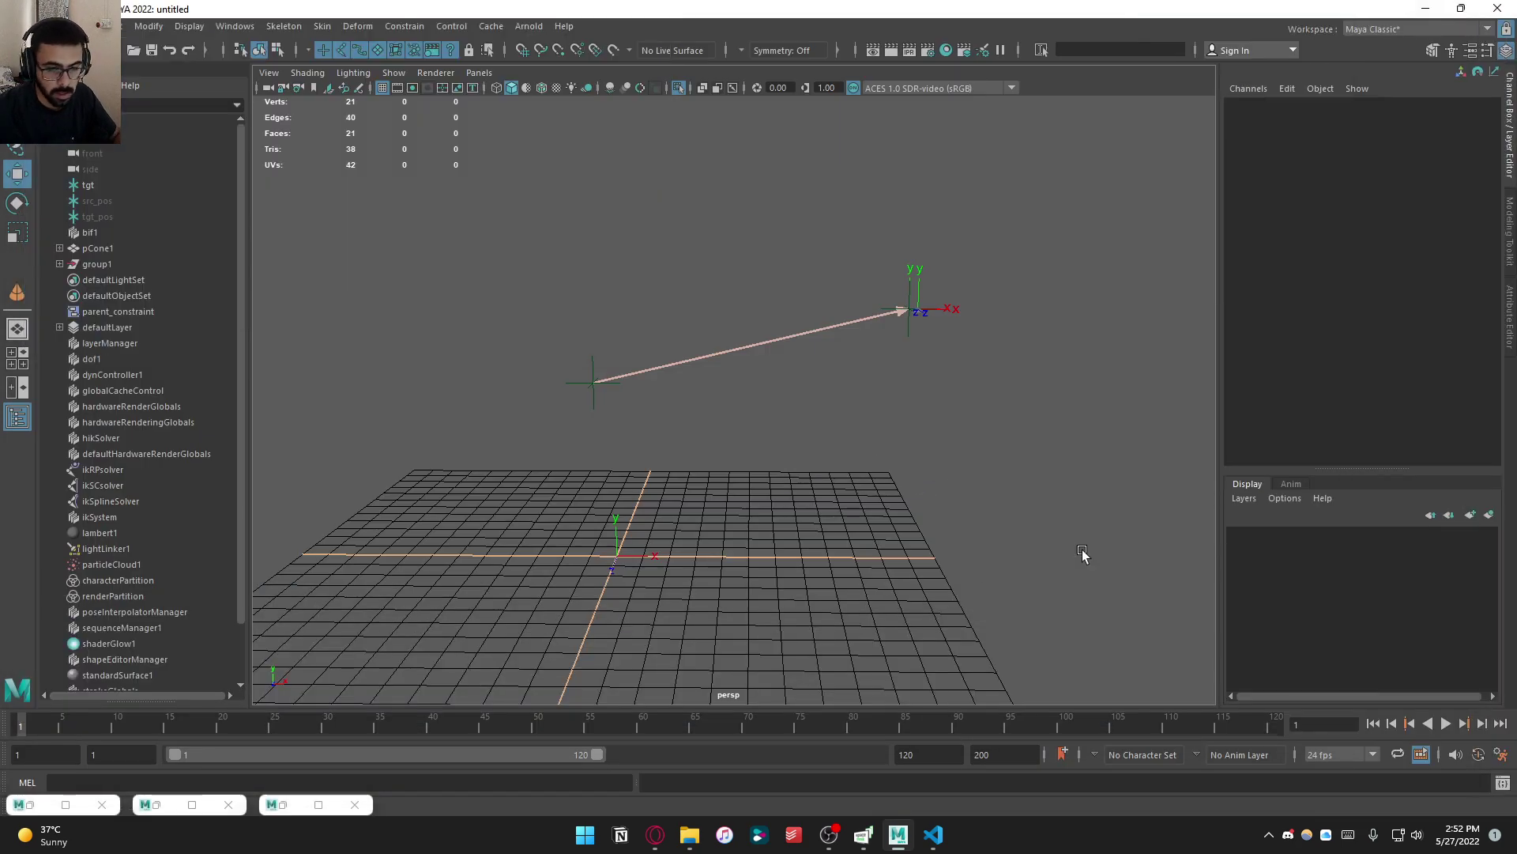